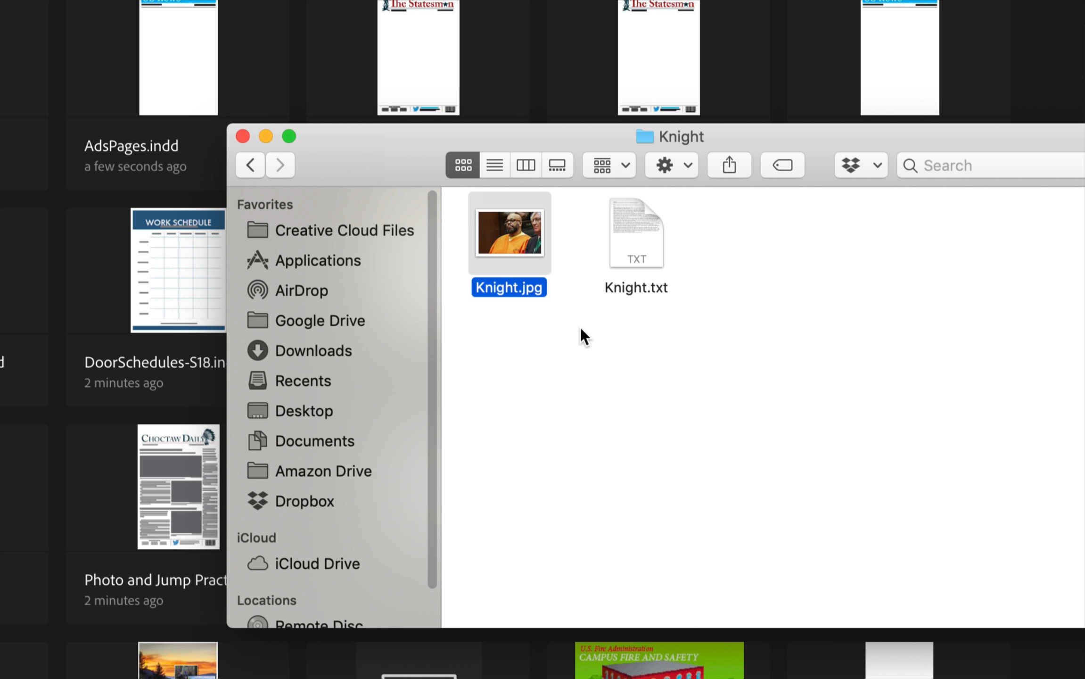
Preview Knight.jpg, go back to the PageAndAdLayout folder and open PageAndAdLayout.indd.
key(space)
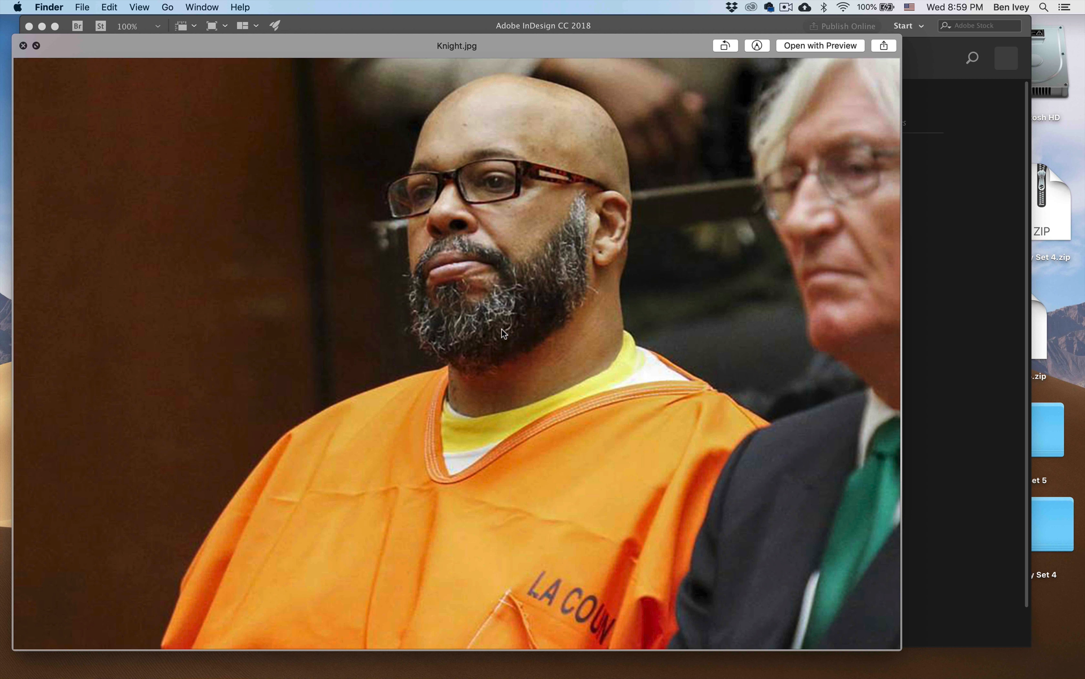
key(space)
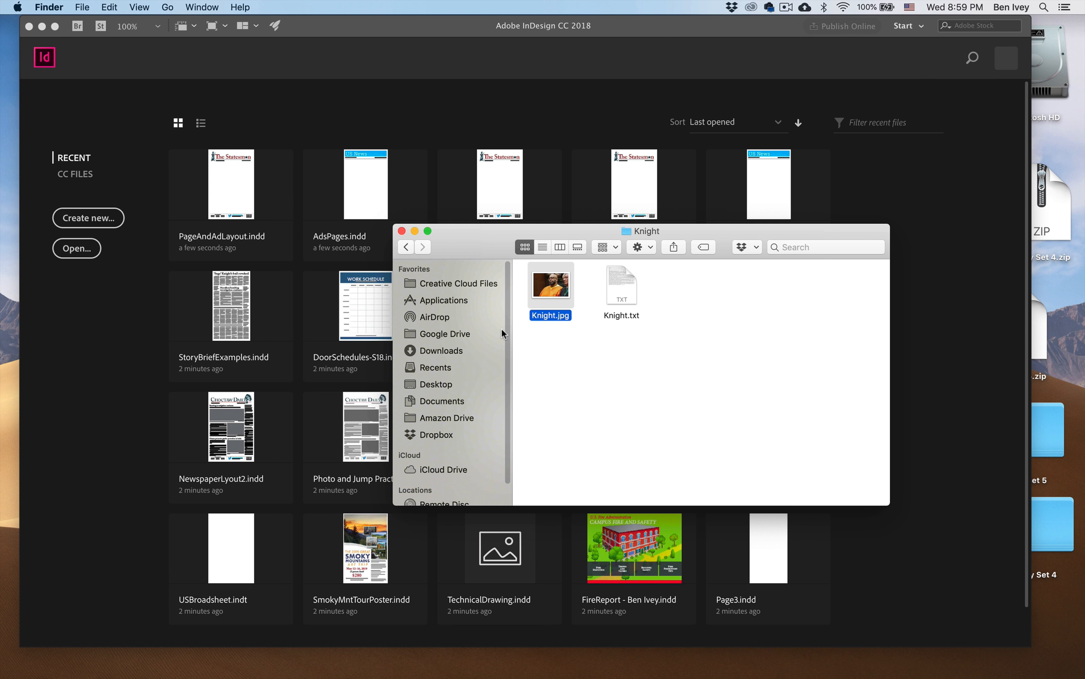
click(405, 246)
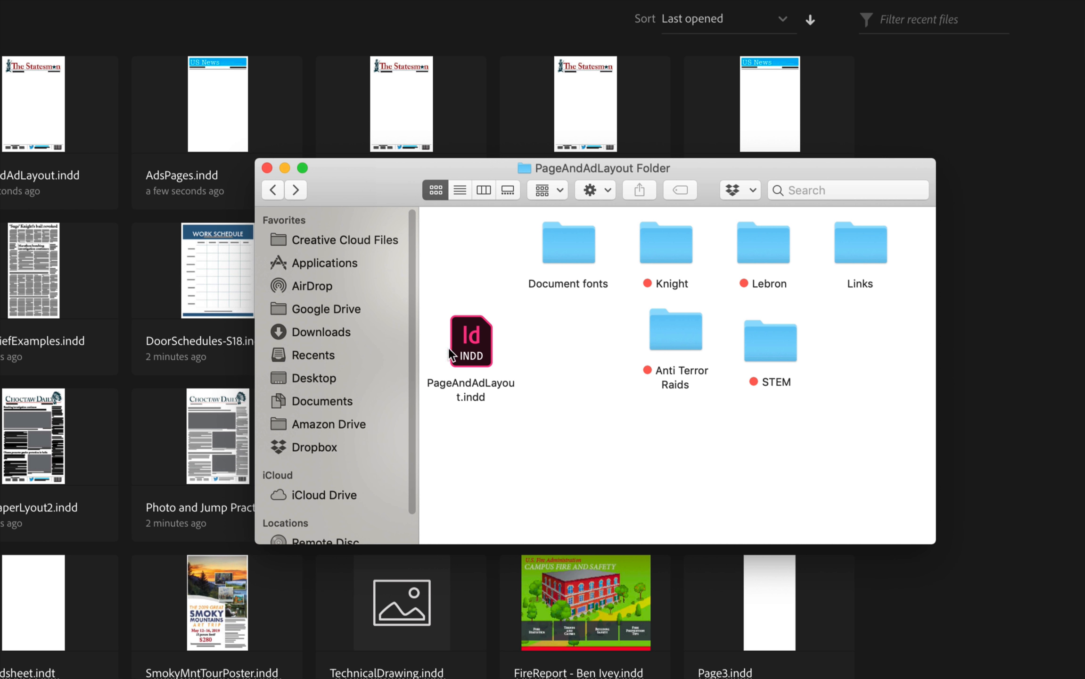
double_click(471, 337)
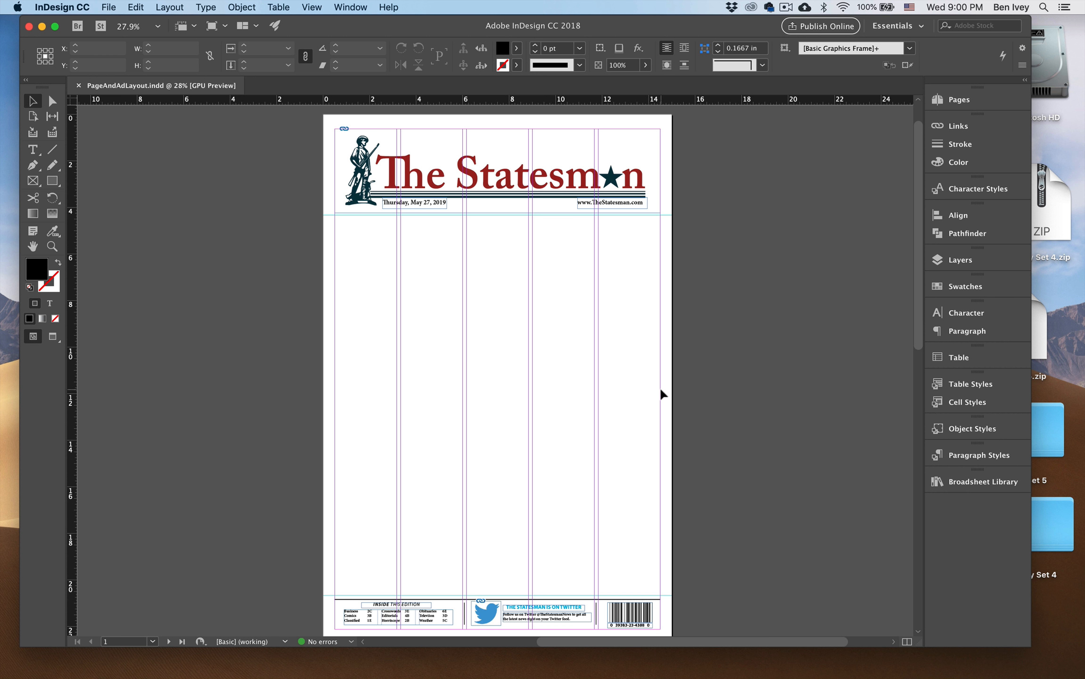
Load all paragraph styles from a document in the Newspaper Design folder, using the incoming definition for the conflicting [Basic Paragraph] style.
click(971, 455)
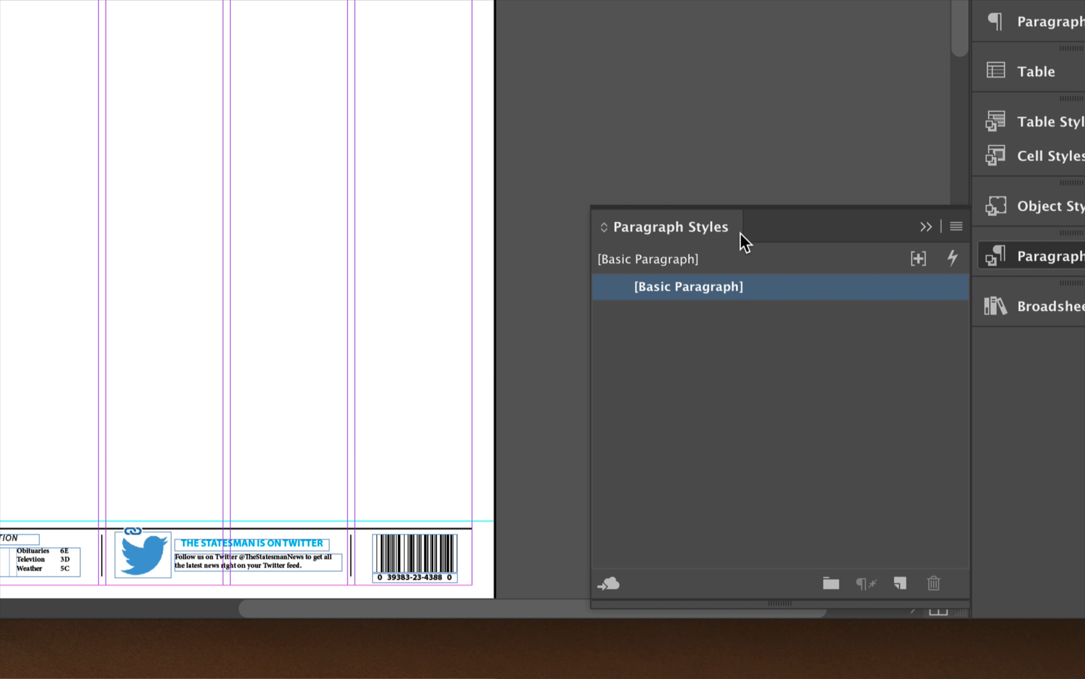
click(957, 227)
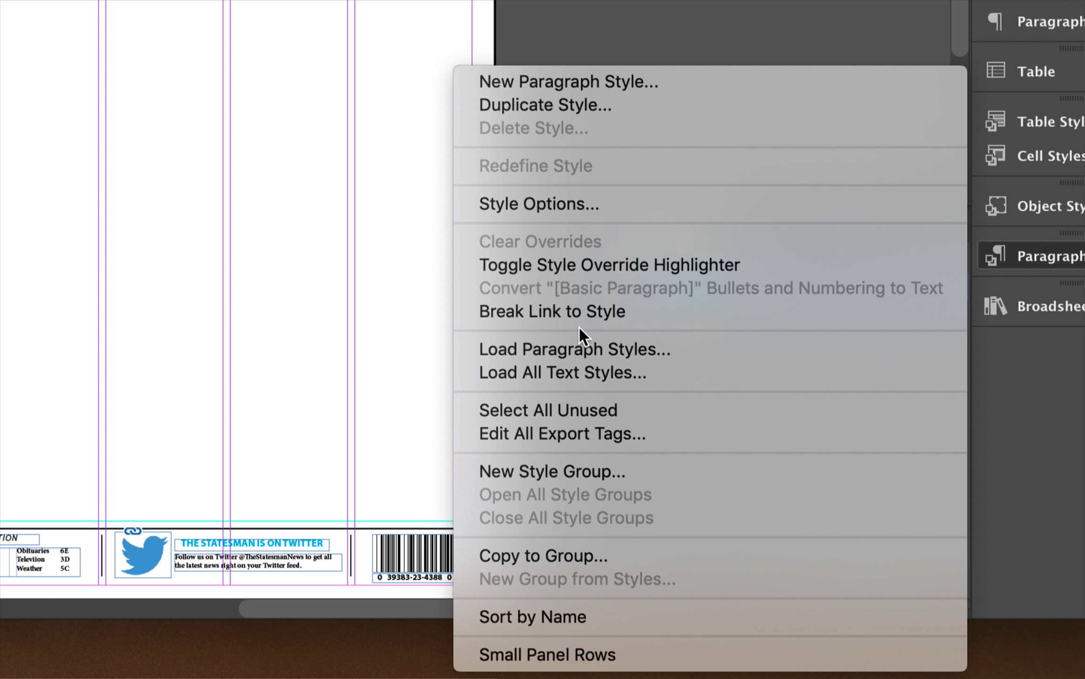
click(568, 349)
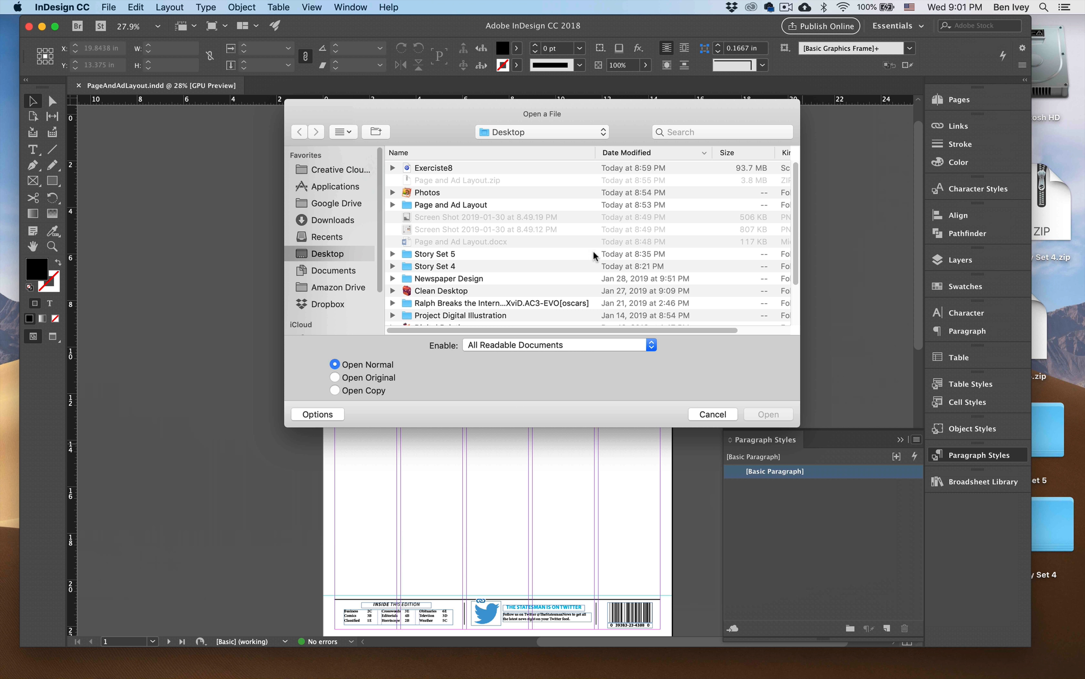
double_click(449, 278)
scroll(542, 245, down, 5)
click(467, 273)
click(962, 487)
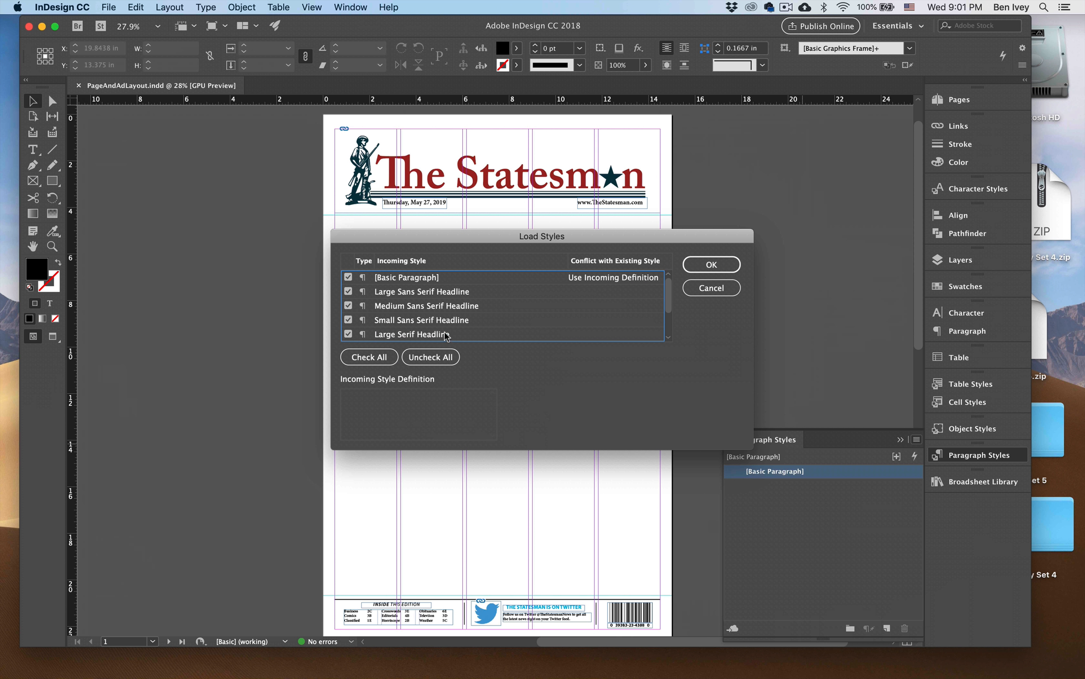
click(698, 263)
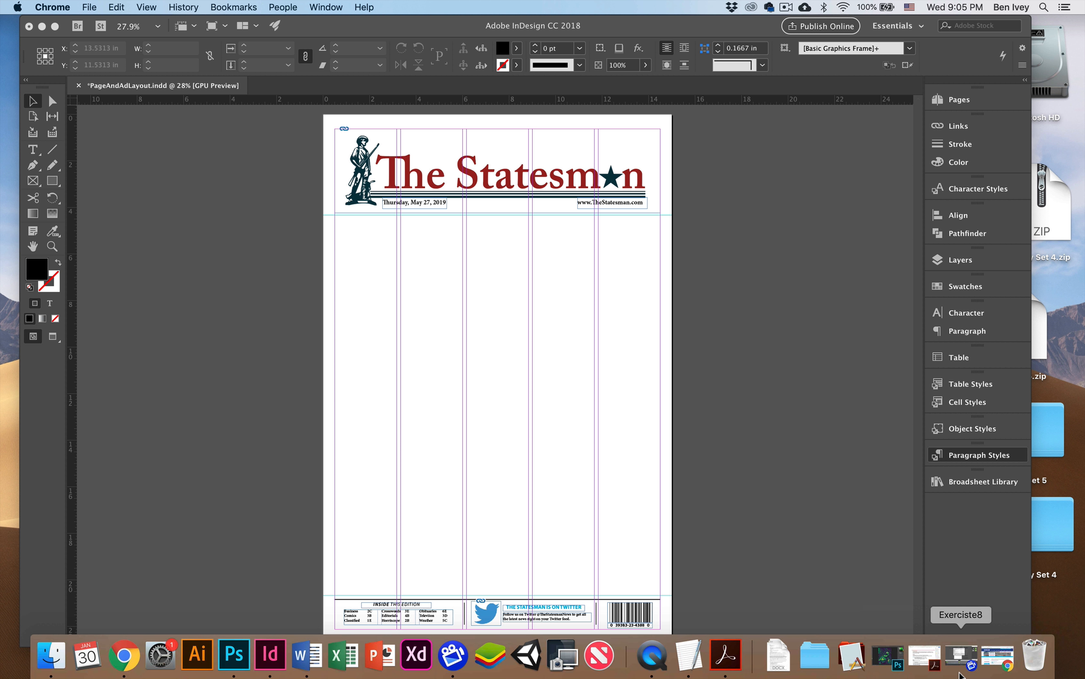
Switch to the Newseum front pages in Chrome, examine The Anniston Star's front page layout and return to the gallery.
click(995, 663)
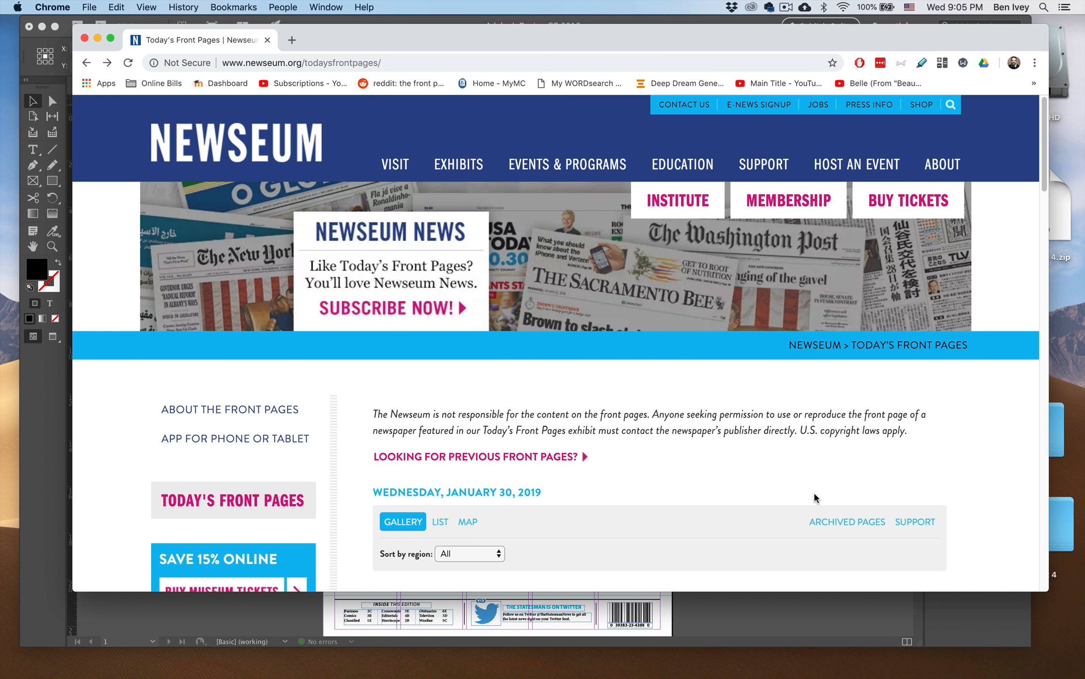
scroll(814, 495, down, 10)
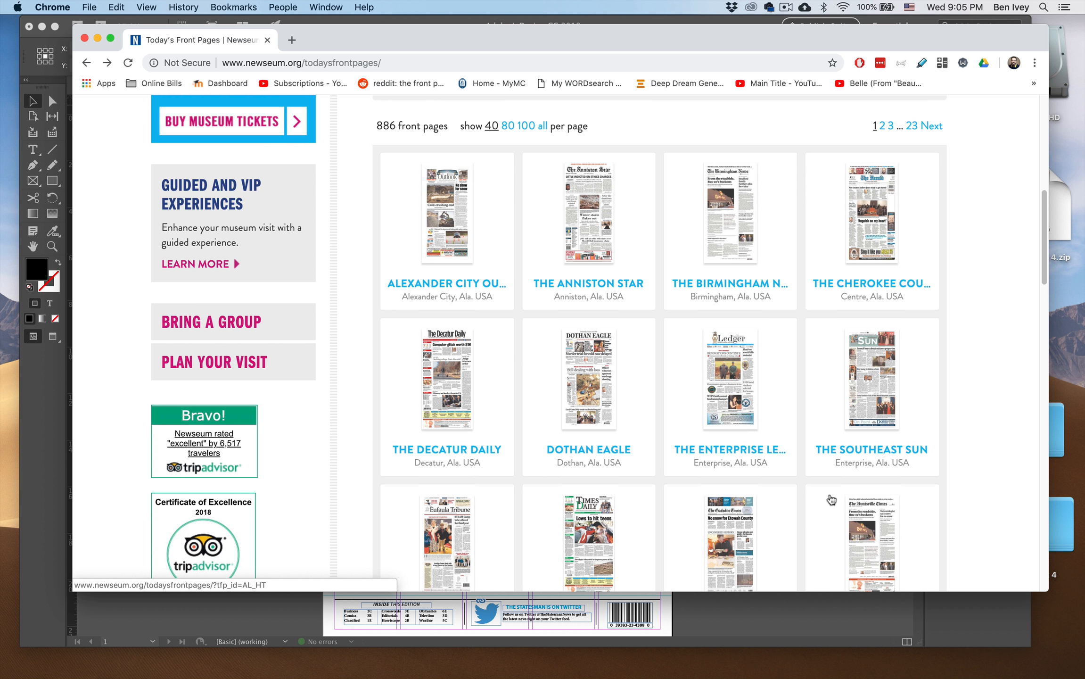
click(589, 222)
scroll(703, 348, down, 10)
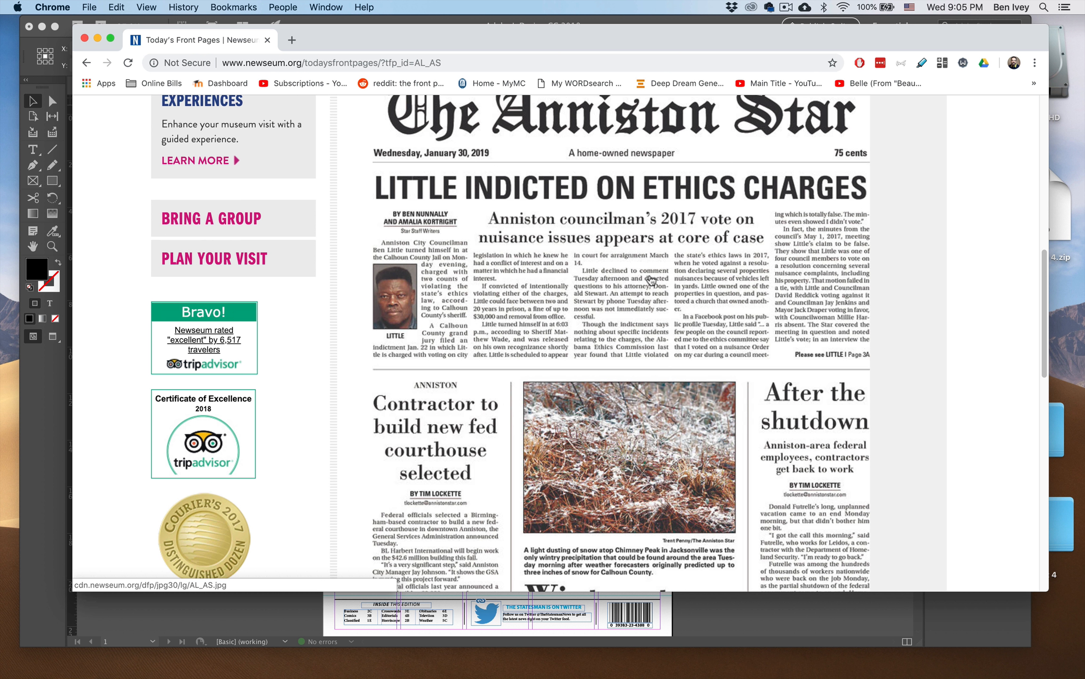
scroll(683, 436, down, 10)
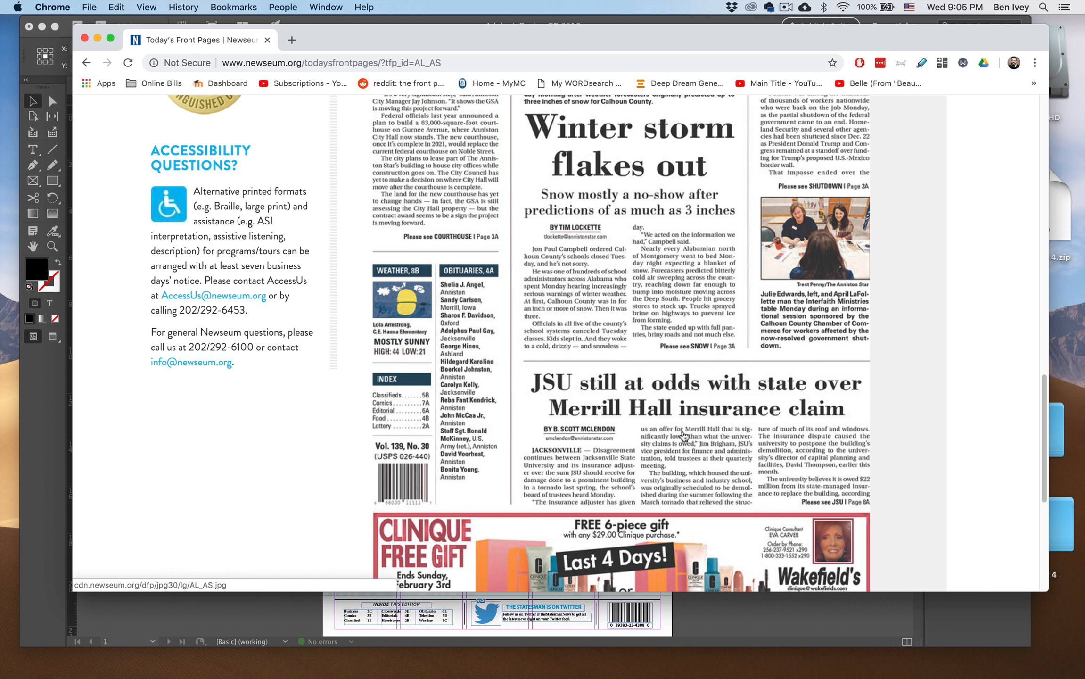
scroll(683, 434, up, 5)
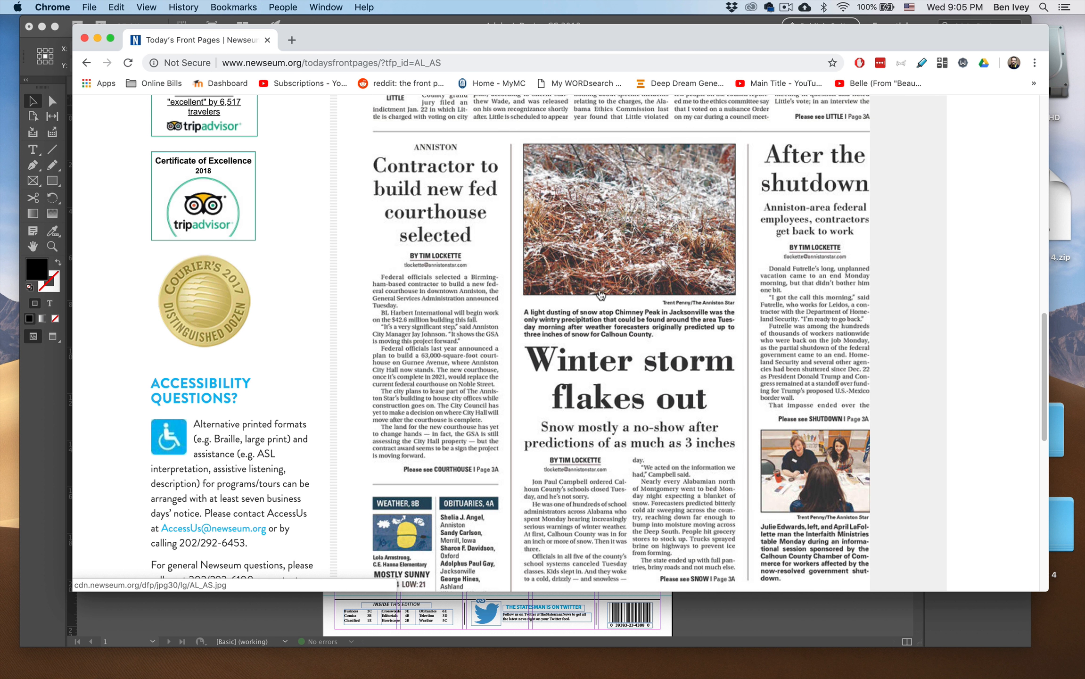
key(super+Left)
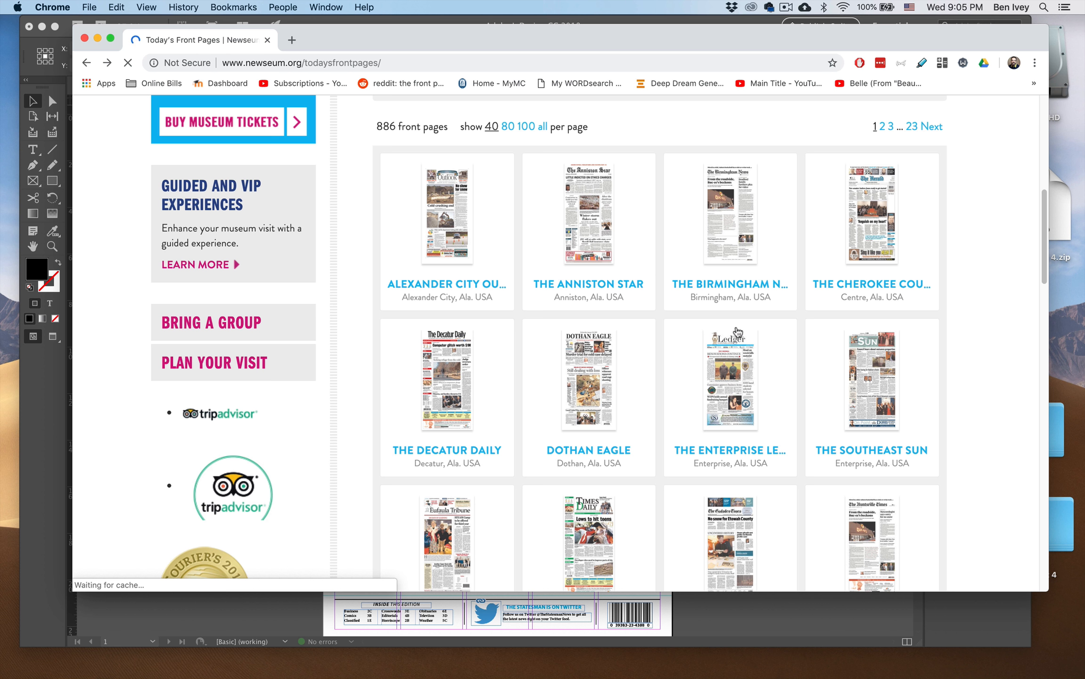
Examine the Anchorage Daily News front page layout, return to the gallery and minimize the browser window.
scroll(738, 331, down, 10)
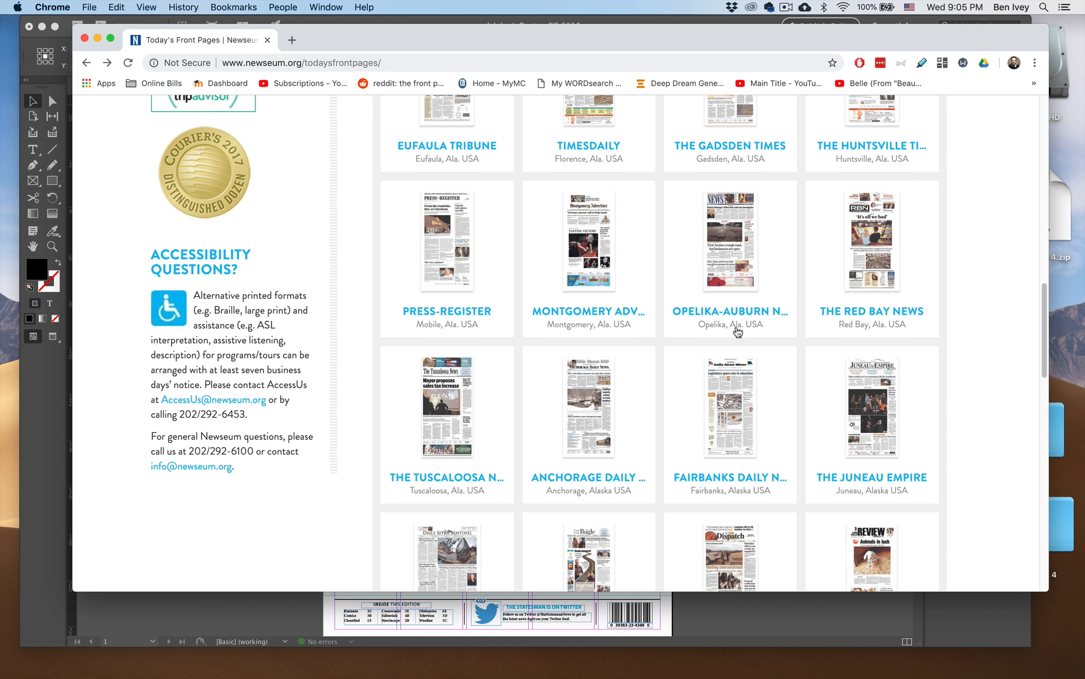
click(593, 392)
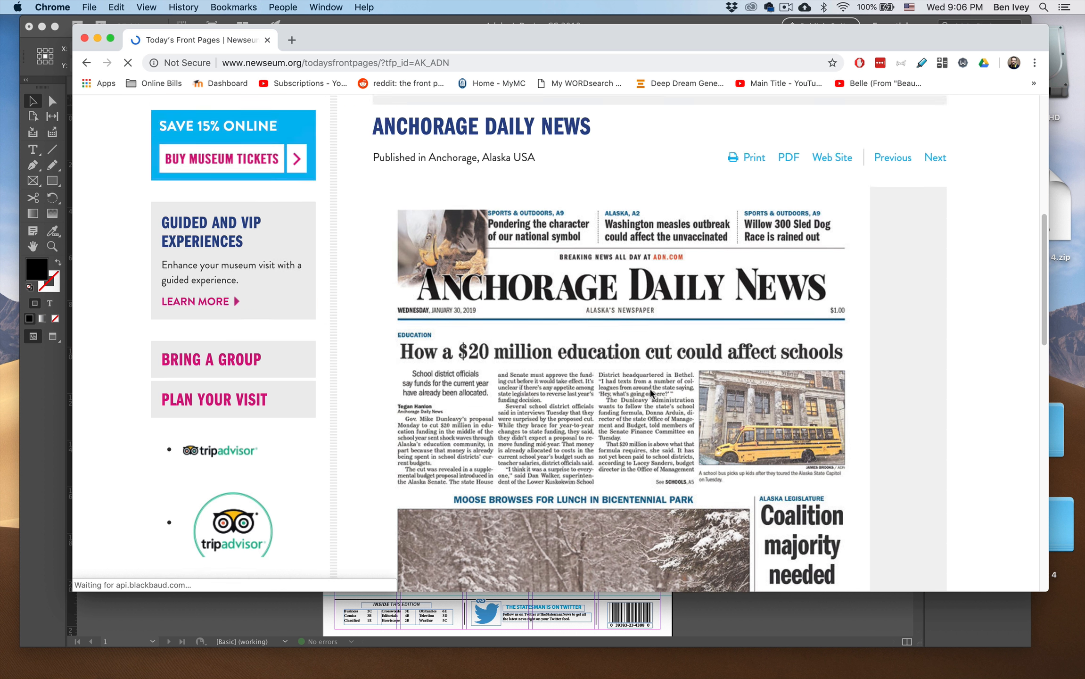
scroll(651, 392, down, 10)
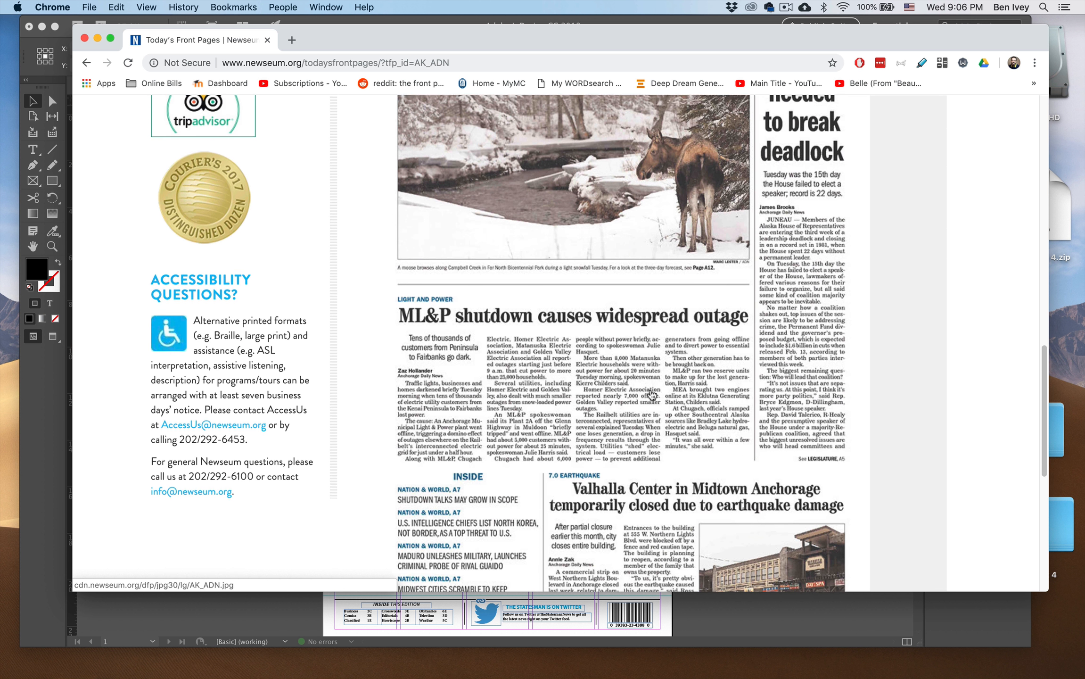
scroll(651, 393, up, 2)
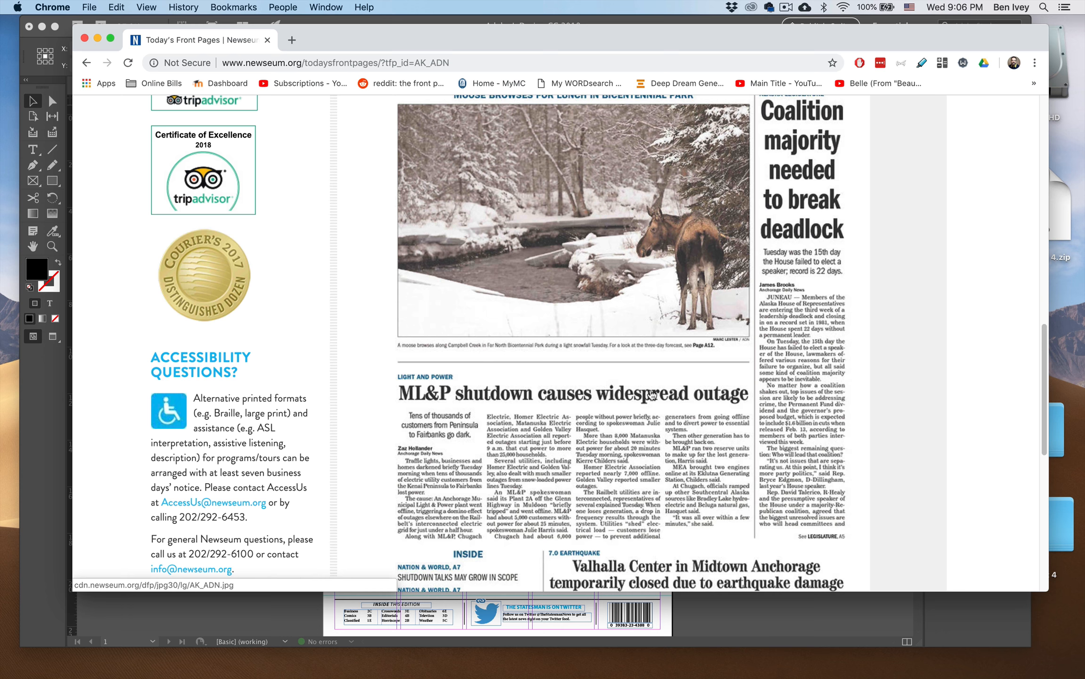
key(super+bracketleft)
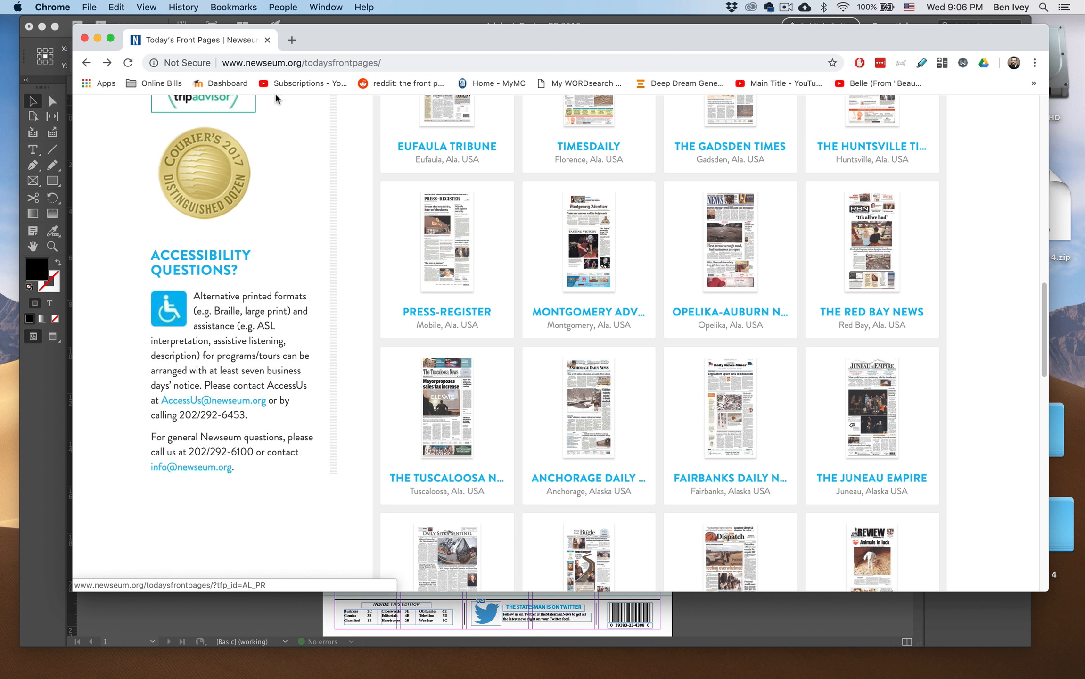
click(98, 38)
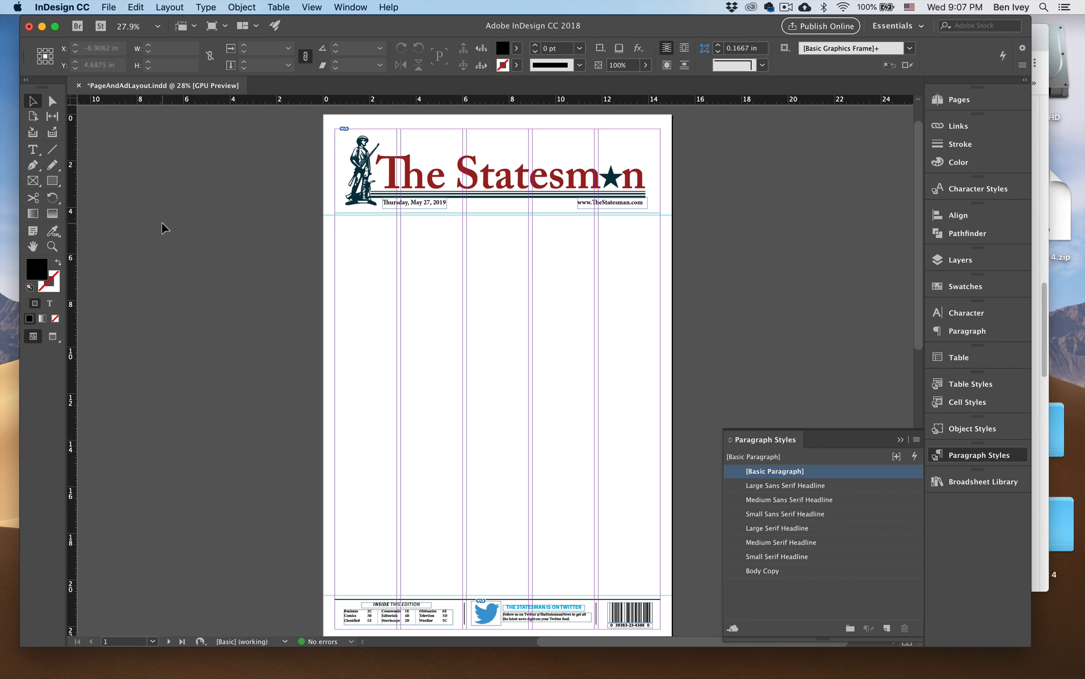
Open Knight.txt from the Knight folder and move its window aside over the page layout.
key(super+Tab)
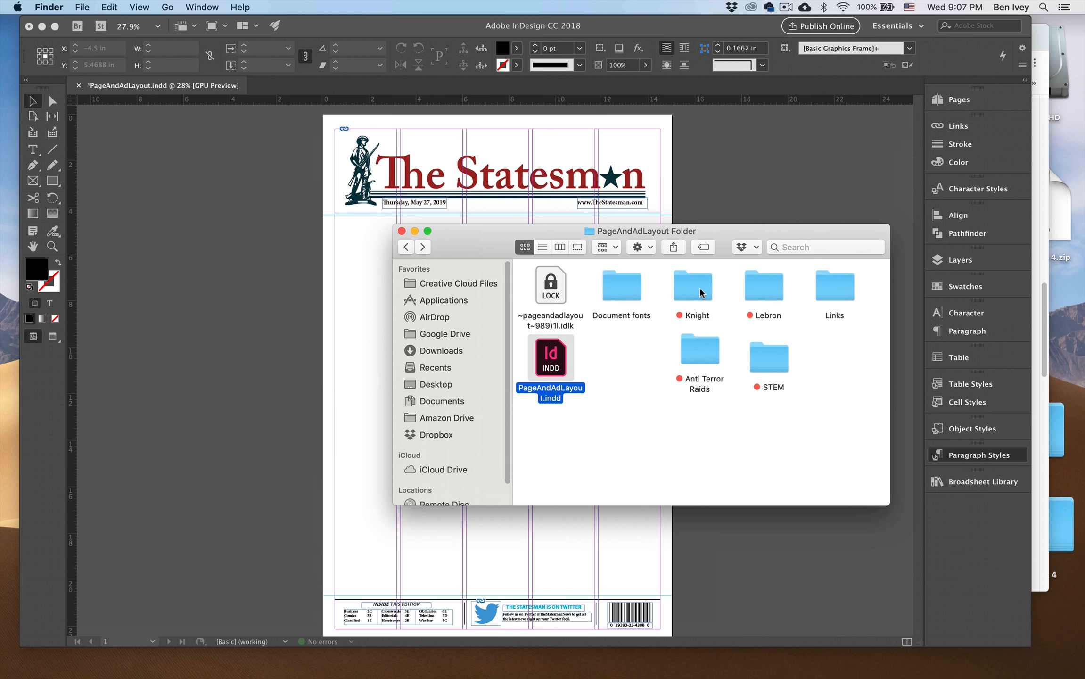
double_click(699, 288)
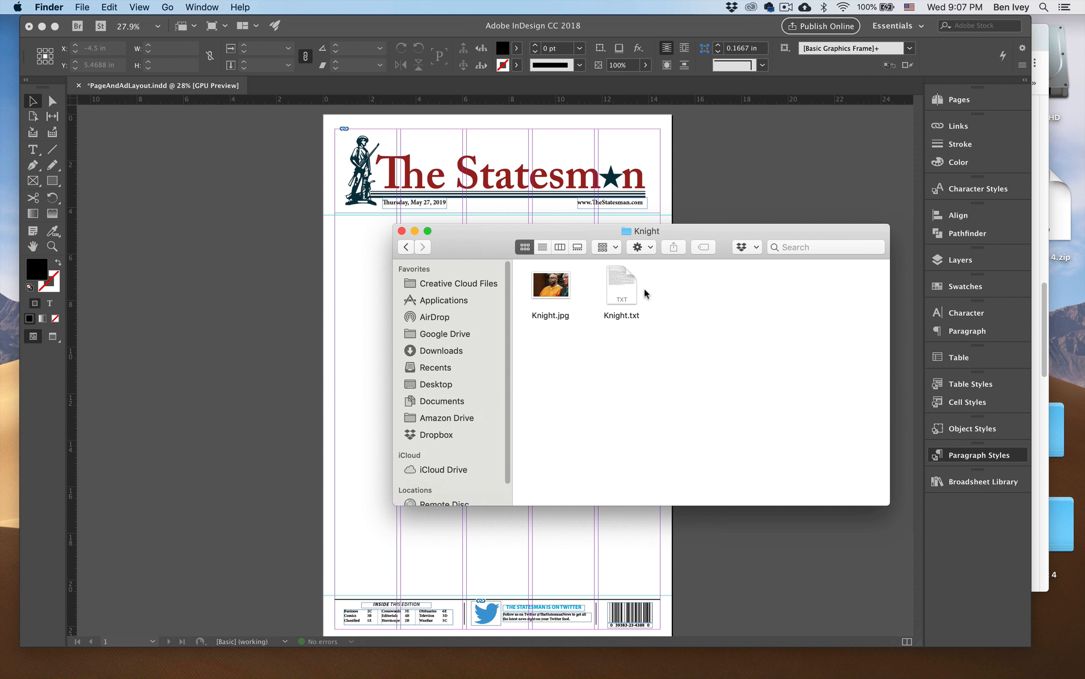
double_click(616, 290)
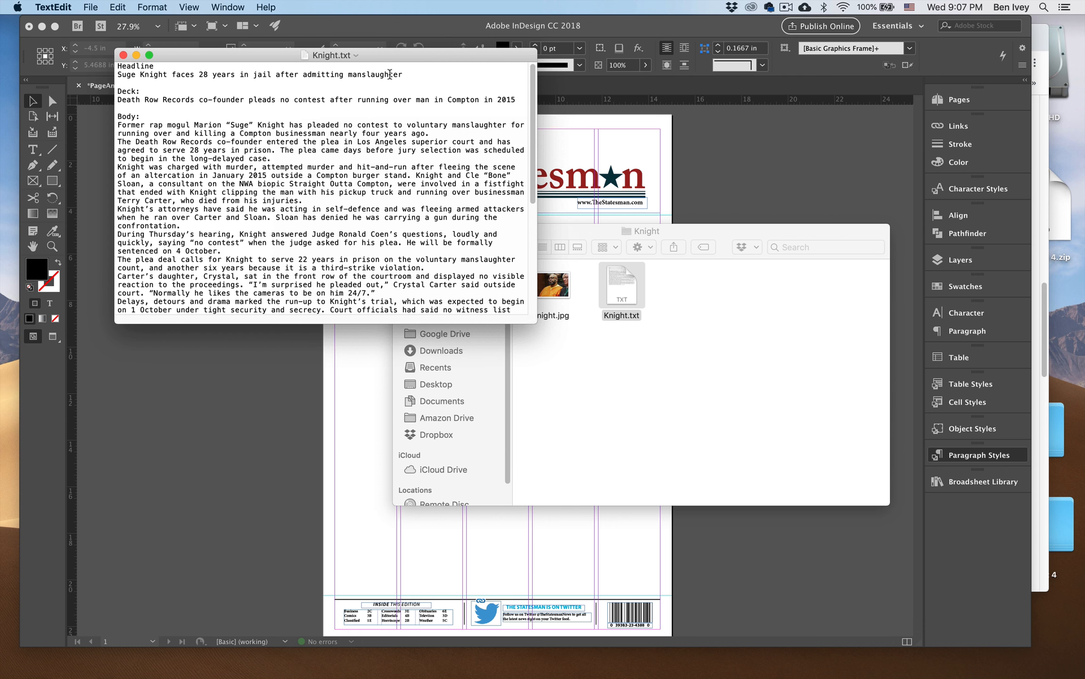
drag(390, 55, 273, 145)
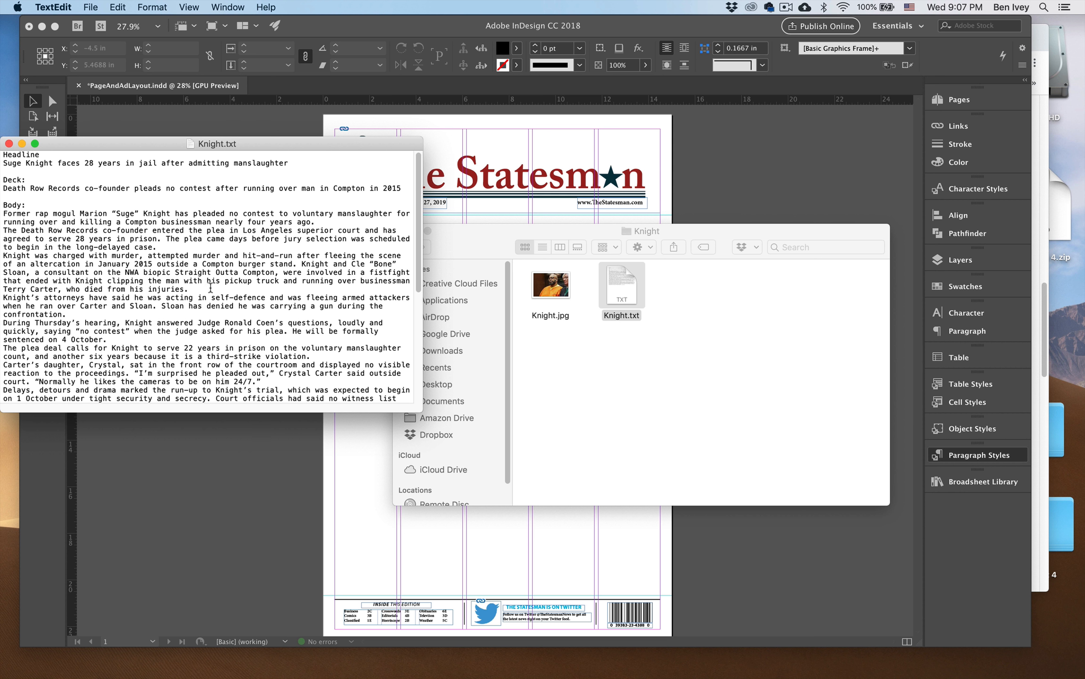
Copy the headline "Suge Knight faces 28 years in jail after admitting manslaughter" into a new InDesign text frame on the pasteboard beside the page.
drag(5, 162, 290, 161)
key(super+c)
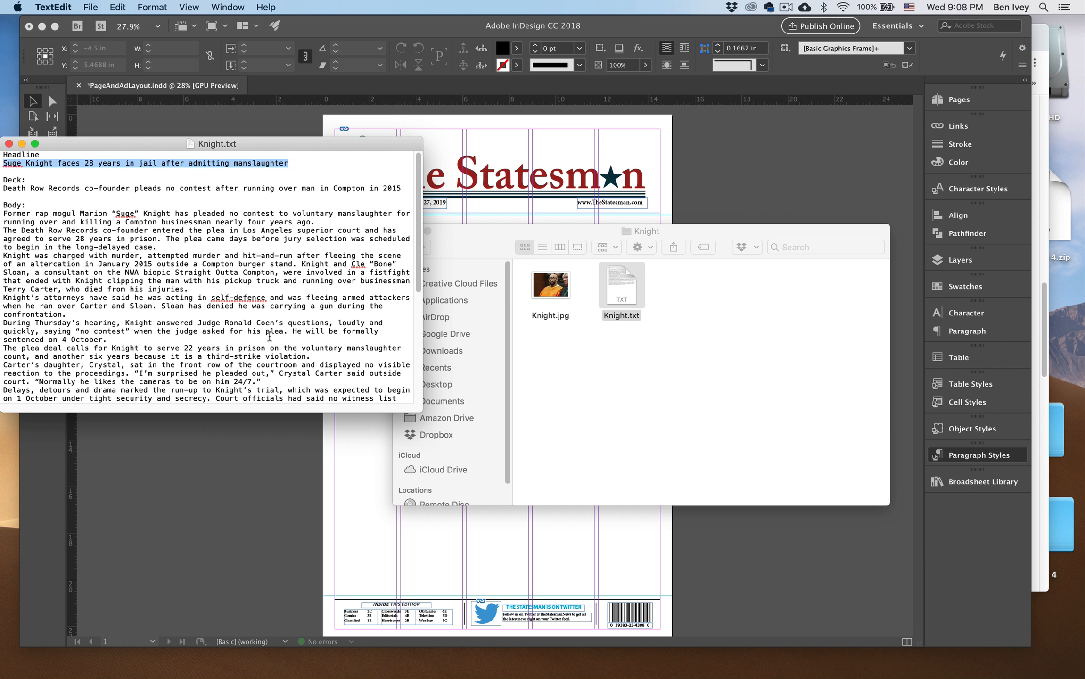
click(206, 440)
scroll(213, 213, left, 10)
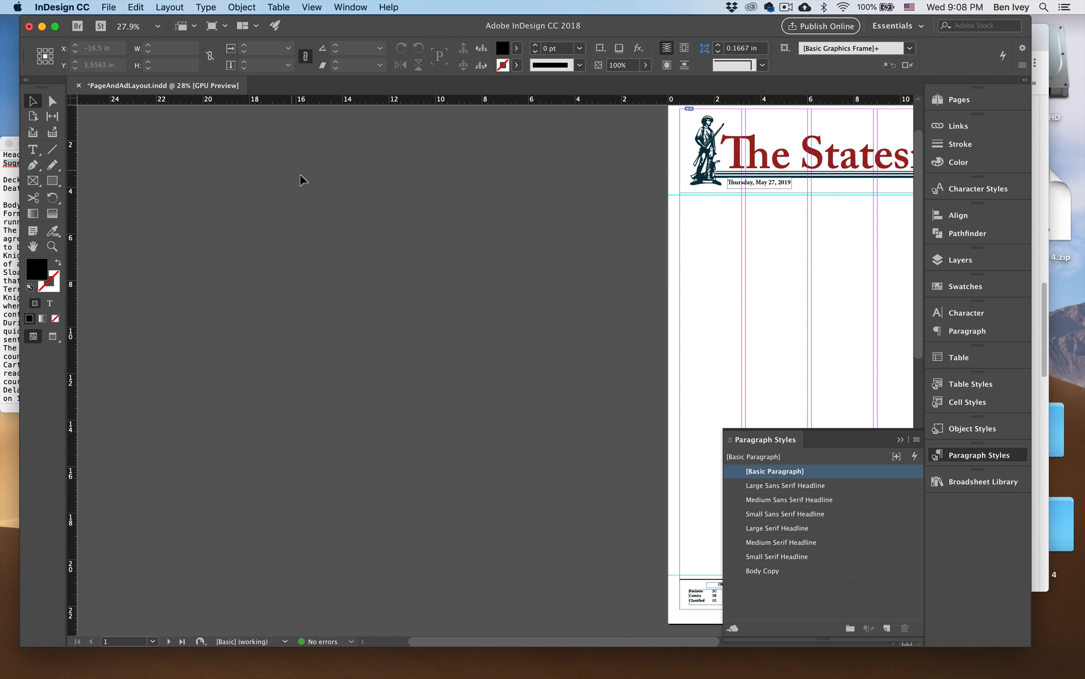
click(33, 150)
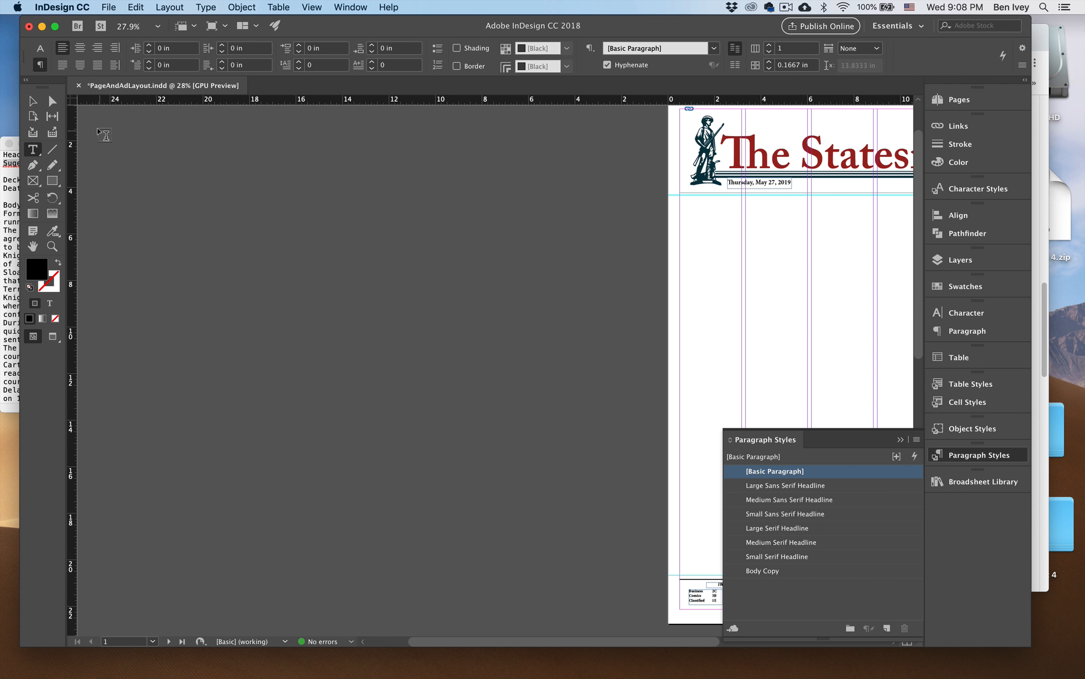
drag(101, 127, 300, 154)
key(super+v)
Apply the Small Serif Headline paragraph style to the pasted headline text.
key(super+shift+period)
key(super+shift+period)
key(super+shift+period)
key(super+shift+period)
key(super+shift+period)
key(super+shift+period)
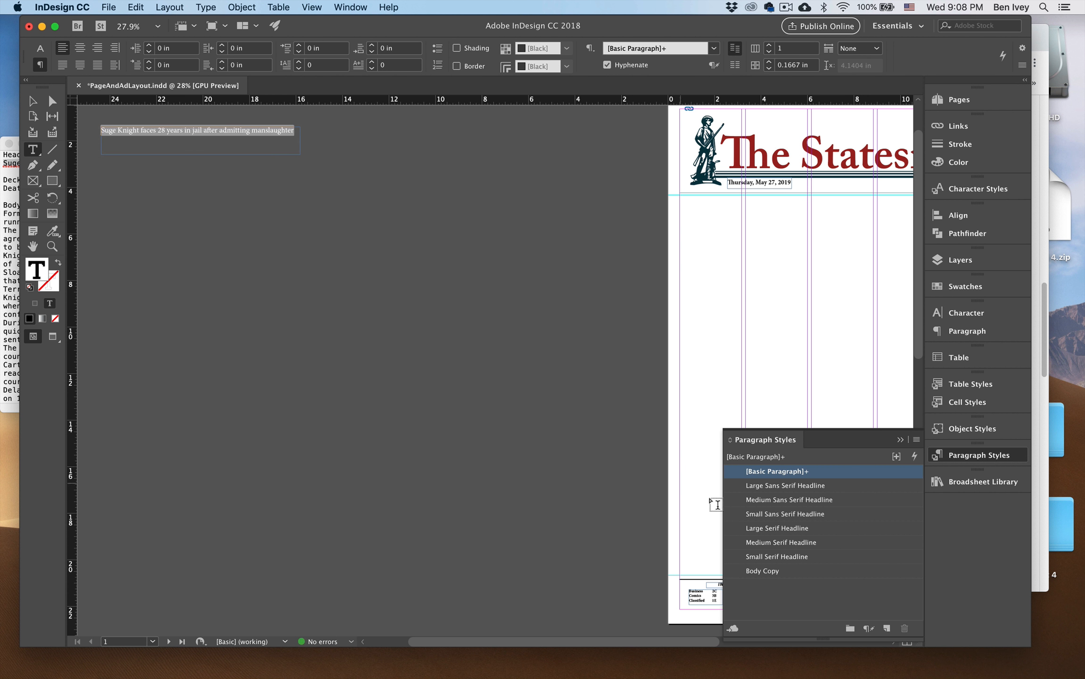
click(769, 557)
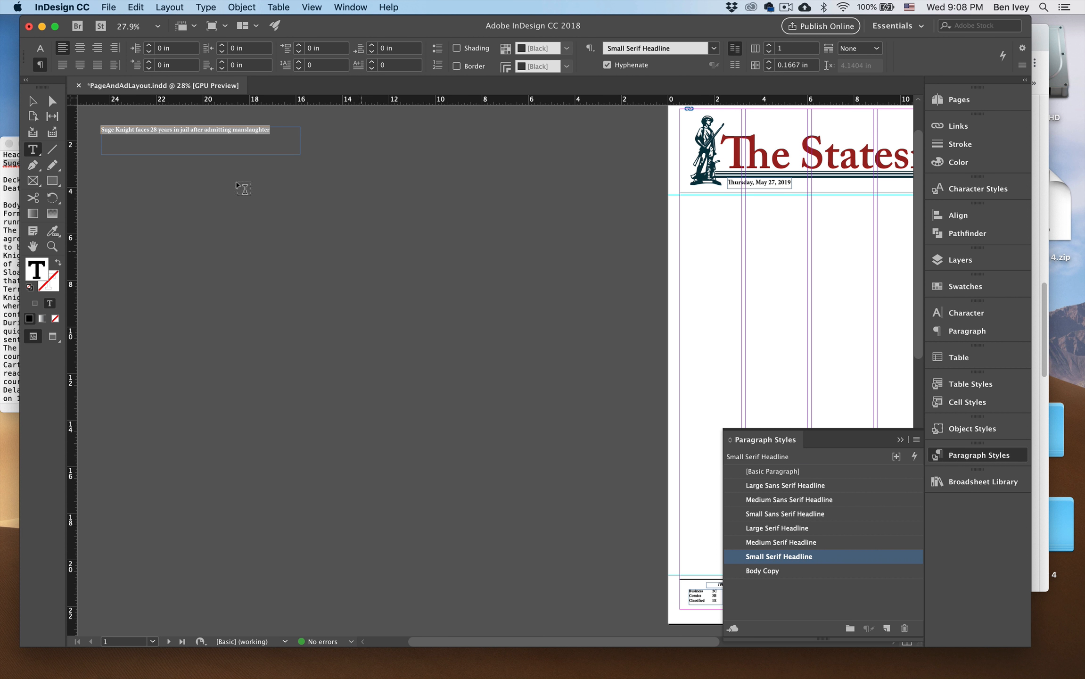
Copy the deck line about the Death Row Records co-founder from Knight.txt and return to the InDesign layout.
click(6, 191)
click(4, 190)
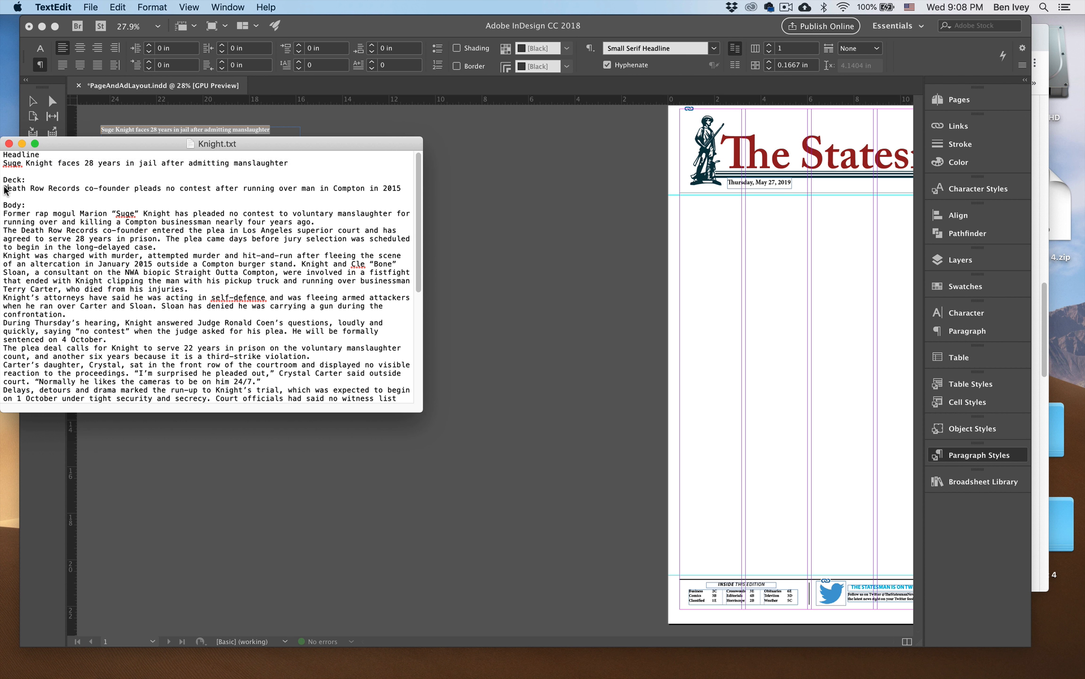
drag(5, 189, 402, 190)
key(super+c)
click(507, 234)
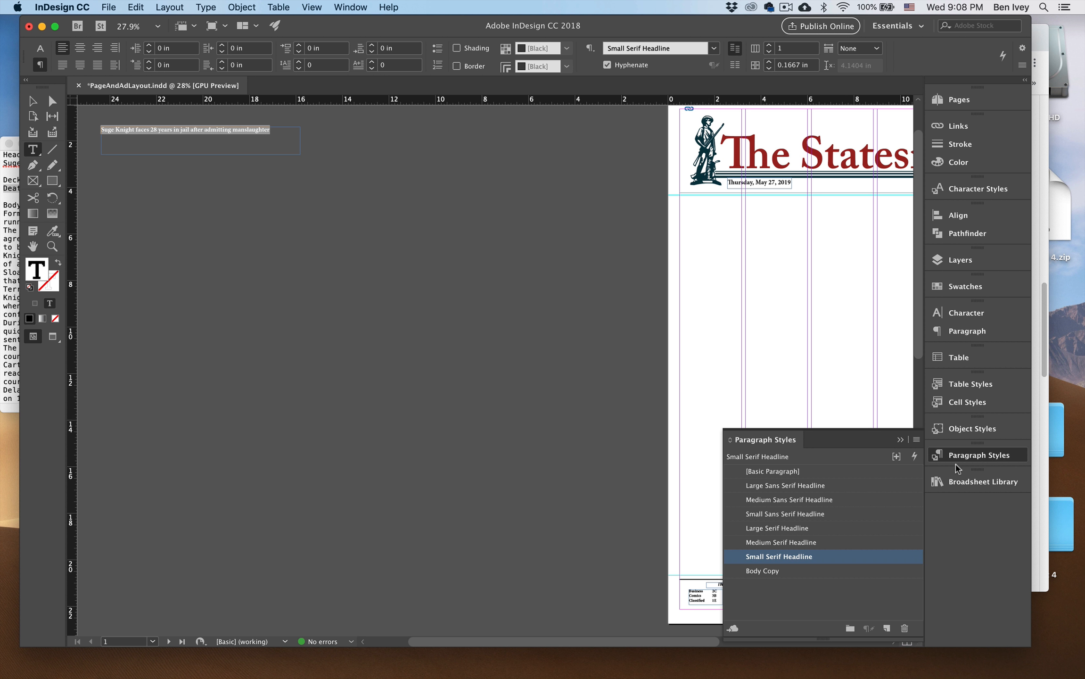
Place the bold Deck item from the Broadsheet Library beneath the pasteboard headline and replace its placeholder text with the copied deck line.
click(979, 482)
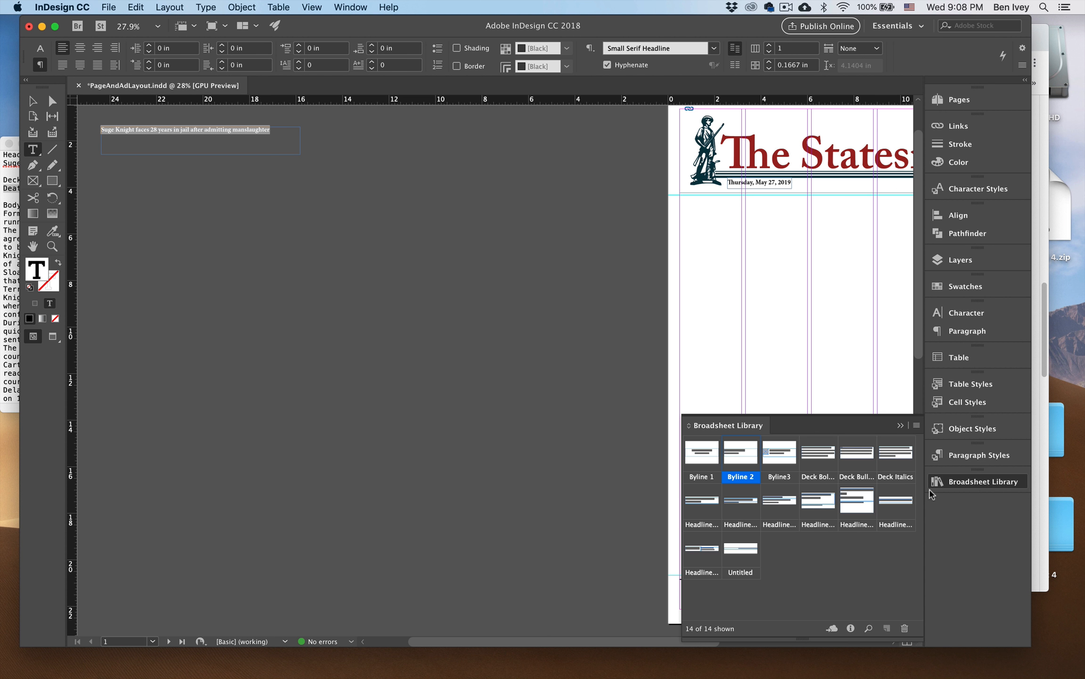
drag(822, 462, 156, 176)
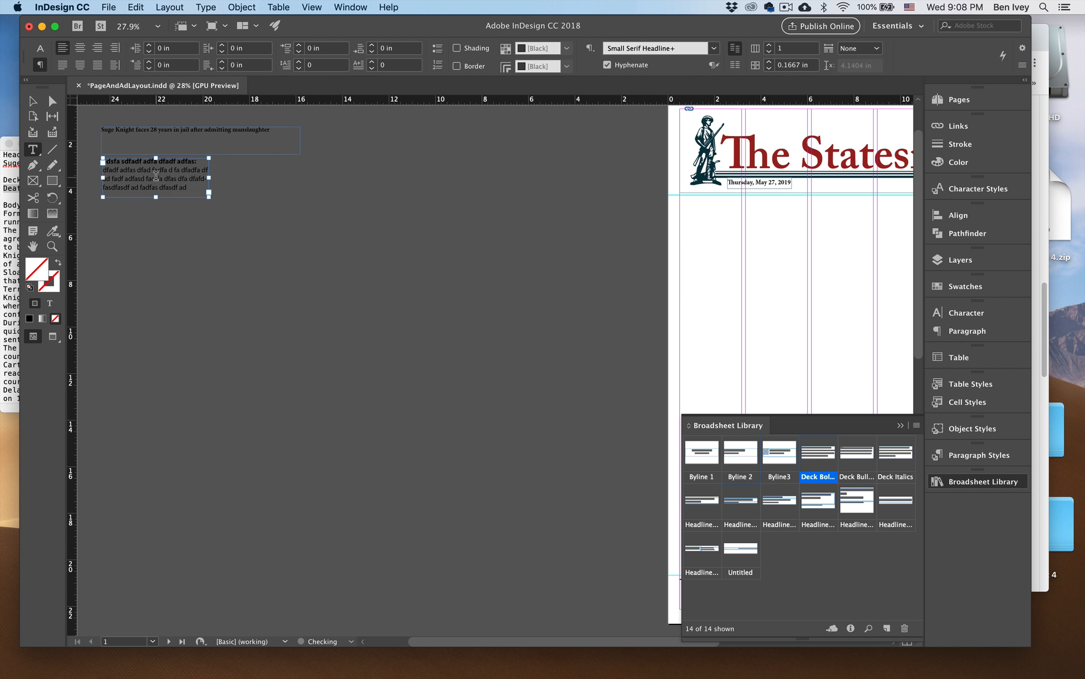
double_click(129, 178)
key(super+a)
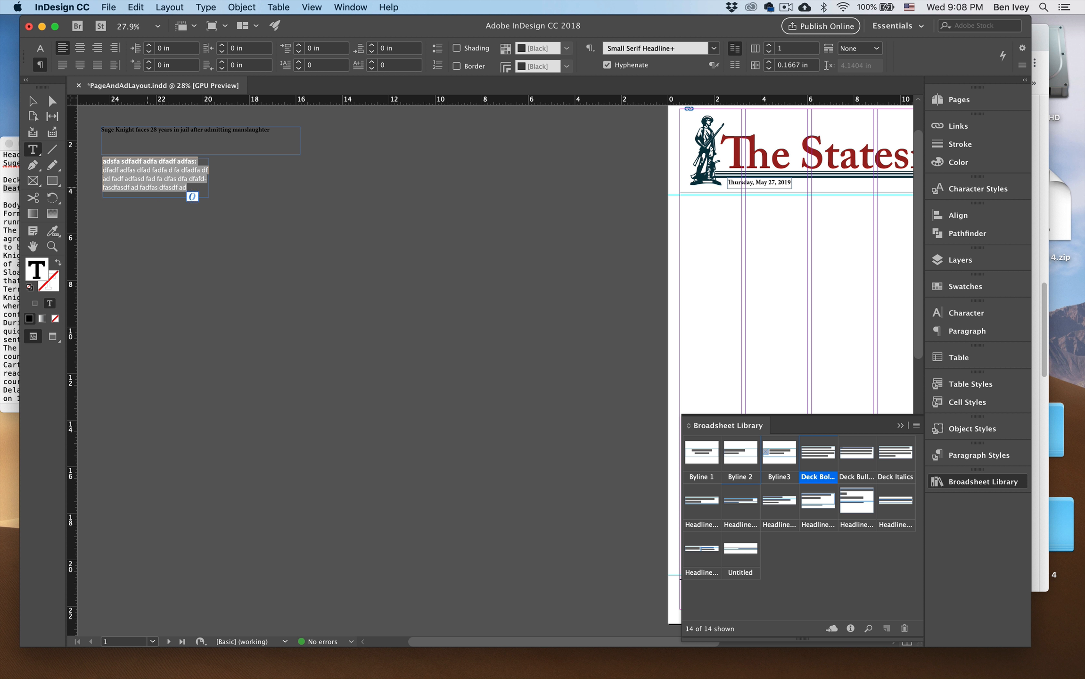
key(Up)
key(shift+Down)
key(shift+Down)
key(super+v)
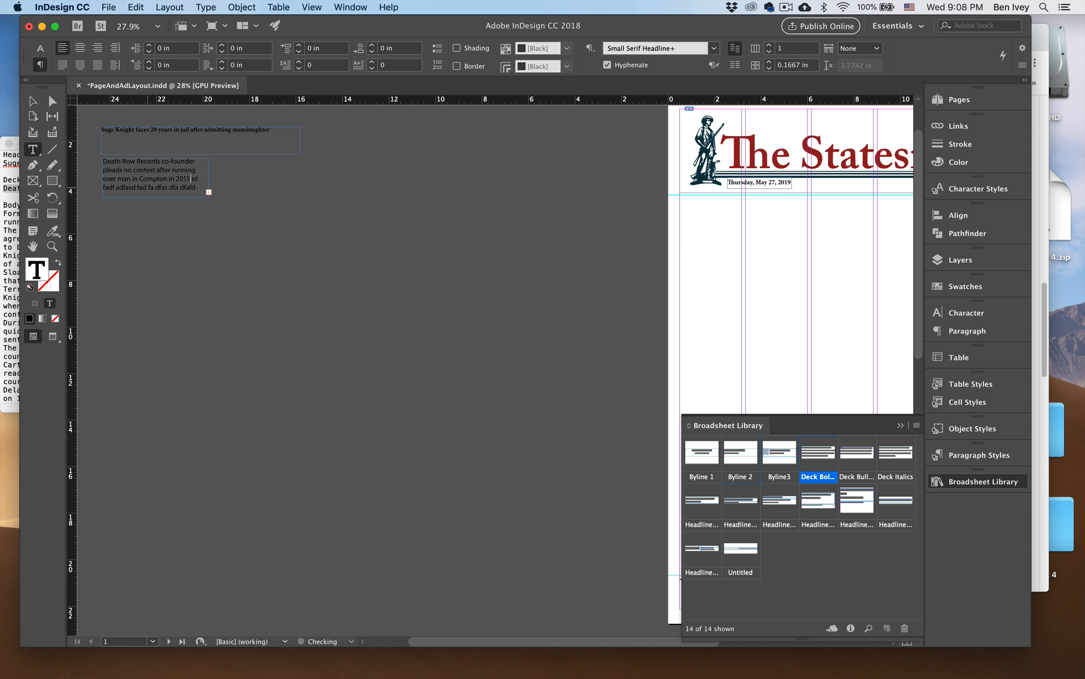
key(super+shift+End)
key(BackSpace)
Copy the body text from Knight.txt into a new tall text frame below the deck on the pasteboard.
click(7, 221)
drag(6, 216, 108, 461)
key(super+c)
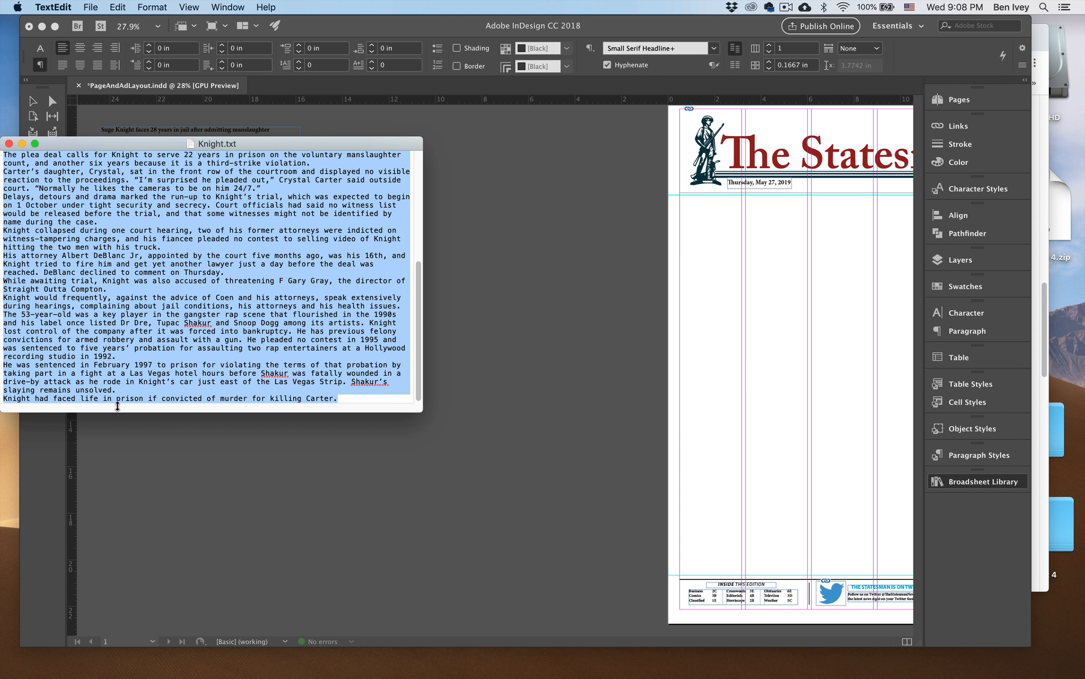
click(464, 320)
drag(101, 209, 233, 600)
key(super+v)
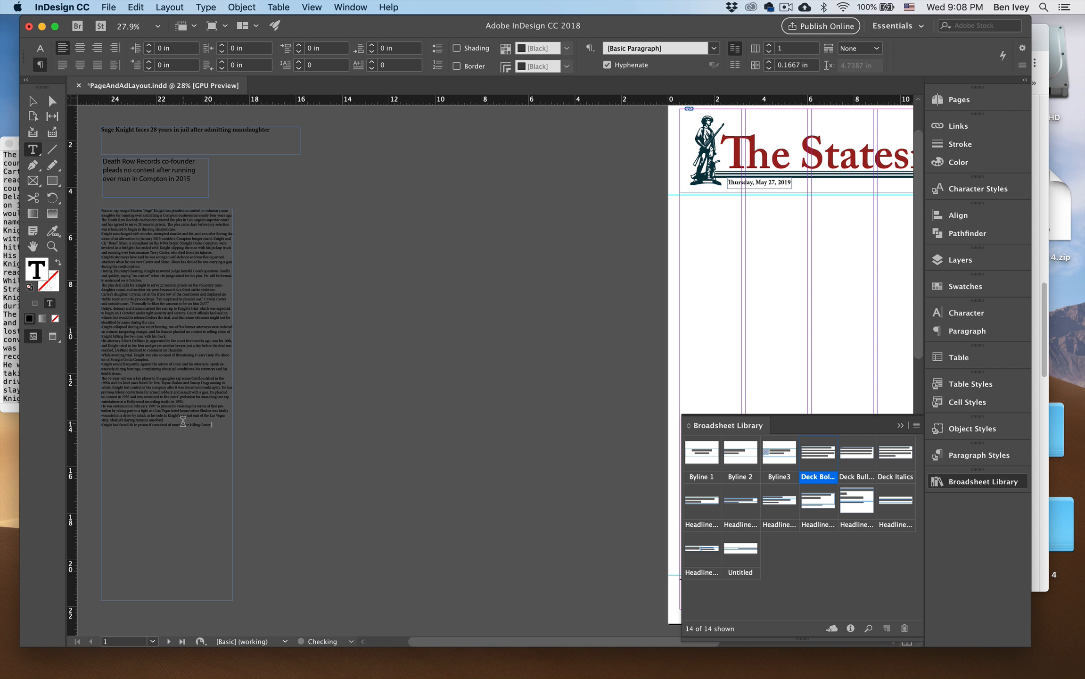
Apply the Body Copy paragraph style to all of the pasted body text.
key(super+a)
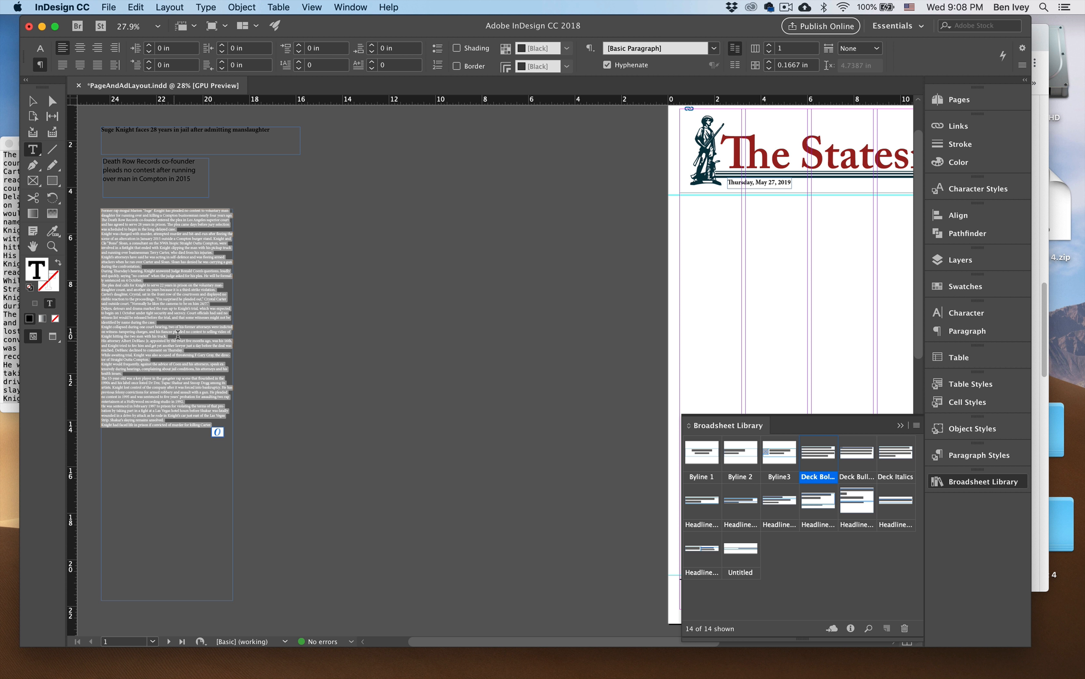
click(979, 455)
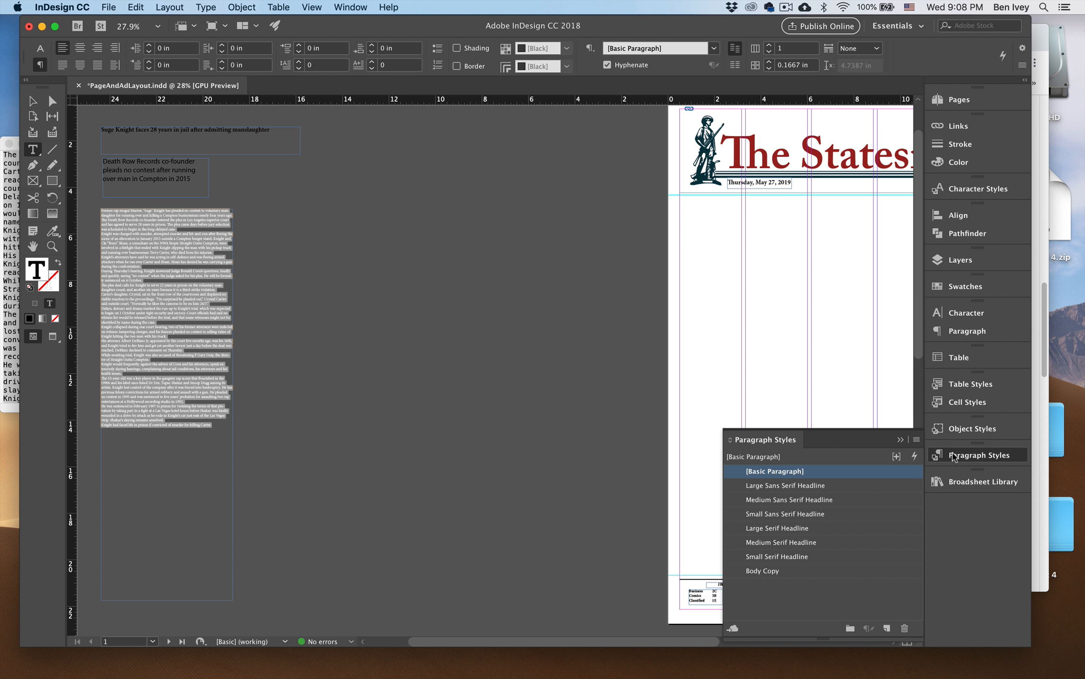
click(762, 570)
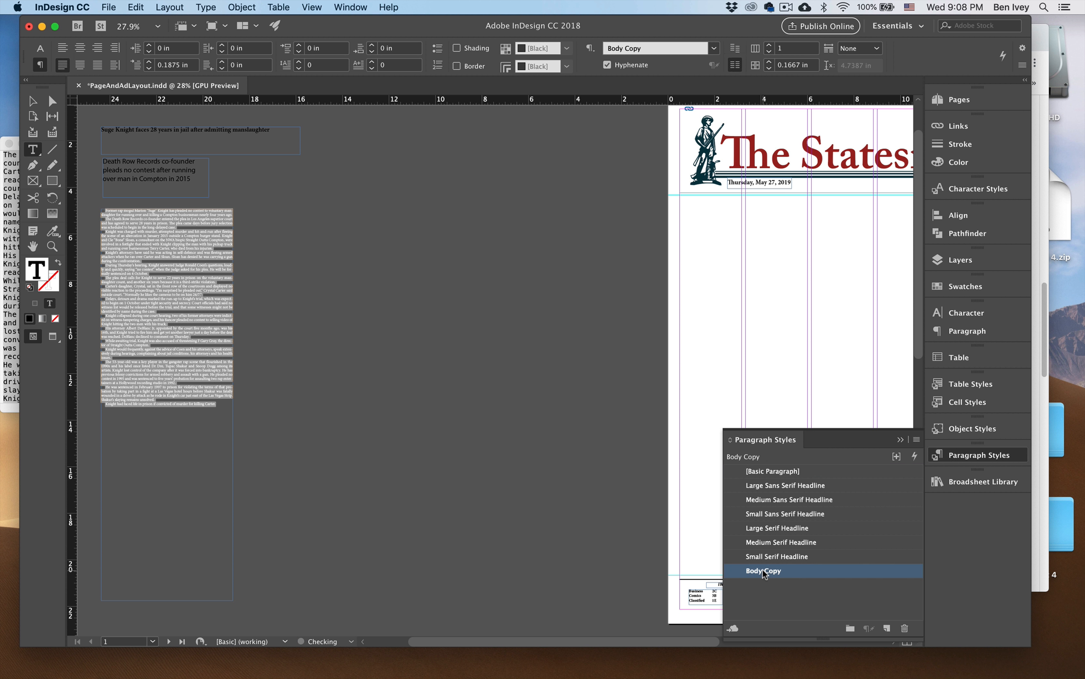
Shorten the body text frame to about 8.8 in high so it ends just below the last line.
click(33, 102)
click(239, 392)
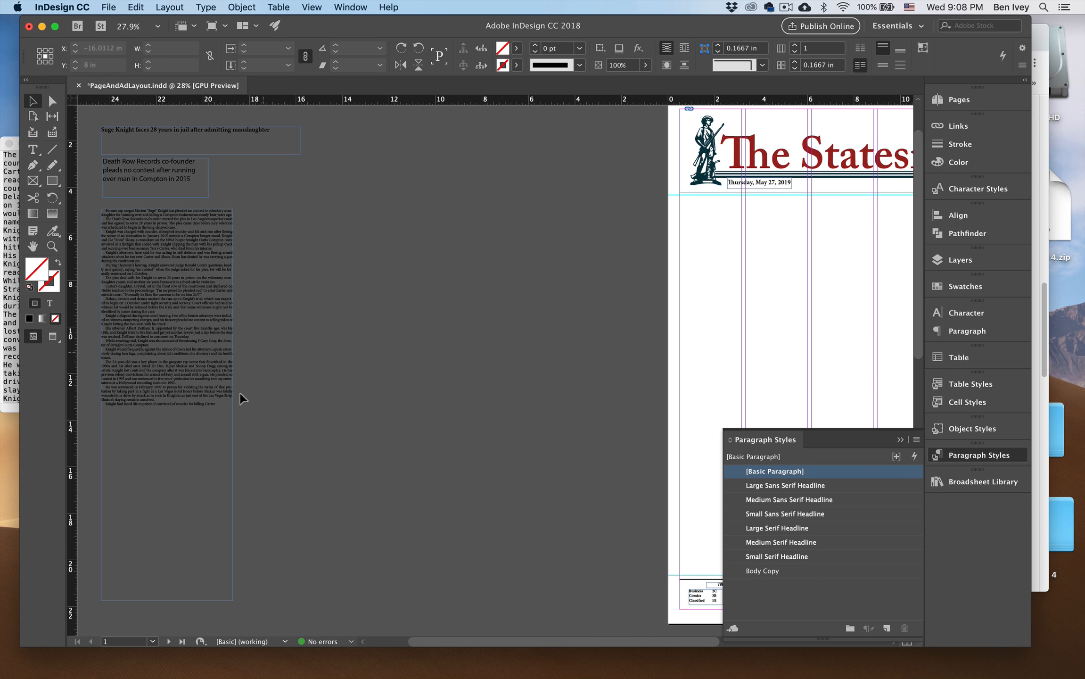
click(190, 393)
drag(167, 601, 157, 414)
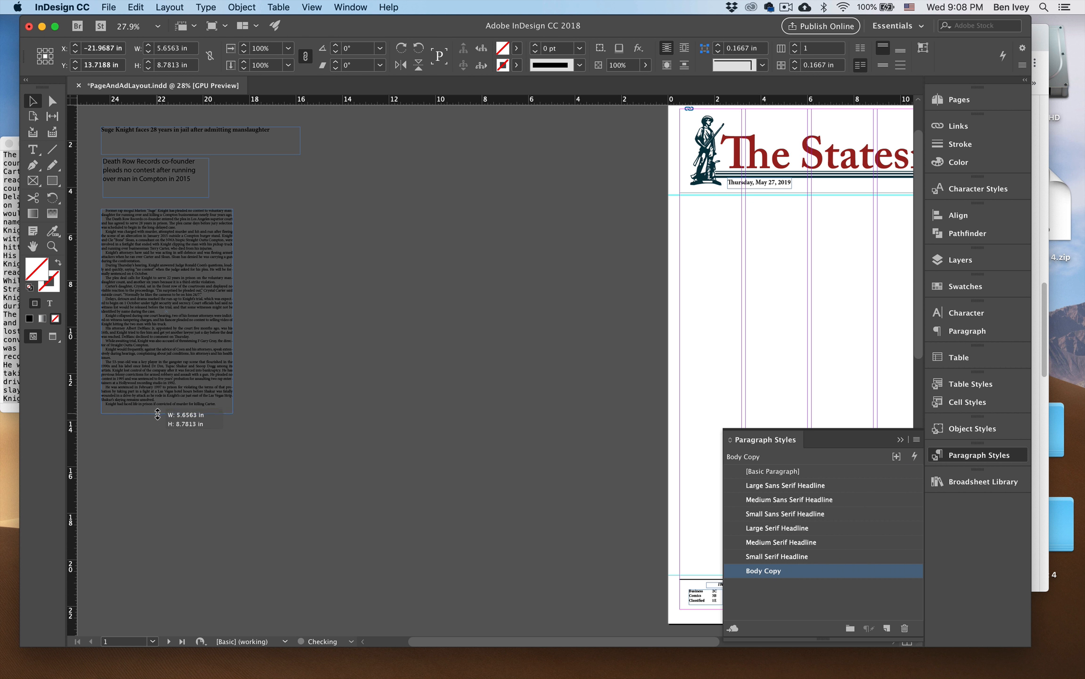
click(226, 445)
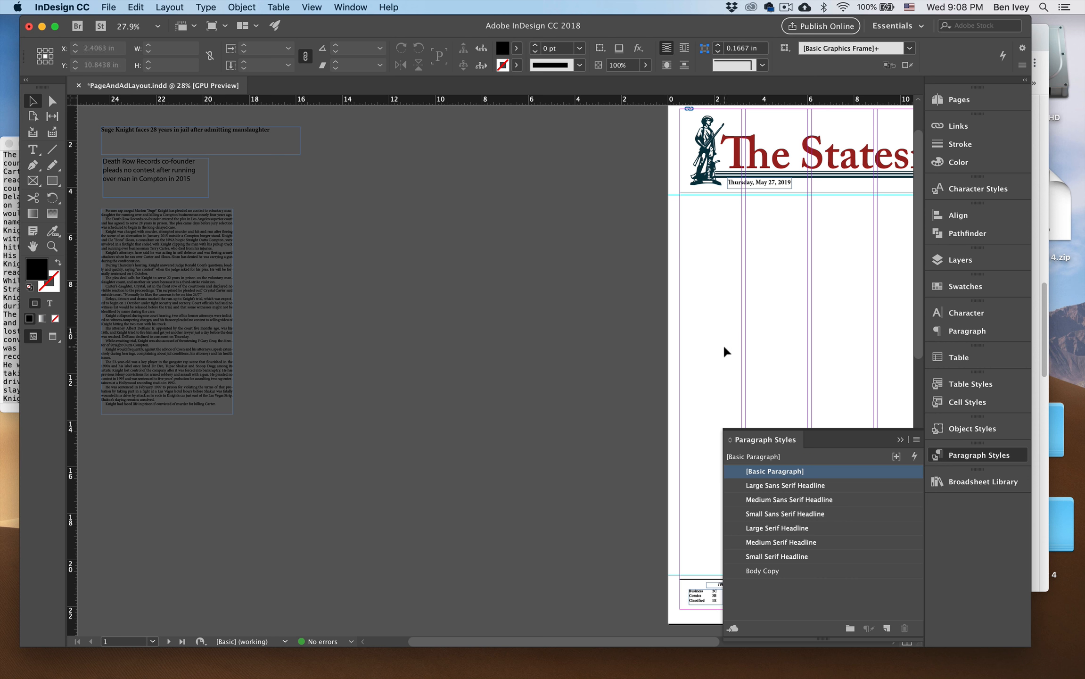
Place Knight.jpg from the Knight folder beneath the body text on the pasteboard, about 6.2 by 4.15 in.
key(ctrl+Up)
click(923, 404)
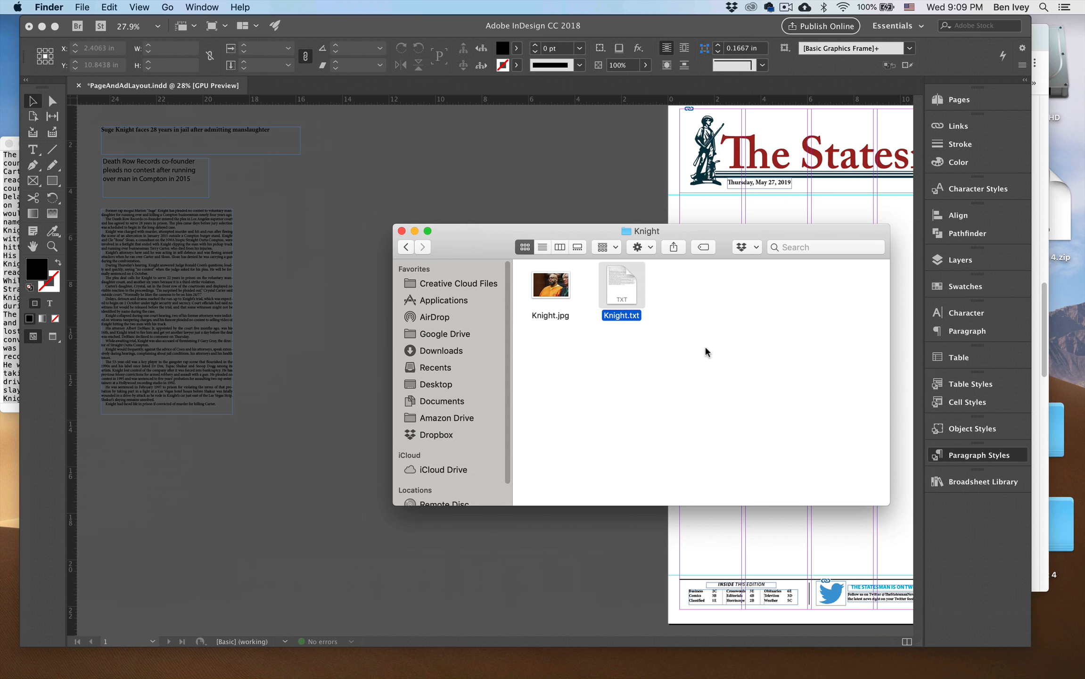
click(547, 280)
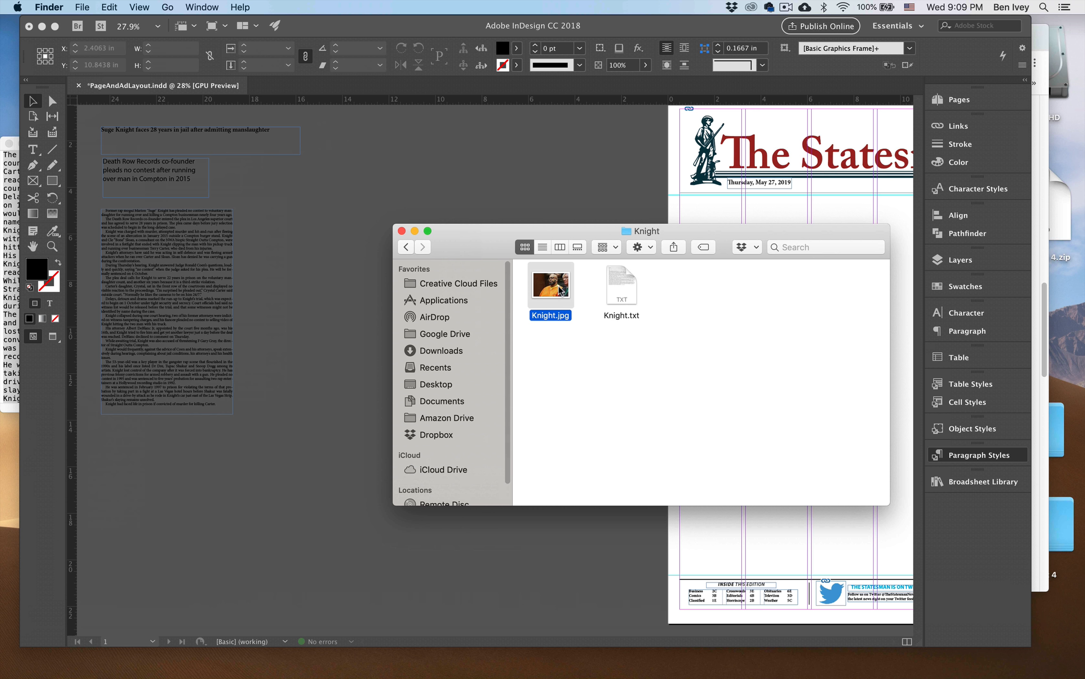
drag(551, 285, 370, 158)
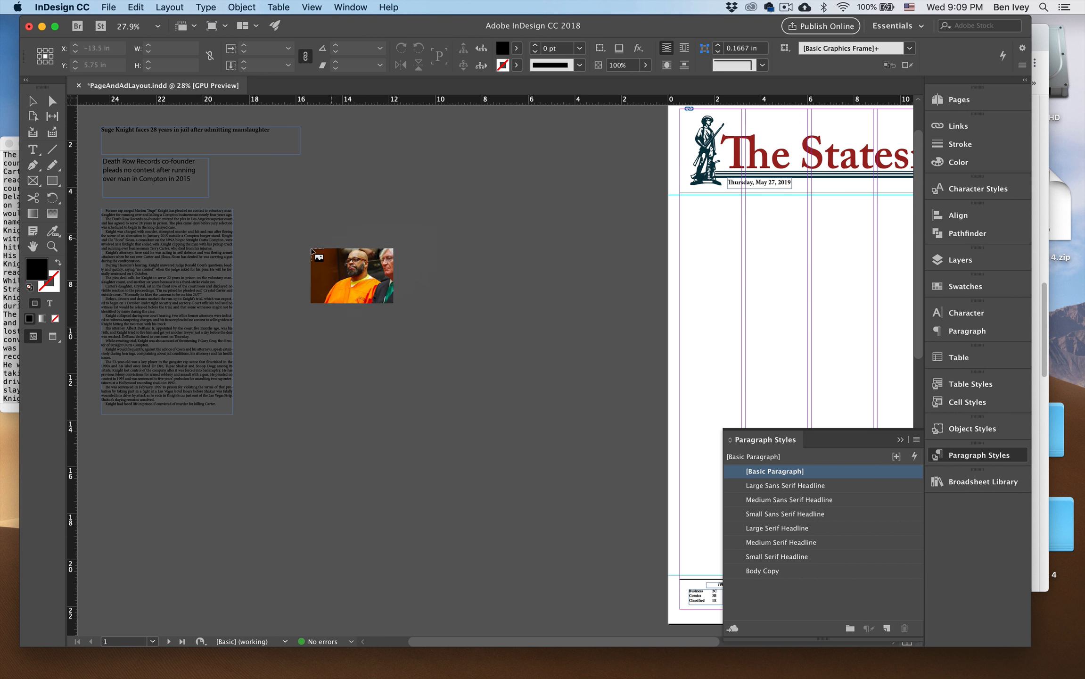
drag(107, 424, 251, 519)
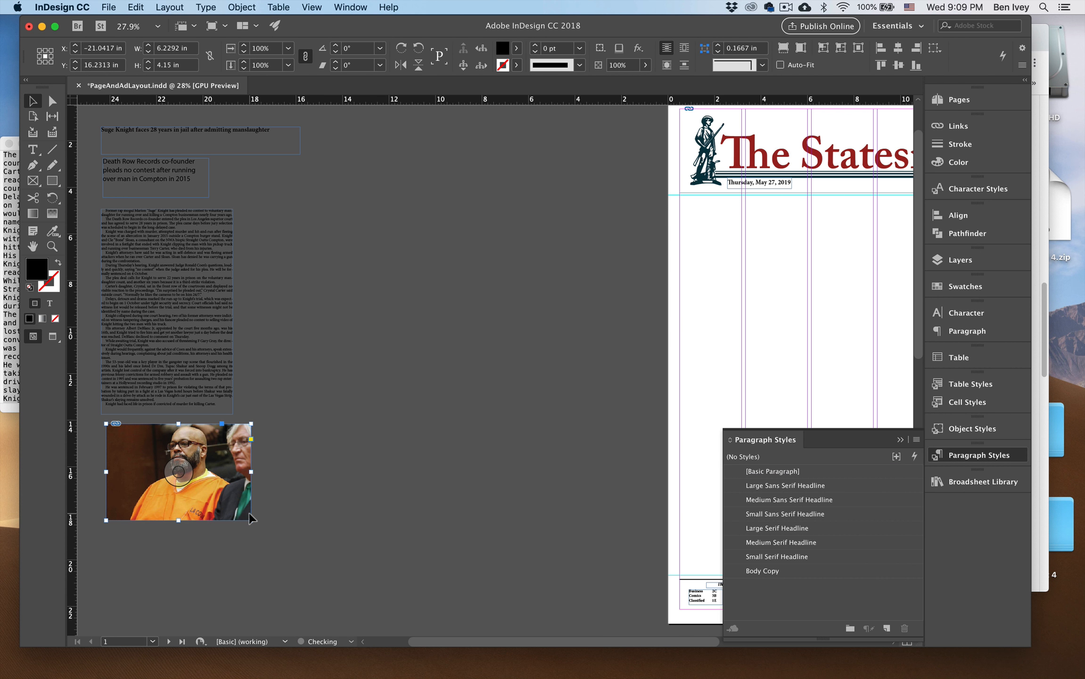
Set the Knight photo's text wrap to wrap around its bounding box.
click(286, 534)
click(222, 501)
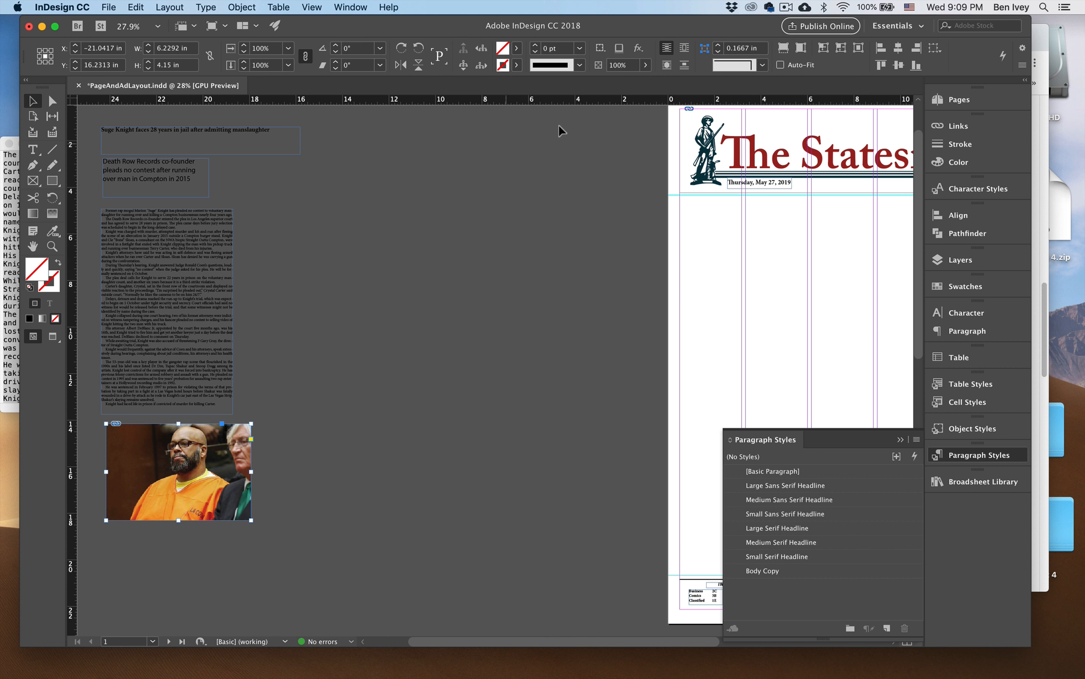
click(684, 48)
click(289, 434)
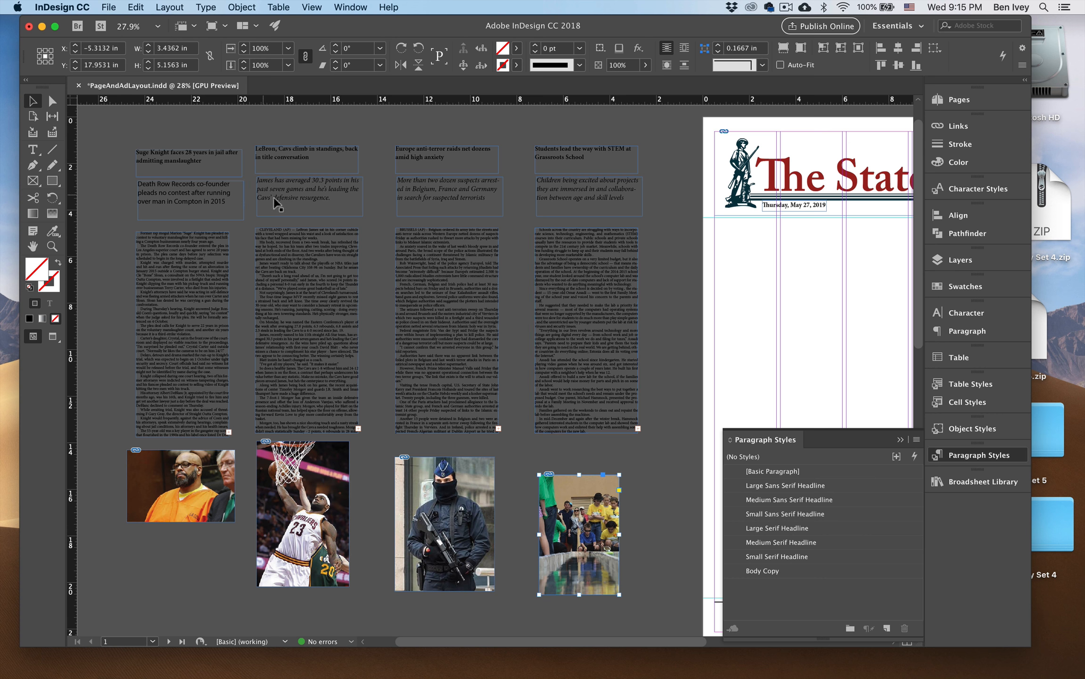
Move the Knight story's headline, deck, body text and photo together from the pasteboard onto the front page.
click(518, 212)
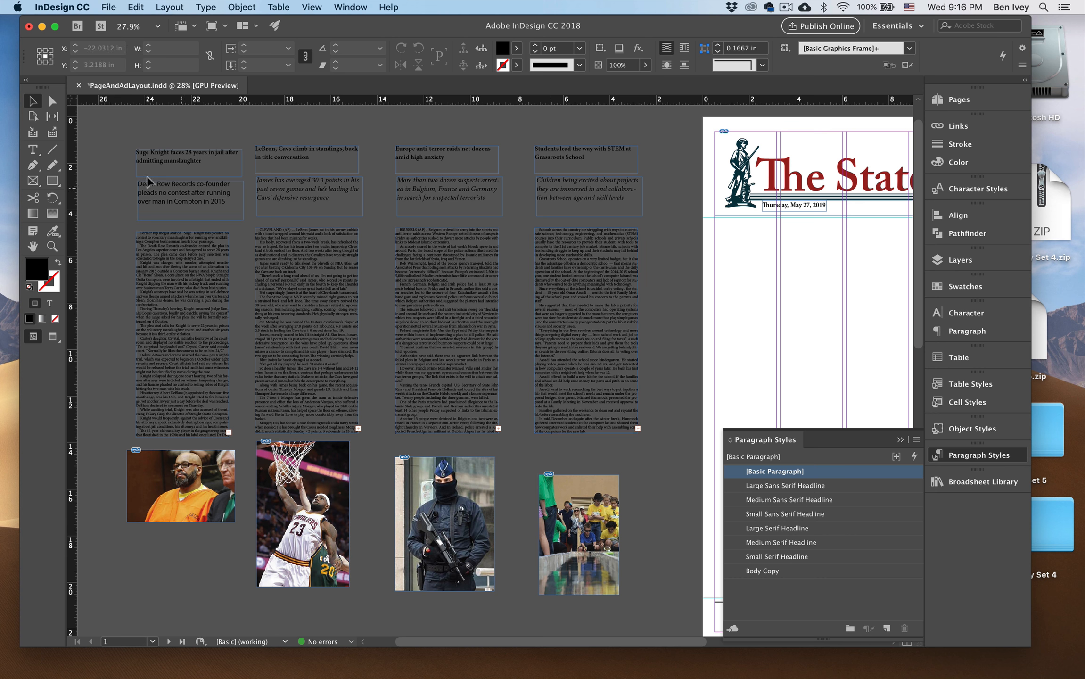
drag(126, 165, 240, 526)
drag(158, 190, 350, 294)
key(space)
click(478, 327)
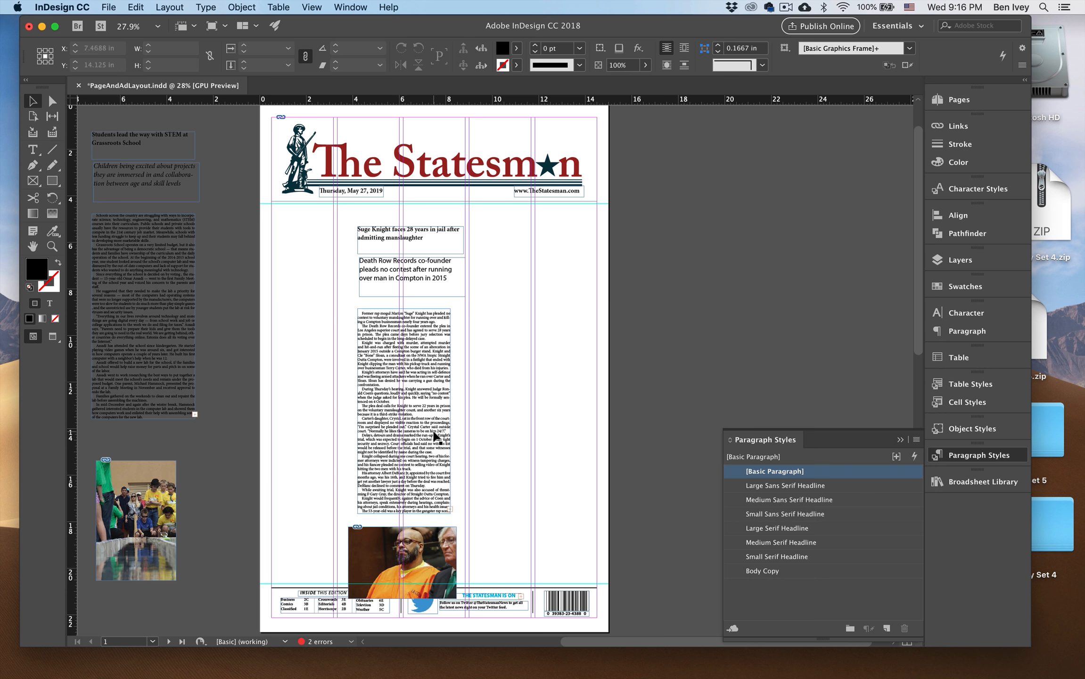
Move the Knight photo to the right of the story, and shift the body, deck and headline lower, stacked near the second column.
drag(435, 547, 568, 330)
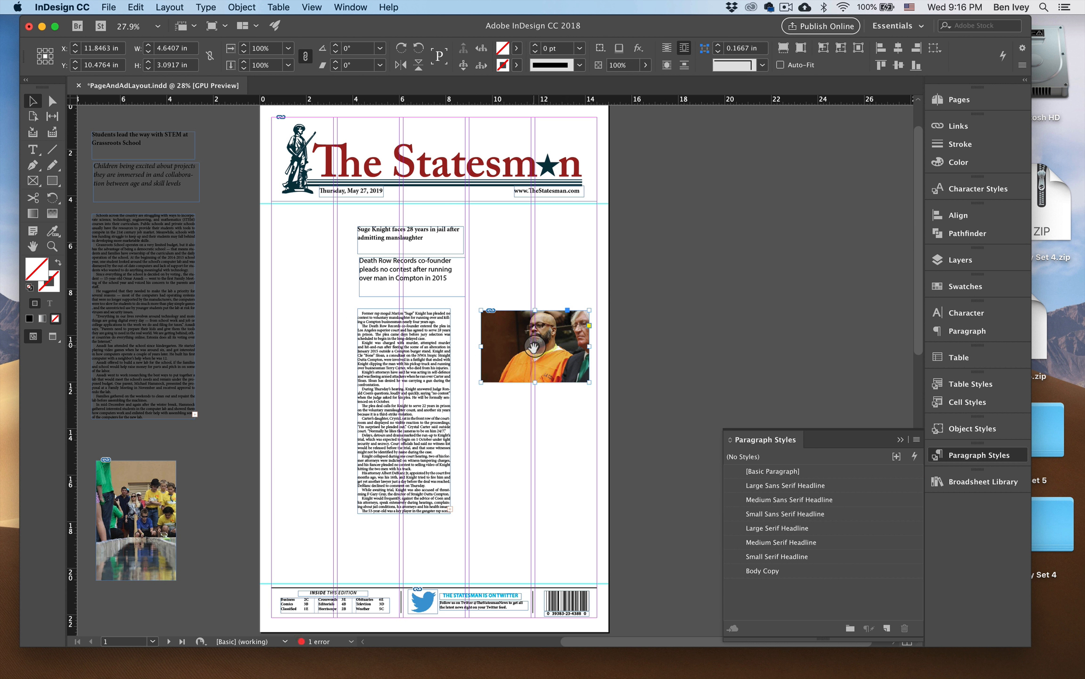
click(423, 377)
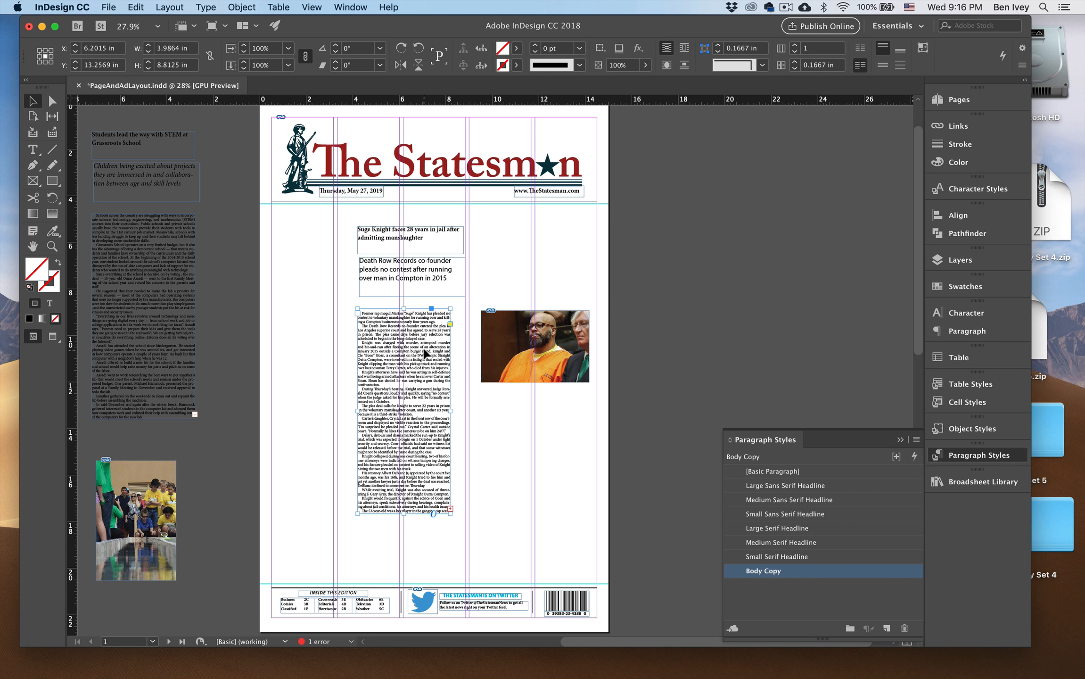
drag(426, 353, 402, 402)
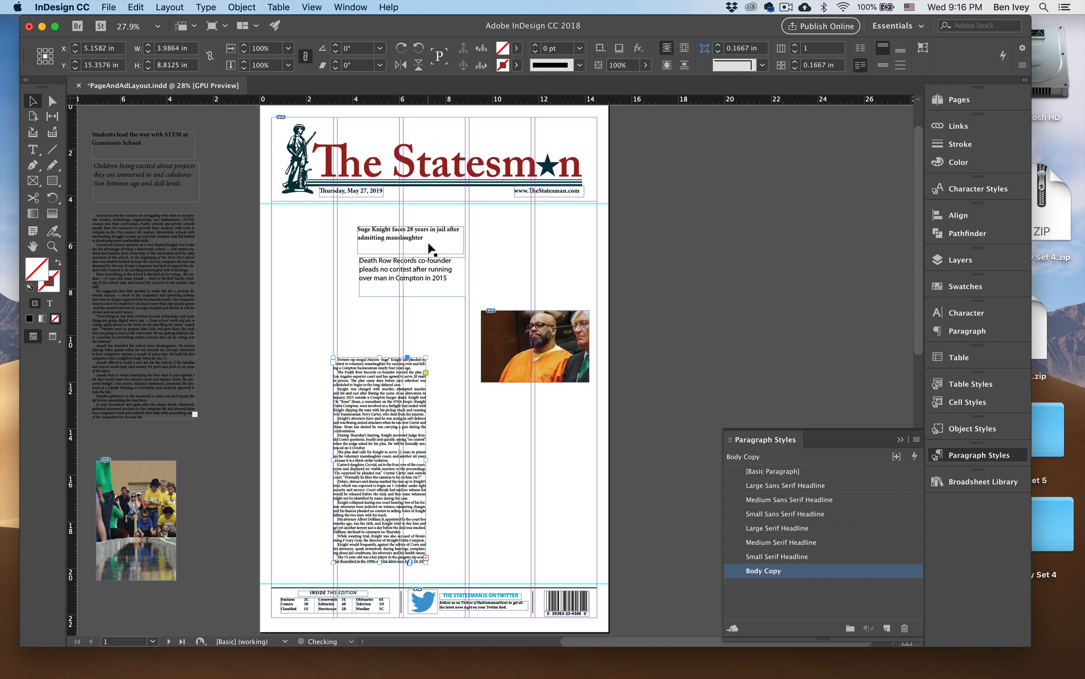
click(431, 278)
drag(431, 282, 403, 348)
drag(426, 257, 412, 298)
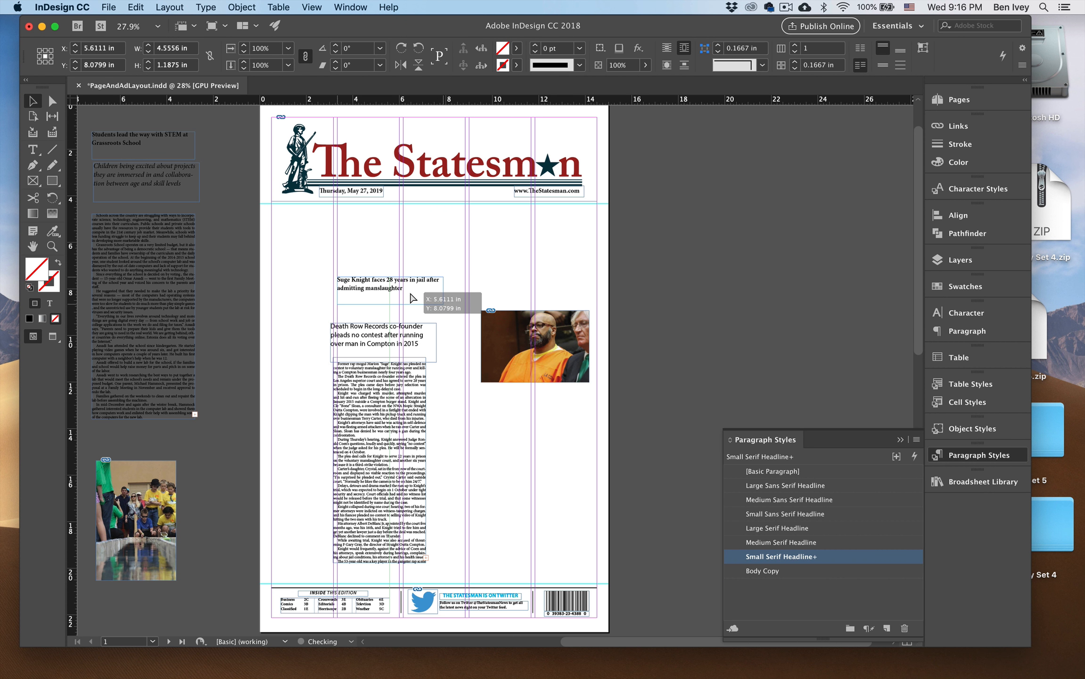
Widen the Knight headline frame to the page's right margin so it spans the body text and the photo.
key(super+equal)
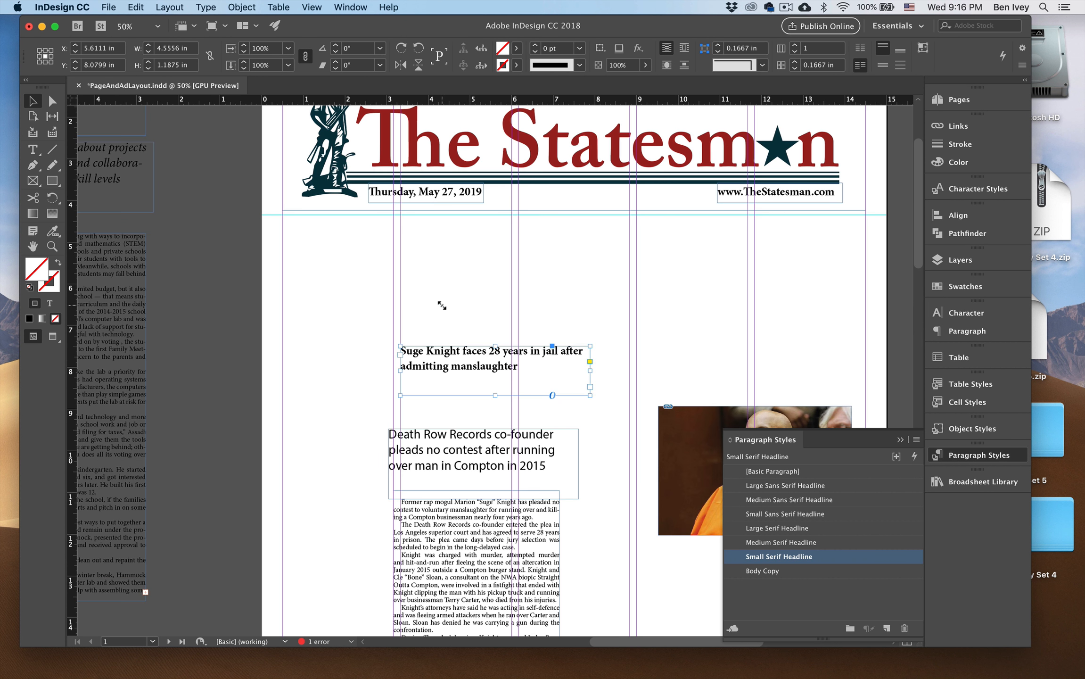
key(super+equal)
drag(531, 312, 288, 254)
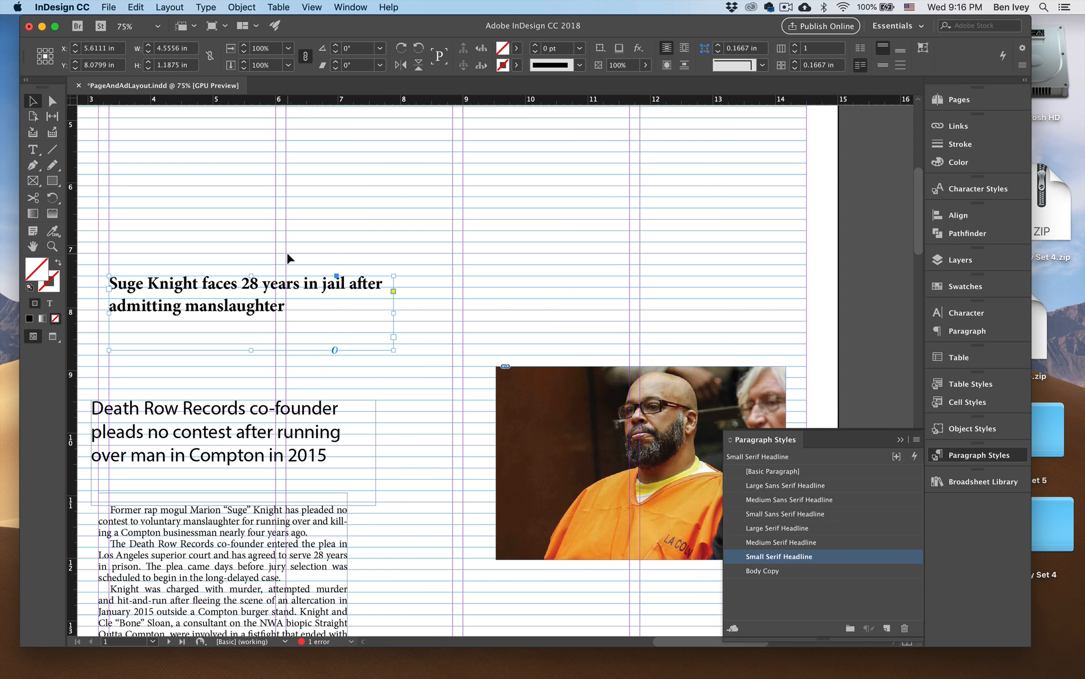
key(super+minus)
scroll(377, 330, right, 5)
scroll(377, 330, down, 3)
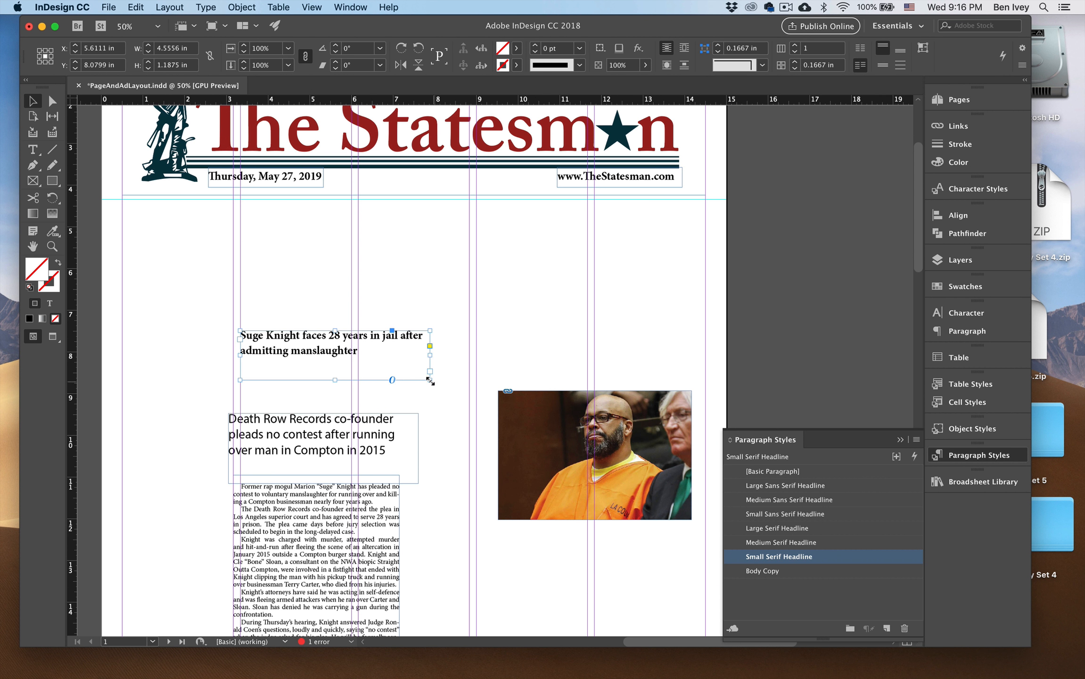
drag(430, 381, 707, 376)
Apply the Medium Serif Headline paragraph style to the whole Knight headline.
double_click(424, 335)
key(super+a)
click(759, 542)
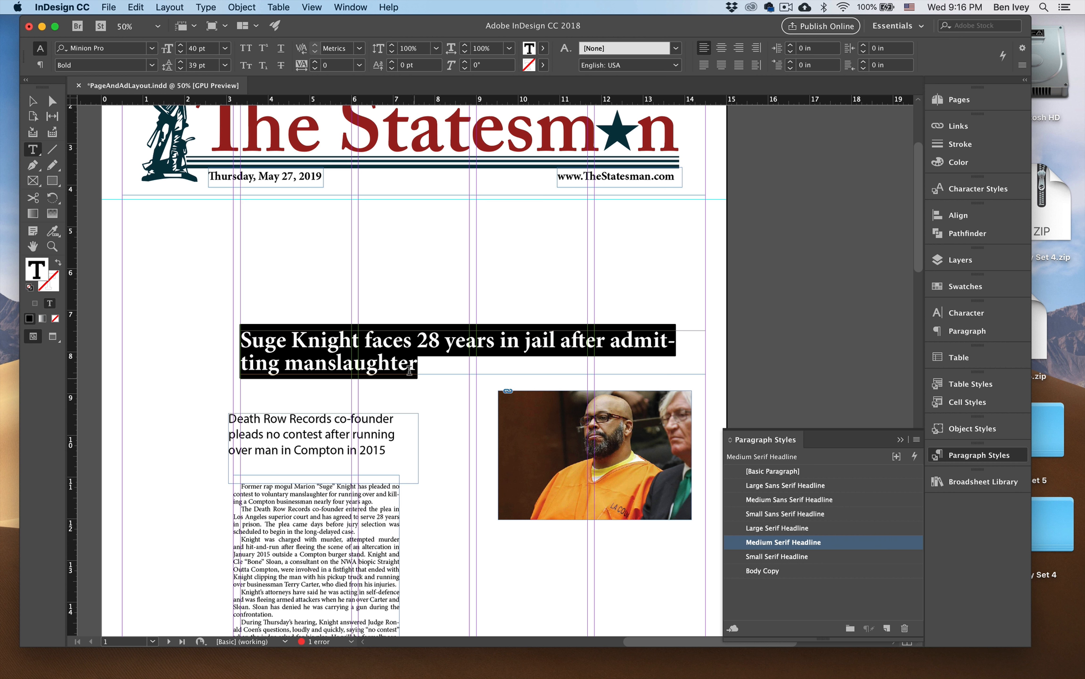
Try the Large Serif Headline style on the Knight headline and return it to Medium Serif Headline.
click(760, 528)
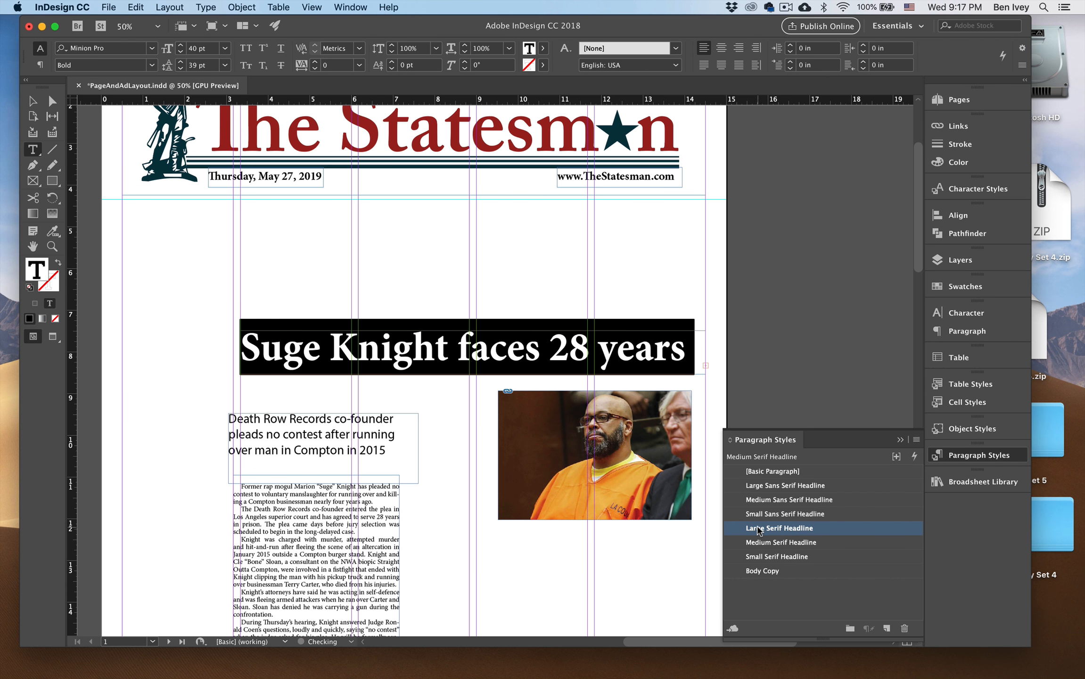
click(435, 349)
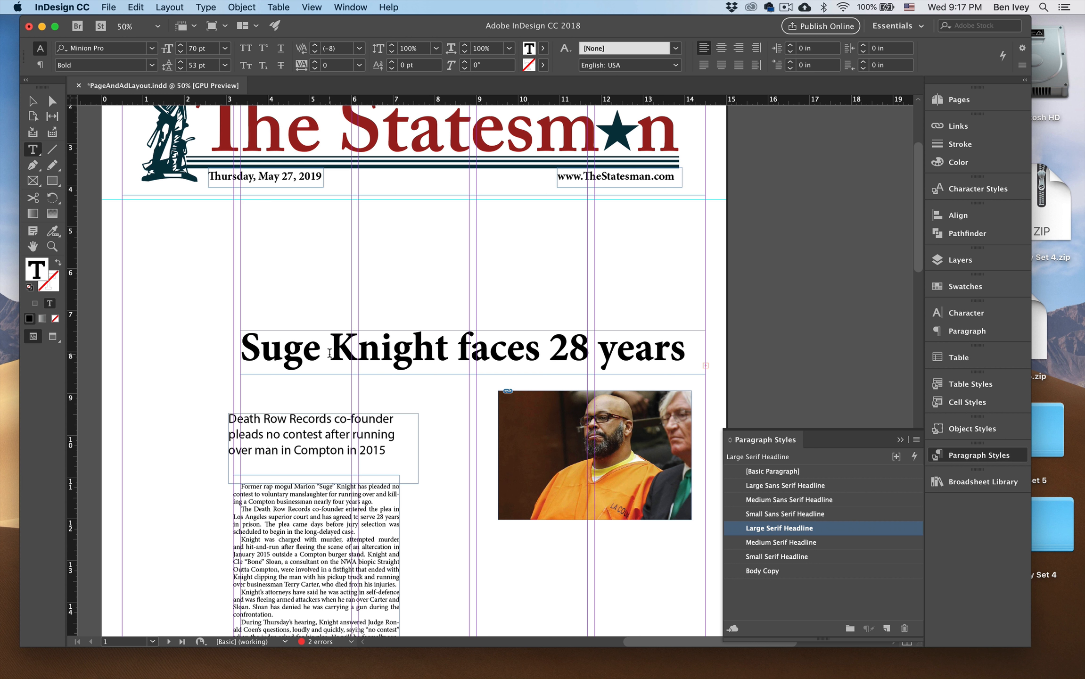
drag(241, 344, 649, 360)
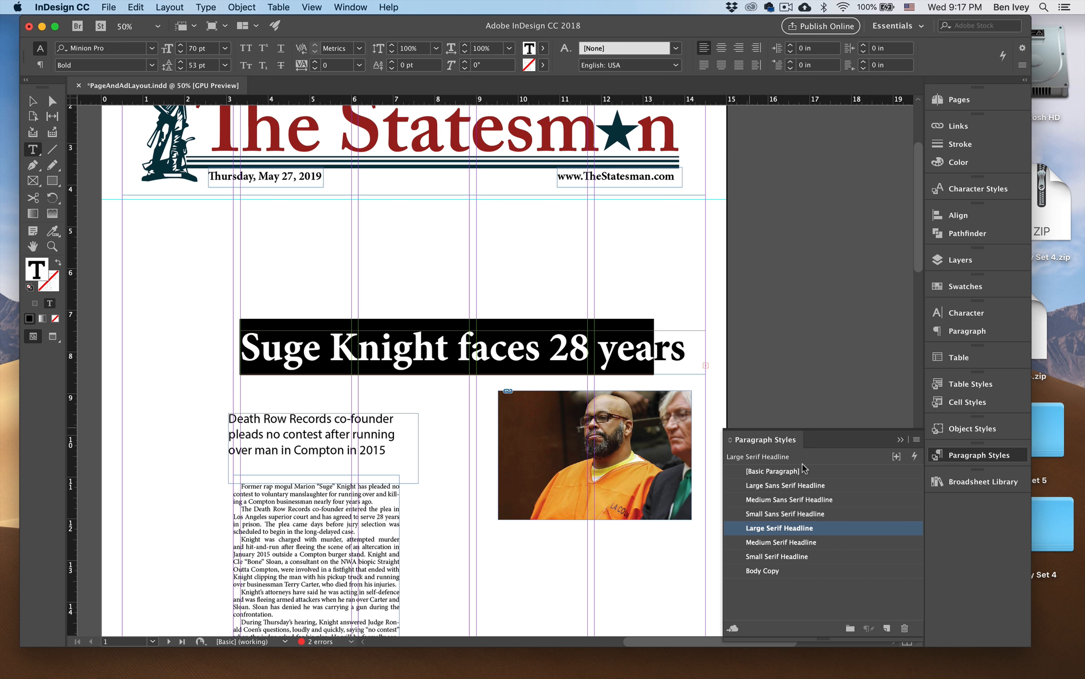
click(787, 543)
click(434, 363)
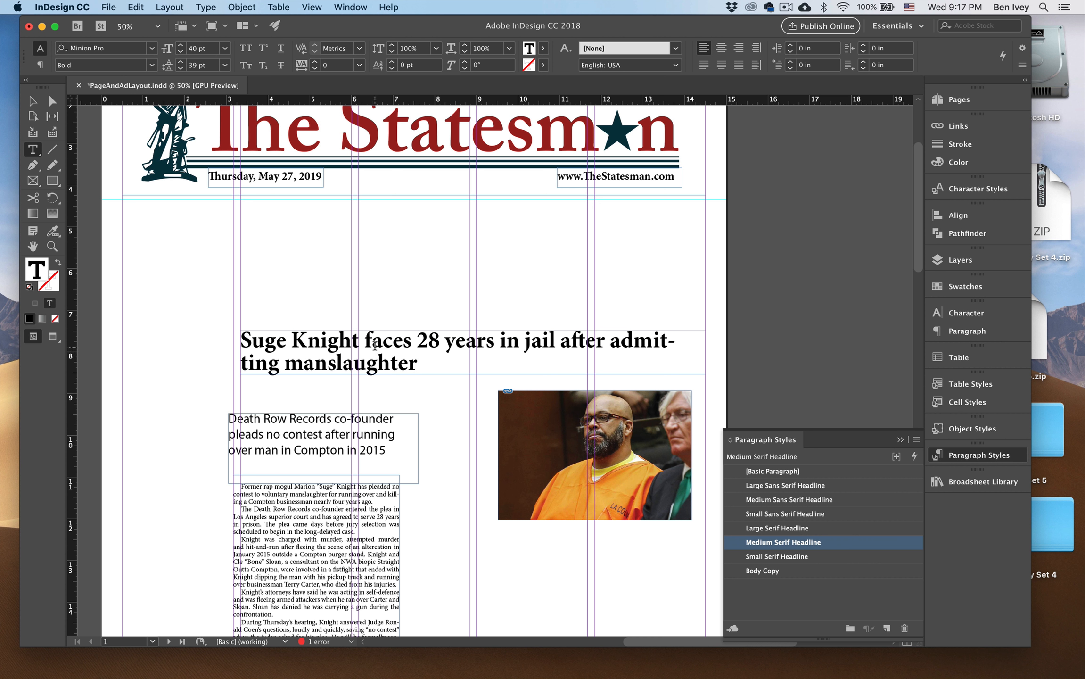
Shorten the Knight headline to read "Knight faces 28 years".
key(shift+super+Left)
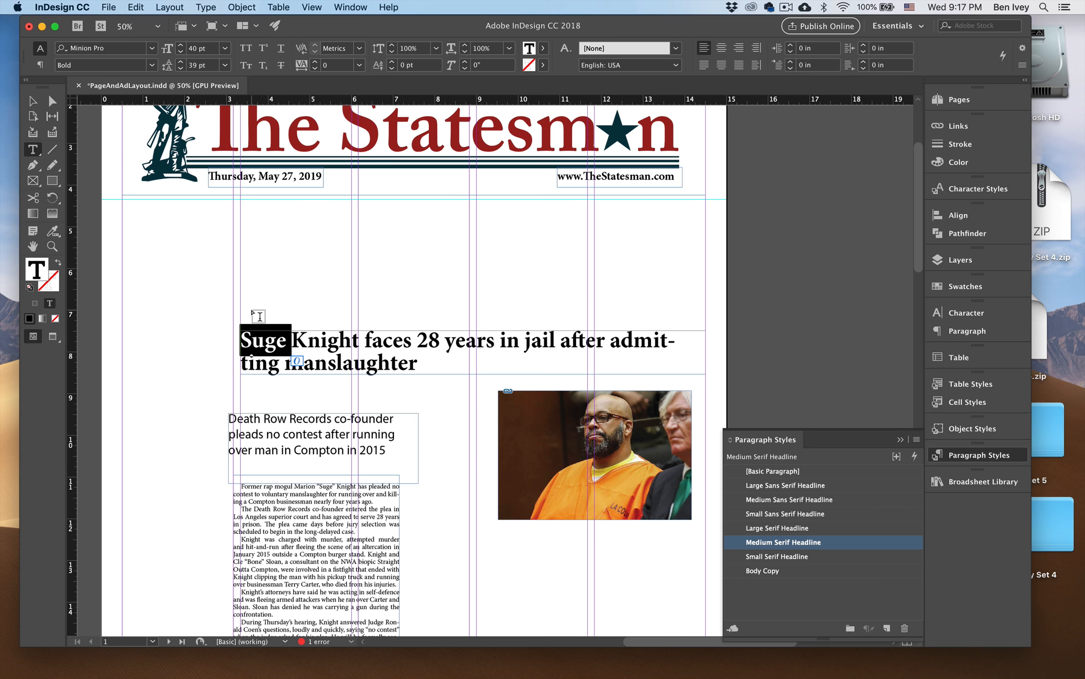
key(BackSpace)
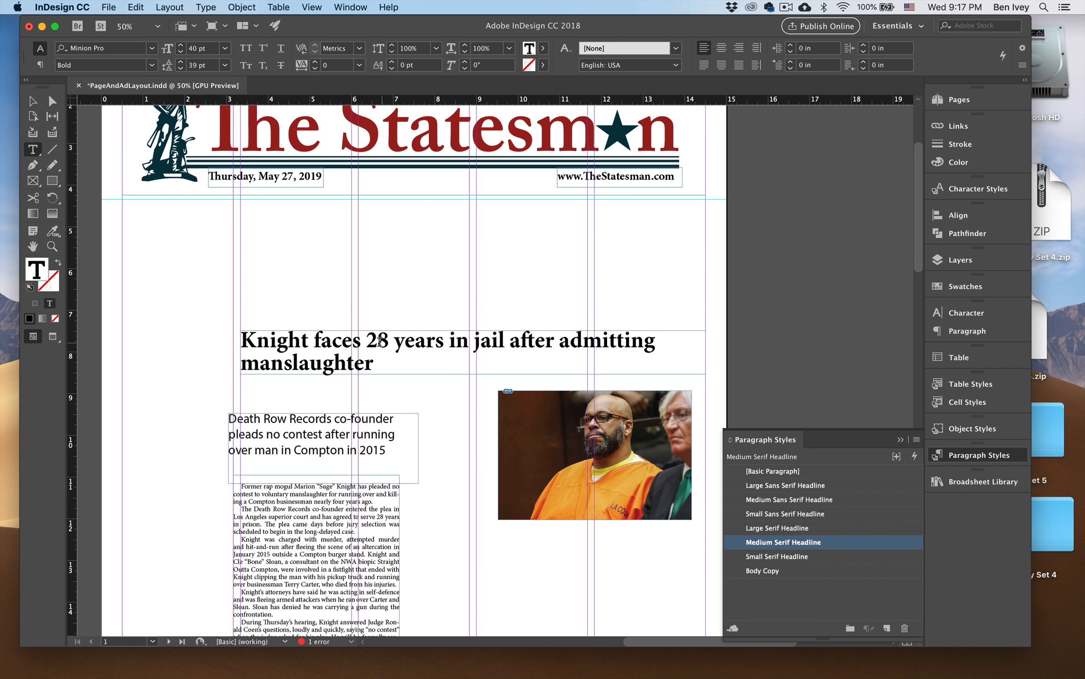
drag(443, 339, 451, 360)
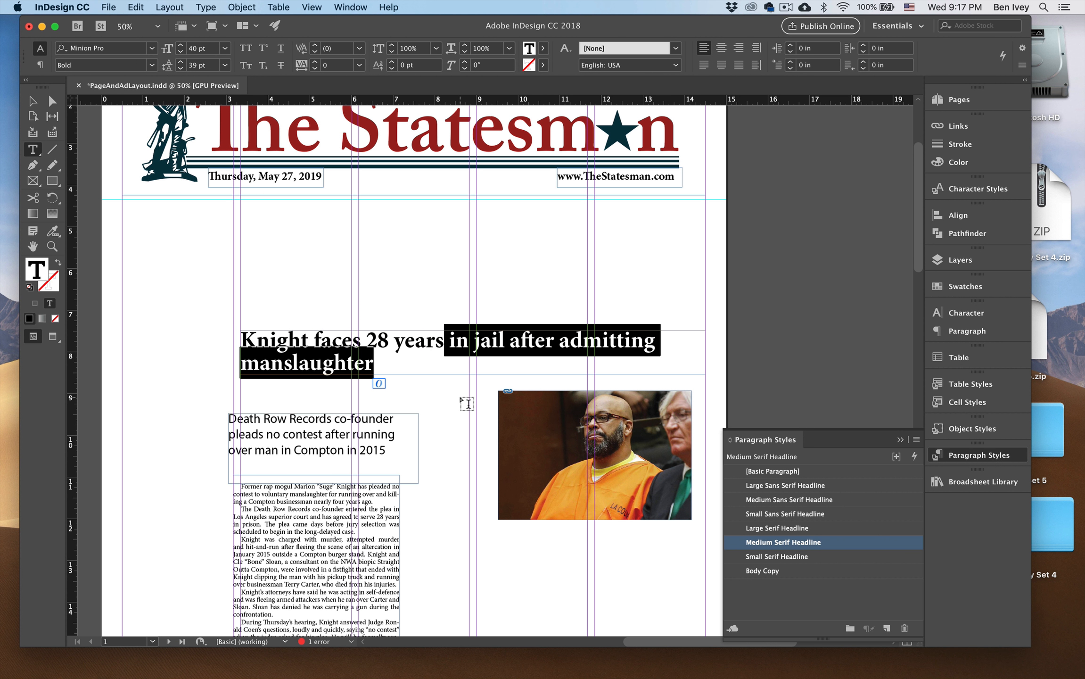
key(BackSpace)
Apply the Large Serif Headline style to the whole Knight headline and enlarge its type to 90 pt.
key(super+a)
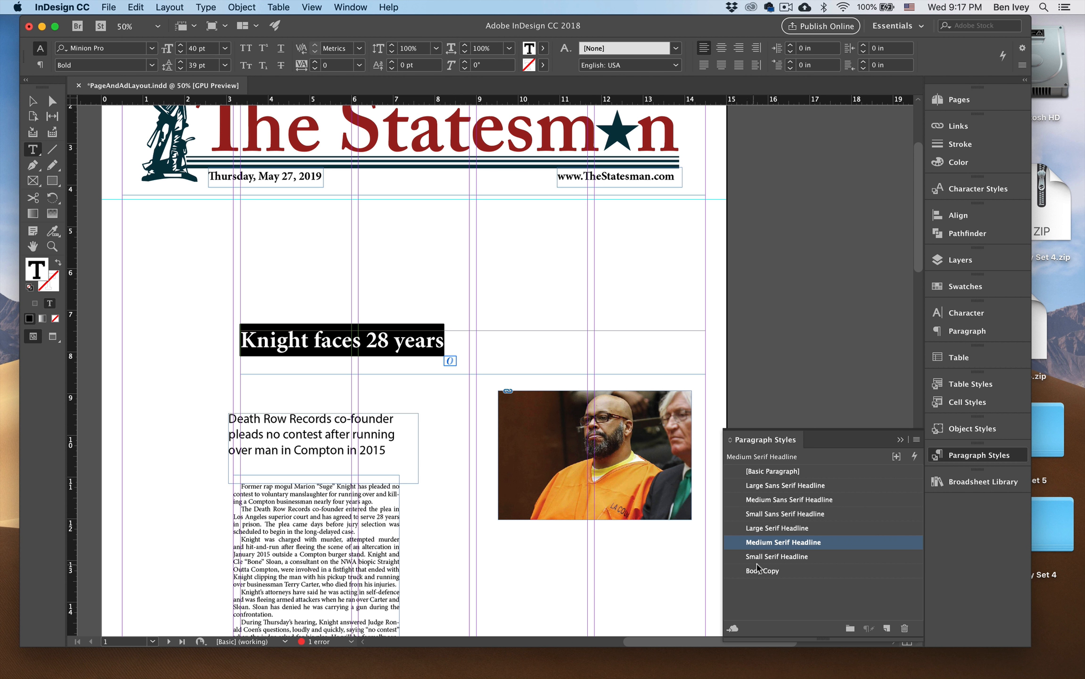
click(763, 530)
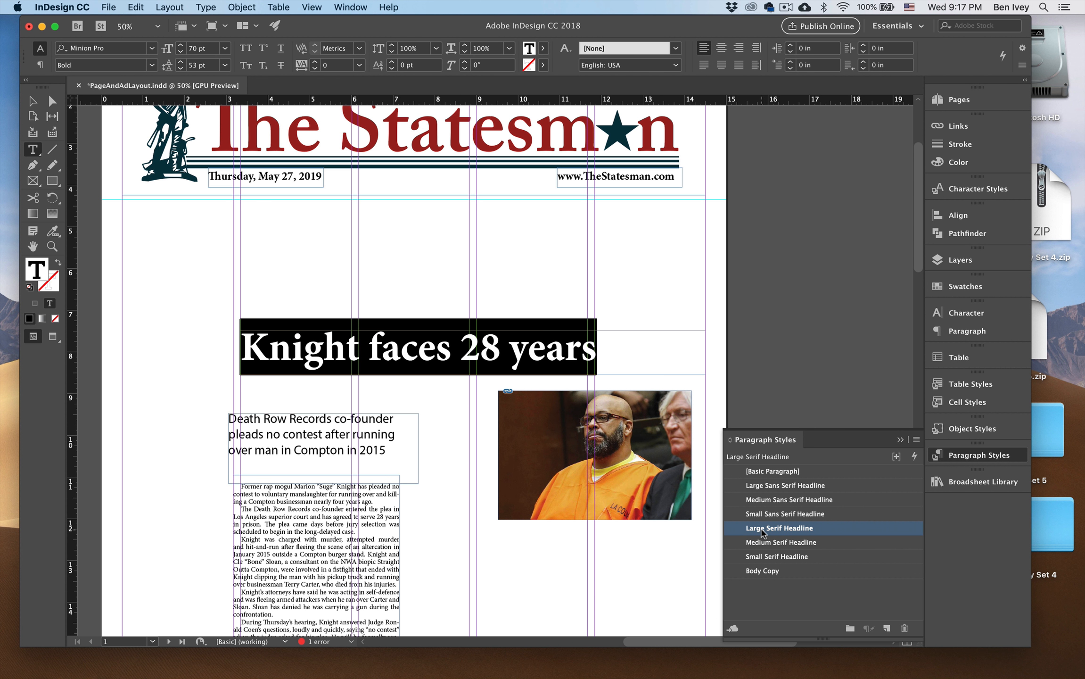
key(super+shift+period)
key(super+shift+period)
key(super+shift+period)
key(super+shift+period)
key(super+shift+period)
key(super+shift+period)
key(super+shift+period)
key(super+shift+period)
key(super+shift+period)
key(super+shift+period)
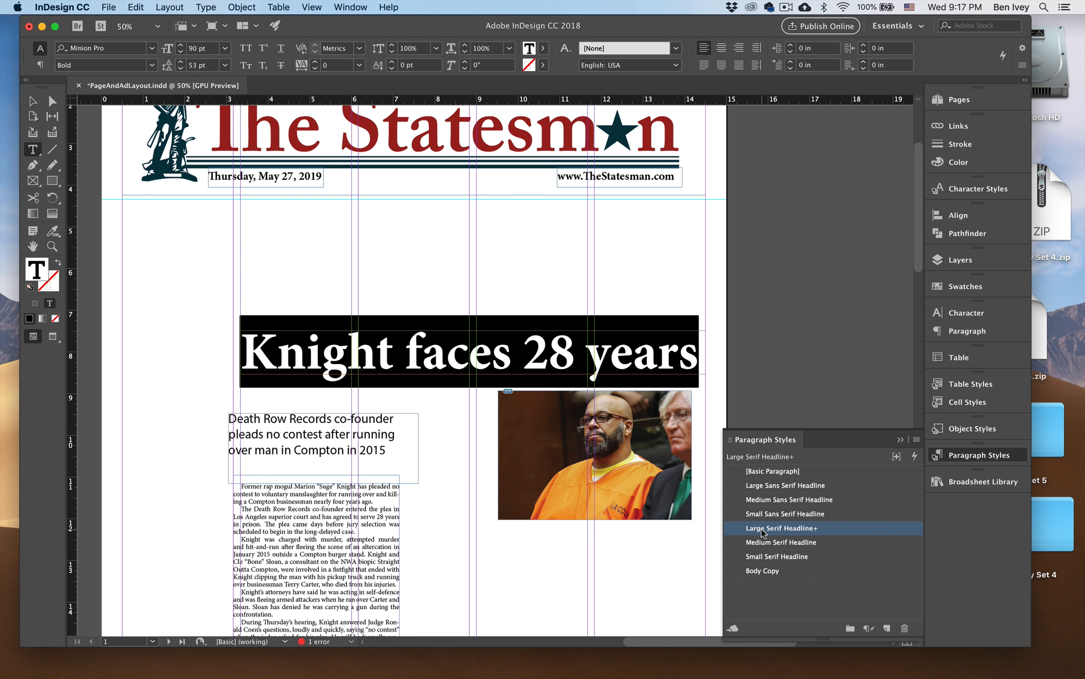
click(587, 358)
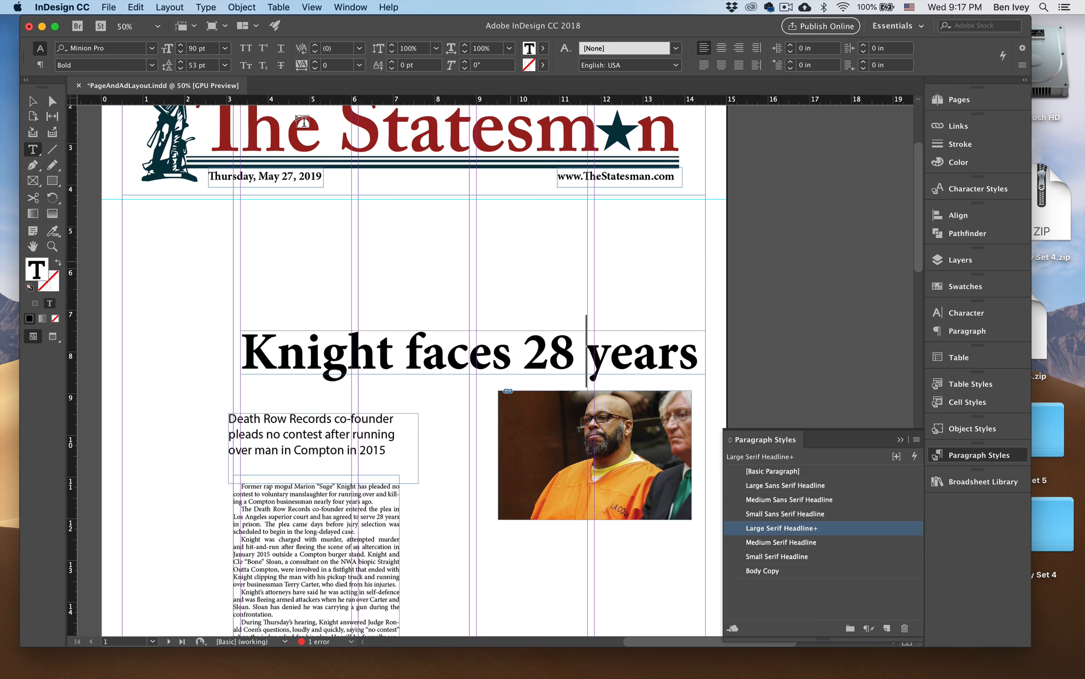
key(Escape)
click(271, 217)
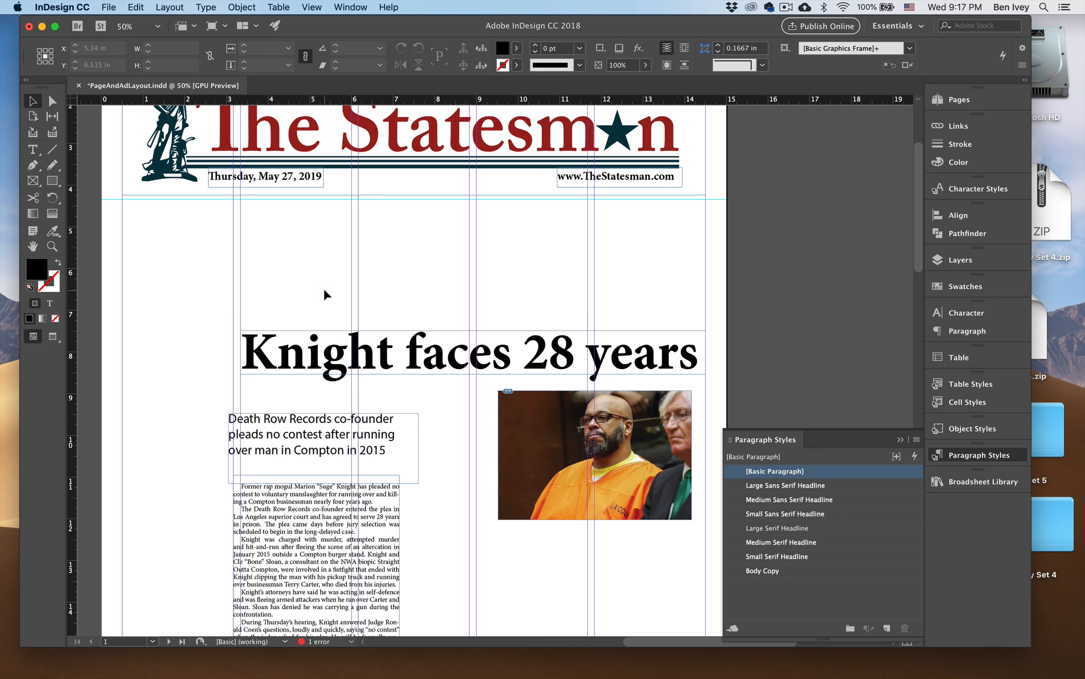
Move the Knight deck directly below the headline, aligned with the headline's left edge.
click(325, 408)
drag(324, 410, 337, 382)
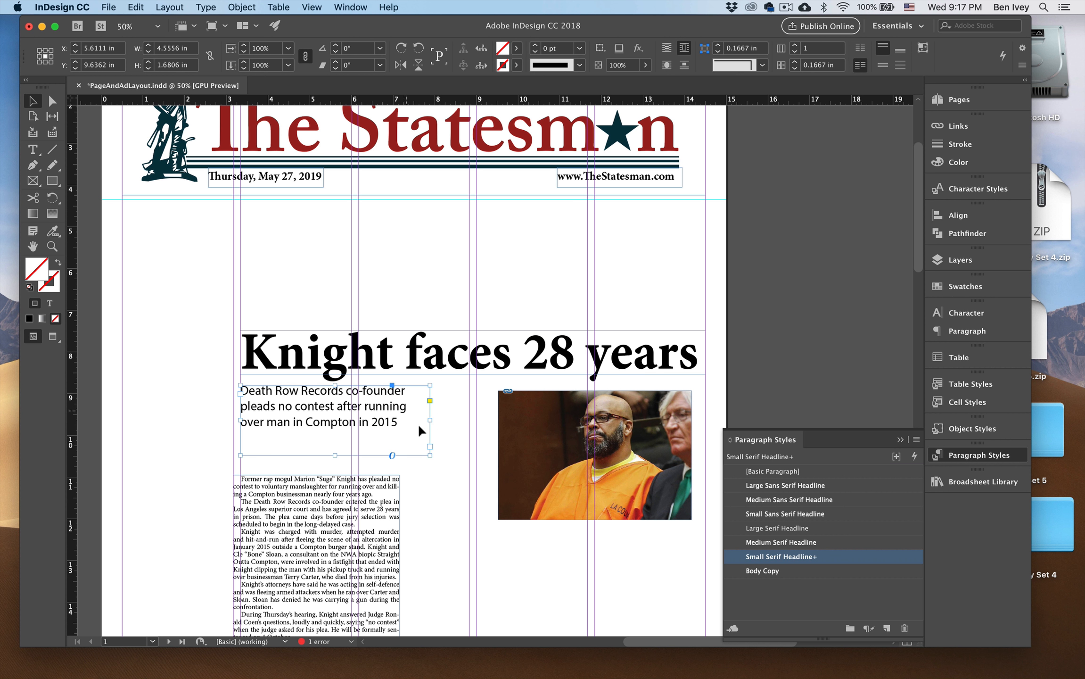
click(456, 430)
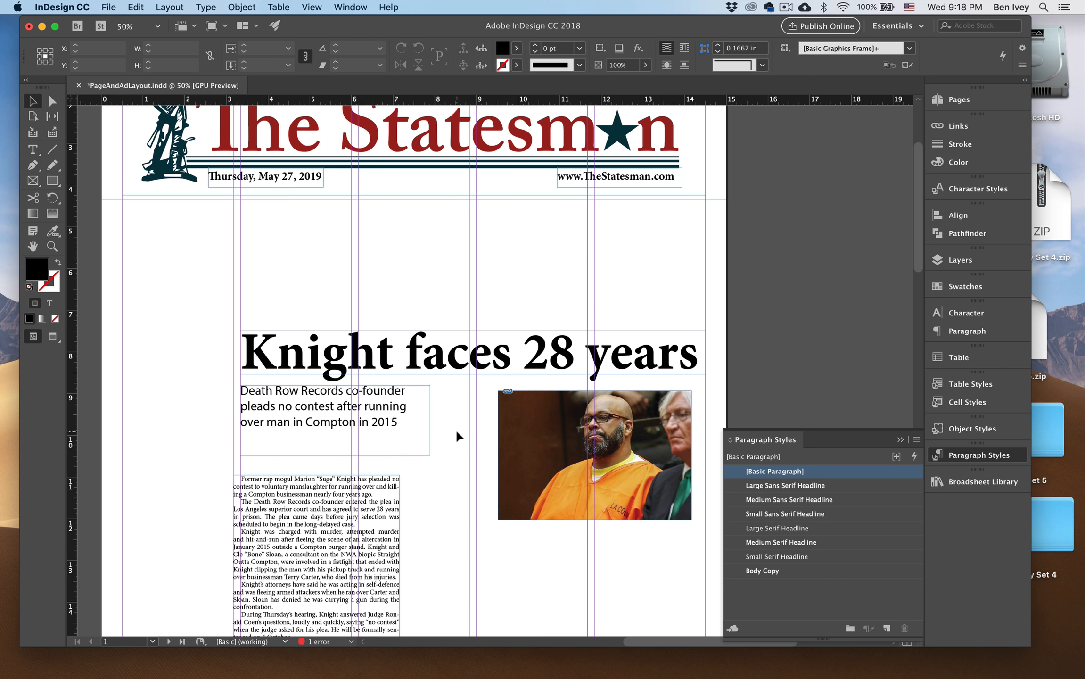
Move the Knight photo under the headline at the column guide near 9 in and scale it to 5.5 in wide, reaching the right margin.
drag(456, 430, 470, 300)
click(536, 337)
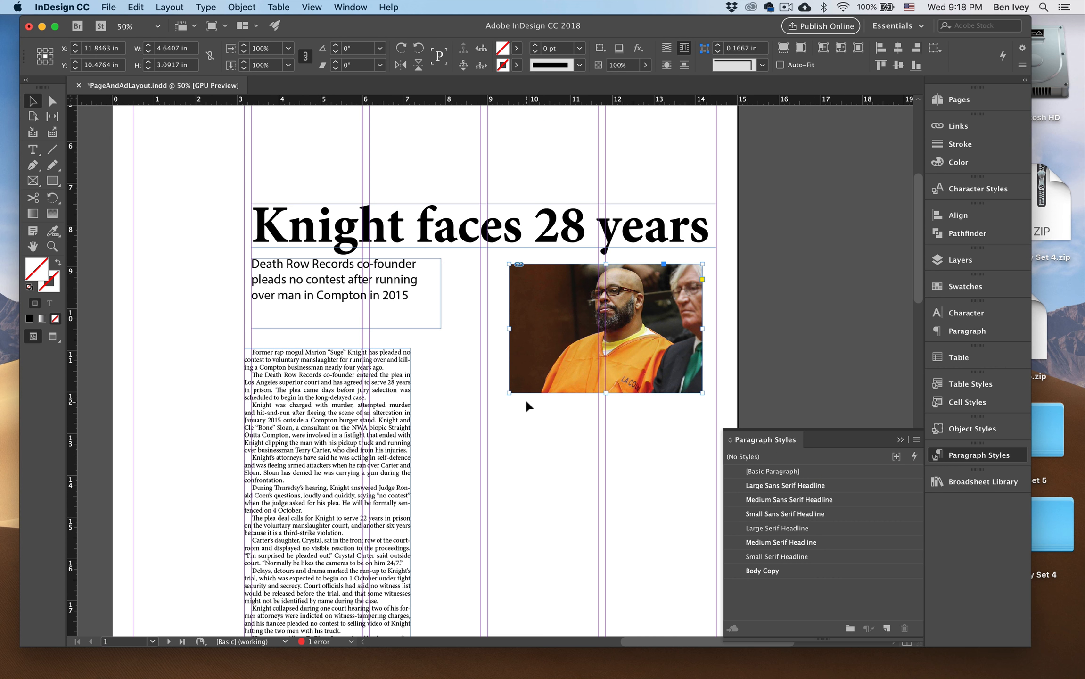
drag(536, 369, 516, 369)
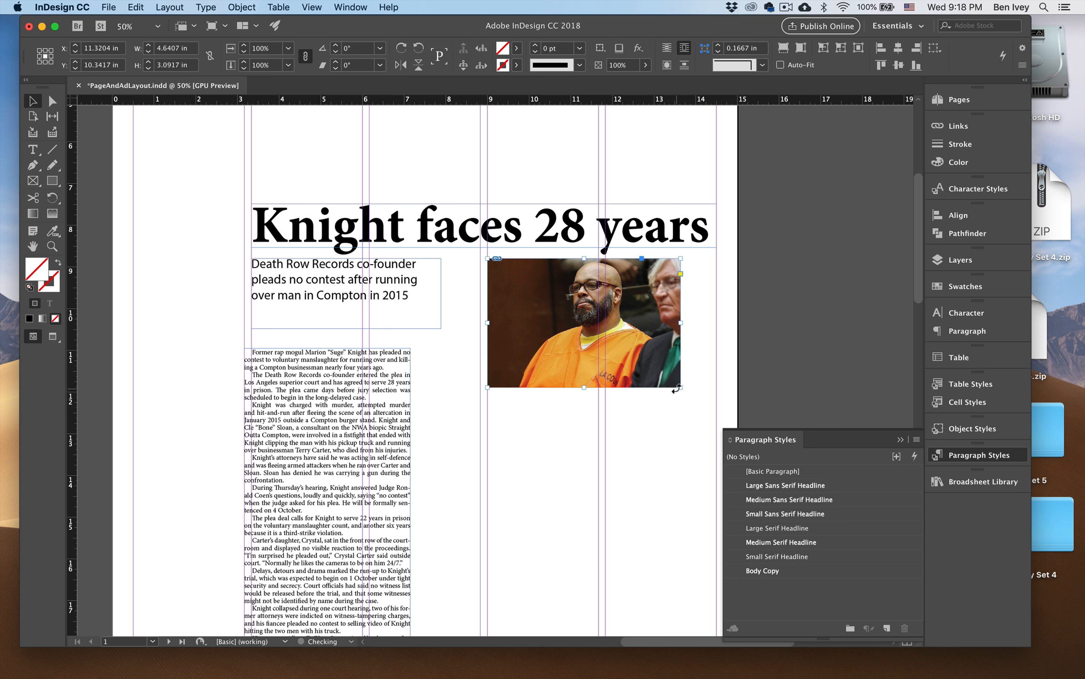
drag(678, 387, 716, 411)
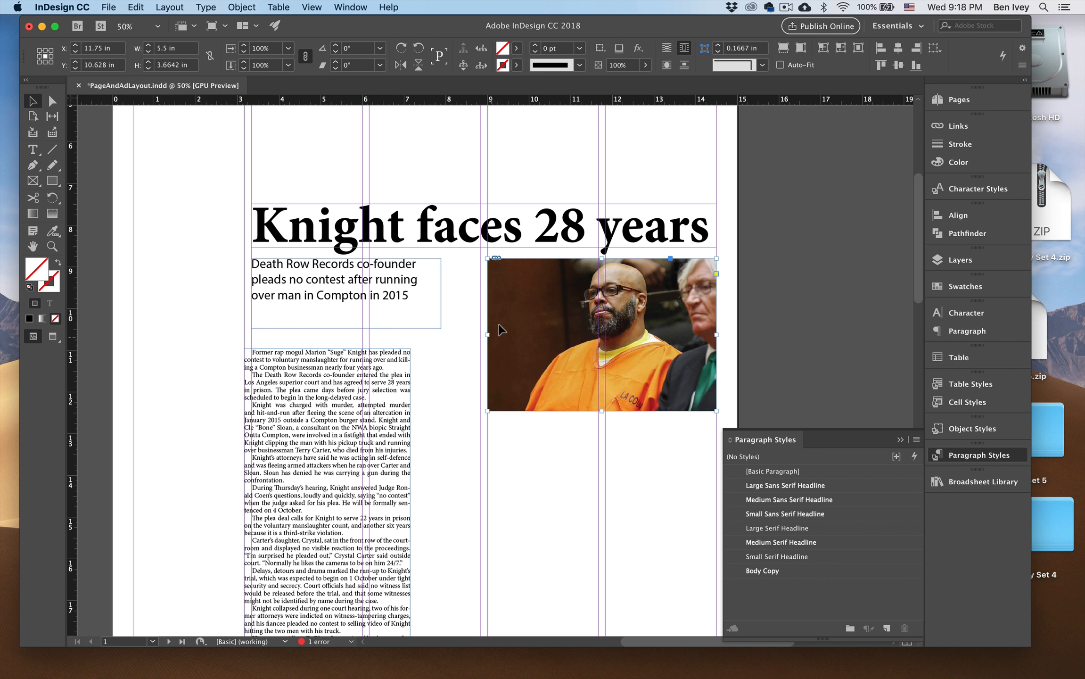
Crop both sides of the photo around Knight, and scale it up to 5.5 in wide by about 6.72 in high.
drag(490, 336, 550, 335)
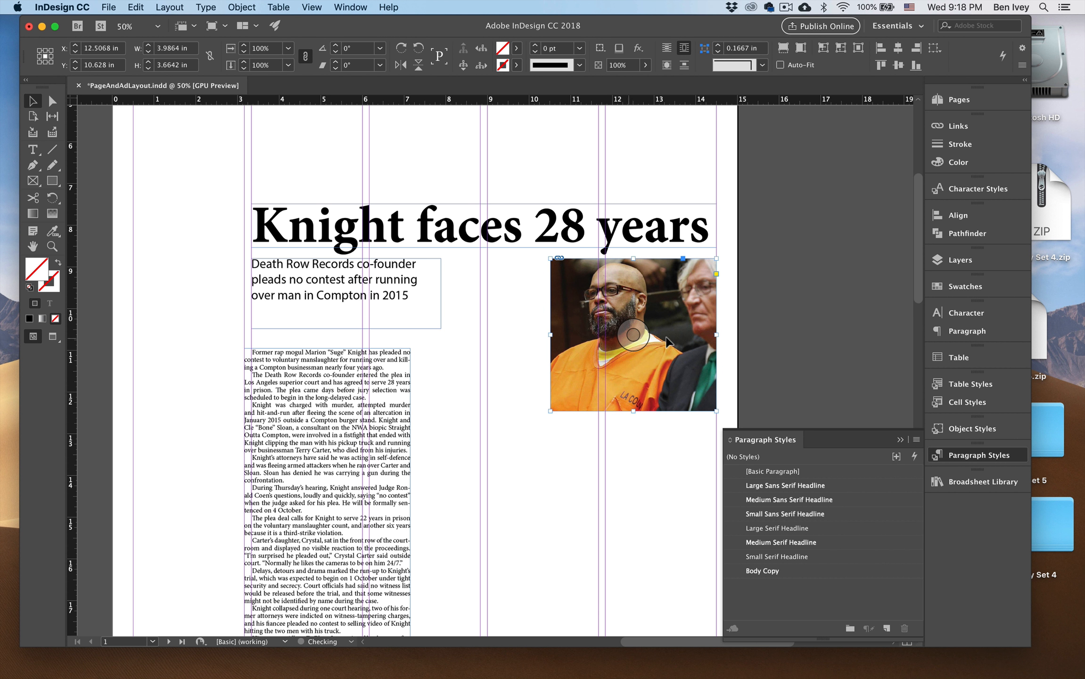
drag(716, 334, 674, 337)
drag(638, 381, 716, 538)
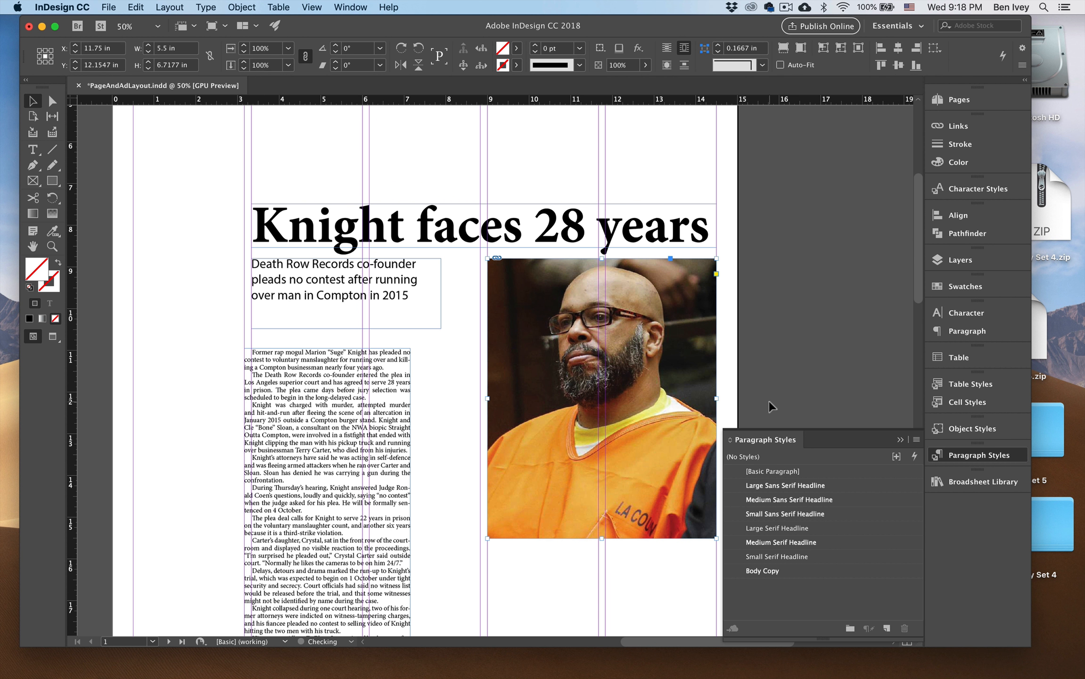
click(768, 401)
key(super+minus)
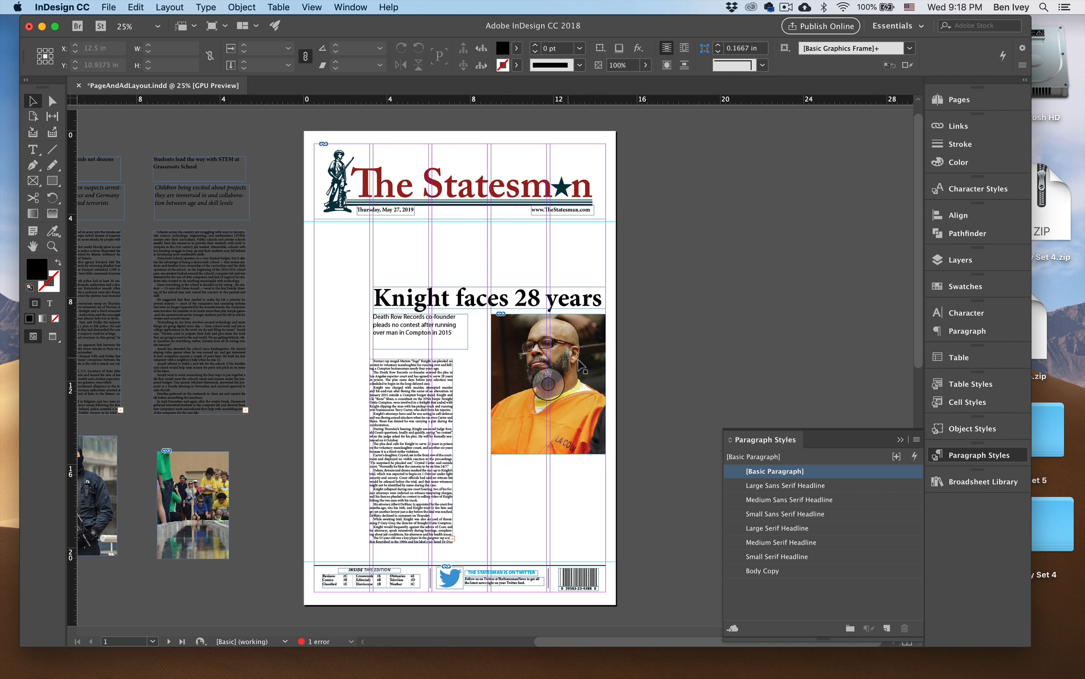
key(super+equal)
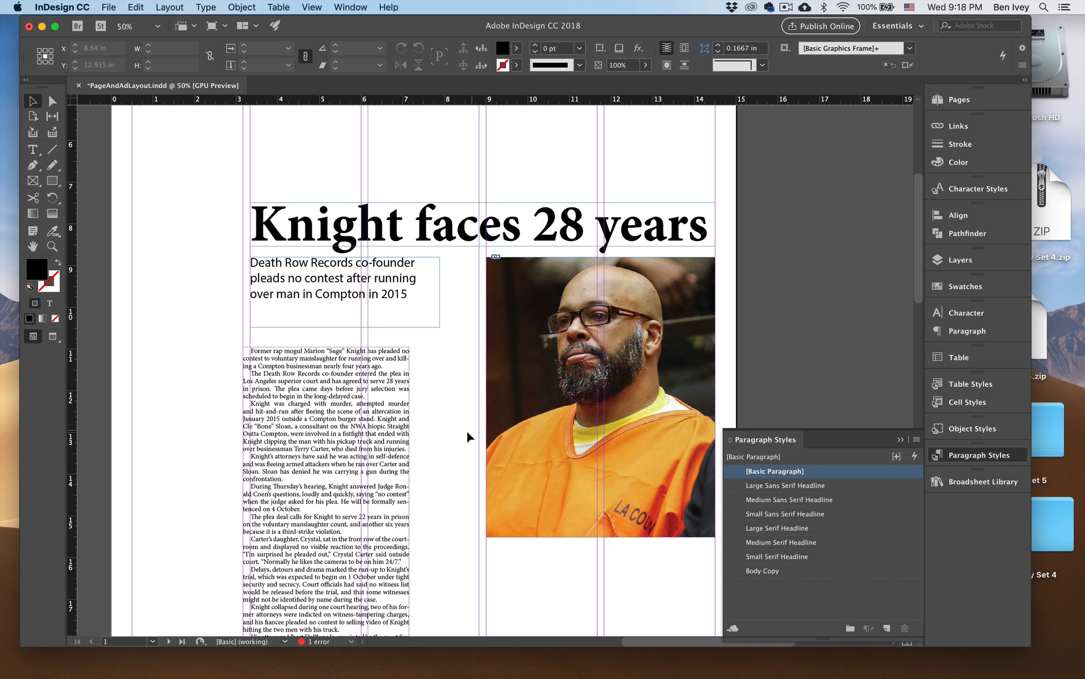
Align the Knight body frame with the deck's left edge and resize it to 5.5 in wide, ending level with the photo's bottom.
mouse_move(379, 434)
mouse_down()
mouse_move(407, 419)
mouse_move(387, 423)
mouse_up()
scroll(410, 471, down, 5)
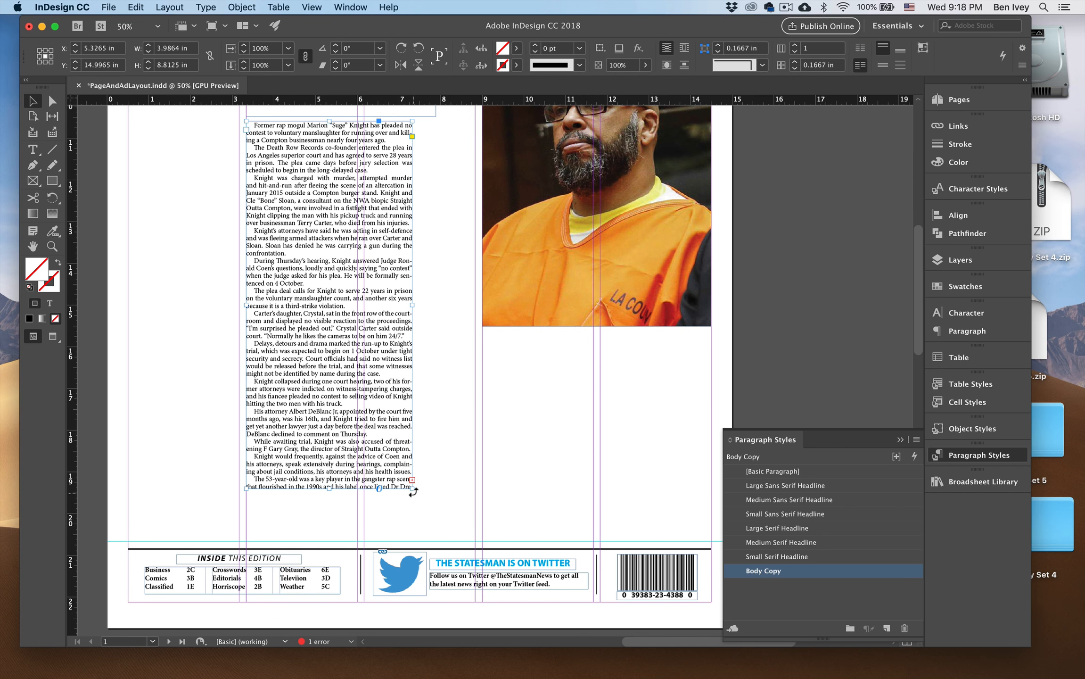
drag(413, 492, 475, 326)
scroll(474, 327, up, 3)
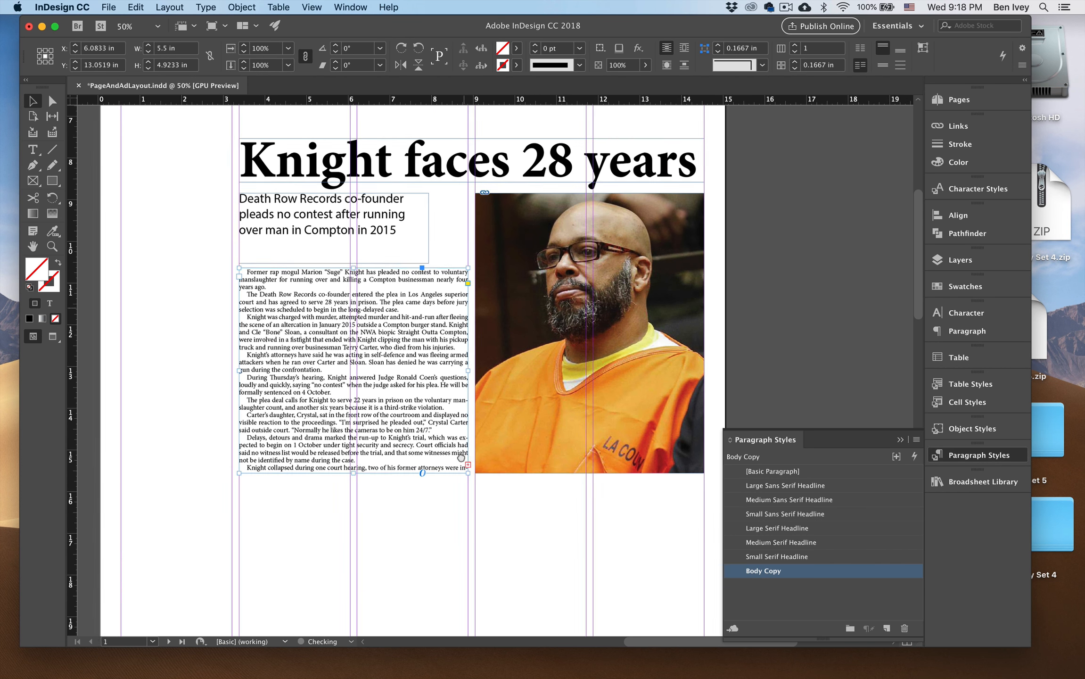
scroll(455, 455, up, 2)
Widen the Knight deck frame to 5.5 in to match the body text and reduce its type to 20 pt.
click(442, 275)
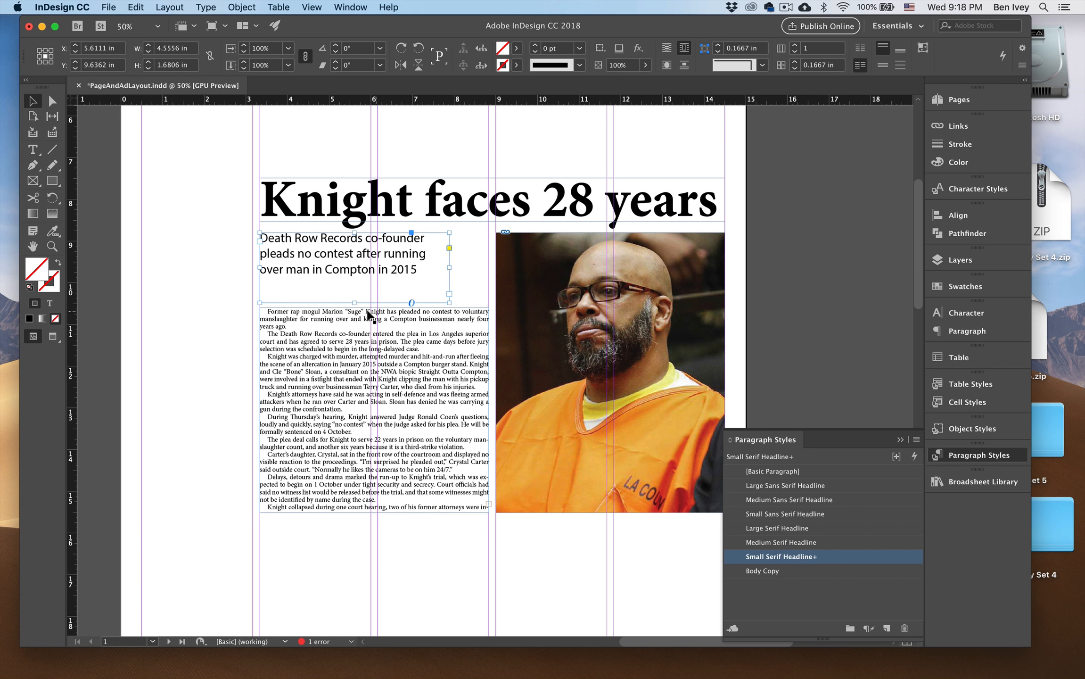
drag(375, 303, 487, 259)
double_click(373, 259)
key(super+a)
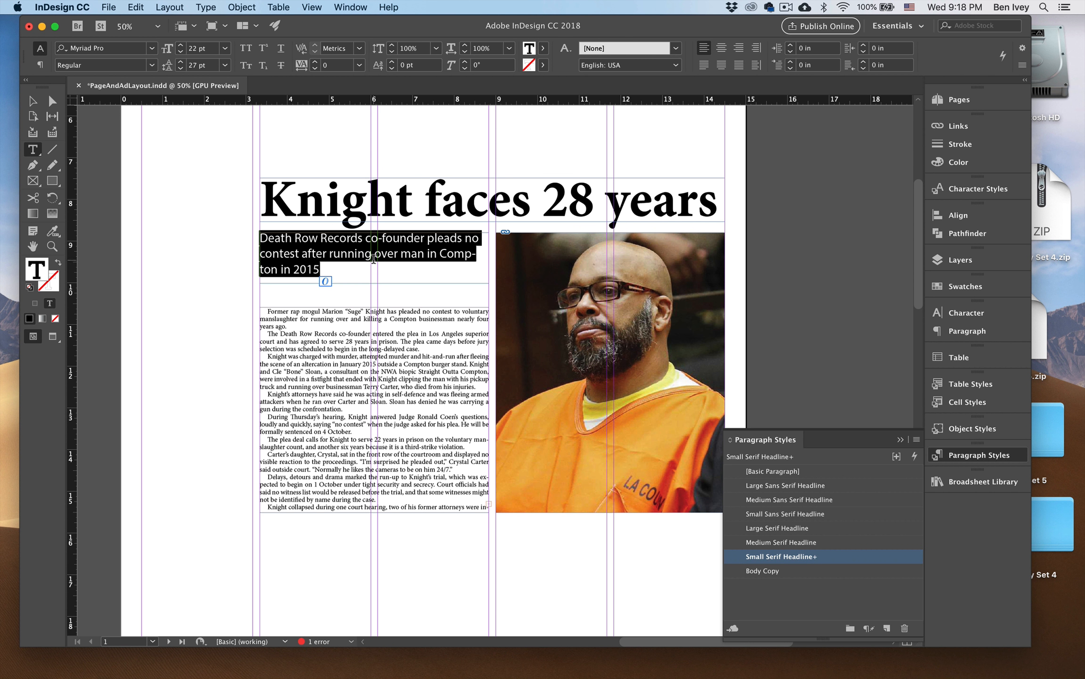
key(super+shift+comma)
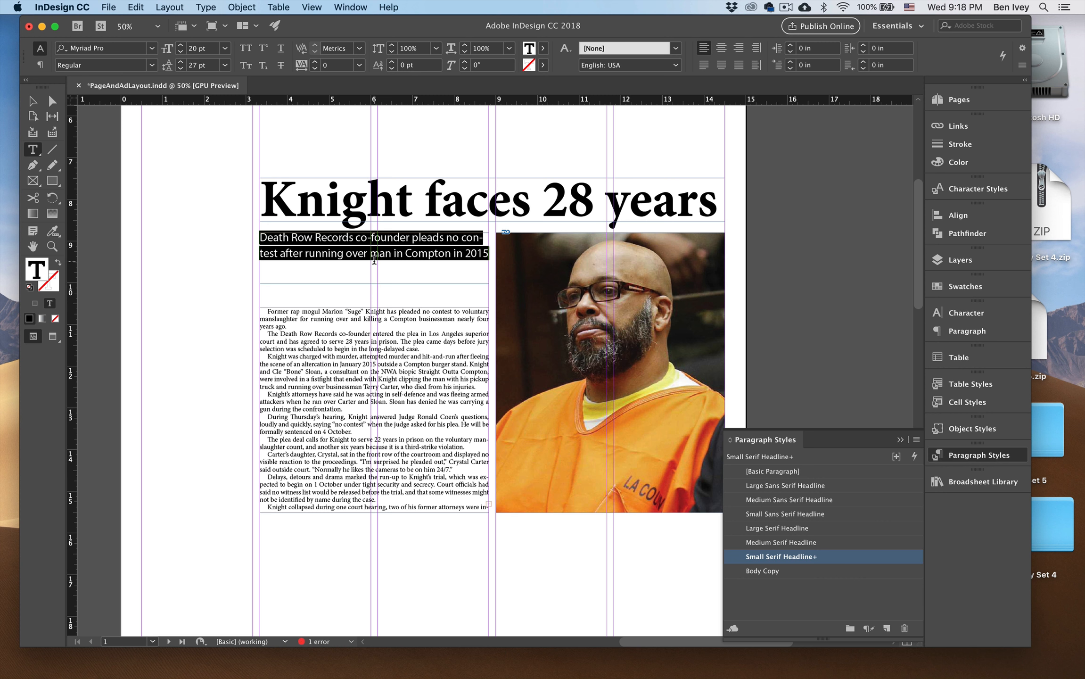
Shorten the Knight deck frame to fit closely around its two lines of text.
click(33, 100)
drag(274, 243, 275, 243)
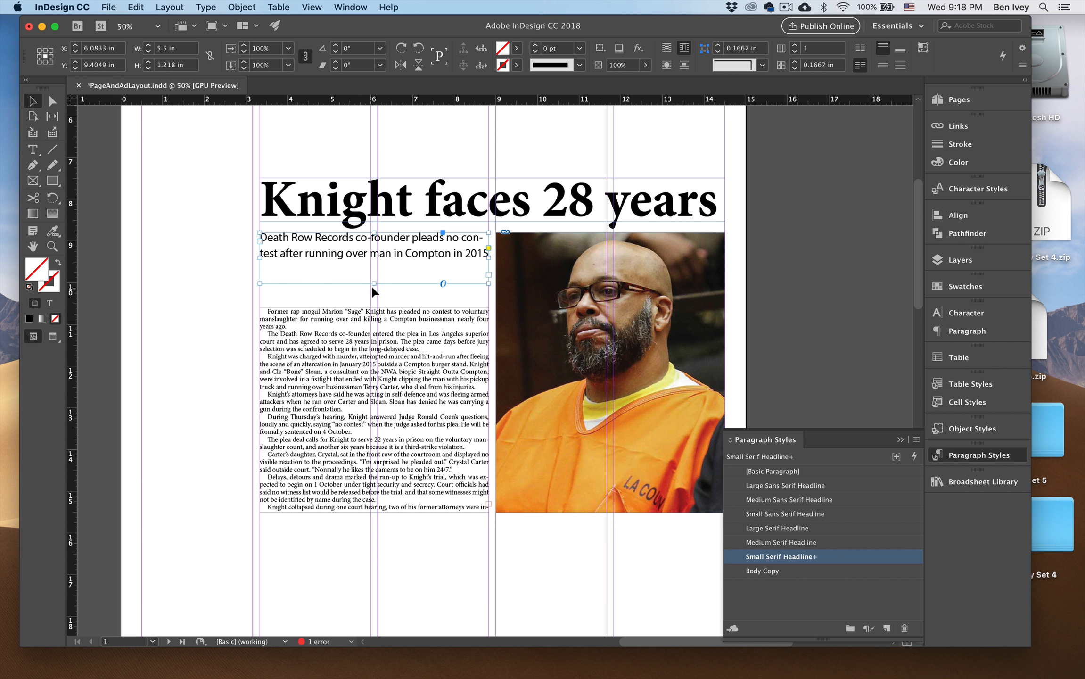
drag(374, 284, 373, 264)
click(380, 319)
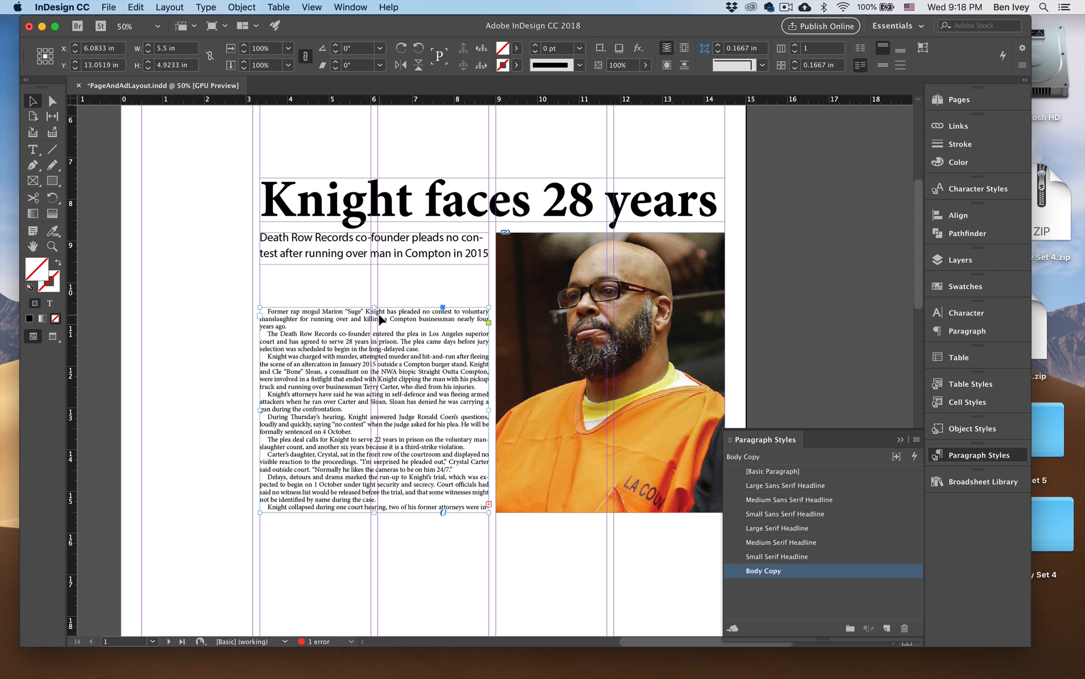
click(360, 287)
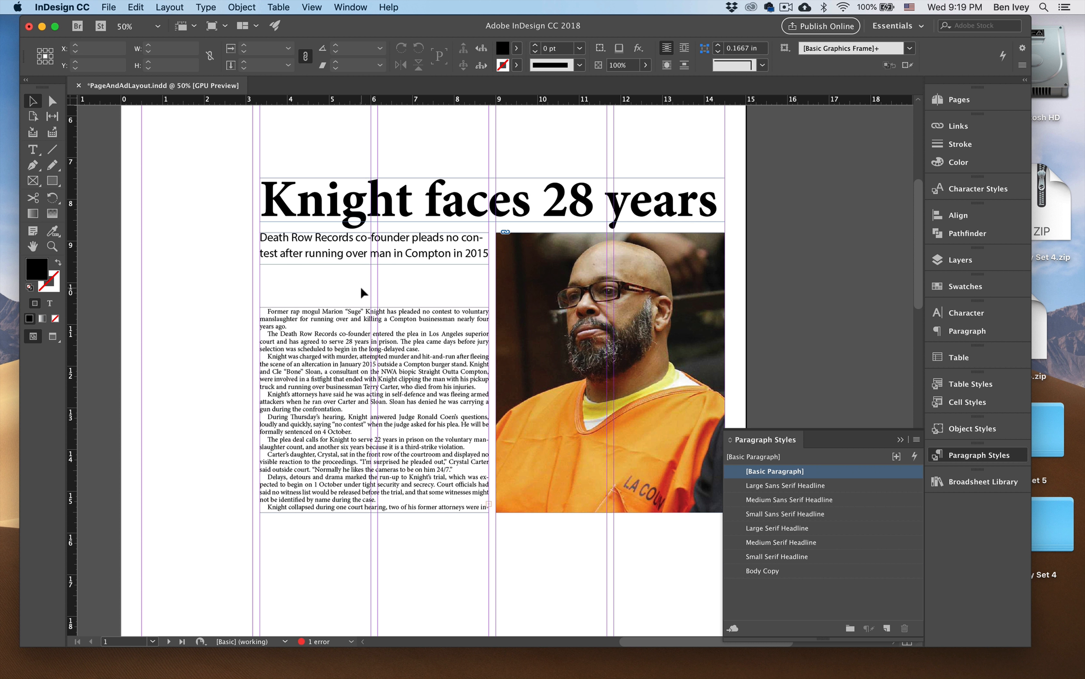
Place the Byline3 item from the Broadsheet Library directly under the Knight deck.
click(953, 481)
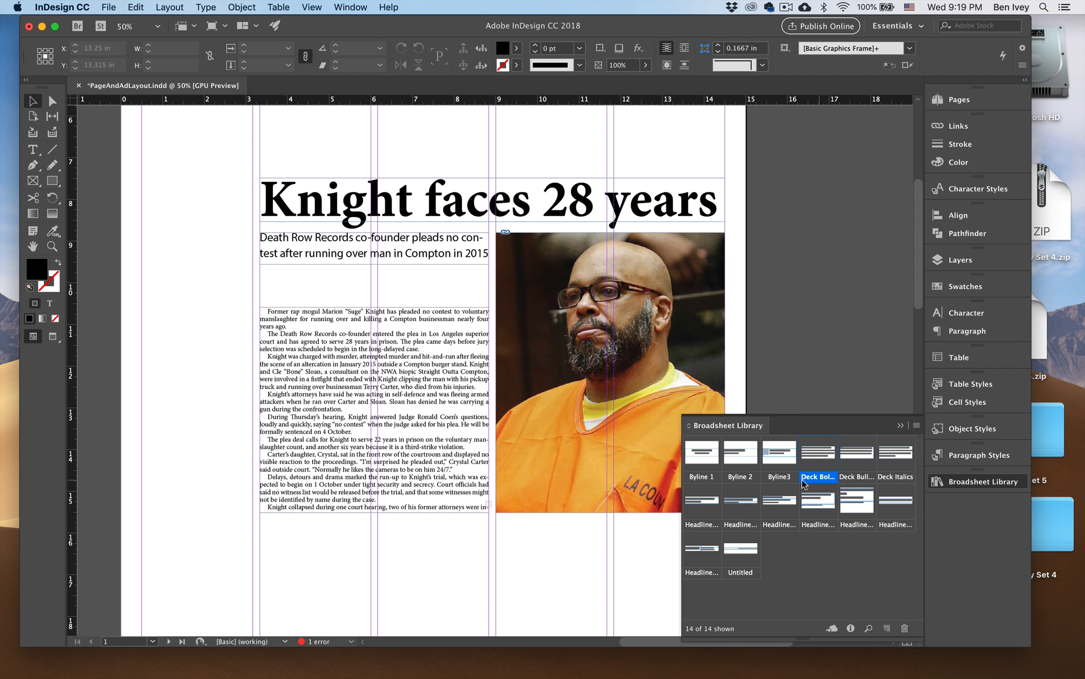
drag(779, 452, 316, 278)
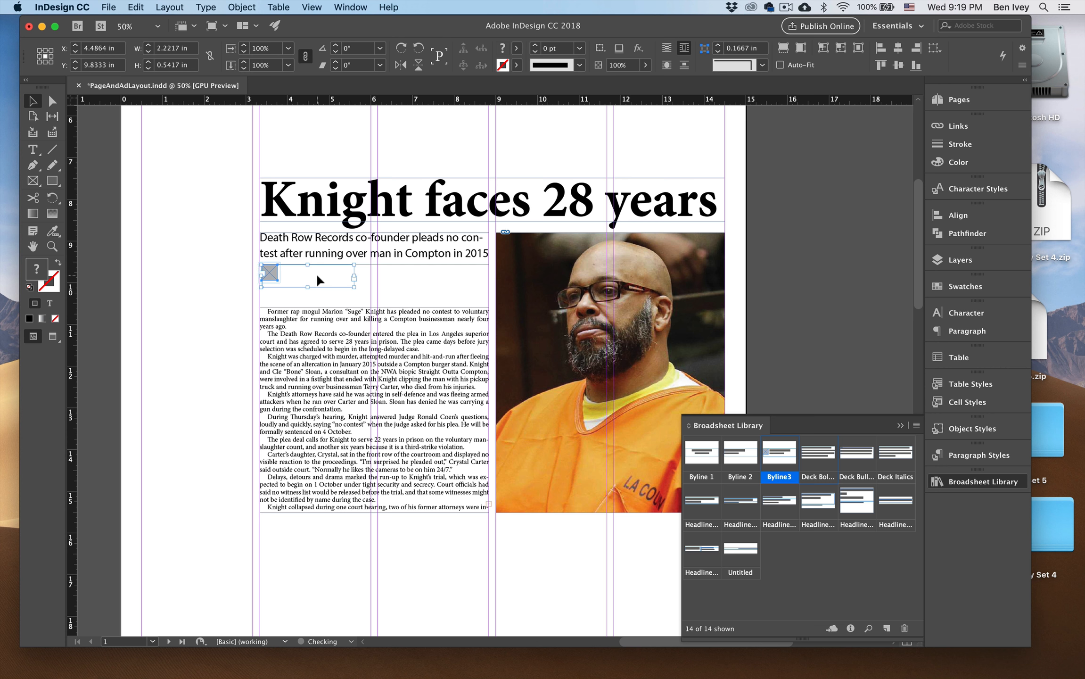
click(366, 300)
click(351, 277)
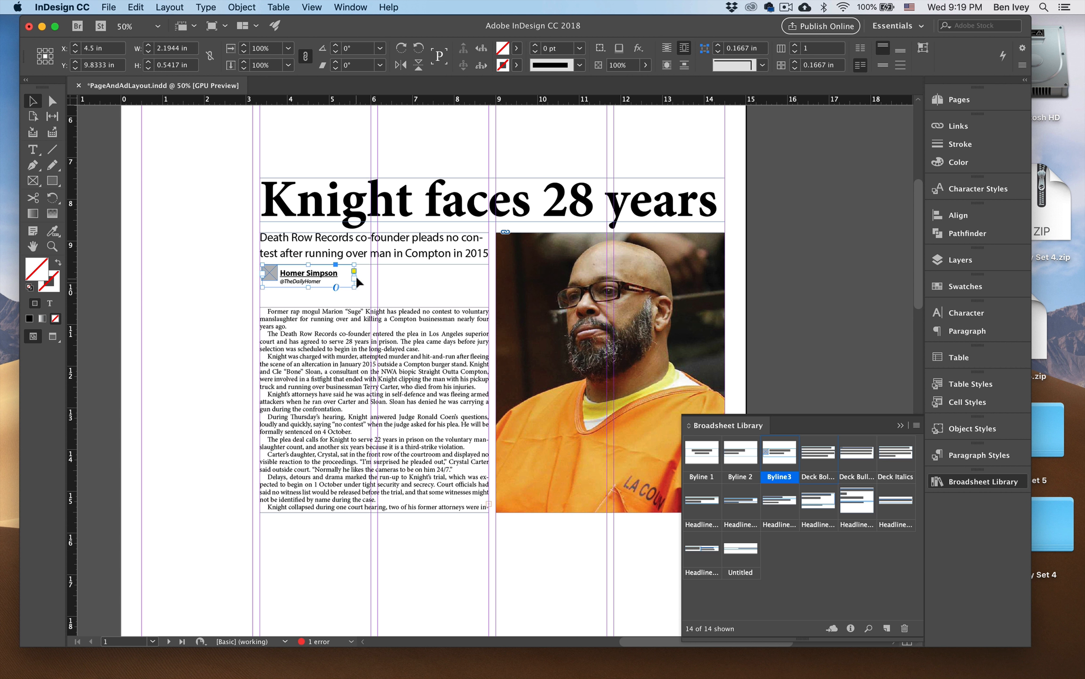
Extend the body frame up to the byline, narrow it evenly on both sides to about 4.79 in wide, and preview the layout.
click(374, 320)
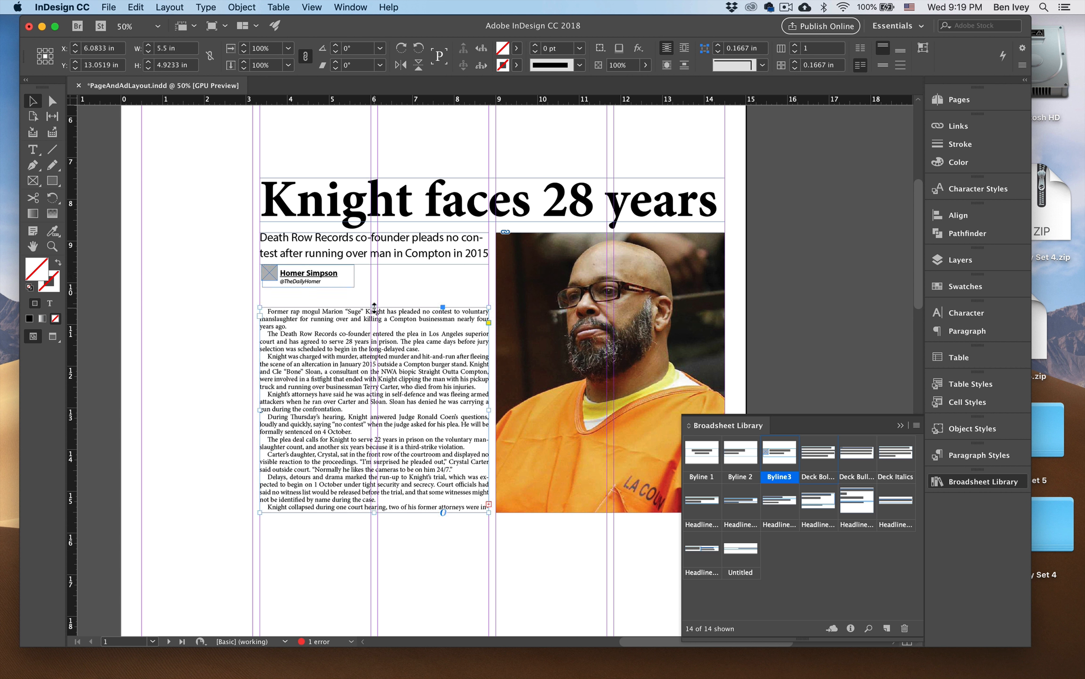
drag(374, 307, 374, 291)
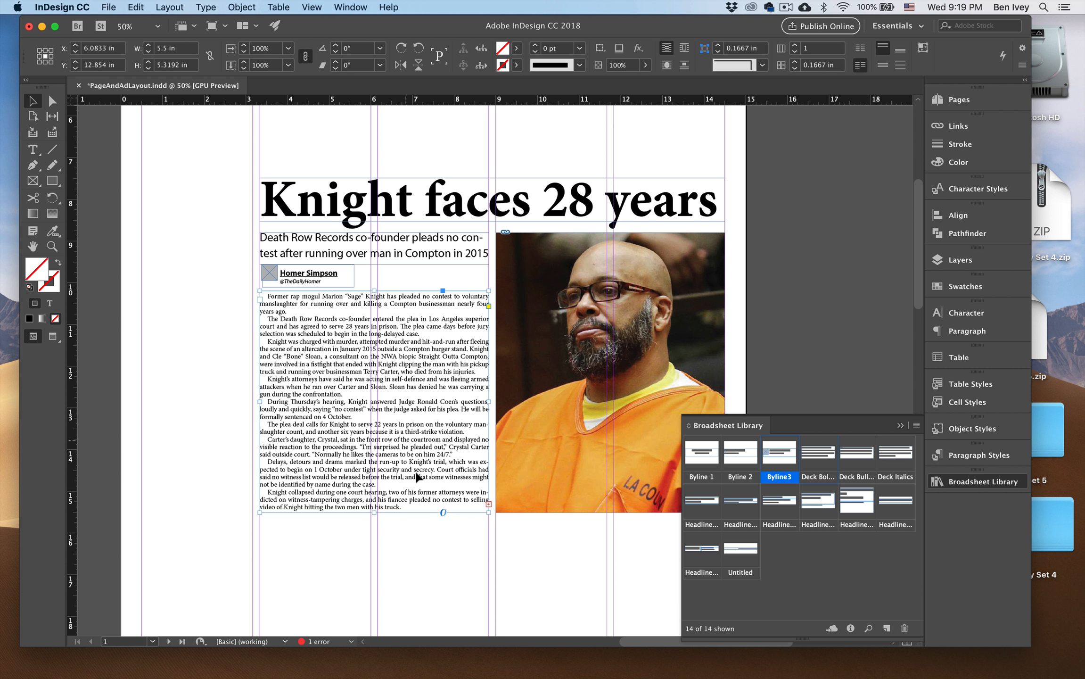
drag(488, 401, 474, 401)
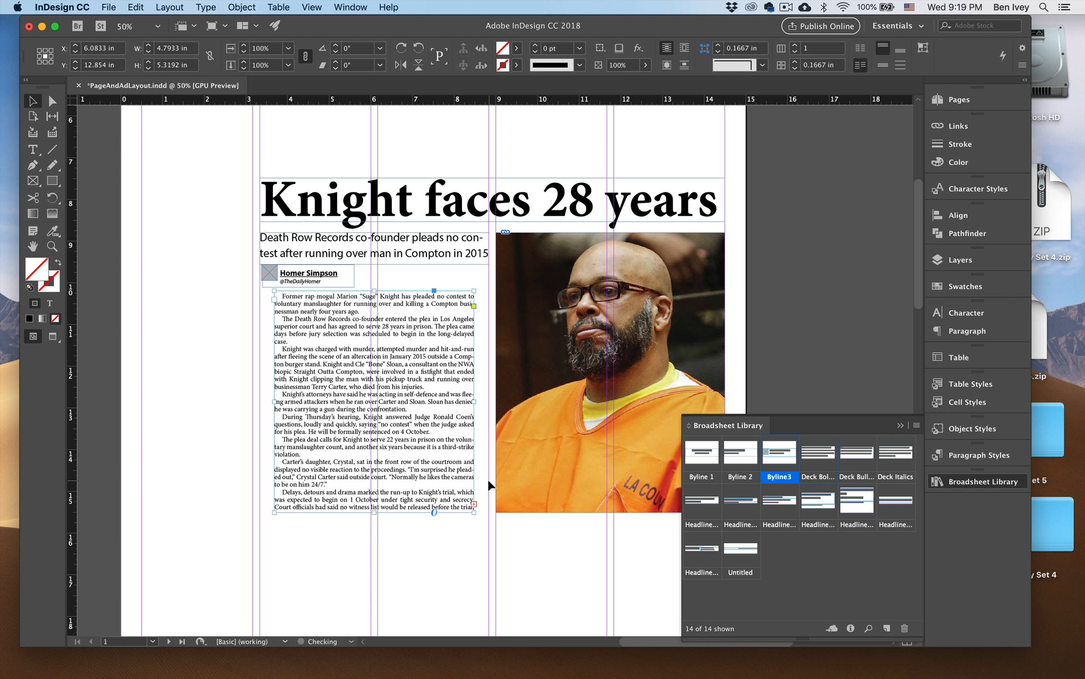
click(481, 531)
key(w)
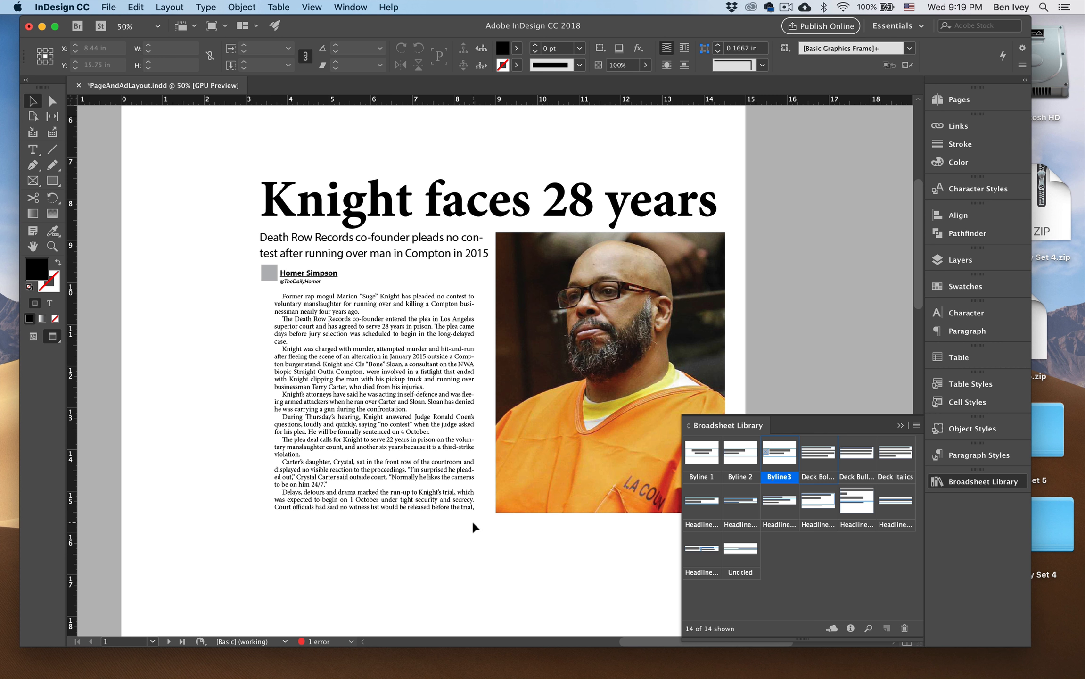
key(w)
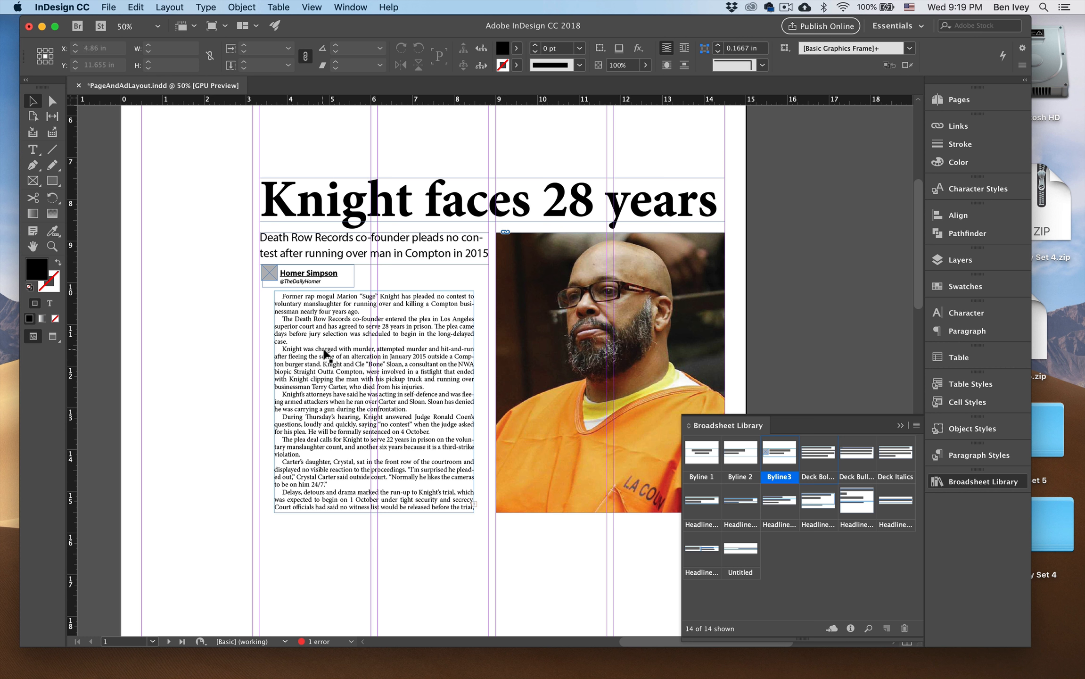
Add a three-line drop cap to the opening paragraph of the Knight body text.
key(t)
click(287, 299)
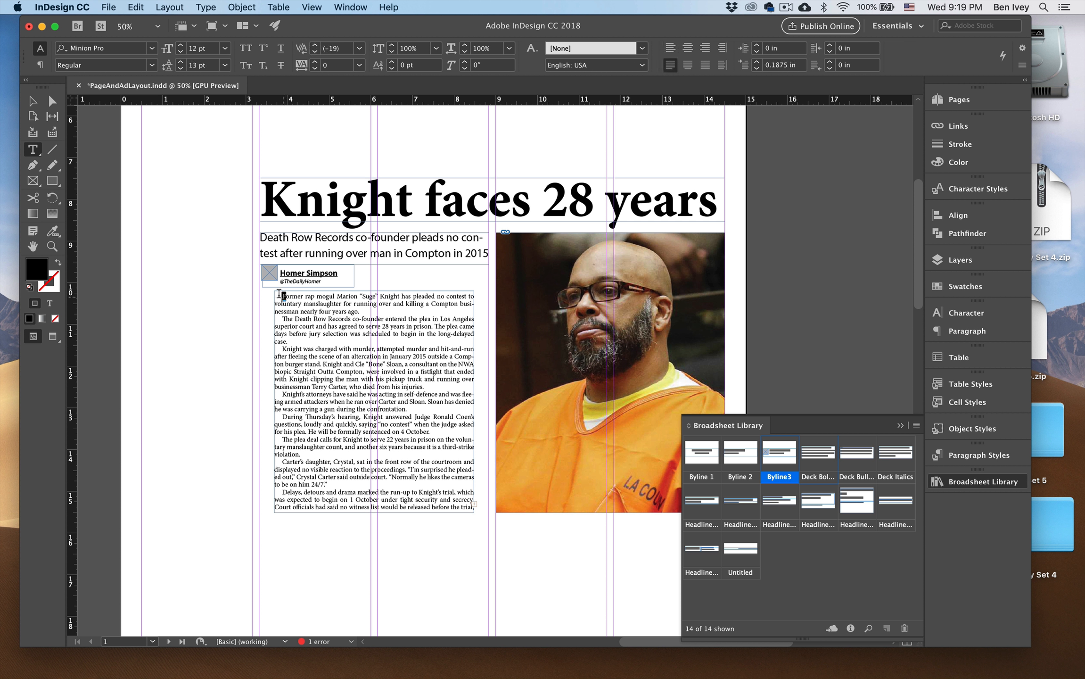
key(super+equal)
key(super+equal)
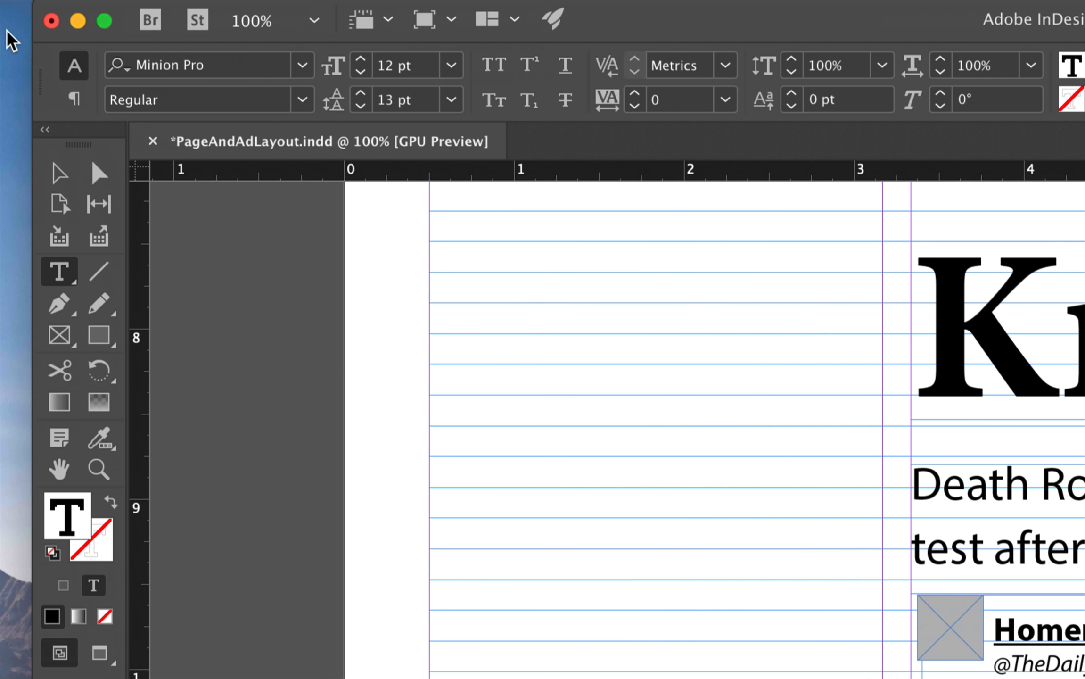
click(74, 100)
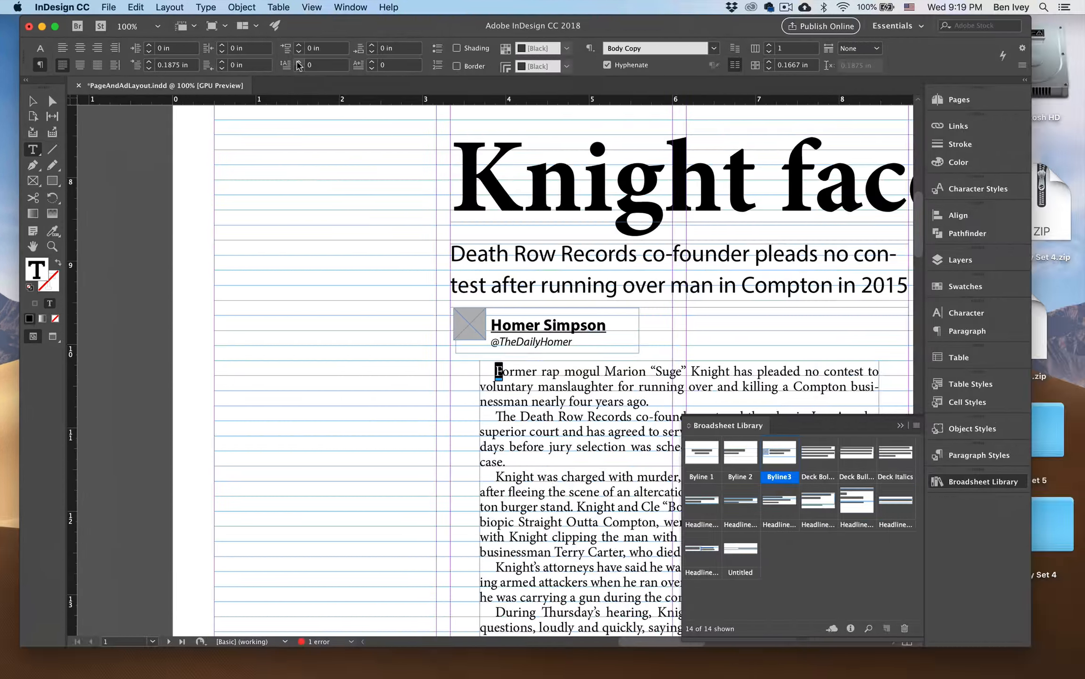
click(298, 62)
click(298, 62)
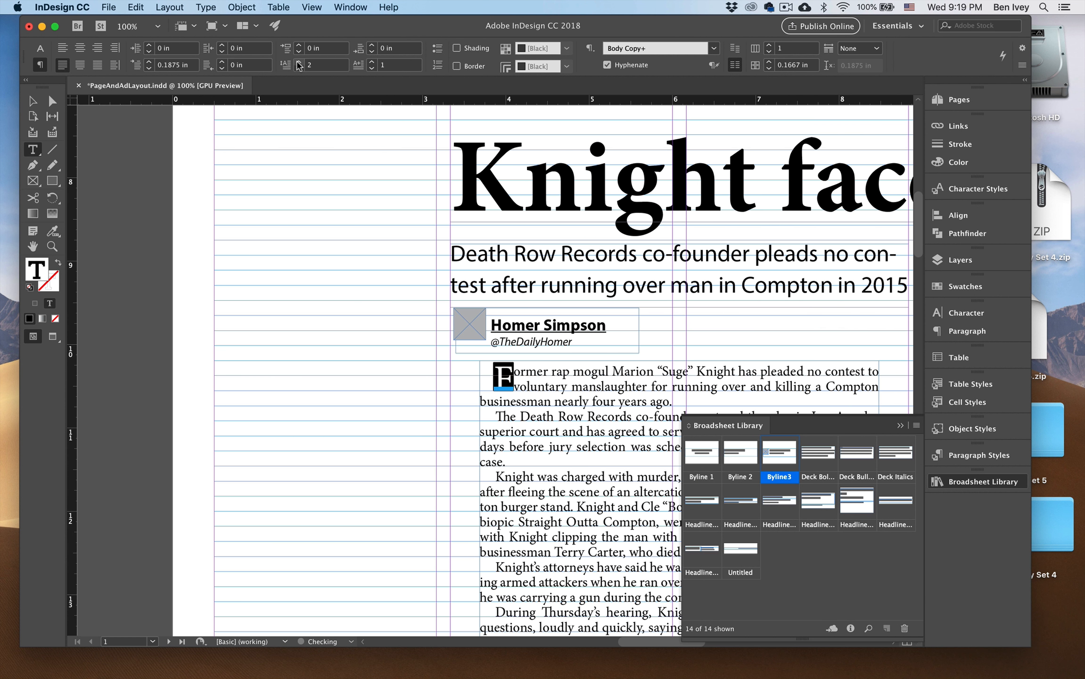
click(298, 62)
click(298, 62)
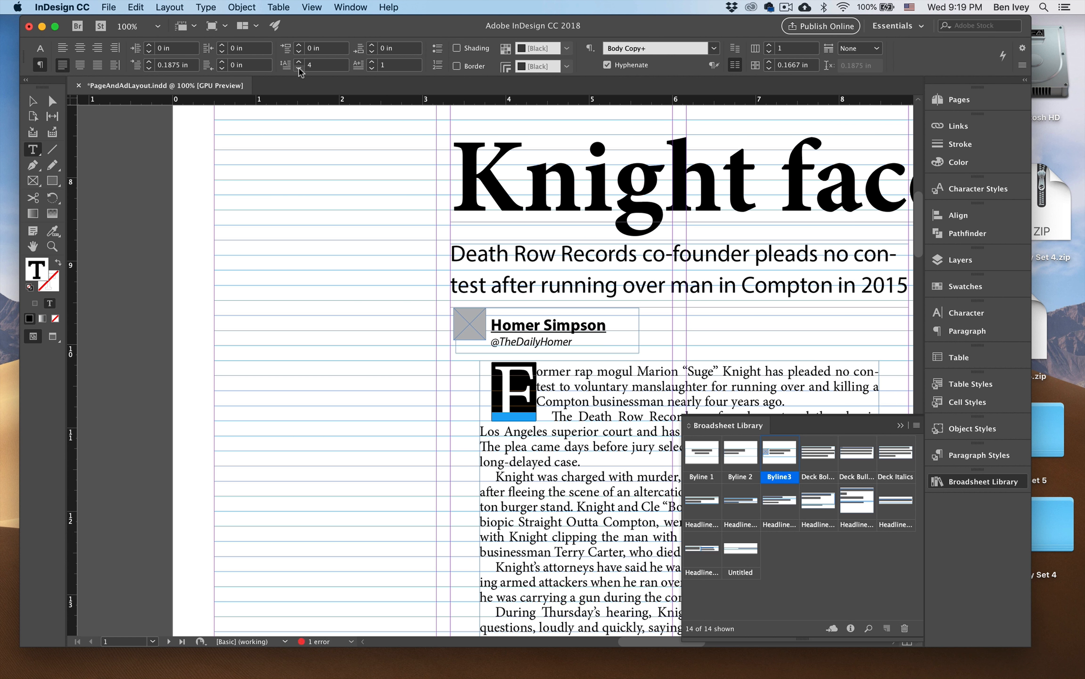
click(298, 67)
click(33, 101)
click(423, 257)
key(super+0)
key(super+equal)
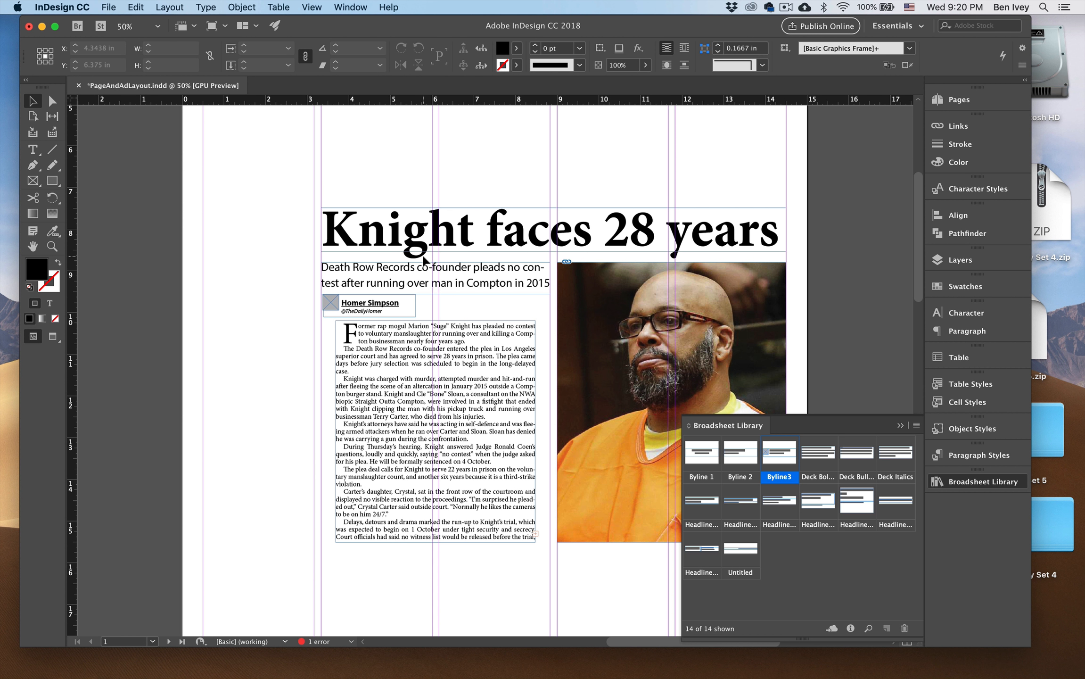
Move the Europe anti-terror story's headline, deck, body text and photo from the pasteboard to the page's left edge.
scroll(424, 259, up, 5)
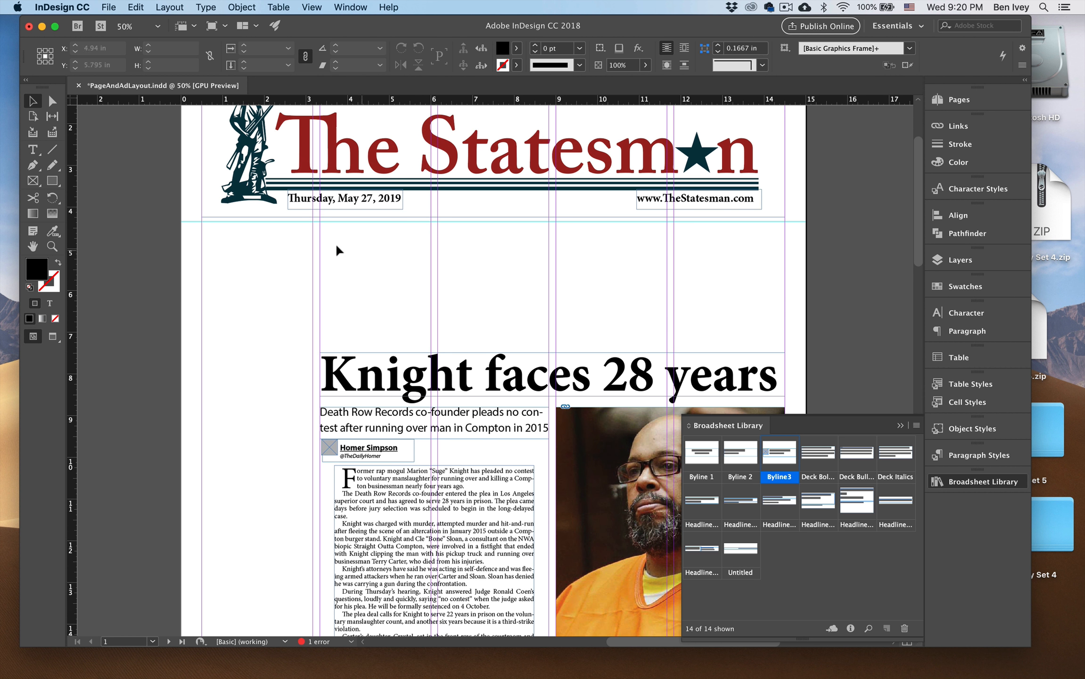
scroll(659, 287, down, 12)
scroll(137, 426, right, 5)
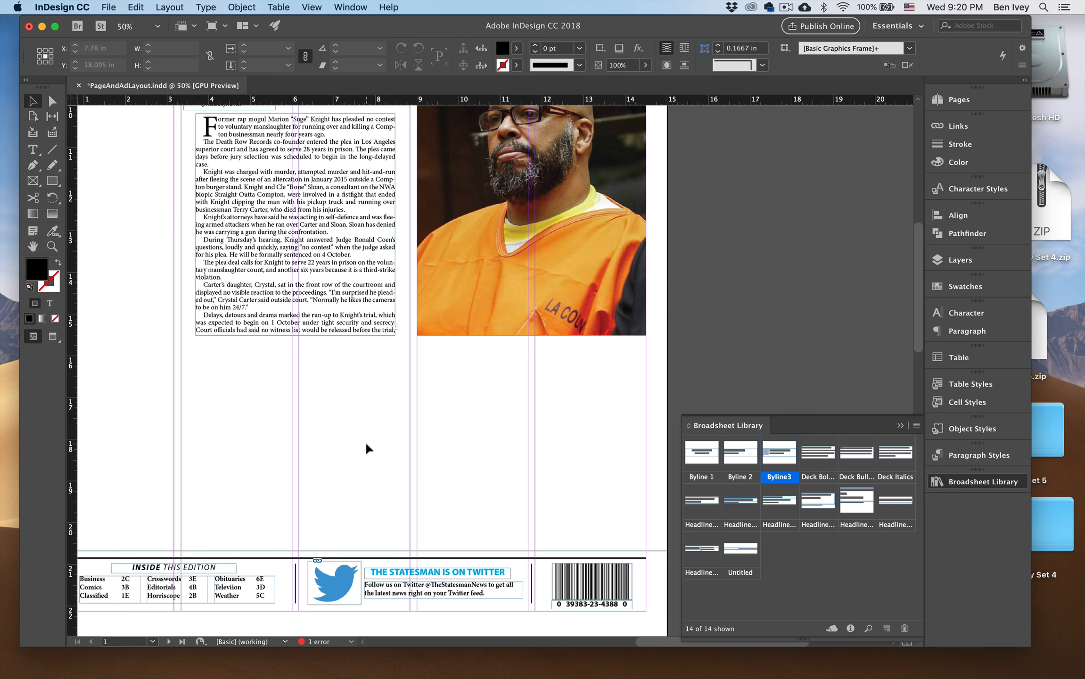
key(super+minus)
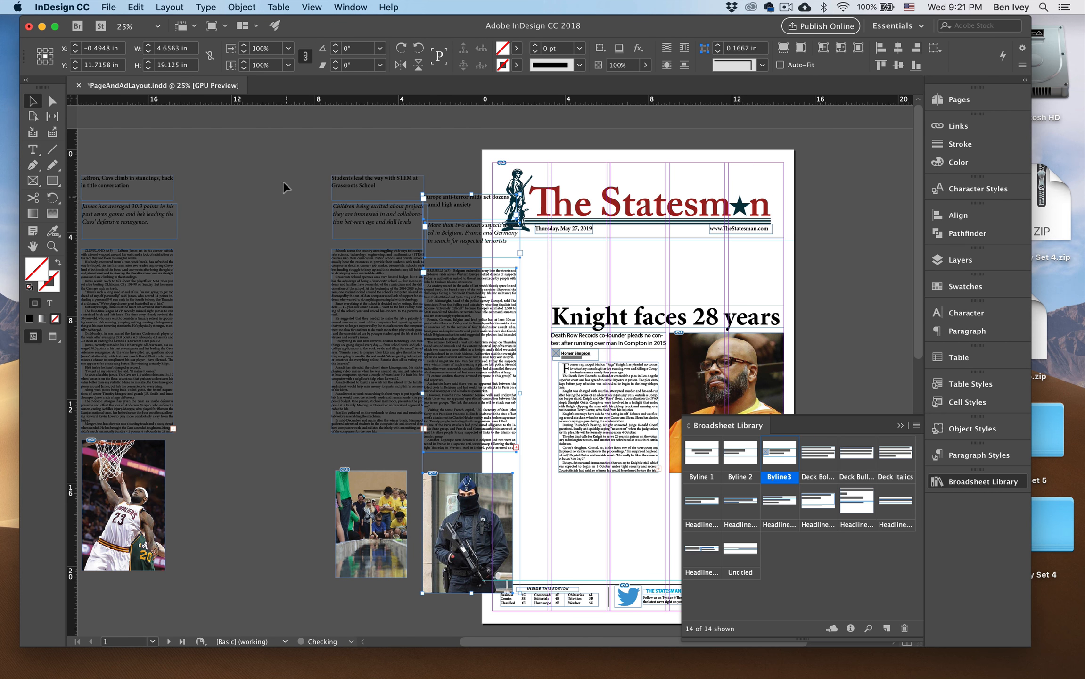
drag(284, 173, 241, 496)
click(323, 467)
drag(370, 438, 246, 426)
Place the Europe headline at the left margin just below the masthead, clear of its deck and body, and widen its frame to 14 in.
key(super+equal)
drag(335, 285, 320, 411)
drag(227, 212, 150, 215)
drag(123, 144, 257, 239)
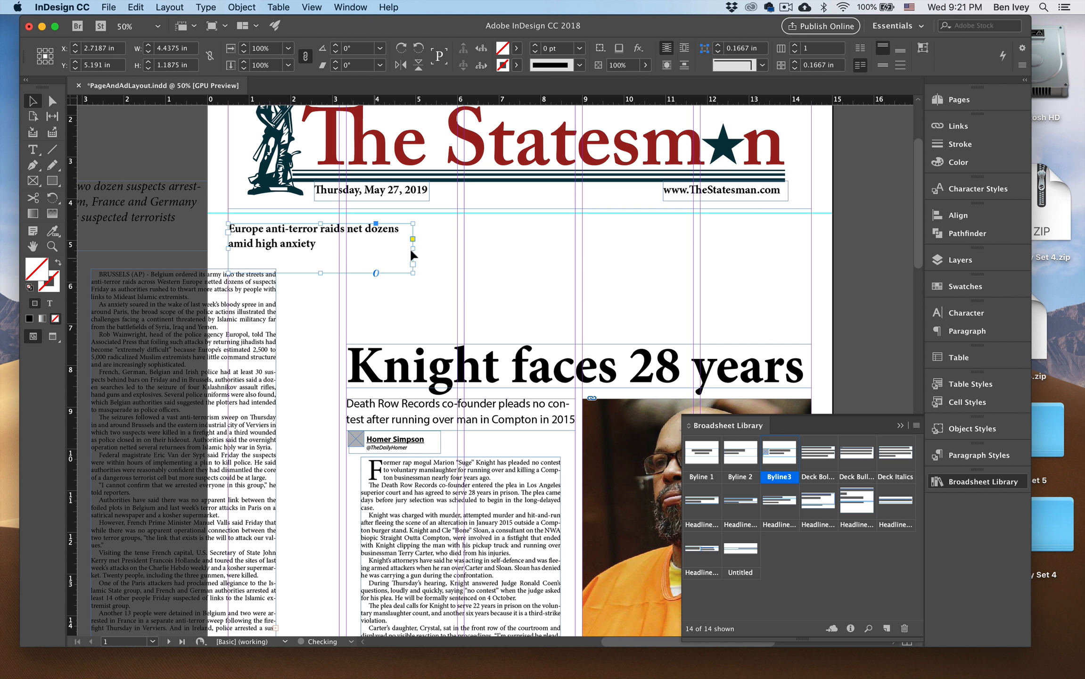
drag(413, 248, 414, 249)
drag(416, 248, 811, 259)
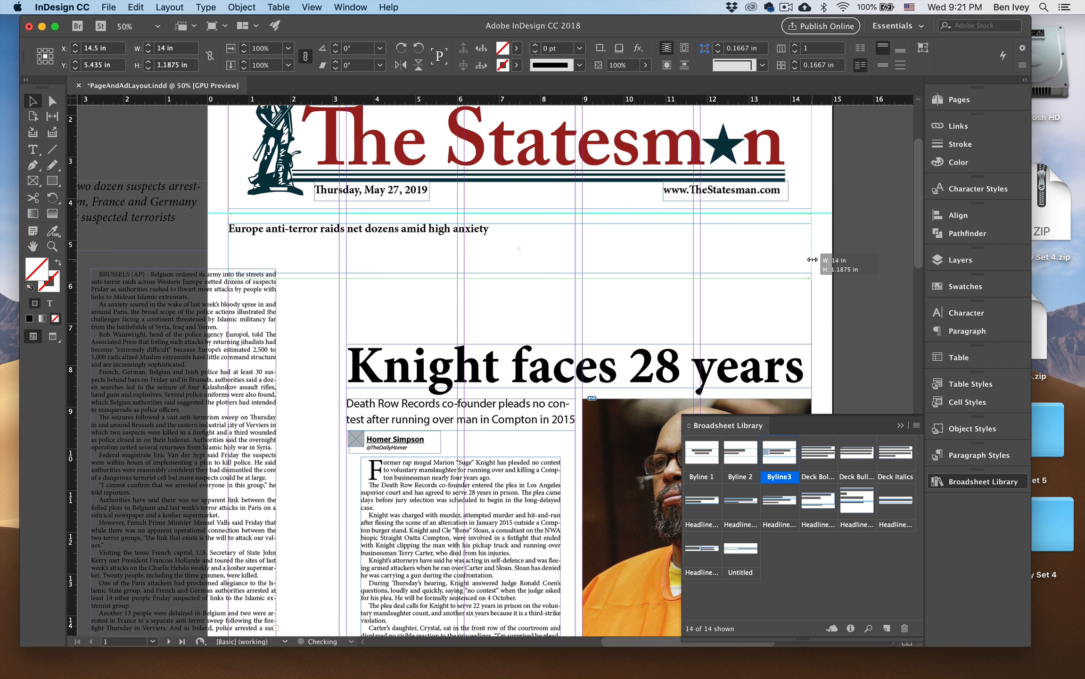
Apply the Medium Serif Headline style to the Europe headline and set its type to 44 pt.
double_click(661, 244)
key(super+a)
click(979, 455)
click(785, 542)
click(181, 45)
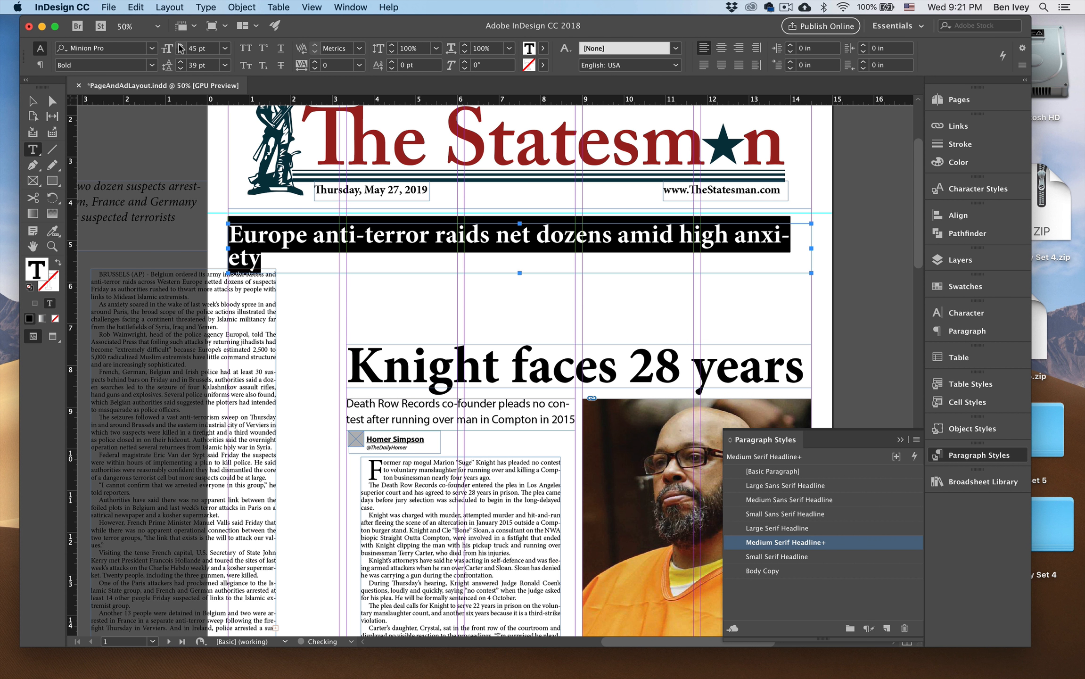
click(181, 51)
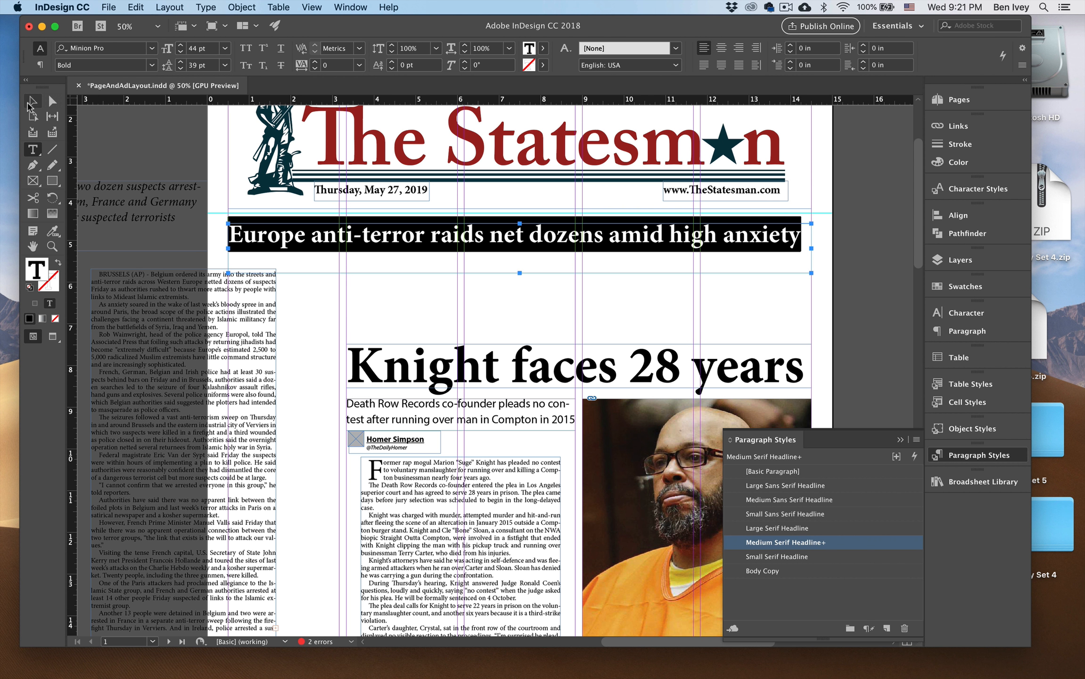
click(32, 101)
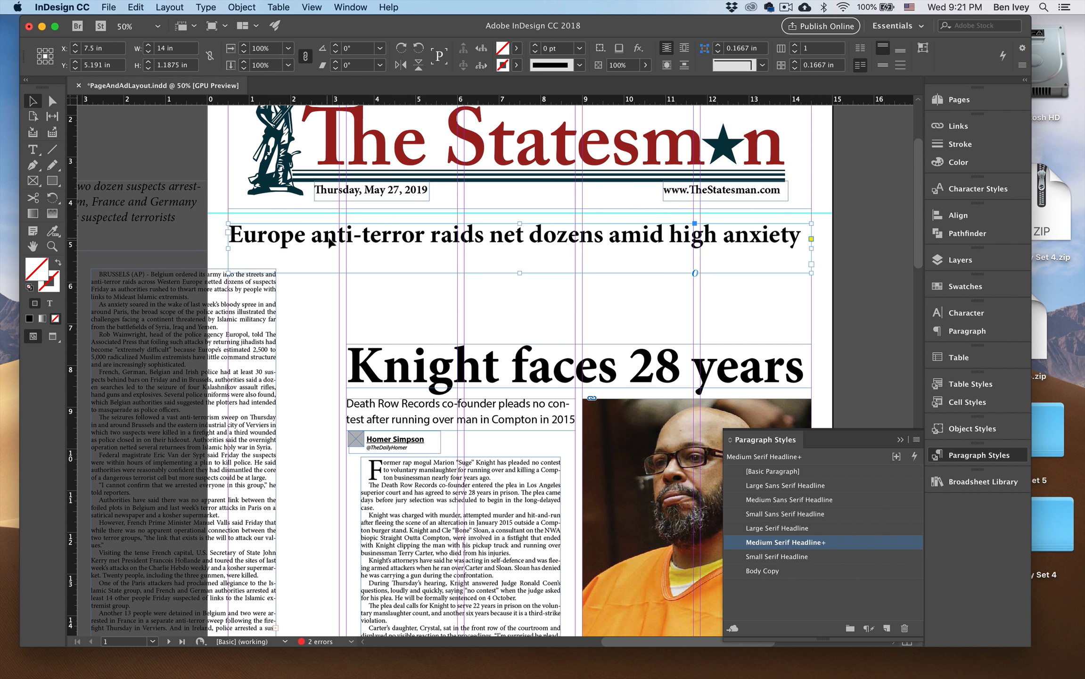
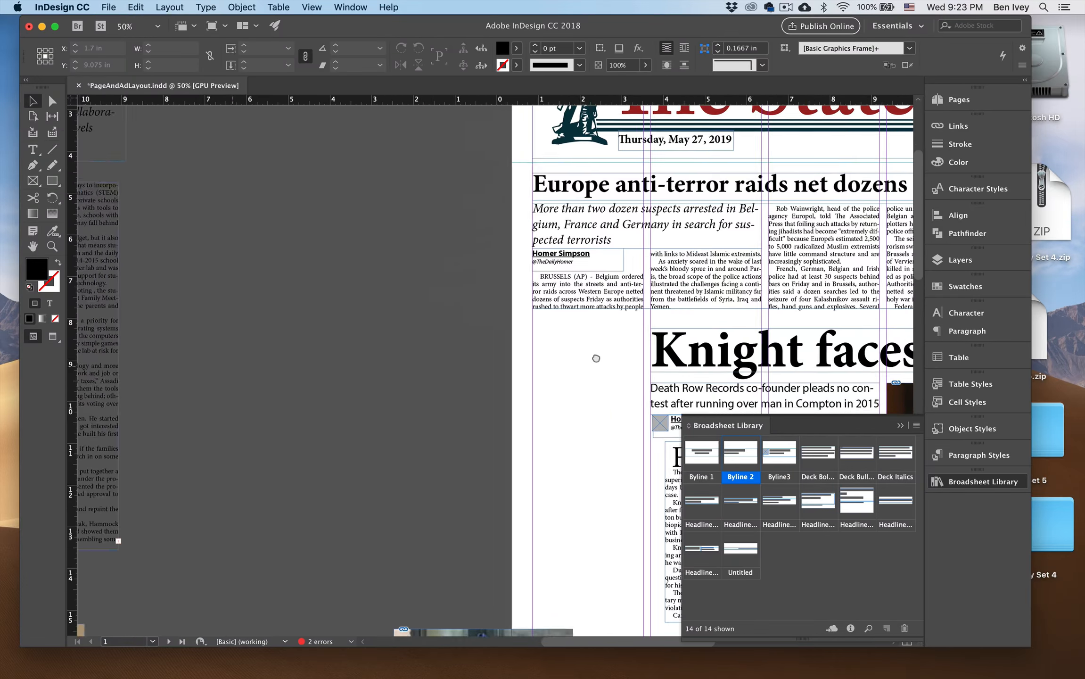
Scale the Europe story's photo proportionally to about 2.75 × 3.68 in and move it from the pasteboard onto the page.
drag(437, 522, 411, 229)
drag(495, 238, 337, 328)
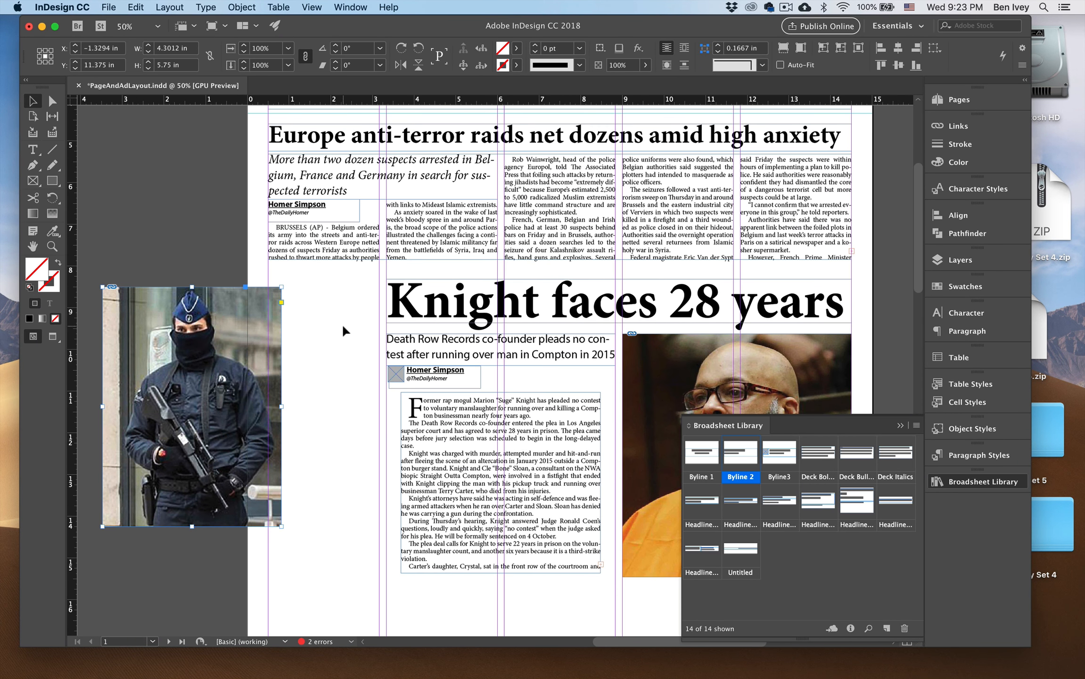
drag(102, 287, 167, 372)
drag(330, 377, 293, 405)
drag(221, 449, 441, 288)
drag(573, 183, 451, 236)
Wrap text around the Europe photo's bounding box and place the photo in the last column beneath the Europe headline.
click(704, 47)
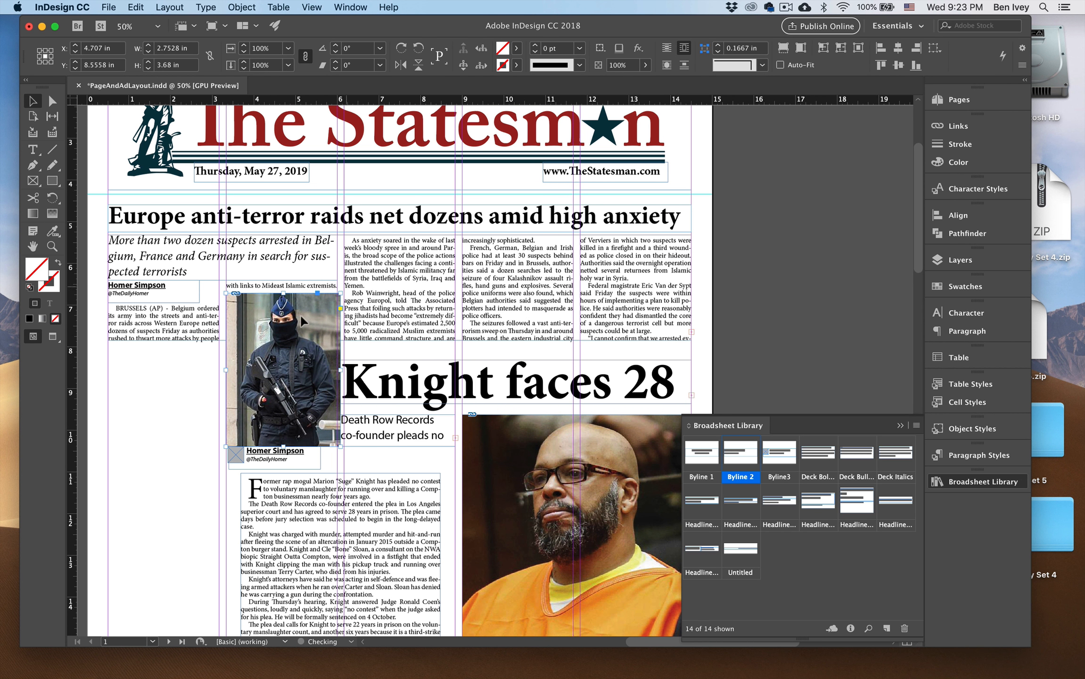
drag(286, 340, 634, 282)
scroll(636, 292, down, 1)
scroll(636, 292, left, 2)
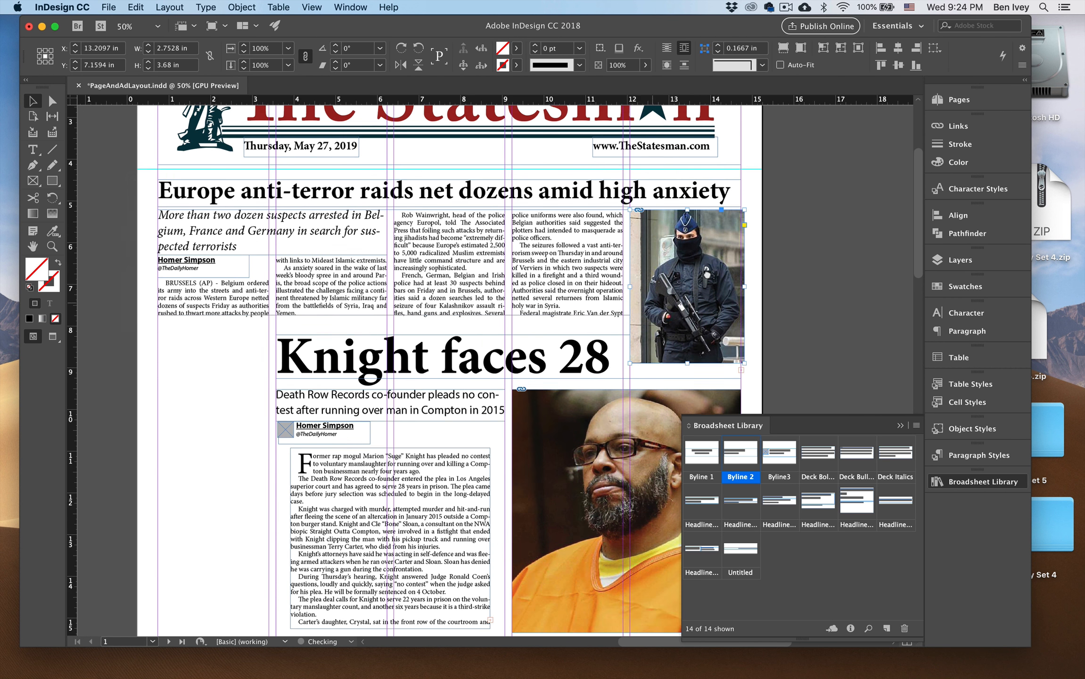
Crop the Europe photo's lower edge up to the end of the body text and preview the whole page.
drag(693, 359, 694, 319)
click(774, 291)
key(w)
key(super+minus)
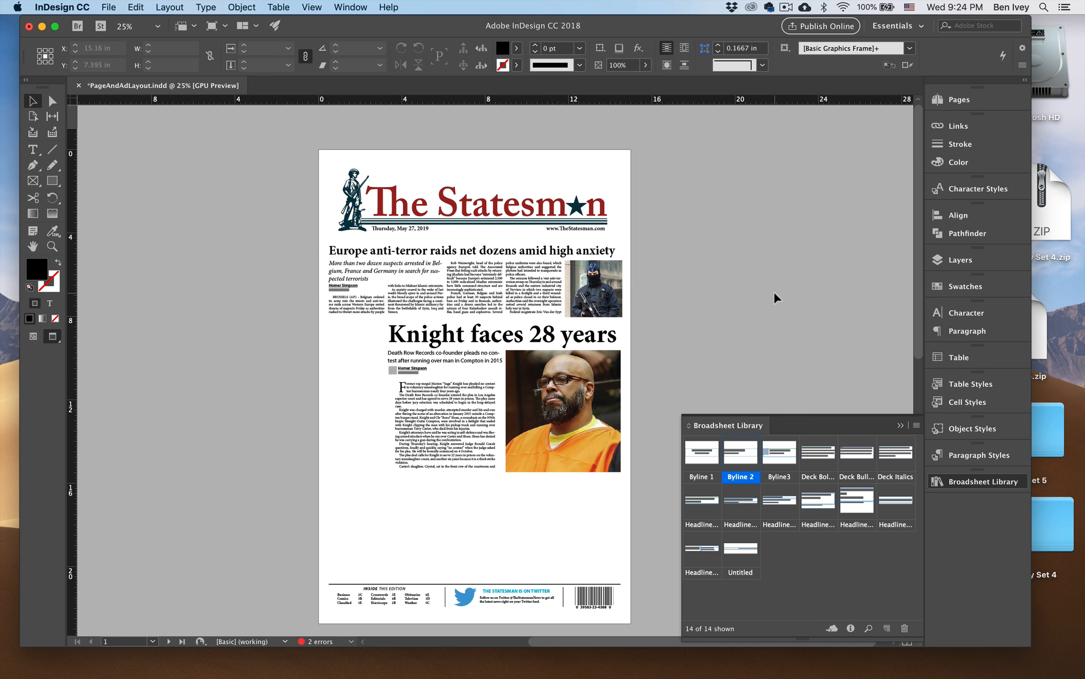
Move the Knight story's headline, deck, byline, body text and photo together down the page, opening space beneath the Europe story.
key(super+equal)
drag(773, 291, 751, 176)
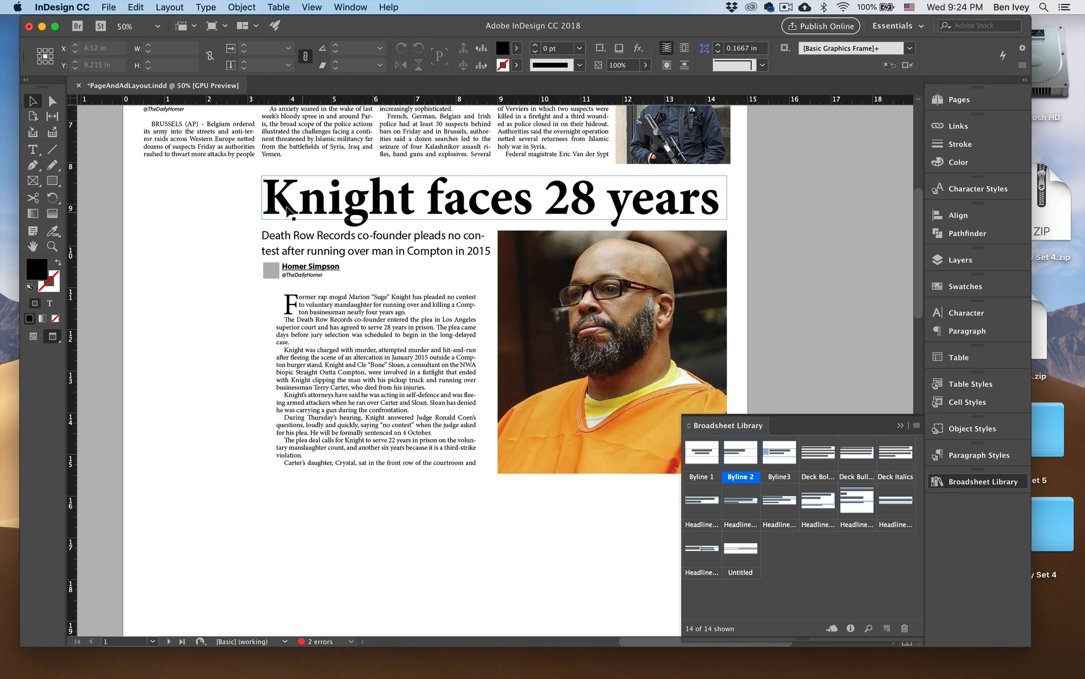
drag(248, 193, 623, 484)
key(shift+Down)
key(shift+Down)
key(shift+Down)
key(shift+Down)
key(shift+Down)
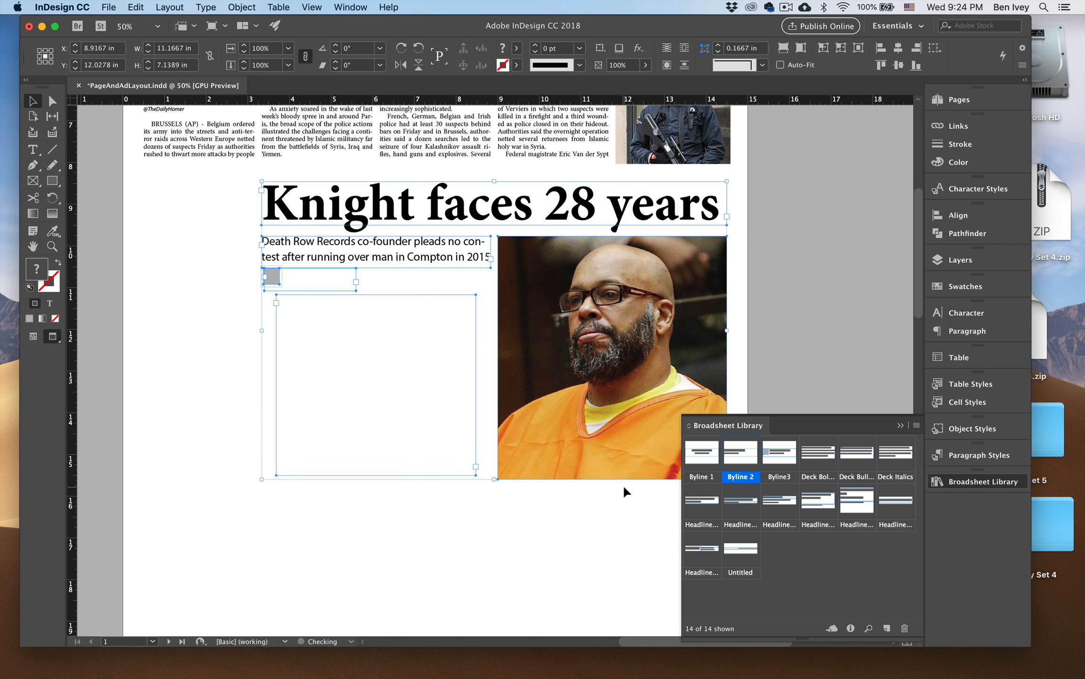
scroll(623, 484, up, 5)
scroll(623, 484, left, 2)
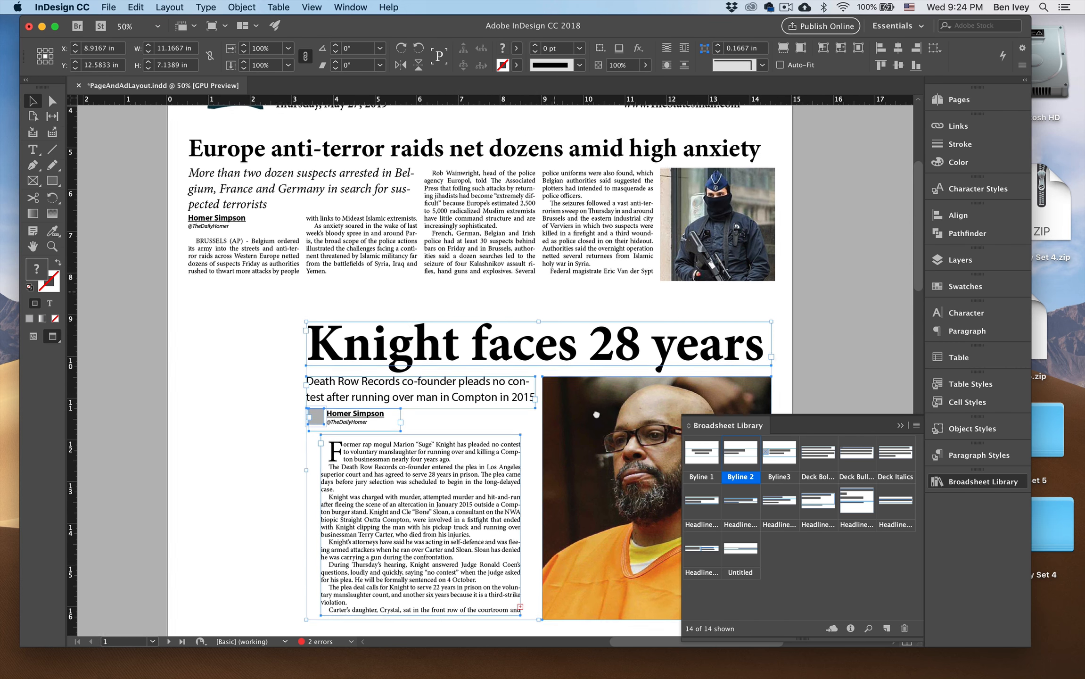
Extend the Europe body text frame downward into the space above the Knight headline.
click(491, 283)
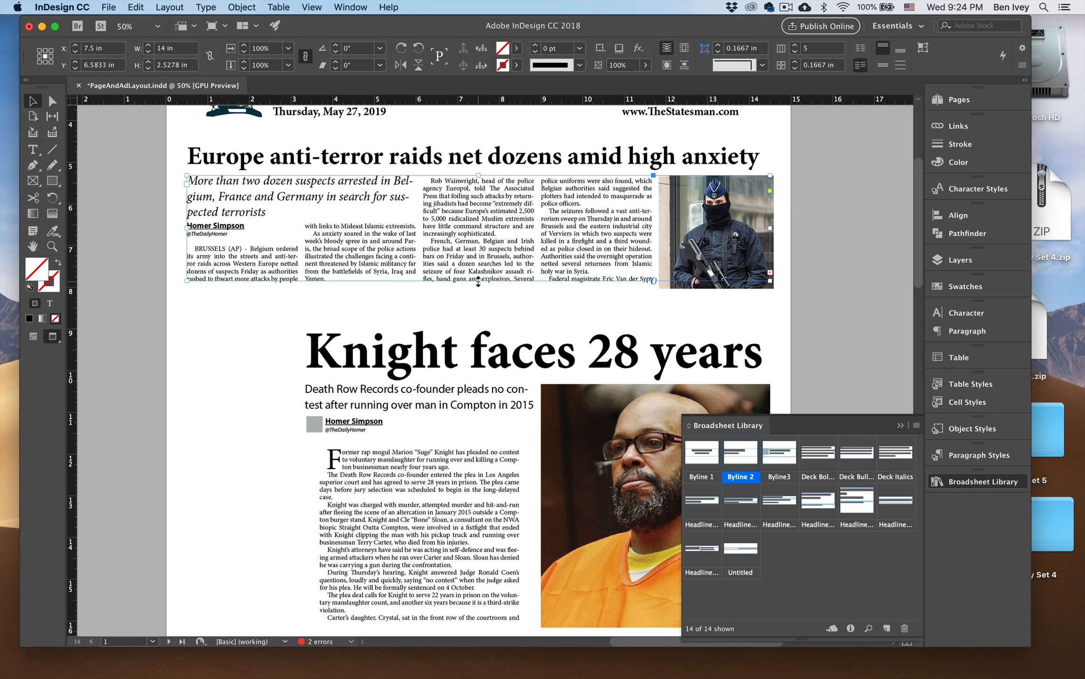
drag(478, 281, 480, 317)
click(295, 353)
key(super+minus)
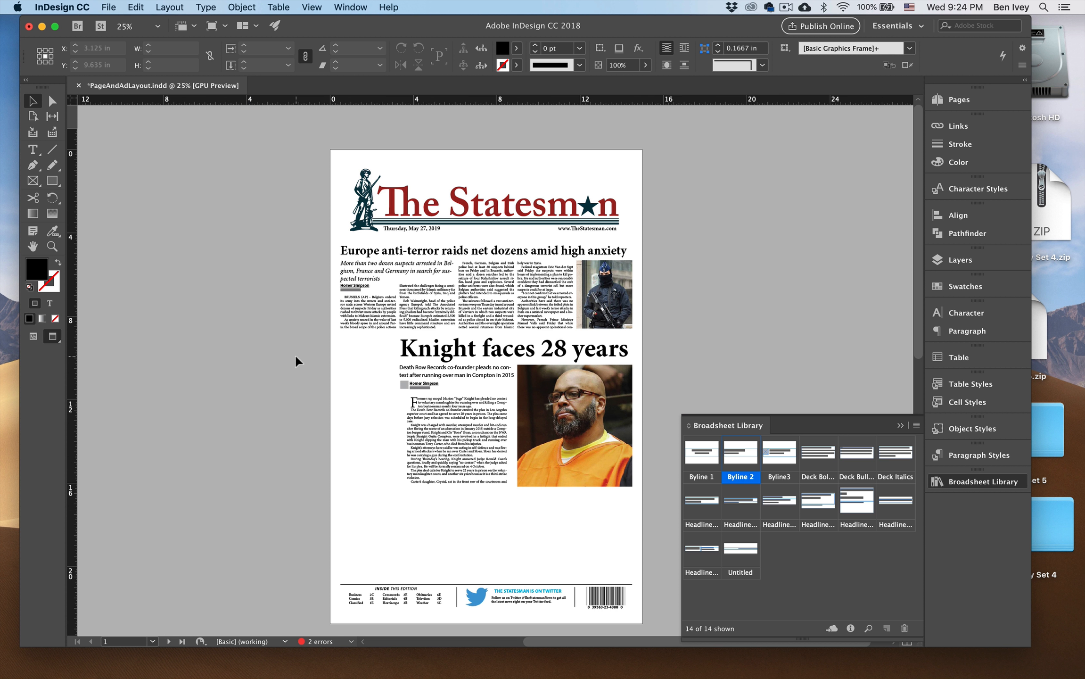
Leave preview and move the LeBron story's headline, deck, body text and photo across the pasteboard, closer to the page.
key(w)
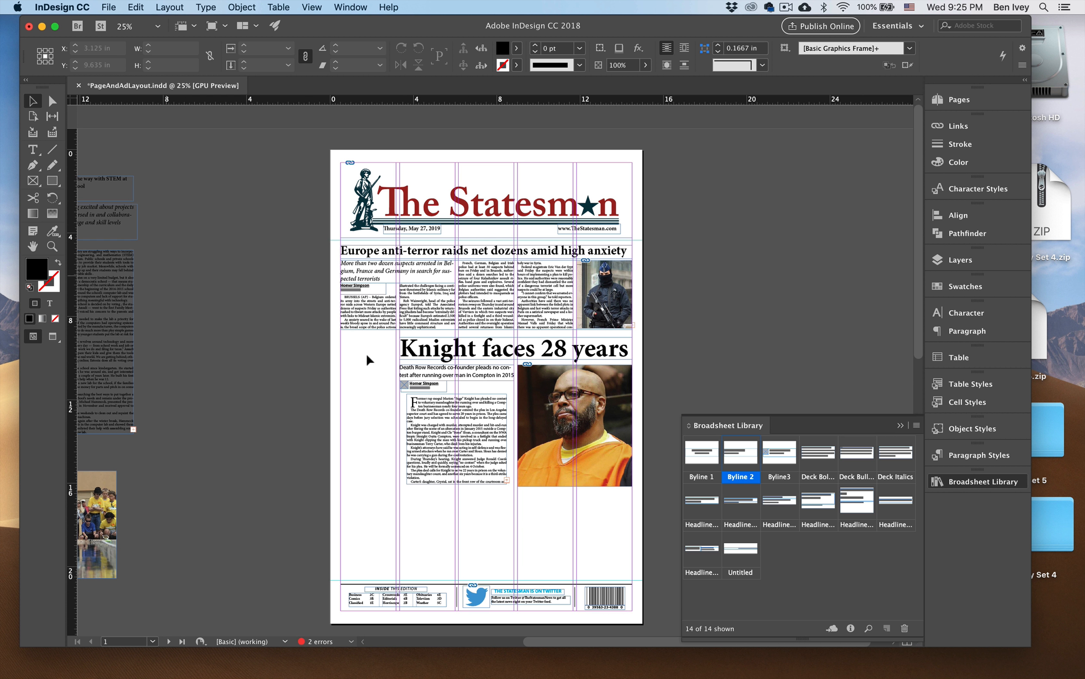
scroll(385, 505, left, 10)
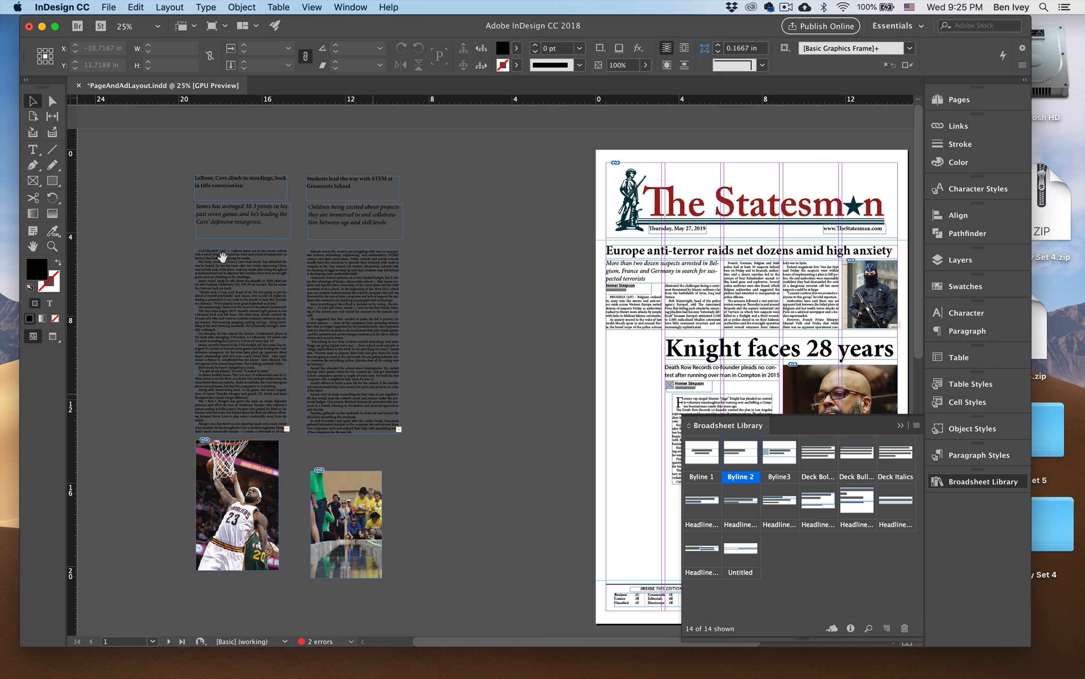
drag(173, 192, 293, 573)
drag(209, 484, 463, 505)
drag(600, 463, 449, 444)
click(419, 311)
Place the LeBron headline in the first column beside the Knight headline and resize its frame to one column wide.
drag(344, 187, 502, 326)
drag(548, 340, 511, 378)
key(super+equal)
Try the LeBron headline's text at sizes from 24 to 28 pt, ending at 26 pt.
double_click(334, 284)
key(super+a)
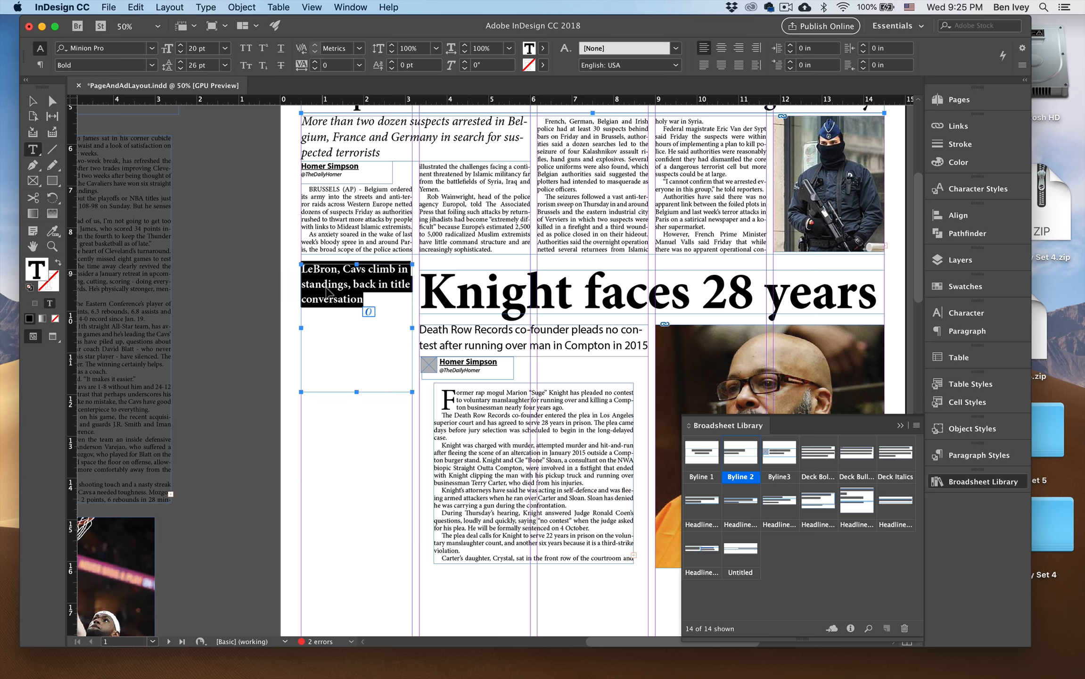
key(super+shift+period)
key(super+shift+period)
key(super+shift+period)
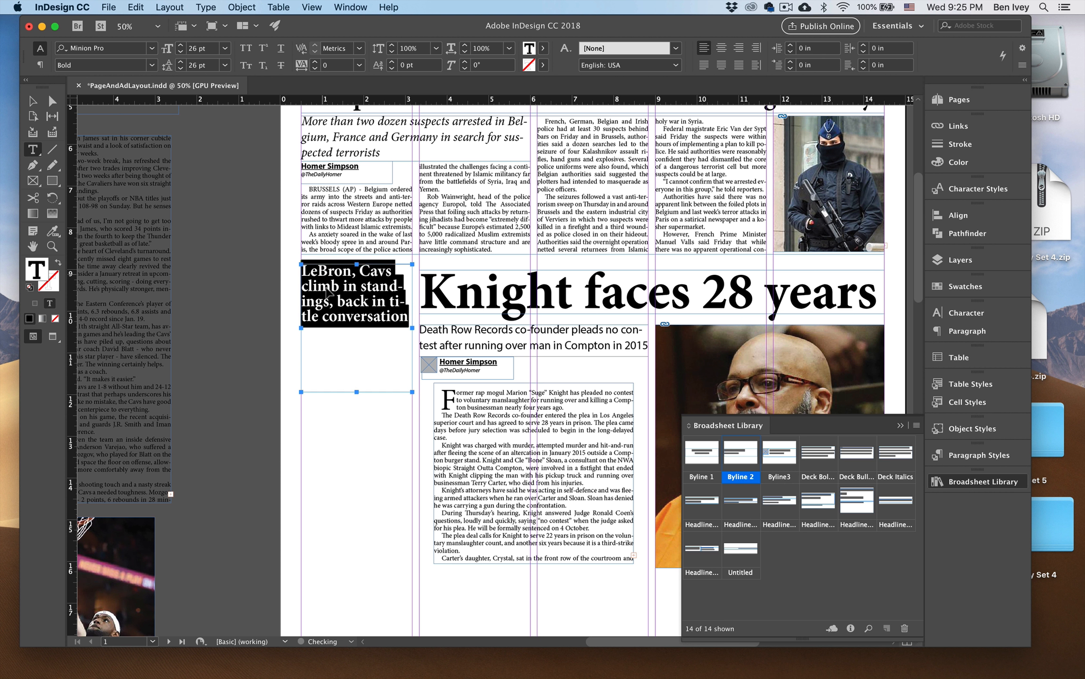
key(super+shift+period)
key(super+shift+comma)
key(super+shift+comma)
key(super+shift+comma)
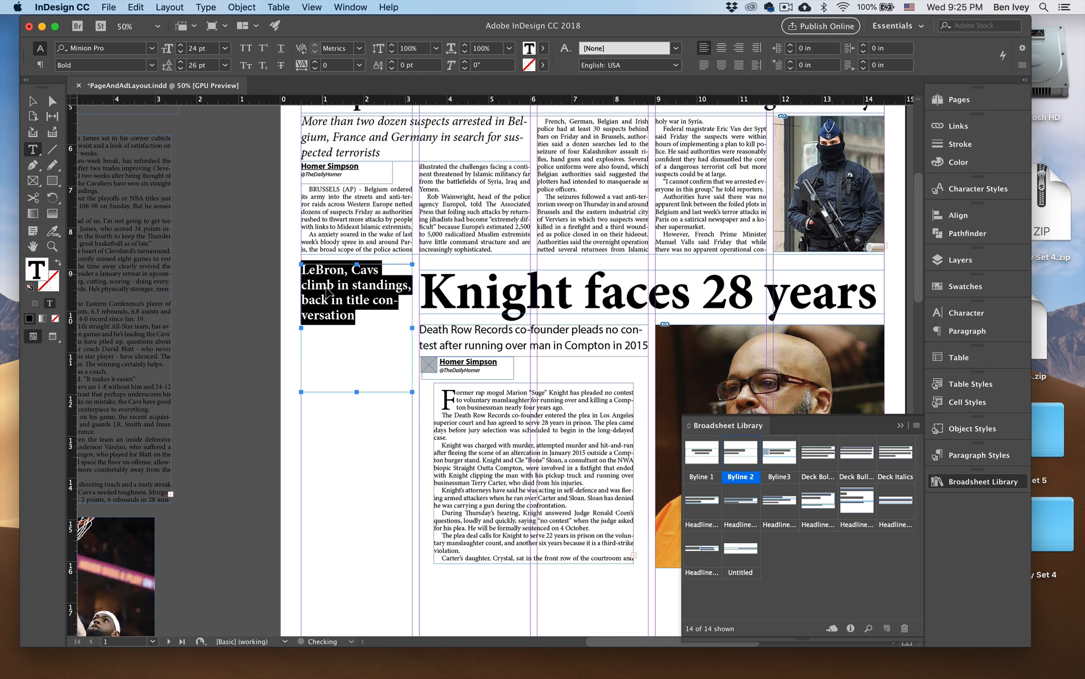
key(super+shift+period)
key(super+shift+period)
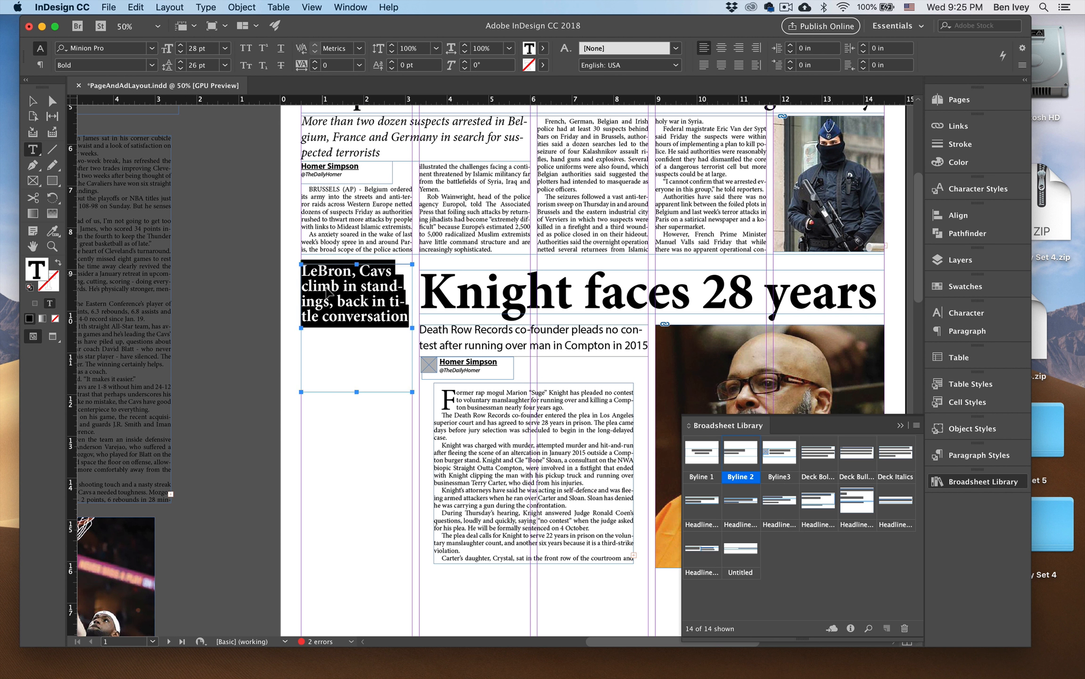
key(super+shift+comma)
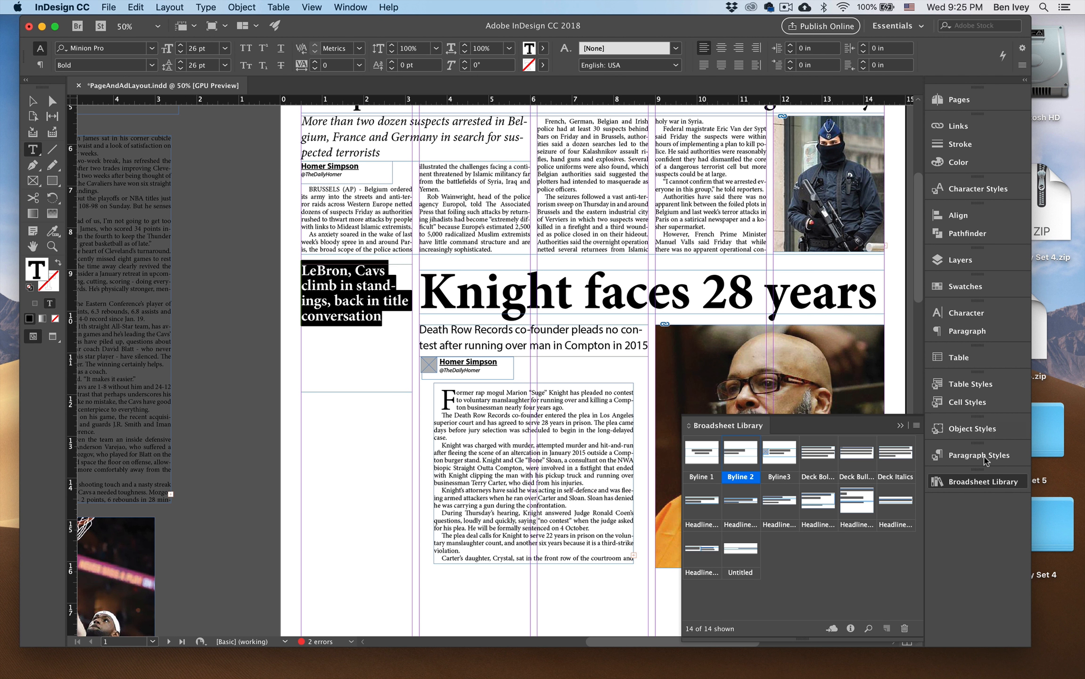
Compare the small sans and large serif headline styles on the LeBron headline, then apply Medium Sans Serif Headline.
click(980, 455)
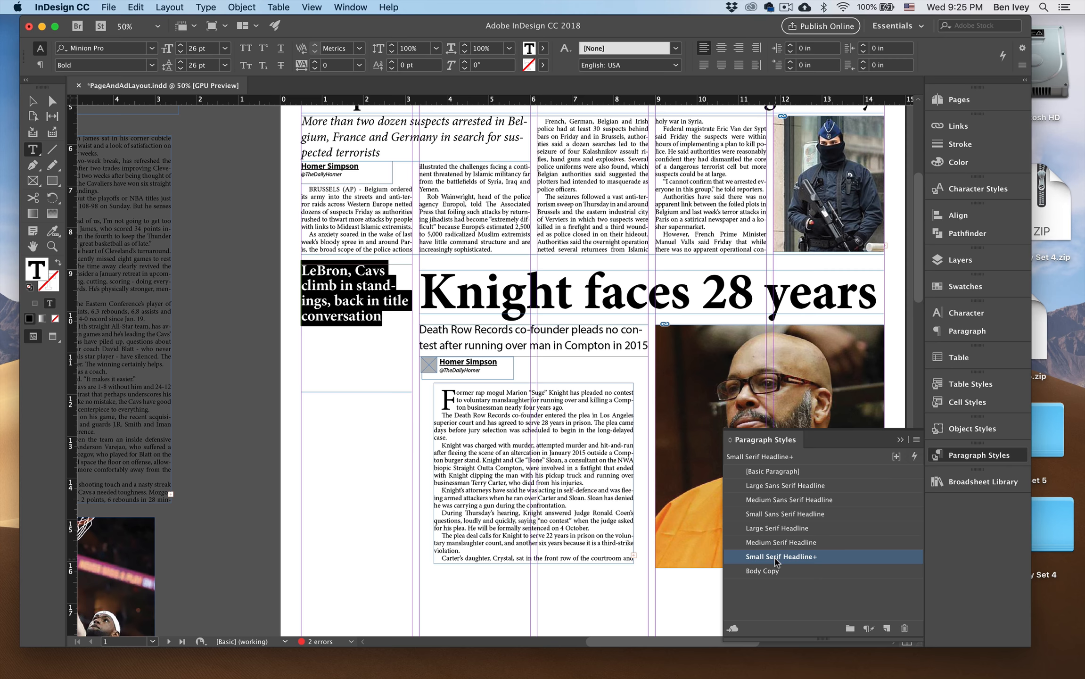
click(772, 515)
click(775, 529)
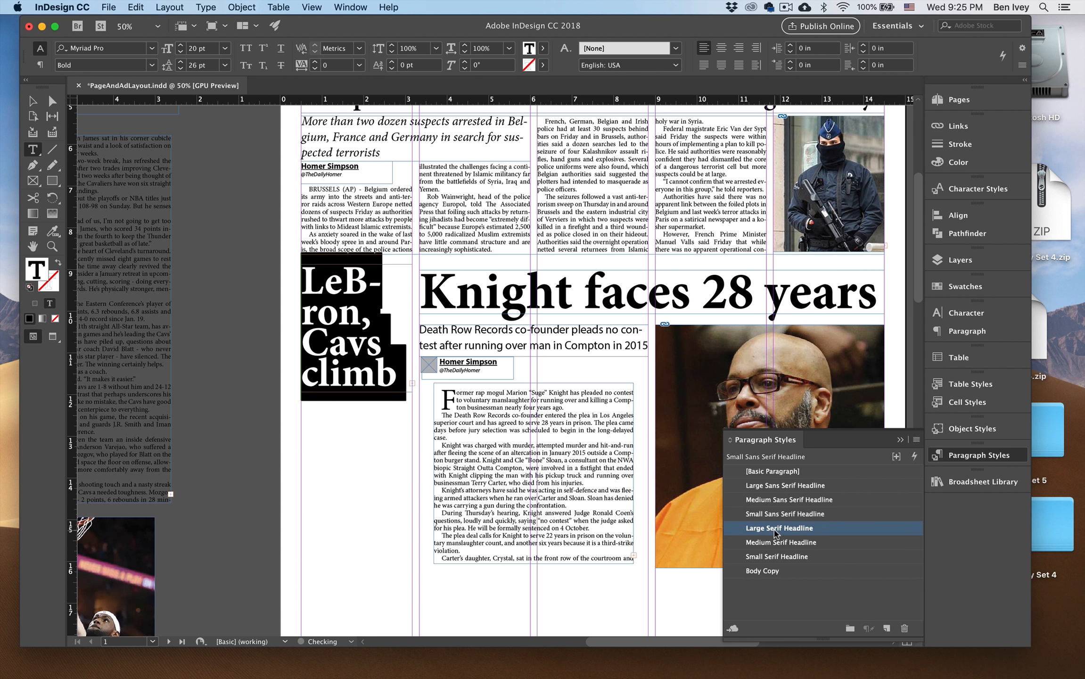
click(771, 514)
click(771, 500)
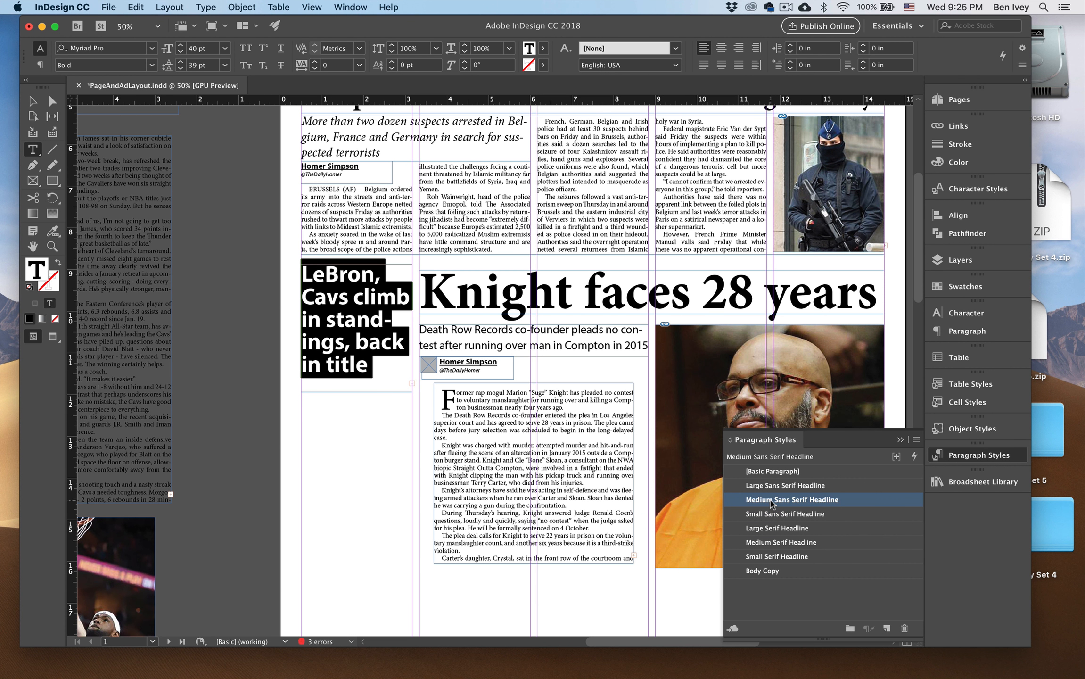
Set the LeBron headline's type size to 32 pt.
key(super+shift+comma)
key(super+shift+comma)
key(super+shift+comma)
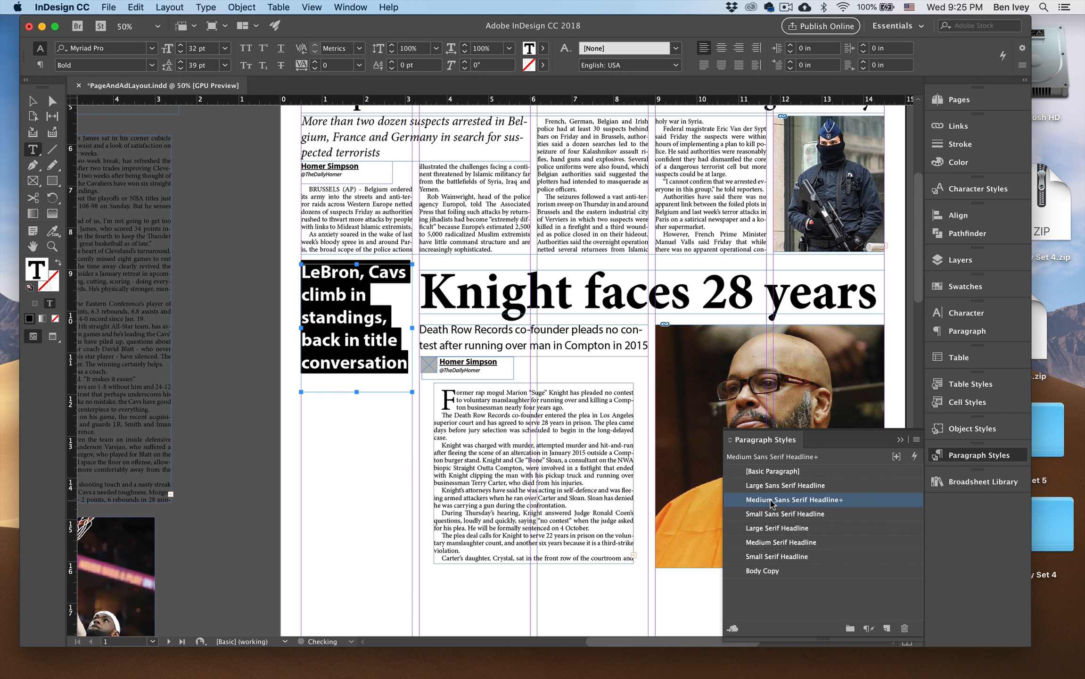
key(super+shift+comma)
key(super+shift+comma)
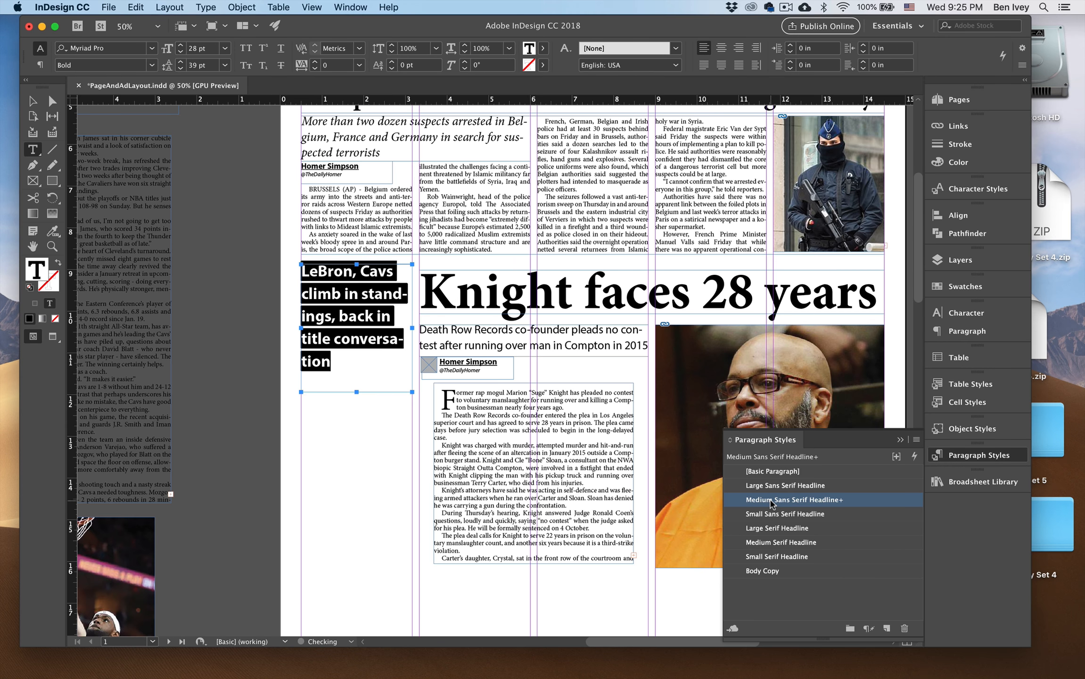
key(super+shift+comma)
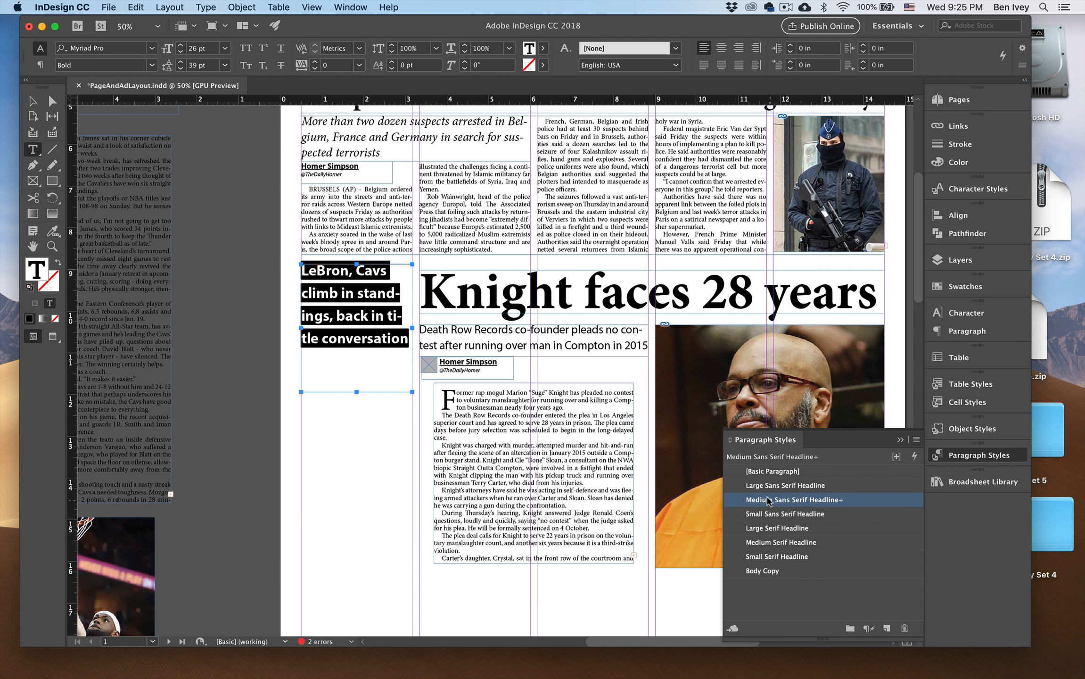
click(366, 321)
key(super+a)
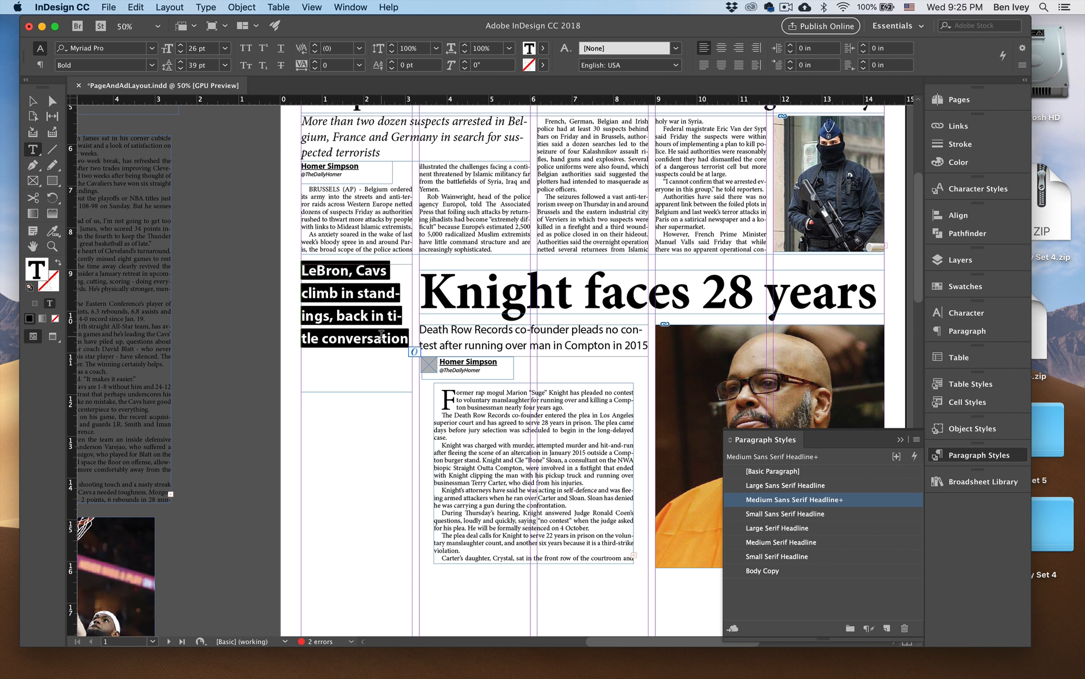
key(super+shift+comma)
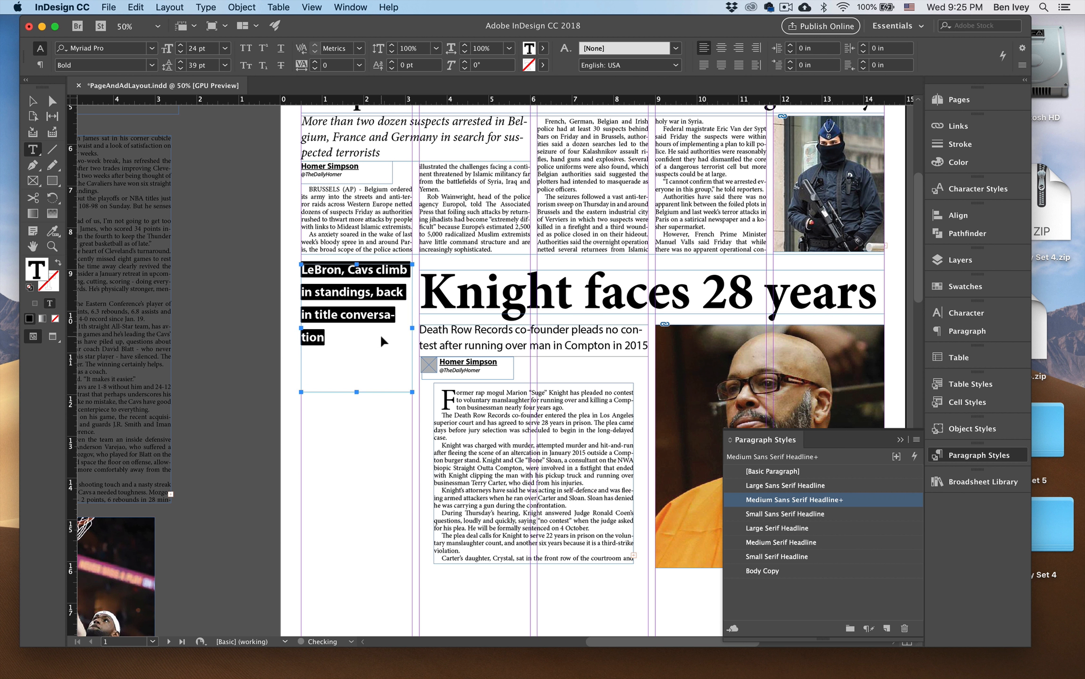
key(super+shift+period)
key(super+shift+period)
key(super+shift+period)
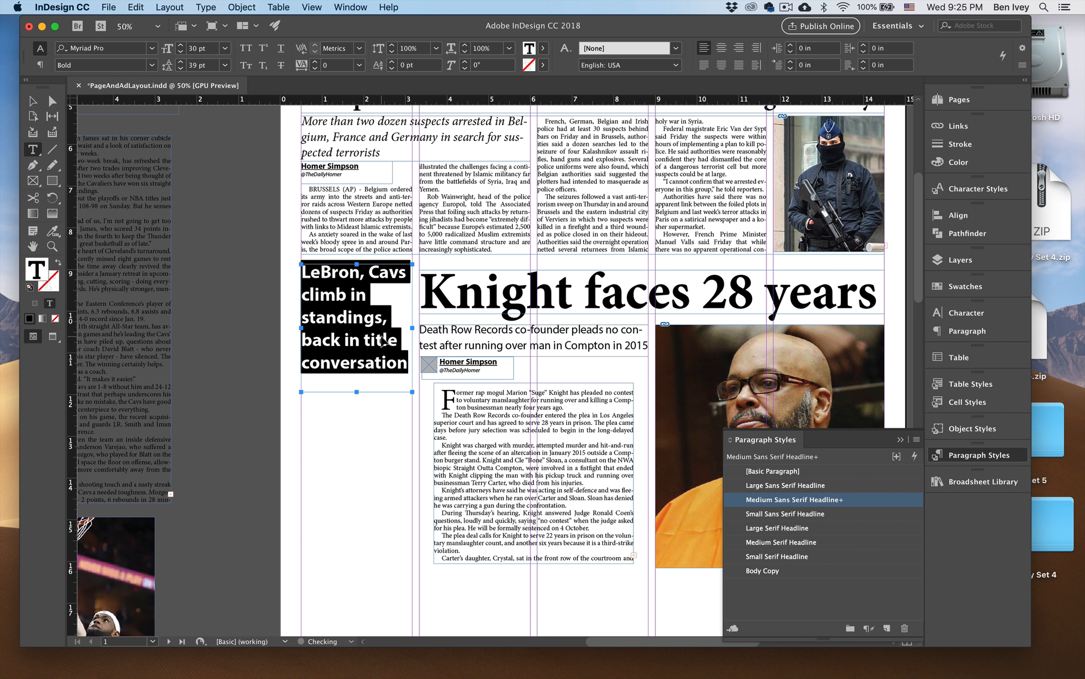
key(super+shift+period)
key(super+shift+period)
click(385, 332)
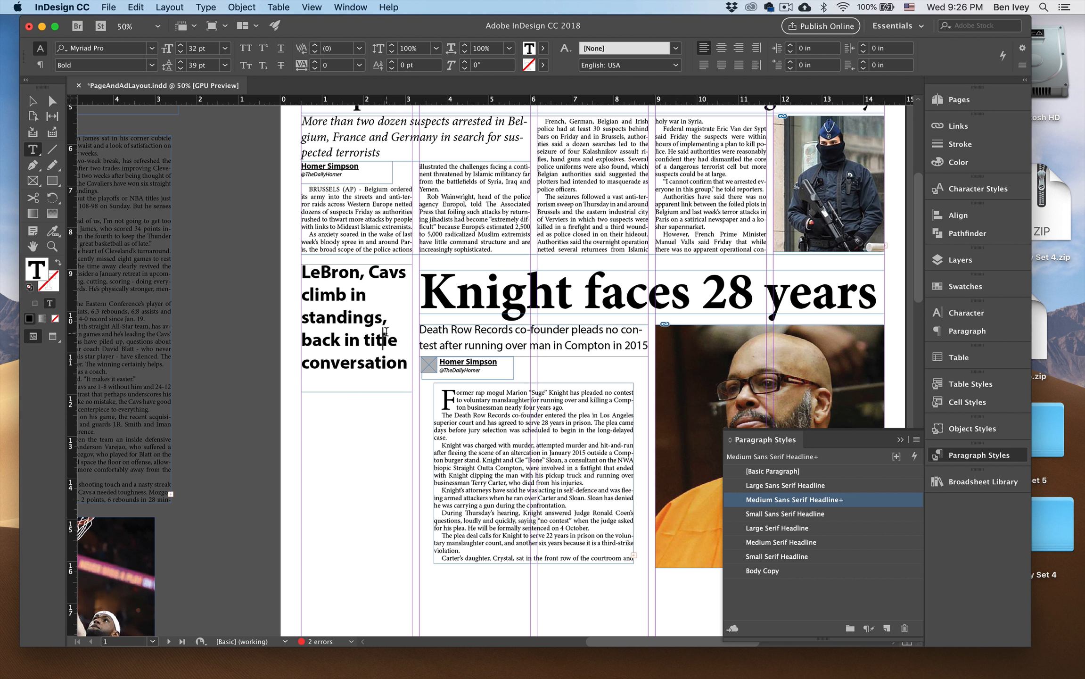
key(Escape)
click(240, 215)
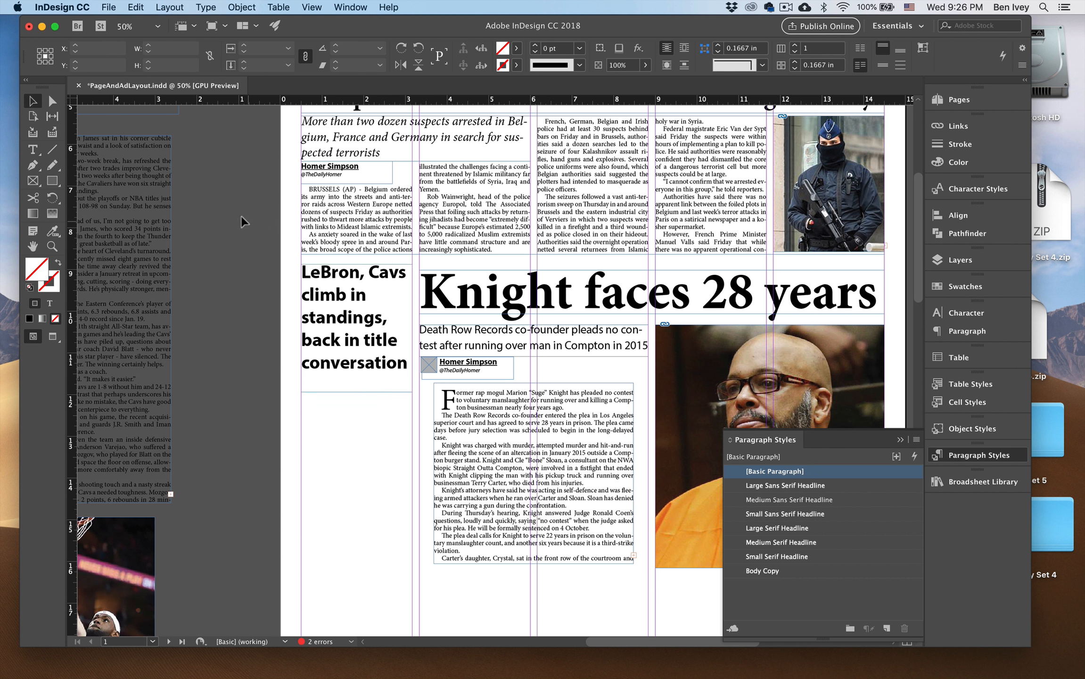
Examine the LeBron headline beside the Knight story in preview, both close up and with the whole page in view.
key(w)
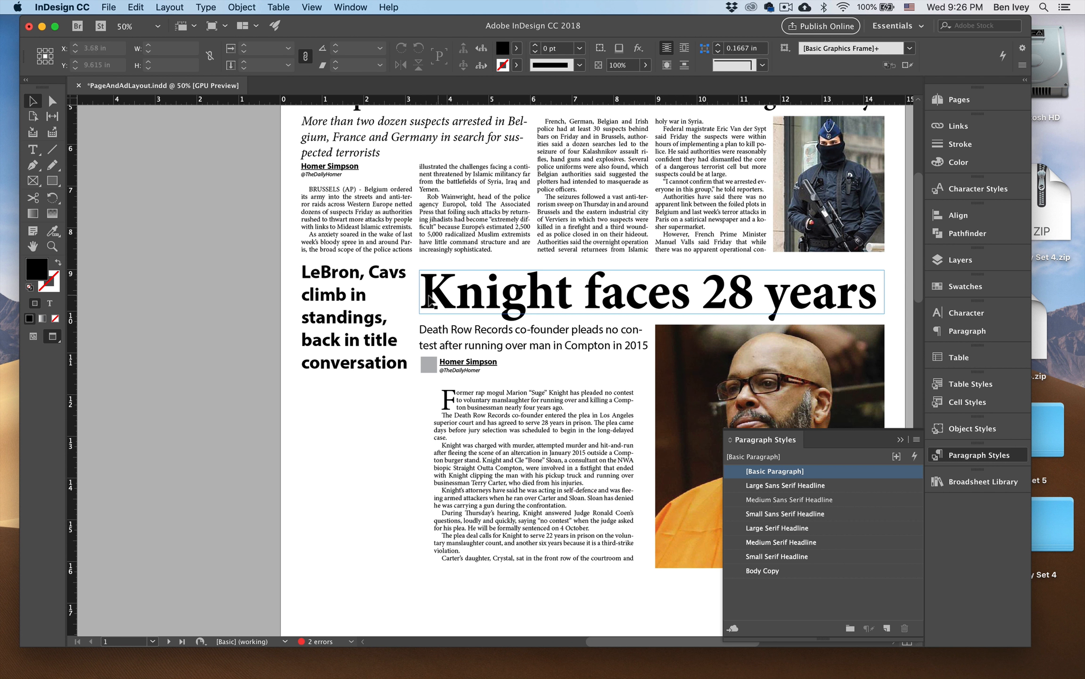
key(w)
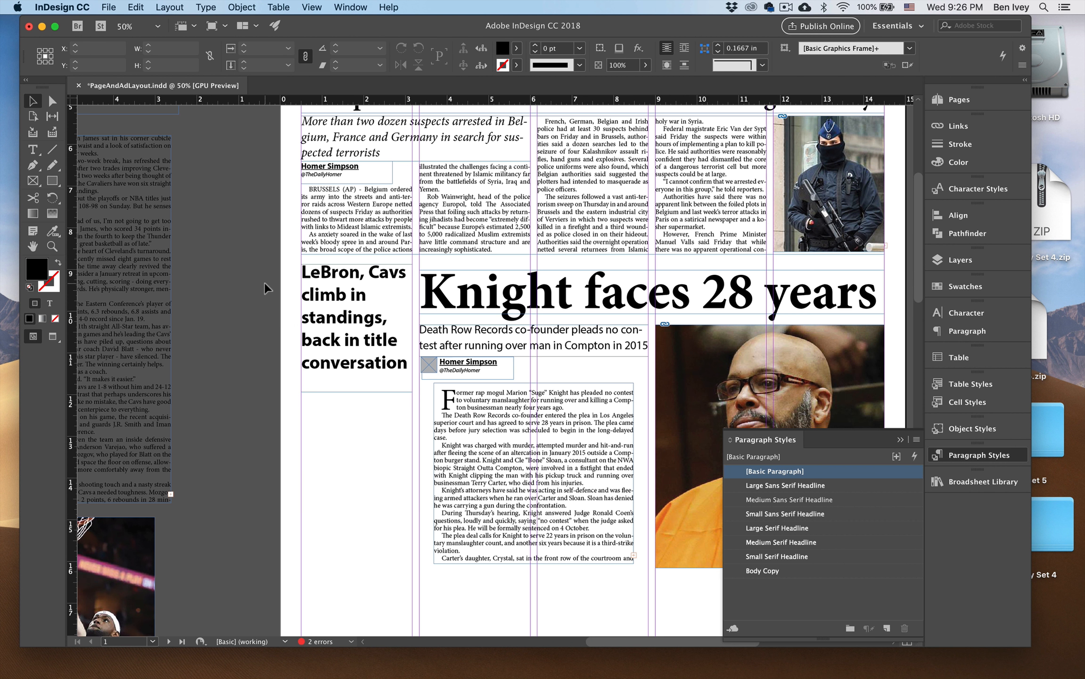
key(super+minus)
scroll(311, 288, right, 3)
scroll(311, 288, down, 1)
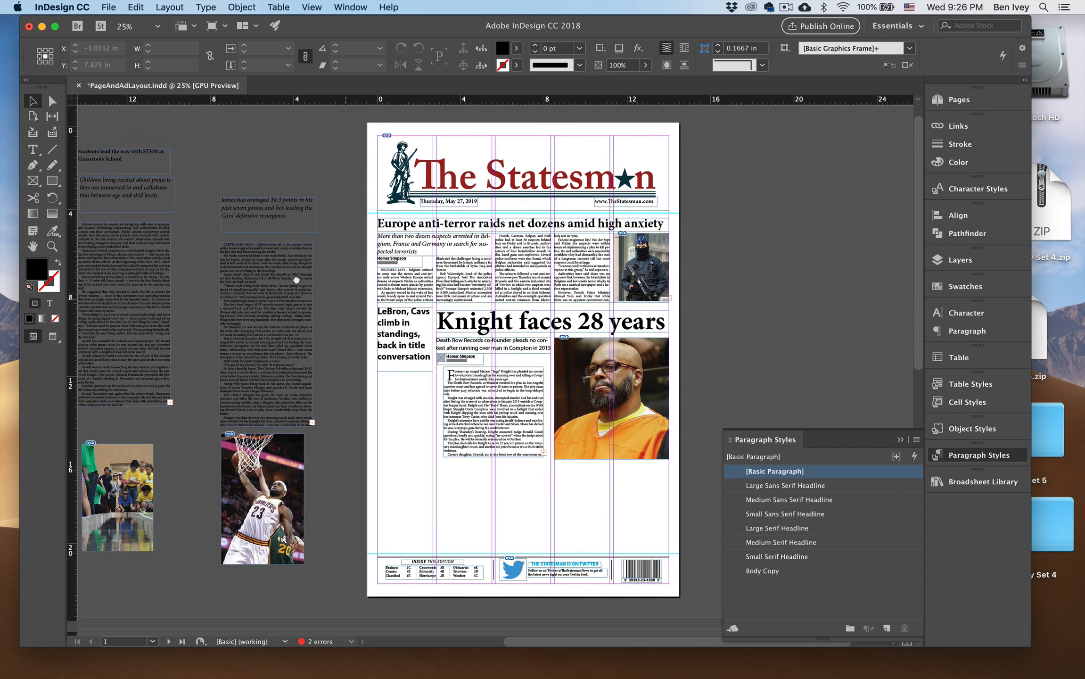
key(w)
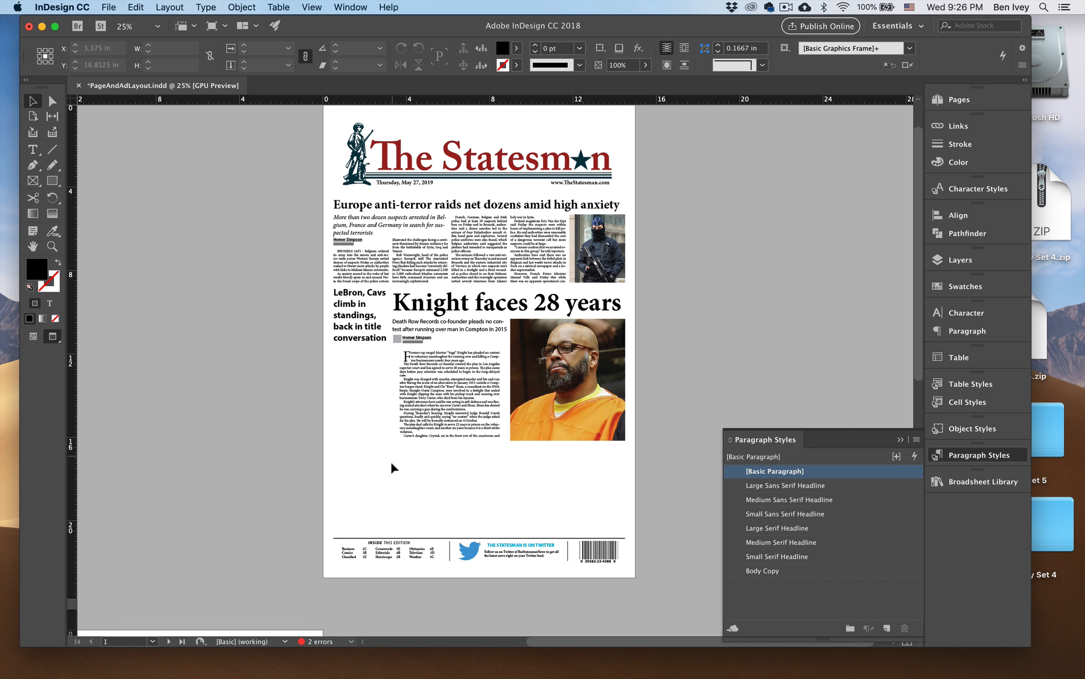
key(w)
Pull in the Knight headline frame's left edge to make the frame about 10.93 in wide, clear of the LeBron headline.
key(super+equal)
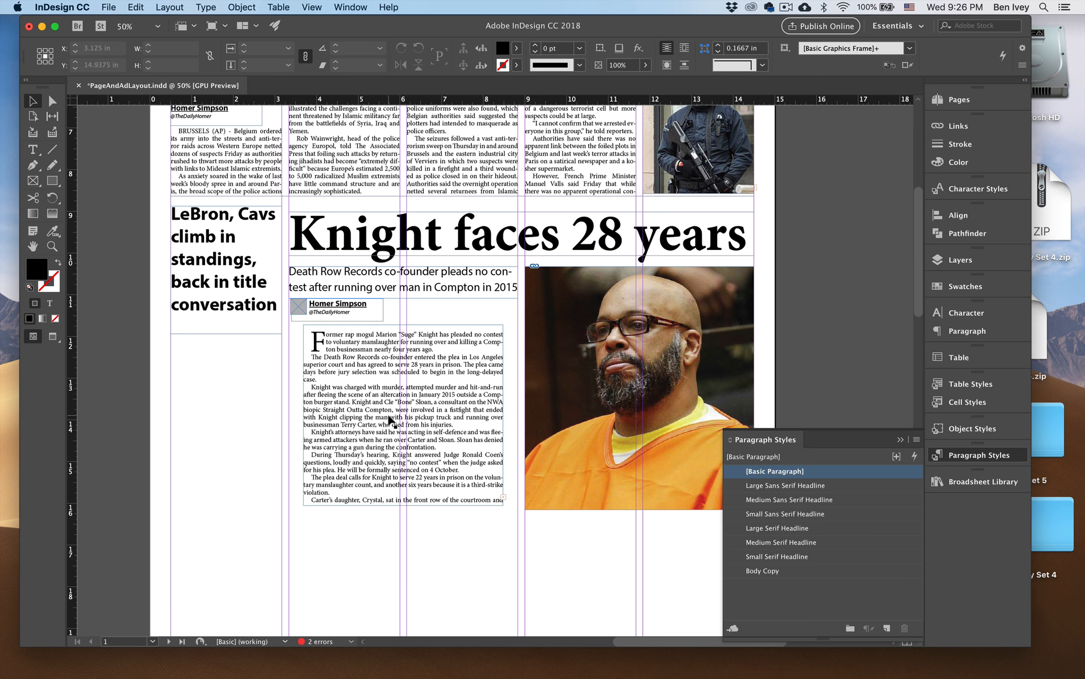
click(298, 248)
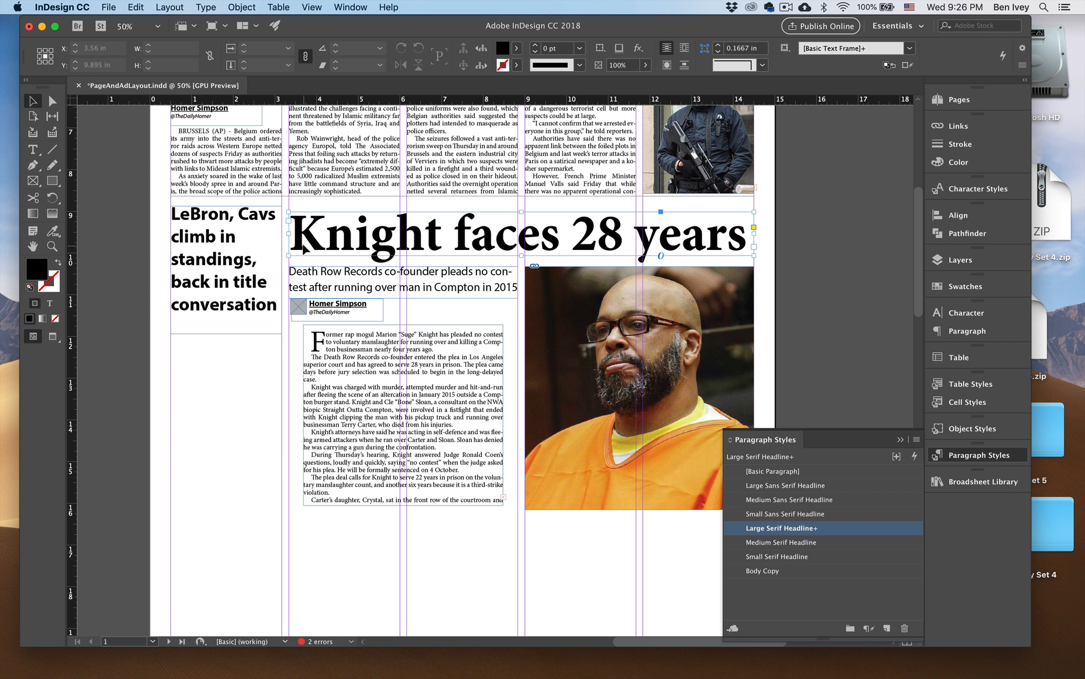
drag(286, 235, 304, 235)
double_click(304, 234)
key(super+a)
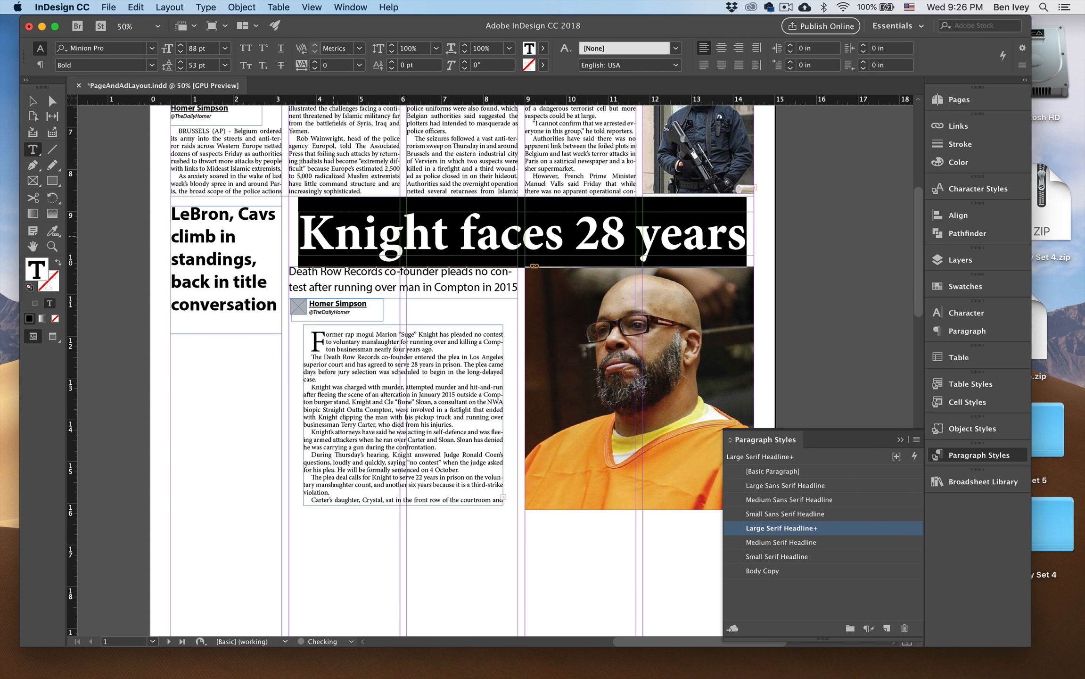
click(32, 101)
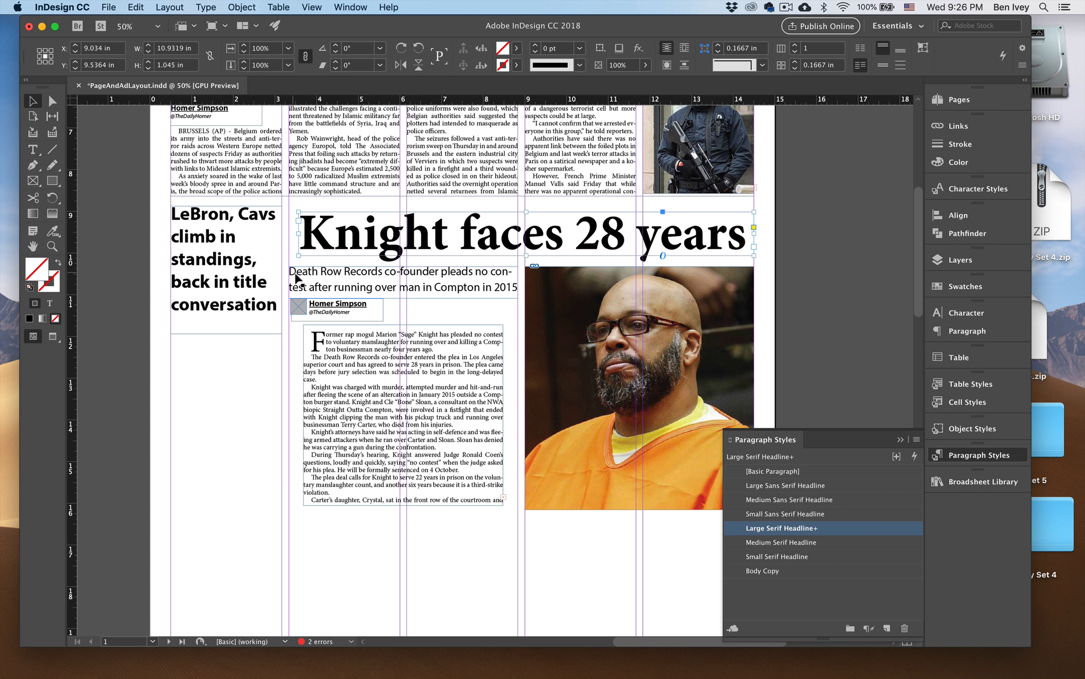
Pull in the Knight deck frame's left edge to line up with the headline and set the deck's type size to 18 pt.
click(289, 290)
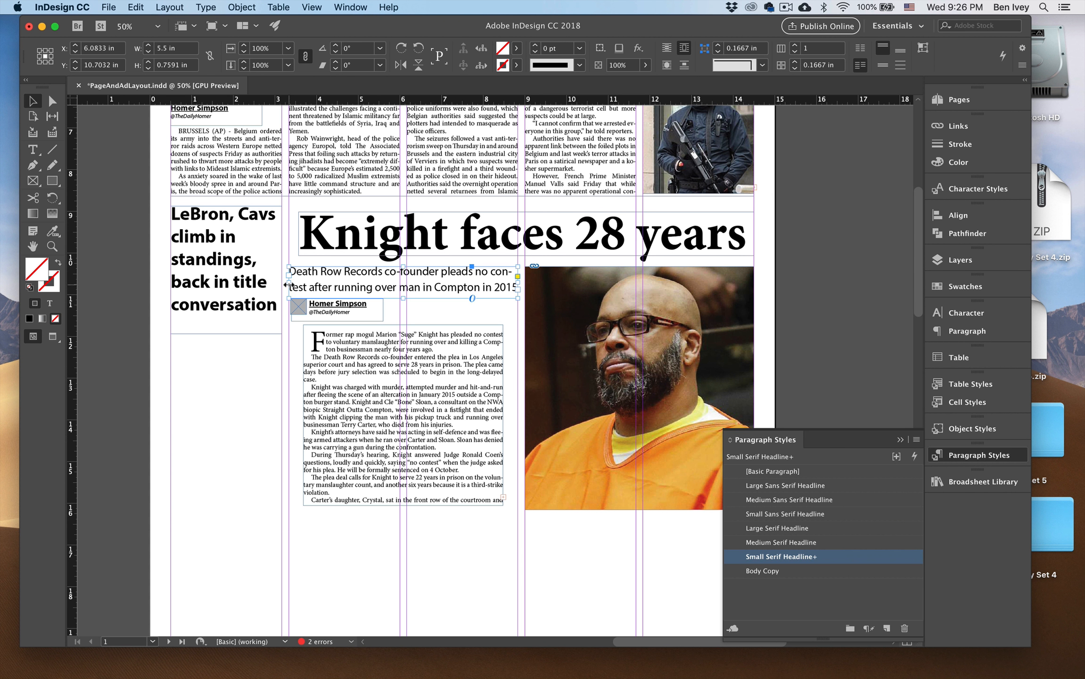
drag(288, 285, 298, 285)
double_click(330, 283)
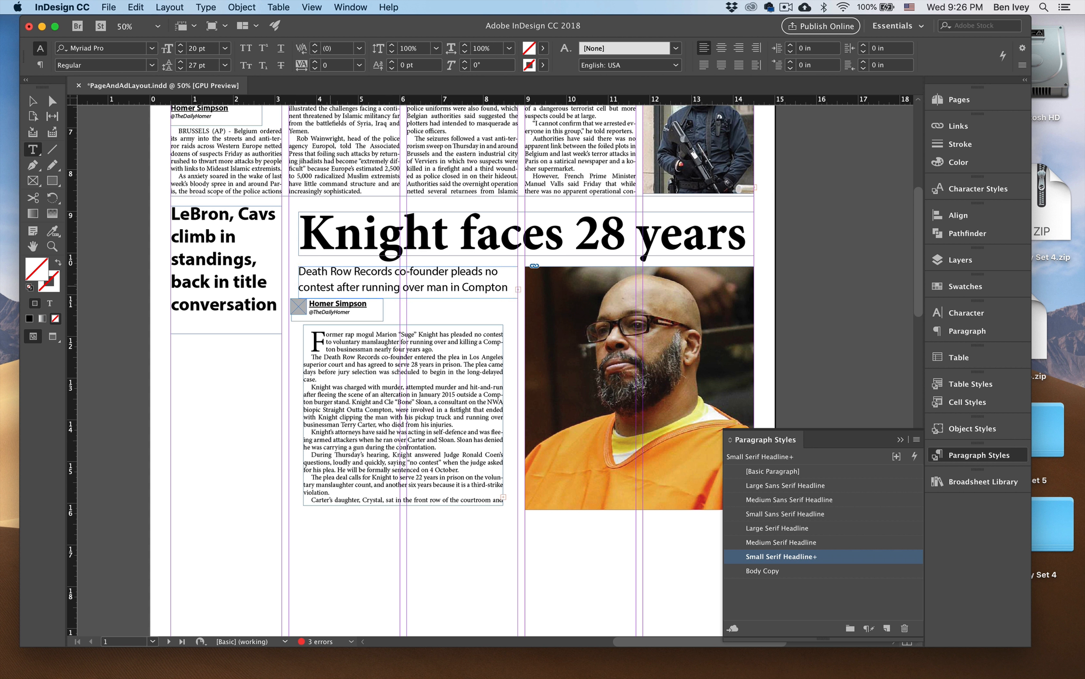
key(super+a)
key(shift+super+comma)
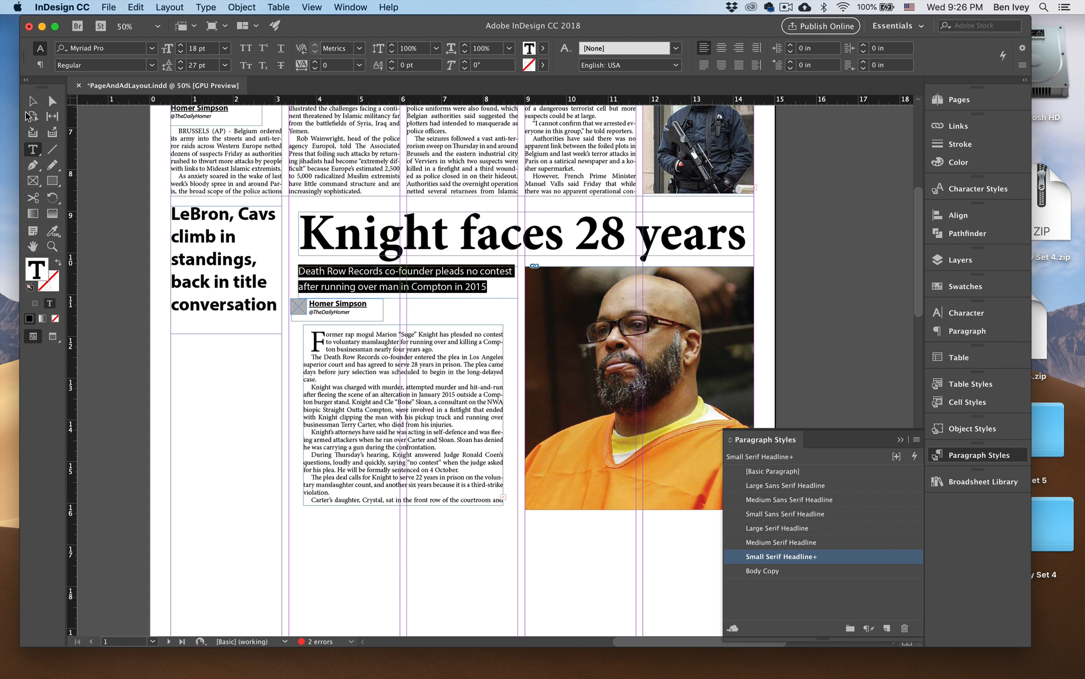
Move the whole Knight byline group right so it lines up with the left edge of the deck.
click(32, 101)
click(293, 314)
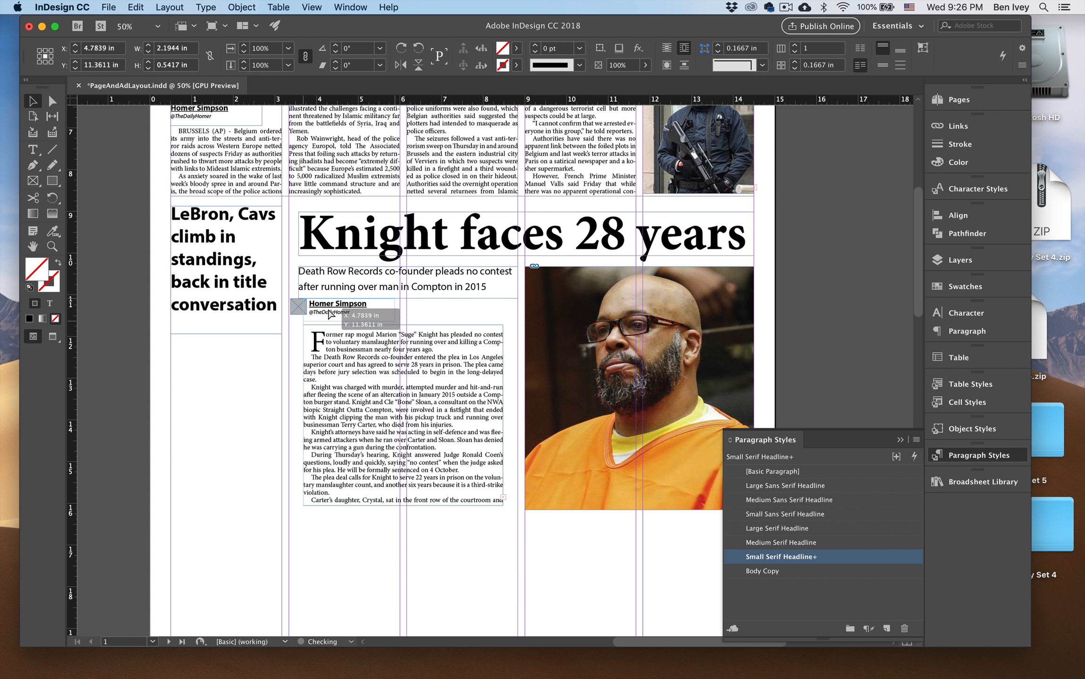
key(super+z)
click(293, 311)
click(281, 309)
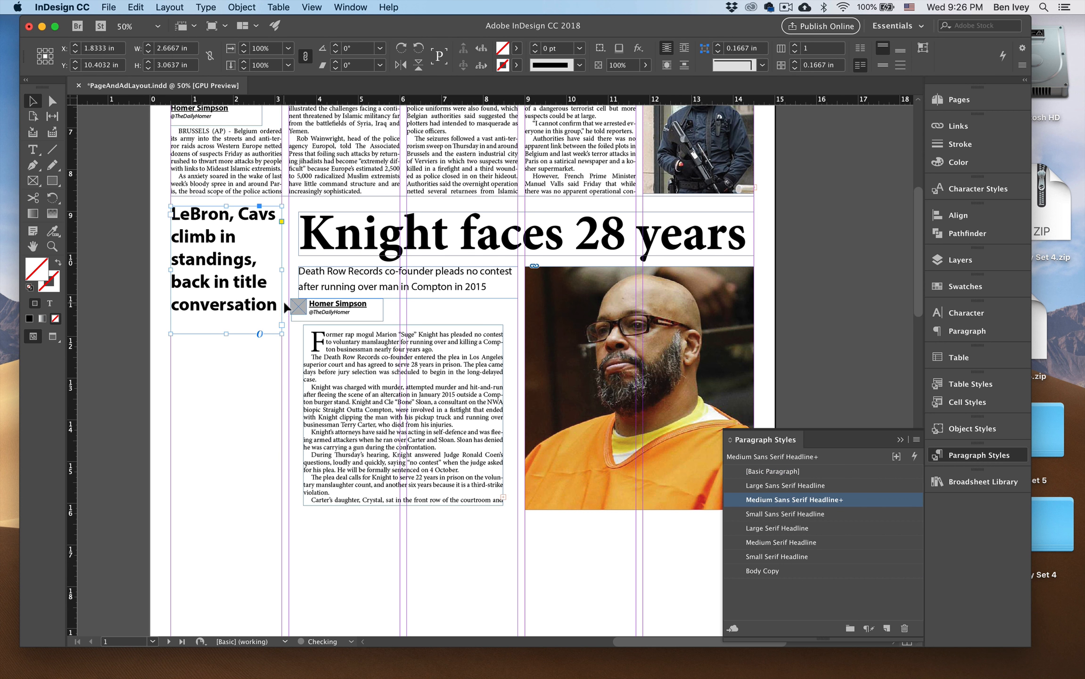
click(284, 303)
click(296, 309)
shift+click(323, 315)
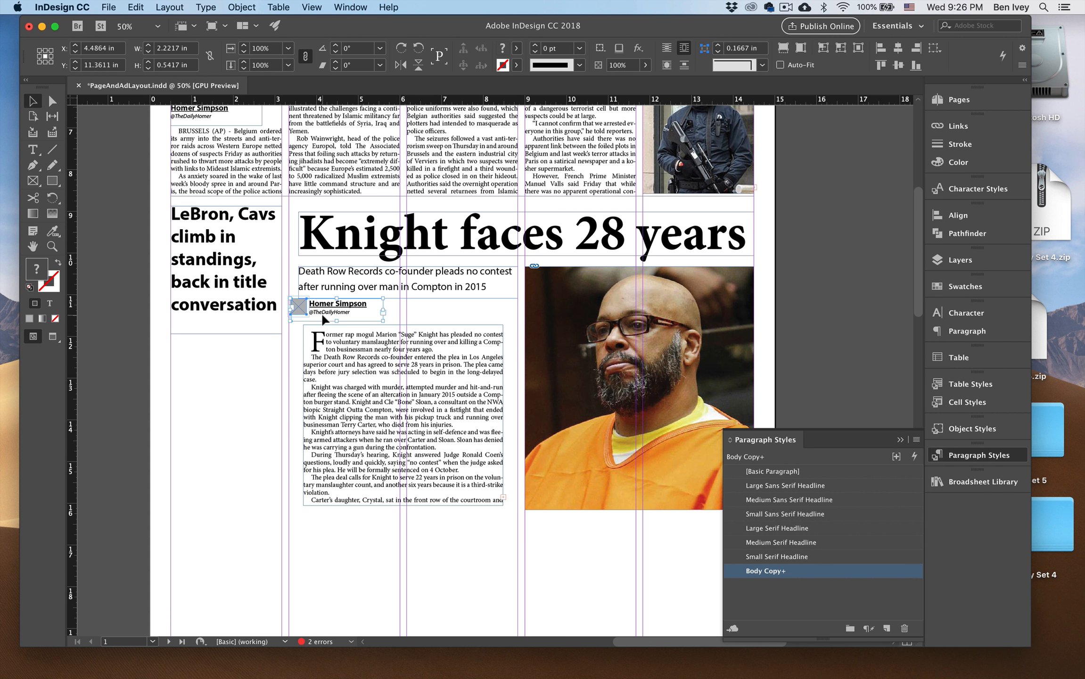
key(shift+Right)
key(Right)
key(Right)
key(Right)
key(Right)
key(Right)
key(Right)
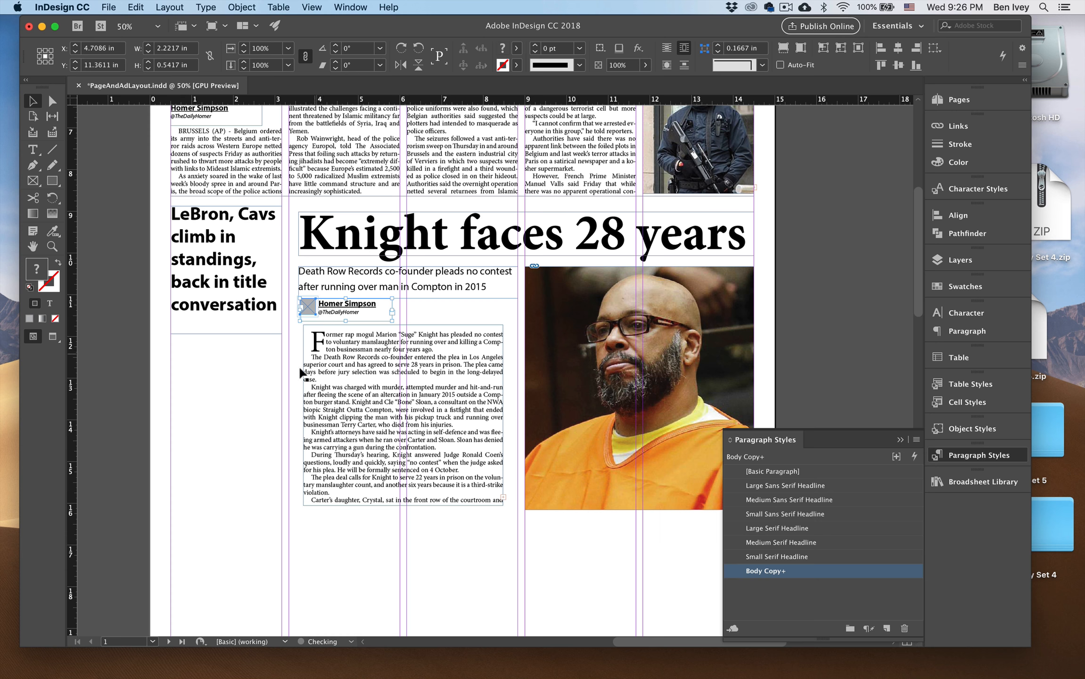
click(290, 369)
key(w)
key(w)
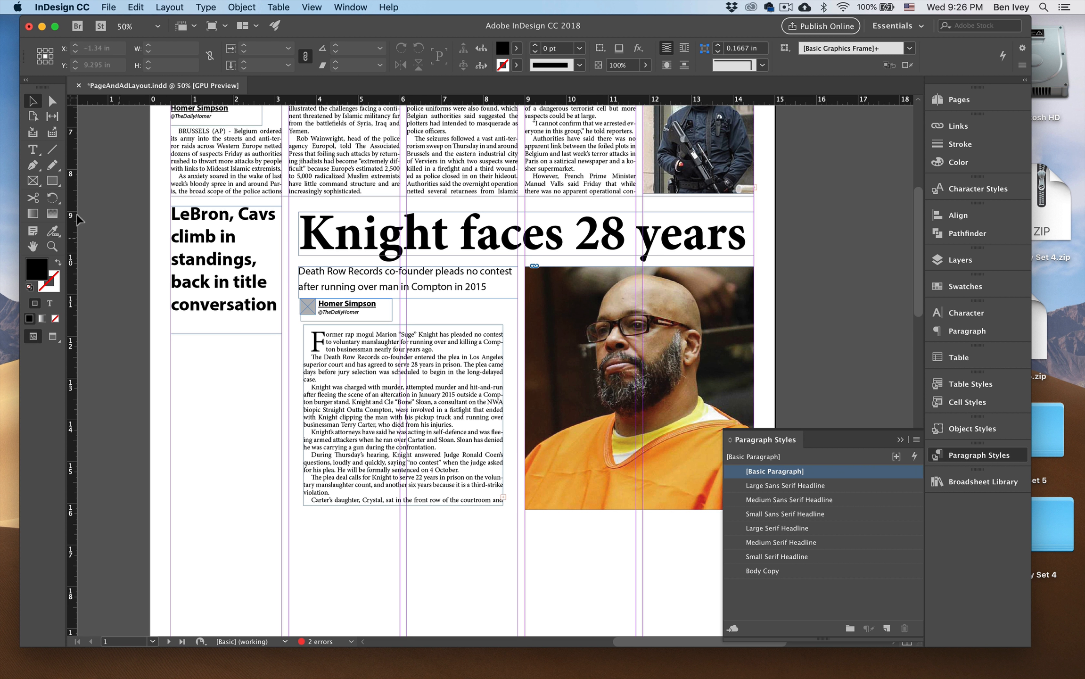
Draw a 1 pt vertical rule about 11.92 in long between the LeBron and Knight stories, ending at the guide above the footer.
click(52, 149)
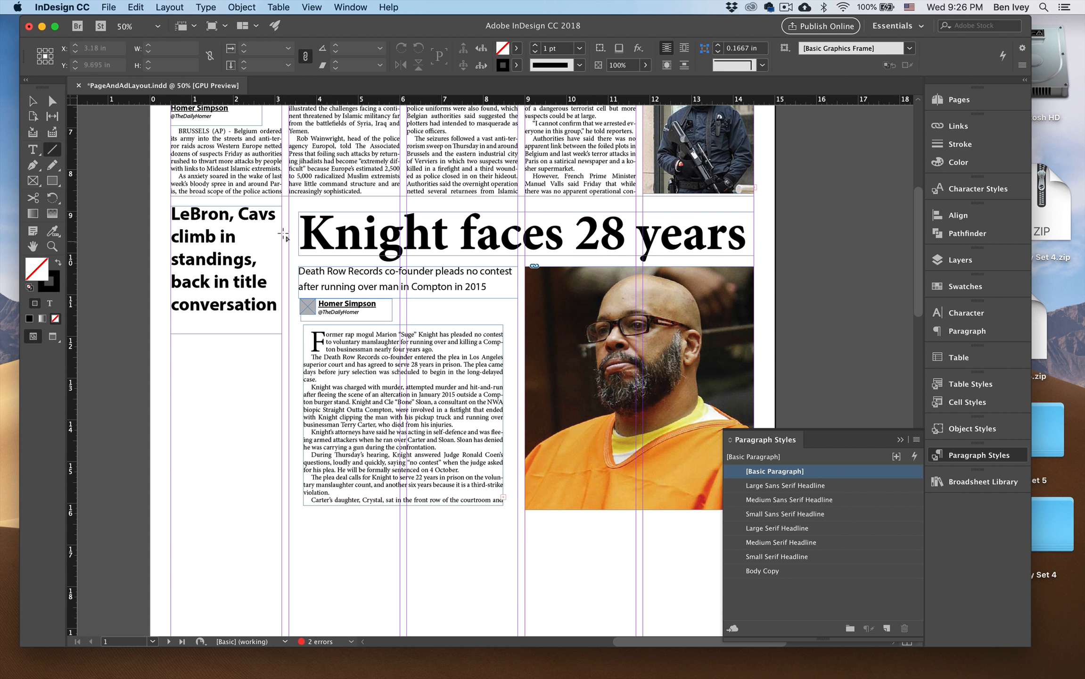
mouse_move(286, 203)
mouse_down()
mouse_move(285, 655)
mouse_move(309, 466)
mouse_move(313, 485)
mouse_up()
click(33, 117)
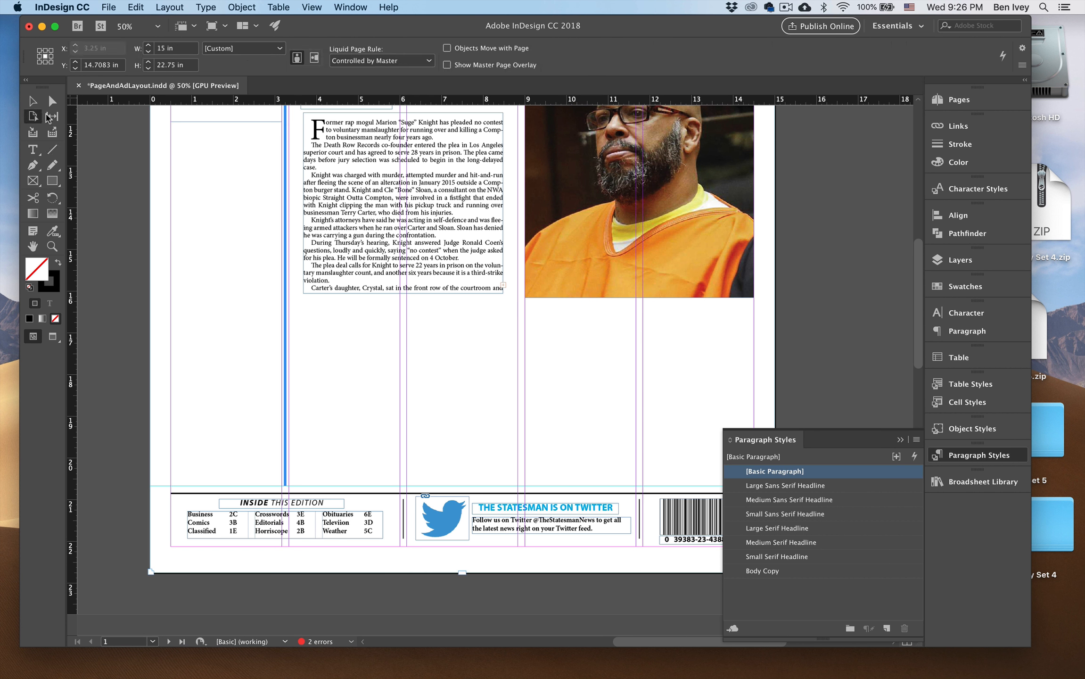
click(33, 101)
click(137, 135)
drag(141, 138, 254, 367)
key(w)
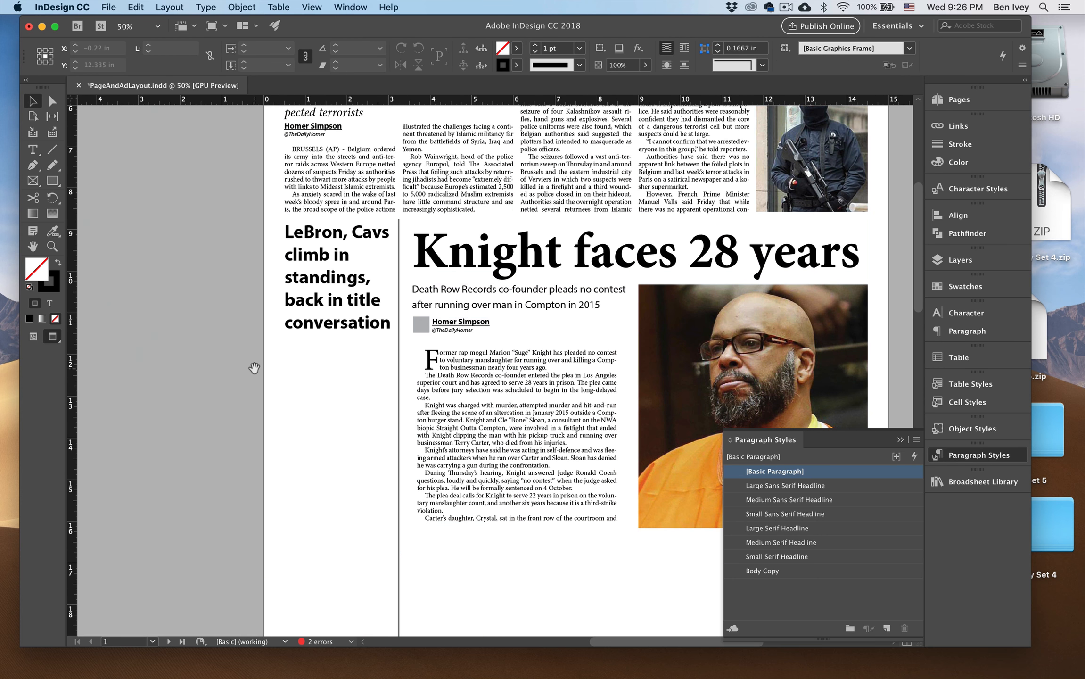
Nudge the vertical rule right to an X position of about 3.32 in.
click(397, 315)
click(401, 314)
click(400, 315)
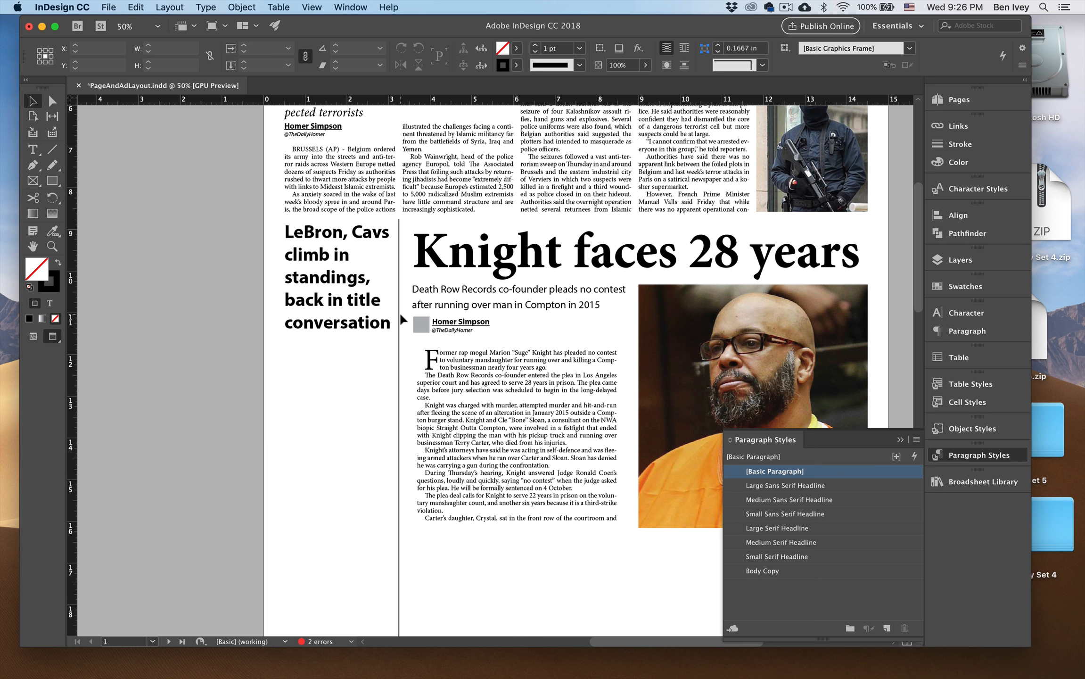
click(399, 318)
key(w)
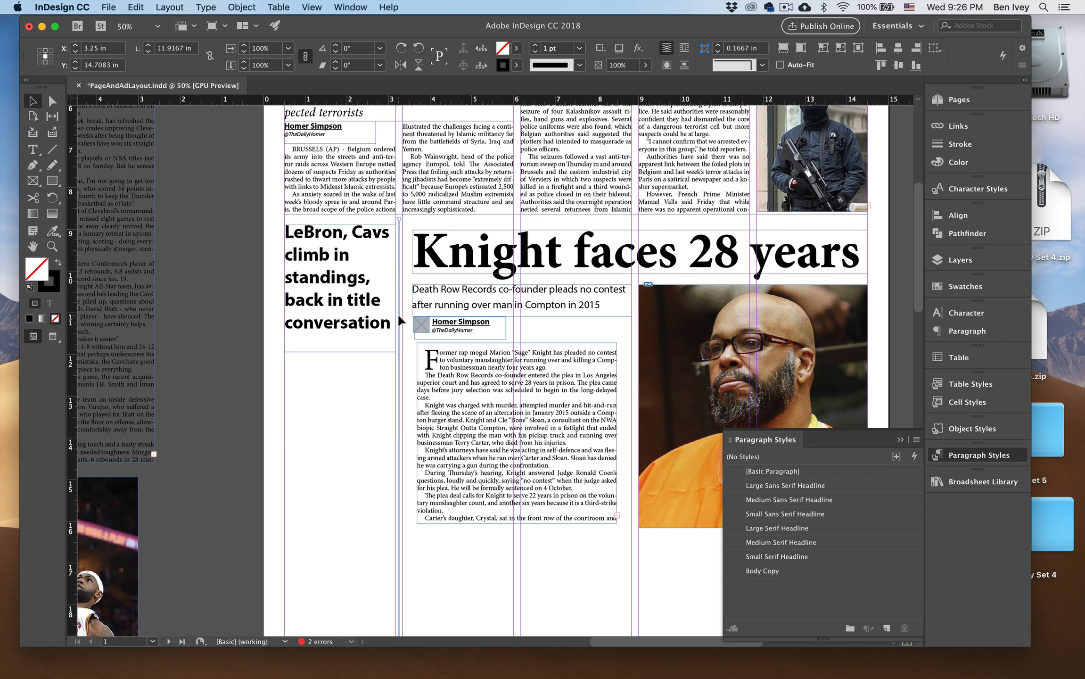
key(w)
Shorten the LeBron headline frame by raising its bottom edge closer to the text.
click(341, 347)
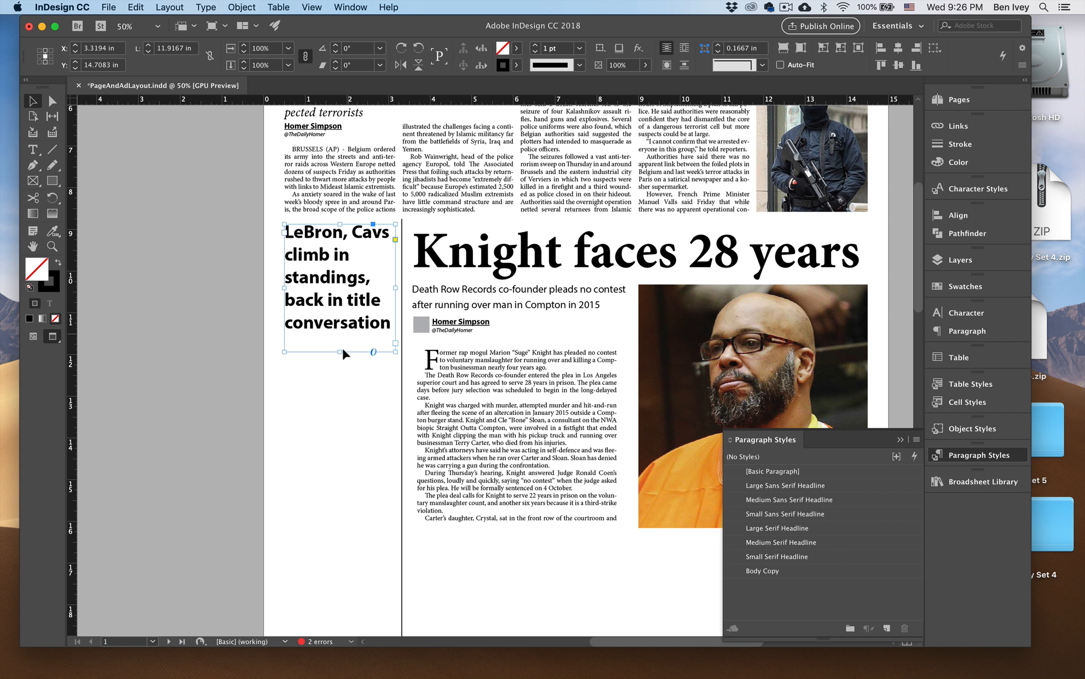
drag(340, 351, 340, 339)
key(w)
Place the LeBron deck directly under its headline and resize its frame to about 2.67 by 2.55 in to fit the column.
click(243, 284)
drag(226, 273, 492, 396)
click(224, 216)
click(438, 255)
drag(438, 254, 495, 541)
scroll(495, 541, down, 5)
scroll(494, 541, right, 3)
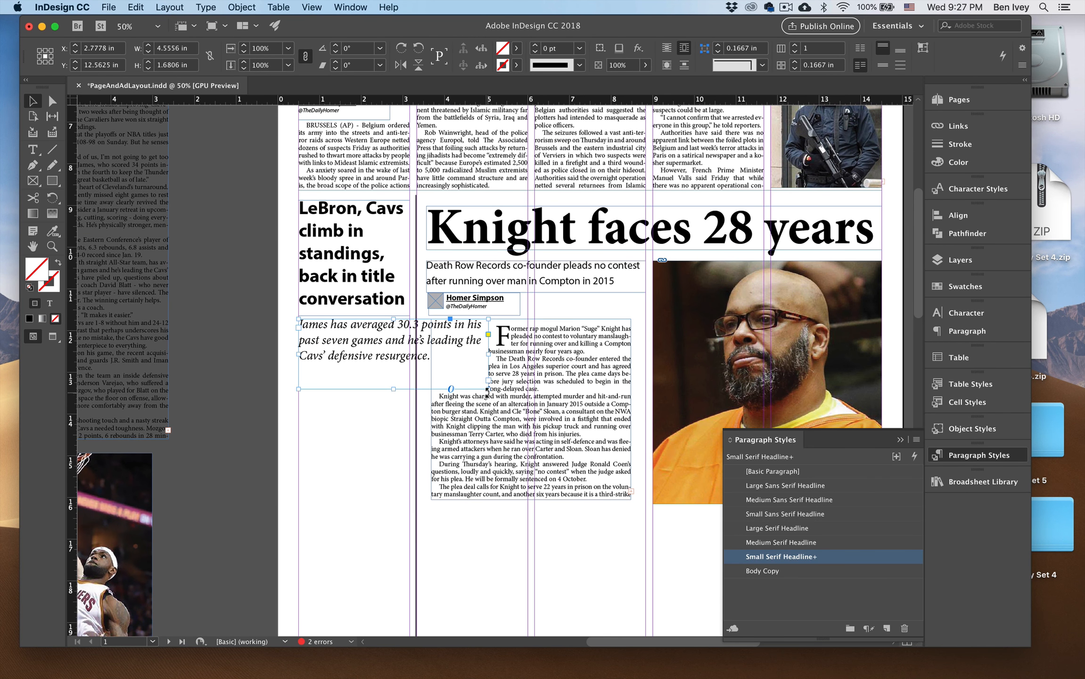
click(471, 401)
drag(471, 400, 408, 425)
key(super+z)
key(t)
key(w)
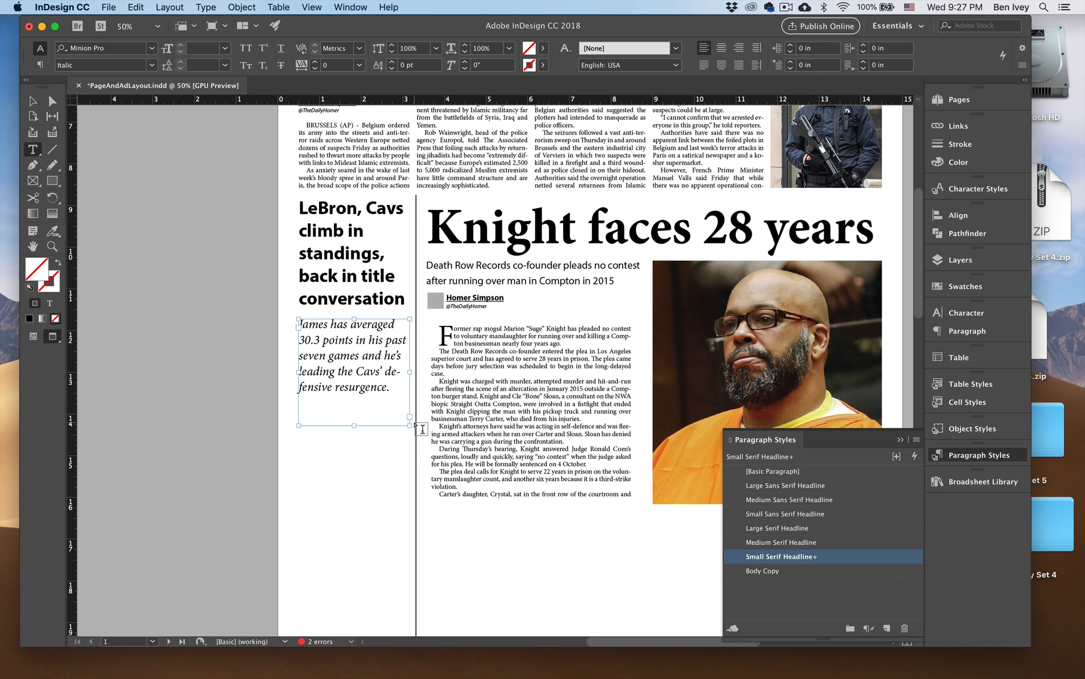
Move the LeBron body text below its deck and resize the frame to about 2.54 by 7.67 in within the first column.
click(33, 100)
click(156, 234)
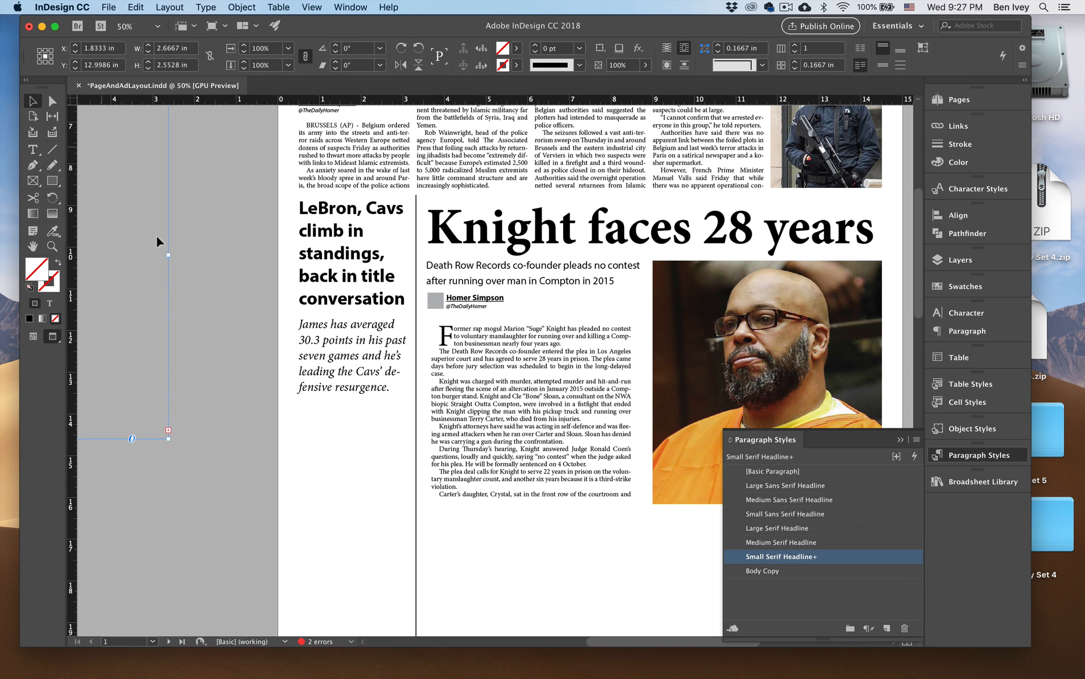
key(w)
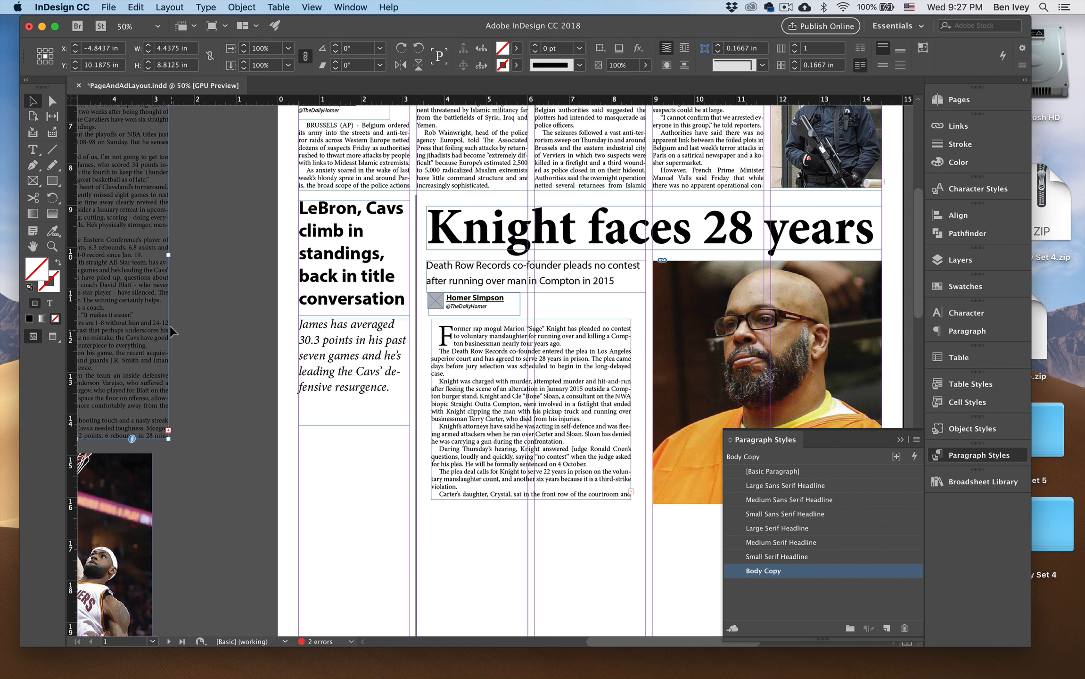
drag(193, 358, 268, 297)
drag(152, 190, 388, 491)
scroll(387, 490, down, 5)
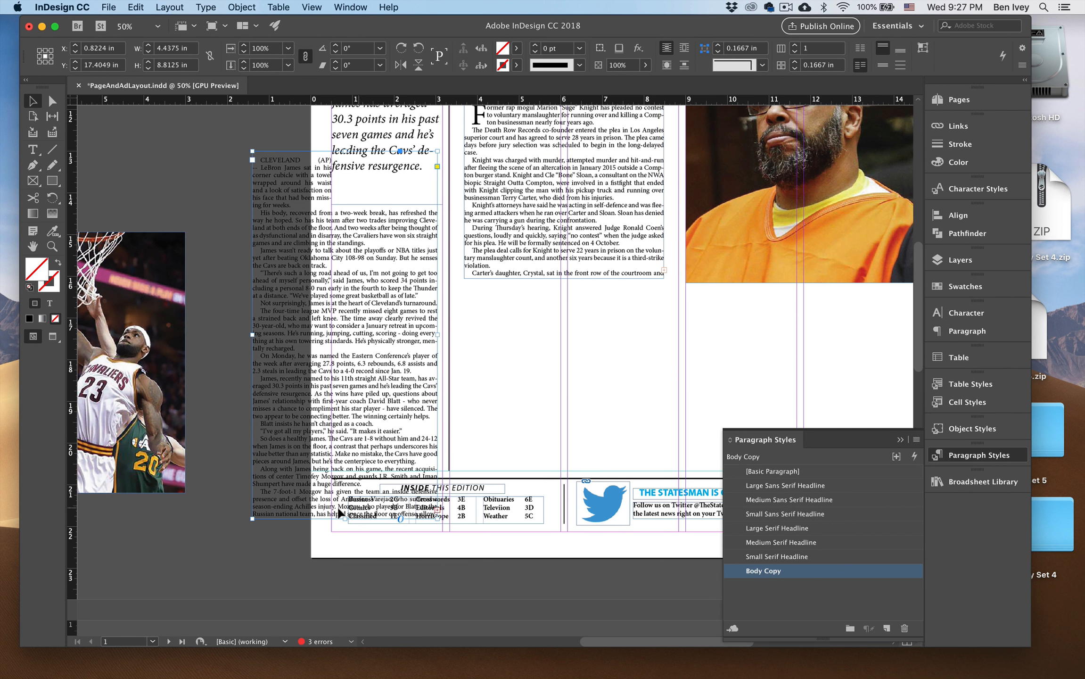
drag(253, 517, 333, 471)
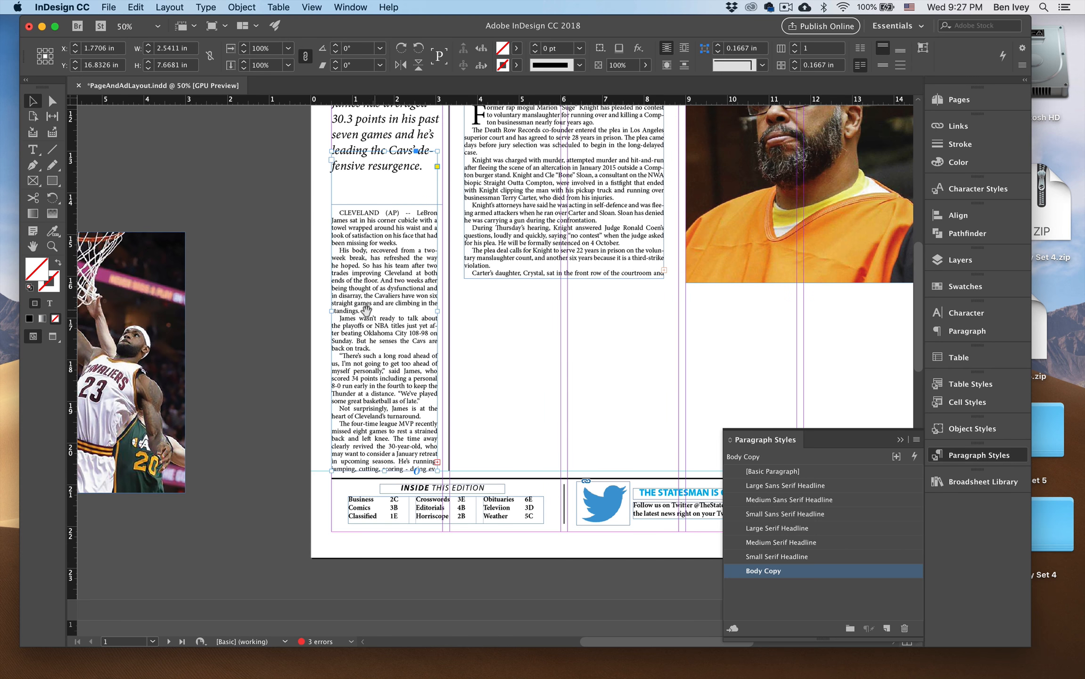
Lower the top edge of the LeBron body text frame to leave room for a byline under the deck.
scroll(351, 301, up, 2)
drag(356, 201, 361, 227)
click(348, 233)
click(649, 403)
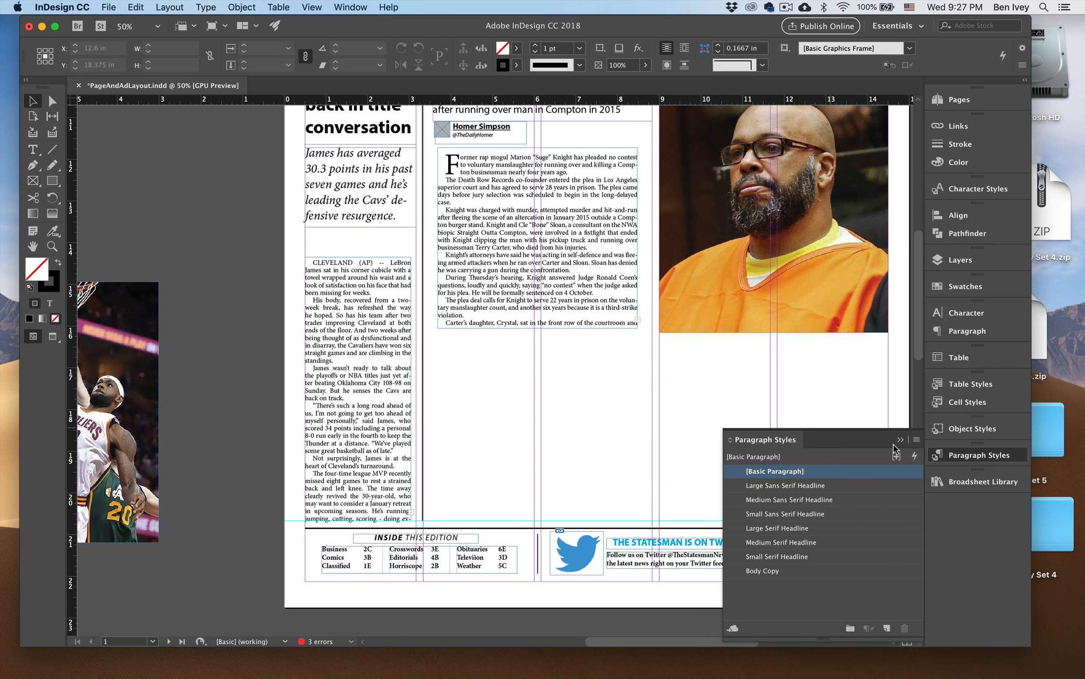
Place the Byline 2 item from the Broadsheet Library between the LeBron deck and body text, and check it in preview.
click(963, 479)
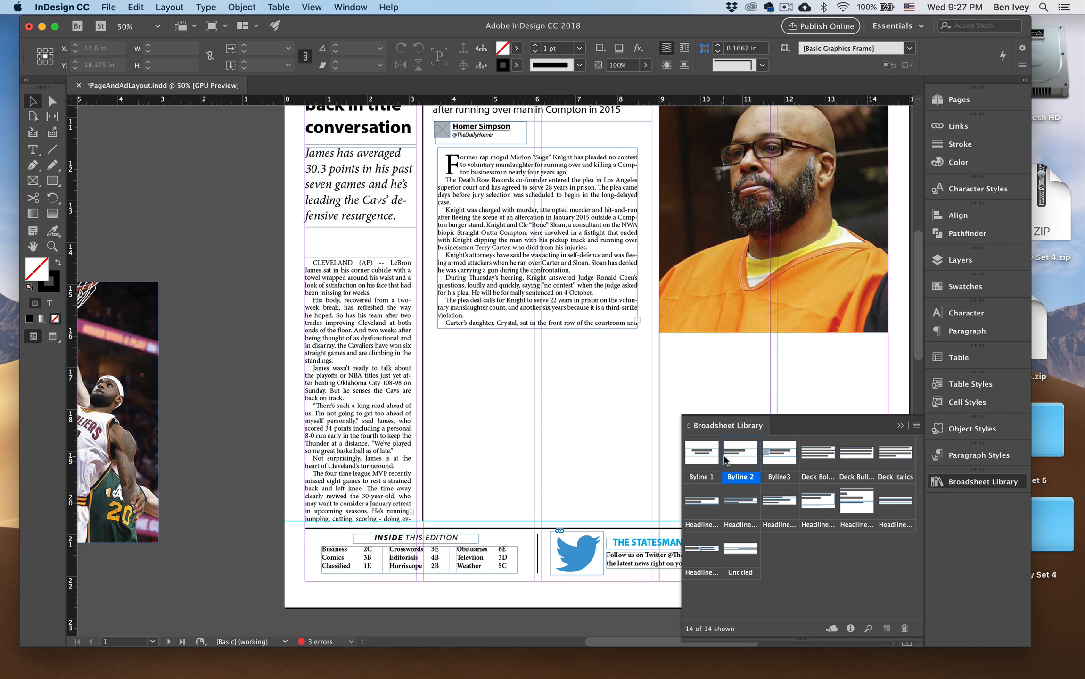
drag(737, 457, 355, 245)
key(super+shift+a)
key(w)
click(356, 257)
click(270, 251)
key(w)
key(w)
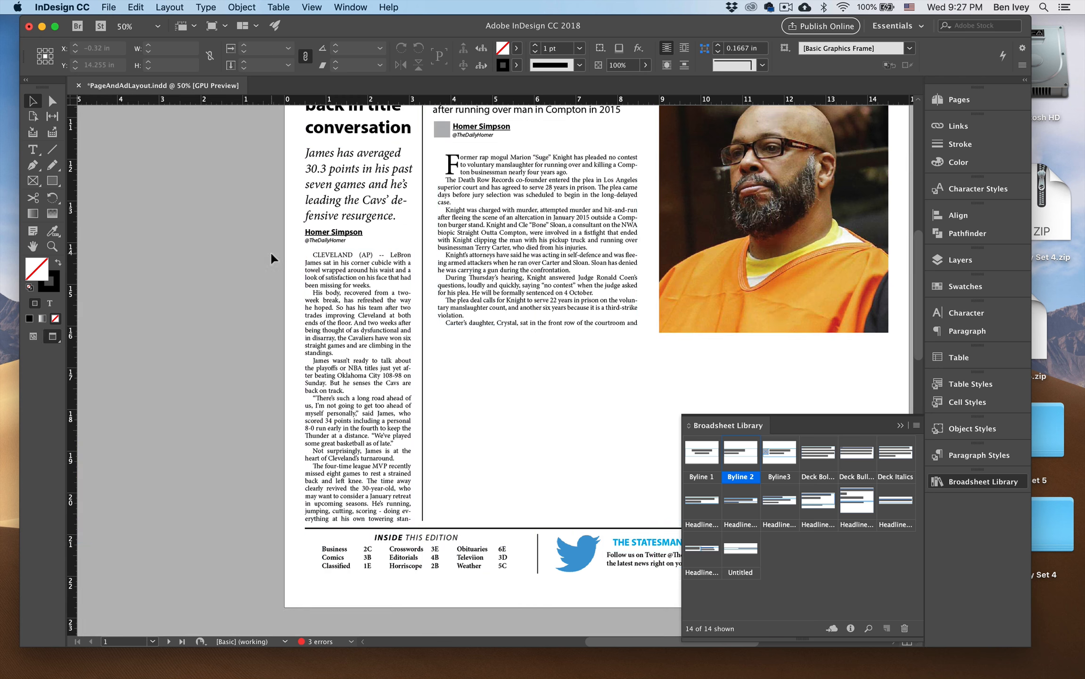
Move the LeBron photo to the foot of the LeBron column and scale it to about 2.53 by 3.97 in.
key(super+0)
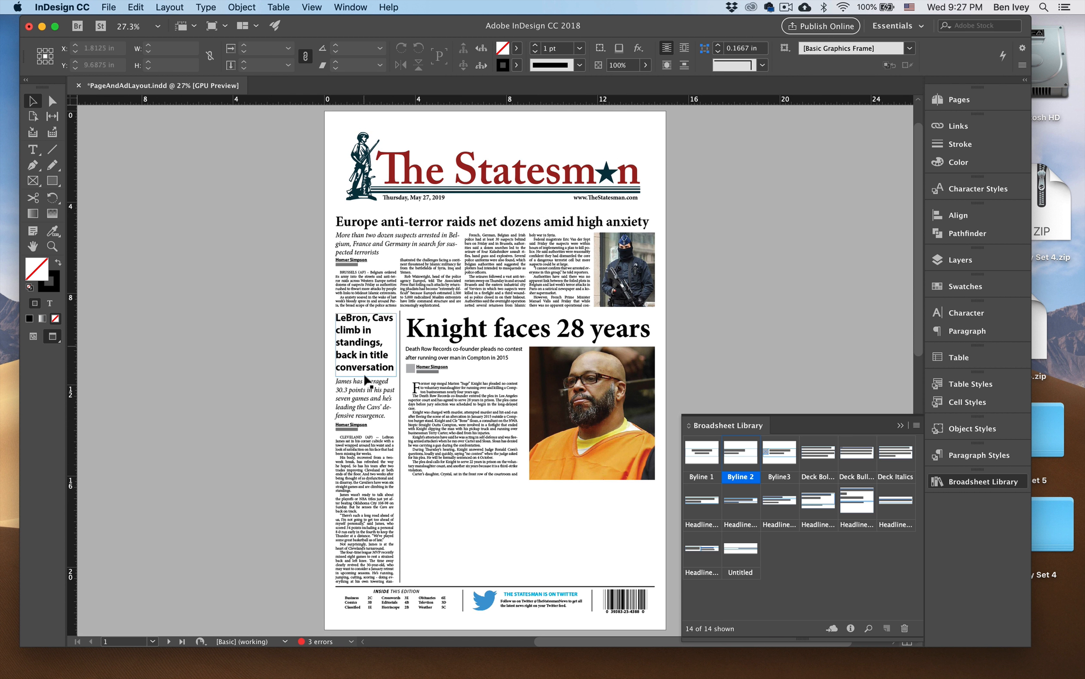
key(w)
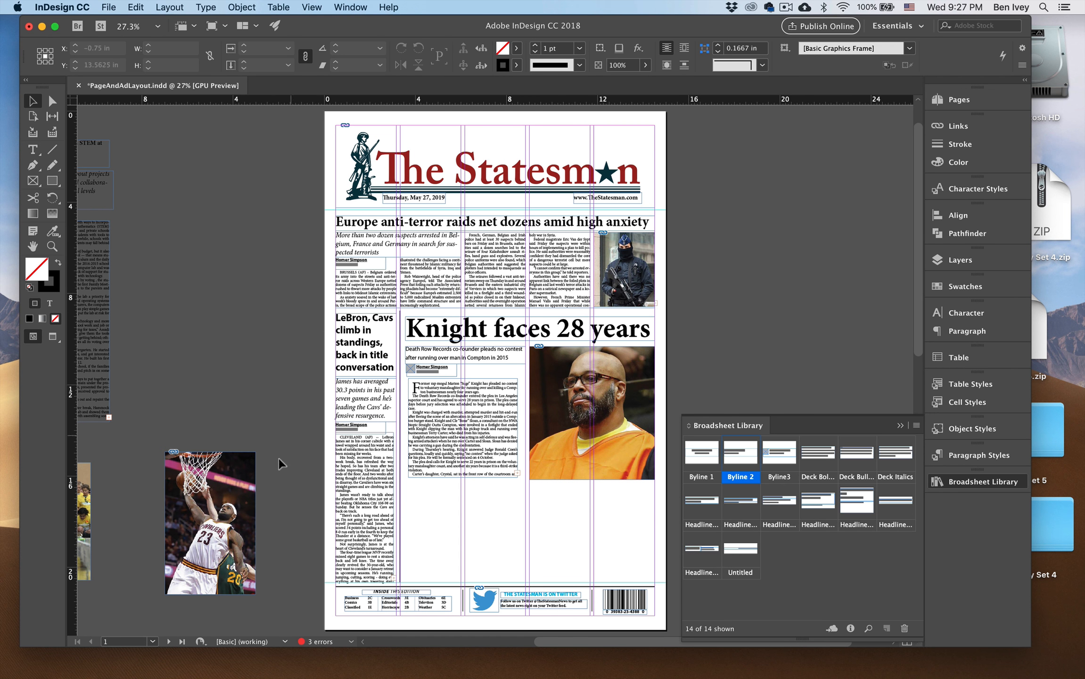
drag(227, 492, 389, 476)
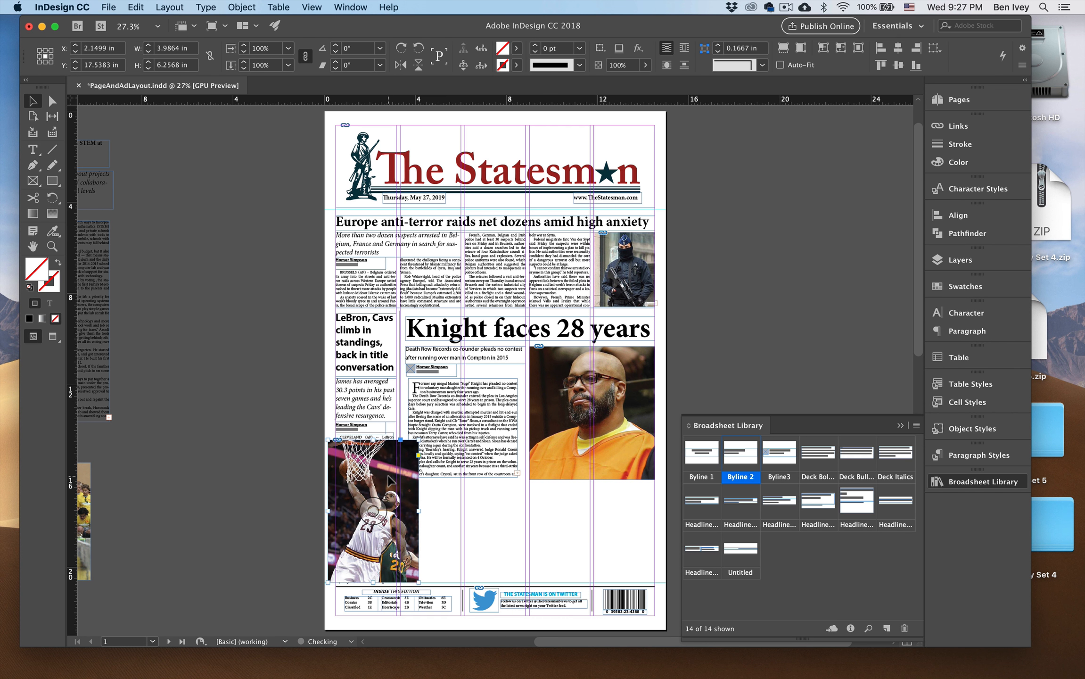
key(super+equal)
key(super+equal)
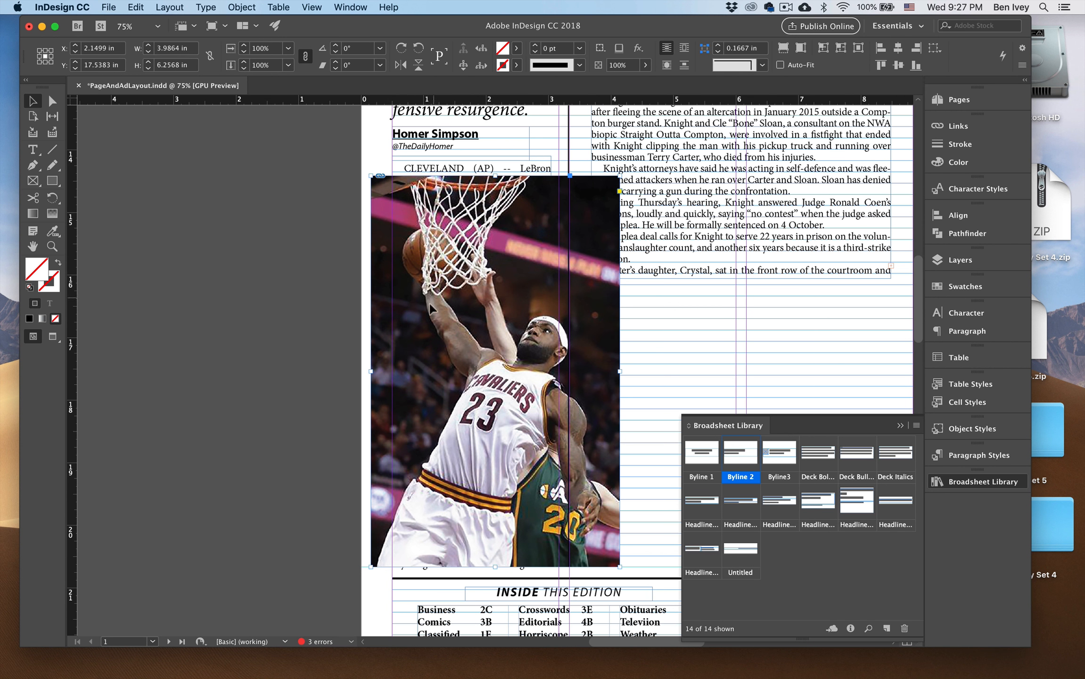
drag(620, 176, 540, 289)
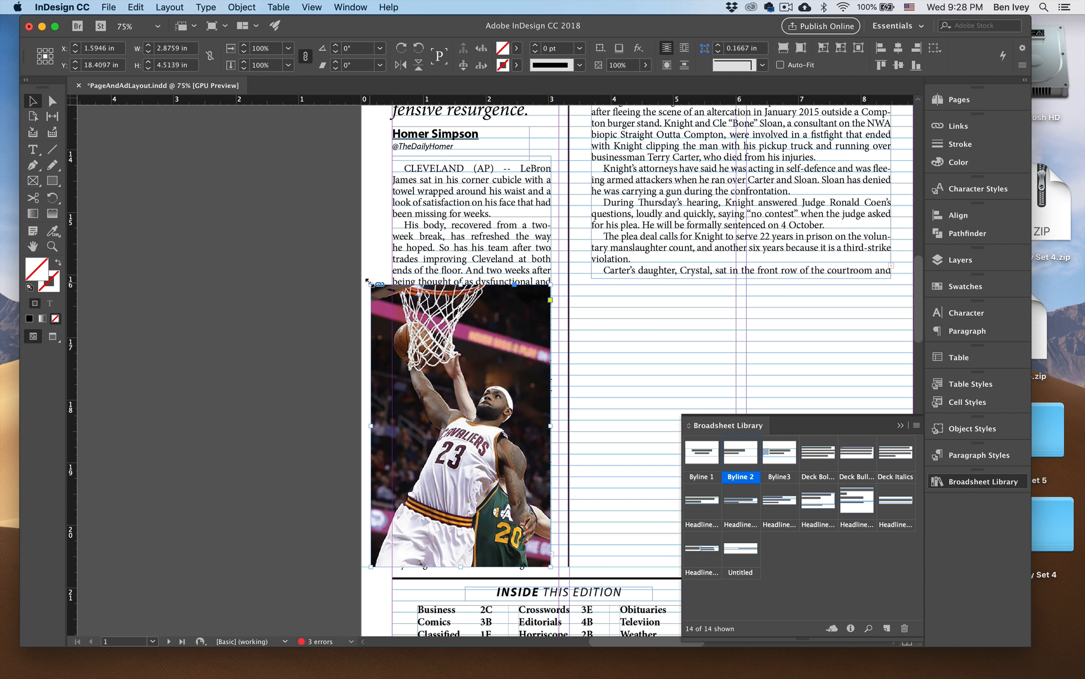
drag(370, 284, 401, 319)
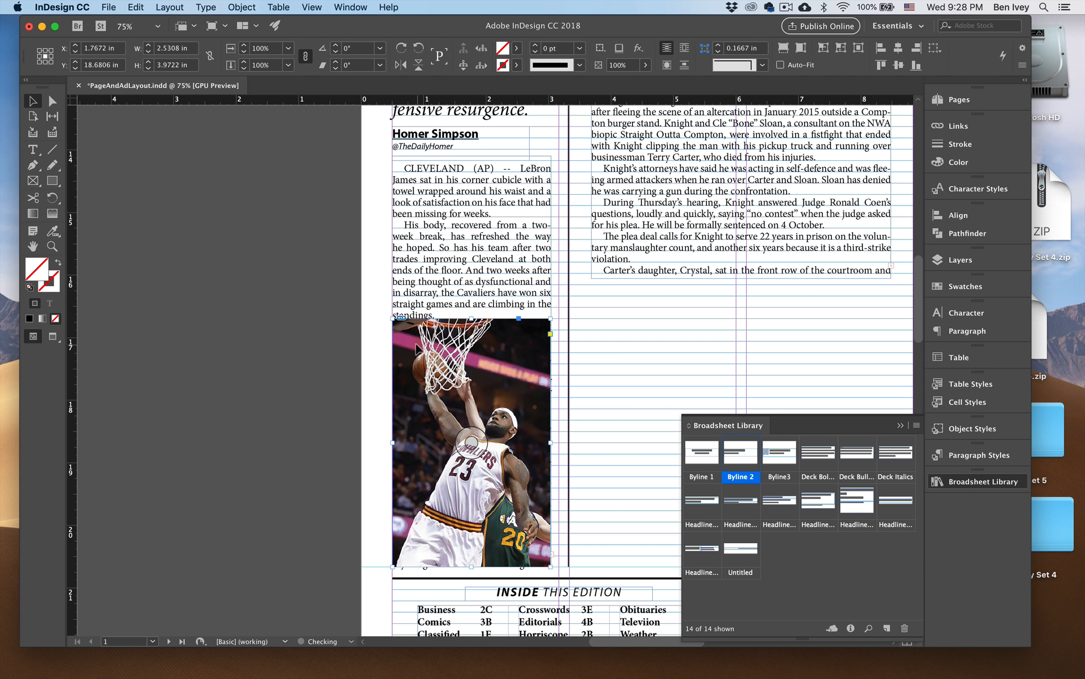
Apply text wrap around the bounding box of the LeBron photo.
click(684, 50)
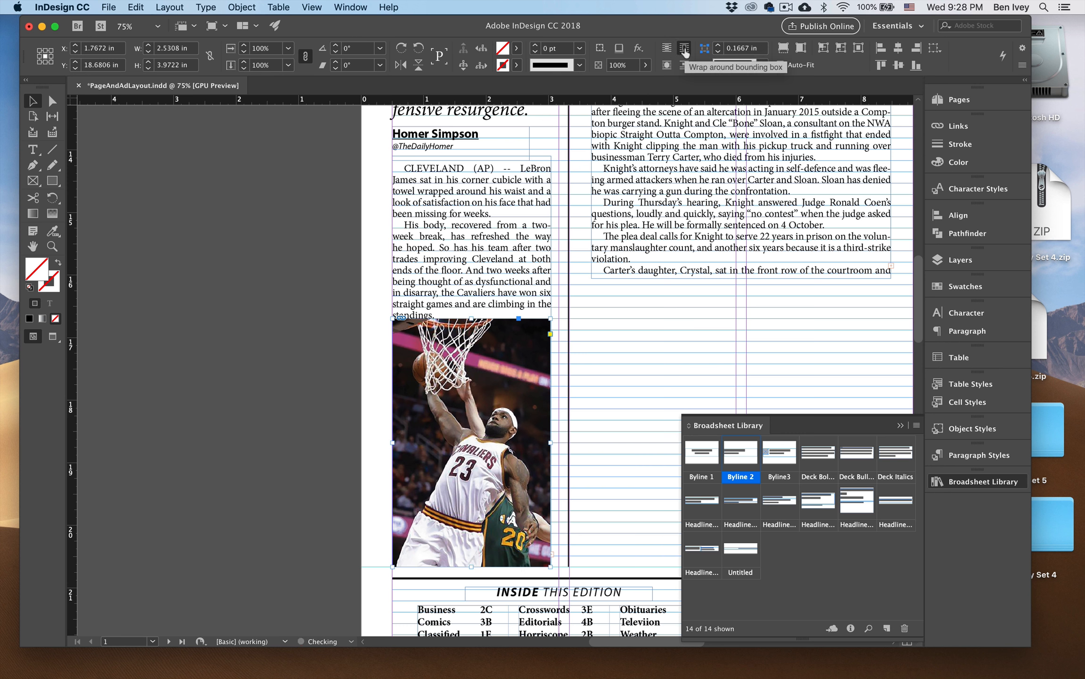
click(335, 314)
drag(334, 306, 269, 371)
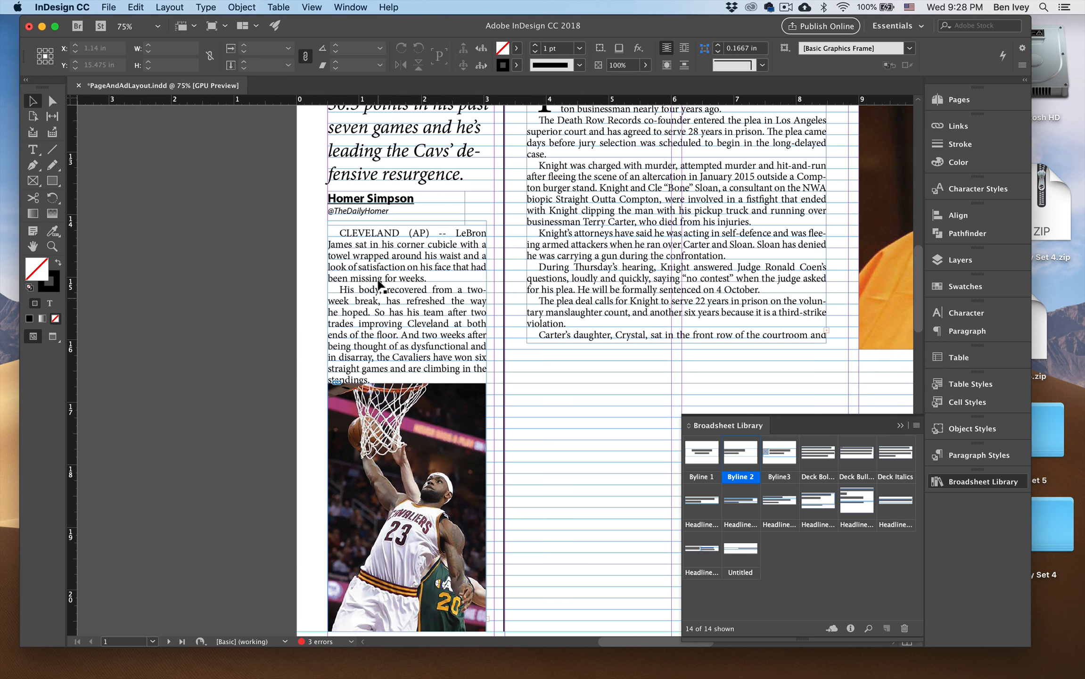
Crop the LeBron photo from the bottom to a height of 3.25 in so the body text continues beneath it.
click(405, 393)
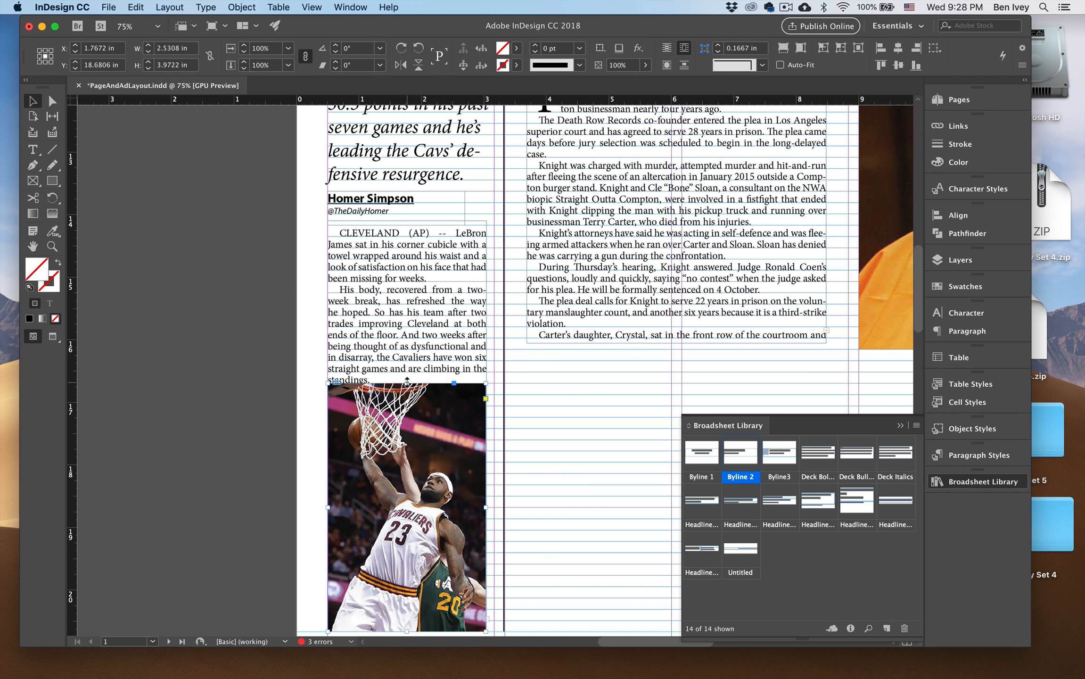
scroll(417, 542, down, 1)
scroll(412, 544, down, 1)
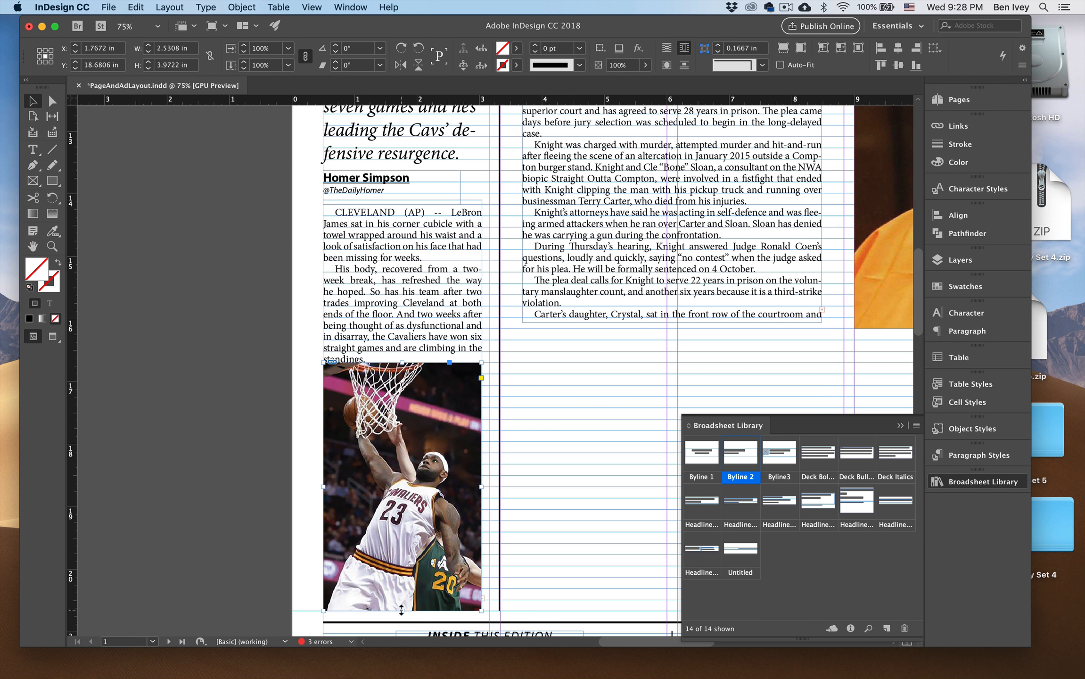
drag(401, 610, 401, 565)
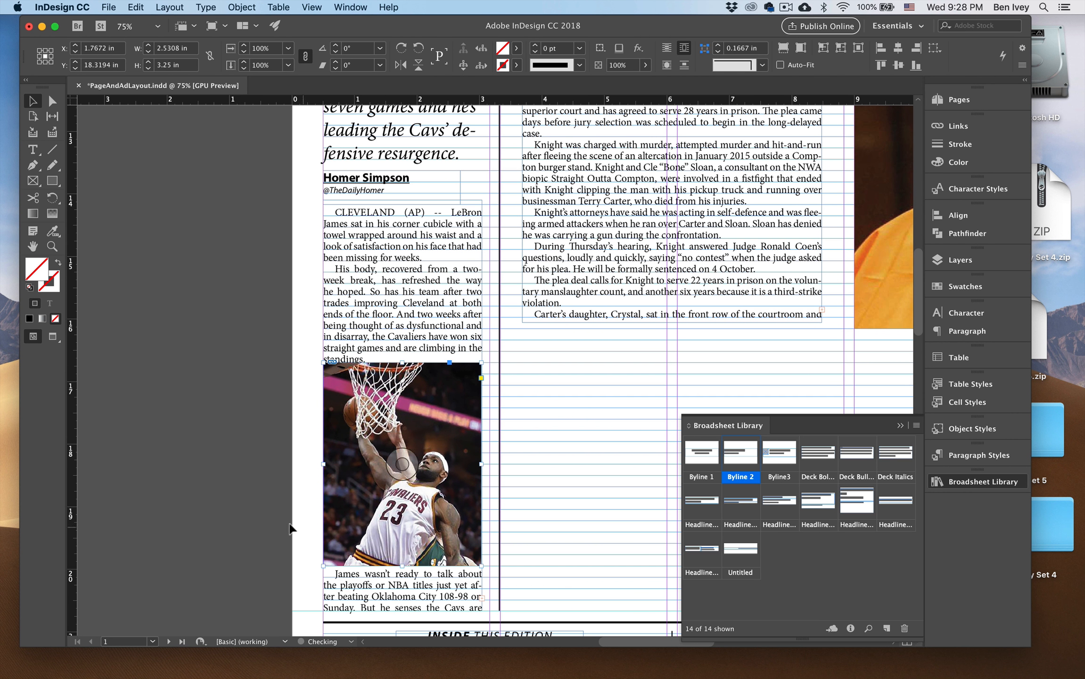
click(288, 528)
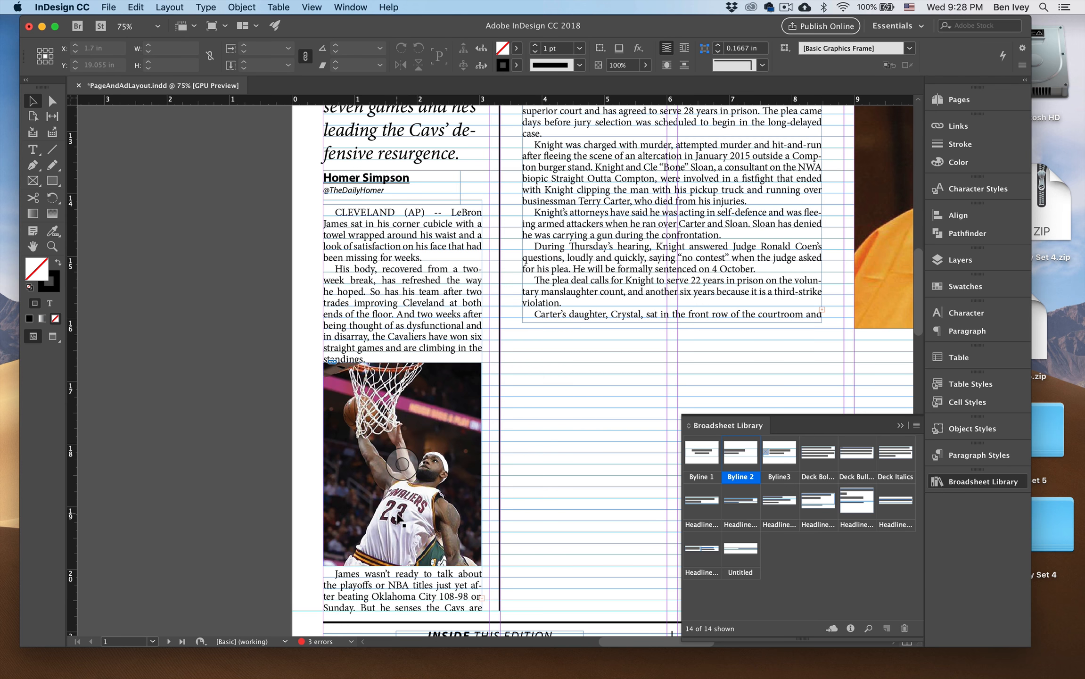
Move the LeBron photo to the foot of its column, enlarge the image inside its frame to about 2.94 by 4.63 in and nudge it down.
drag(398, 517, 401, 560)
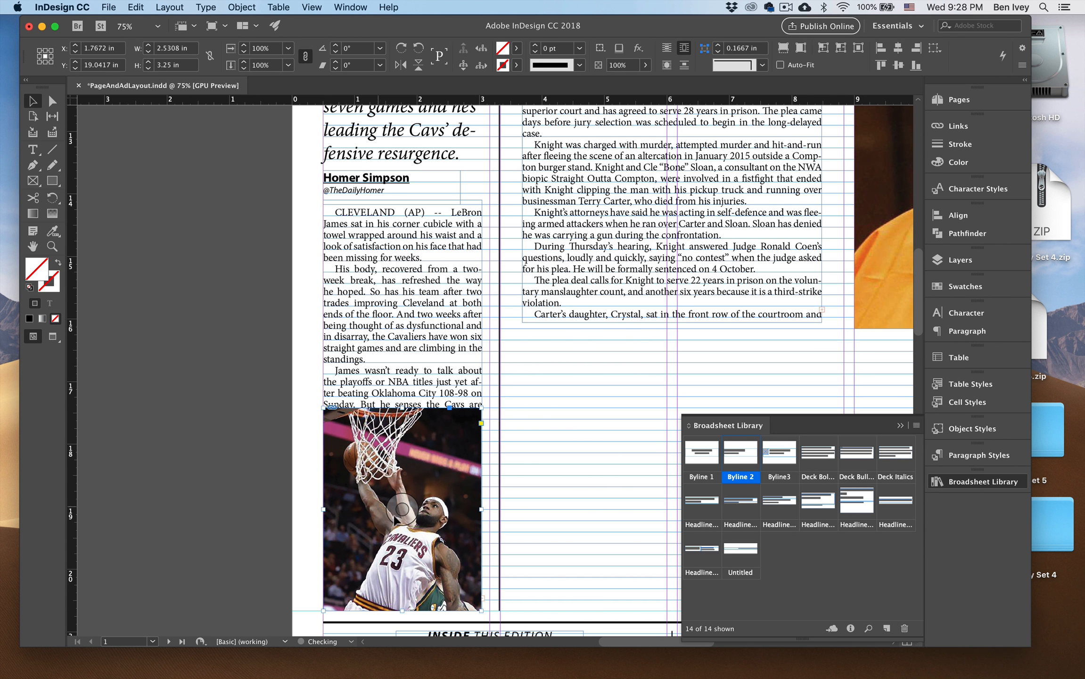
click(400, 513)
drag(321, 405, 296, 379)
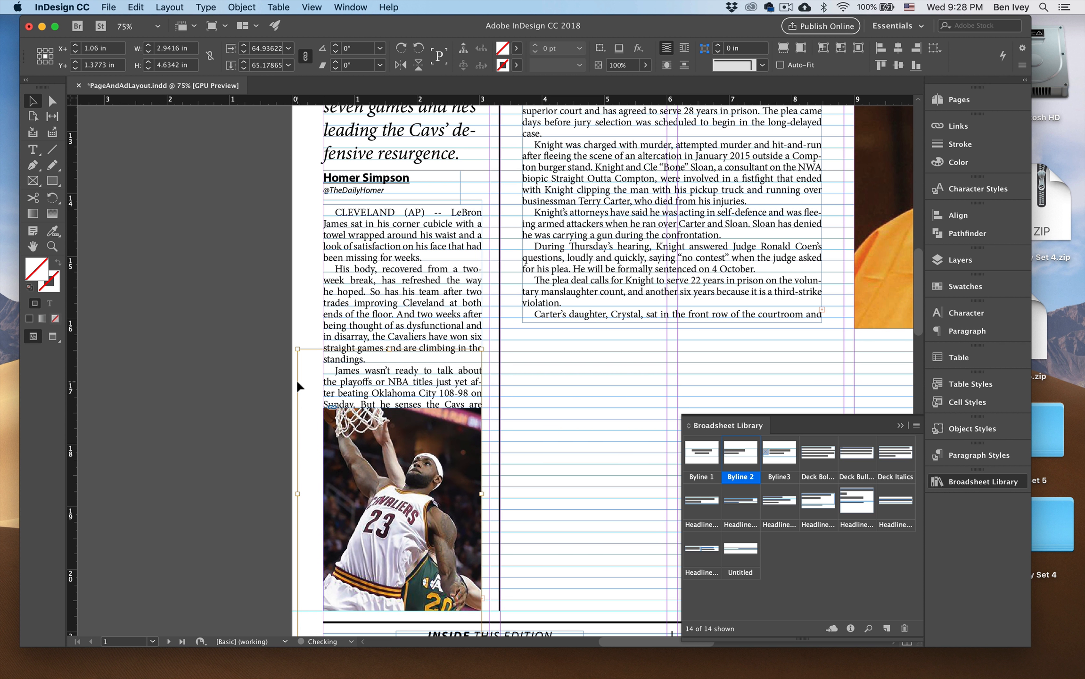
key(shift+Down)
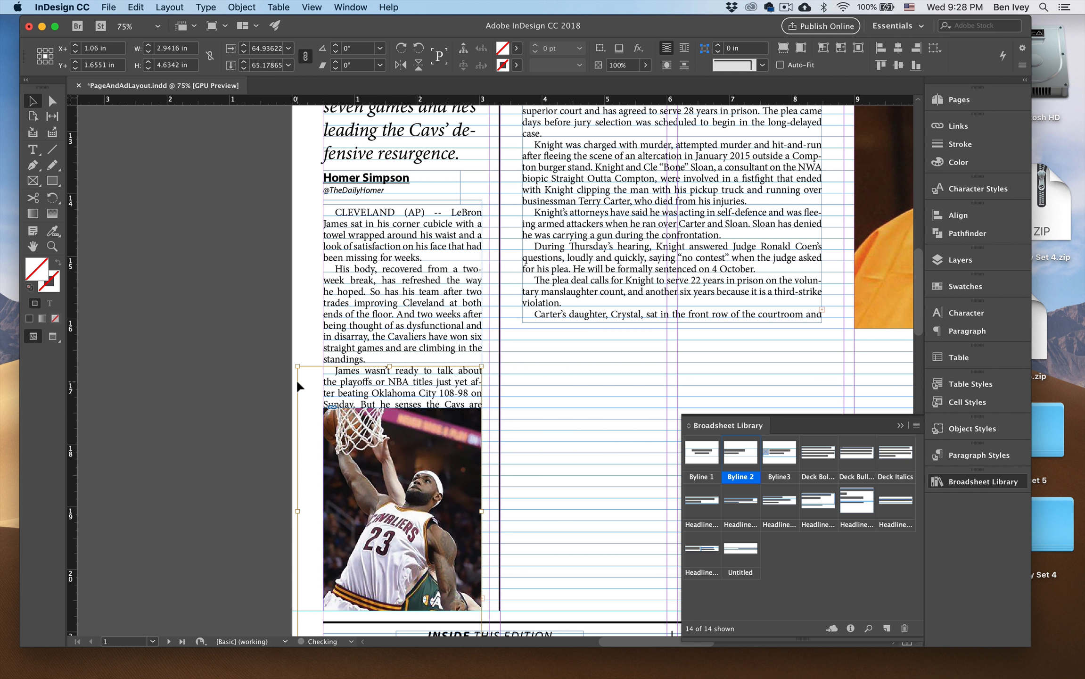
click(239, 392)
Add a small top offset to the LeBron photo's text wrap and check the column in preview mode.
key(super+minus)
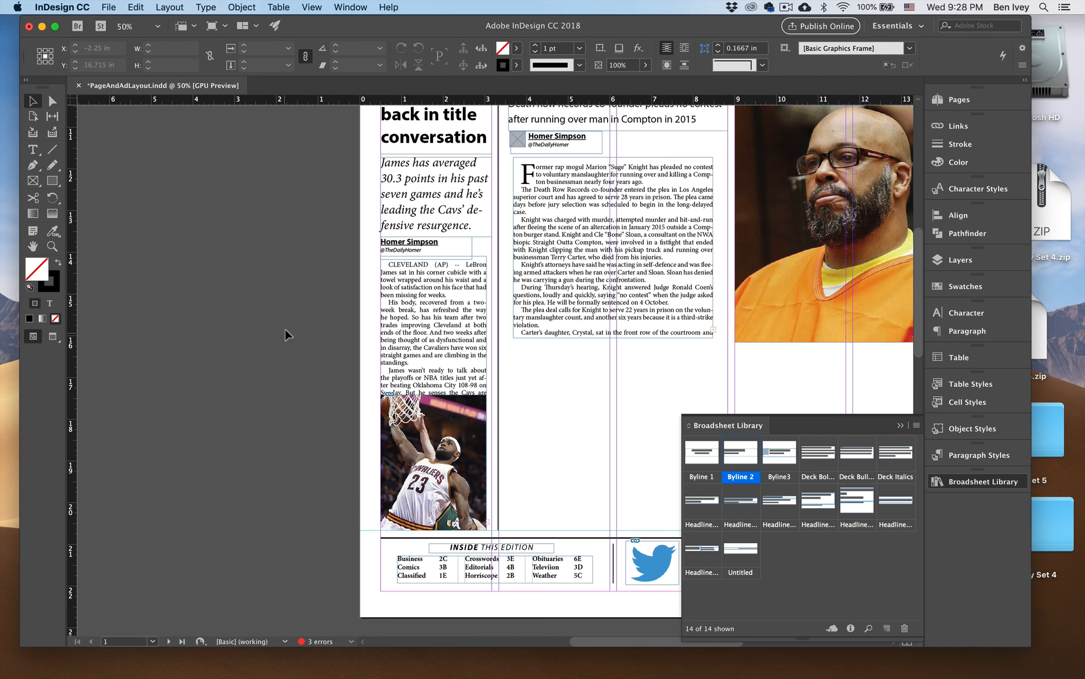
scroll(285, 329, up, 3)
scroll(285, 329, right, 6)
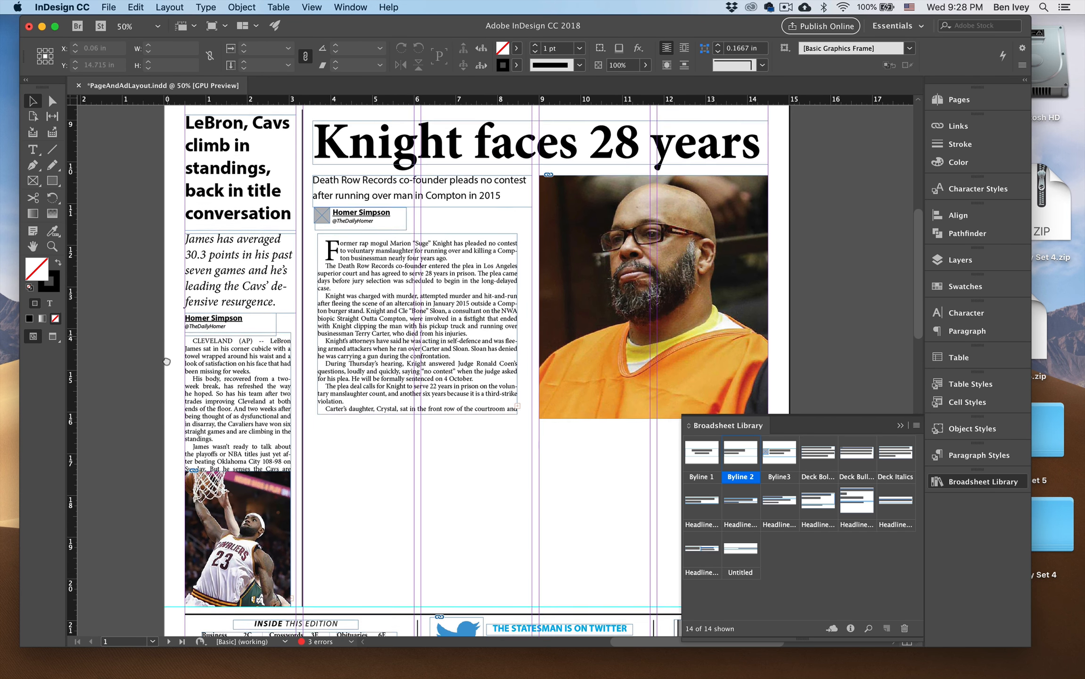
drag(167, 362, 172, 353)
click(249, 500)
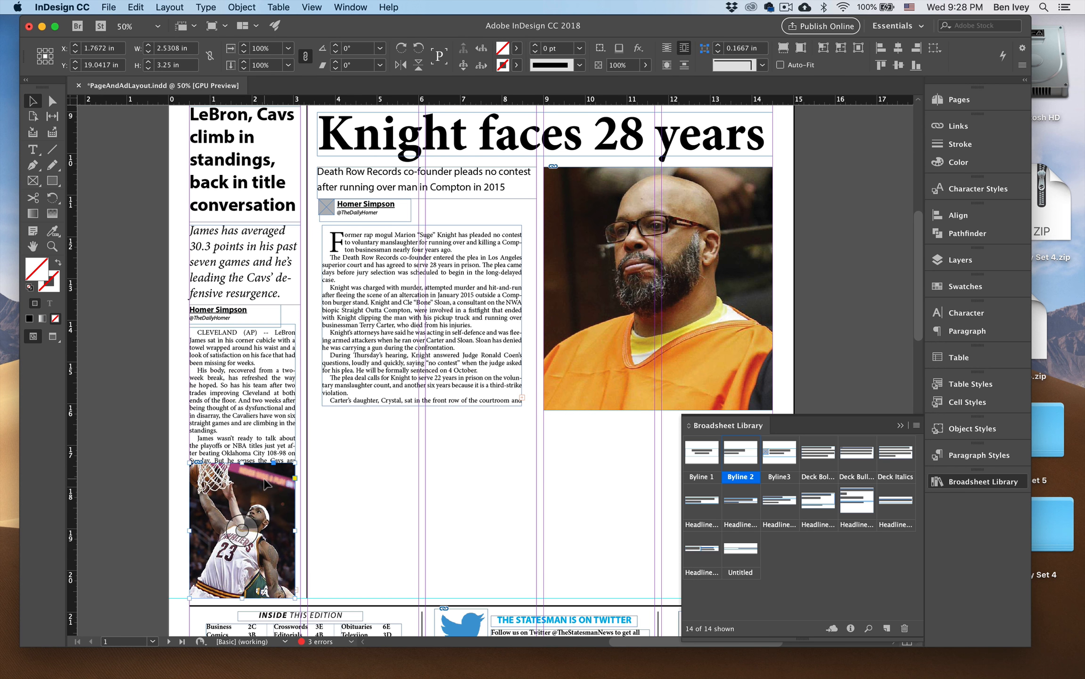
click(322, 6)
mouse_move(350, 6)
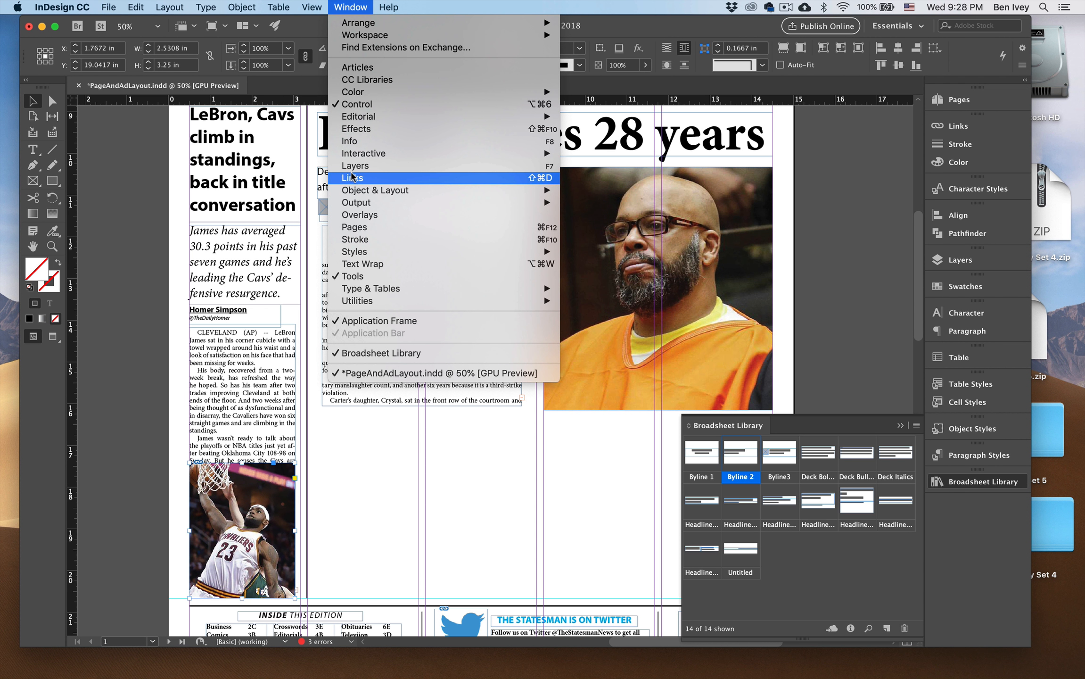
click(355, 264)
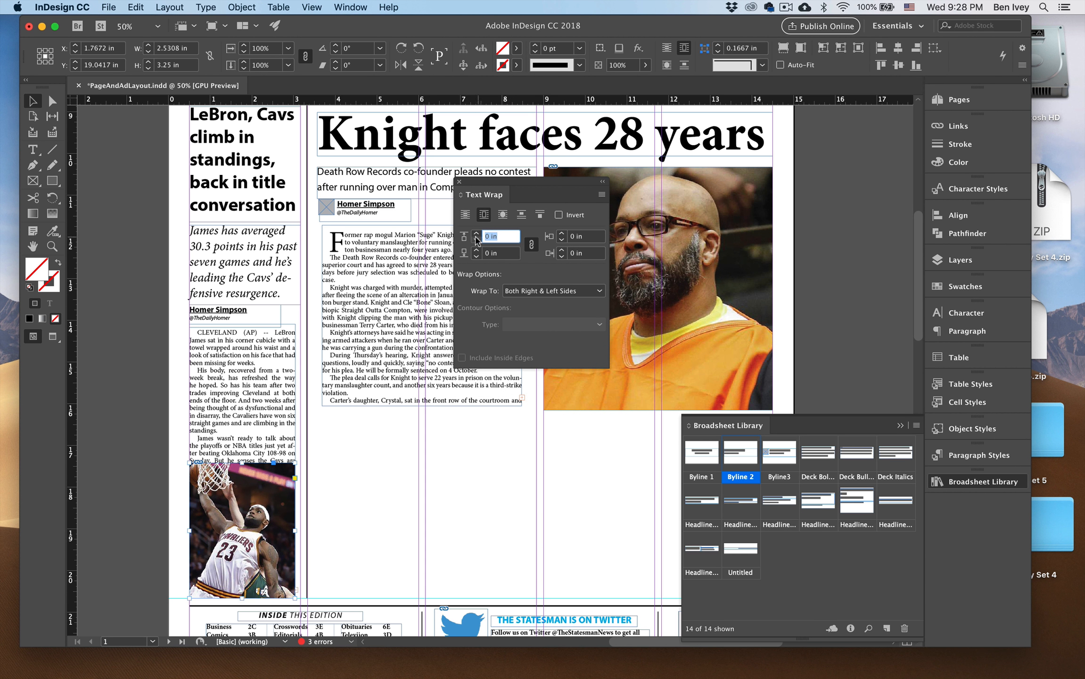
click(476, 234)
click(459, 182)
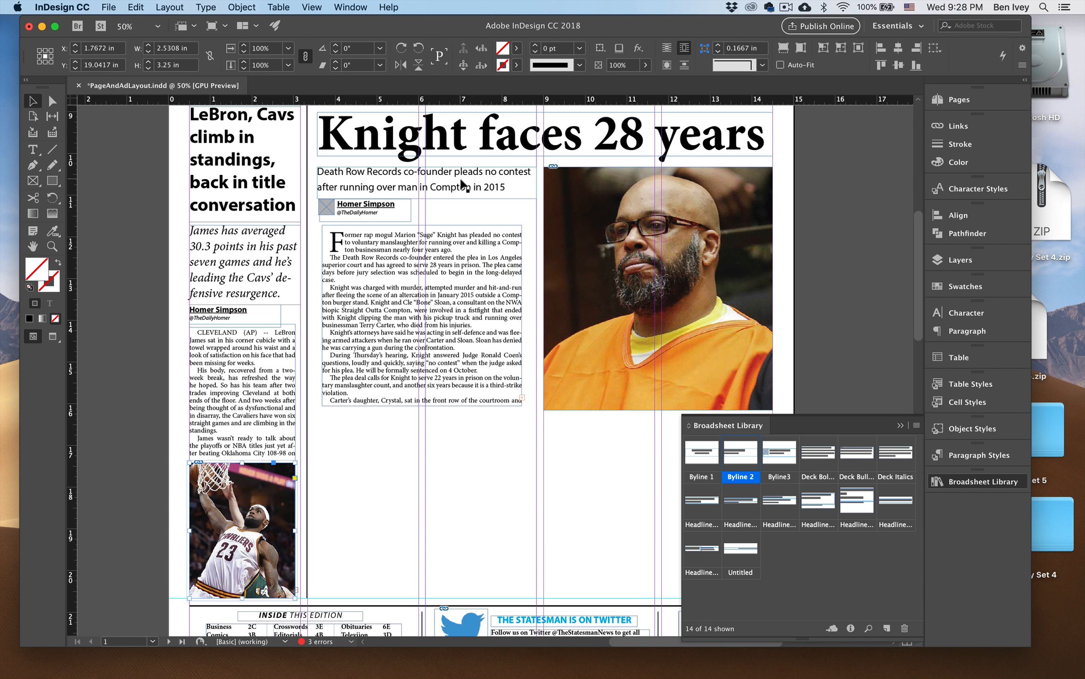
click(163, 282)
key(w)
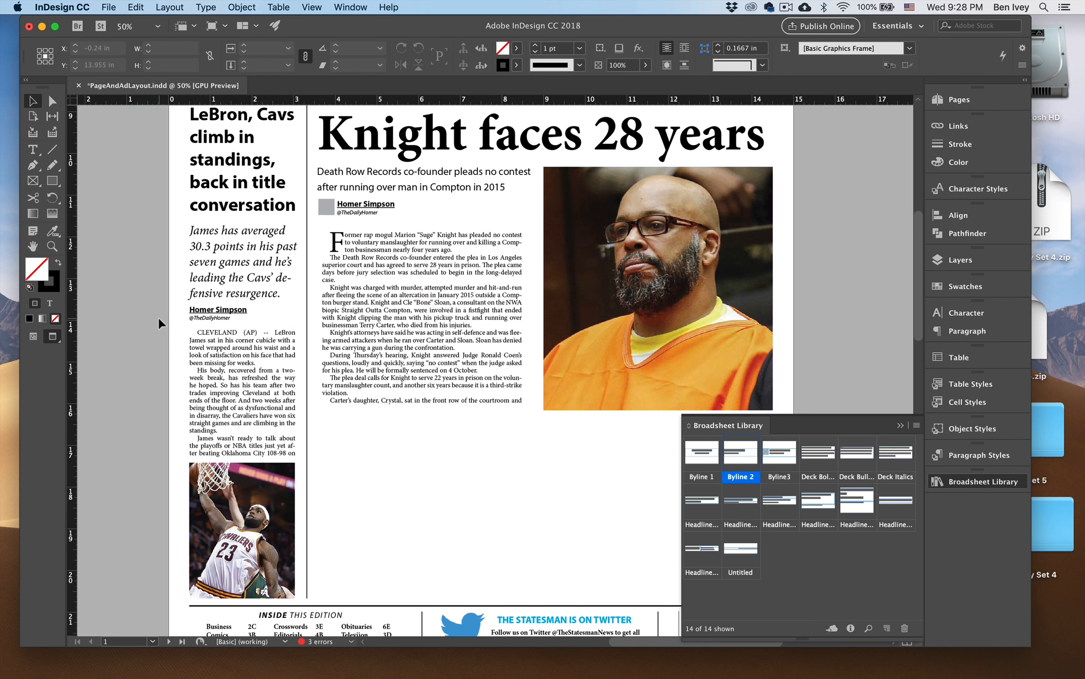
drag(158, 322, 146, 352)
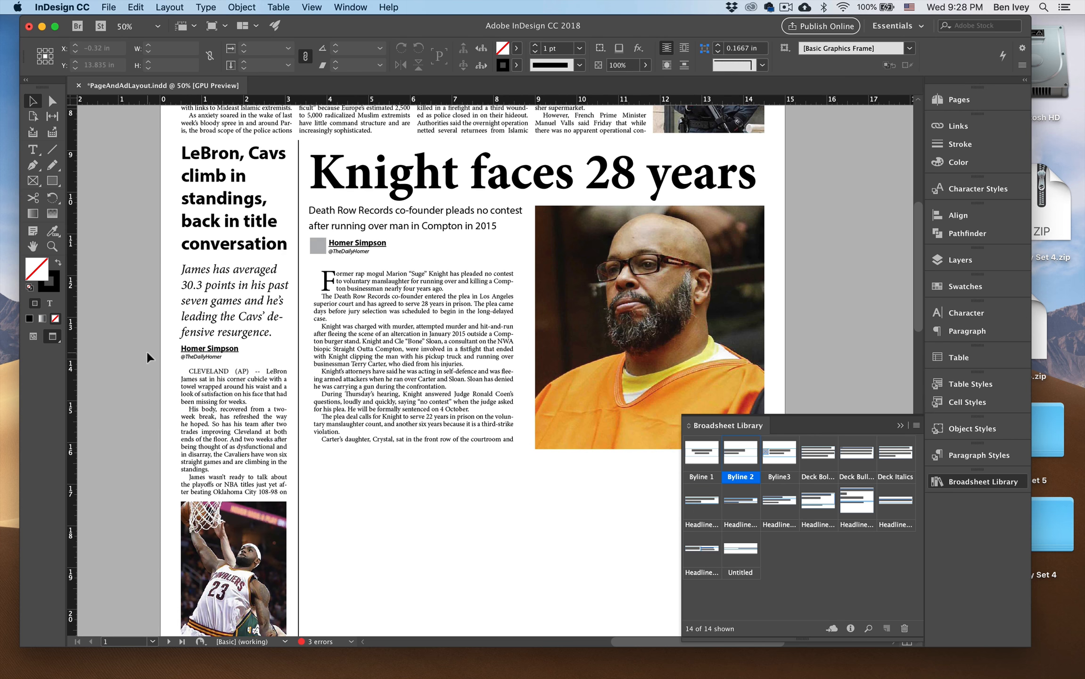
Move the "Students lead the way with STEM at Grassroots School" headline from the pasteboard to the space below the Knight story.
key(super+0)
key(w)
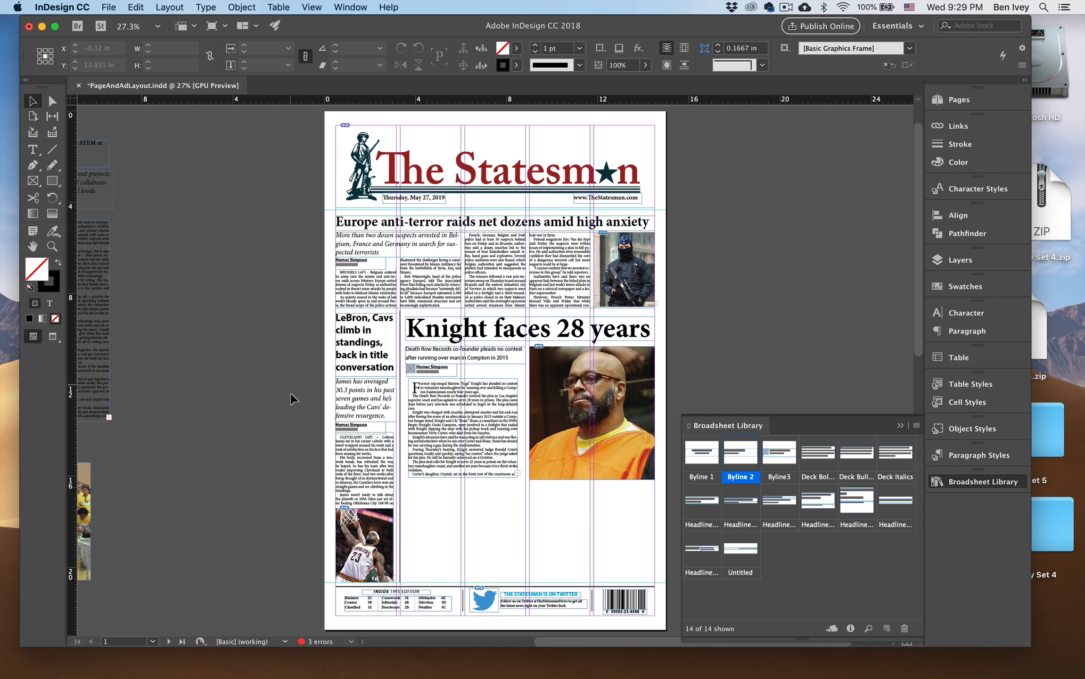
scroll(291, 393, left, 5)
click(195, 170)
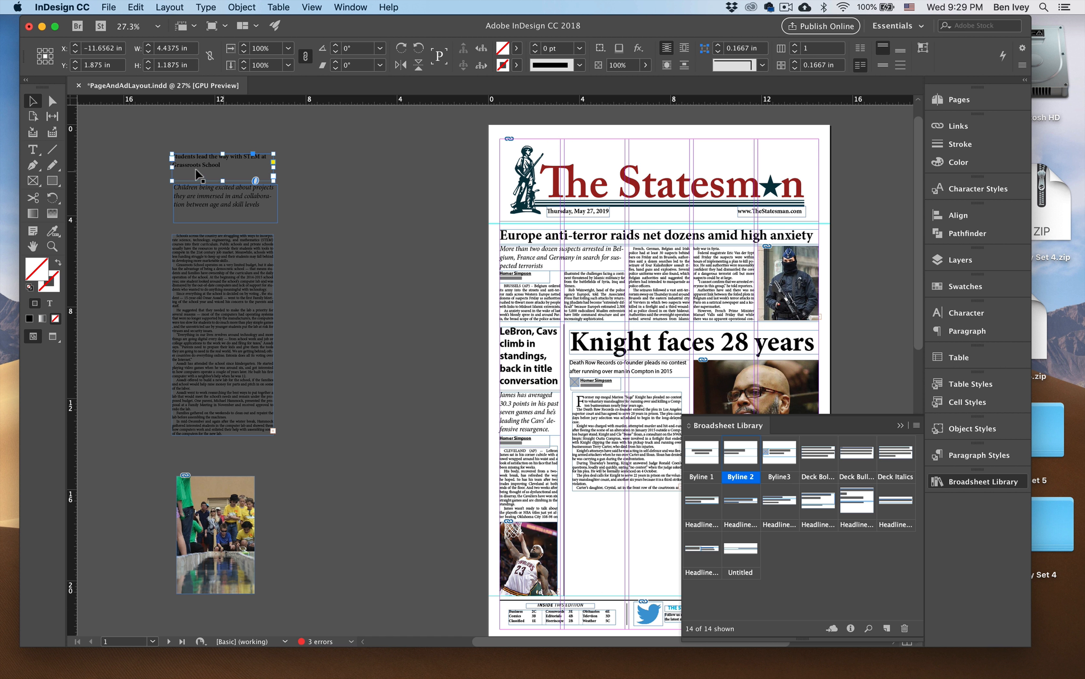
drag(204, 170, 592, 520)
scroll(592, 520, right, 3)
scroll(592, 520, down, 2)
scroll(479, 444, right, 3)
scroll(478, 444, down, 2)
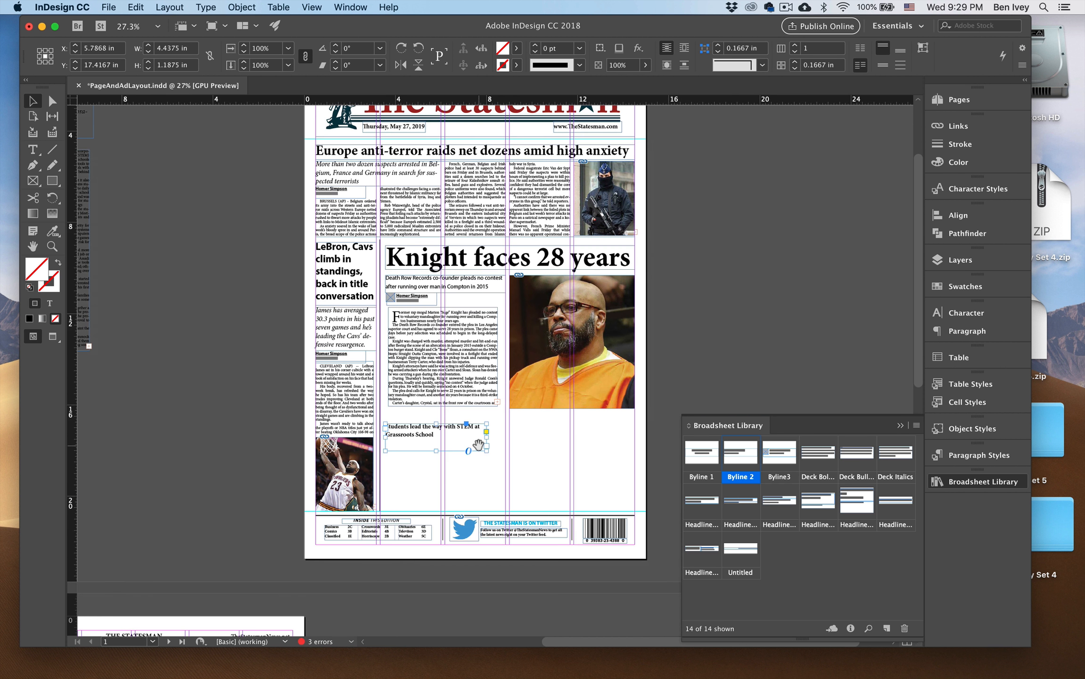
Widen the STEM headline frame to about 10.93 in, from the Knight story's text edge to the right margin.
key(super+equal)
key(super+equal)
scroll(478, 443, right, 5)
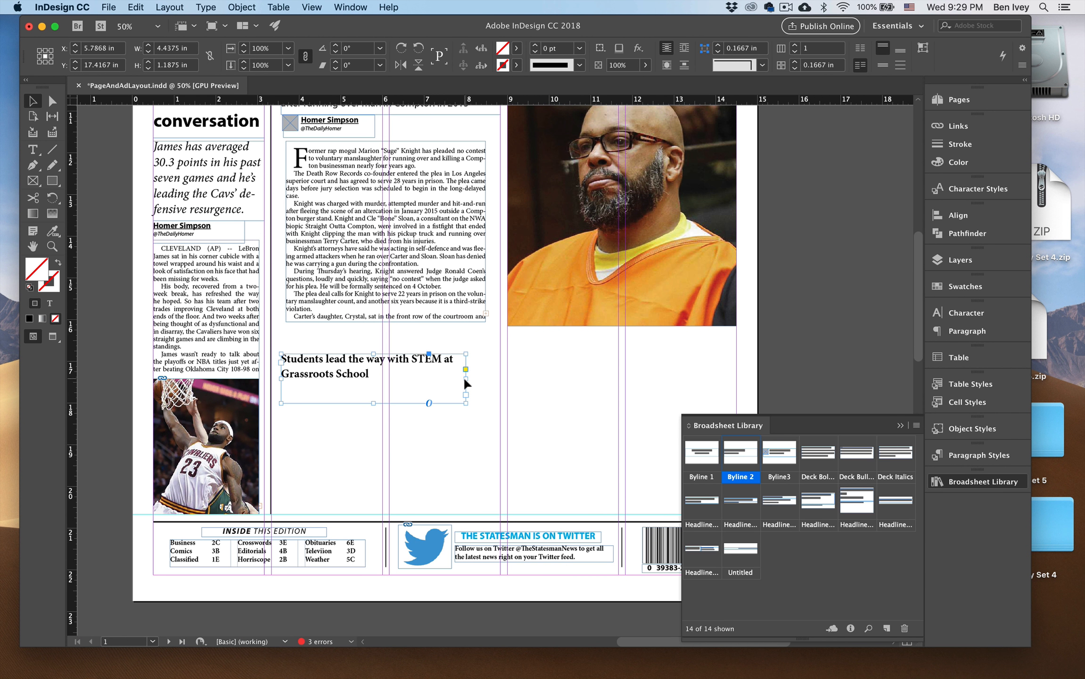
drag(465, 377, 736, 378)
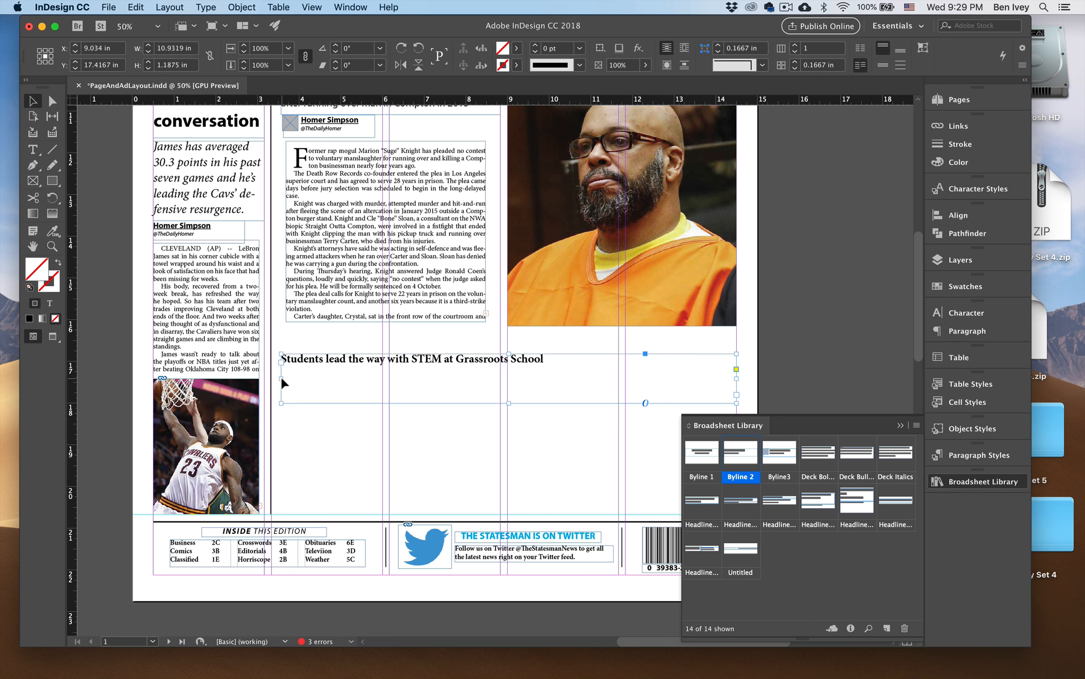
drag(280, 376, 291, 380)
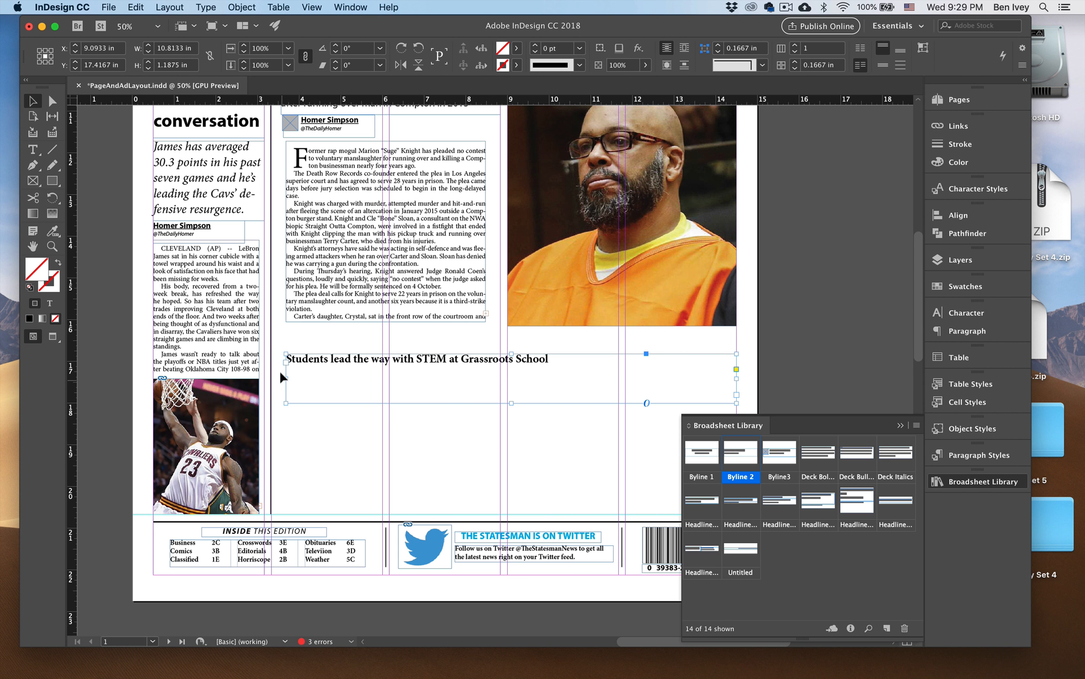
drag(285, 378, 281, 377)
click(301, 430)
Enlarge the STEM headline text to 34 pt so it fills its frame on one line.
double_click(326, 361)
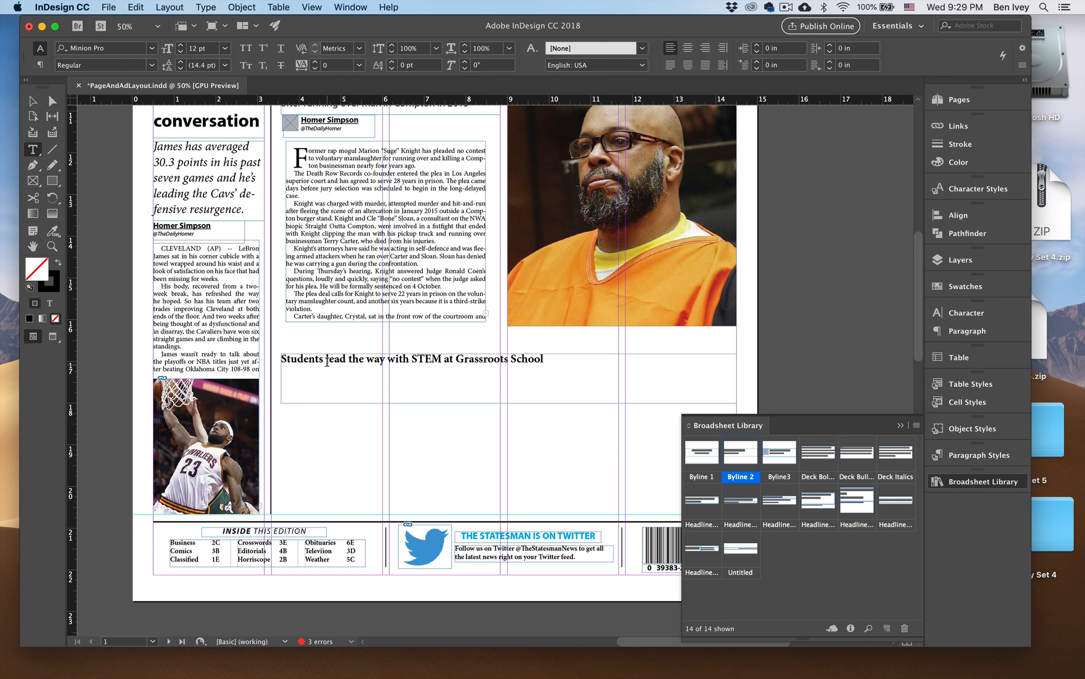
triple_click(326, 362)
key(super+shift+period)
key(super+shift+period)
key(super+shift+period)
key(super+shift+period)
key(super+shift+period)
key(super+shift+period)
key(super+shift+period)
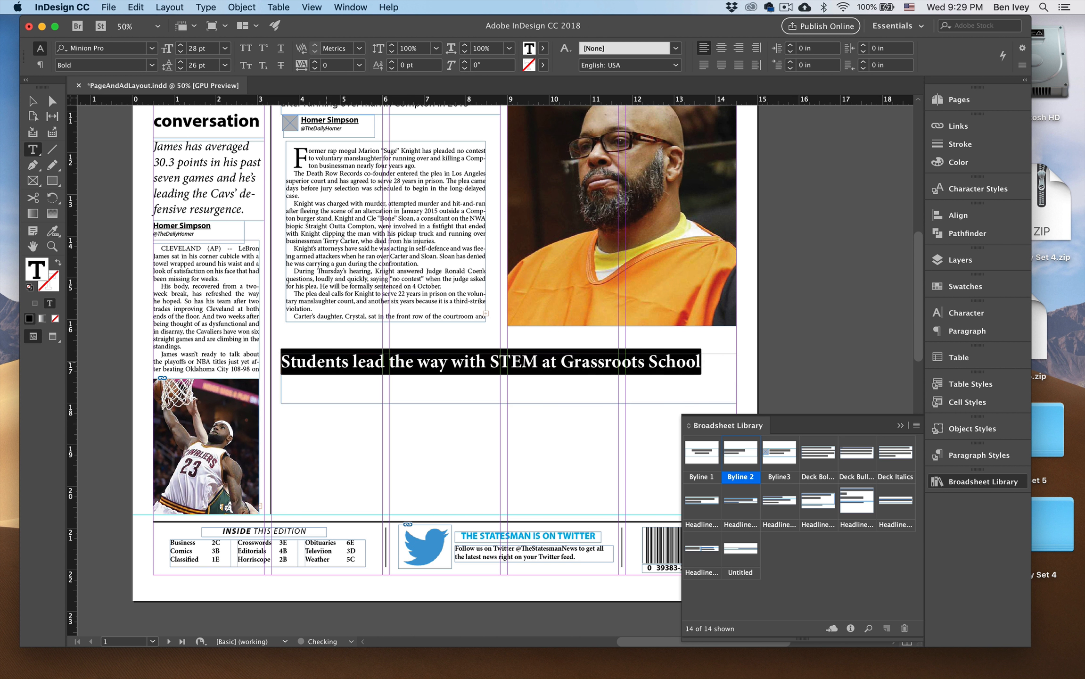
key(super+shift+comma)
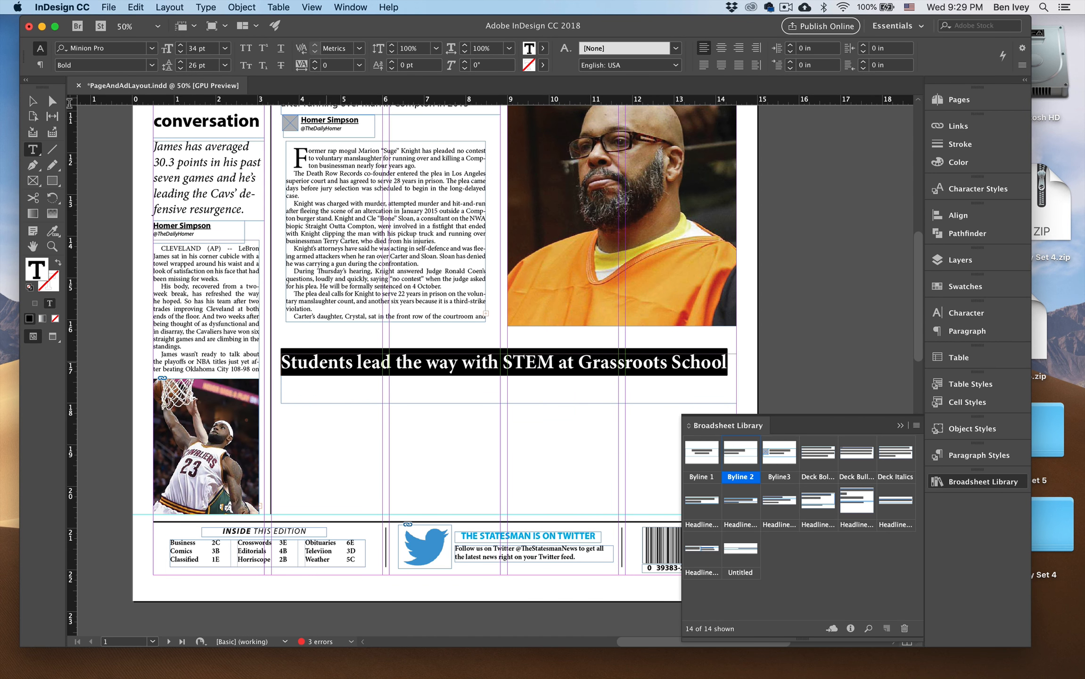
Cut the italic "Children being excited about projects" deck from the pasteboard and paste it directly beneath the STEM headline.
click(34, 104)
click(104, 149)
drag(104, 150, 419, 342)
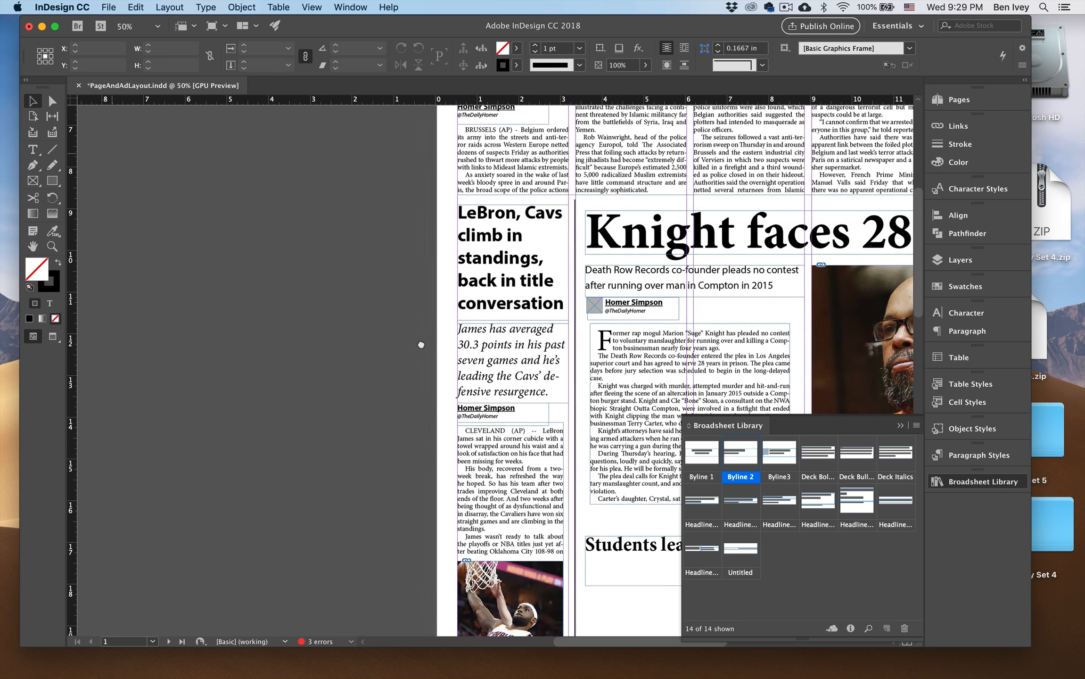
drag(262, 269, 462, 356)
scroll(463, 357, up, 5)
scroll(463, 357, left, 3)
click(228, 204)
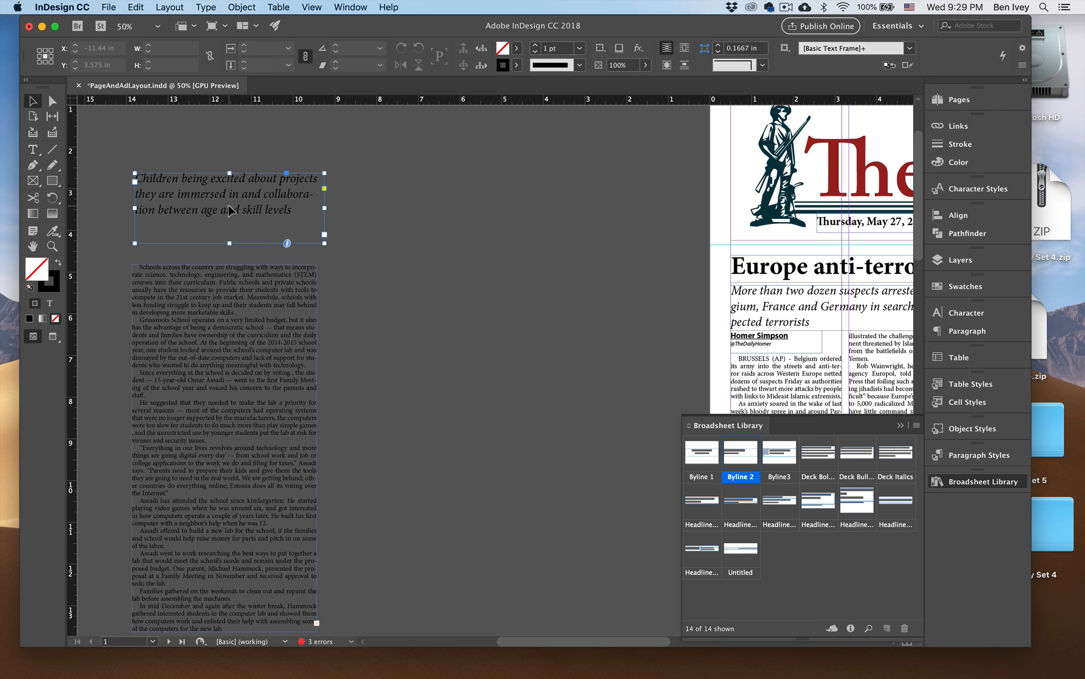
key(super+x)
scroll(467, 394, down, 8)
scroll(468, 395, right, 10)
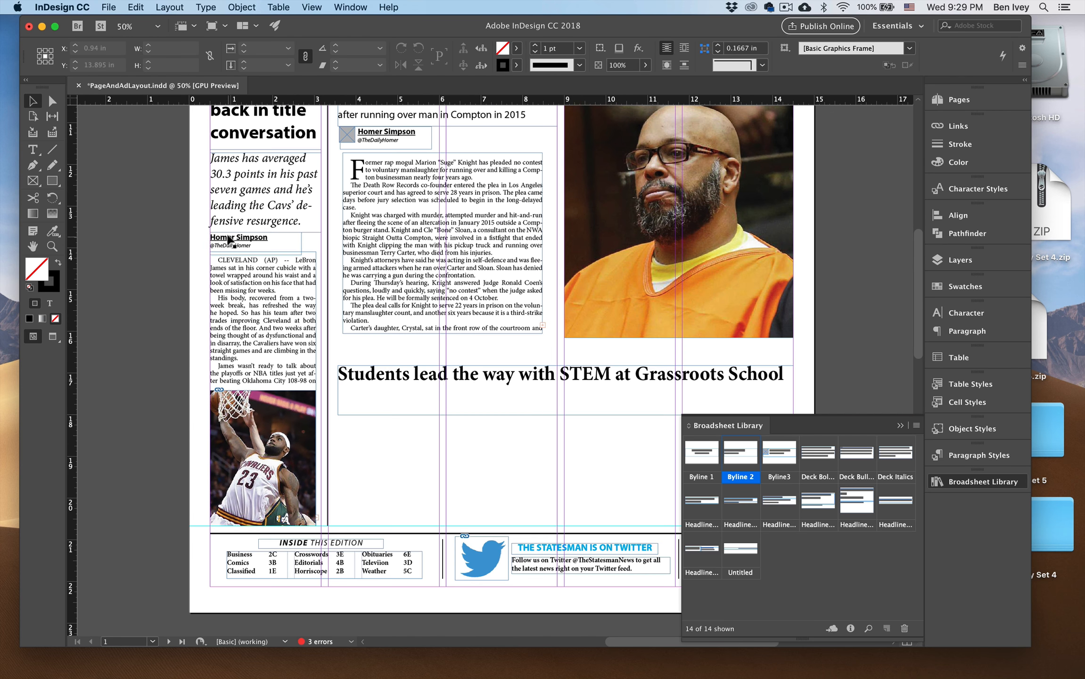
key(super+v)
scroll(400, 389, down, 3)
scroll(401, 389, right, 2)
drag(390, 311, 329, 366)
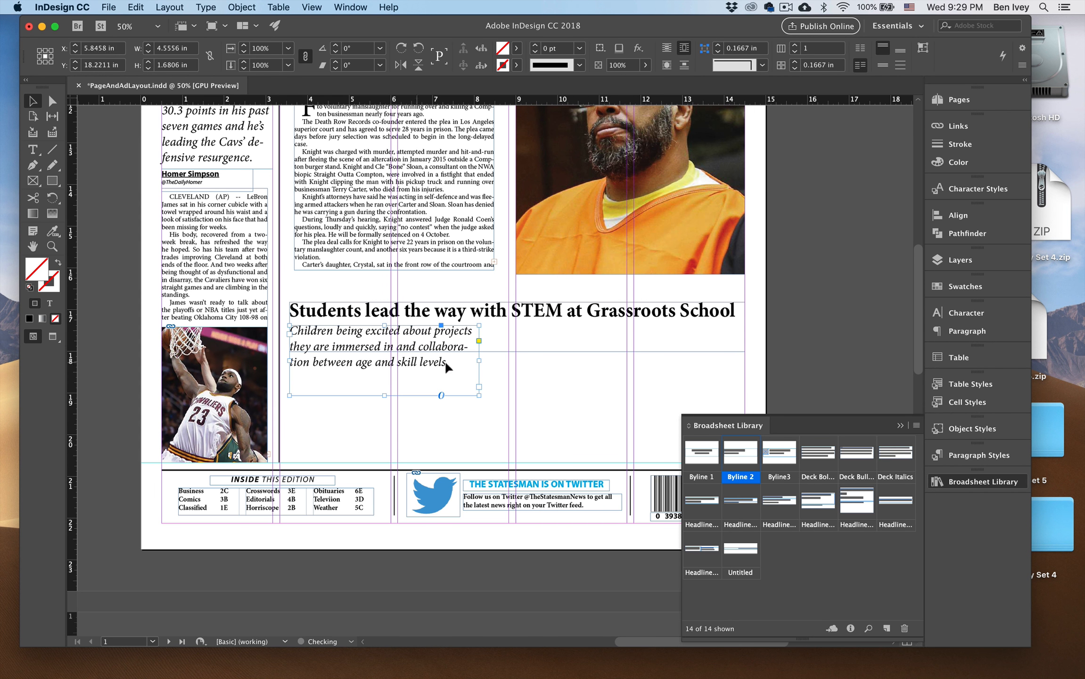
Widen the STEM deck frame to about 5.27 in and fit its height to the text.
drag(479, 360, 509, 360)
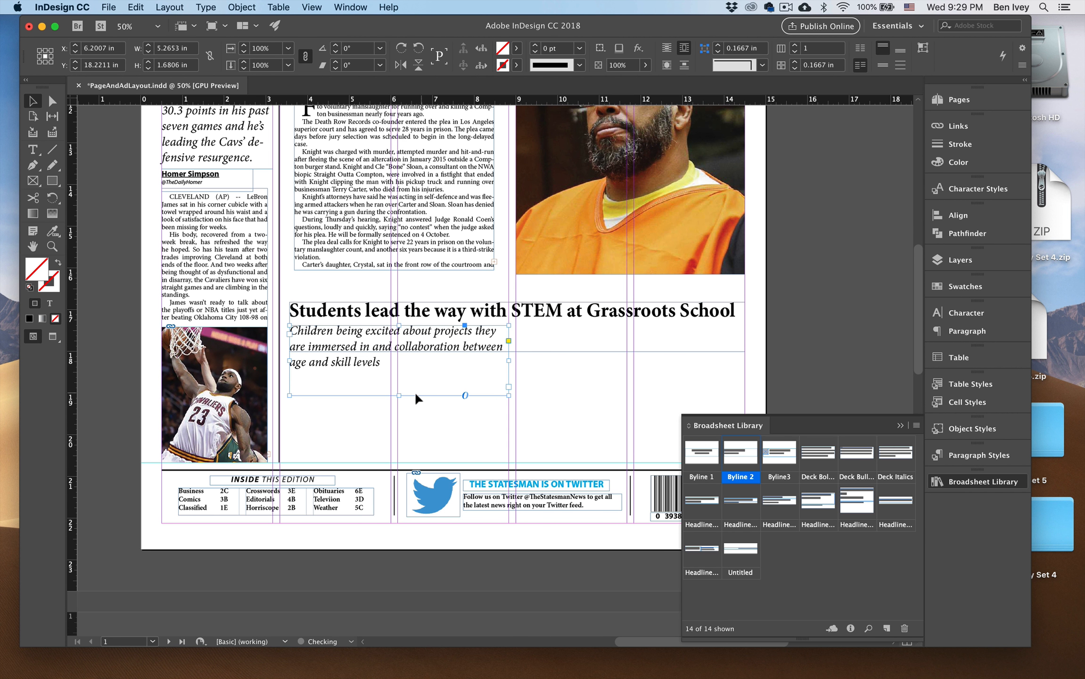
double_click(397, 395)
click(394, 398)
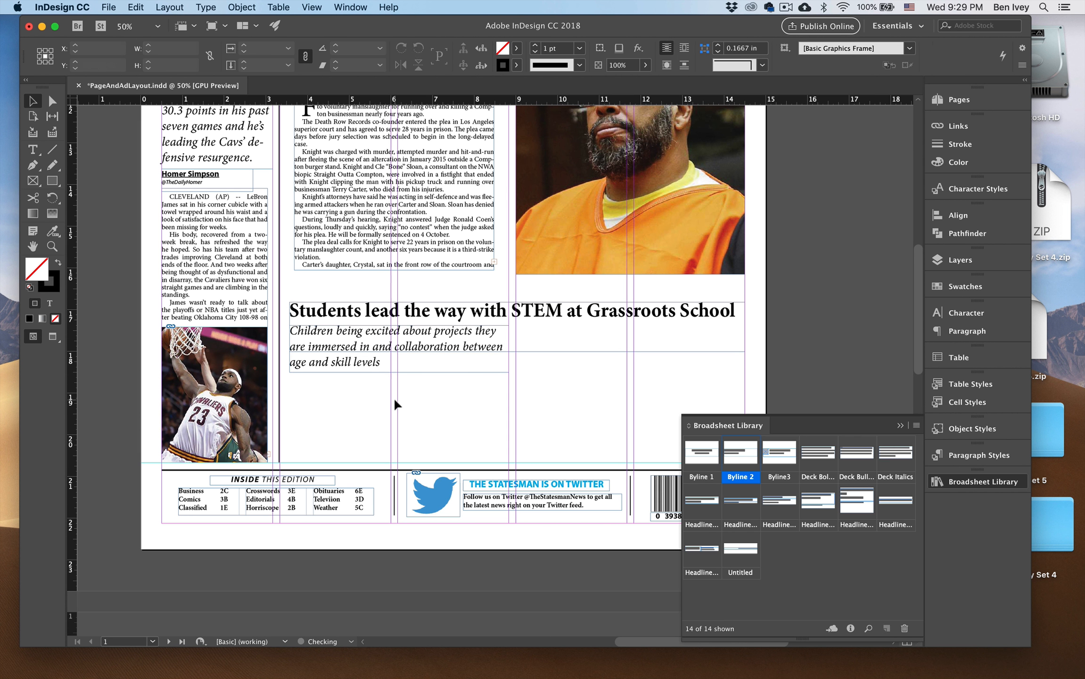
Shorten the STEM headline frame from its bottom edge to fit the single line of text.
key(super+minus)
click(521, 356)
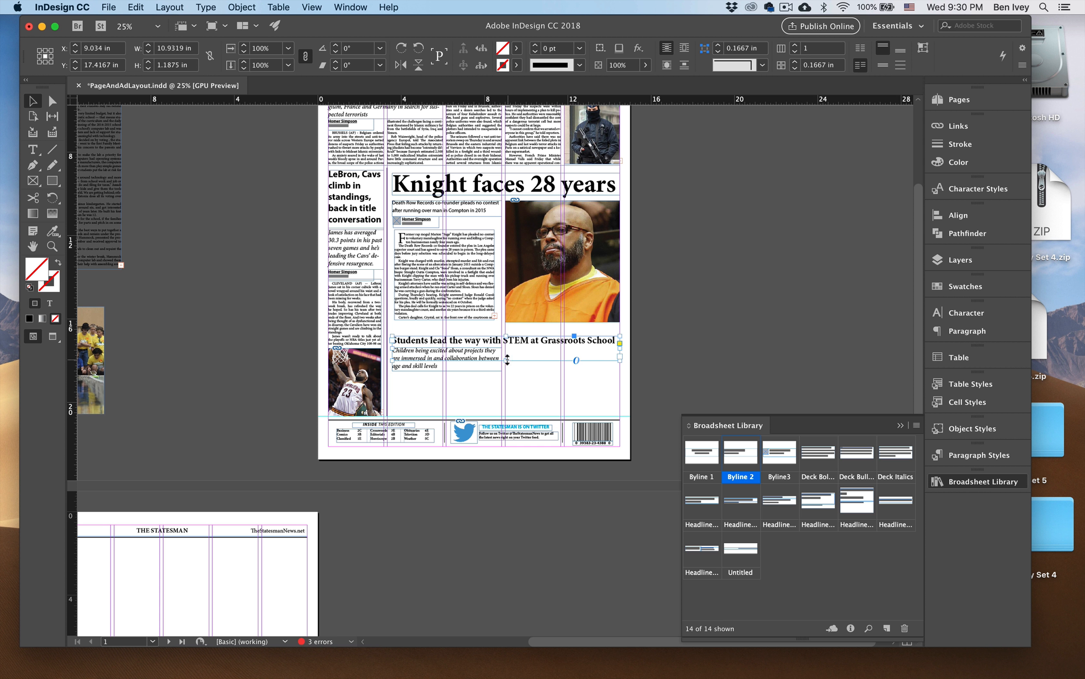
drag(506, 361, 507, 348)
Move the STEM body text onto the page below its headline and resize the frame to about 10.9 by 2.78 in.
drag(110, 163, 474, 311)
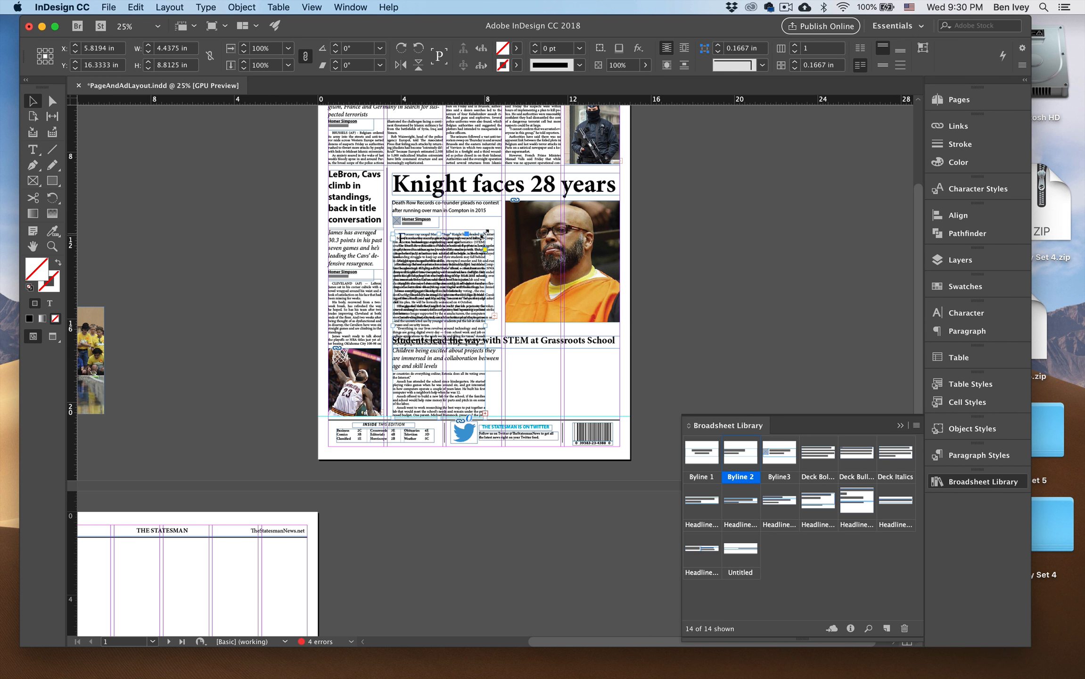
drag(486, 232, 543, 343)
click(632, 356)
Extend the top of the STEM body text frame up to the headline, making it about 3.32 in high.
key(super+equal)
key(super+equal)
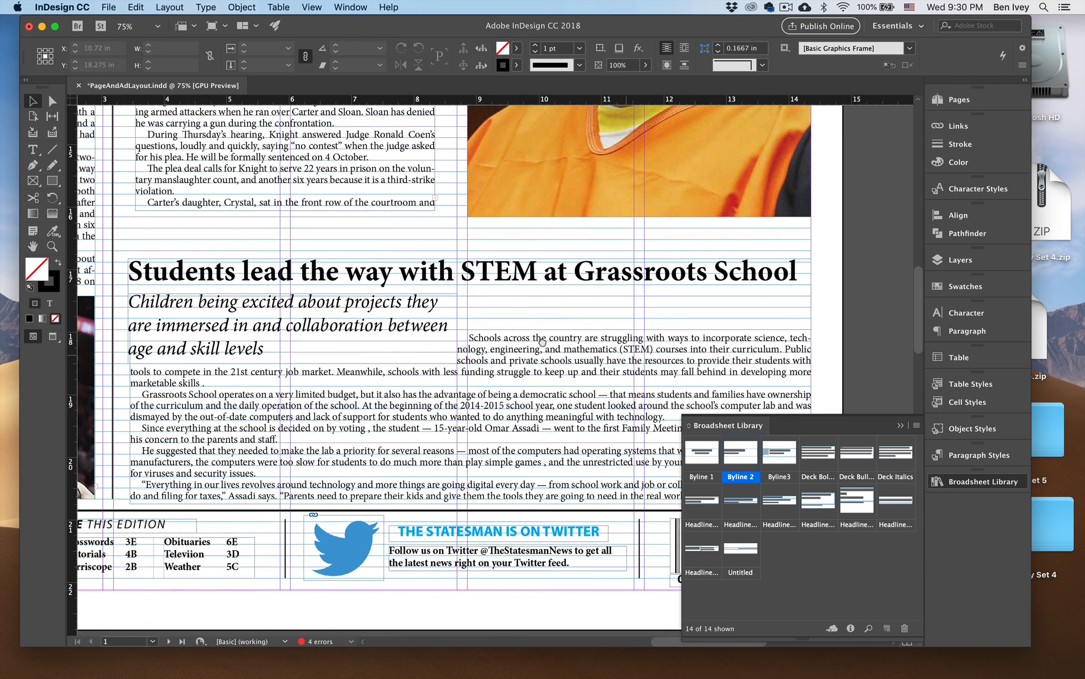
key(w)
click(501, 370)
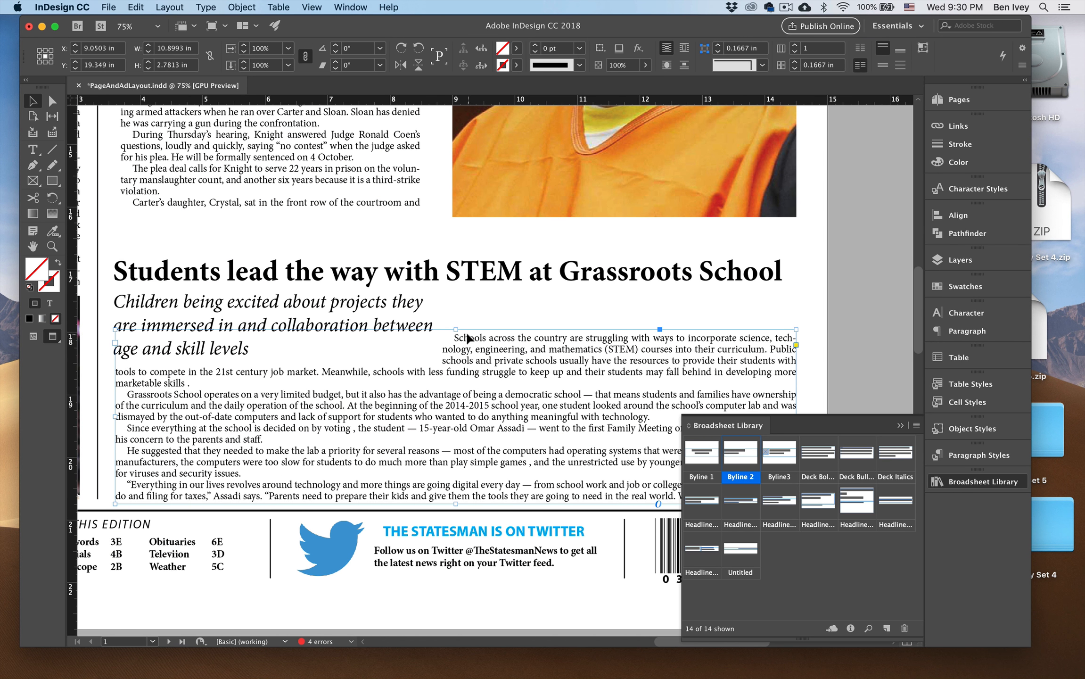
drag(456, 329, 458, 296)
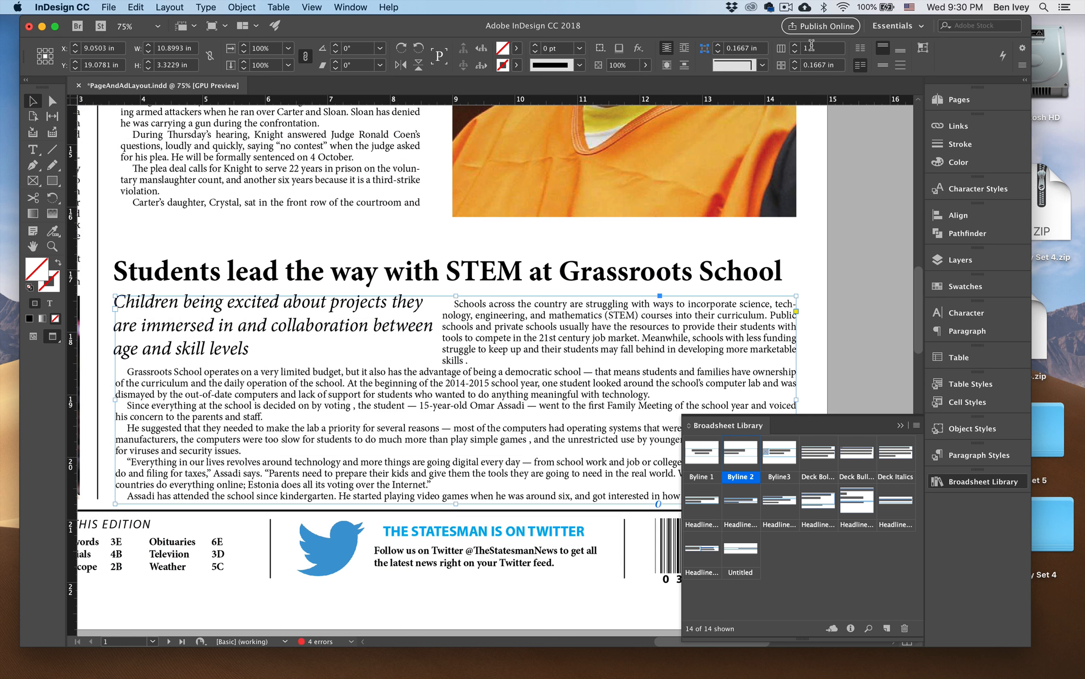
Divide the STEM body text frame into 4 columns.
click(795, 45)
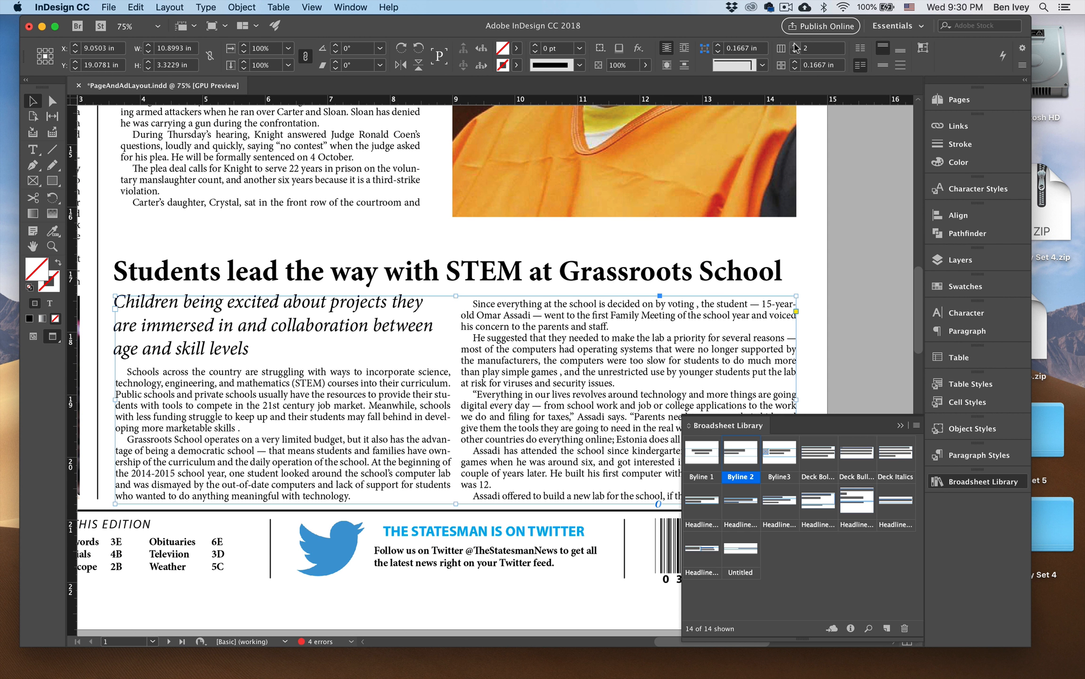
key(super+minus)
scroll(781, 152, up, 5)
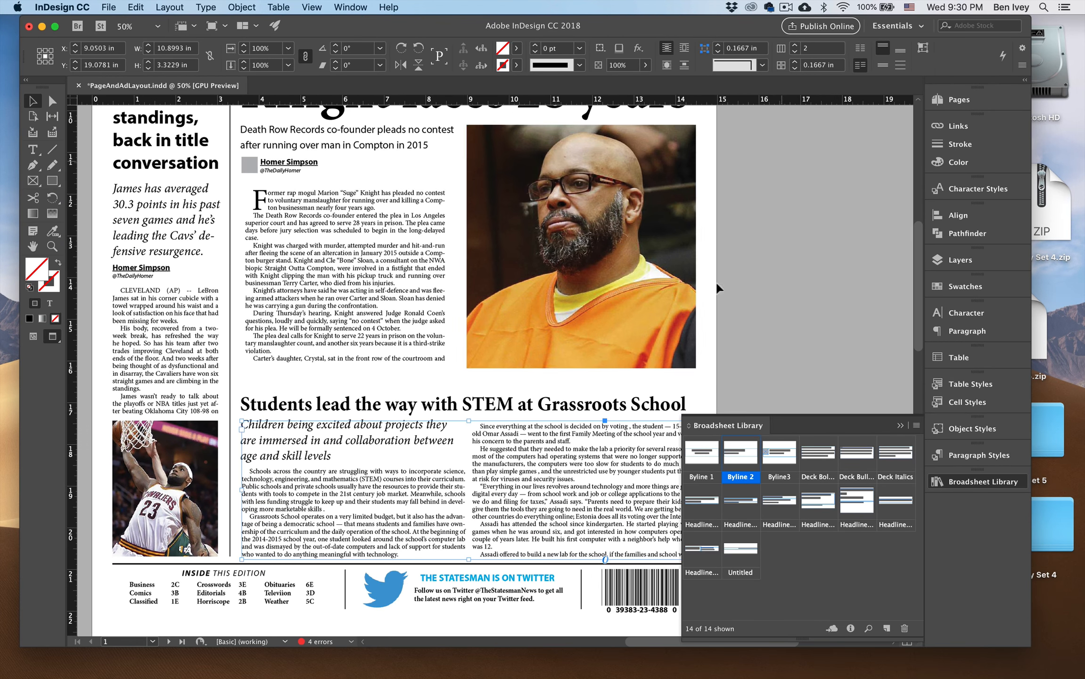
click(795, 46)
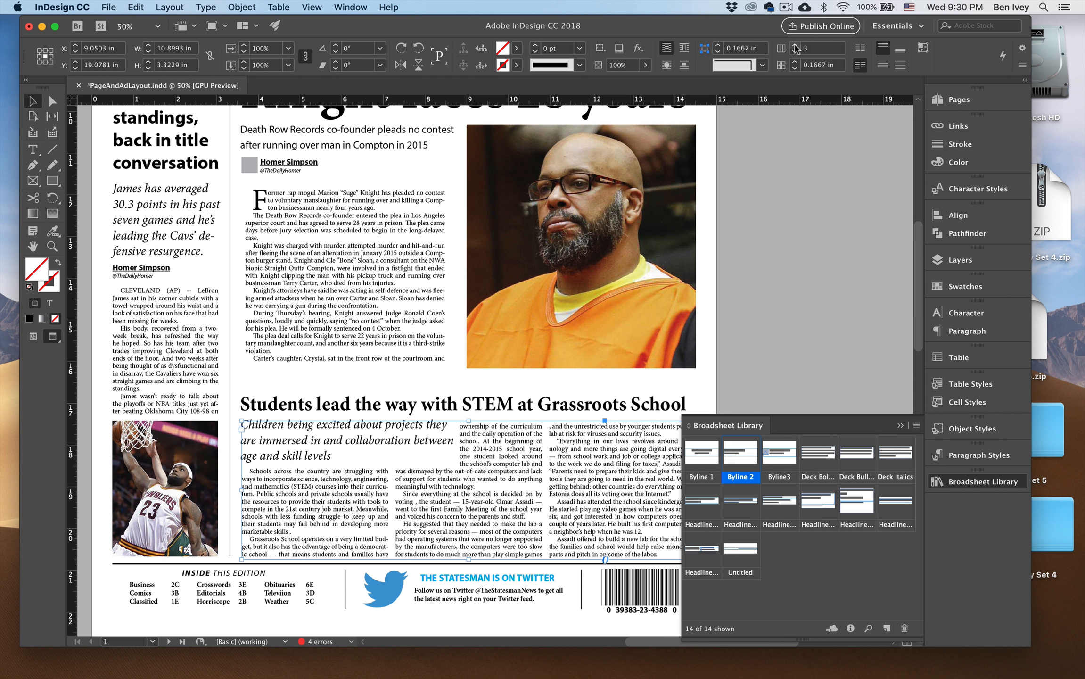
click(795, 46)
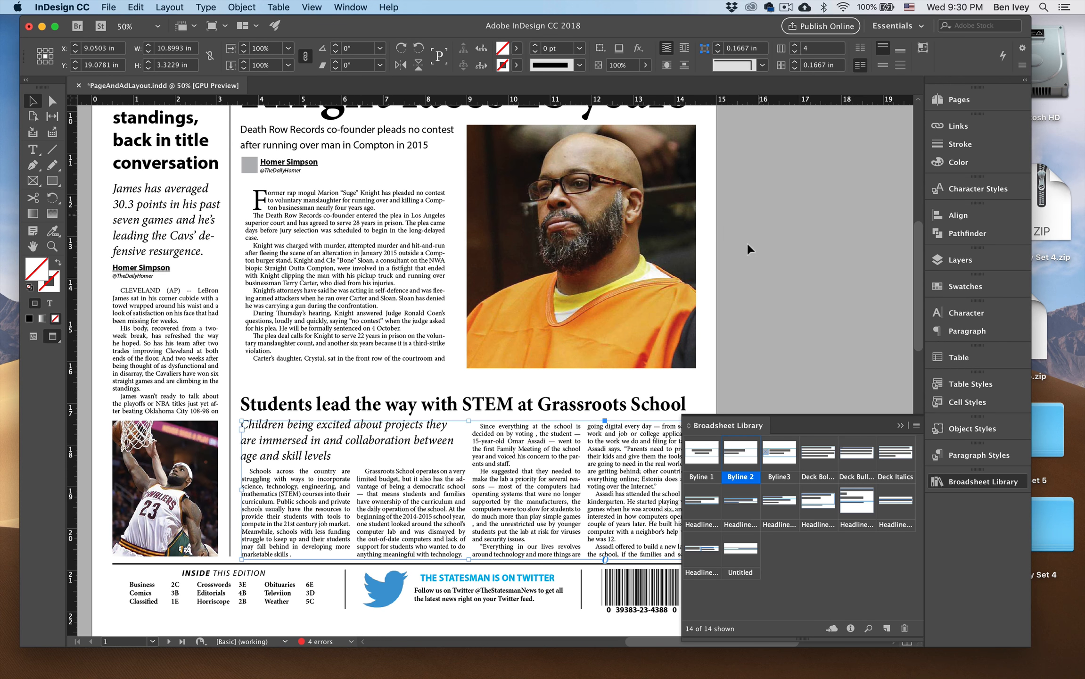
Reduce the STEM body text frame to 3 columns.
click(738, 255)
key(super+minus)
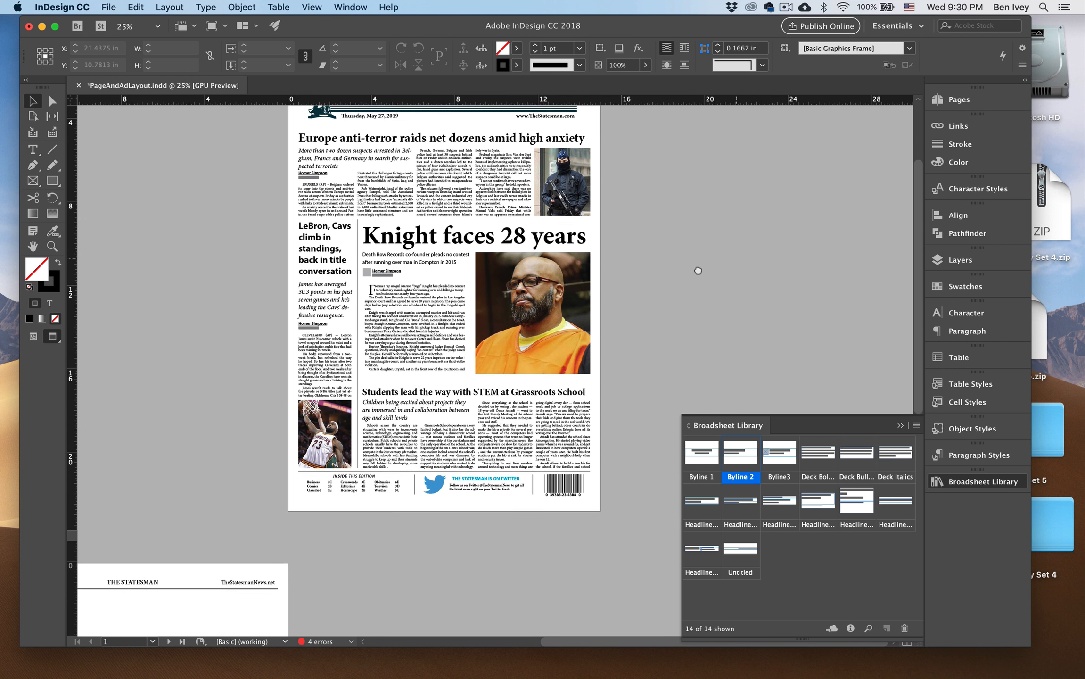
scroll(670, 297, up, 3)
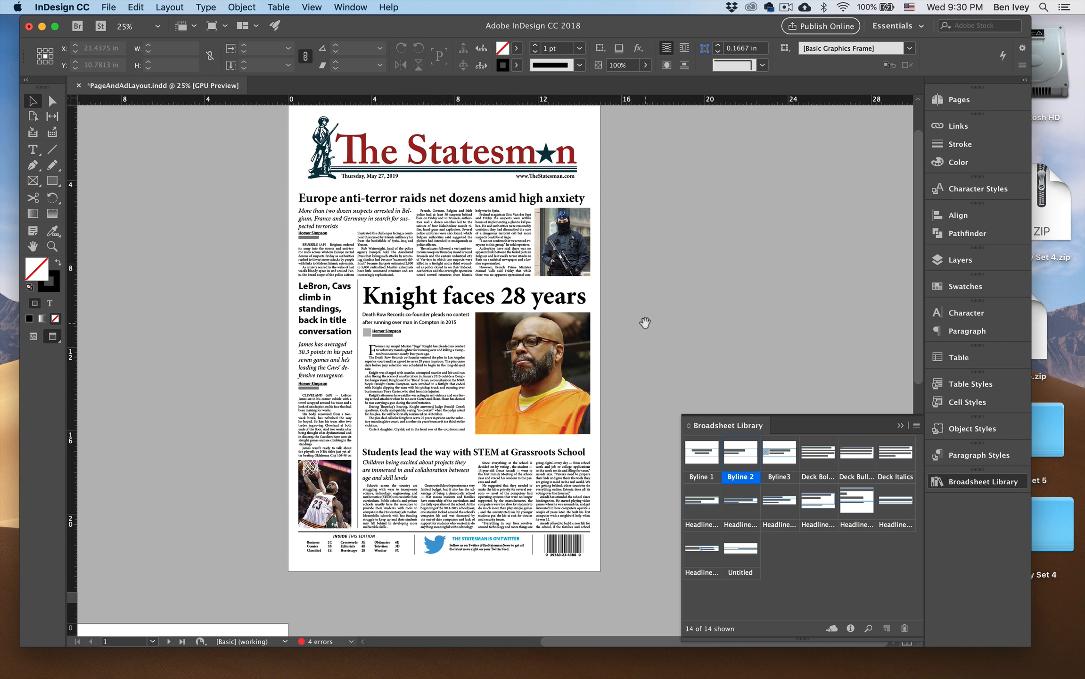
click(578, 470)
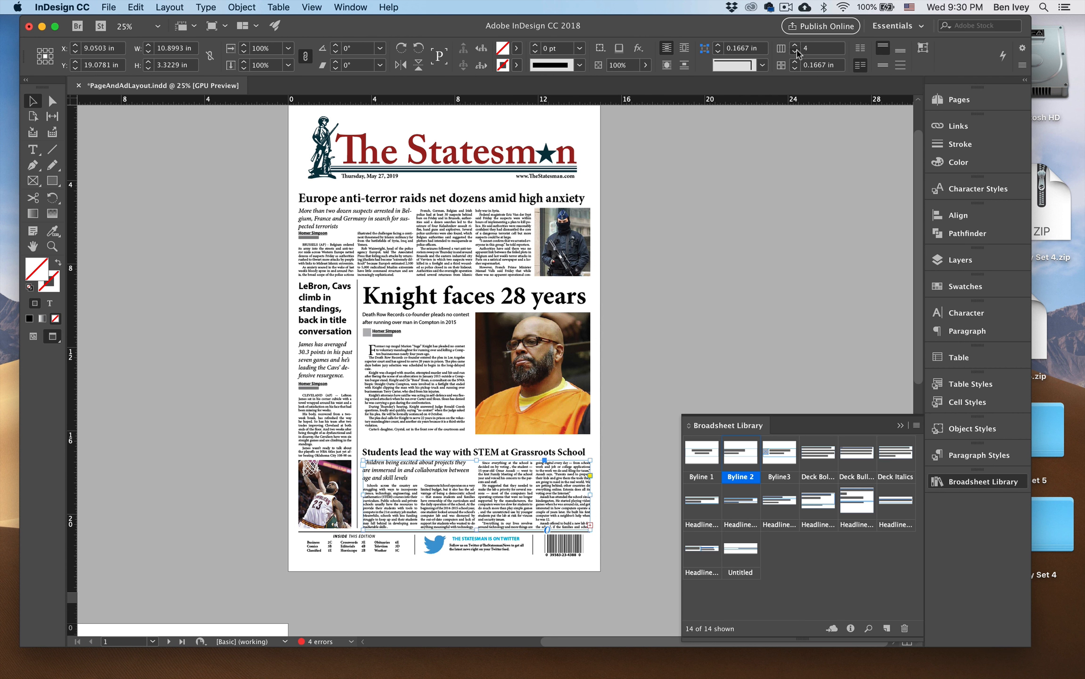
click(796, 53)
click(703, 280)
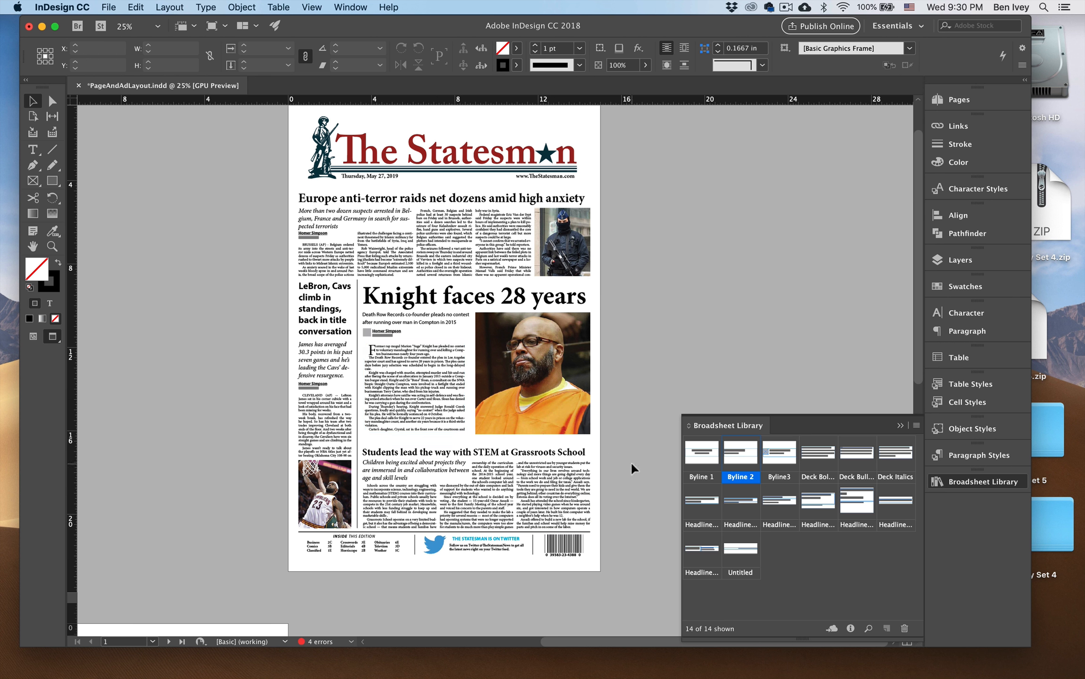
Narrow the STEM deck frame to the first column's width and deepen it for four lines, about 3.55 by 1.51 in.
key(super+equal)
key(super+equal)
scroll(632, 463, down, 10)
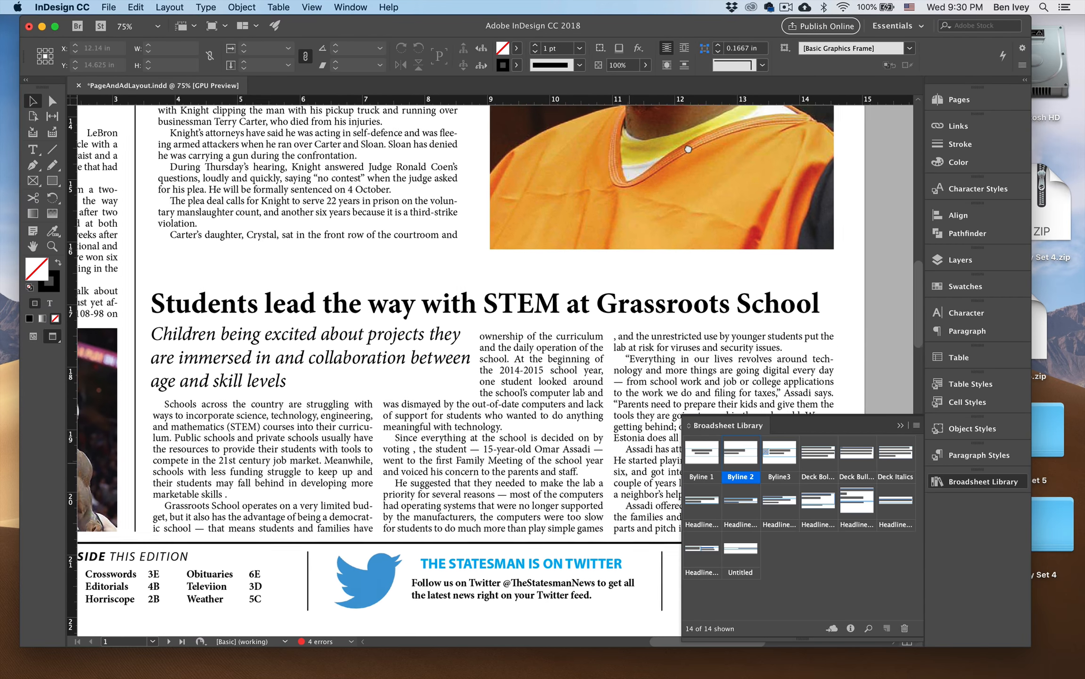
scroll(519, 387, left, 2)
click(481, 361)
drag(494, 350, 386, 351)
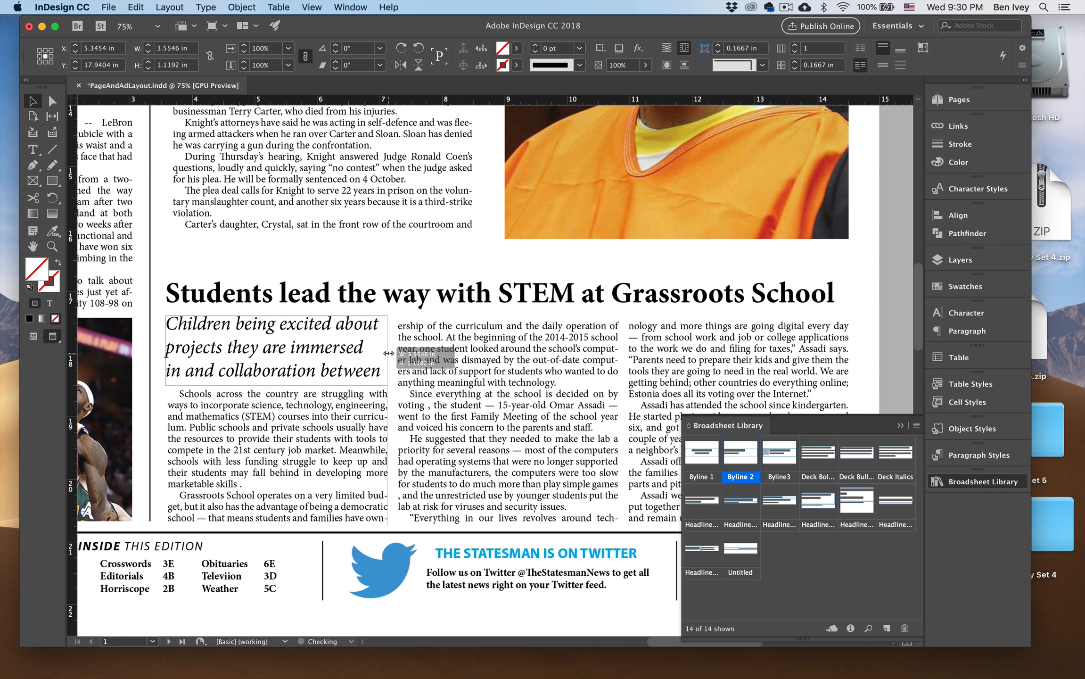
drag(279, 385, 283, 415)
click(852, 338)
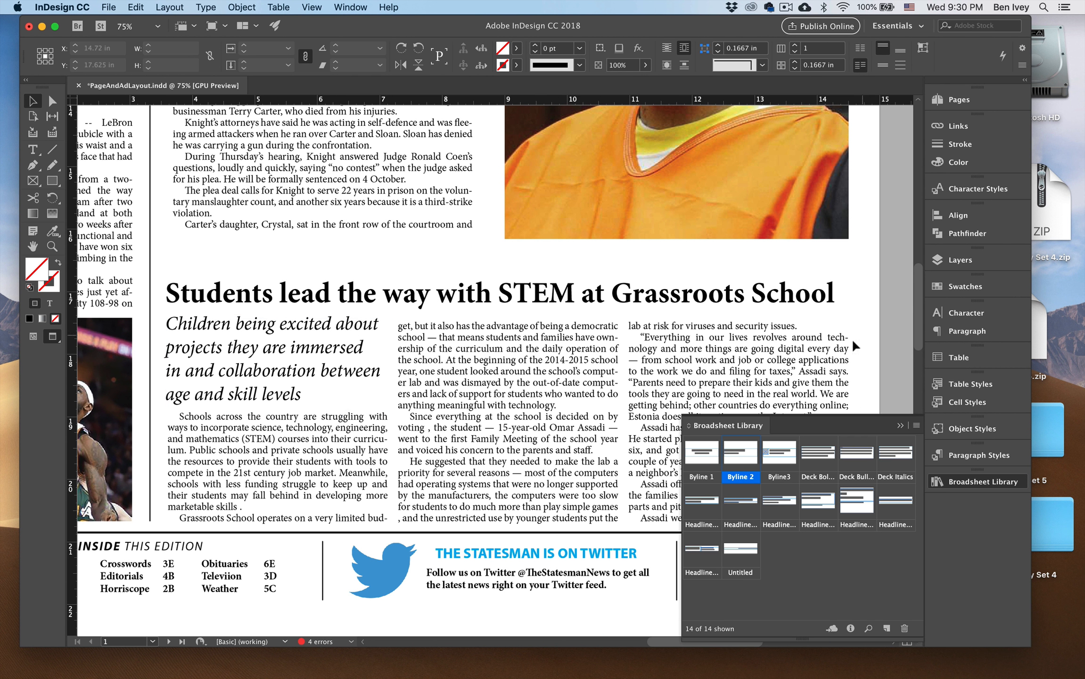
Place the Byline 2 library item directly below the STEM deck in the first column.
key(super+minus)
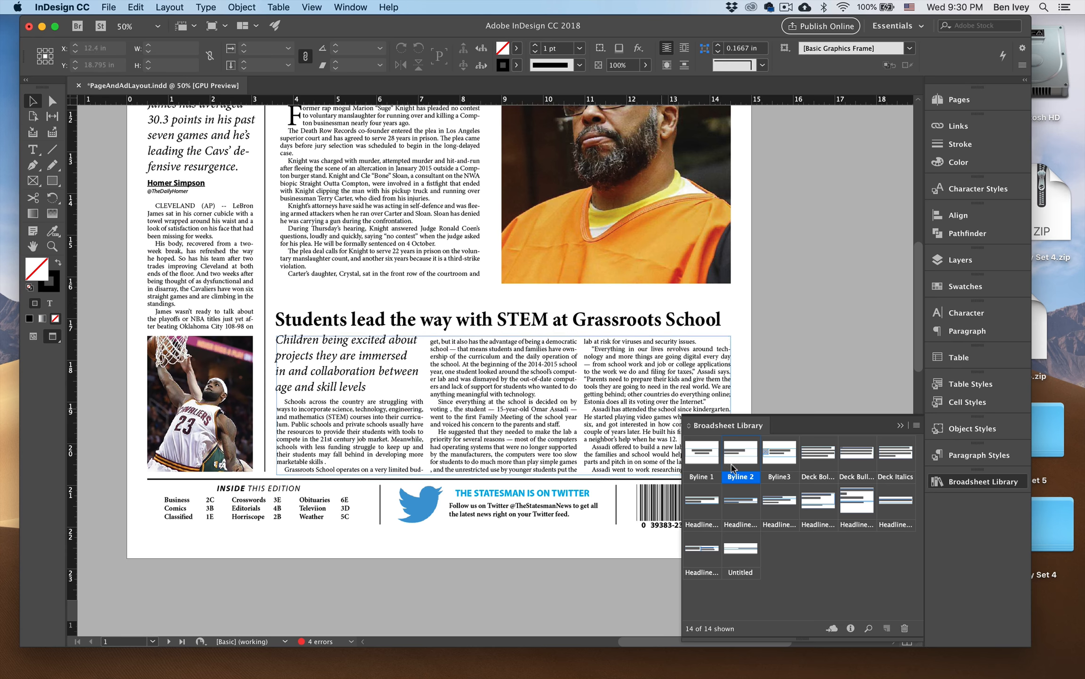
drag(733, 455, 423, 431)
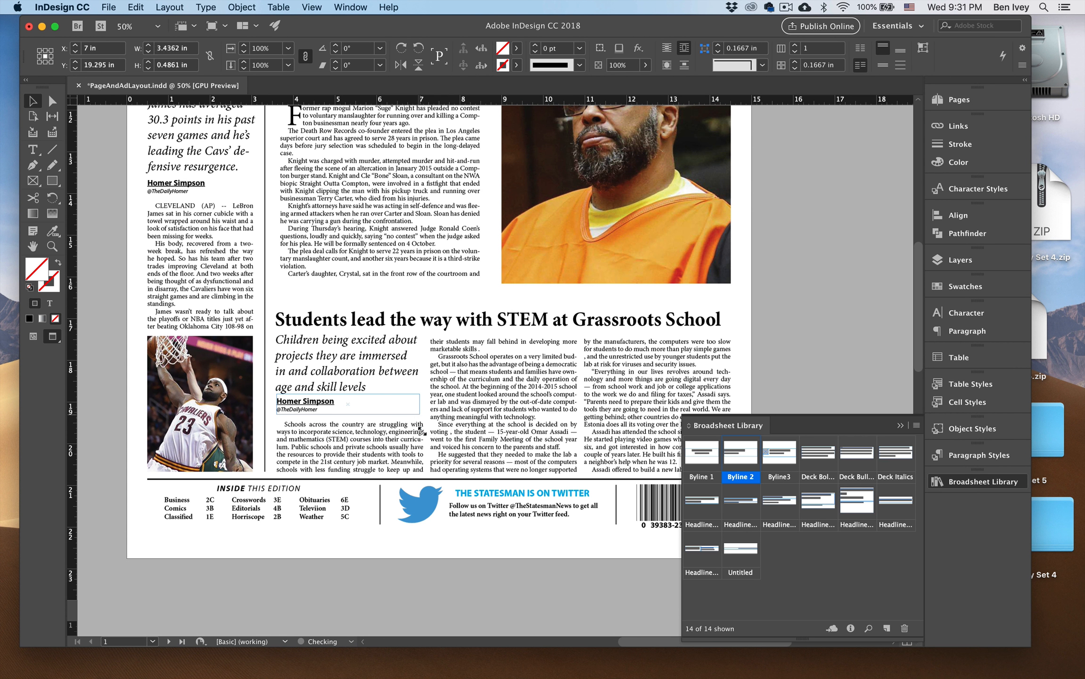
click(795, 305)
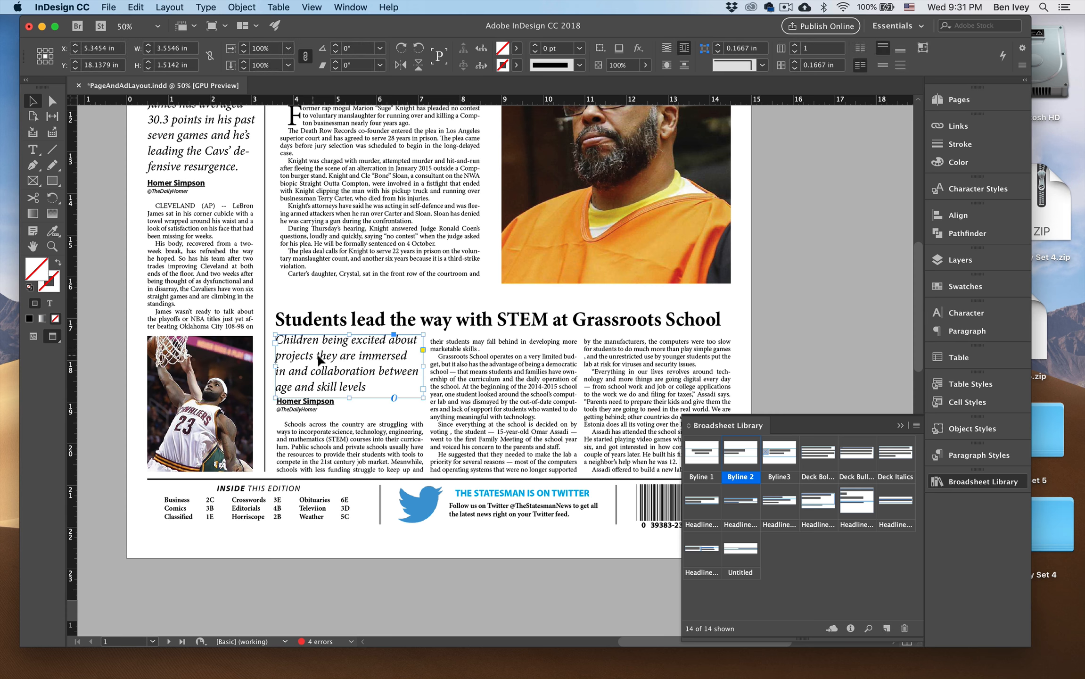
Move the STEM deck to the top of the second column and the byline to the top of the first.
drag(298, 351, 453, 359)
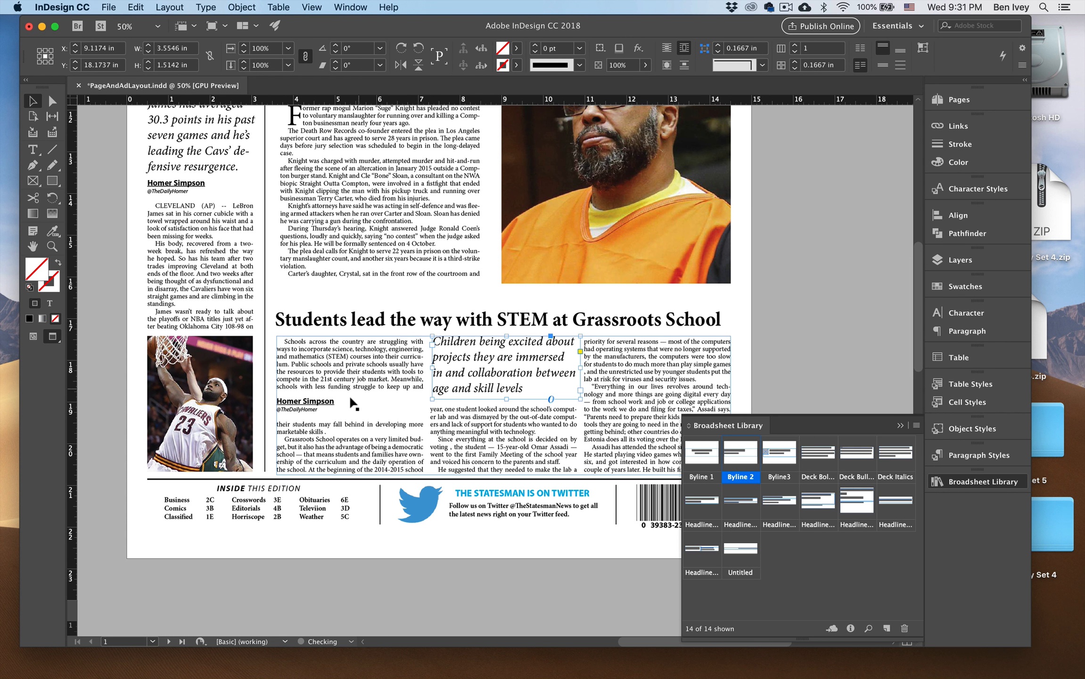
drag(318, 405, 329, 349)
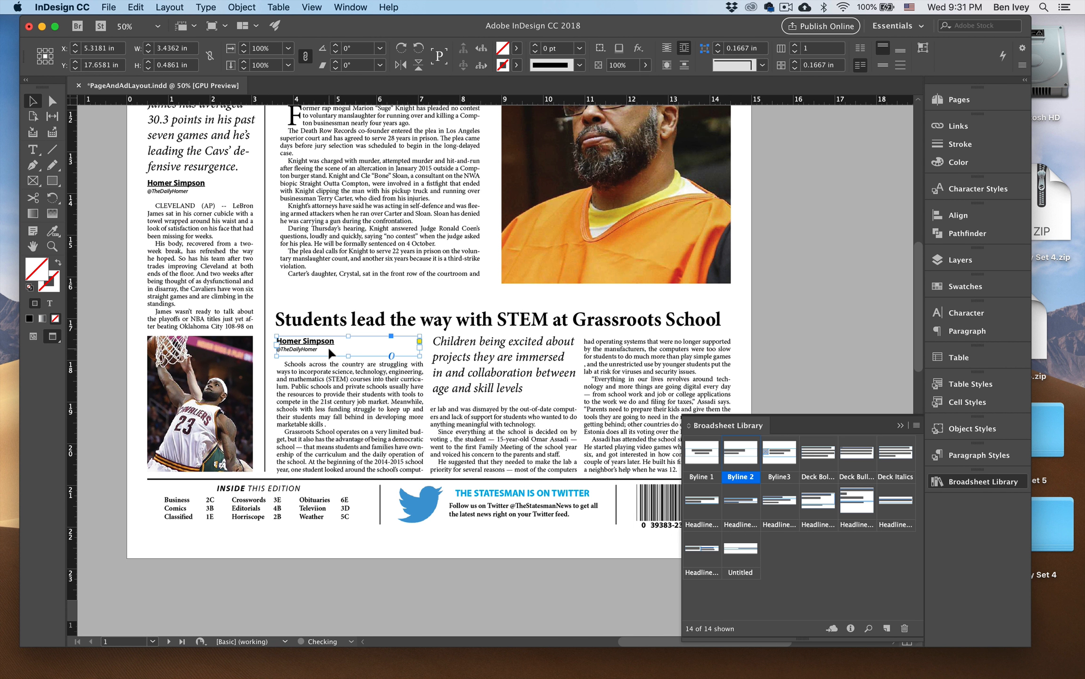
click(775, 341)
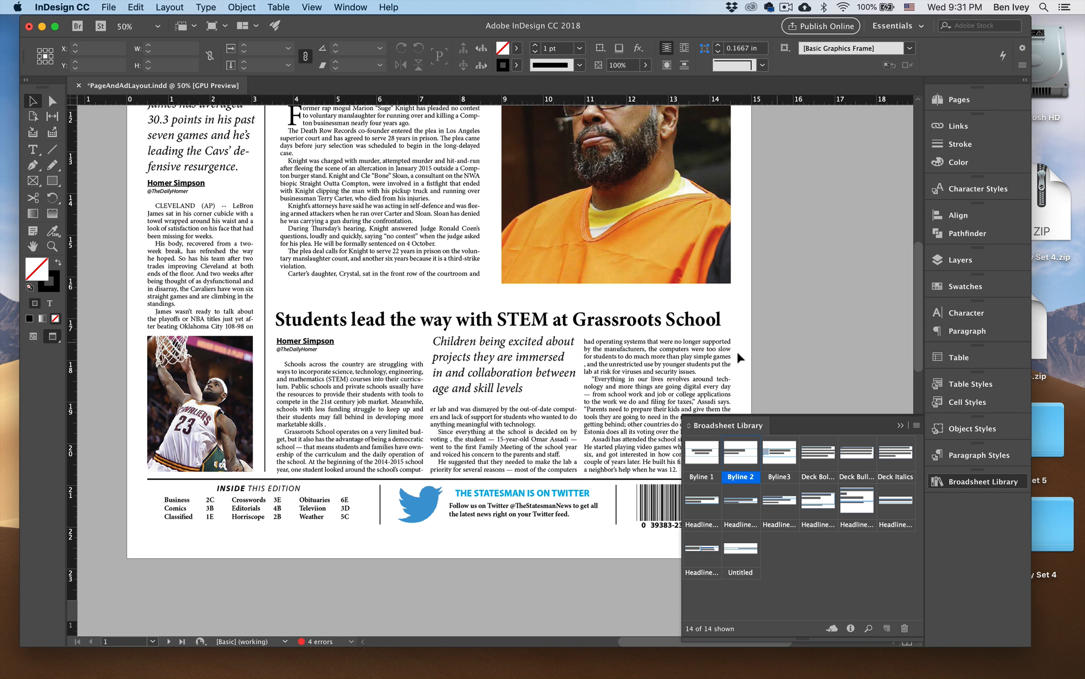
Try the STEM deck text at 18 pt and 24 pt, and return it to 22 pt.
scroll(736, 350, right, 2)
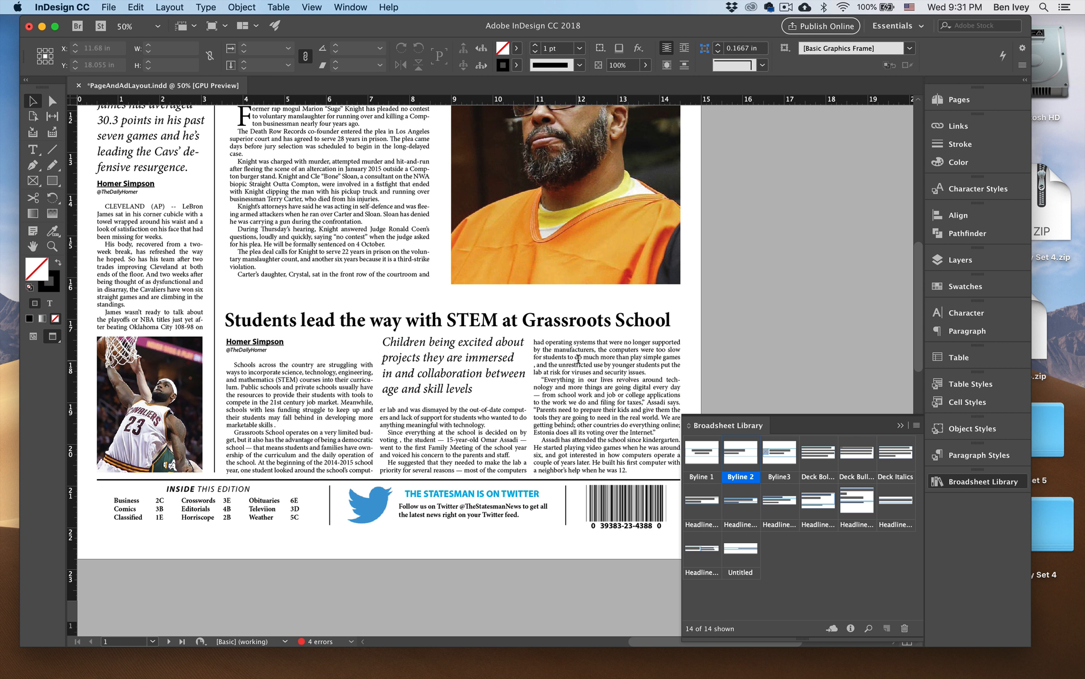
key(t)
click(475, 361)
key(super+a)
key(super+shift+comma)
key(super+shift+comma)
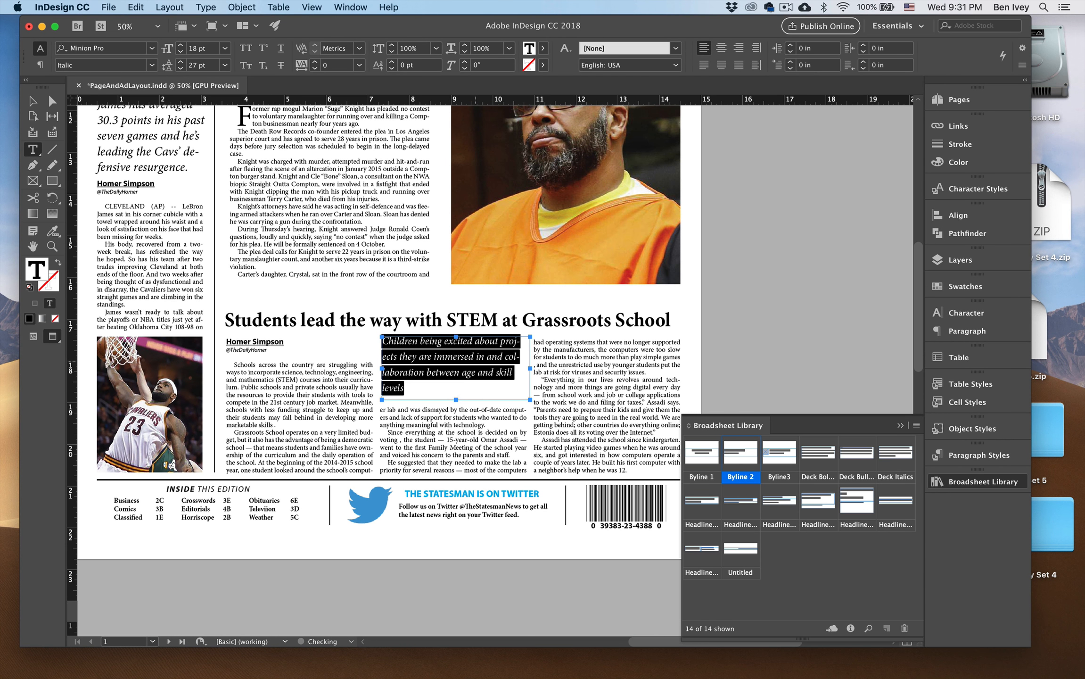
key(super+shift+period)
key(super+shift+period)
key(super+shift+period)
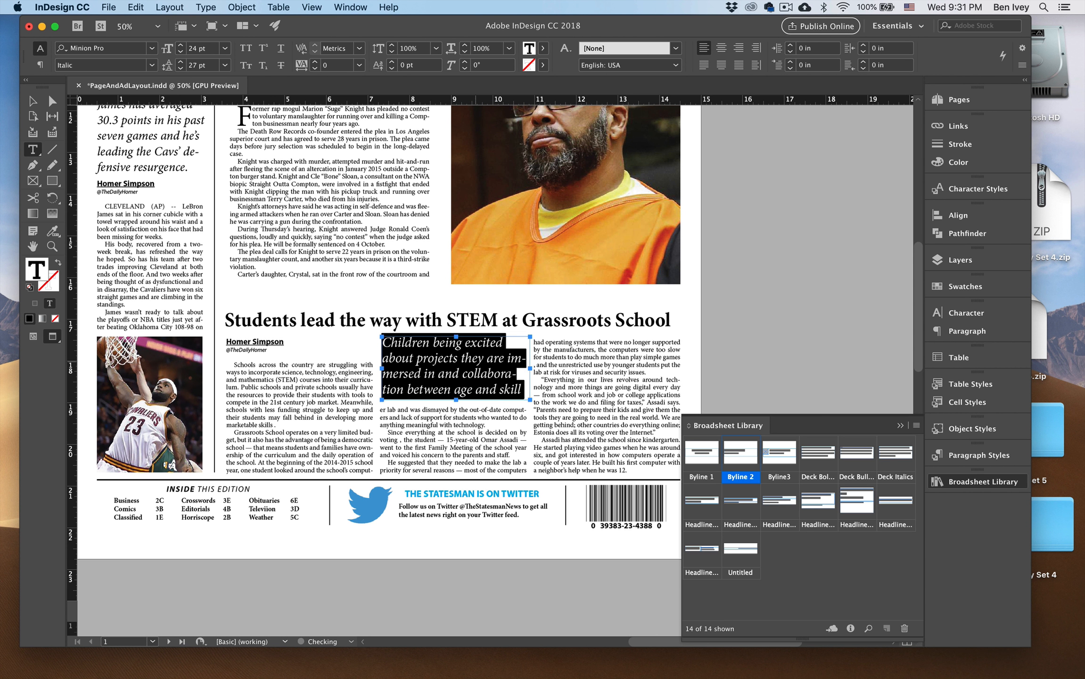
key(super+shift+comma)
key(Escape)
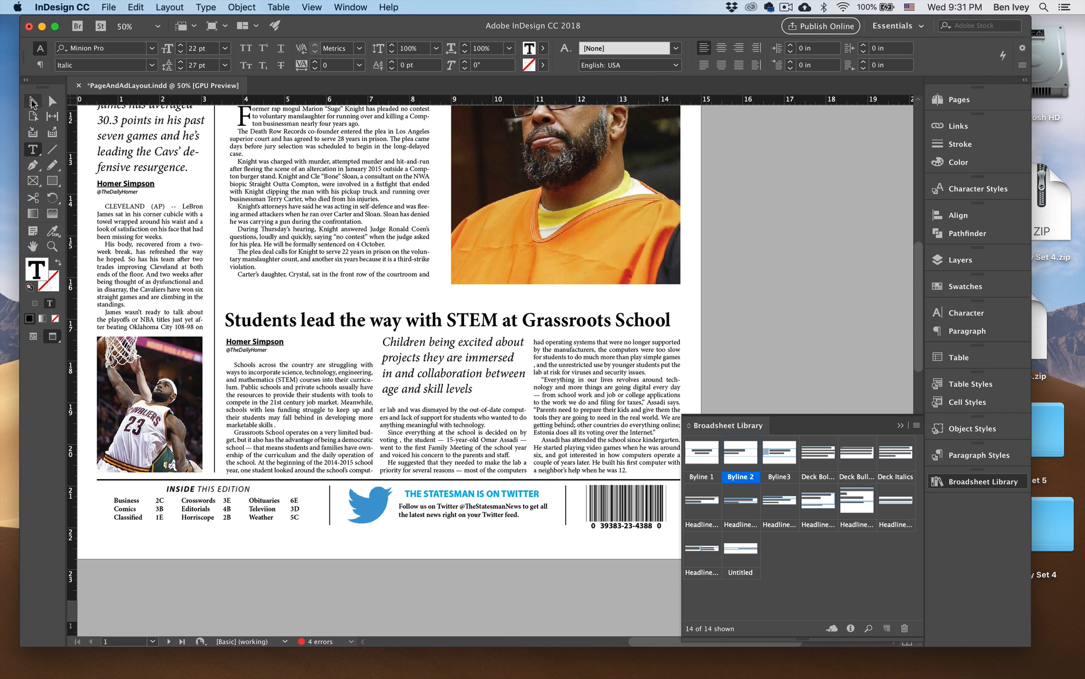
click(697, 294)
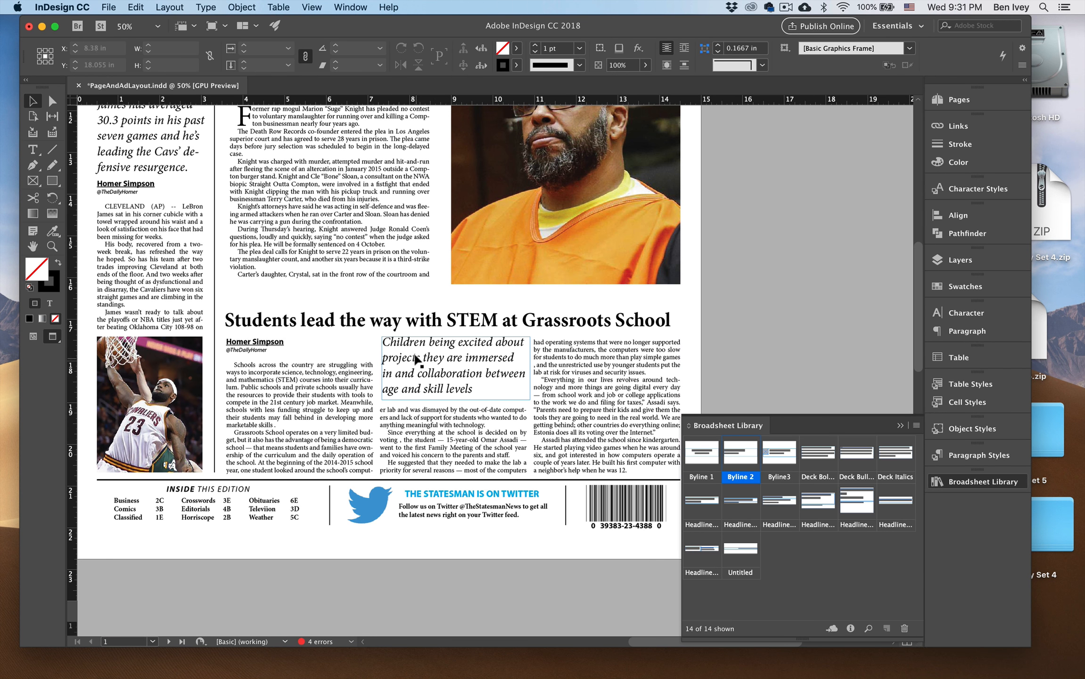
Nudge the STEM byline slightly to the right at the top of the first column.
click(263, 347)
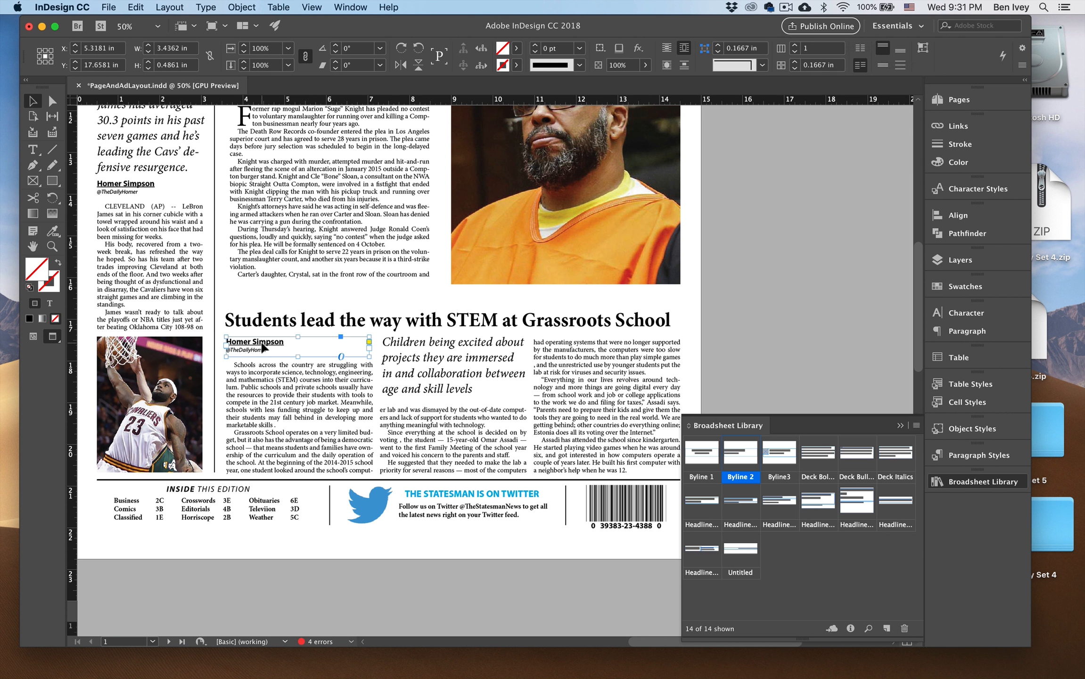
key(Right)
key(Right)
key(Right)
click(739, 358)
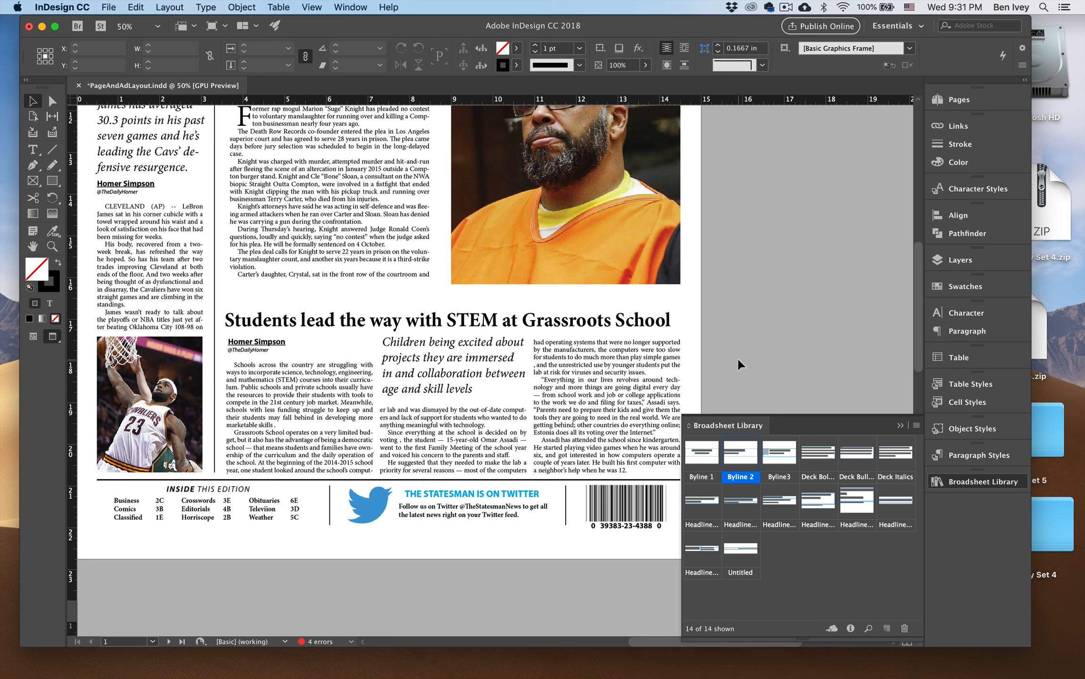
Bring the STEM photo on the pasteboard closer to the page and crop its top and bottom to about 3.44 by 3 in.
key(super+minus)
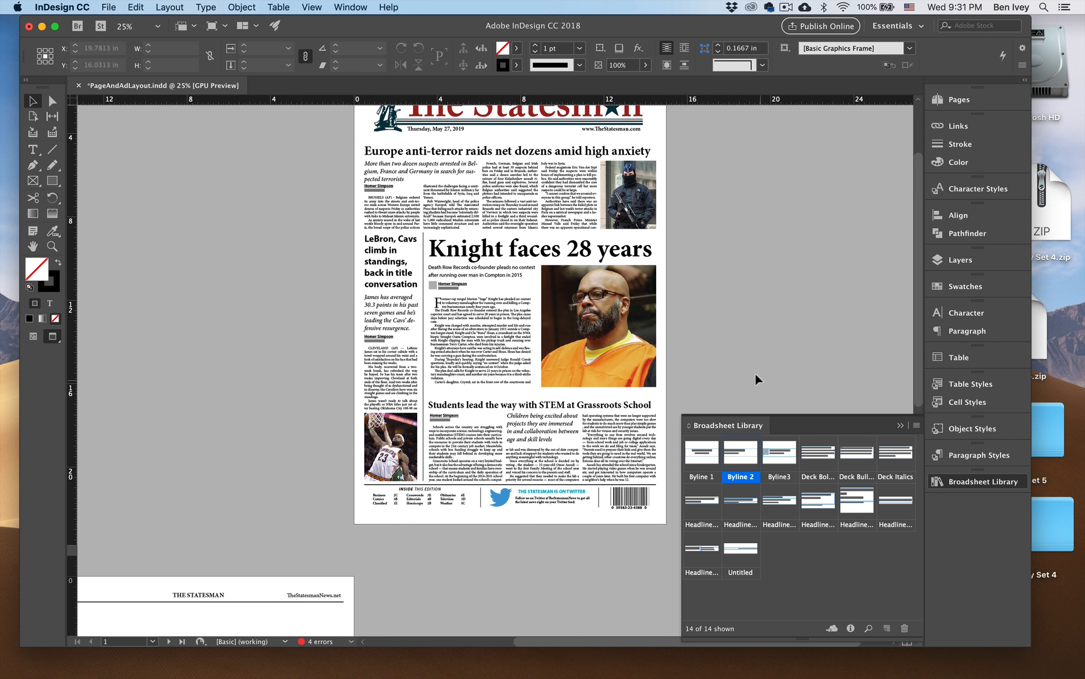
key(w)
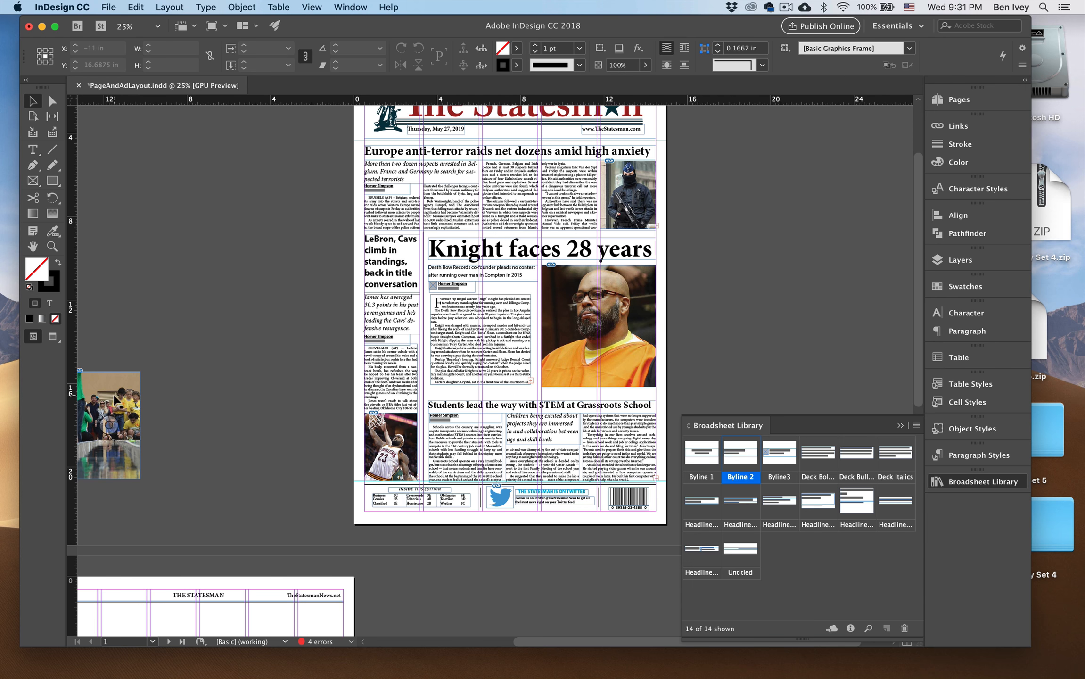
drag(116, 401, 341, 406)
key(super+equal)
key(super+equal)
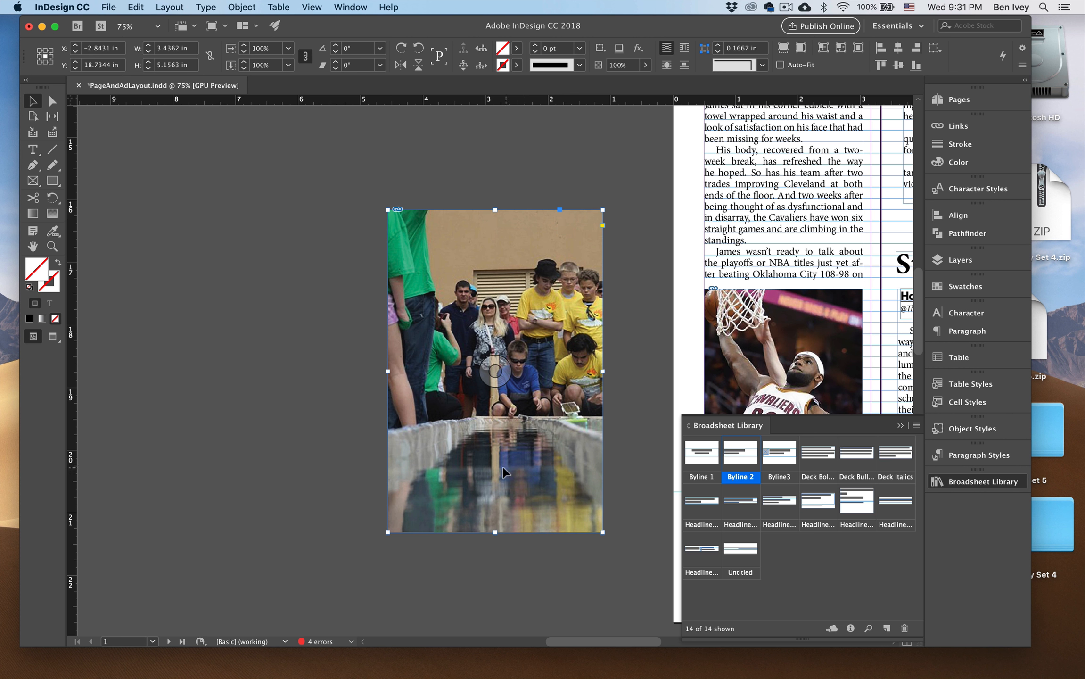
drag(495, 532, 500, 451)
drag(496, 212, 497, 263)
click(347, 302)
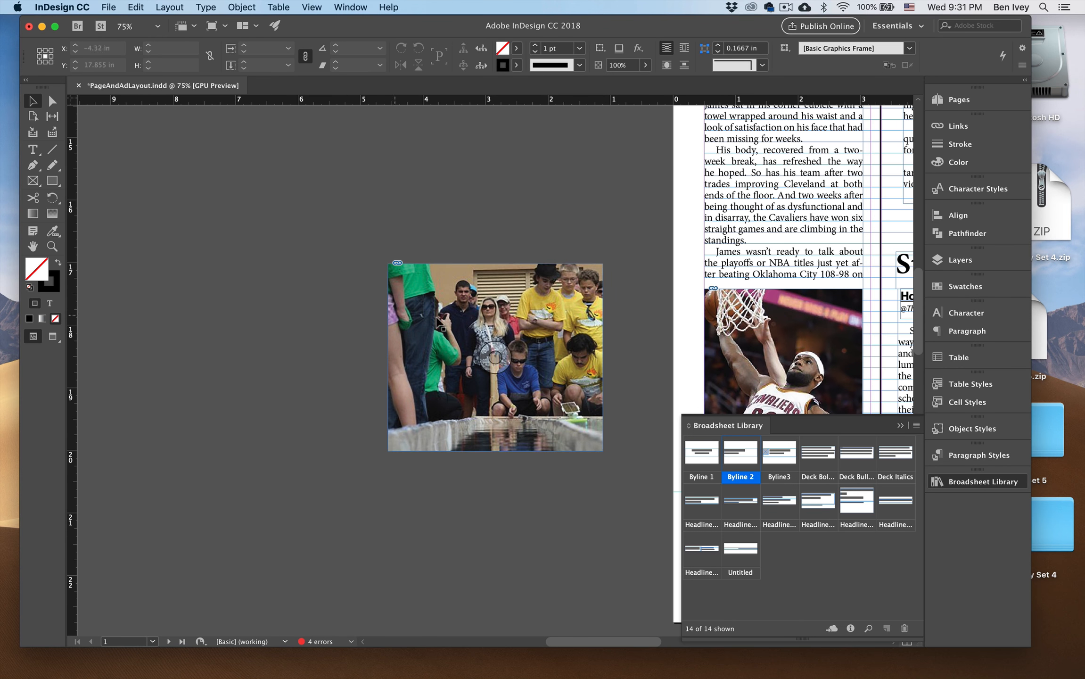
Move the cropped photo onto the STEM story and set its text to wrap around the bounding box.
scroll(378, 315, right, 10)
drag(213, 295, 679, 330)
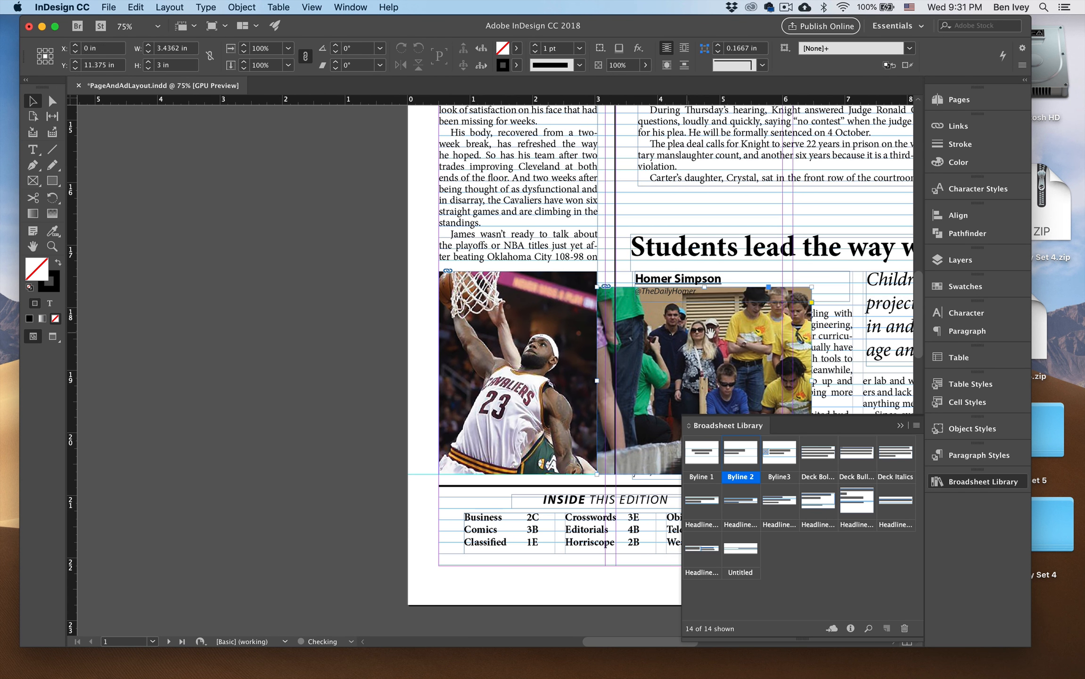
scroll(678, 330, right, 15)
key(super+minus)
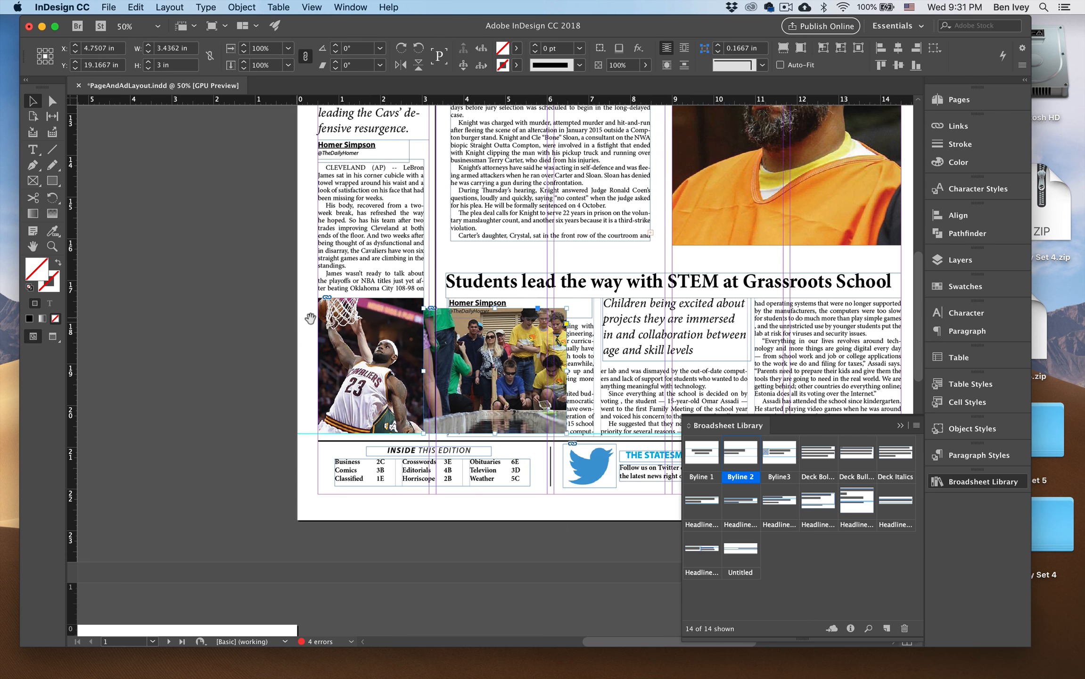
scroll(584, 309, right, 5)
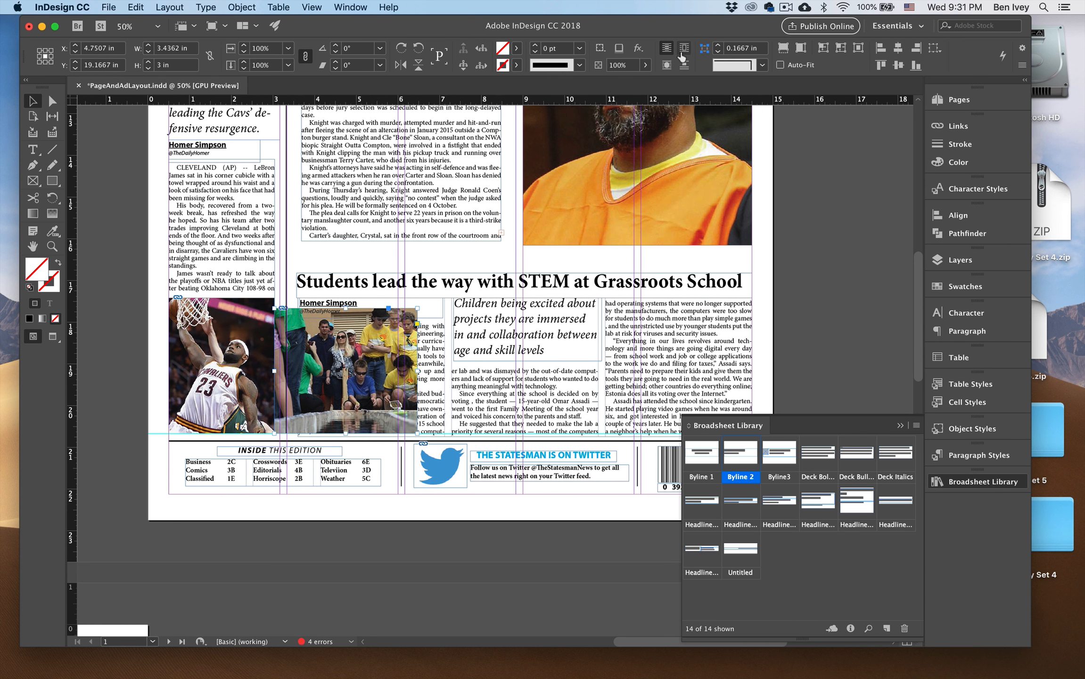
click(682, 52)
Position the STEM photo in the story's third column, below the headline.
drag(381, 329, 647, 343)
scroll(749, 353, right, 3)
drag(574, 406, 575, 411)
click(683, 398)
key(super+0)
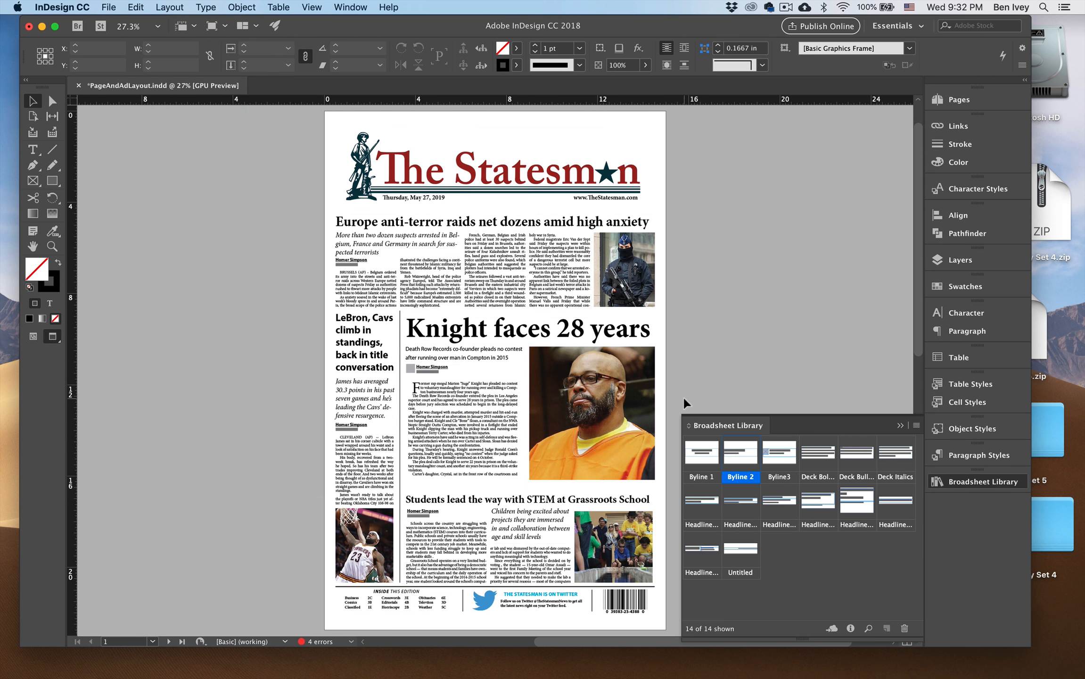
Move the STEM photo off the page onto the pasteboard so the body text fills the third column.
drag(671, 323, 596, 310)
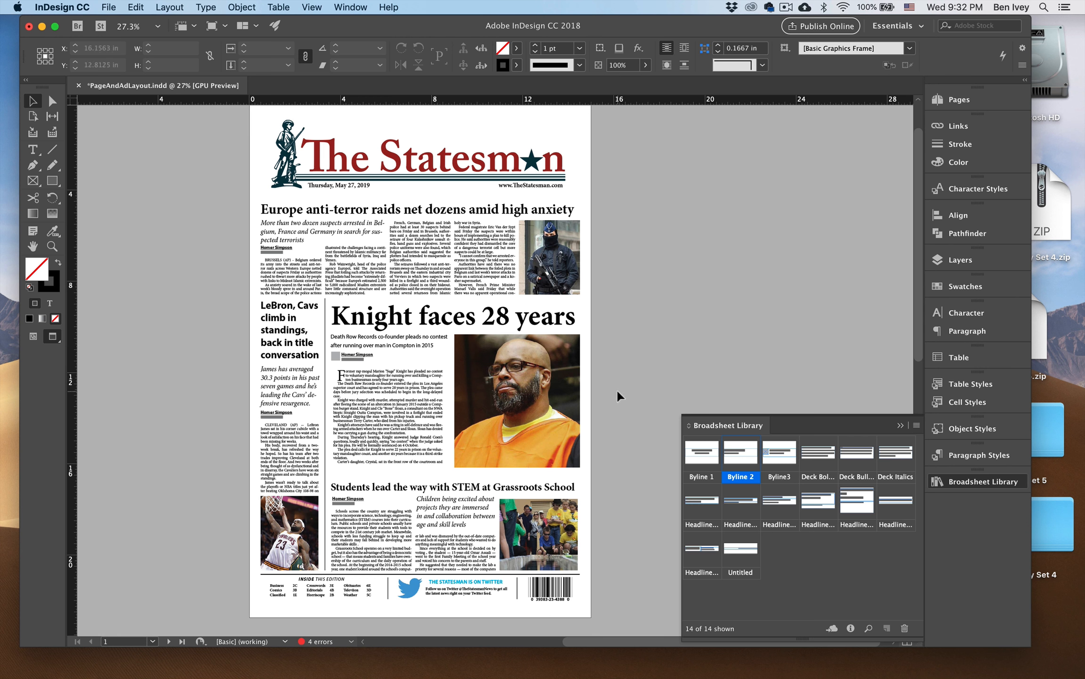
click(517, 522)
drag(517, 522, 693, 328)
click(604, 445)
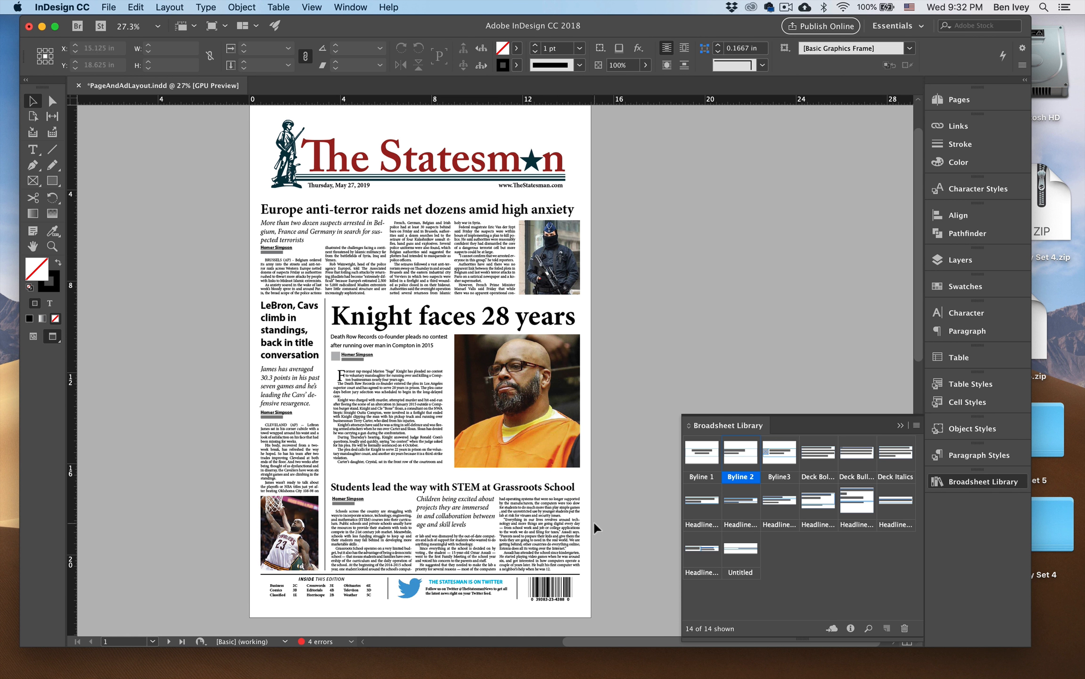
Shorten the STEM body text frame from its bottom edge to about 3.125 in high.
key(super+equal)
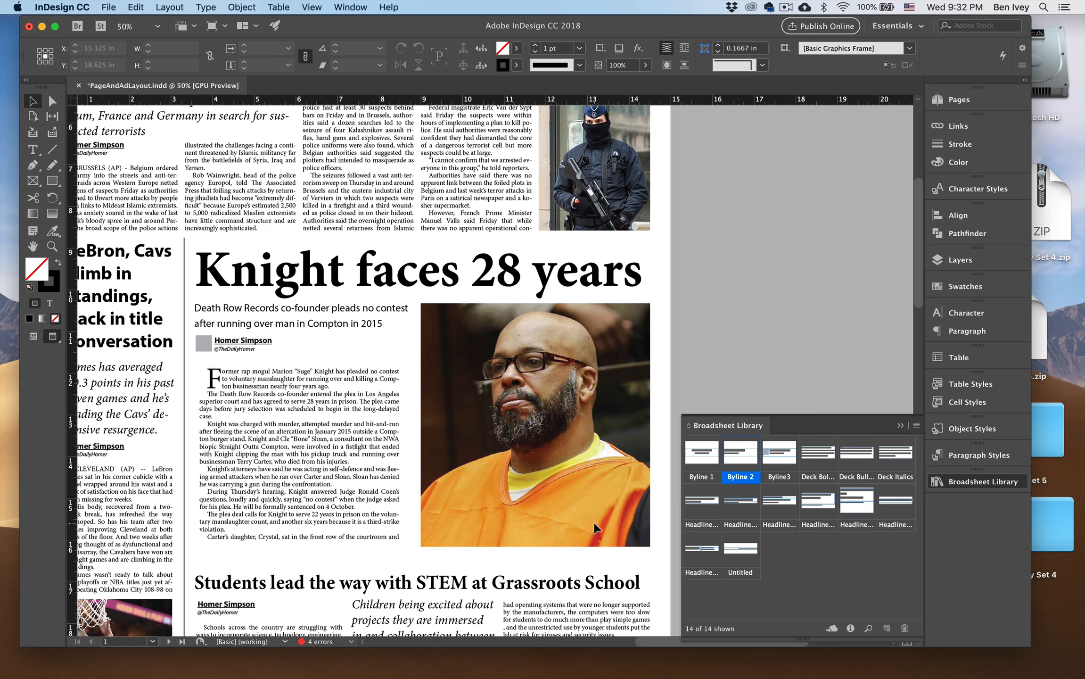
drag(585, 497, 683, 304)
drag(582, 351, 478, 301)
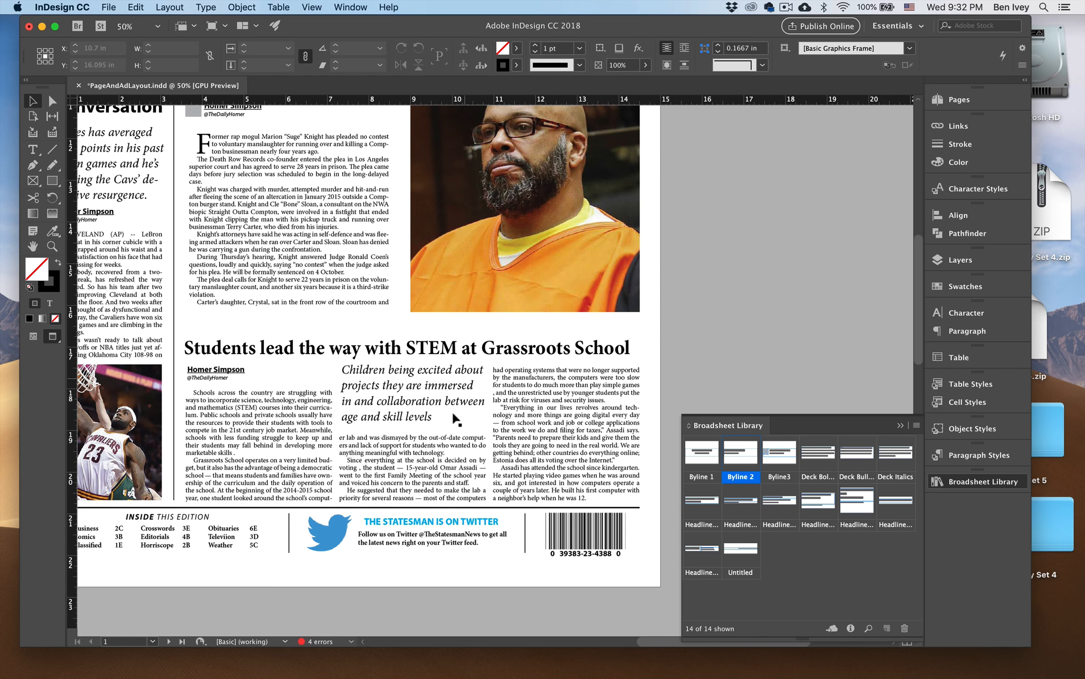
click(452, 410)
drag(412, 500, 413, 493)
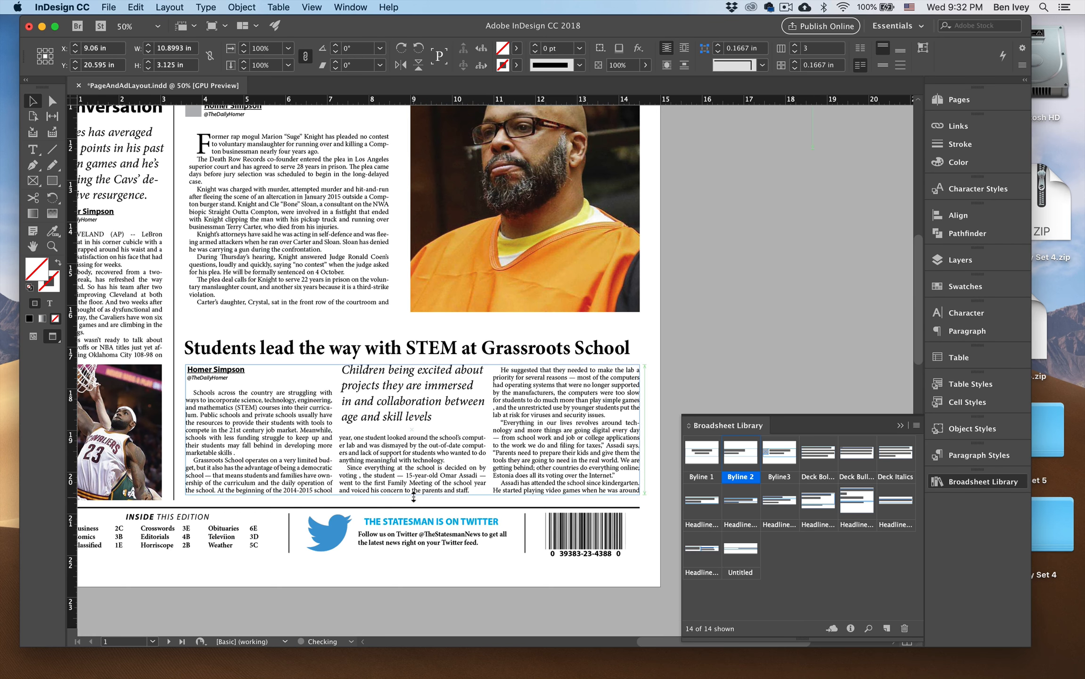
click(679, 380)
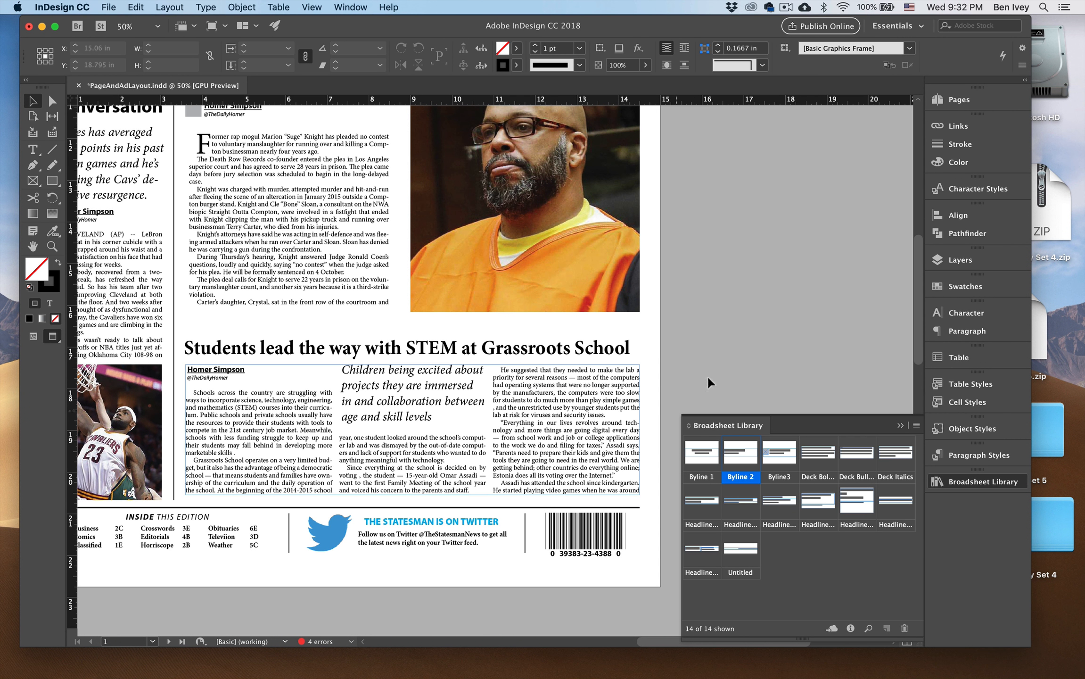
key(super+minus)
key(super+minus)
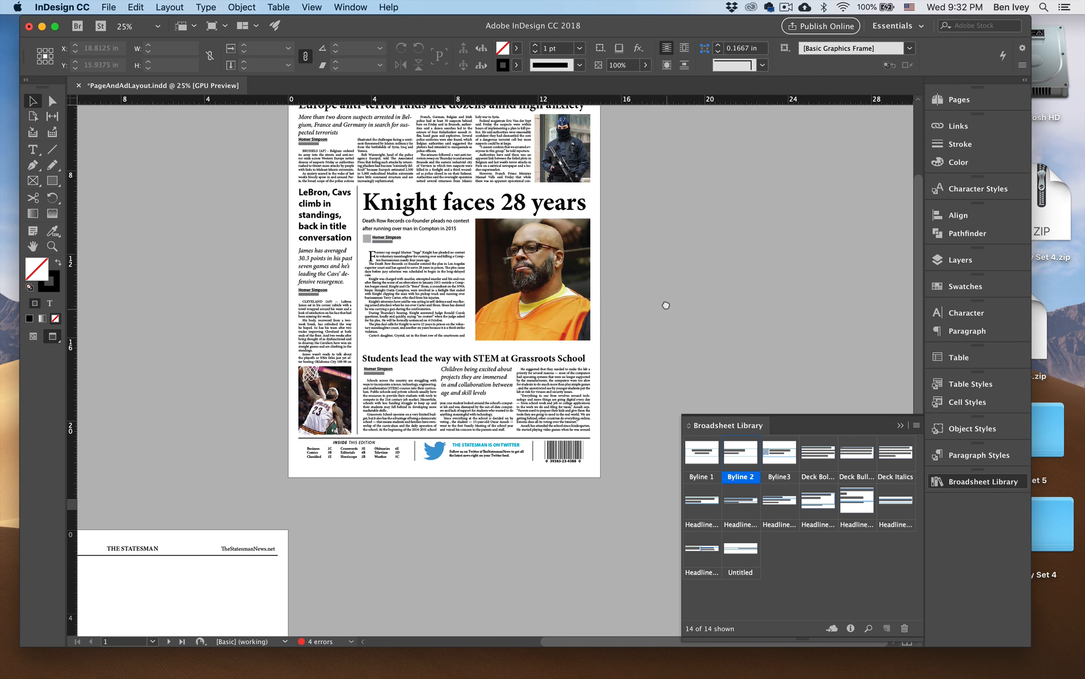
scroll(659, 351, up, 5)
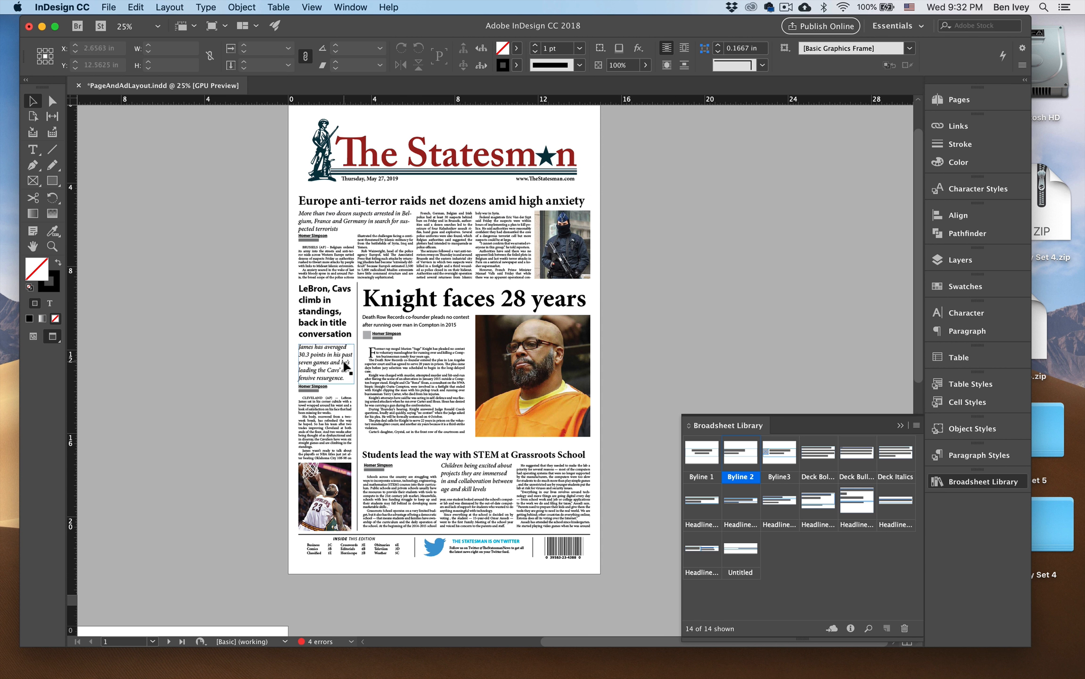
click(323, 320)
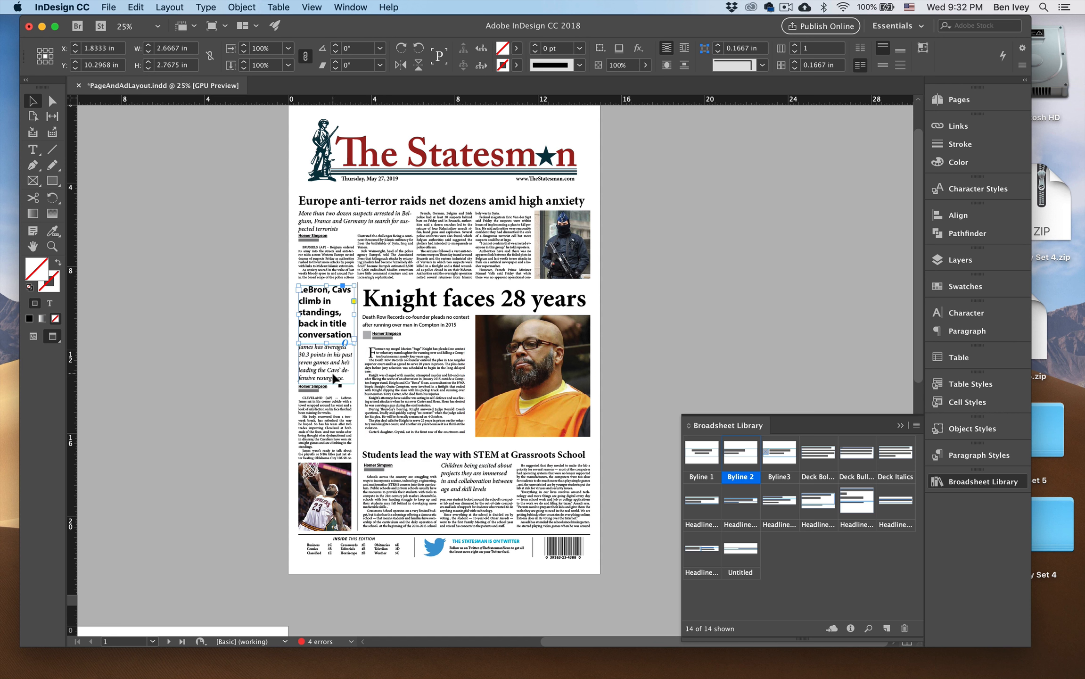
click(221, 398)
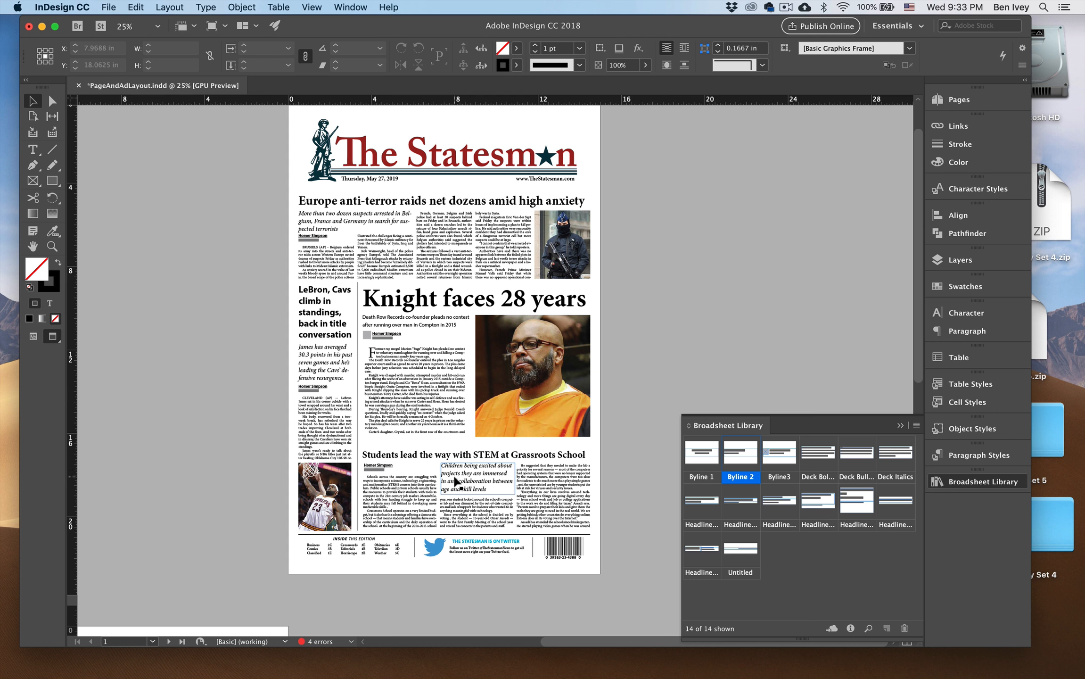
key(t)
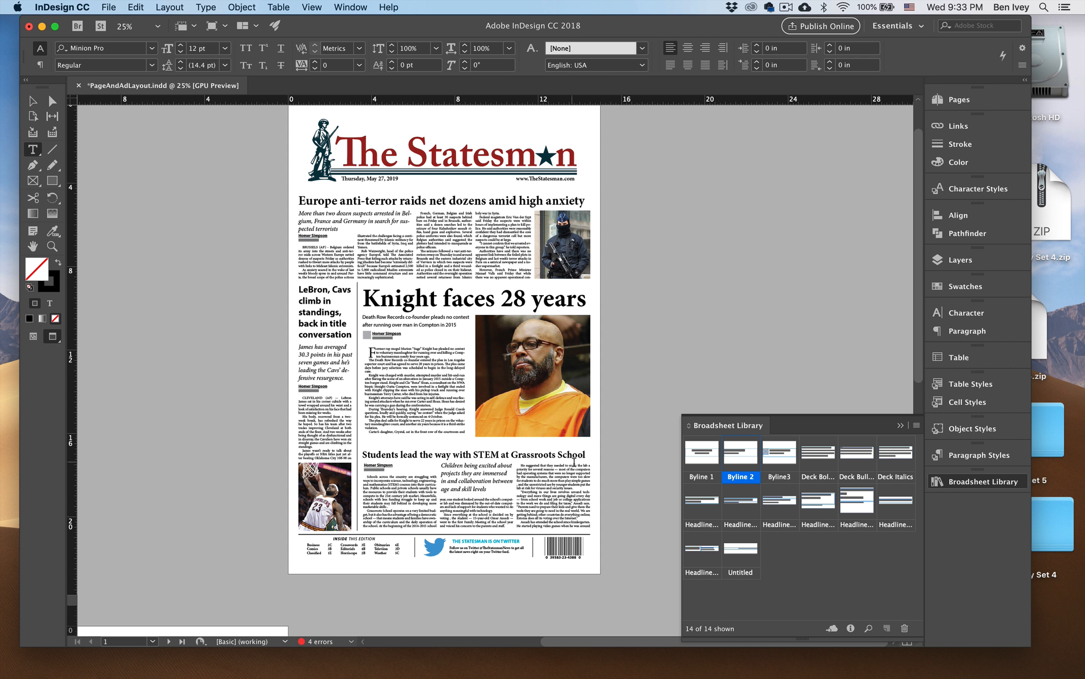
click(33, 101)
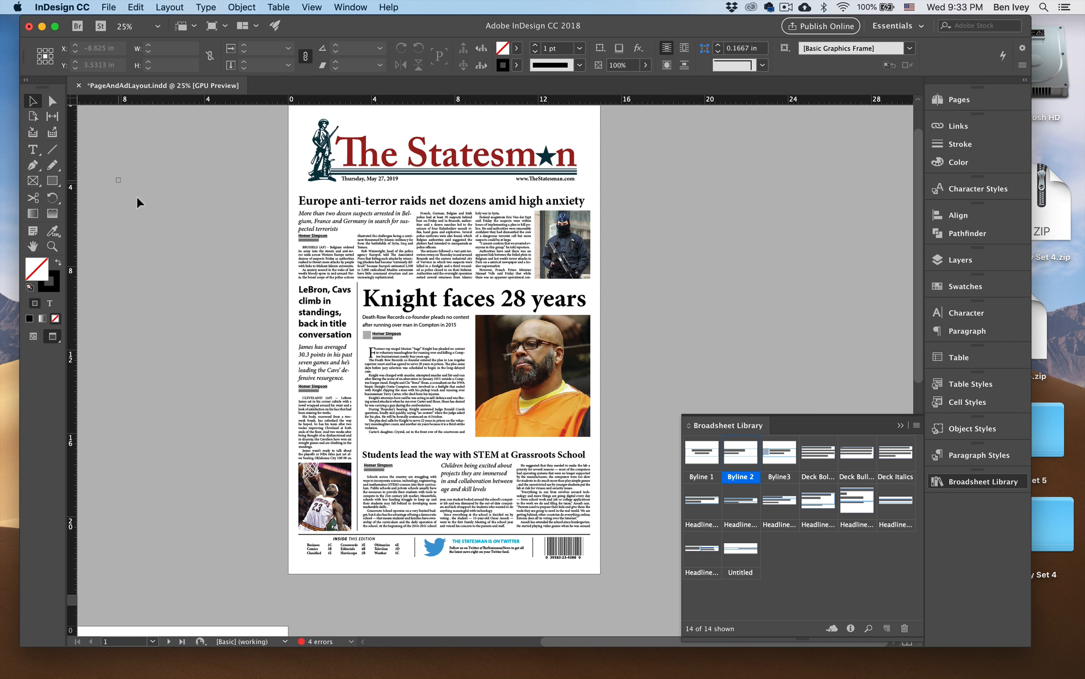
Insert a solid black square glyph before "Children" at the start of the STEM story's deck.
key(super+equal)
key(super+equal)
drag(325, 353, 325, 225)
scroll(325, 256, down, 3)
scroll(326, 256, left, 3)
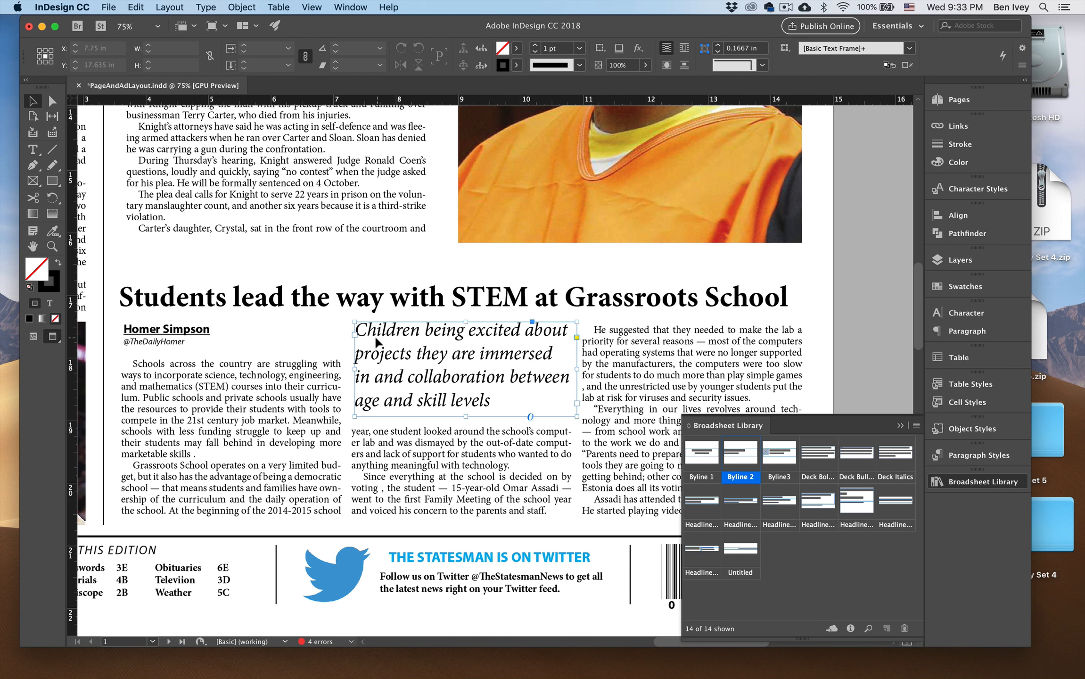
double_click(358, 331)
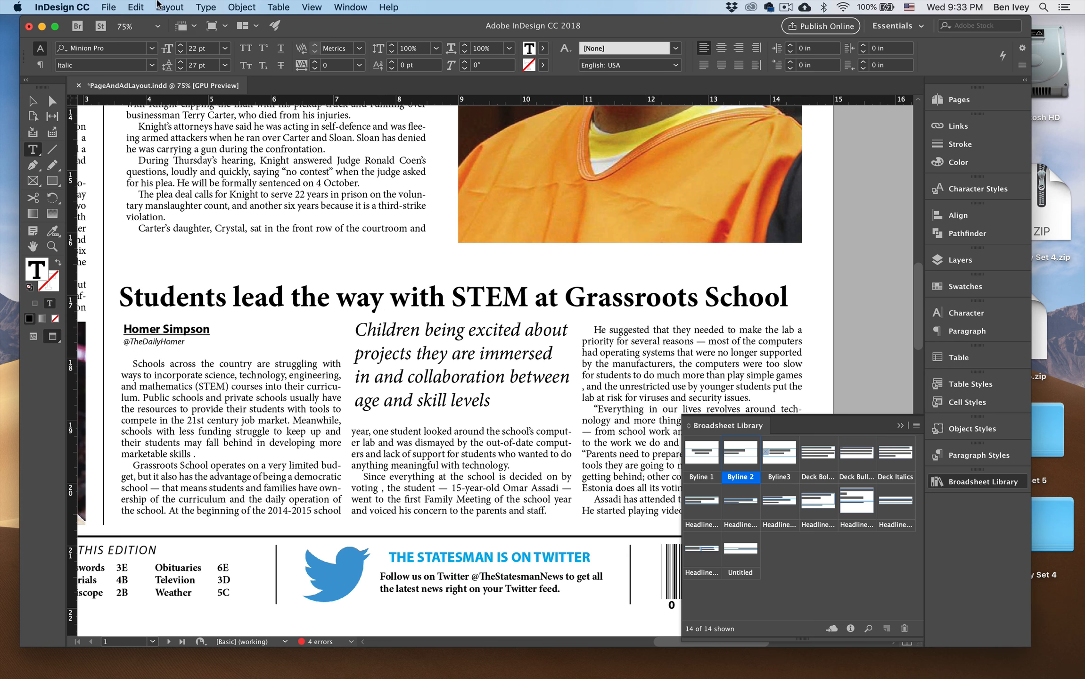
click(205, 7)
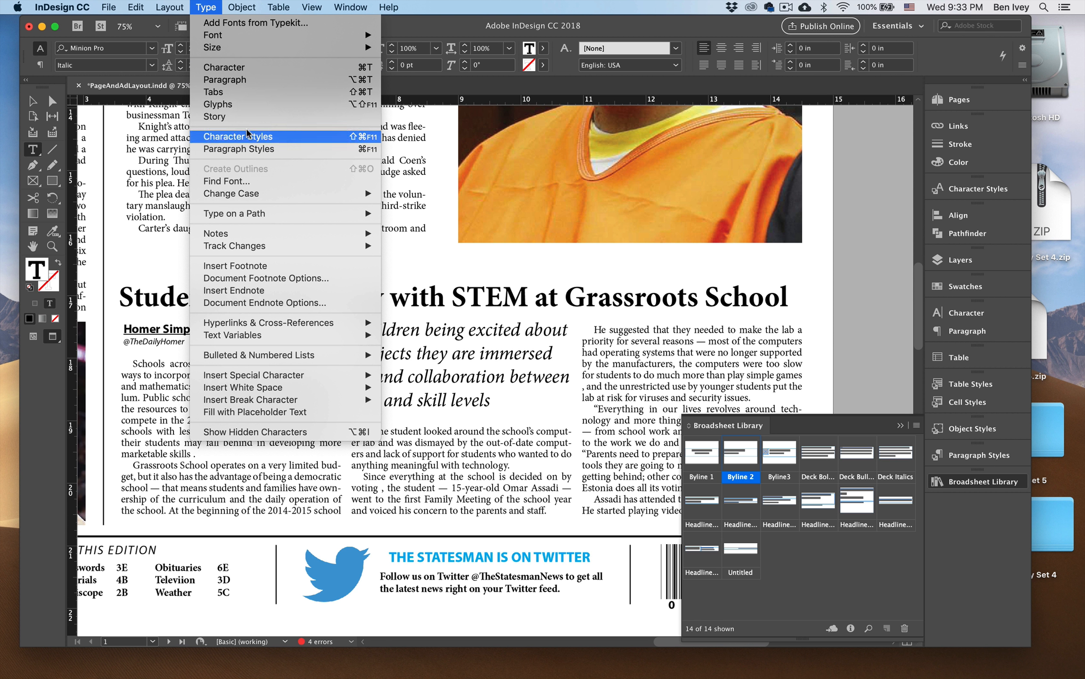
click(249, 104)
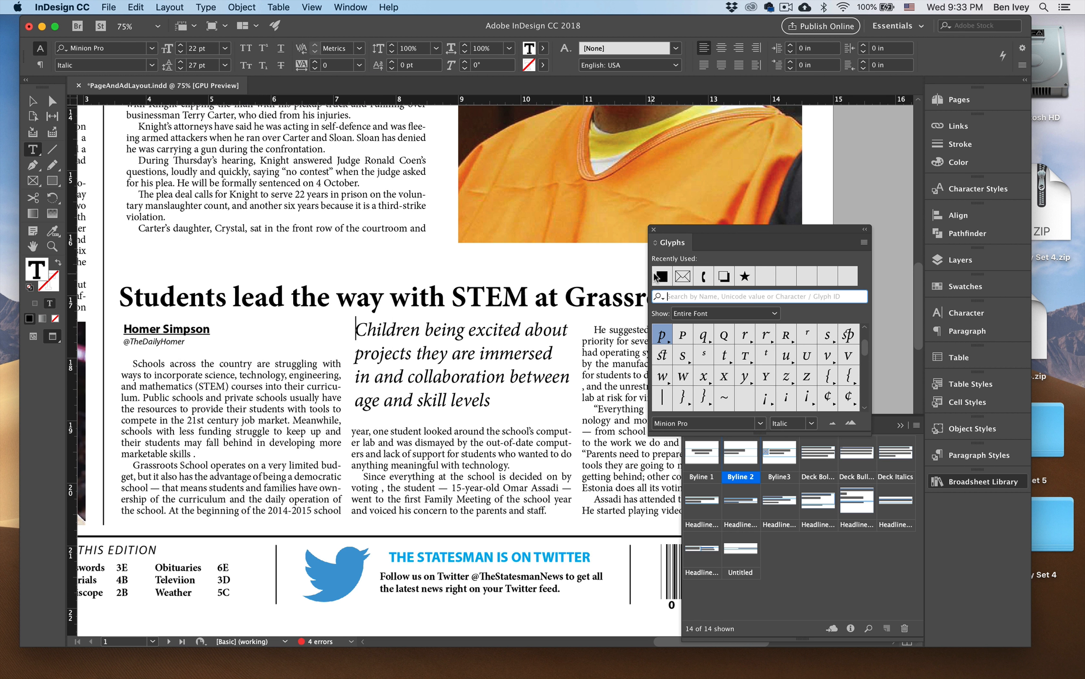
double_click(658, 276)
click(654, 230)
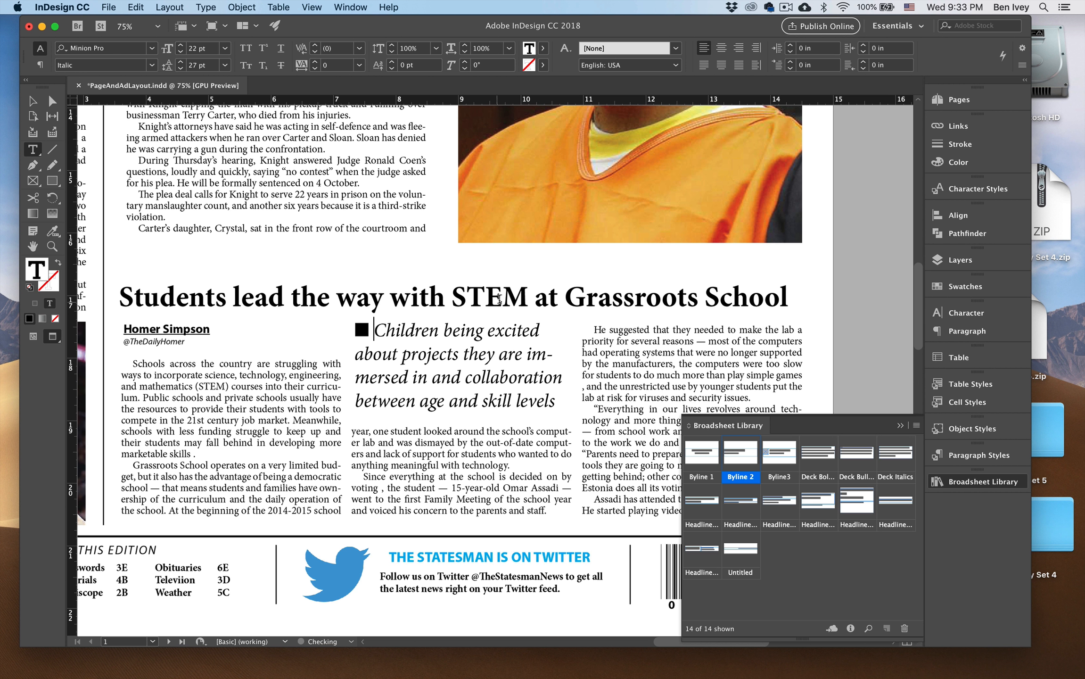
click(32, 100)
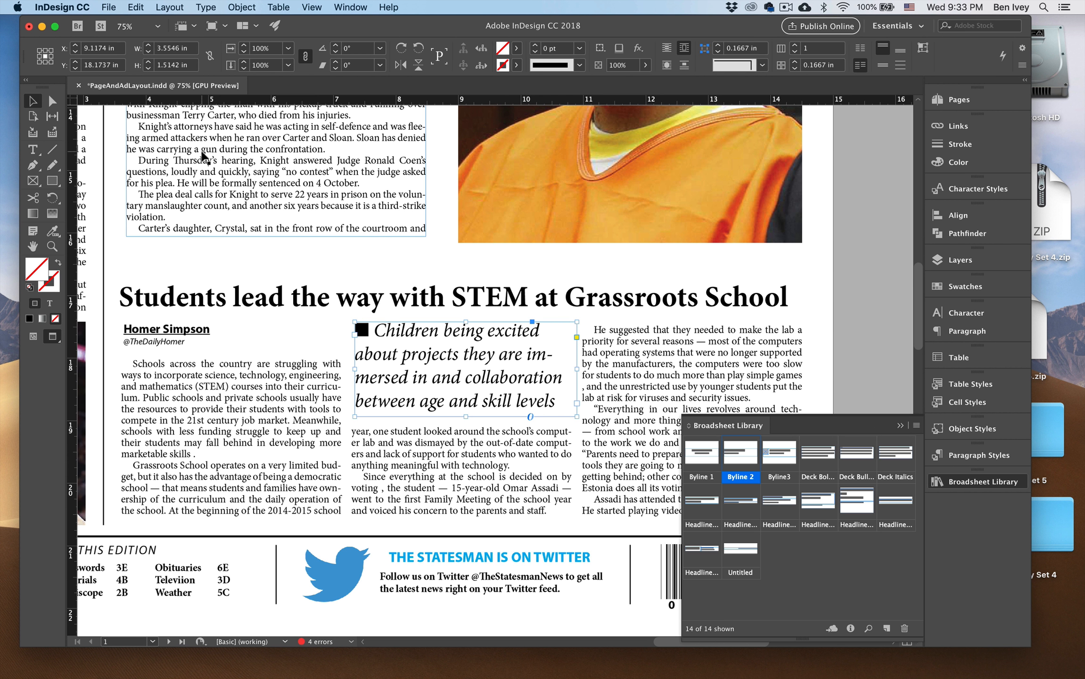
Narrow the Knight story's body text frame from both sides to about 4.27 in wide.
key(super+0)
click(305, 301)
drag(295, 279, 204, 255)
click(267, 279)
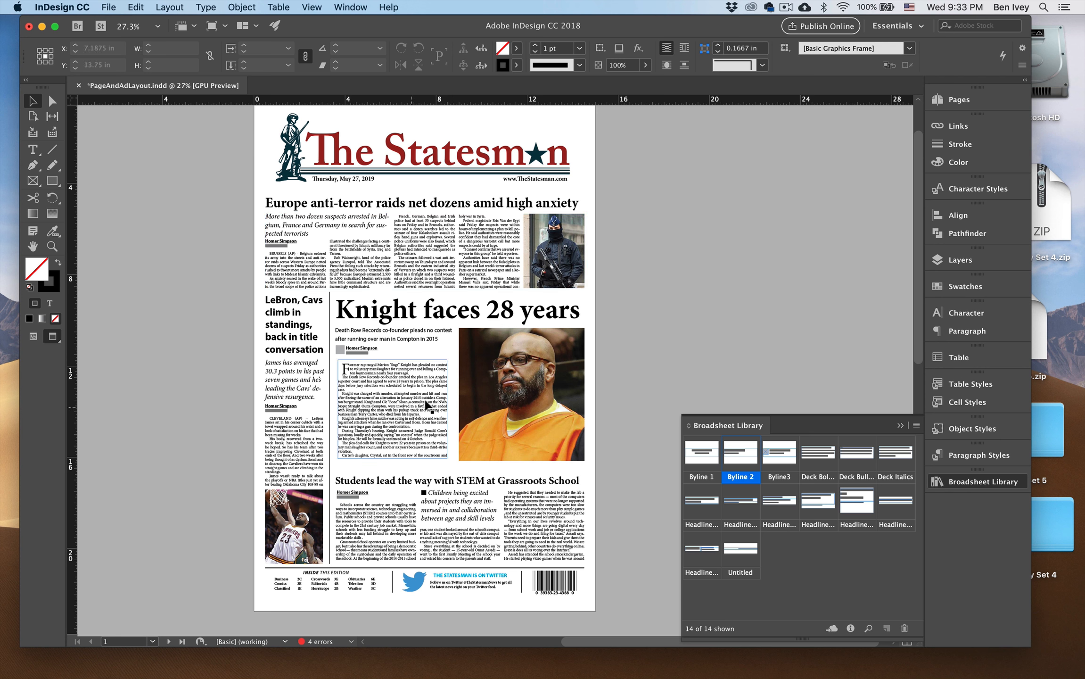
click(446, 419)
drag(447, 409, 440, 409)
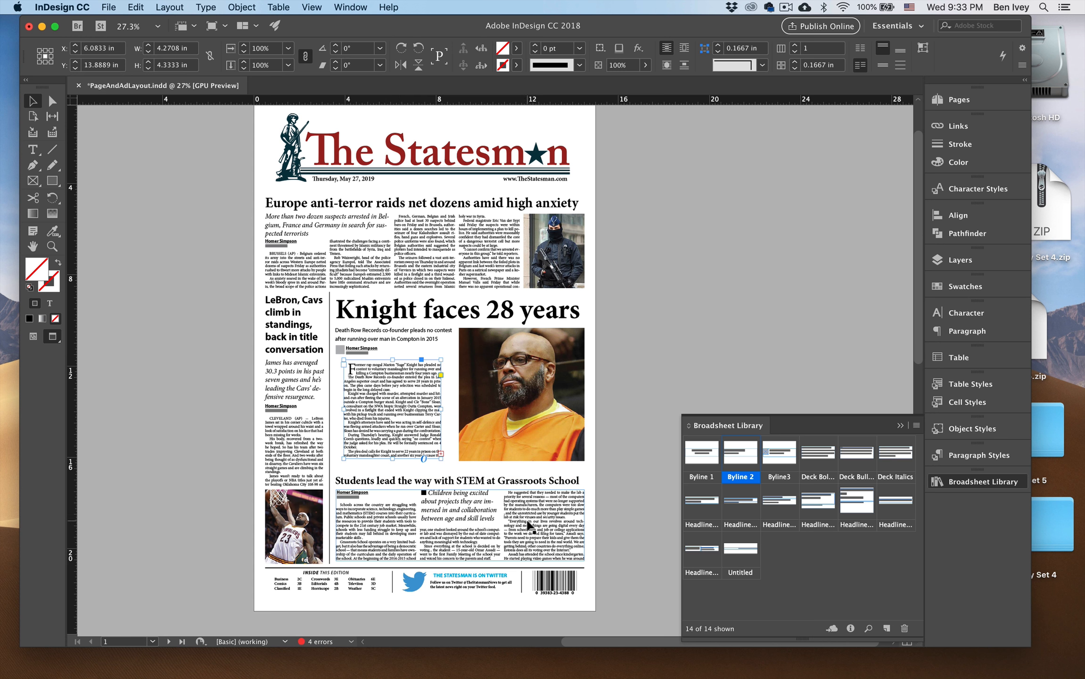
click(210, 441)
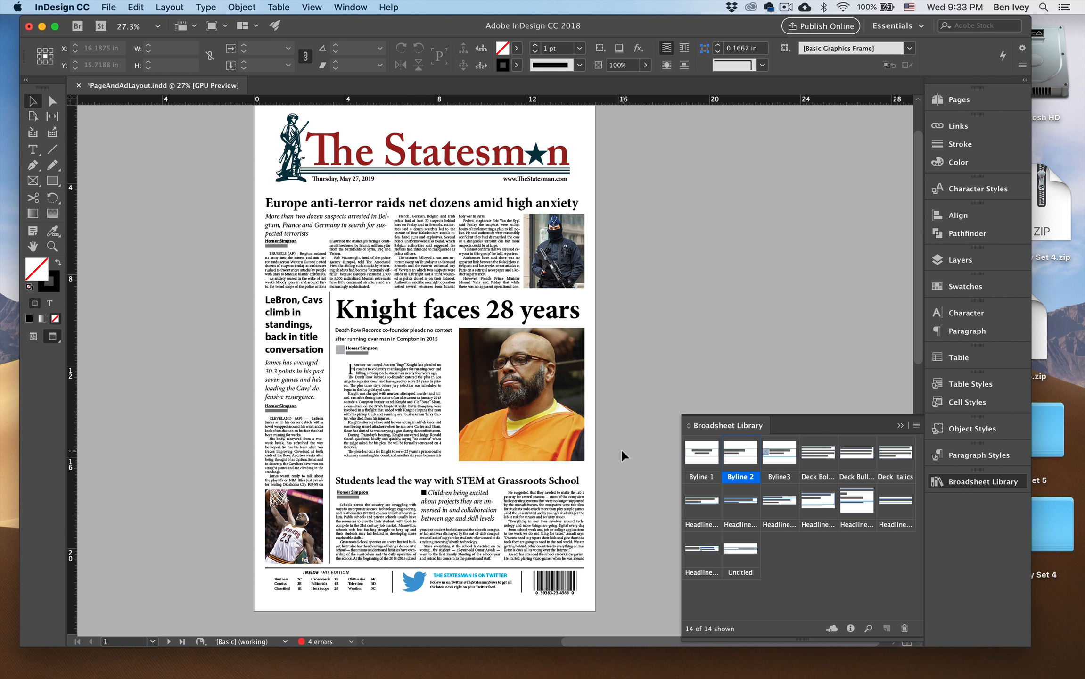
Go to page 2A and turn off the preview so its margin and column guides show.
key(super+=)
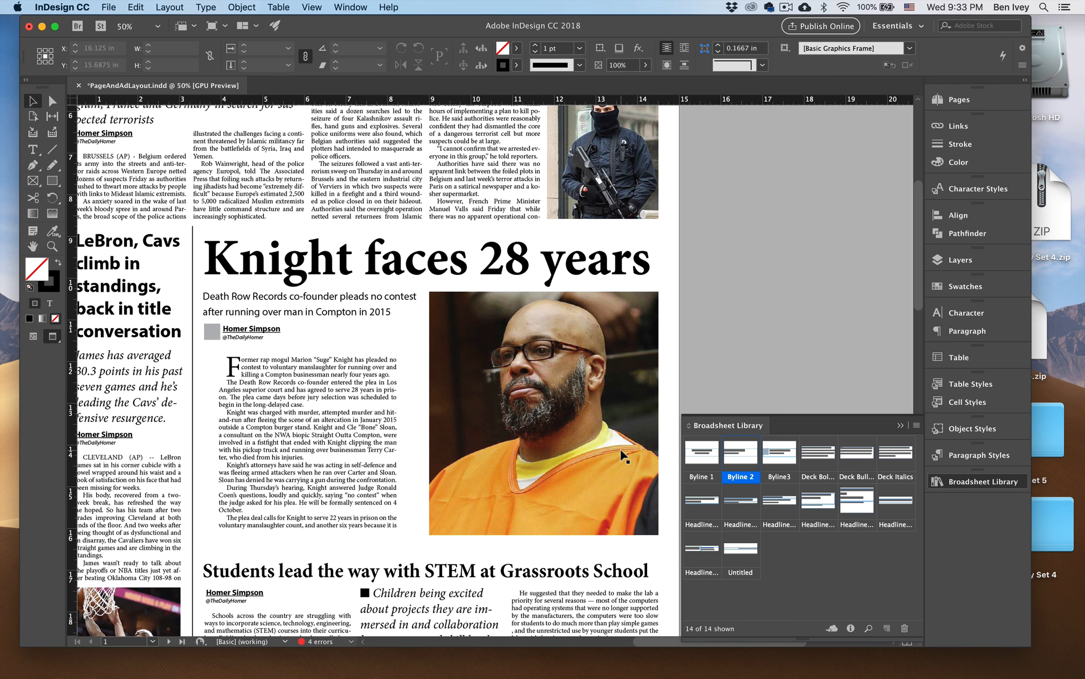
drag(612, 440, 650, 395)
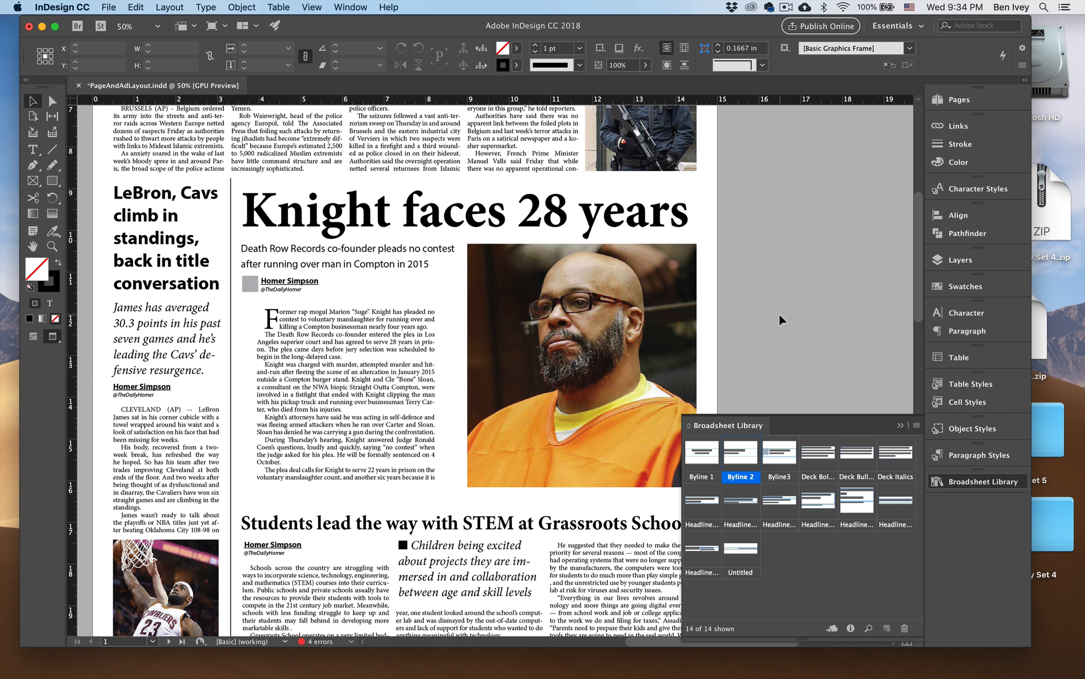
key(super+0)
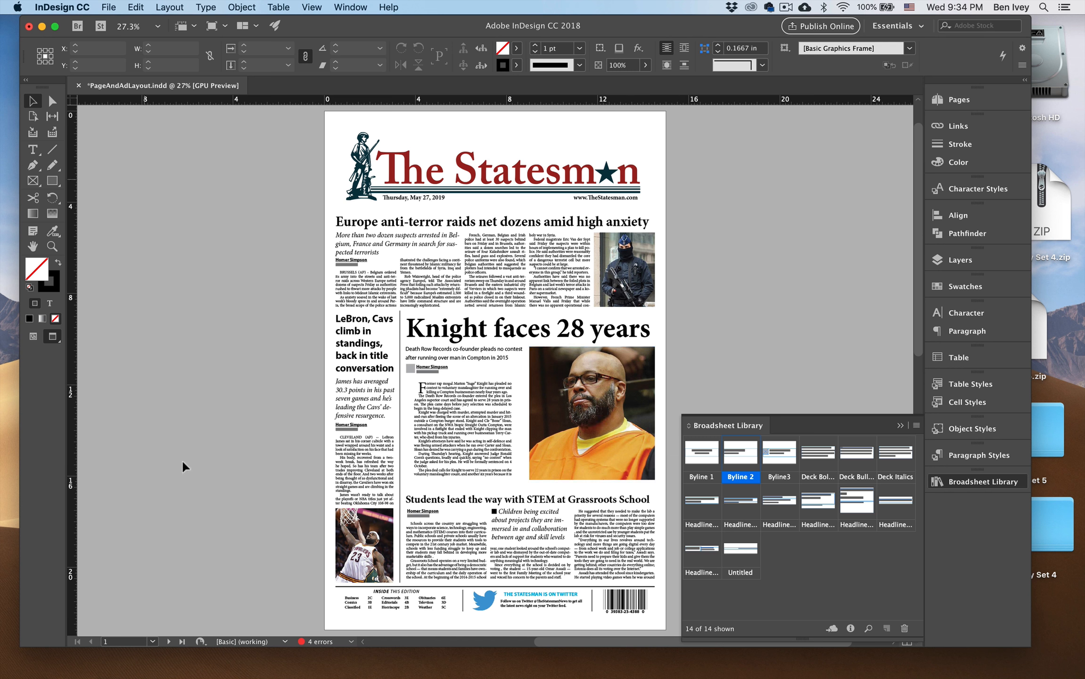
key(space)
drag(161, 549, 354, 215)
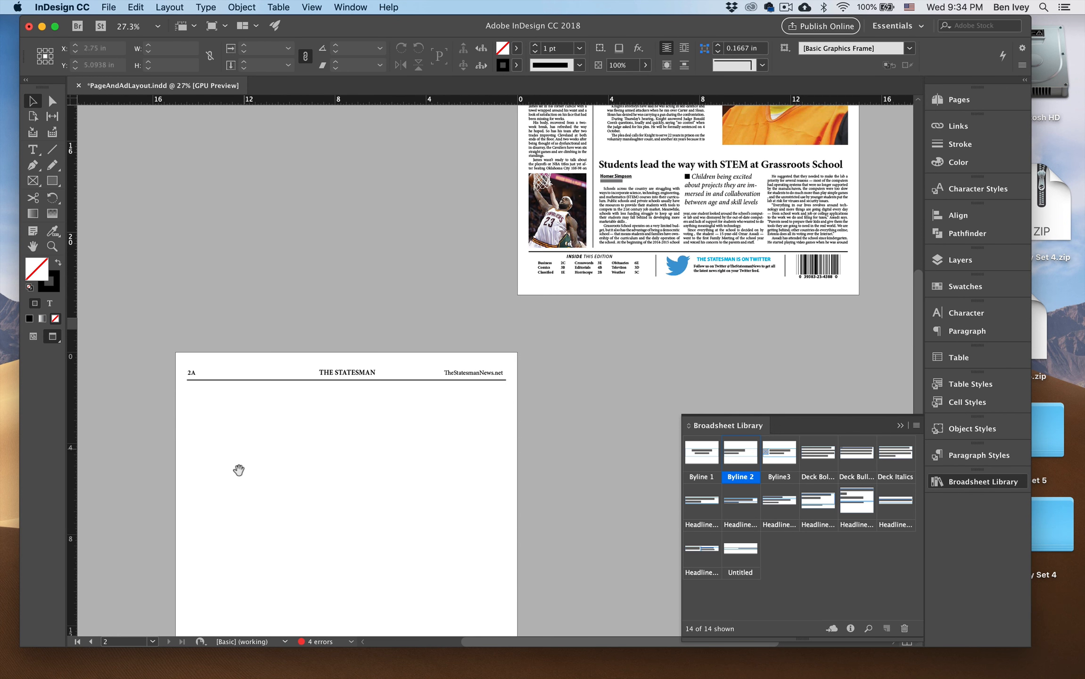
drag(239, 470, 346, 274)
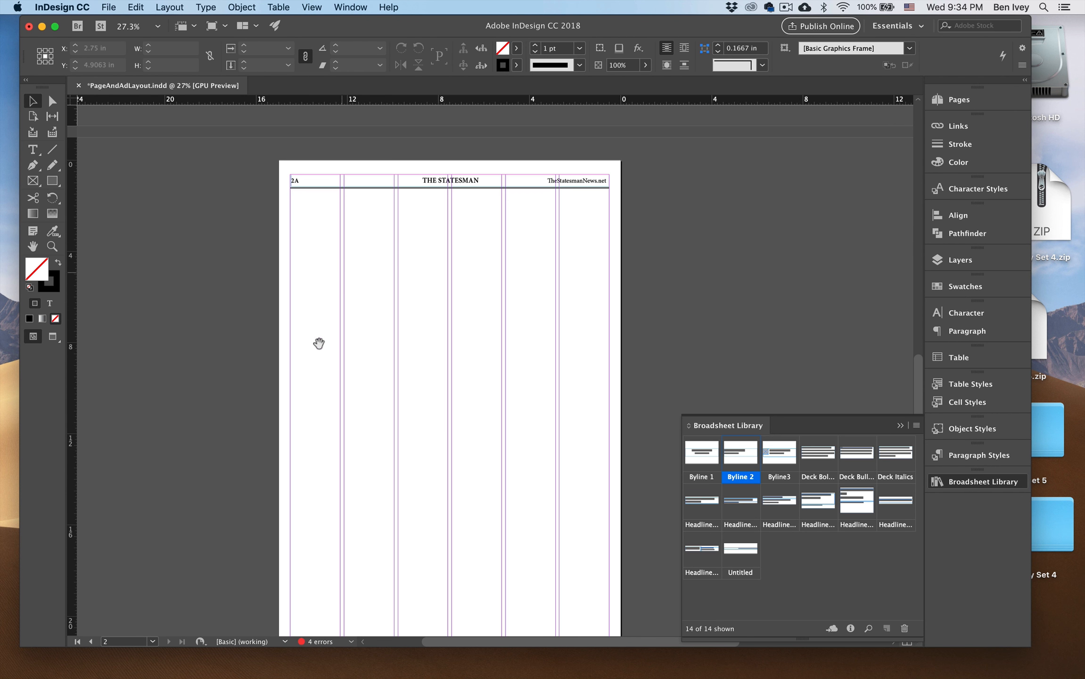
drag(318, 341, 293, 251)
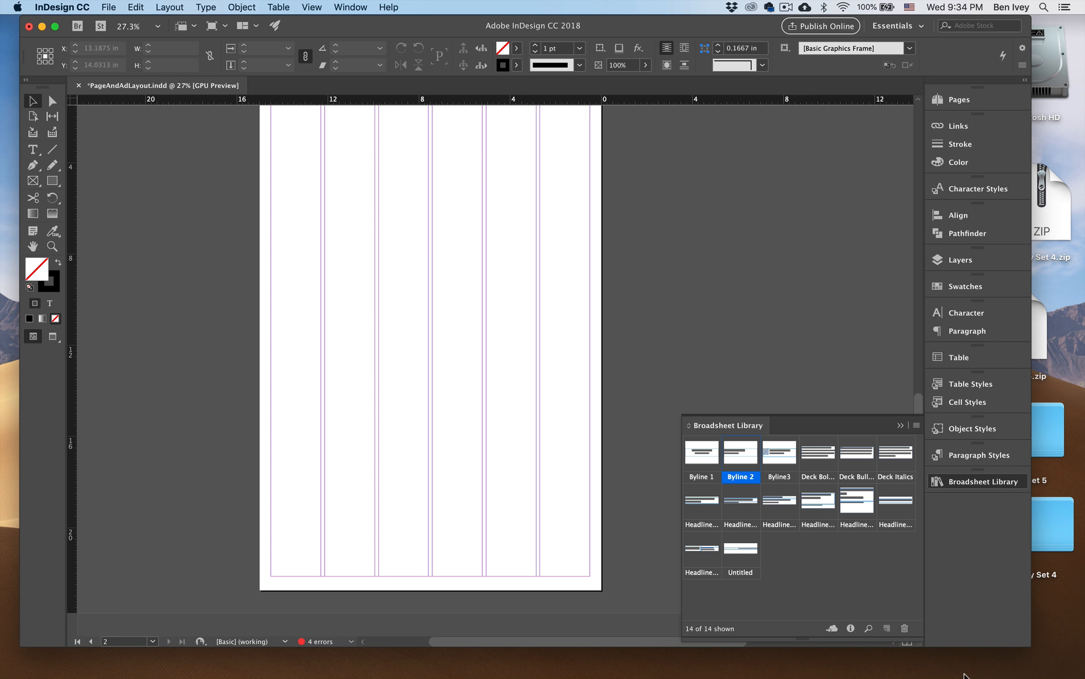
Switch to the assignment PDF in Acrobat and read the Page 2 requirements for dummy ad boxes and ad sizes.
click(926, 662)
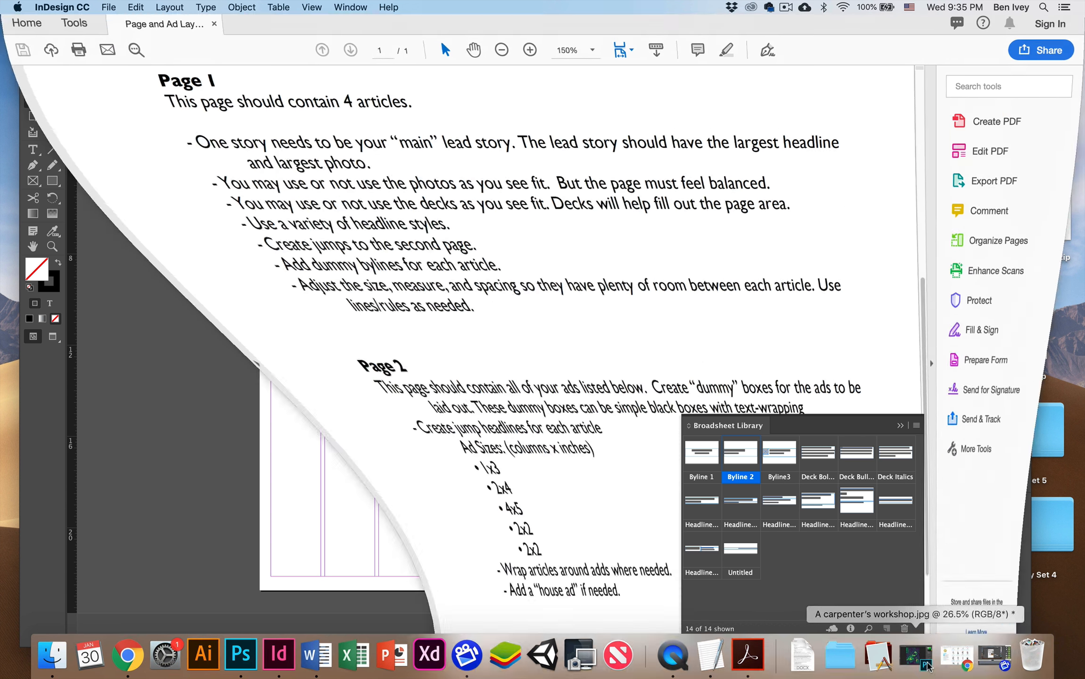
drag(919, 397, 918, 412)
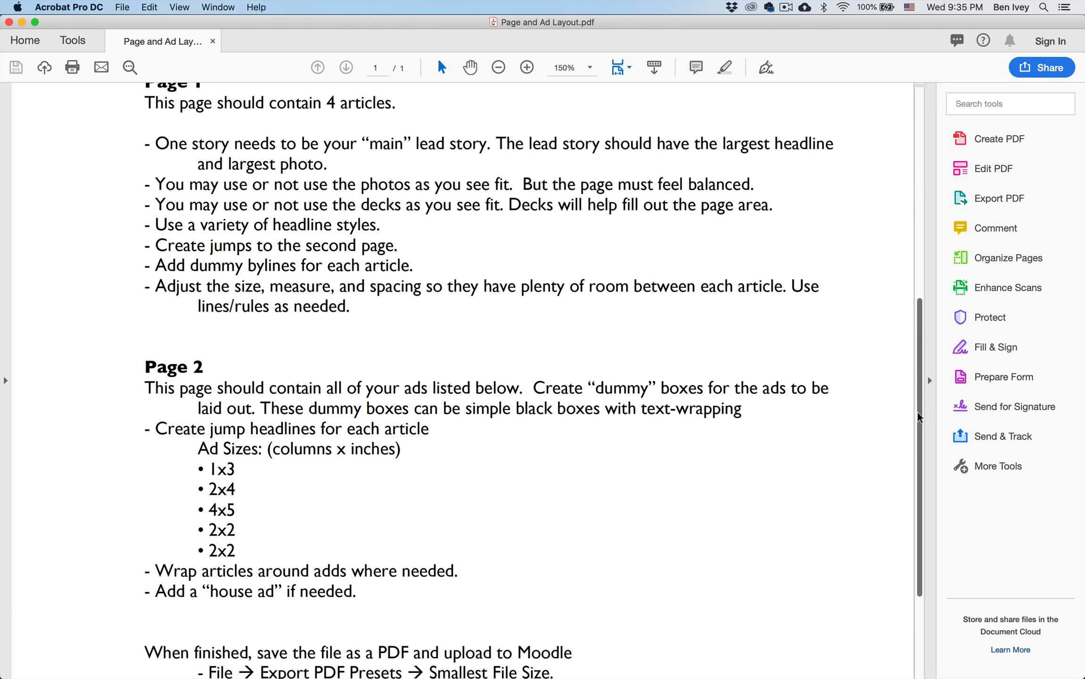
scroll(513, 393, down, 5)
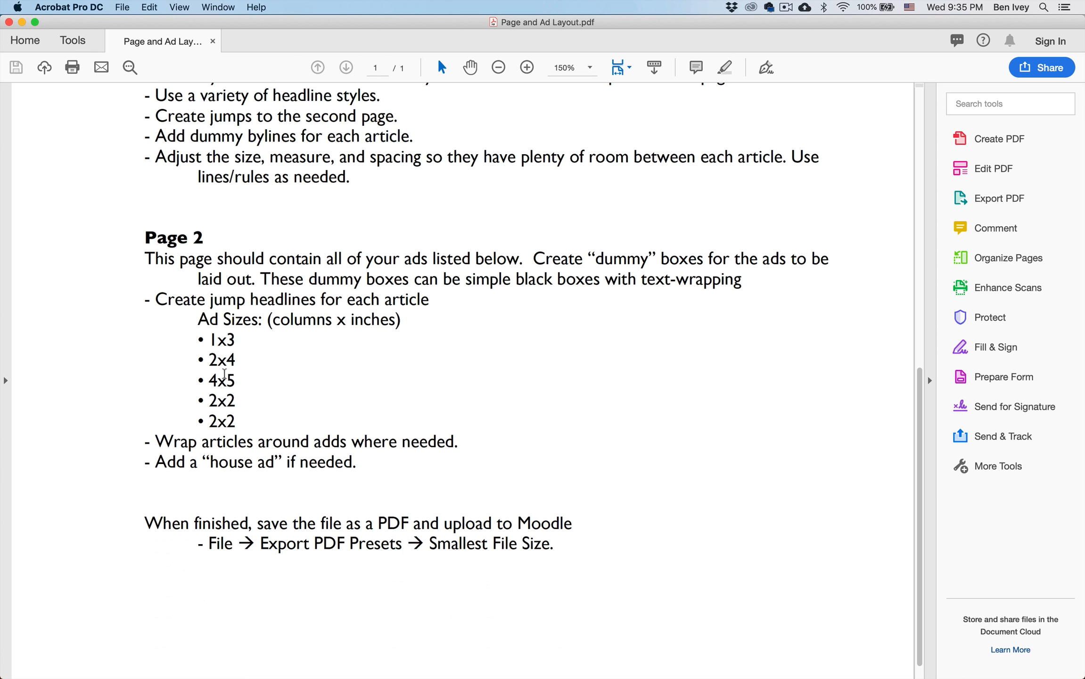
drag(206, 345, 250, 419)
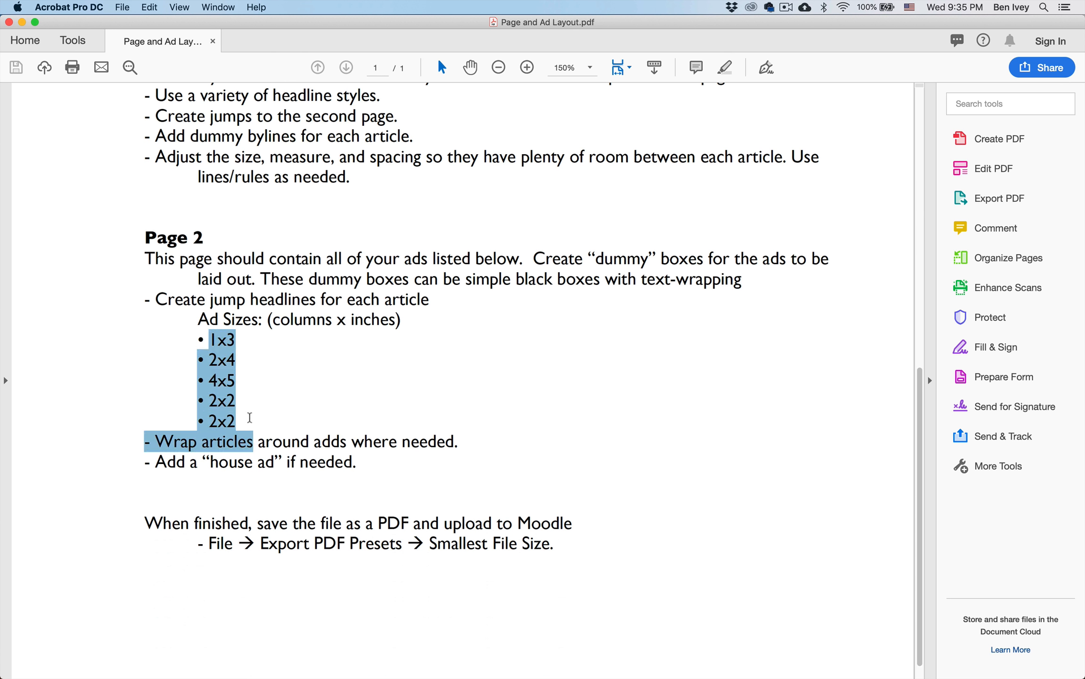
click(236, 412)
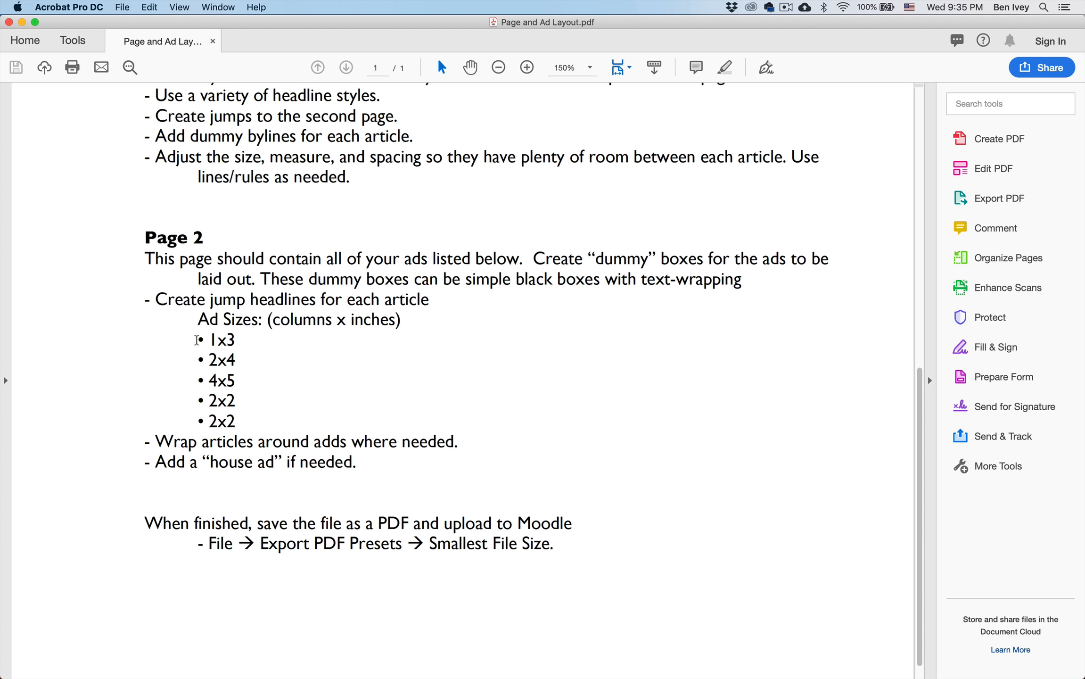
drag(197, 340, 237, 340)
drag(595, 259, 654, 259)
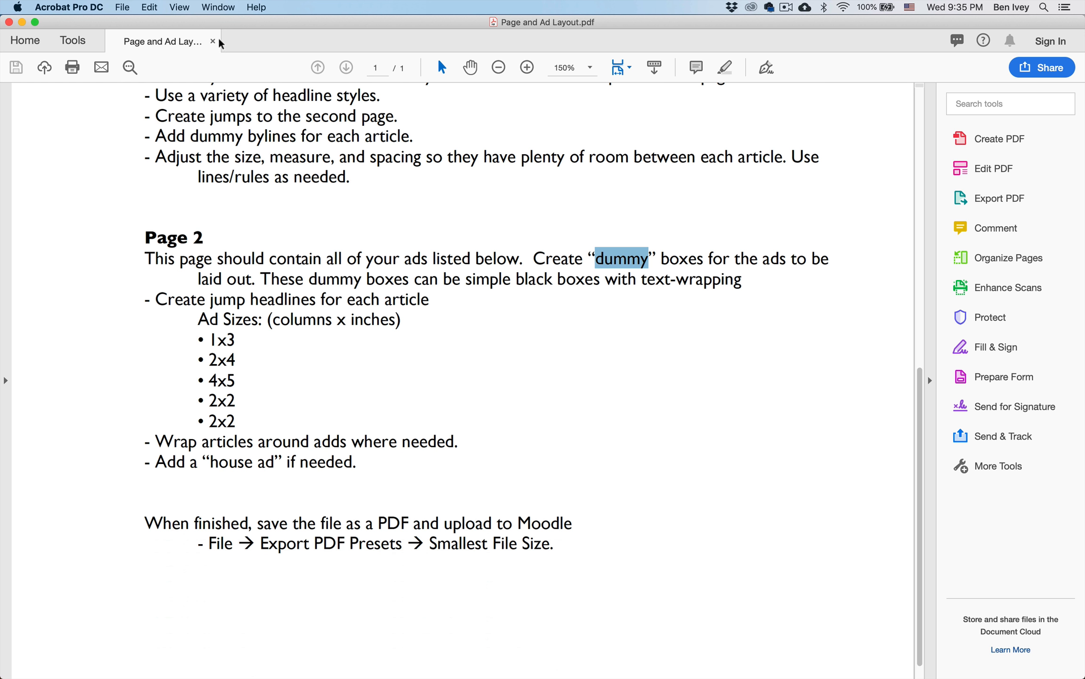
Lower the PDF window and shorten the InDesign window so the ad size list stays readable beneath page 2A.
drag(207, 23, 179, 215)
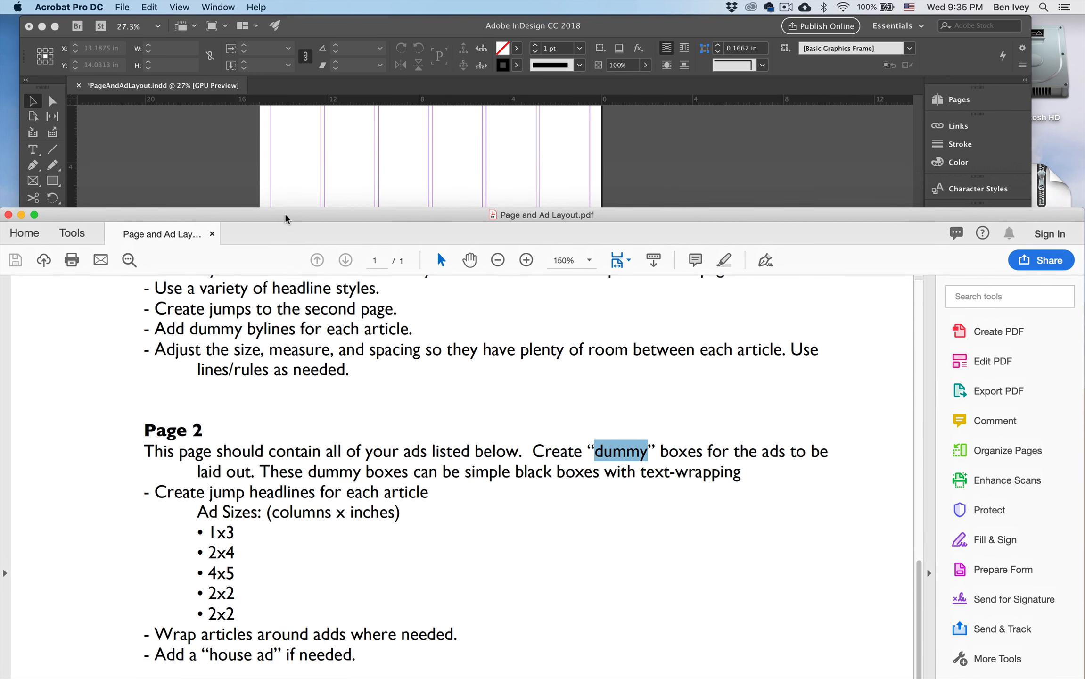
drag(285, 218, 160, 226)
click(177, 177)
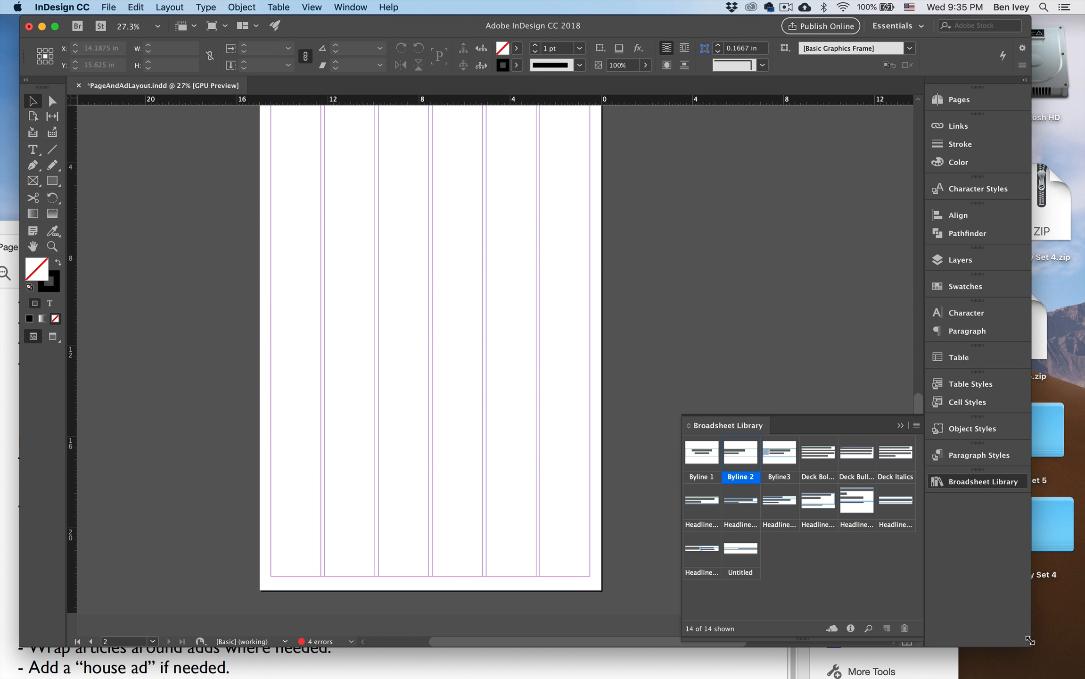
drag(1030, 640, 1049, 546)
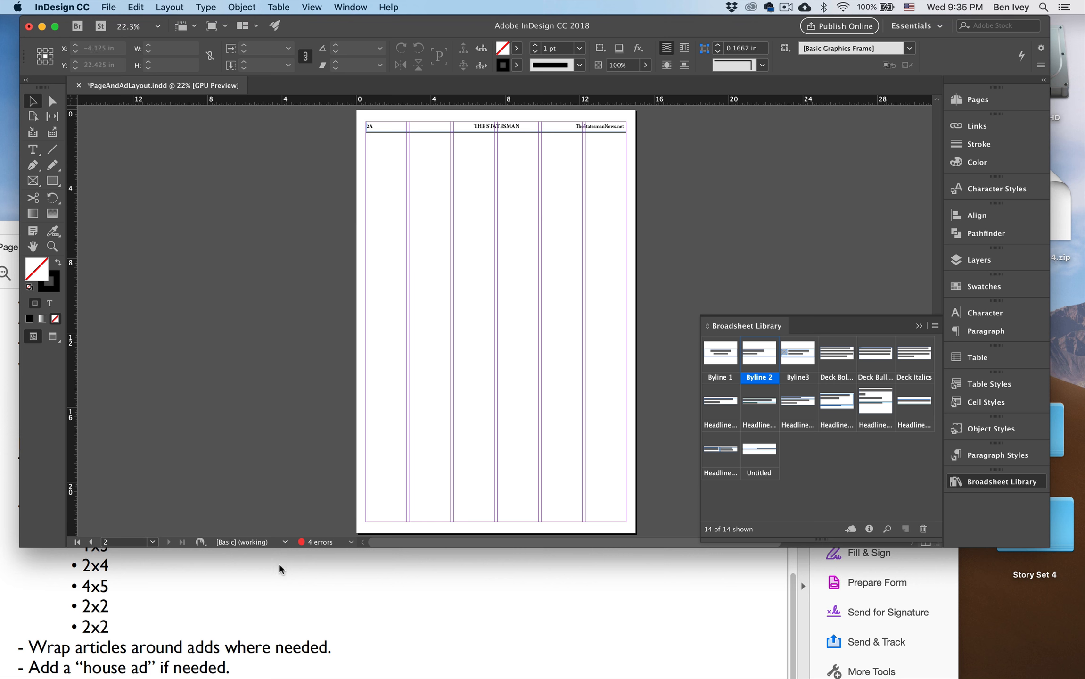
click(328, 586)
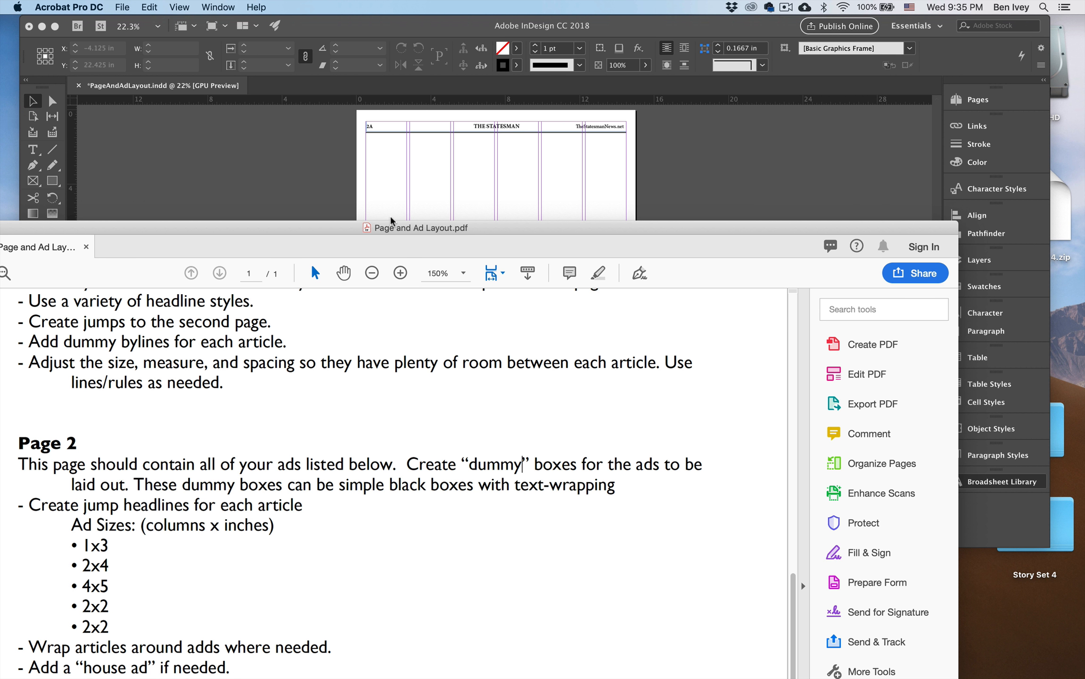
drag(388, 217, 390, 261)
click(313, 189)
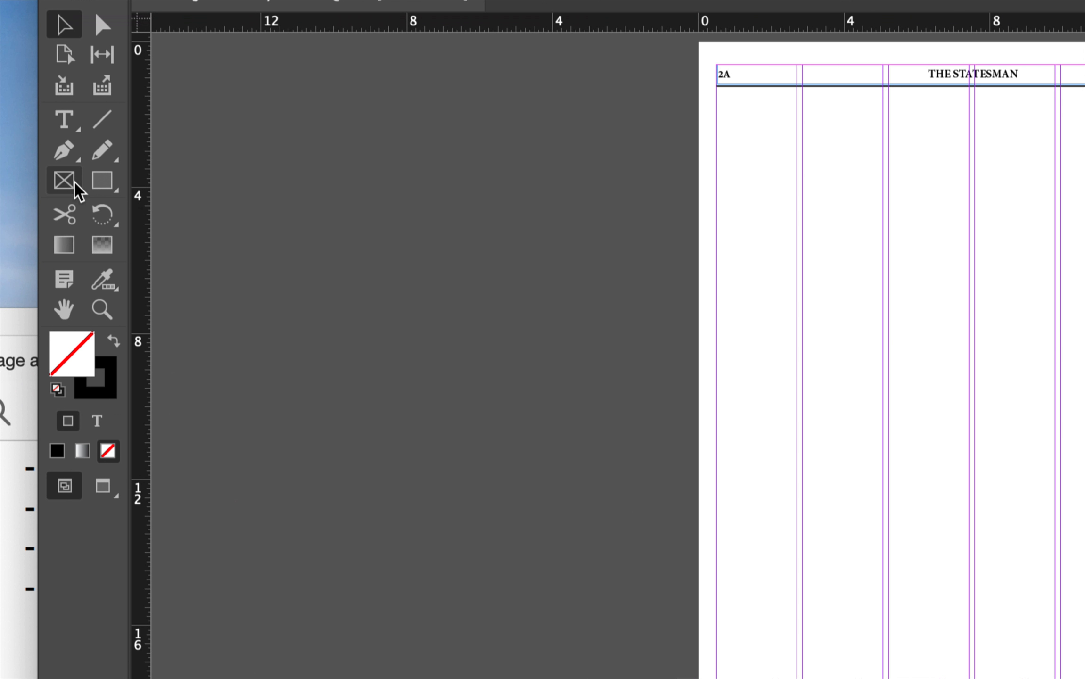
Draw a [Black]-filled dummy ad frame about 3.35 by 5.03 in on the pasteboard, with text wrap around its bounding box.
click(34, 183)
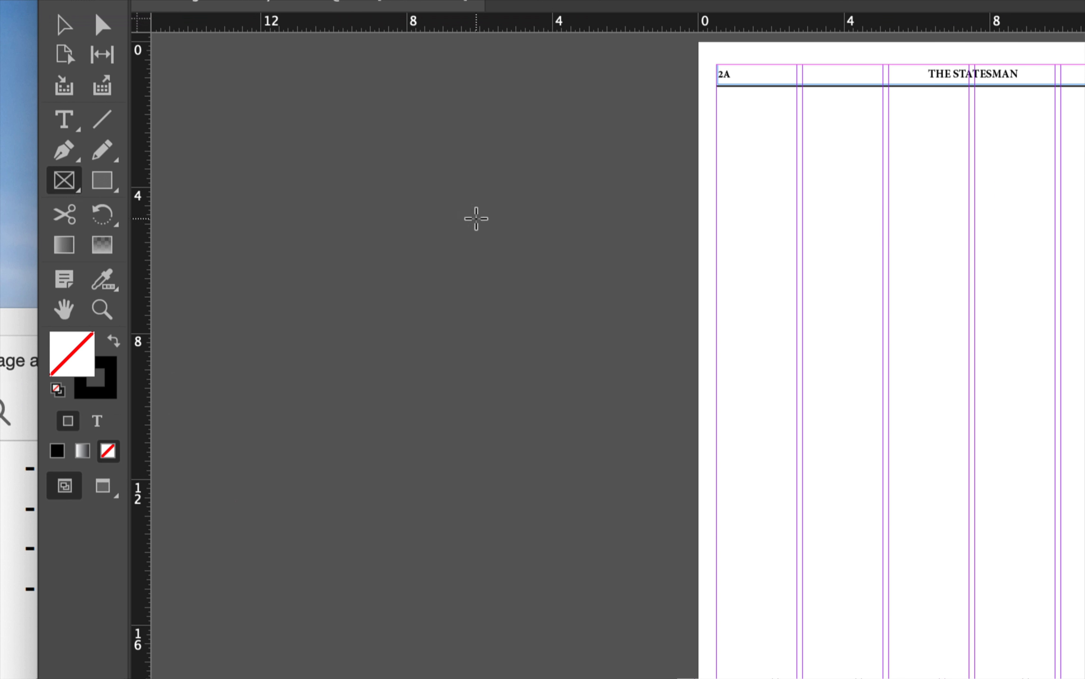
drag(349, 206, 471, 388)
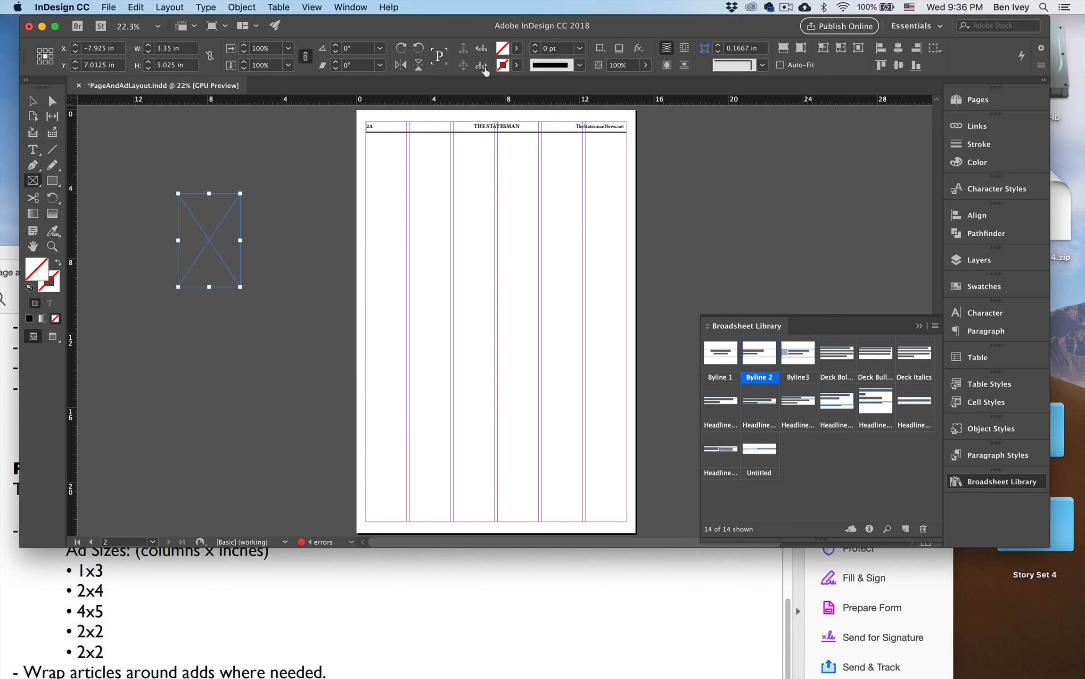
click(517, 48)
click(403, 130)
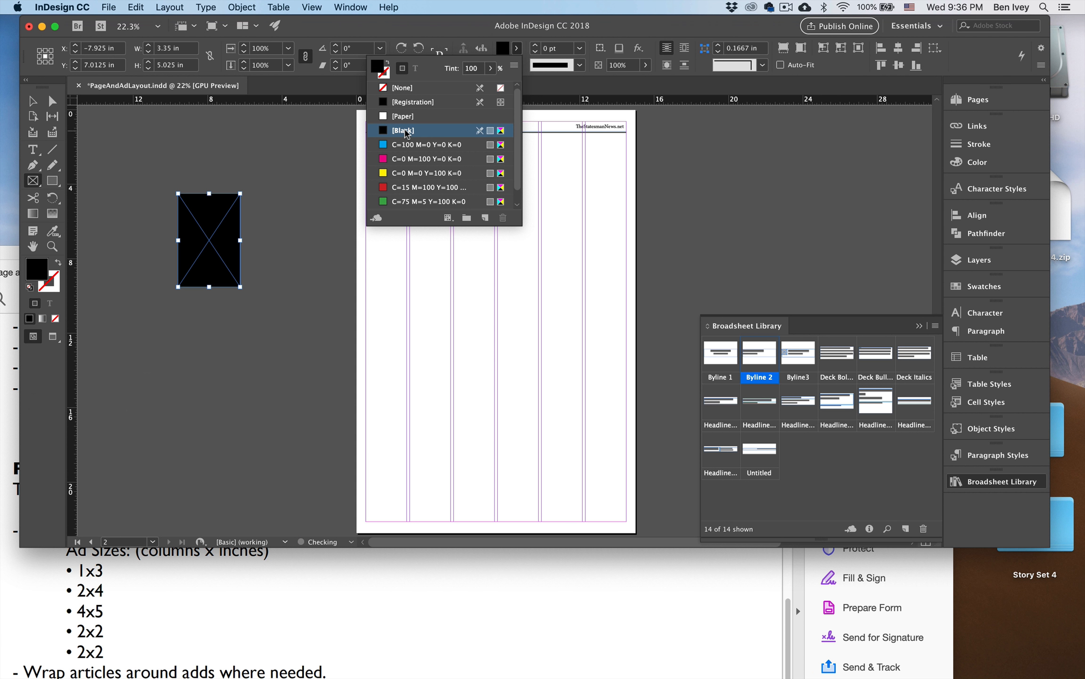
click(685, 52)
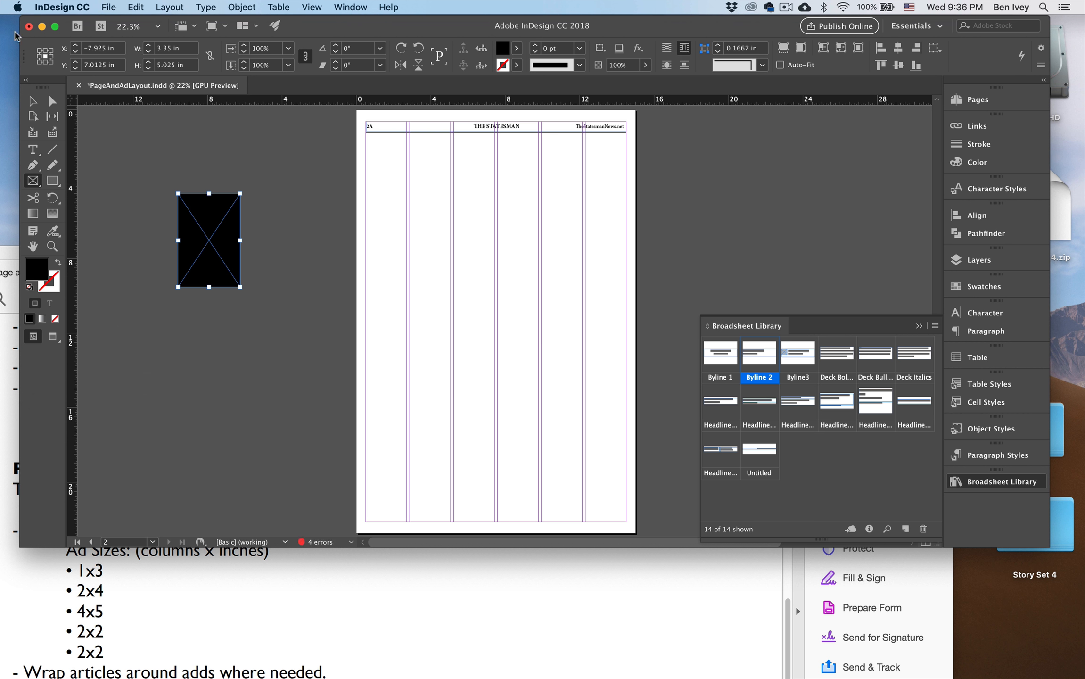
Copy the black dummy ad frame from the pasteboard into the lower part of page 2A, over the first column.
click(34, 101)
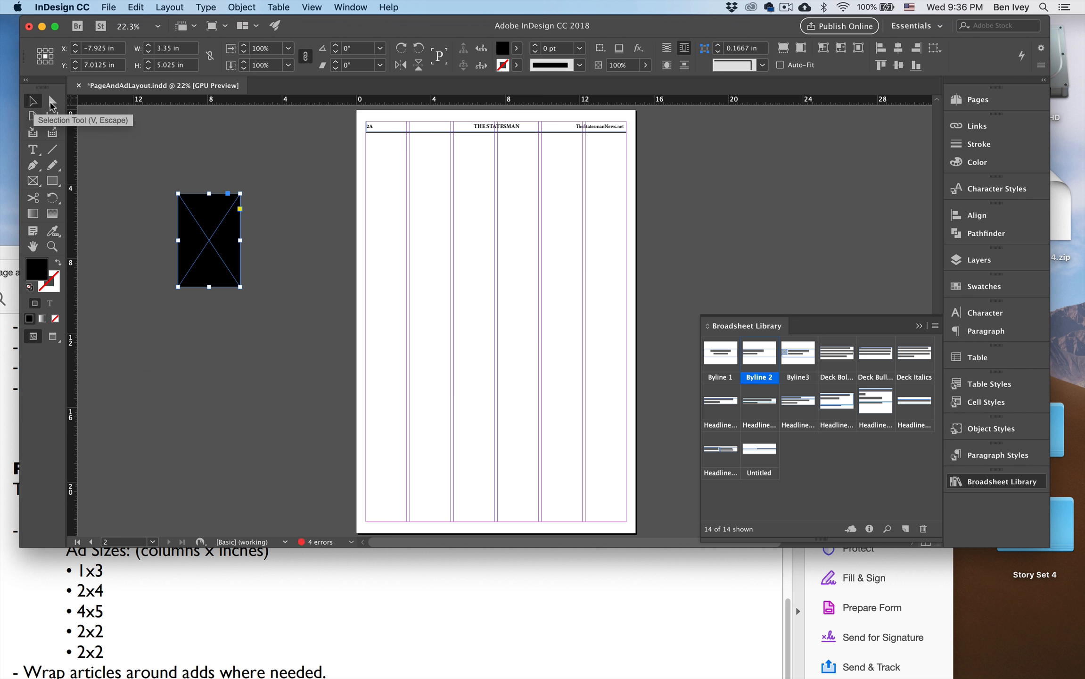
click(176, 138)
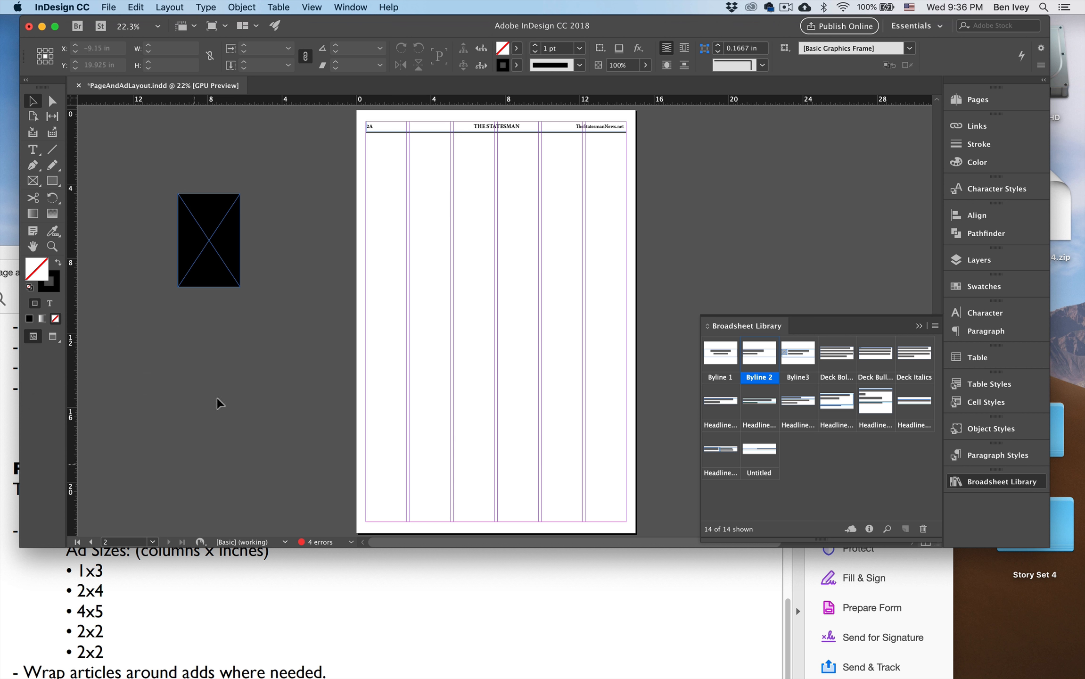
click(225, 254)
drag(220, 240, 398, 393)
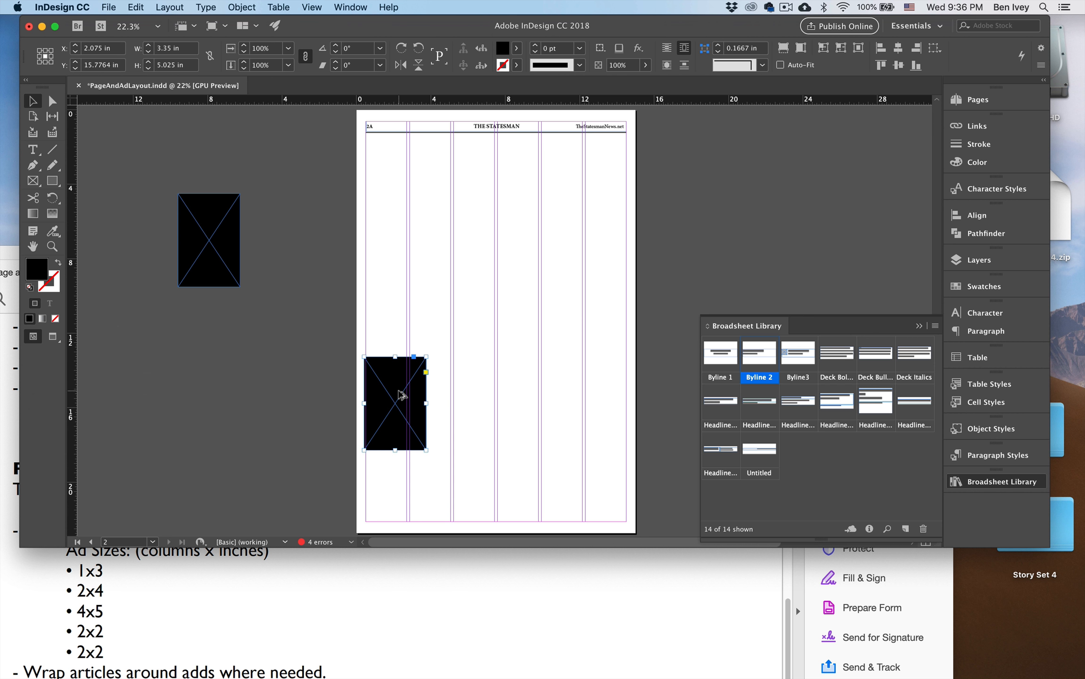
Fit the copied ad frame to the first column's guides and set its height to 3 in.
key(super+5)
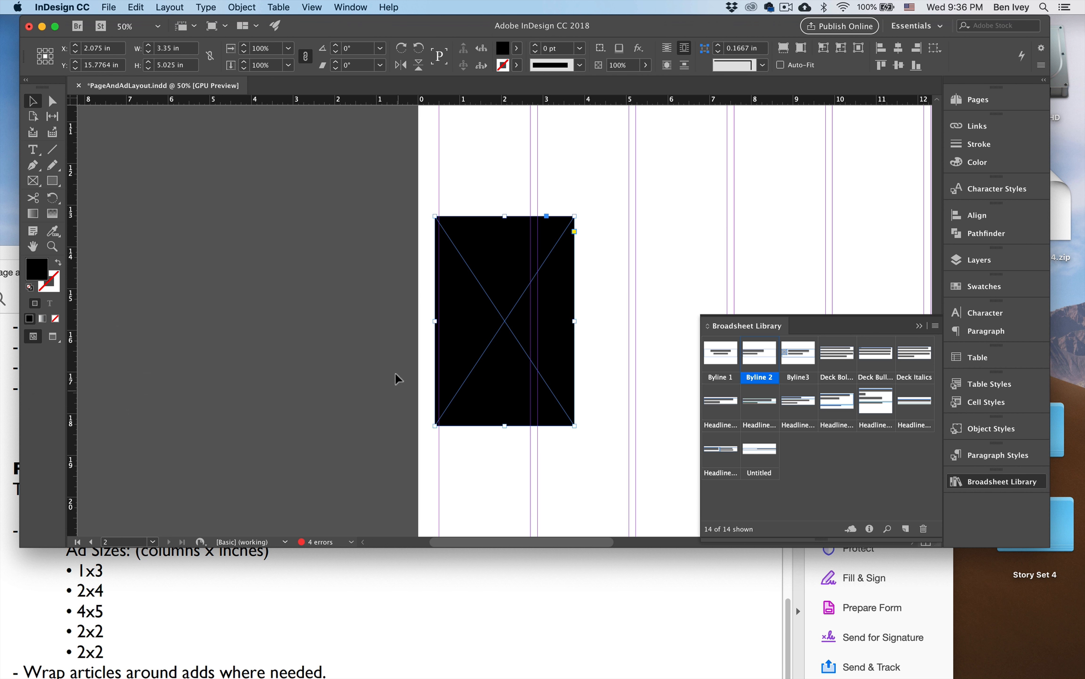
drag(573, 321, 529, 319)
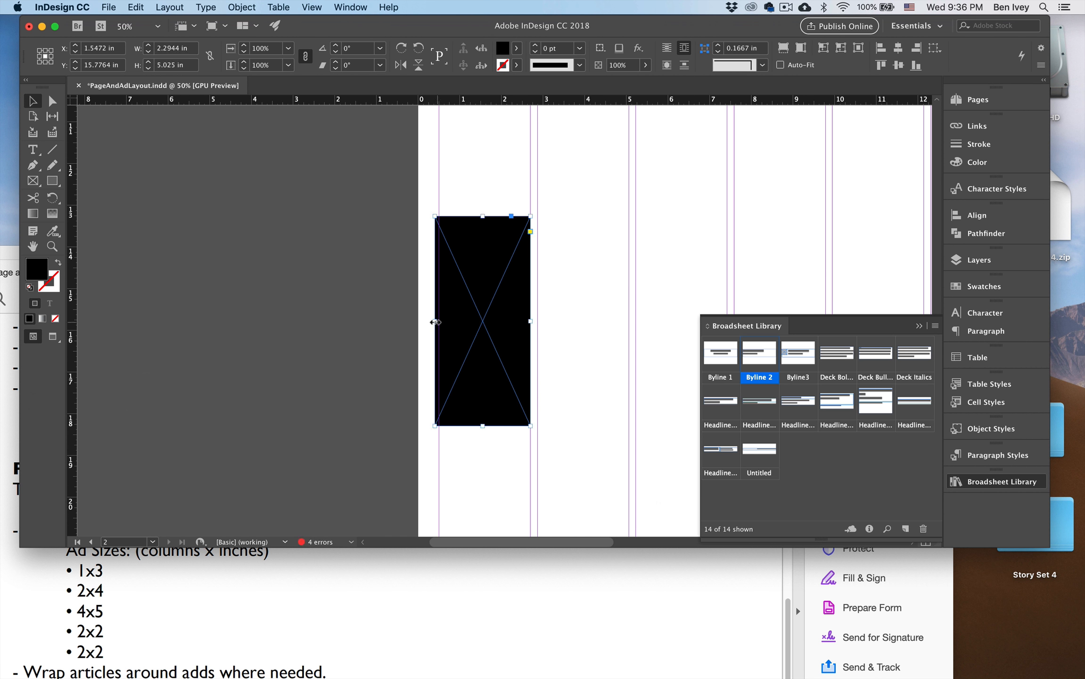
drag(436, 321, 440, 321)
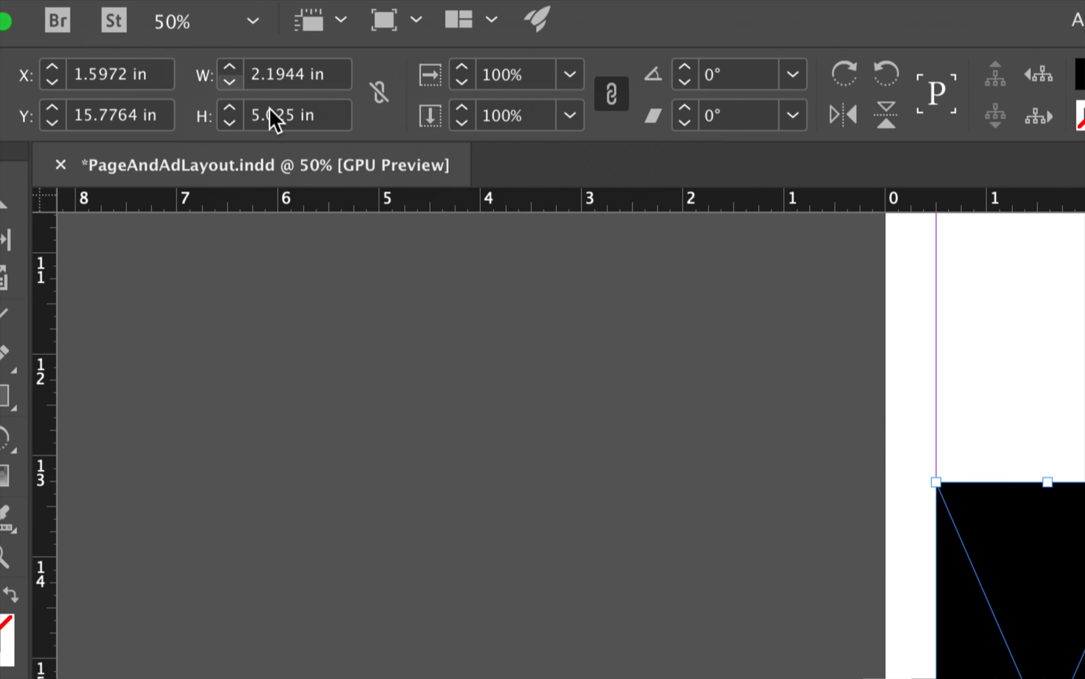
double_click(271, 116)
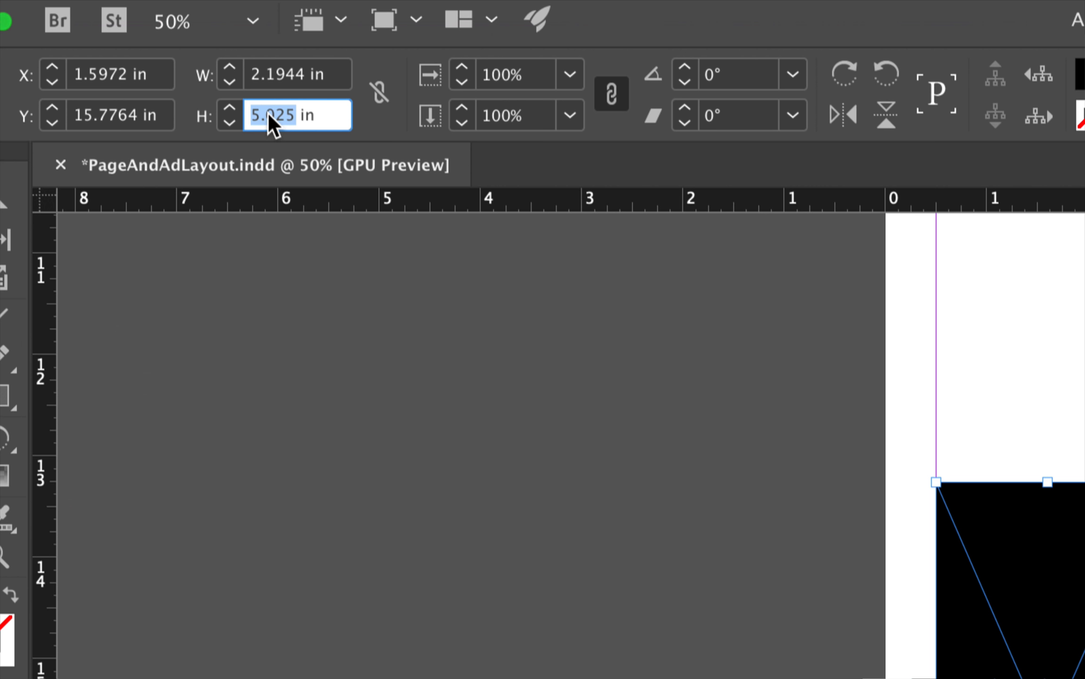
text(3)
key(Return)
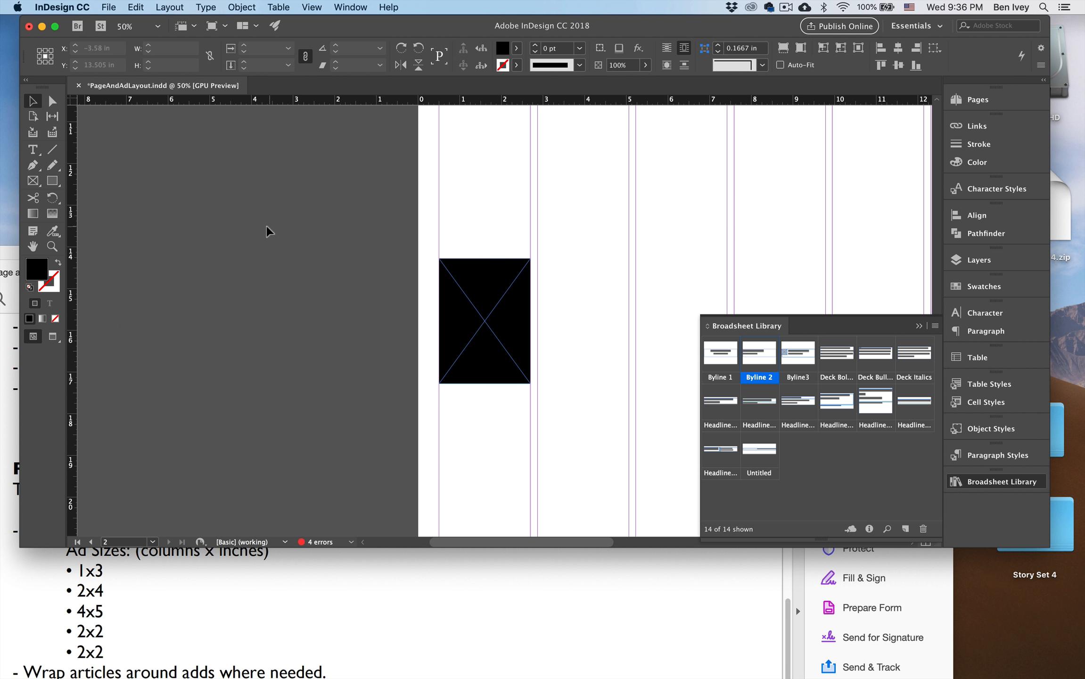
Duplicate the one-column ad beside it, spanning the second and third columns, and set its height to 4 in.
drag(476, 296, 724, 205)
click(179, 65)
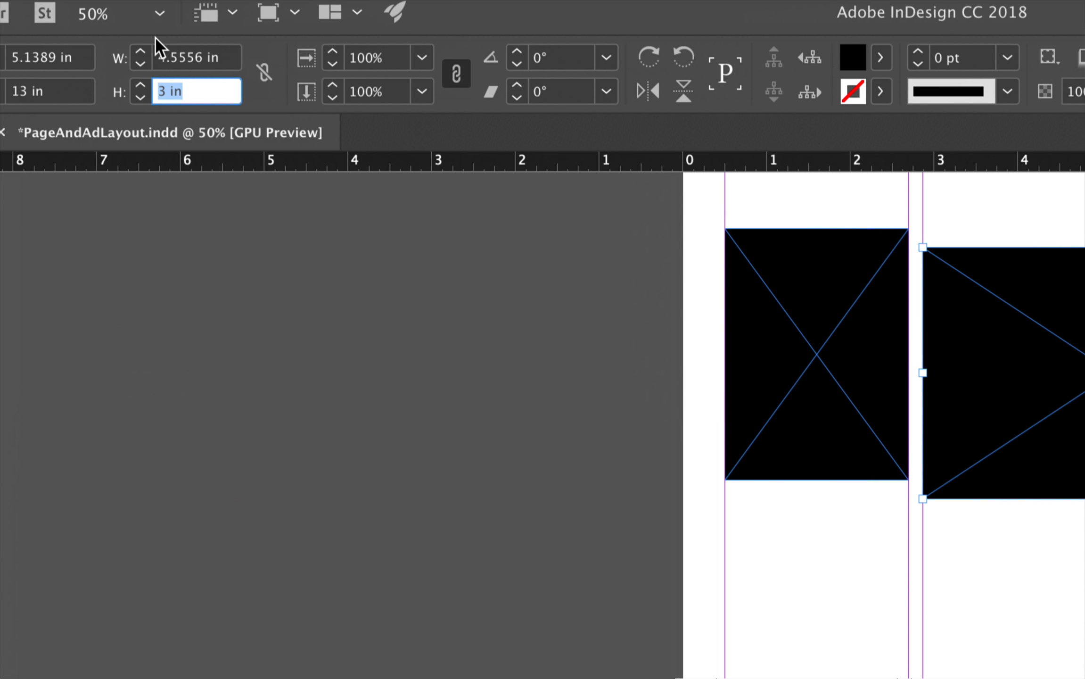
text(4)
key(Return)
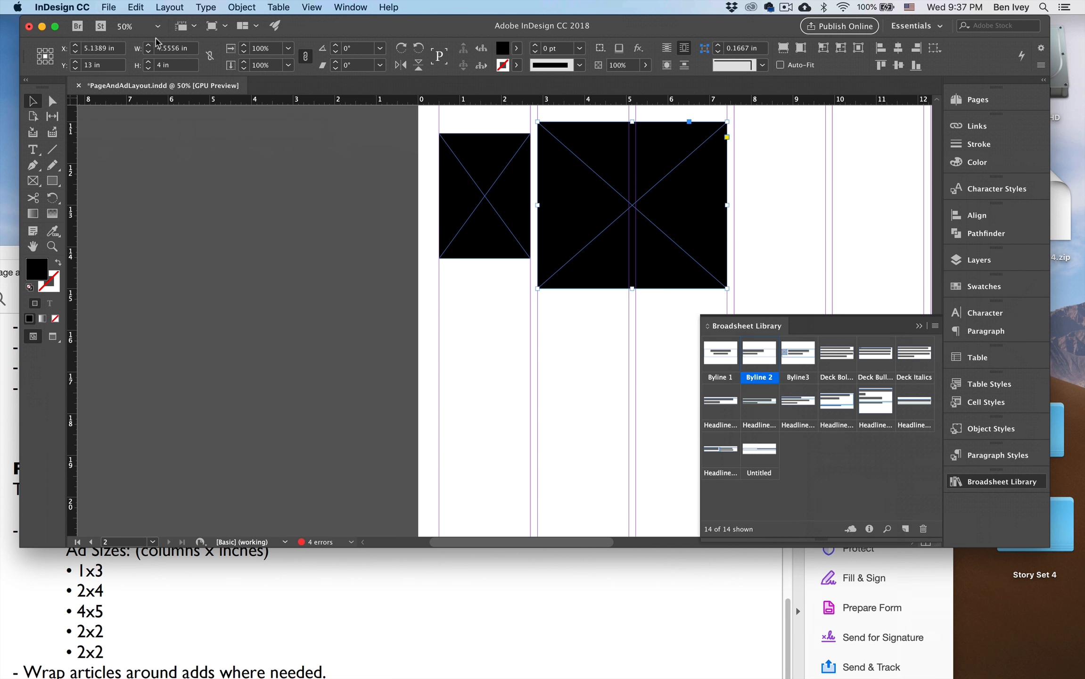
Duplicate the 4 in high ad below the others, widen the copy to span the first four columns, and set its height to 5 in.
click(354, 281)
drag(354, 281, 228, 262)
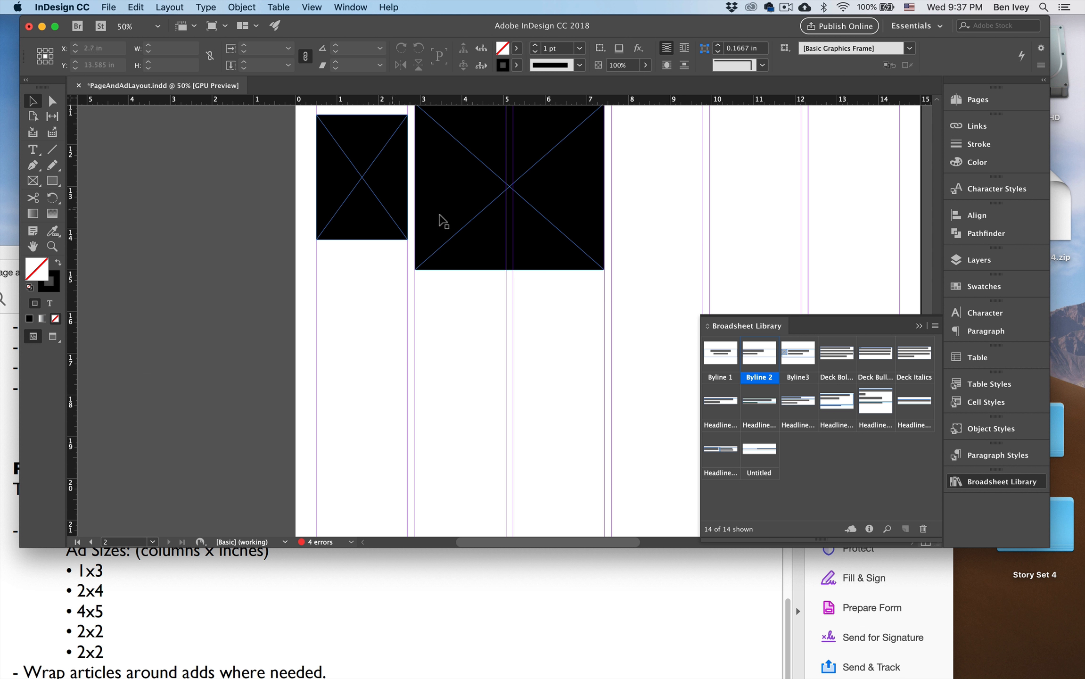
drag(481, 169, 383, 372)
scroll(368, 363, down, 4)
scroll(368, 364, right, 3)
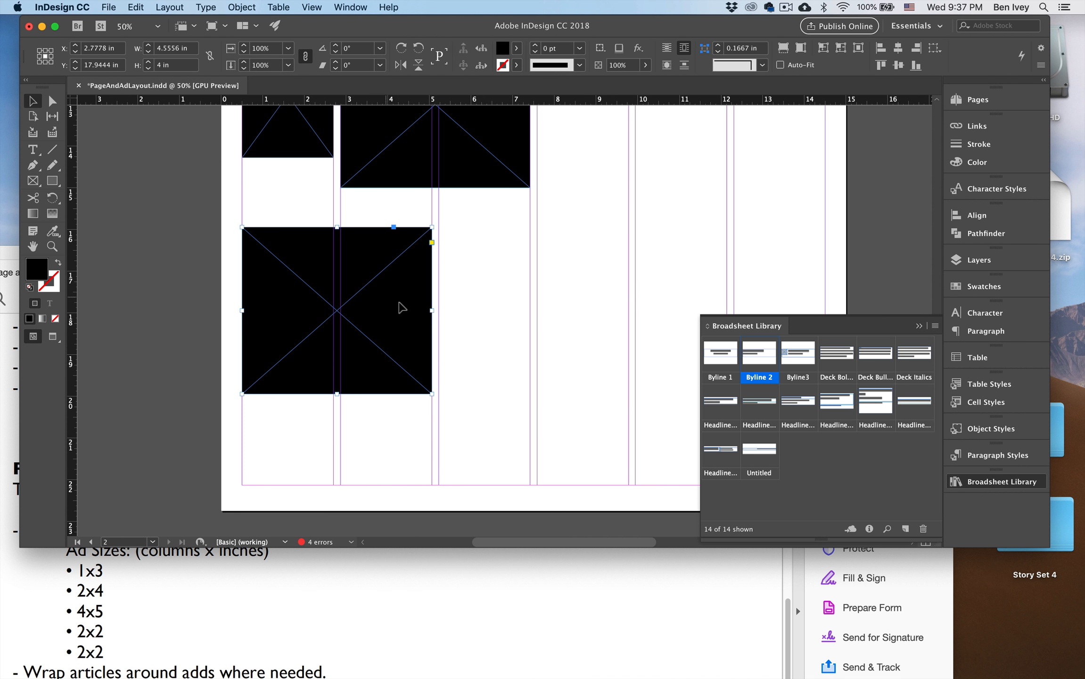
drag(429, 313, 628, 307)
click(169, 66)
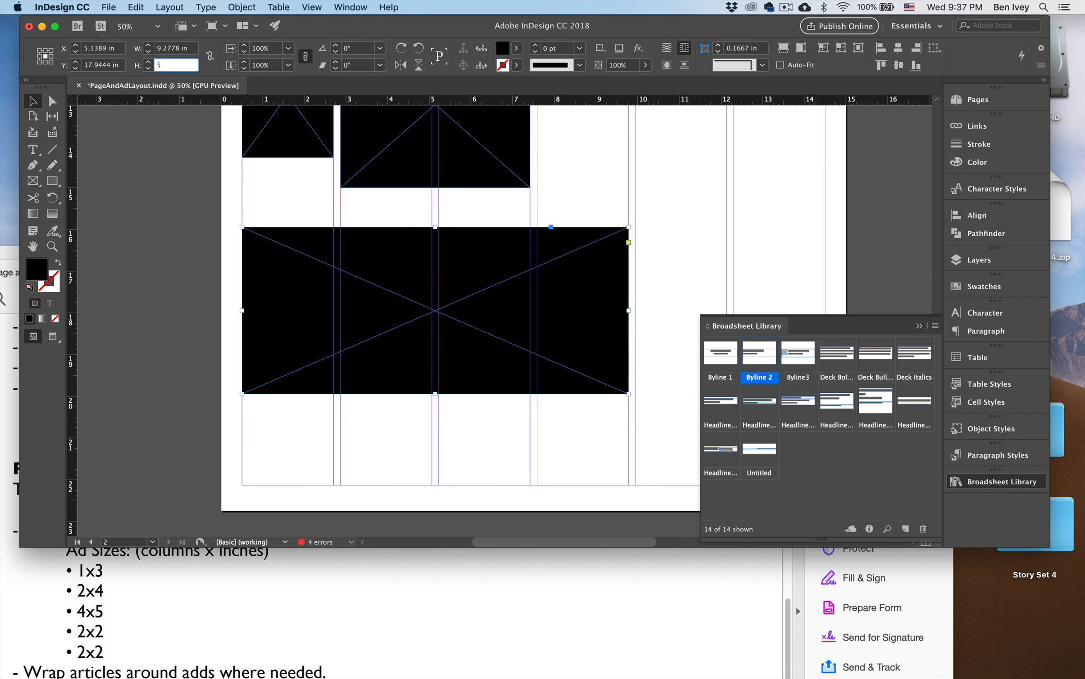
key(Return)
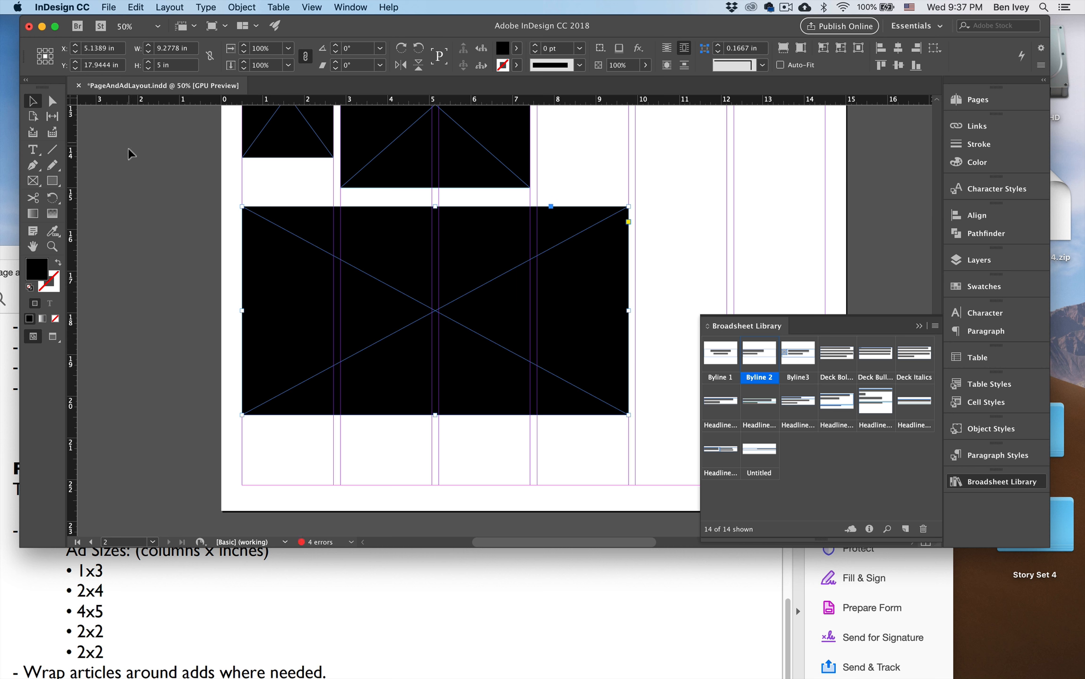
Copy the two-column ad into columns four and five with a height of 2 in, and duplicate that box across the last two columns.
click(130, 158)
scroll(125, 181, right, 1)
scroll(125, 180, right, 1)
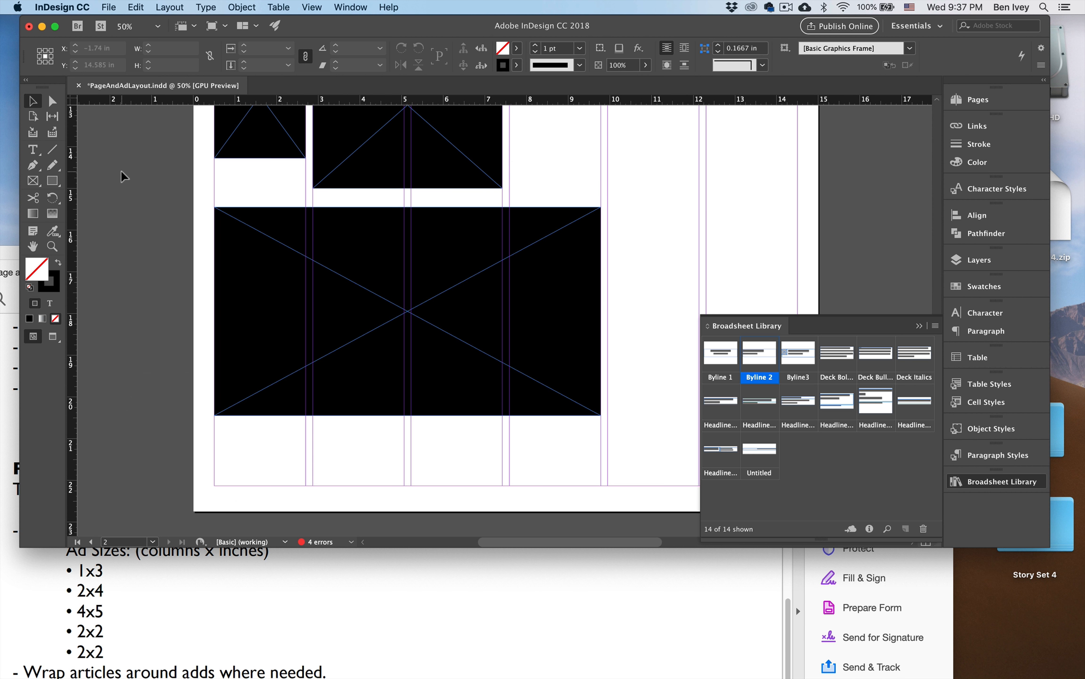
scroll(179, 203, up, 5)
scroll(179, 203, right, 4)
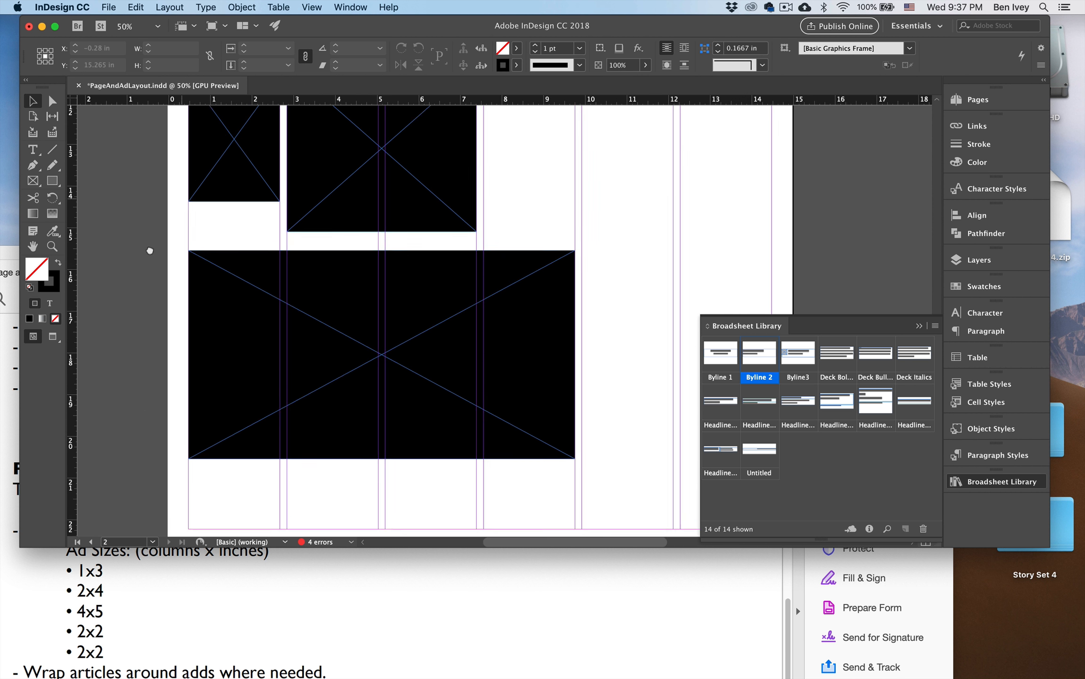
drag(308, 223, 504, 228)
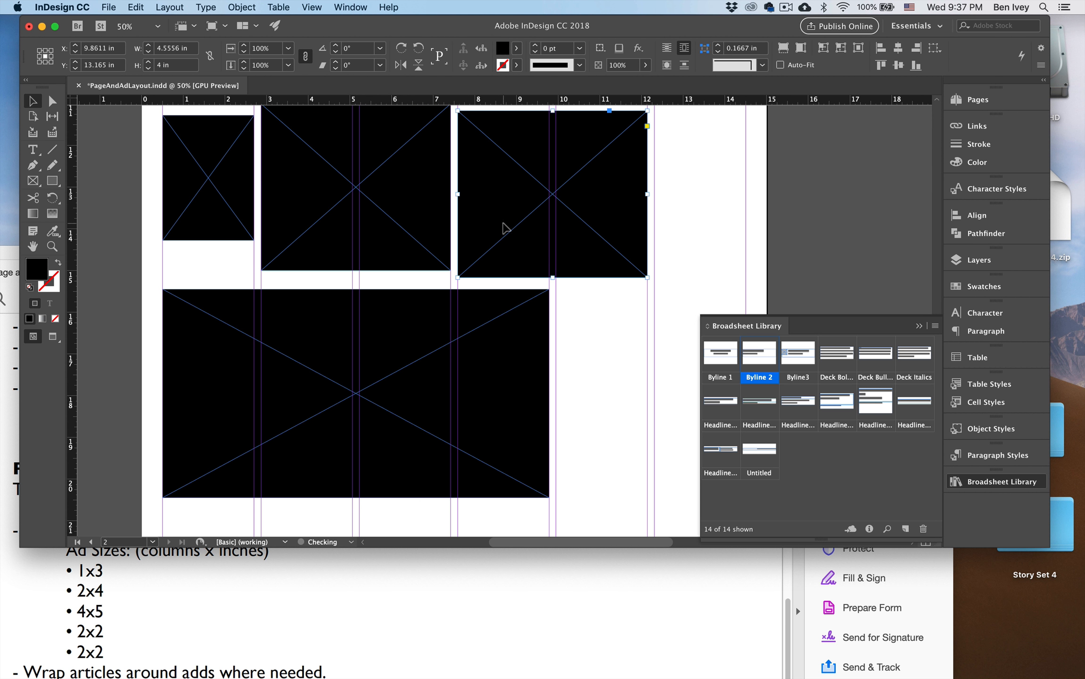
click(170, 67)
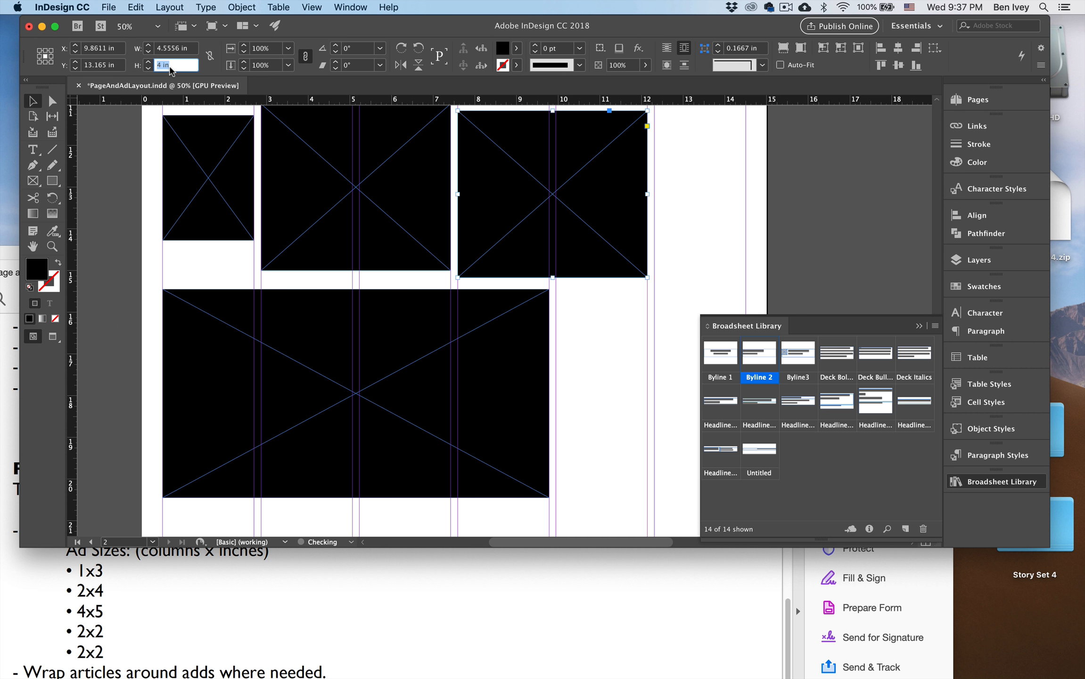
text(2)
key(Return)
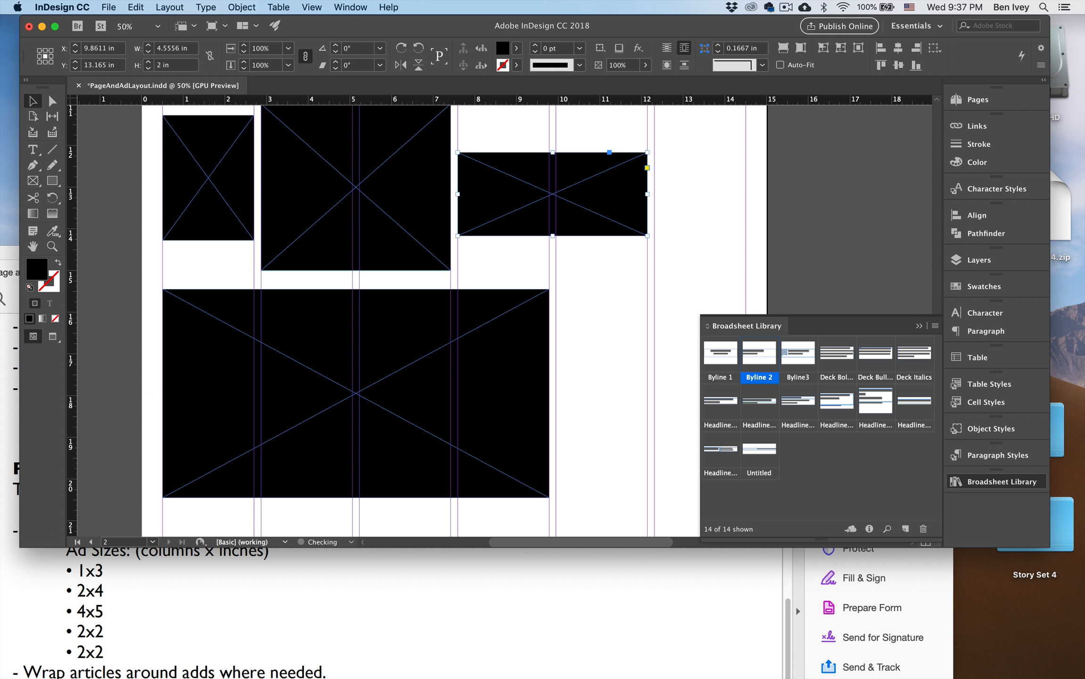
drag(517, 197, 614, 293)
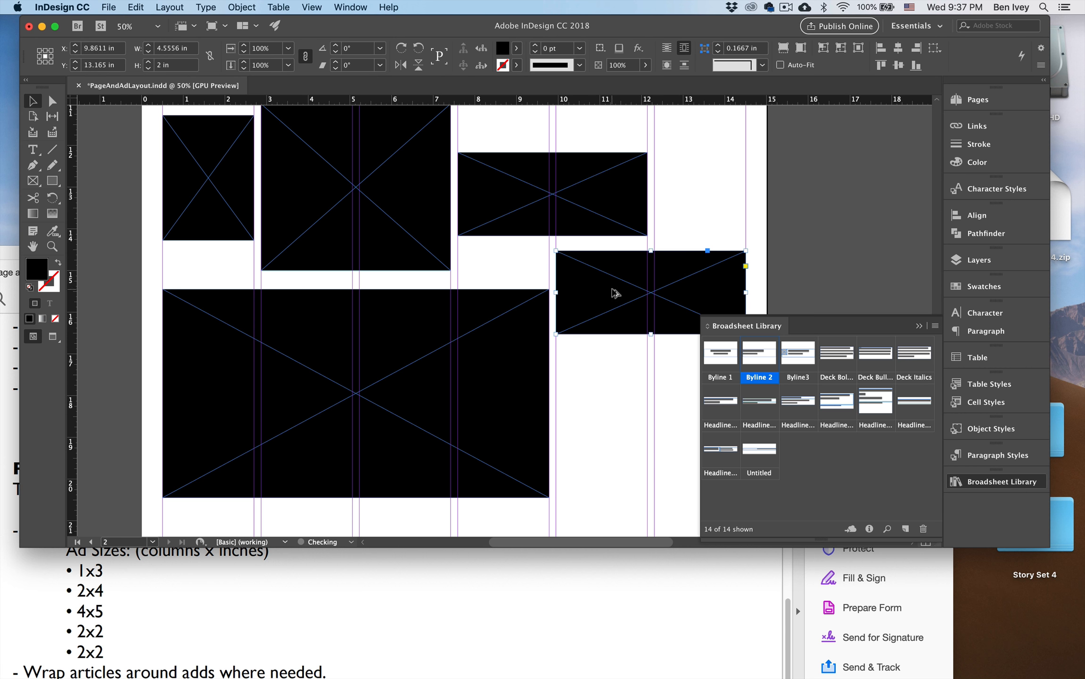
click(690, 242)
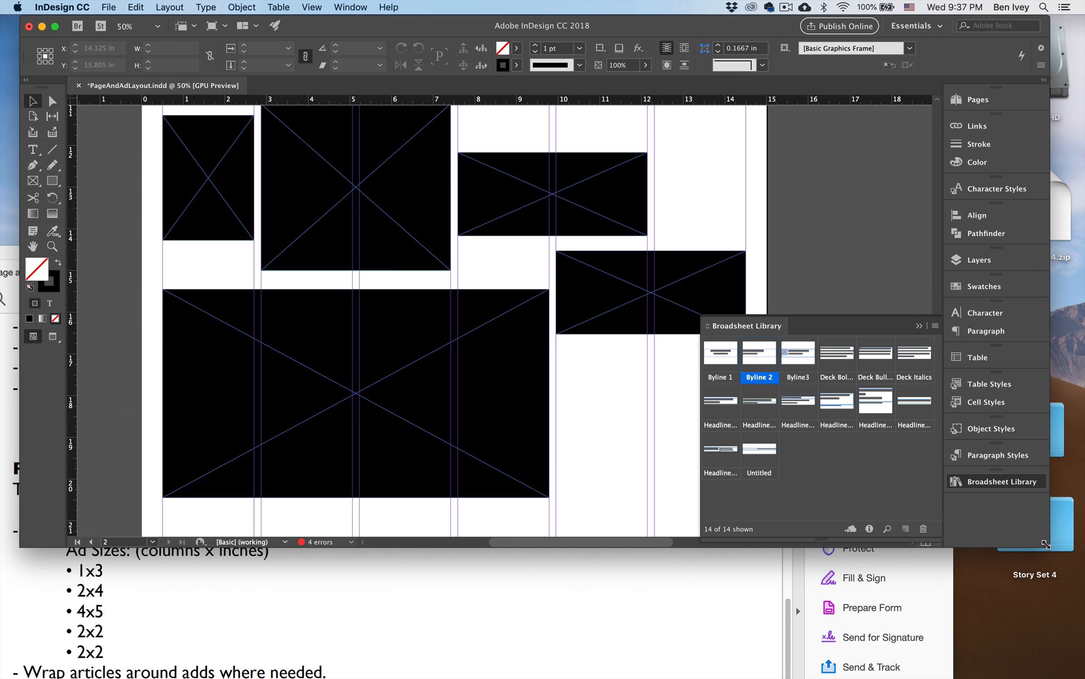
Enlarge the document window to show all of page 2A and delete the original ad frame from the pasteboard.
drag(1050, 548, 1065, 653)
key(super+0)
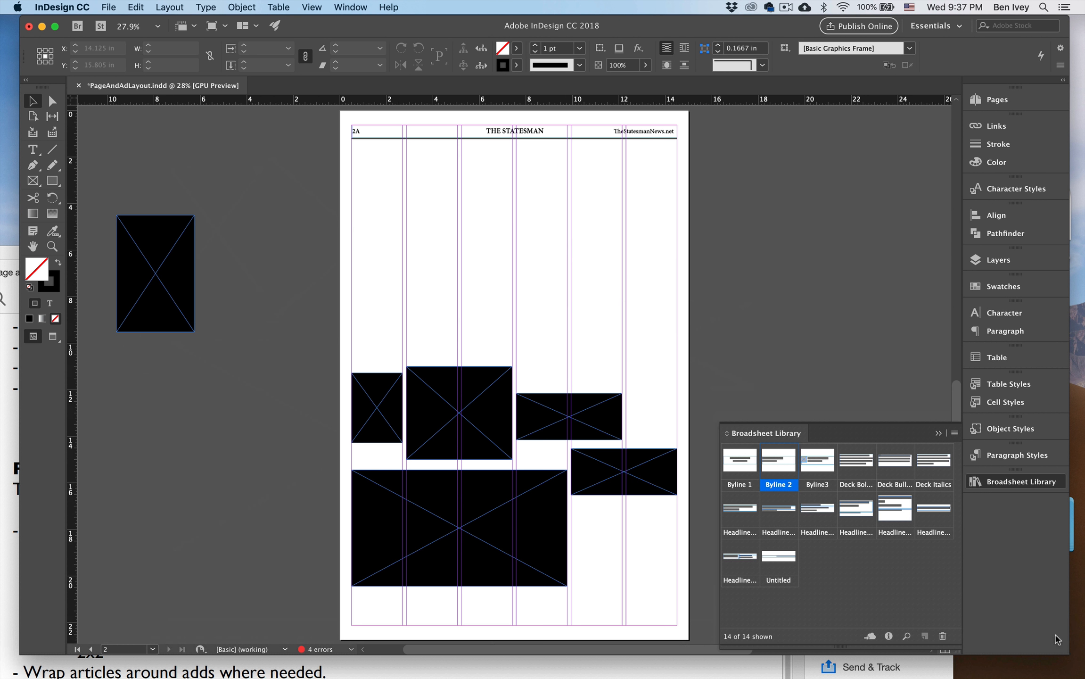
click(131, 263)
key(Delete)
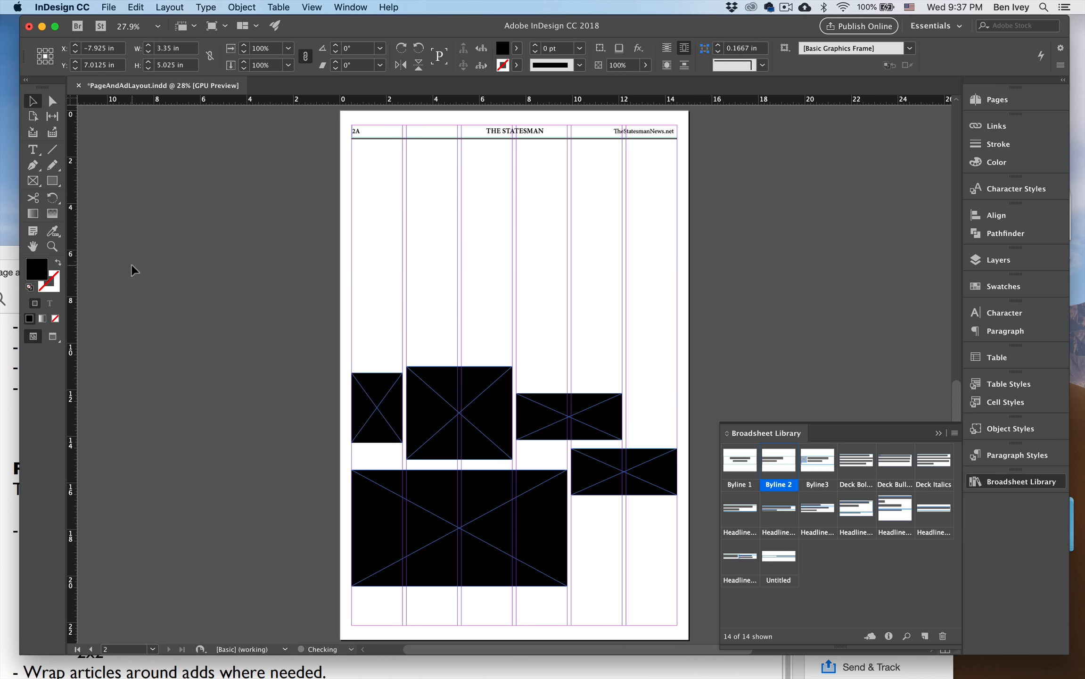
Move the four-column ad straight down so its lower edge sits on page 2A's bottom margin.
scroll(226, 311, right, 2)
scroll(226, 311, down, 1)
drag(216, 310, 210, 308)
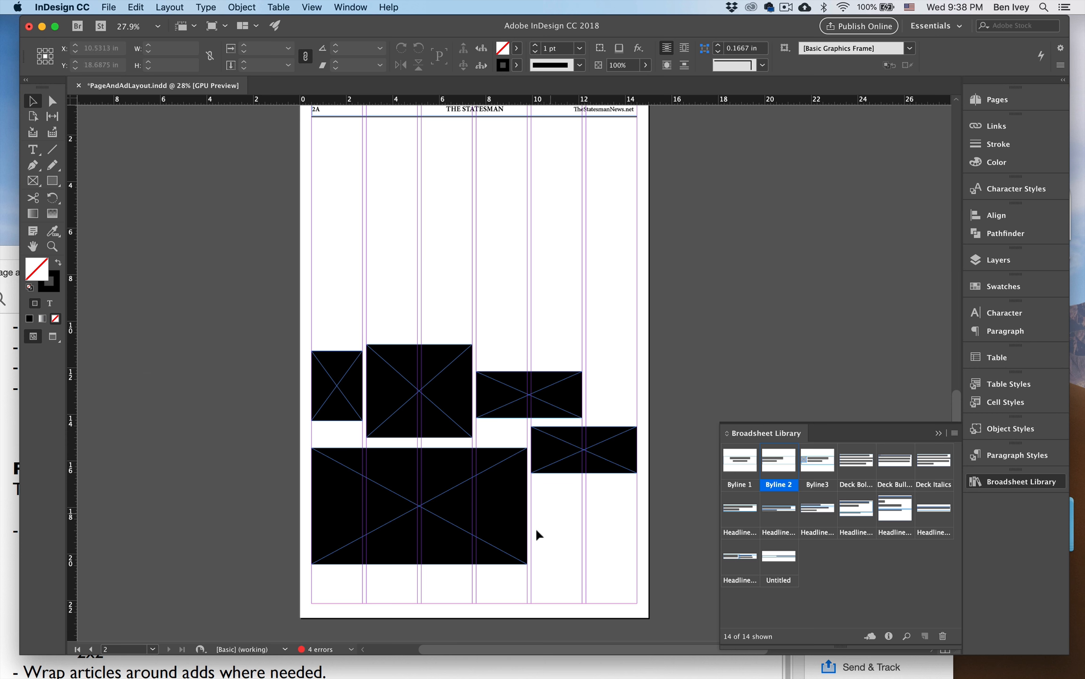
click(516, 535)
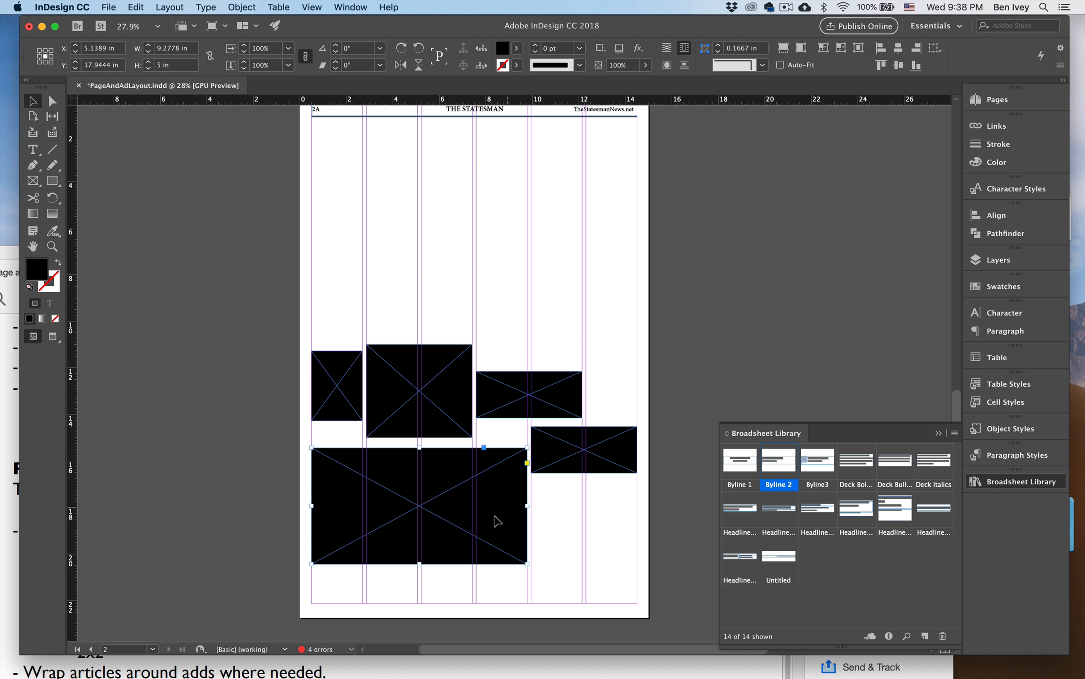
drag(485, 500, 488, 545)
click(578, 538)
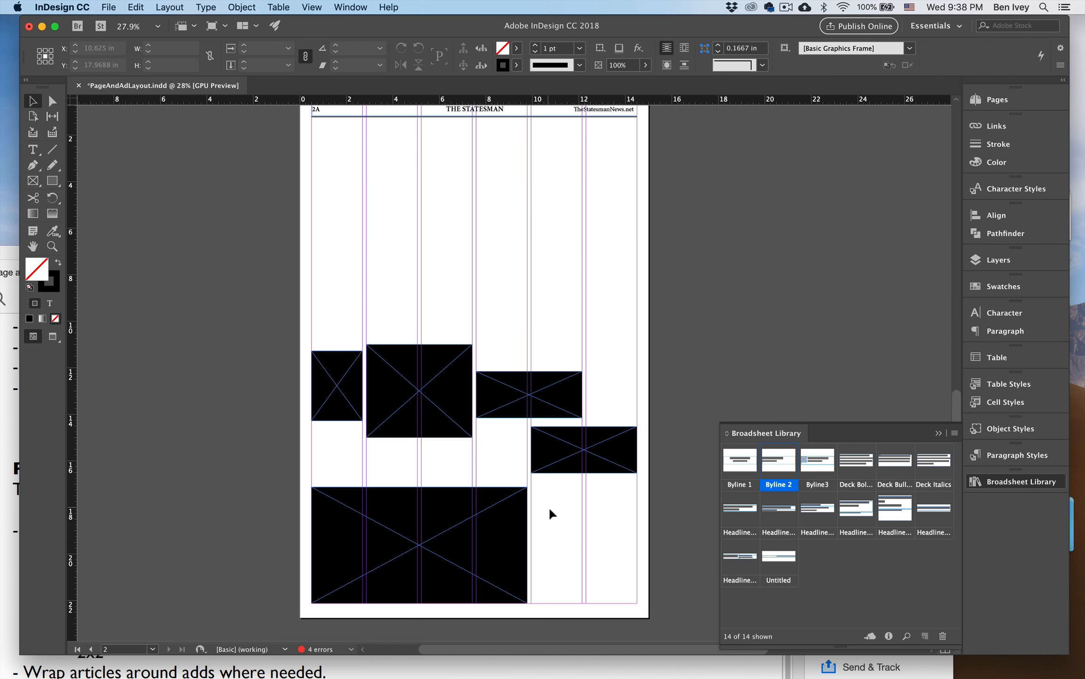
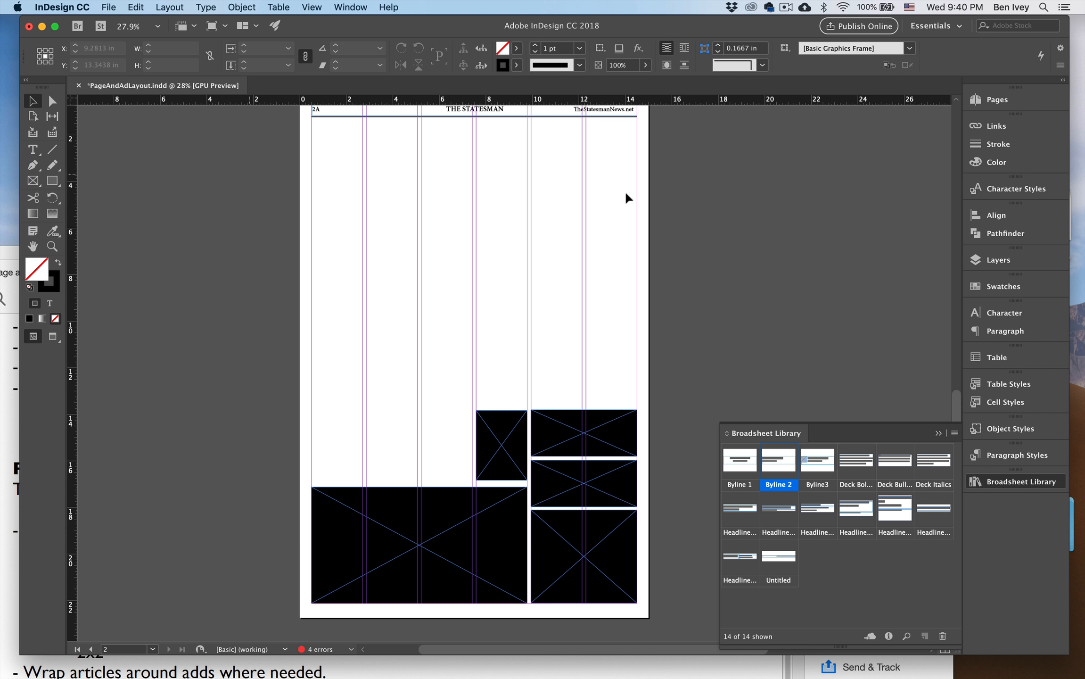
Pick up the overset text of the Europe anti-terror story on page 1.
scroll(406, 317, right, 5)
scroll(407, 317, up, 15)
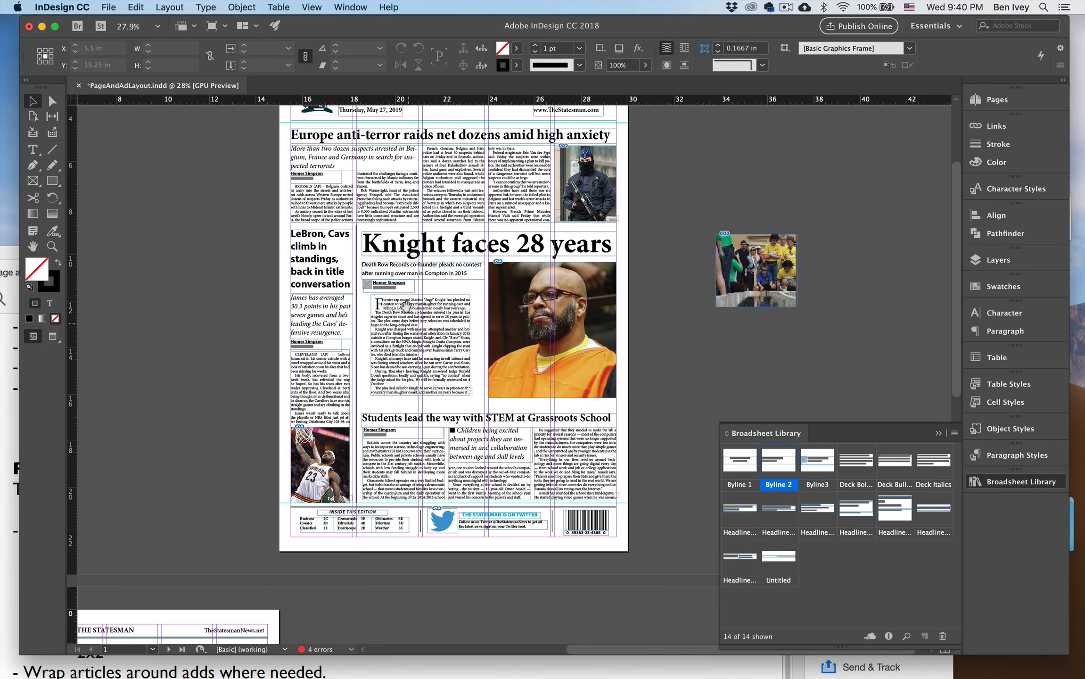
drag(406, 305, 457, 370)
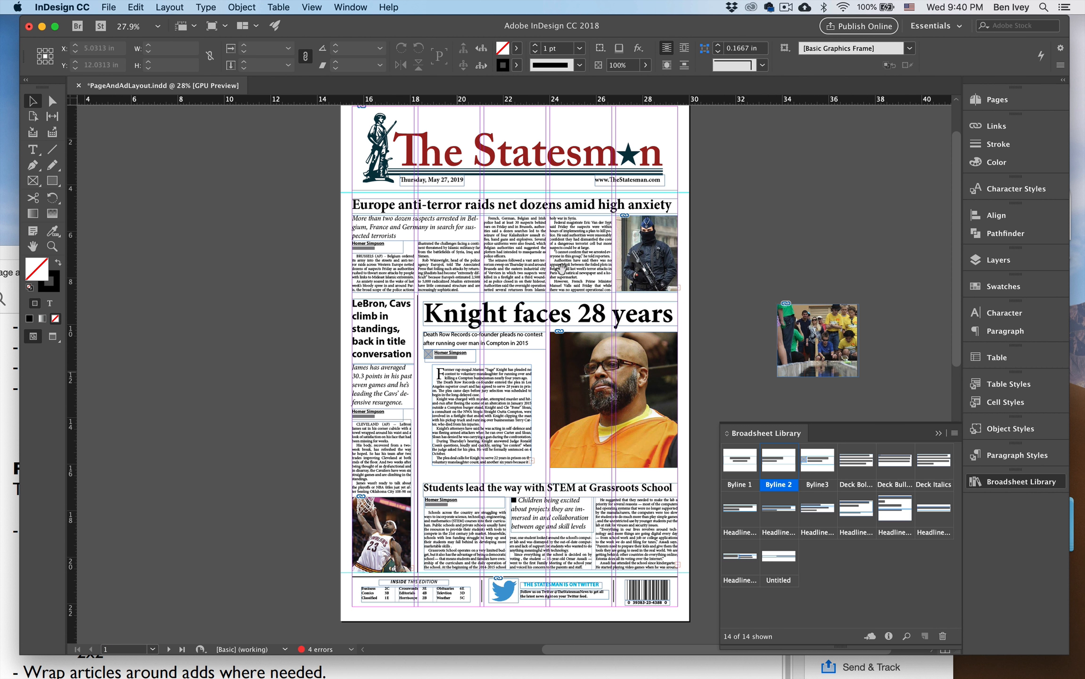
click(574, 276)
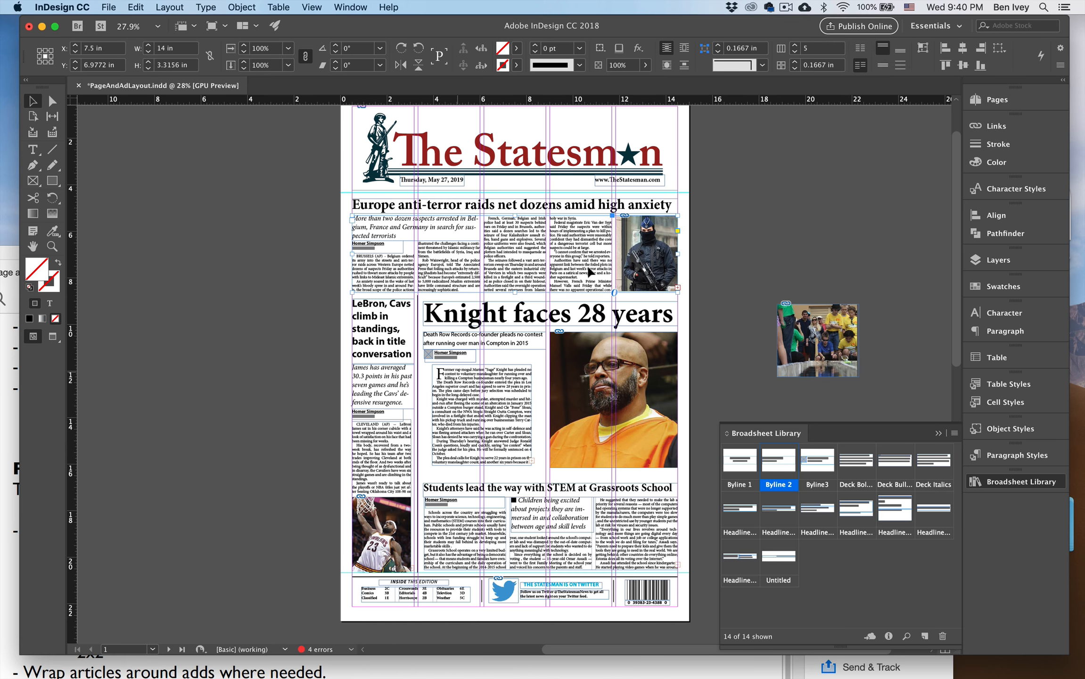
key(super+alt+equal)
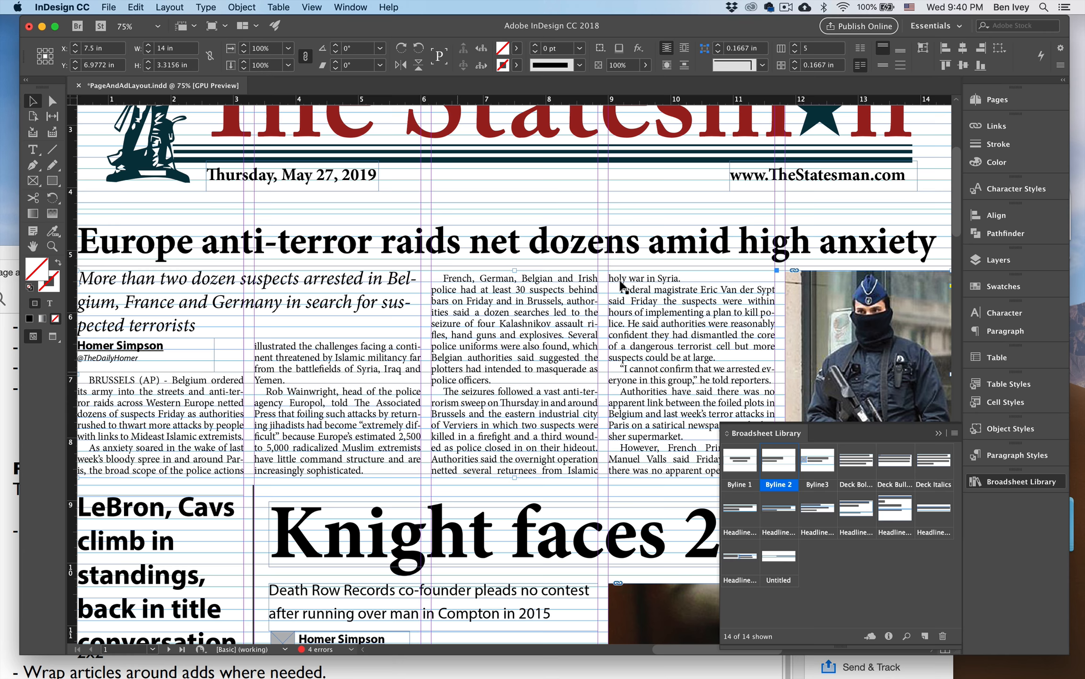
scroll(613, 273, right, 6)
scroll(613, 273, down, 4)
scroll(465, 285, right, 3)
scroll(466, 285, down, 2)
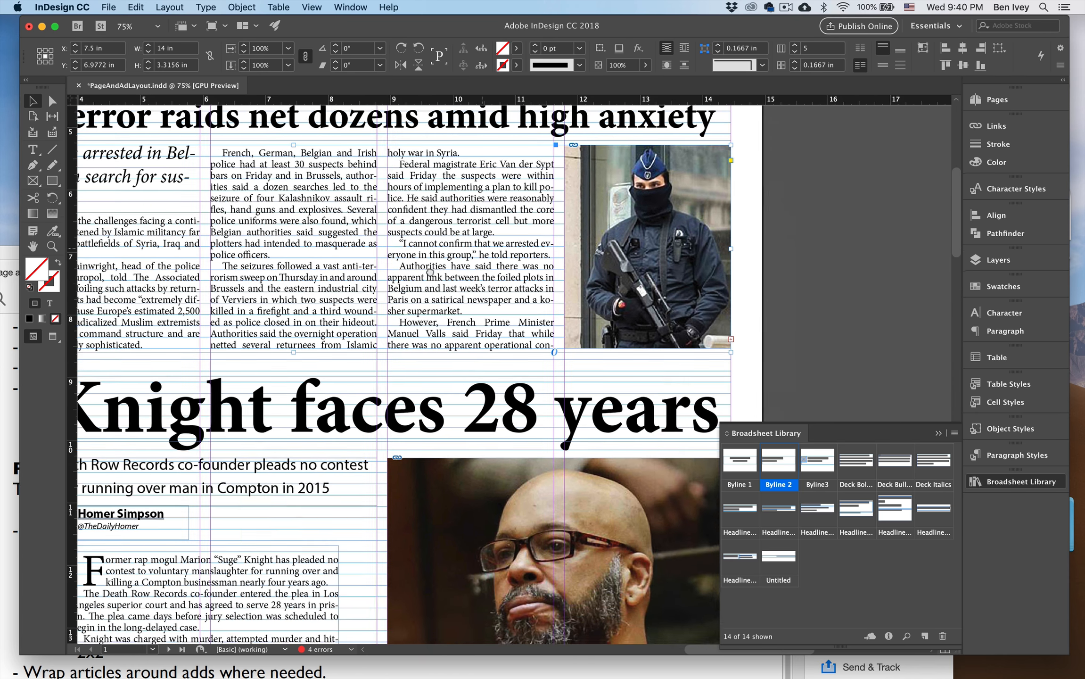
click(727, 335)
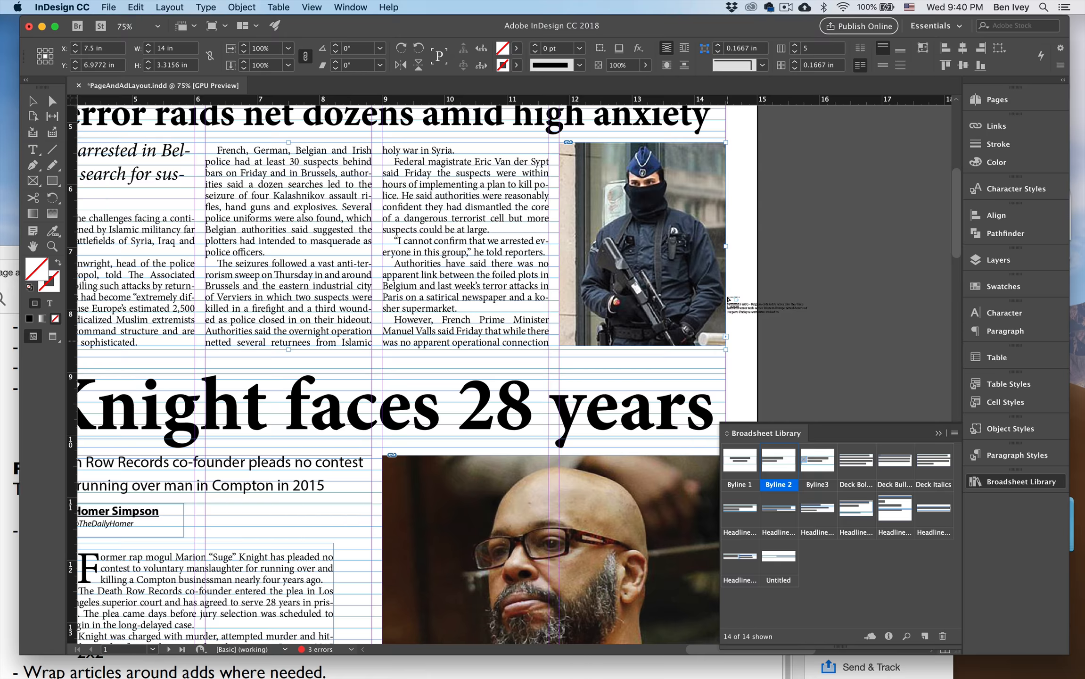
Flow the loaded Europe text into the first column of page 2A, starting just below the page header.
key(super+0)
drag(466, 487, 707, 214)
drag(472, 408, 647, 229)
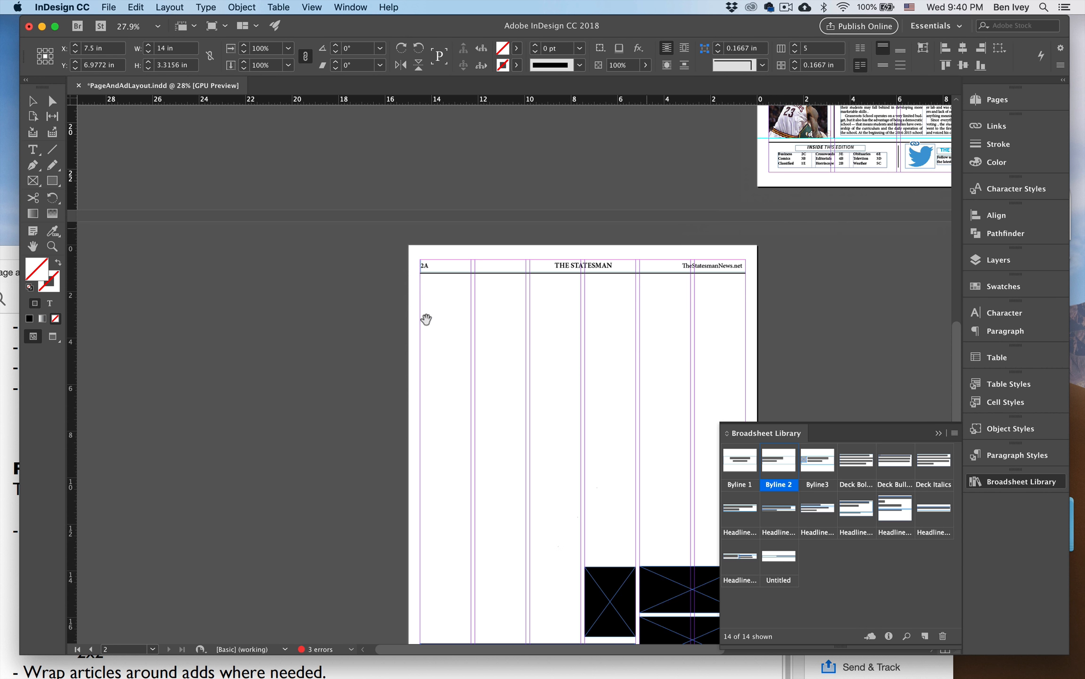
click(420, 309)
Widen the Europe jump text frame across two columns and shorten it to about 7.9 in tall.
scroll(482, 387, down, 5)
scroll(482, 387, right, 3)
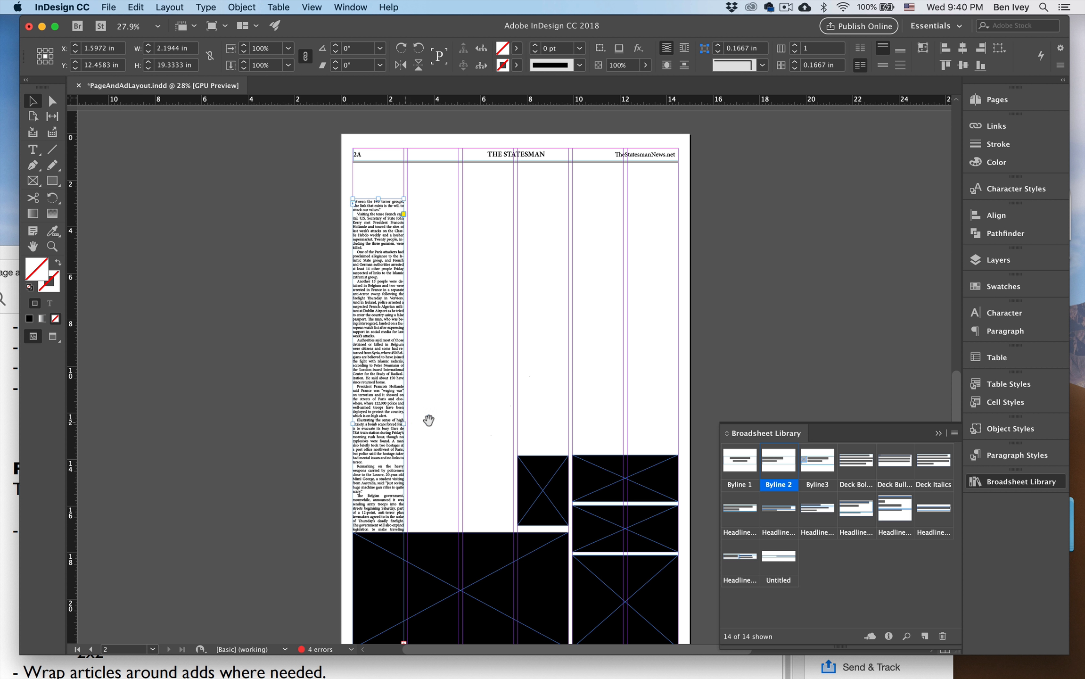
drag(405, 423, 457, 428)
scroll(424, 412, down, 3)
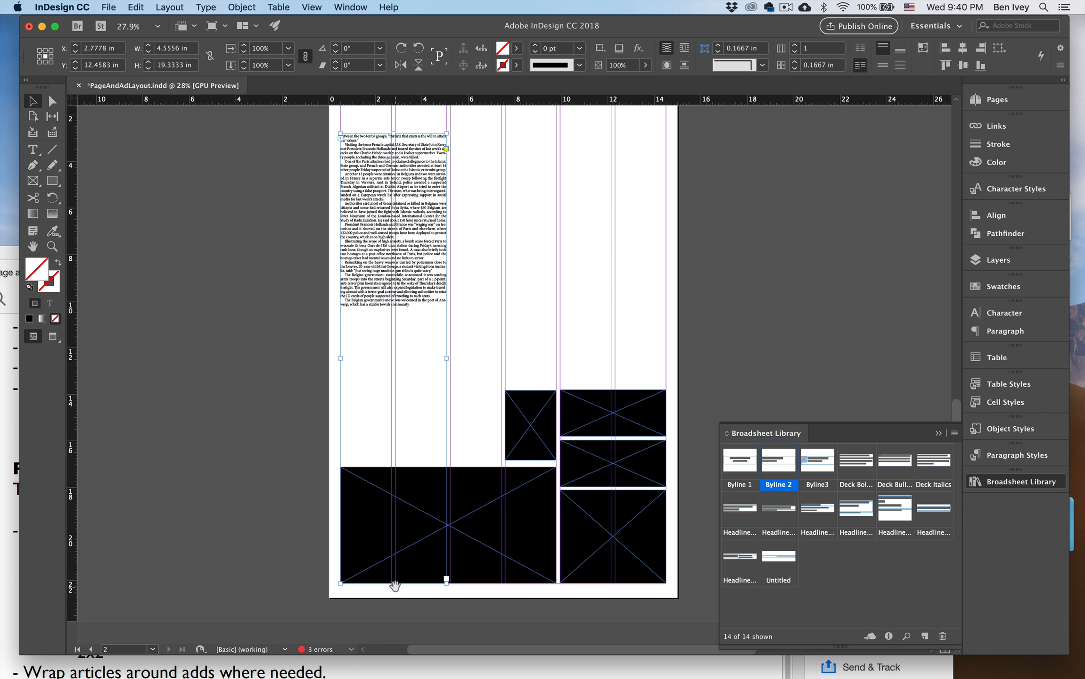
drag(392, 582, 396, 318)
drag(418, 248, 383, 343)
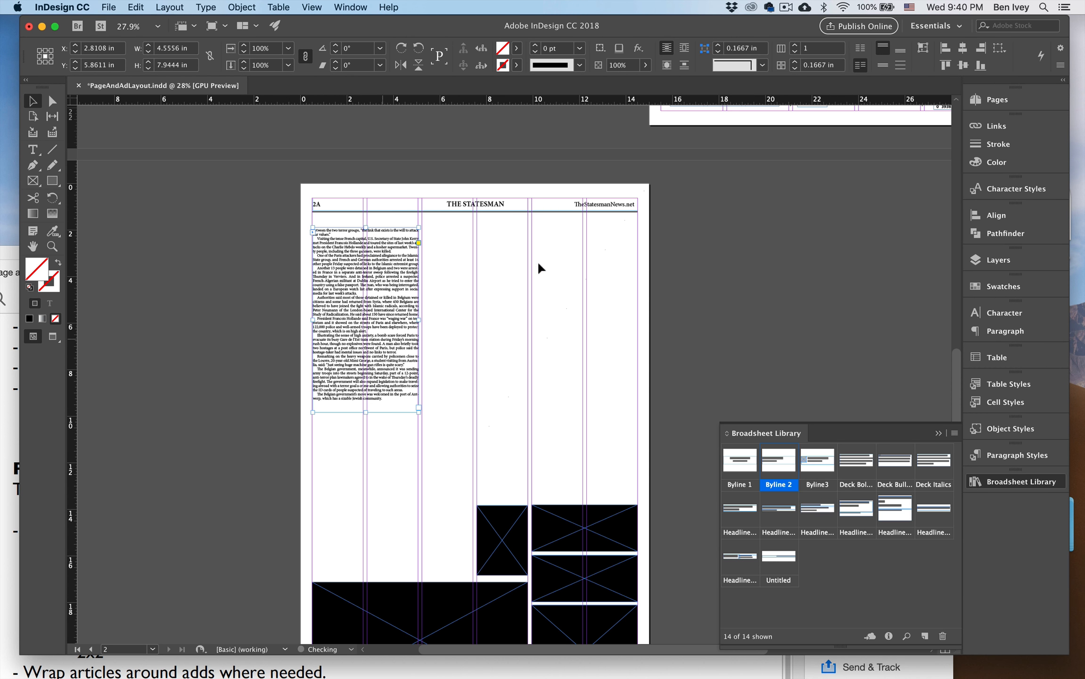
Continue the LeBron story's overset text from page 1 in a new frame about 4.56 by 5.06 in across page 2A's third and fourth columns.
drag(629, 135, 392, 427)
drag(524, 199, 438, 400)
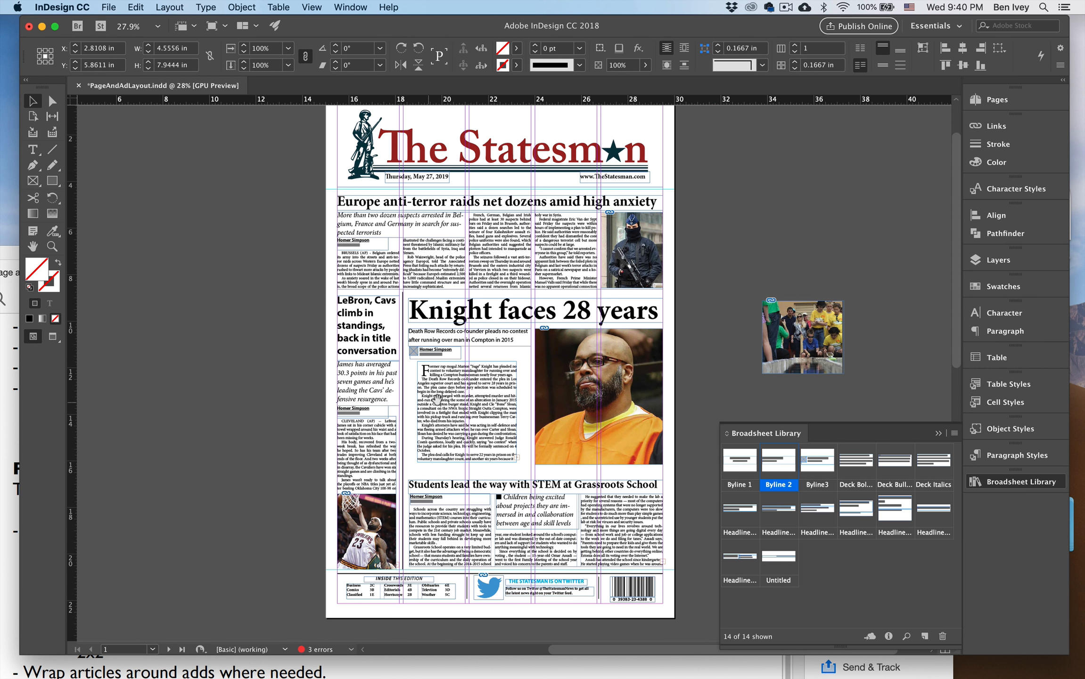
click(377, 461)
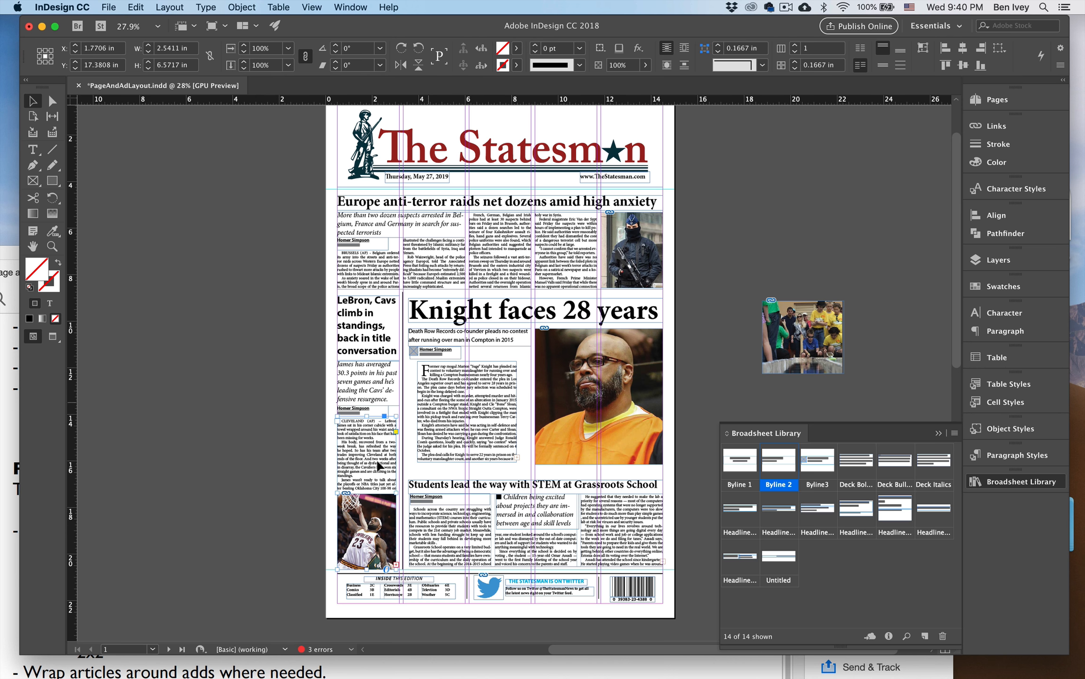
key(super+equal)
scroll(376, 461, down, 2)
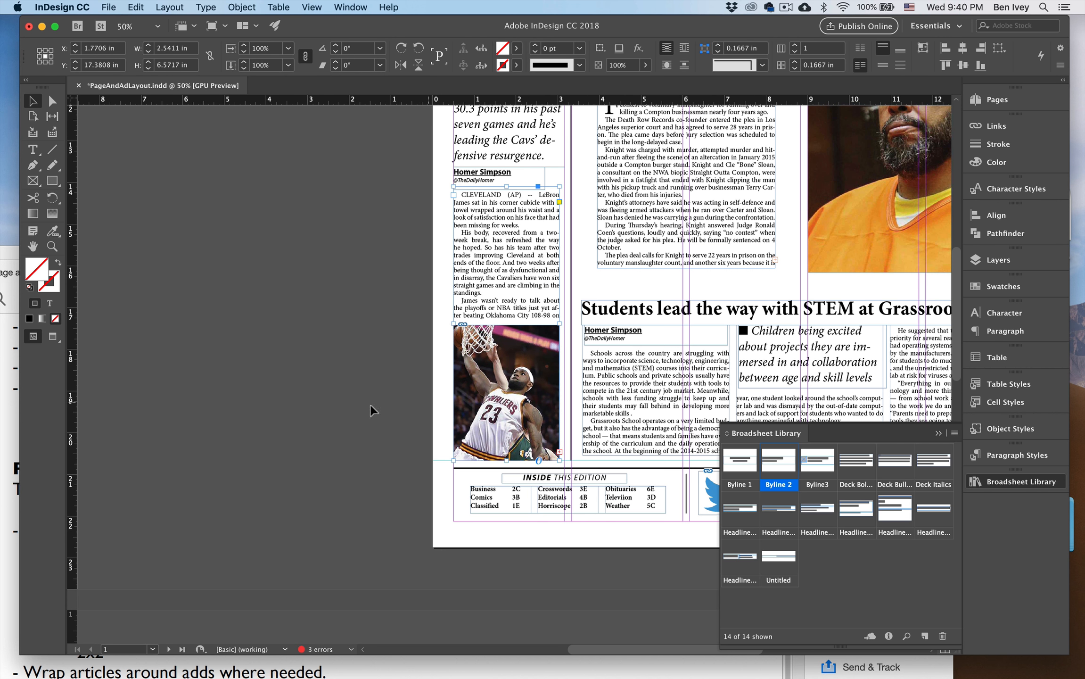
click(559, 452)
drag(386, 516, 530, 245)
drag(443, 379, 620, 220)
drag(540, 317, 619, 288)
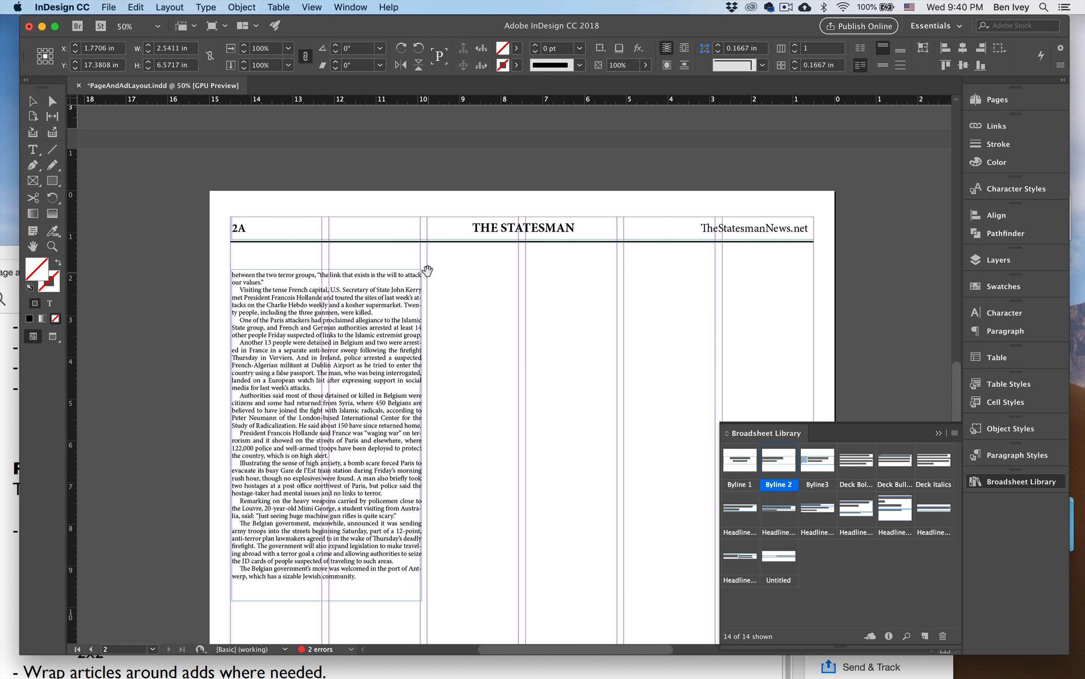
drag(427, 269, 615, 478)
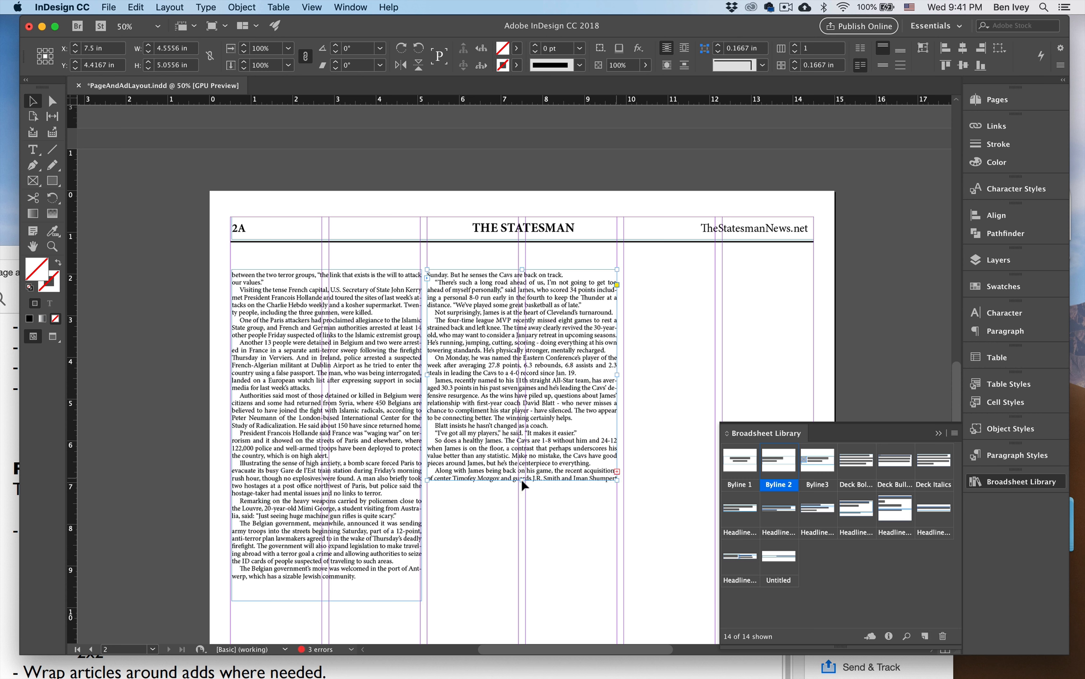
Lengthen the LeBron jump frame downward to about 11.6 in so that all of its text fits.
drag(520, 478, 522, 608)
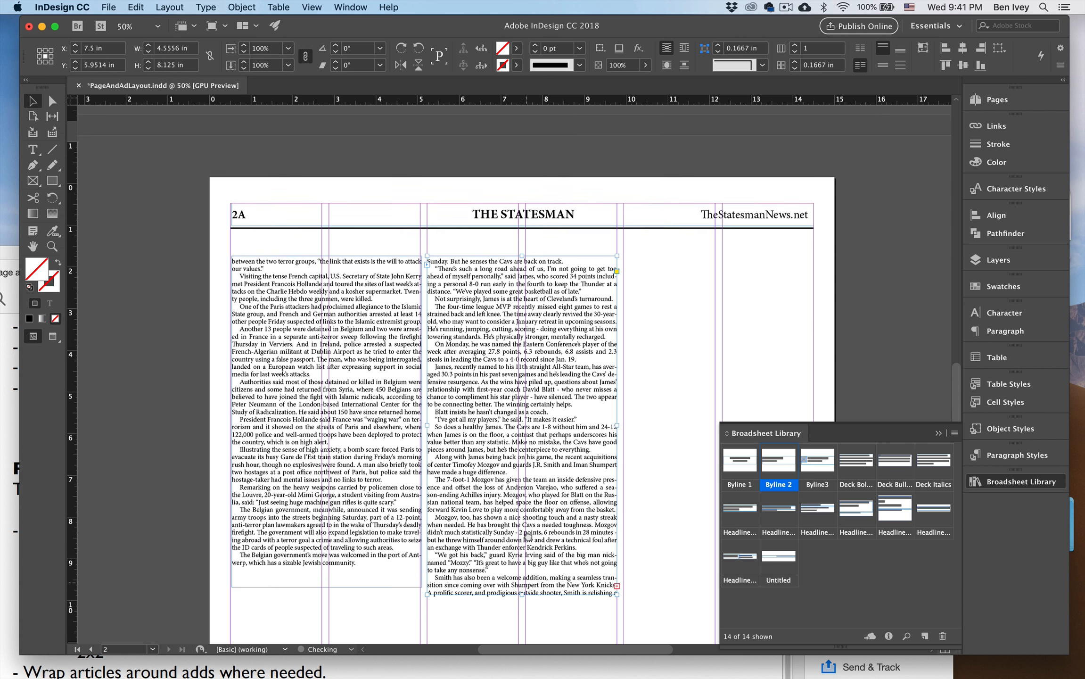
scroll(529, 537, down, 5)
drag(499, 338, 498, 480)
key(super+minus)
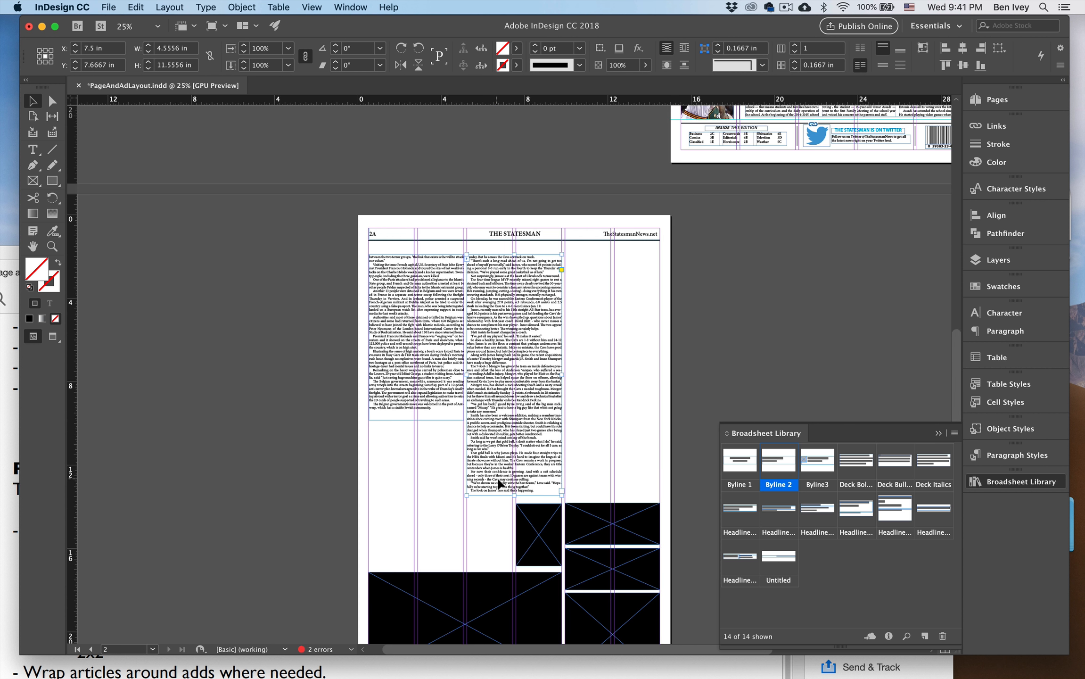
Move the Europe text over to page 2A's last two columns and the LeBron text to the left margin.
click(443, 351)
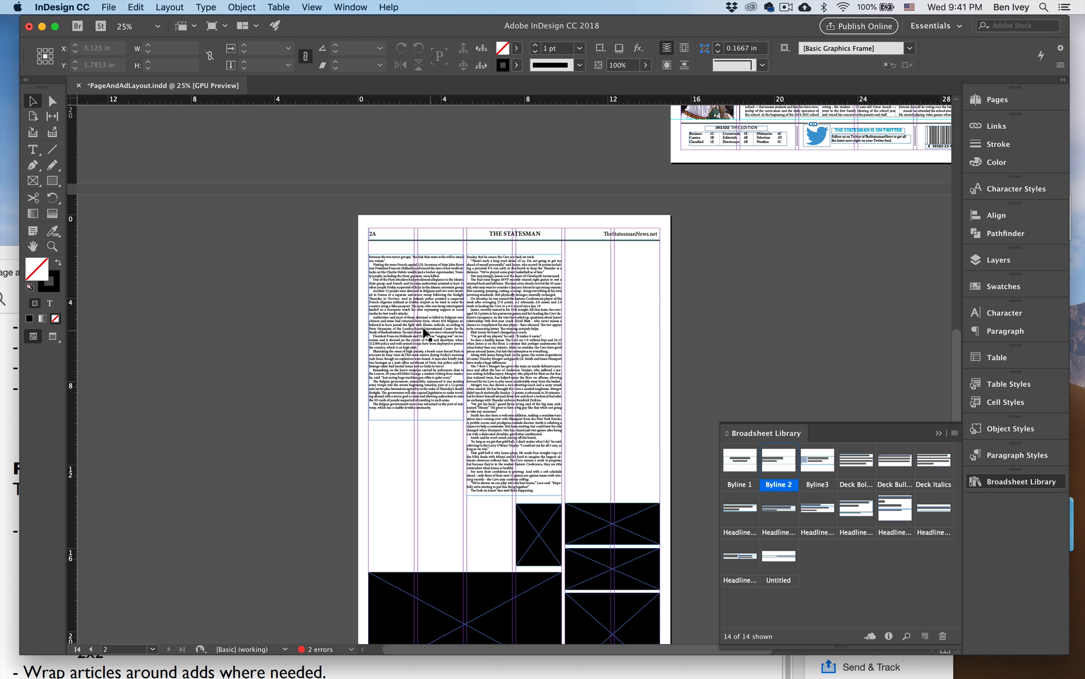
drag(427, 335, 629, 341)
drag(535, 325, 420, 378)
Widen the LeBron frame to three columns at 7 in, shorten it to about 8.85 in, and move it up toward the header.
drag(462, 436, 512, 437)
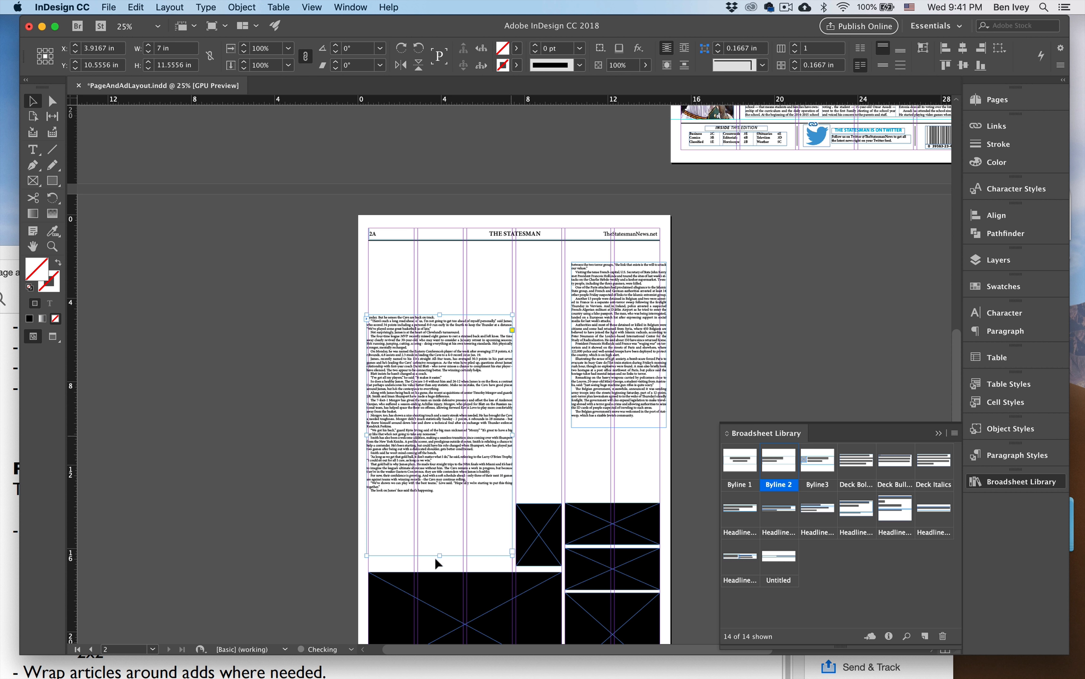
drag(441, 548, 441, 498)
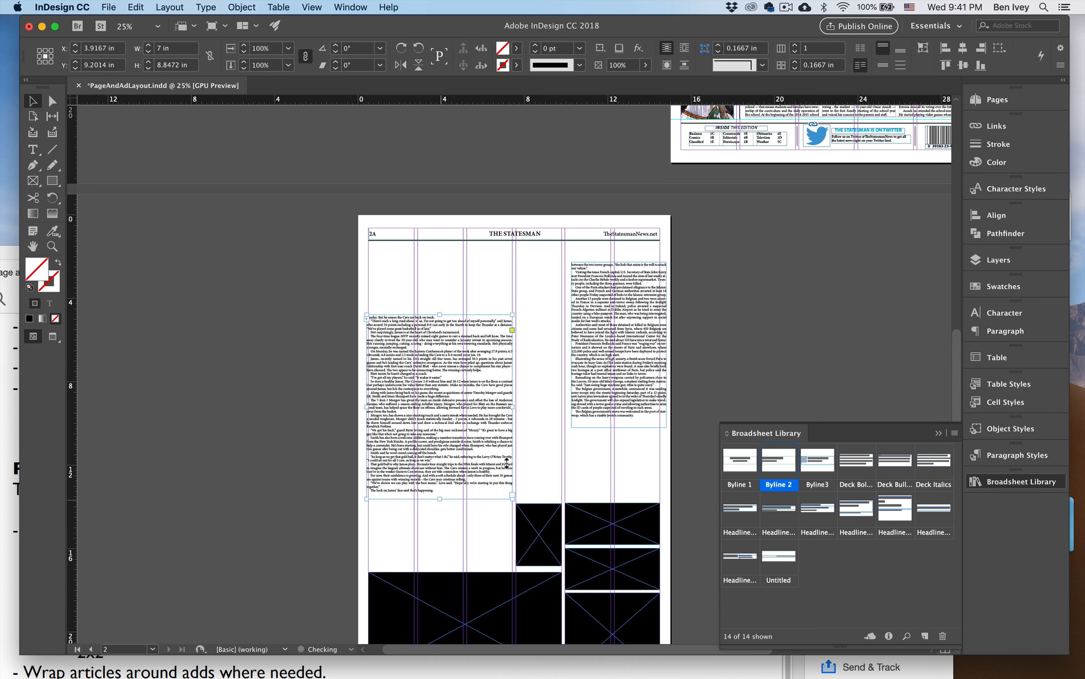
click(532, 442)
drag(460, 407, 461, 356)
Move the Europe frame below the LeBron text and resize it to about 6.67 by 4.65 in above the large ad.
drag(608, 351, 404, 488)
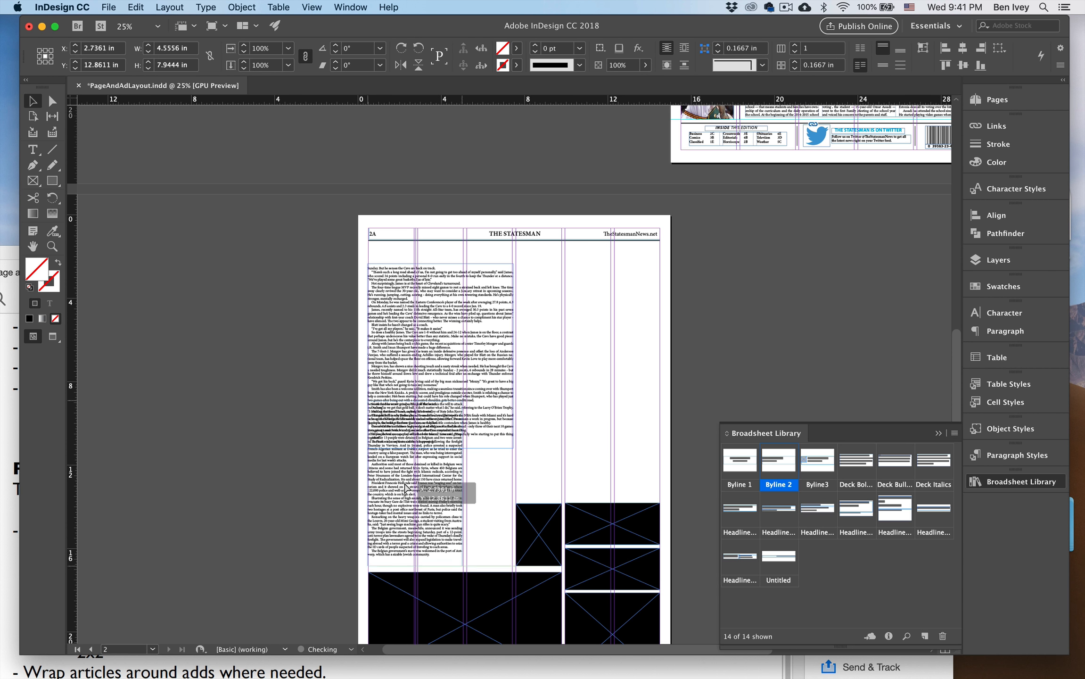
drag(470, 411, 508, 470)
click(566, 426)
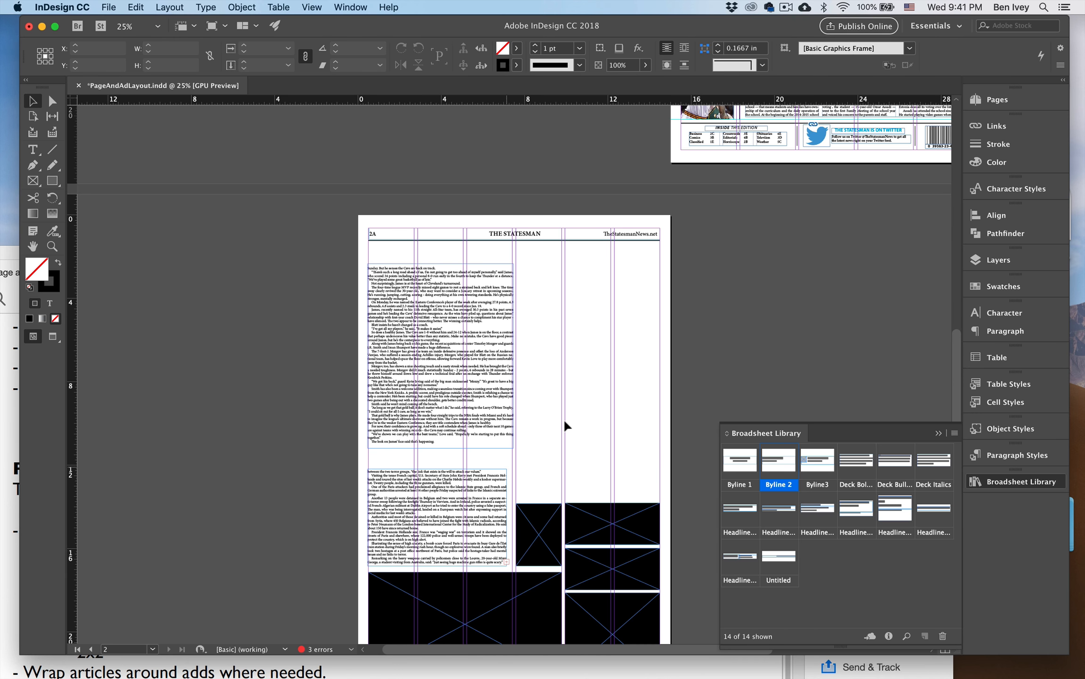
Continue the Knight story's overset text from page 1 in a frame about 6.92 by 6.86 in across page 2A's last three columns.
scroll(645, 295, up, 10)
scroll(646, 295, right, 10)
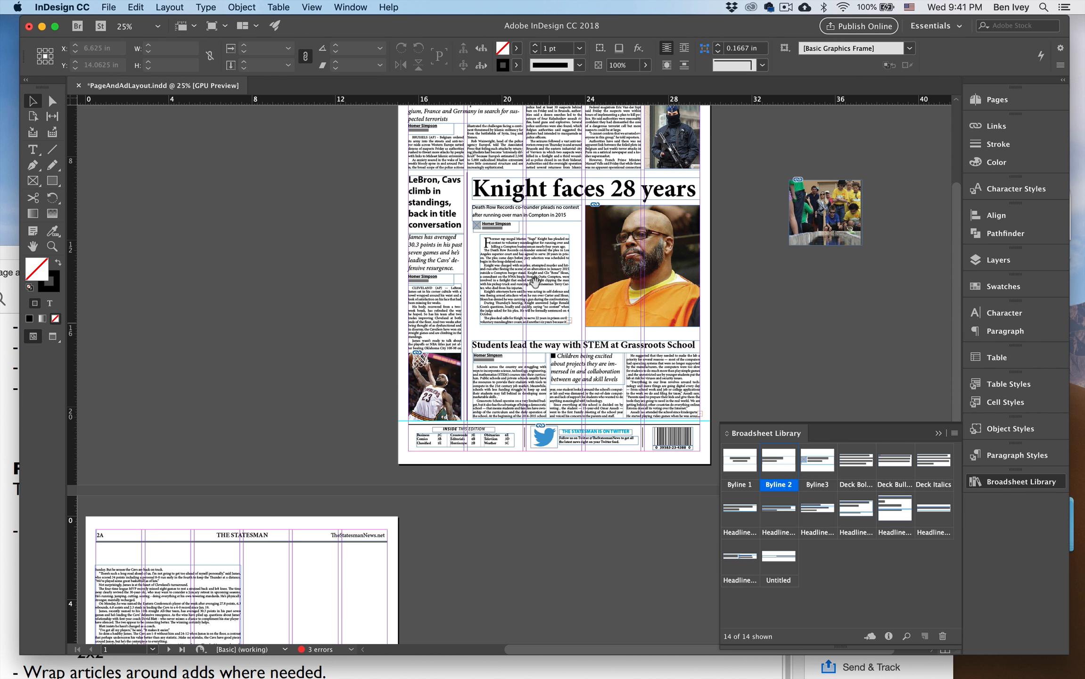
click(529, 293)
click(569, 320)
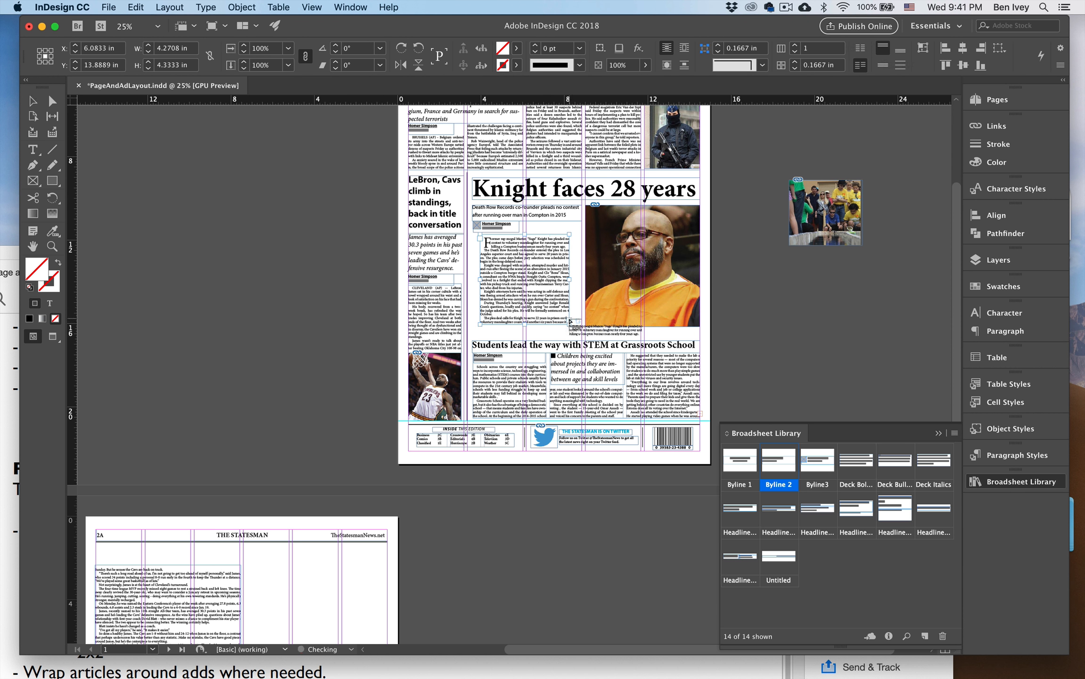
drag(323, 566, 456, 547)
drag(407, 476, 358, 475)
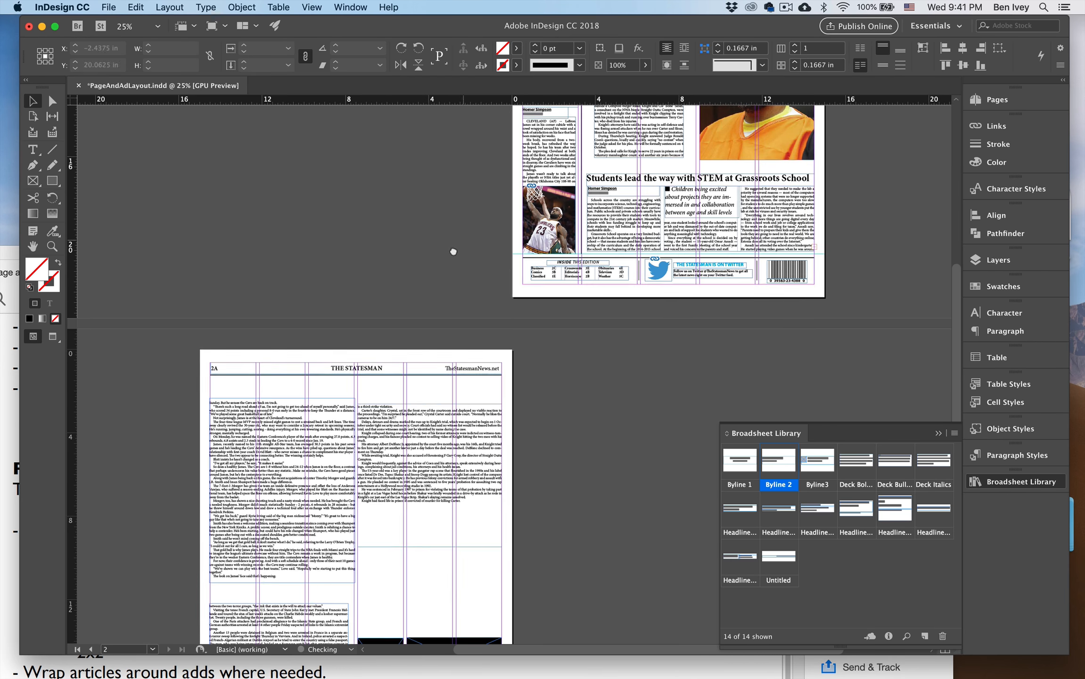
Continue the STEM story's overset text from page 1 in a frame about 6.92 by 2.17 in below the Knight text.
scroll(490, 316, up, 2)
scroll(491, 316, right, 2)
click(615, 266)
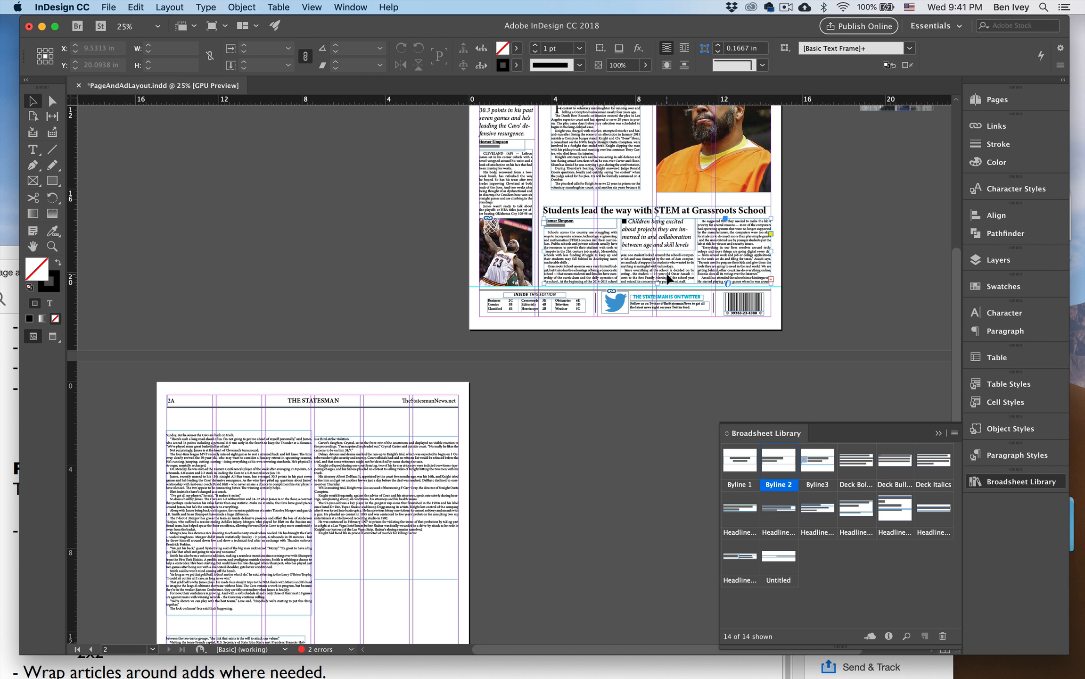
click(771, 278)
drag(570, 484, 703, 262)
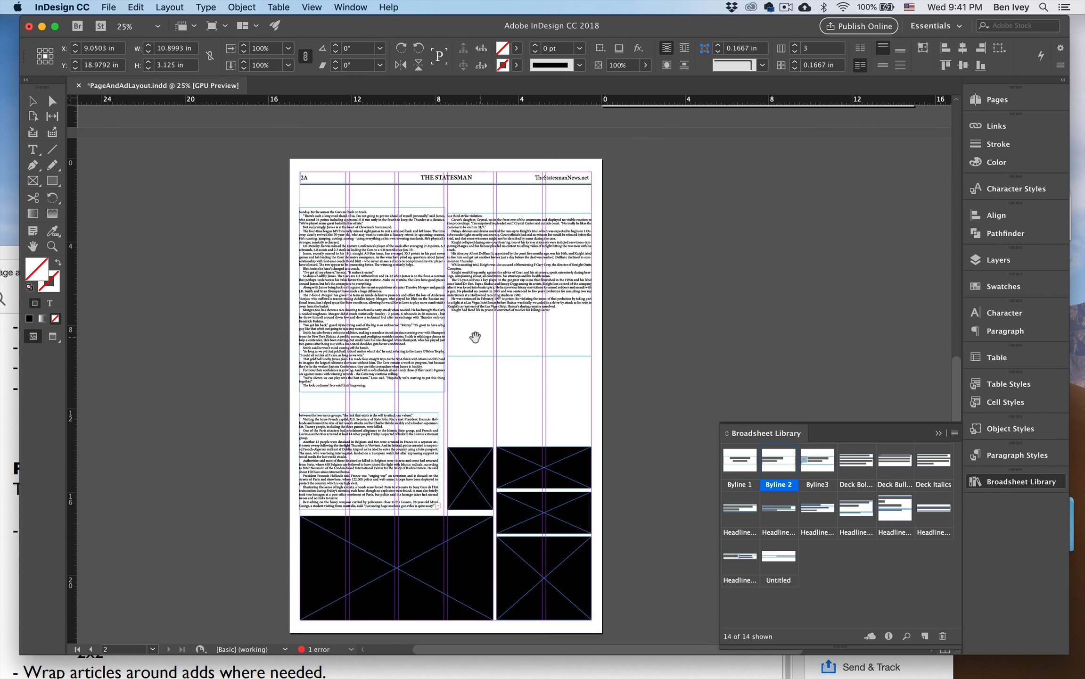
drag(447, 412, 589, 367)
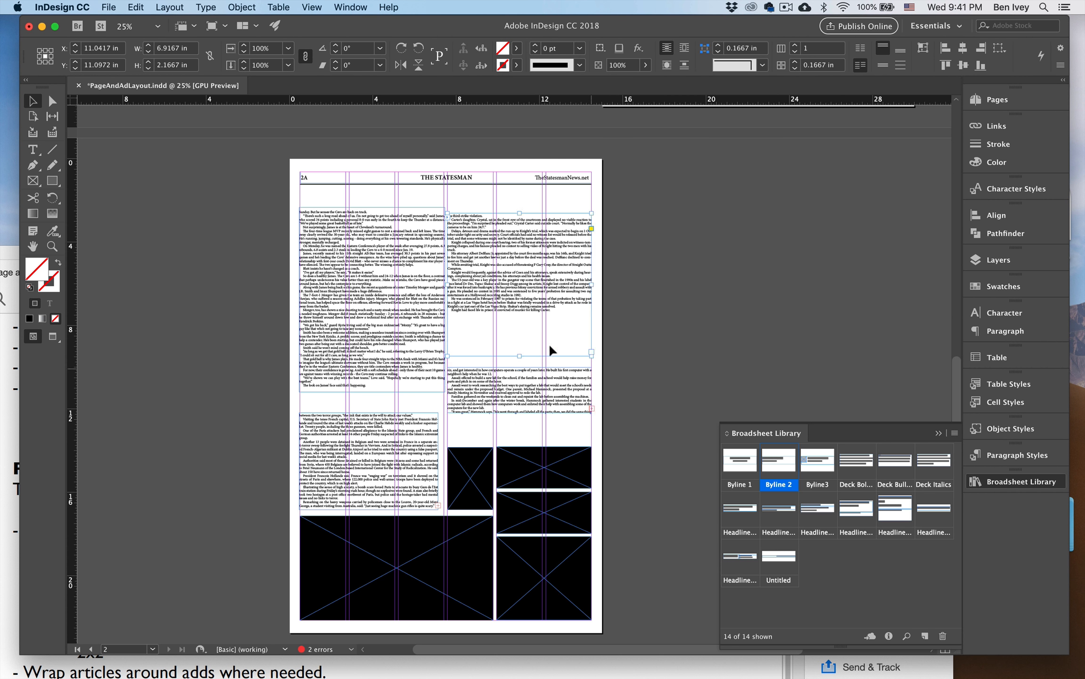
Shorten the Knight jump frame from its lower edge to a height of 5 in.
key(super+equal)
drag(625, 346, 661, 255)
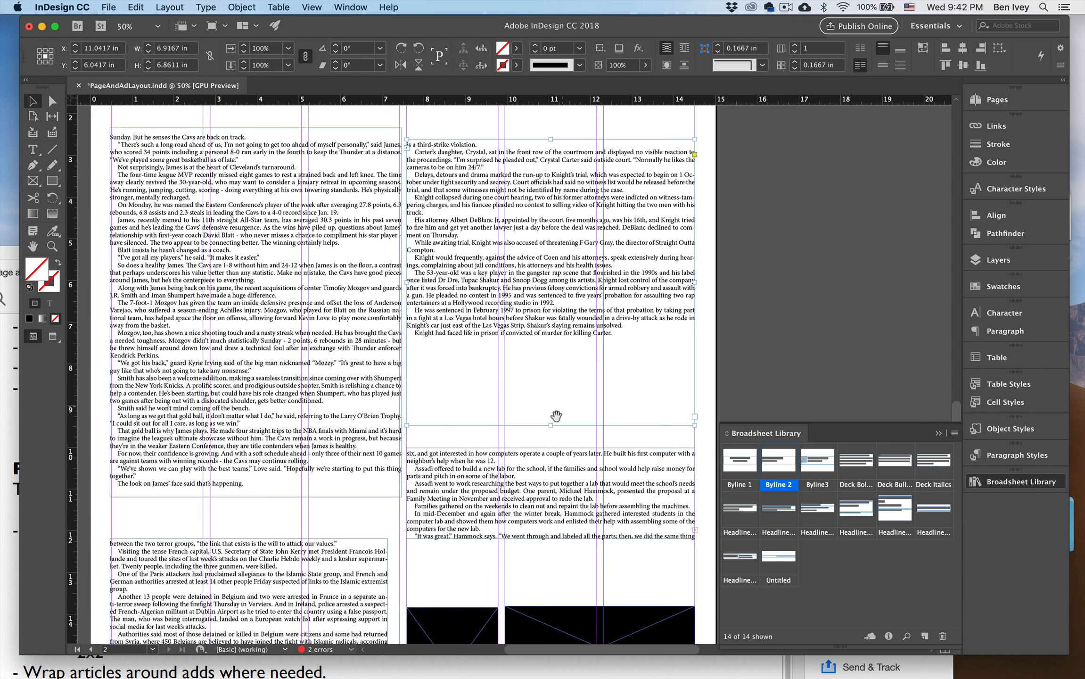
drag(551, 425, 551, 347)
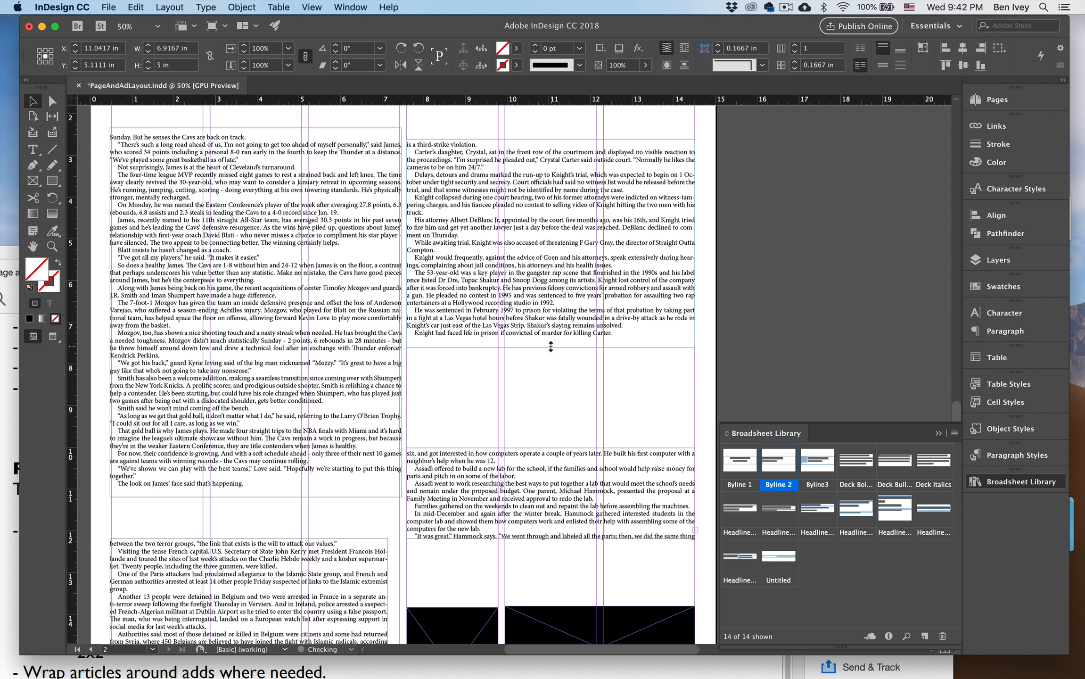
Extend the STEM frame up toward the Knight text and down to the ads, making it about 5.9 in tall.
click(559, 450)
drag(551, 447, 551, 371)
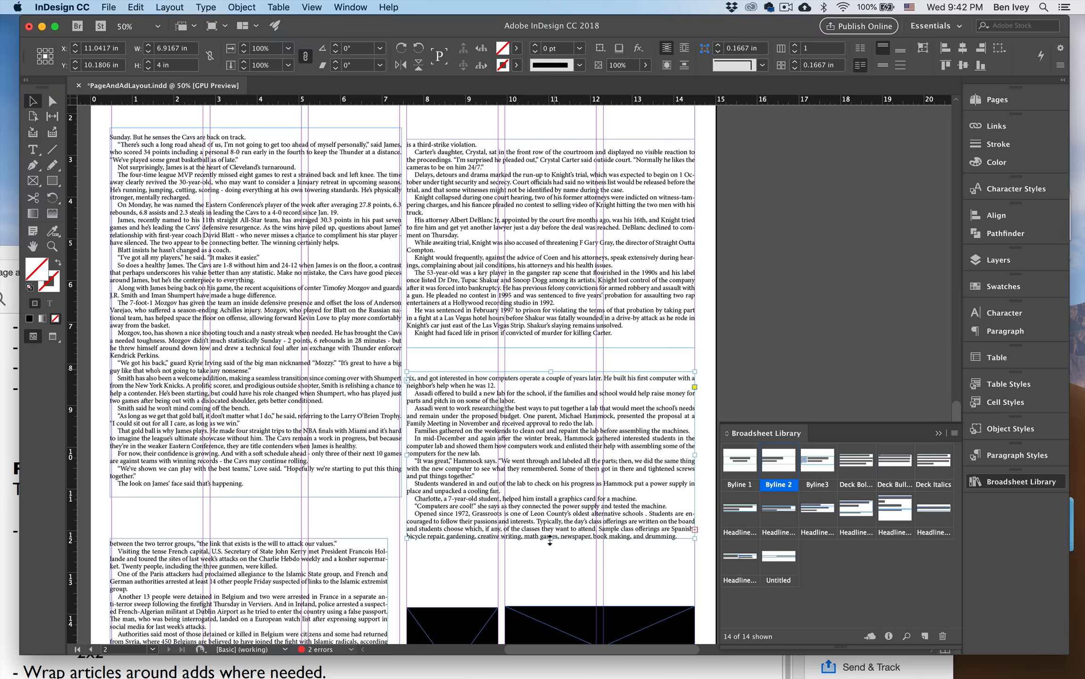
drag(550, 541, 549, 435)
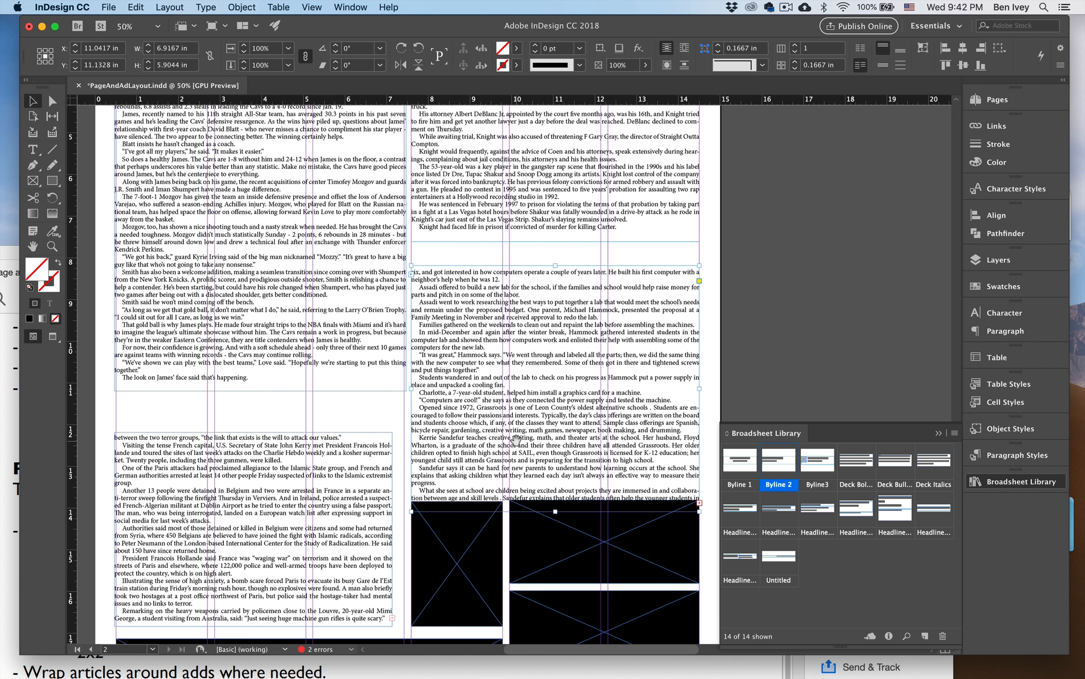
Move the Europe and LeBron text frames onto the pasteboard beside page 2A, lengthening the Europe frame to hold all its text.
key(super+minus)
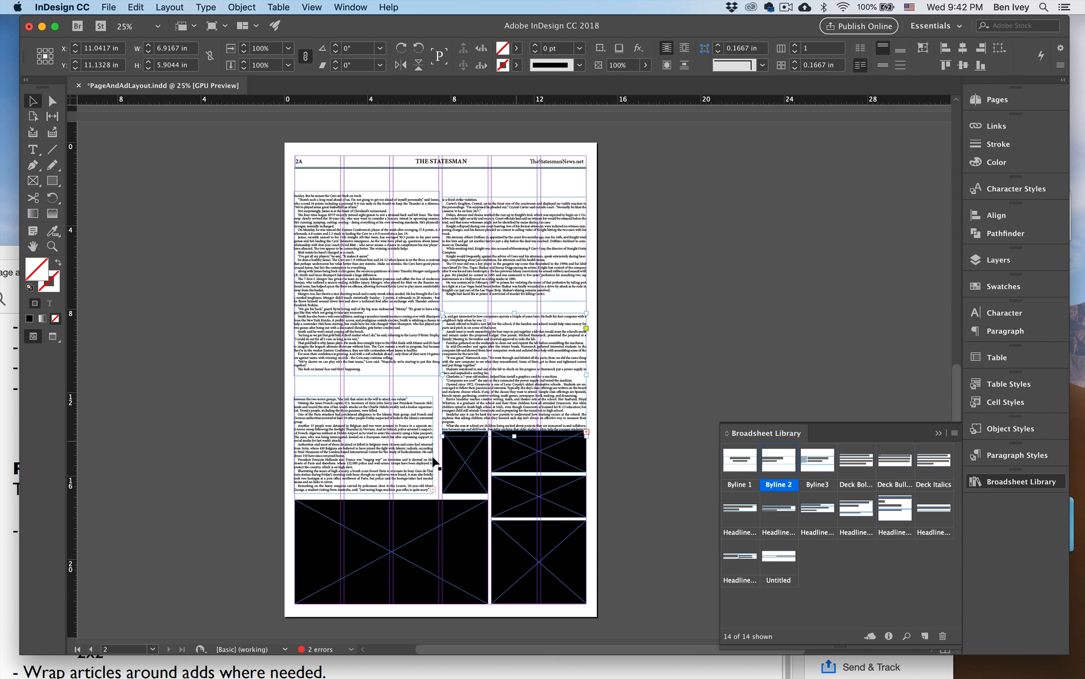
drag(398, 427, 213, 441)
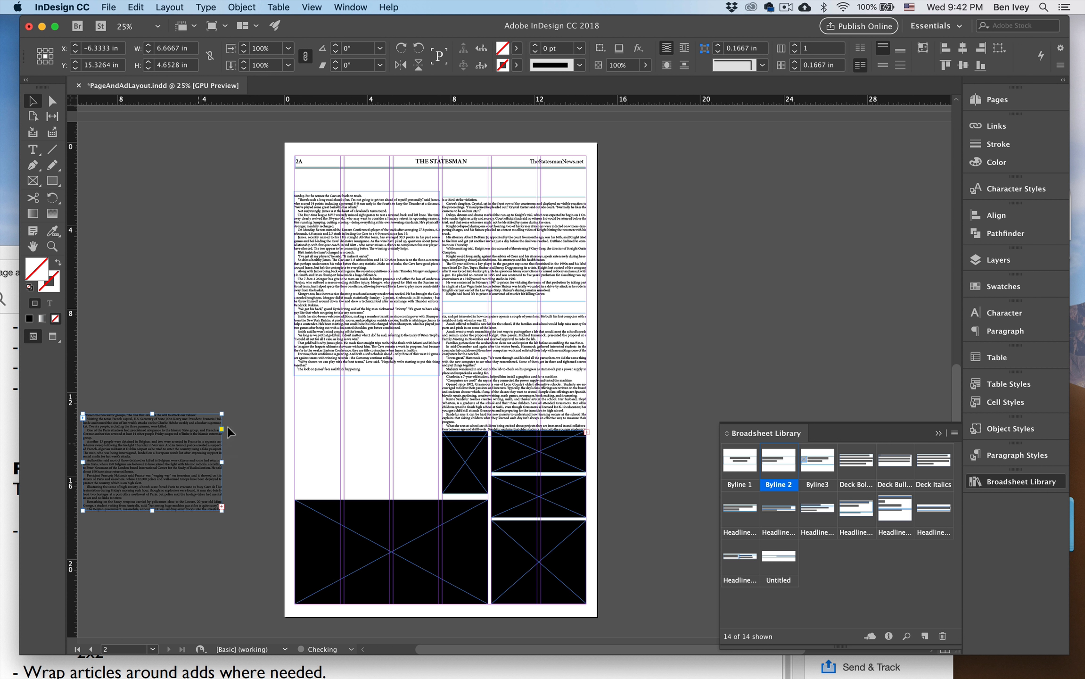
drag(151, 511, 164, 538)
drag(367, 378, 168, 378)
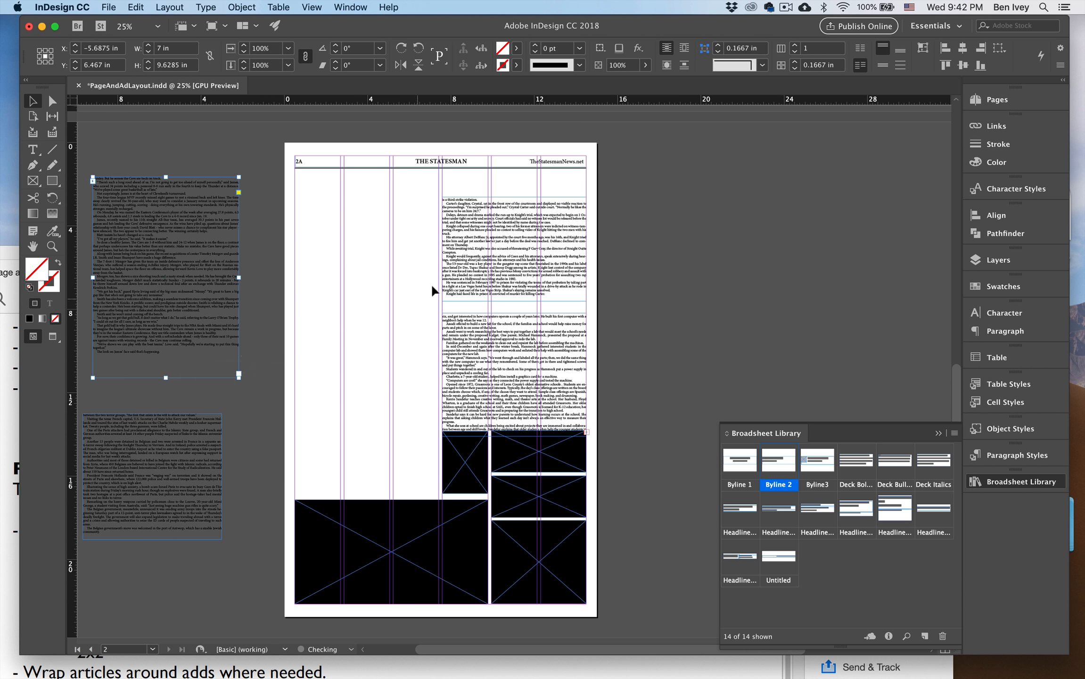
Lengthen the STEM text frame to about 7.04 in tall and move it onto the pasteboard beside the page's right edge.
drag(479, 344, 337, 290)
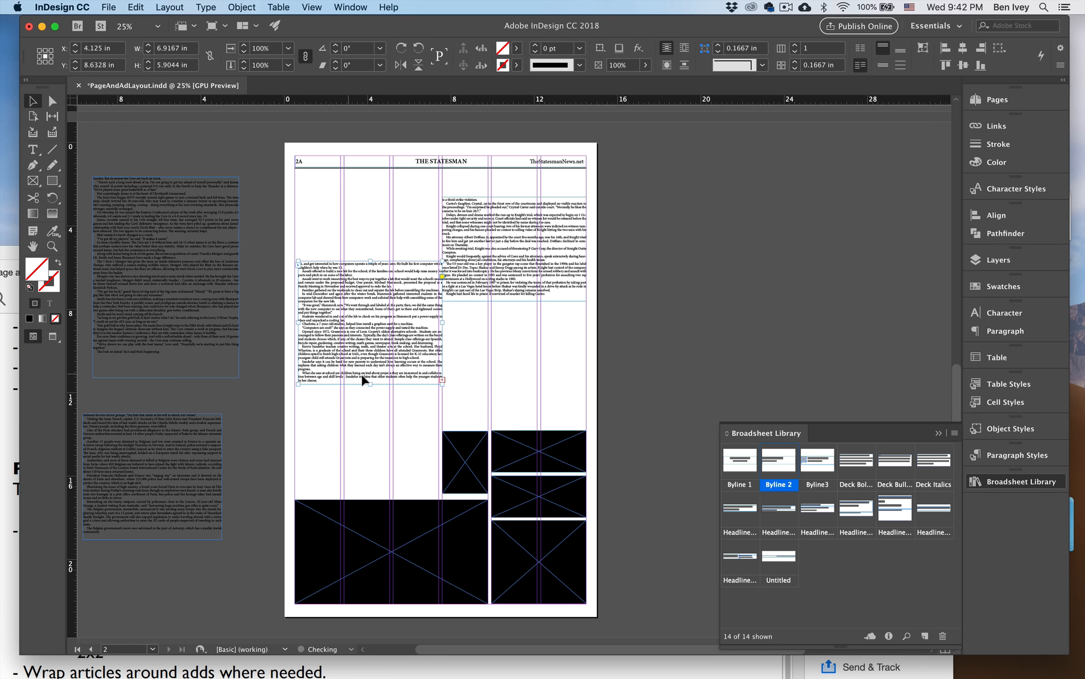
drag(370, 383, 369, 408)
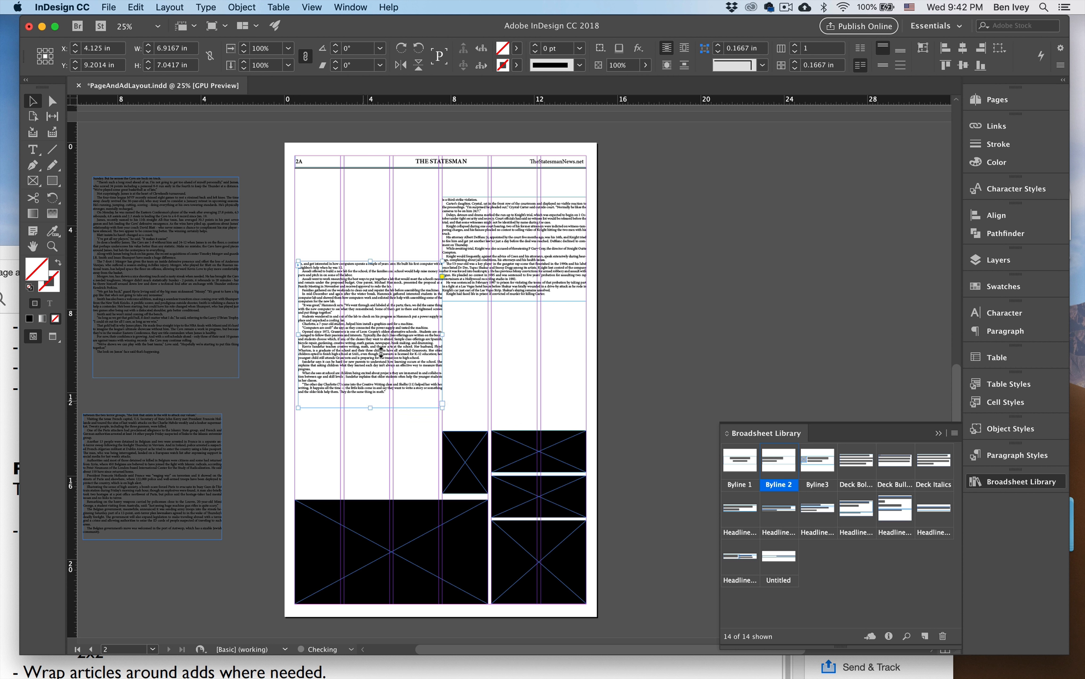
click(504, 370)
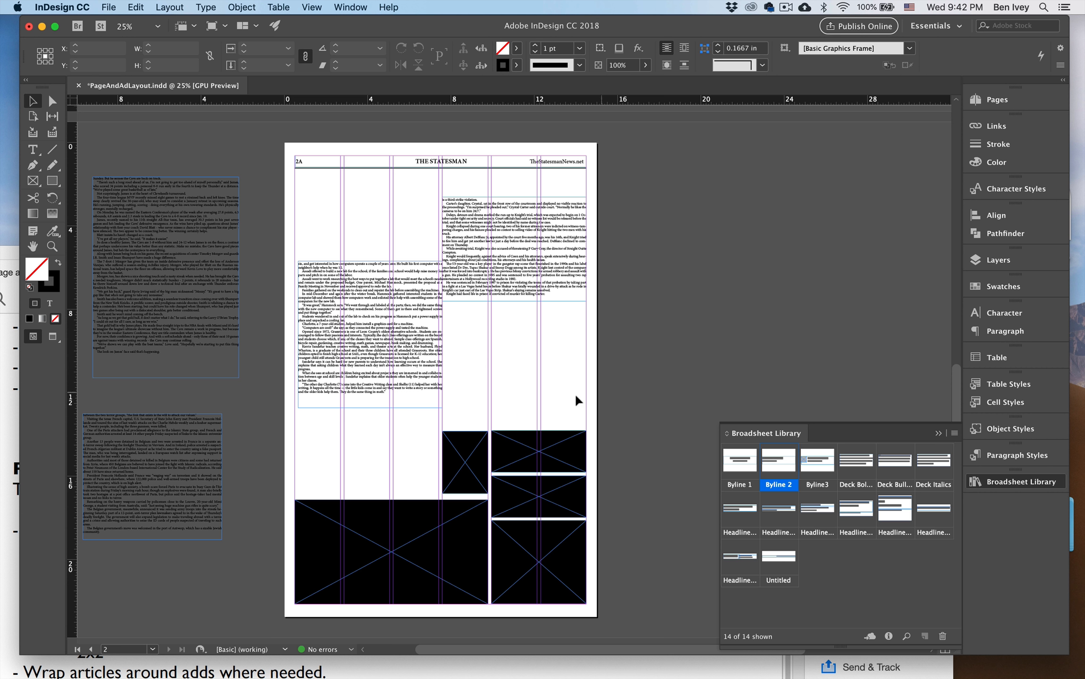
drag(404, 353, 694, 351)
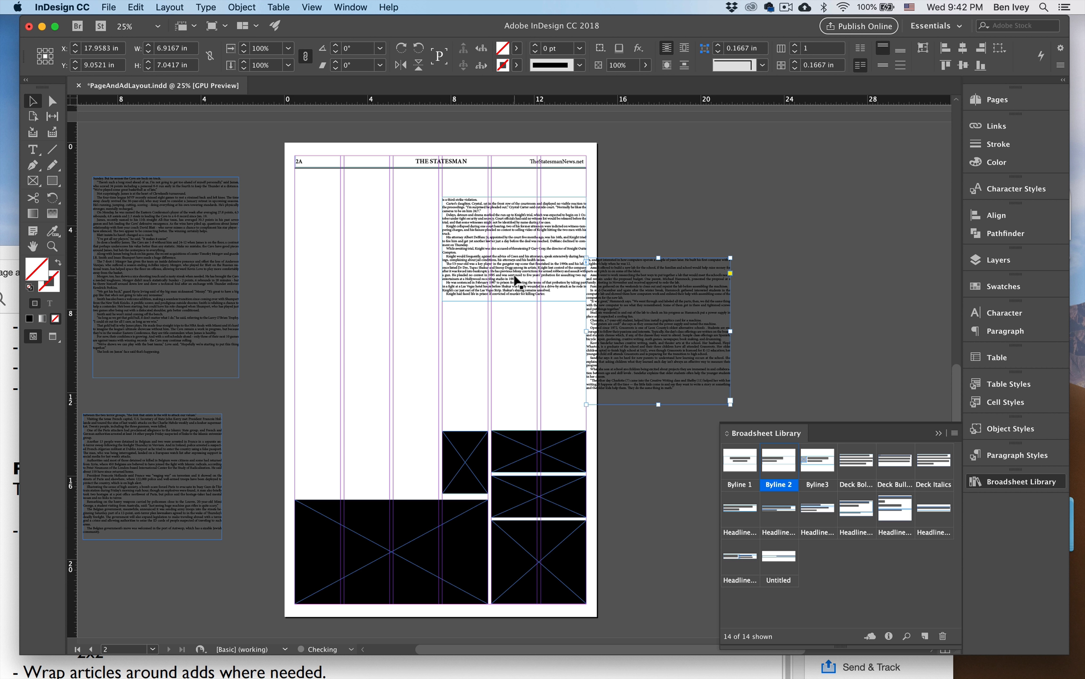
Move the two small wide ads above the large ad in columns one and two, and the narrow 3 in tall ad beside them.
click(553, 489)
drag(564, 499, 368, 477)
drag(466, 445, 421, 448)
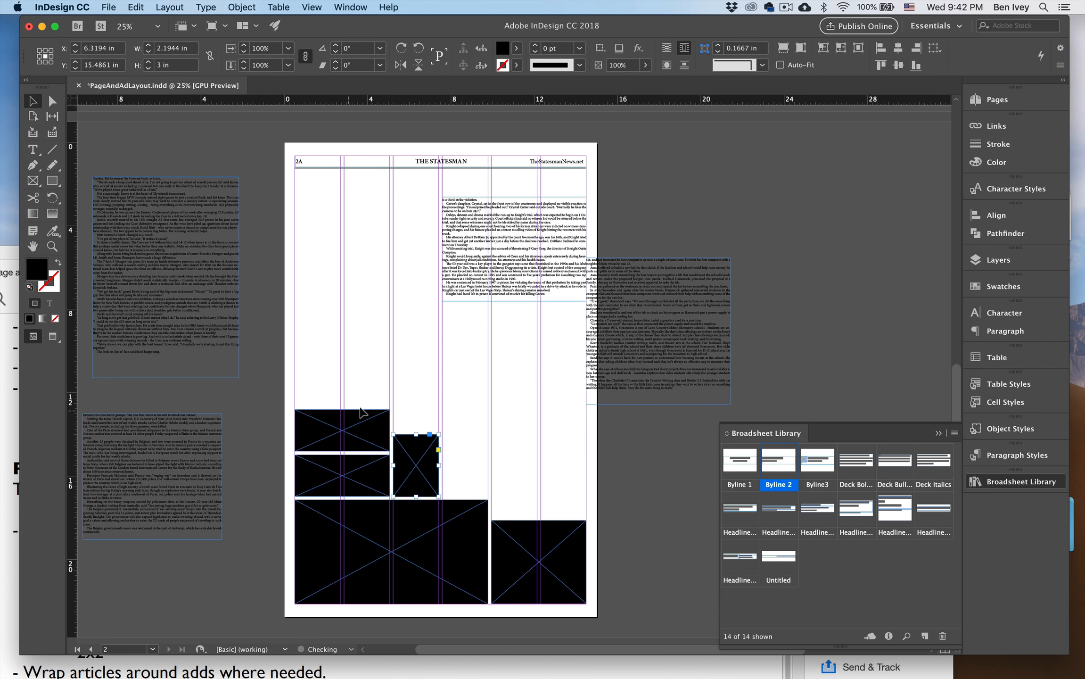
click(523, 471)
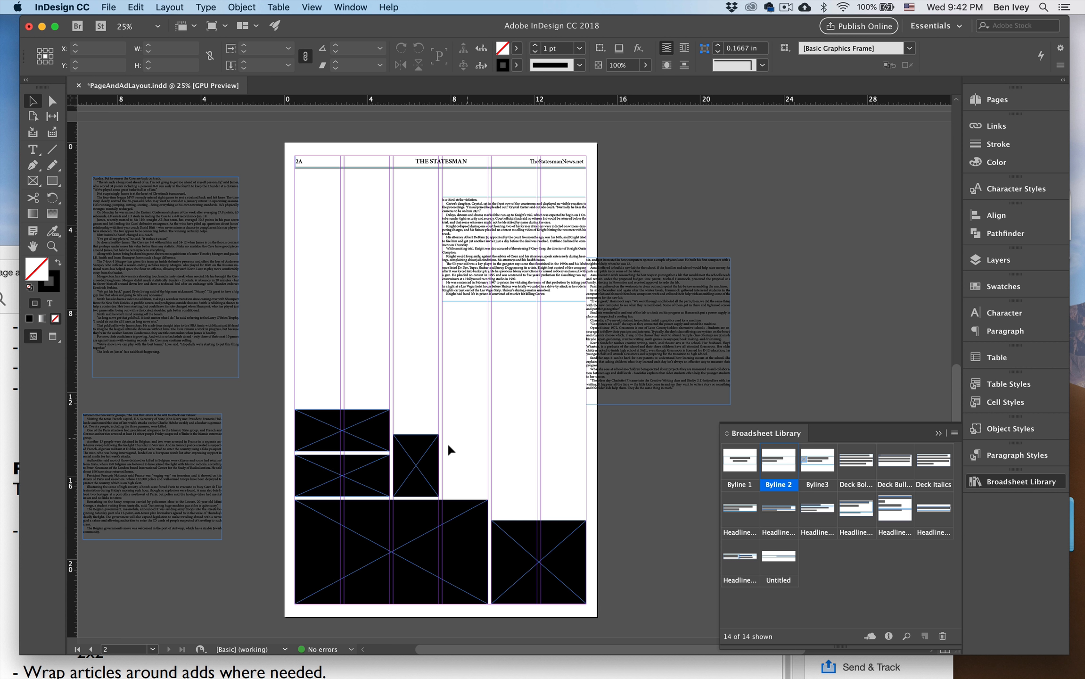
Move the LeBron text frame from the pasteboard onto page 2A, against the left margin just below the page header.
key(super+equal)
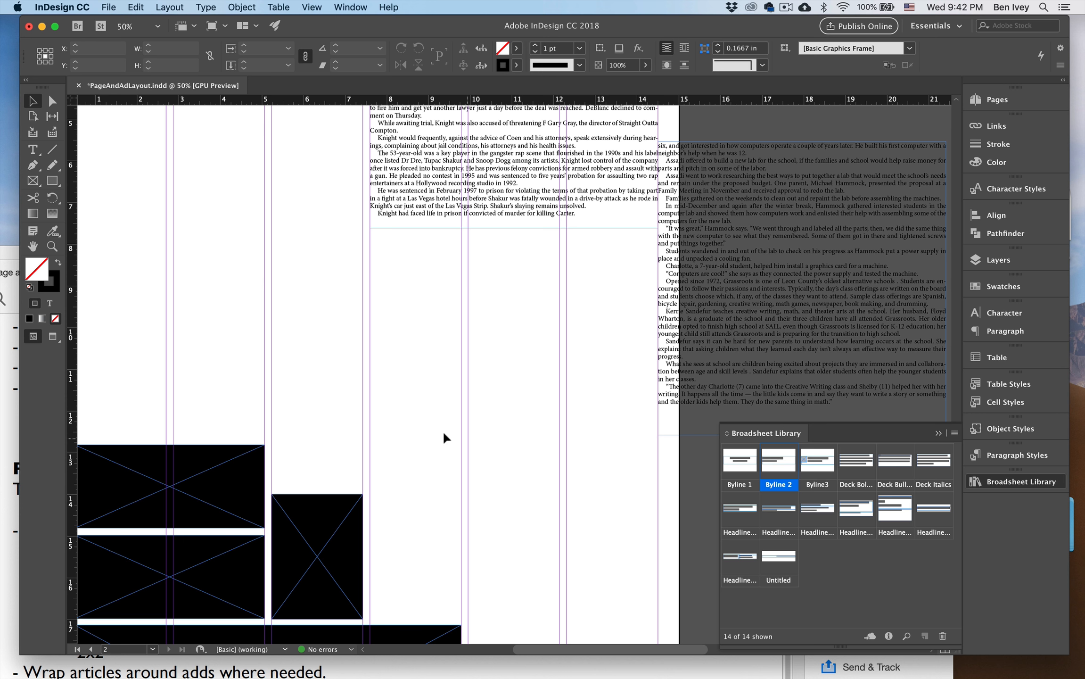
key(super+minus)
key(space)
drag(445, 405, 483, 430)
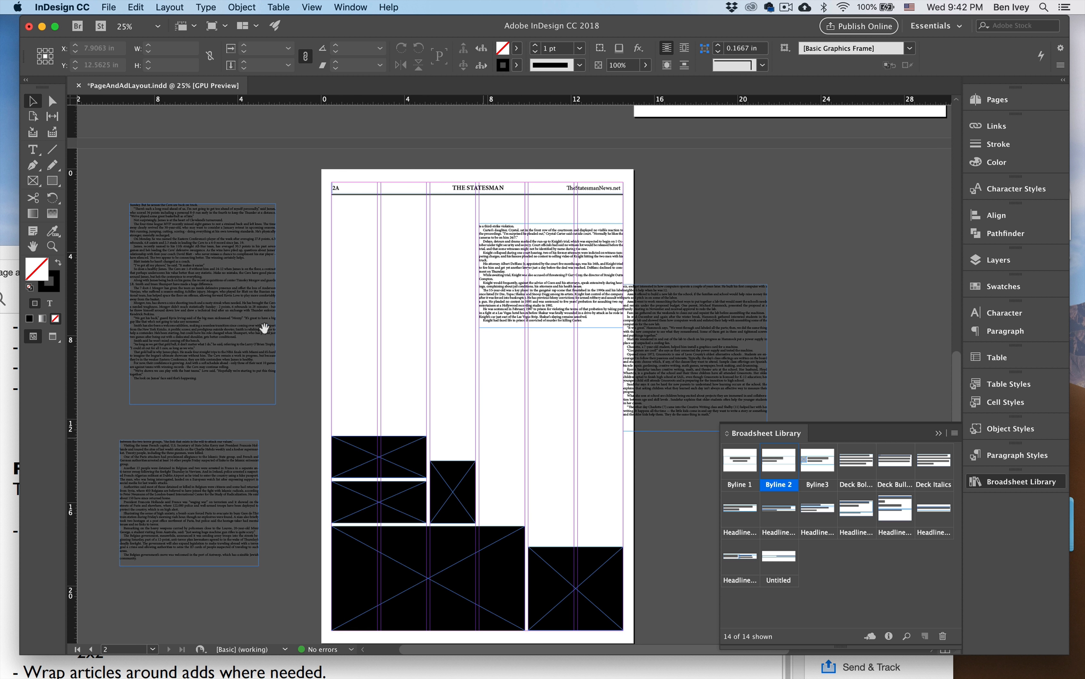
double_click(235, 314)
key(super+a)
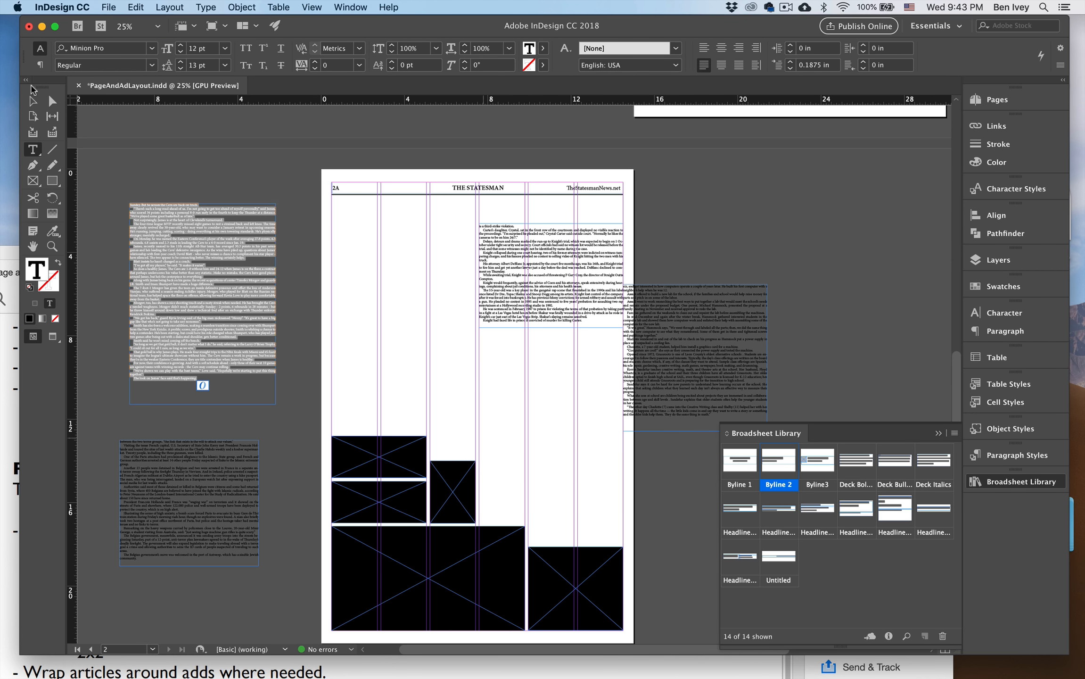
click(33, 101)
key(space)
drag(438, 249, 300, 486)
drag(384, 316, 326, 379)
key(super+equal)
key(super+equal)
key(space)
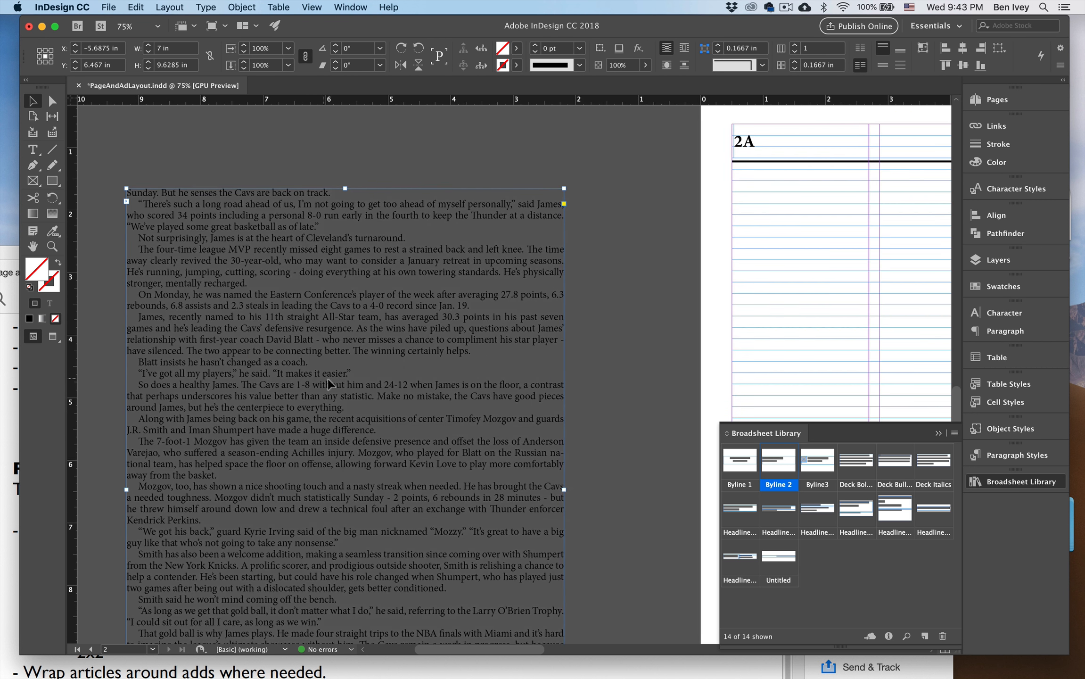
key(space)
drag(413, 339, 246, 386)
drag(244, 375, 319, 289)
key(space)
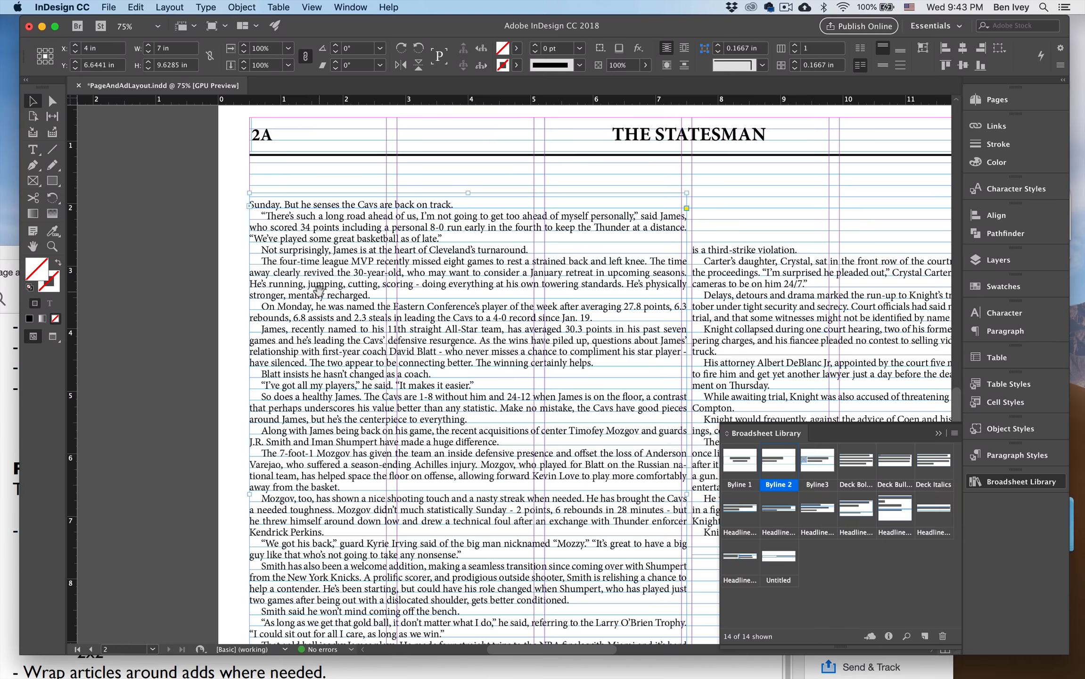
Move the Knight text frame over the right edge of page 2A onto the pasteboard.
key(super+minus)
key(space)
drag(407, 300, 254, 289)
drag(601, 307, 842, 276)
Narrow the LeBron text frame to 6.9167 in wide and divide it into three text columns.
click(504, 353)
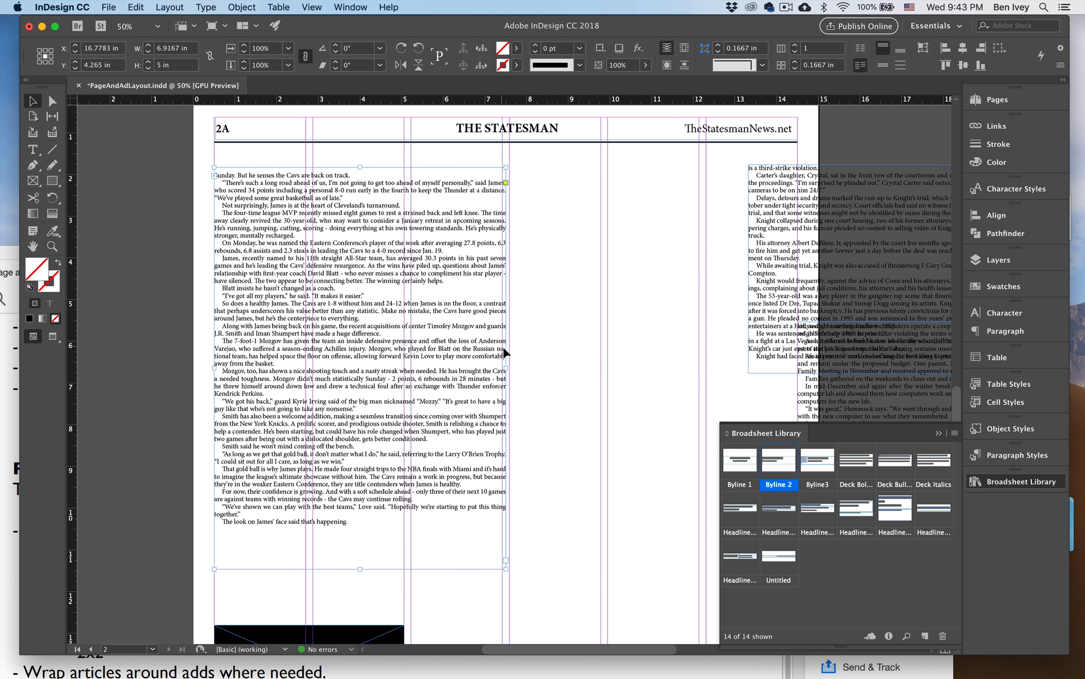
drag(504, 369, 502, 370)
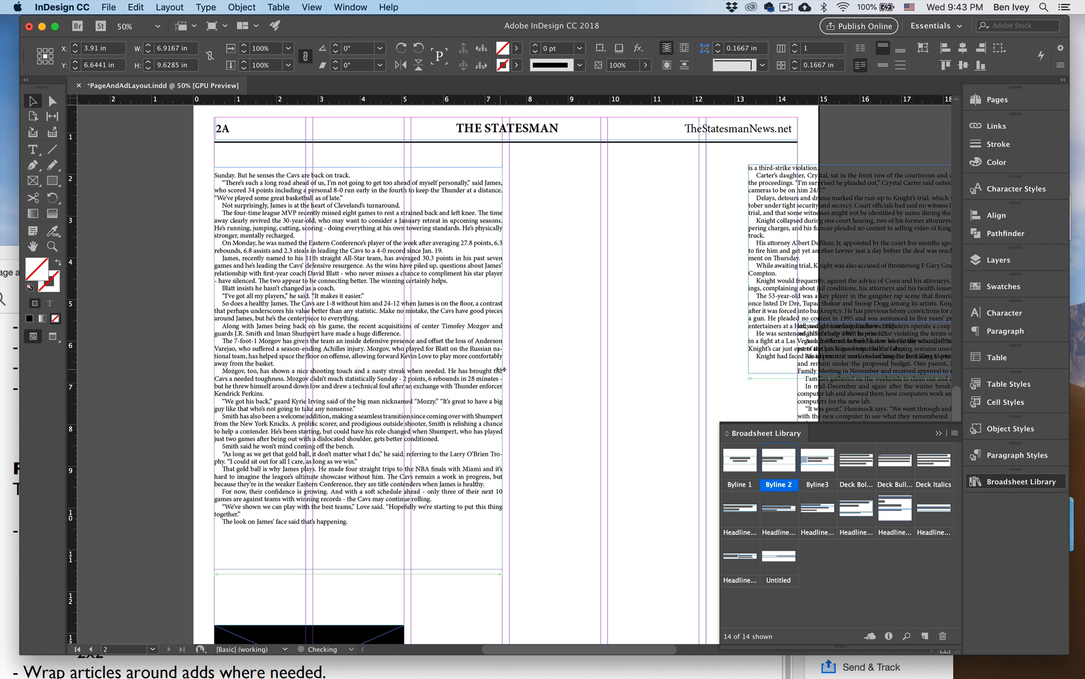
click(795, 48)
click(796, 48)
click(795, 47)
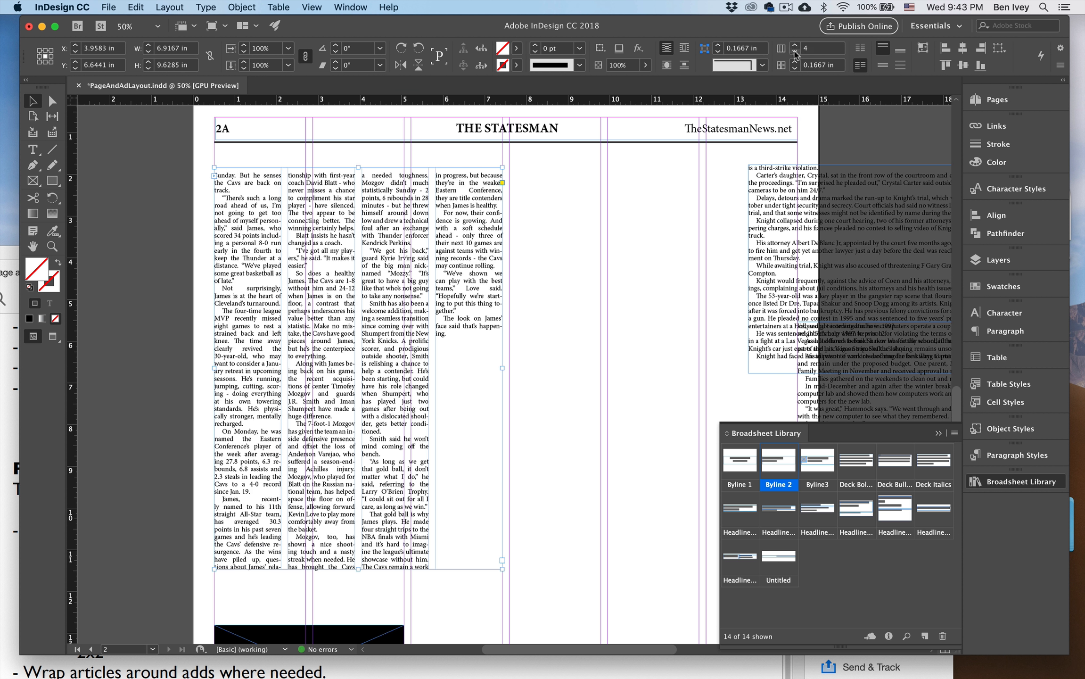
click(795, 51)
Move the LeBron text frame down about 3.2 in so that its columns wrap around the small ads.
scroll(610, 241, down, 3)
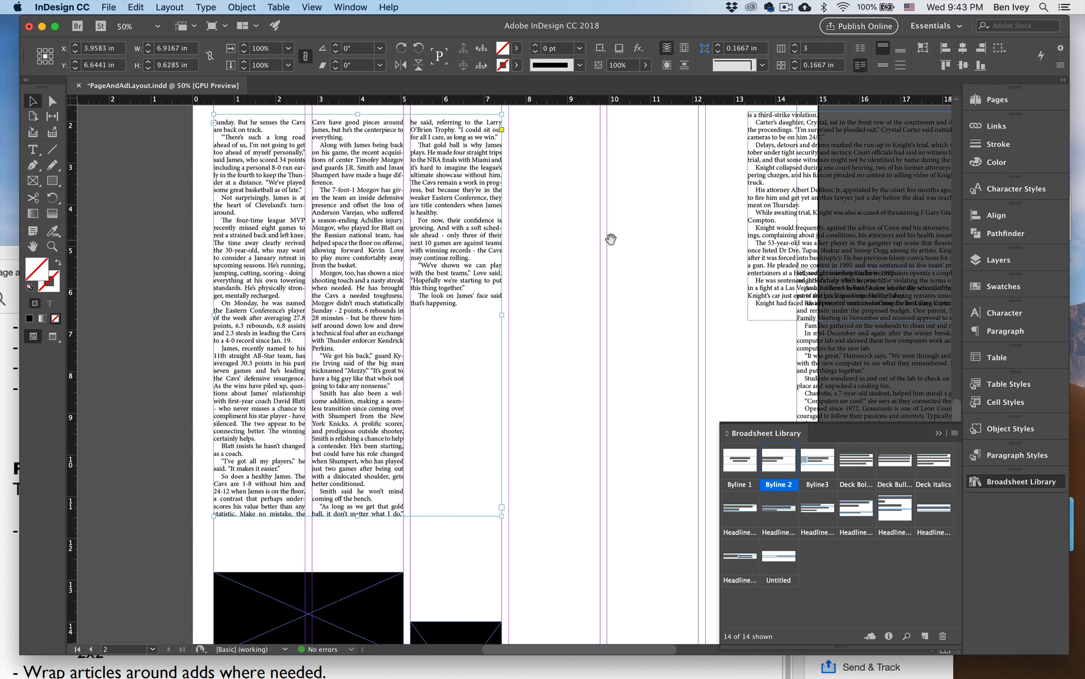
key(super+minus)
drag(584, 311, 562, 281)
key(super+equal)
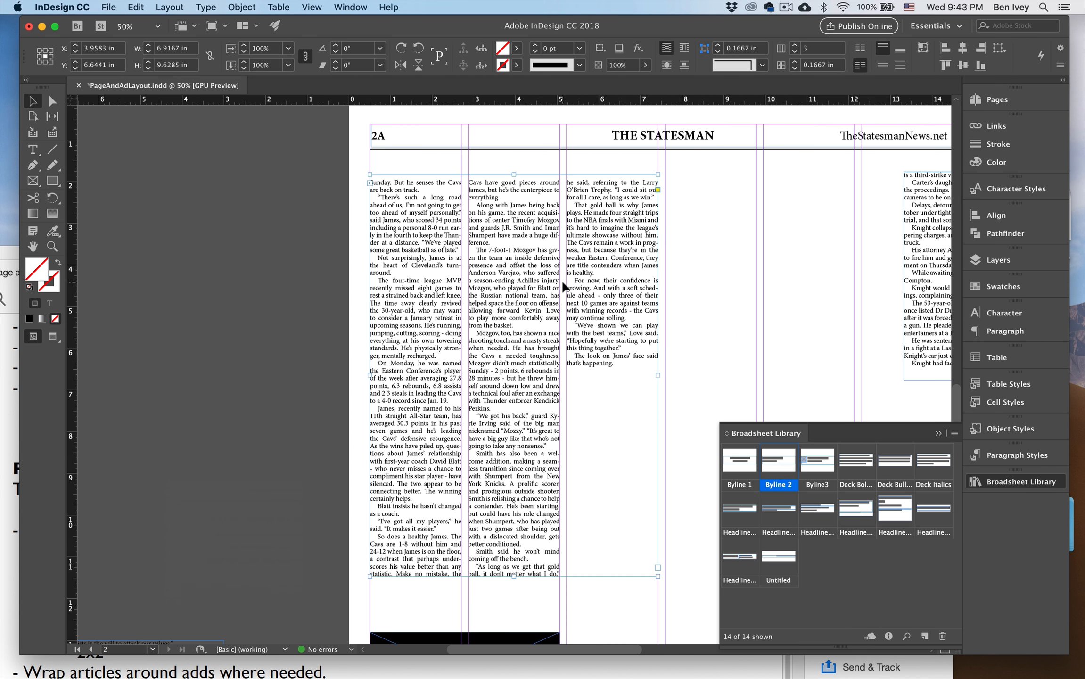
drag(572, 363, 438, 235)
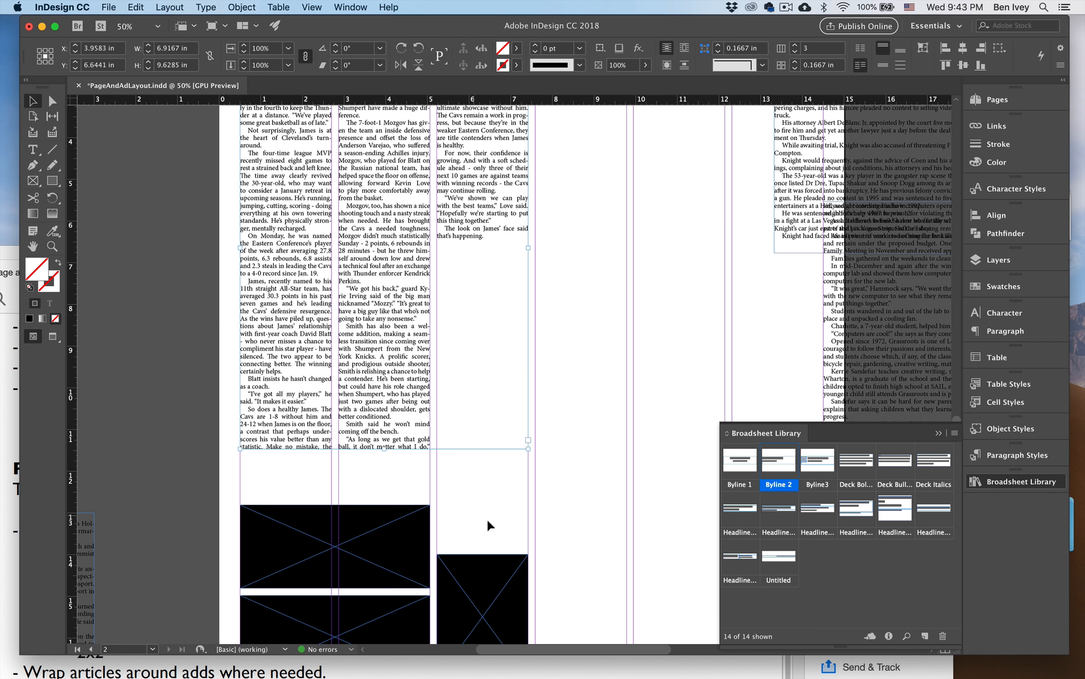
drag(515, 535, 448, 325)
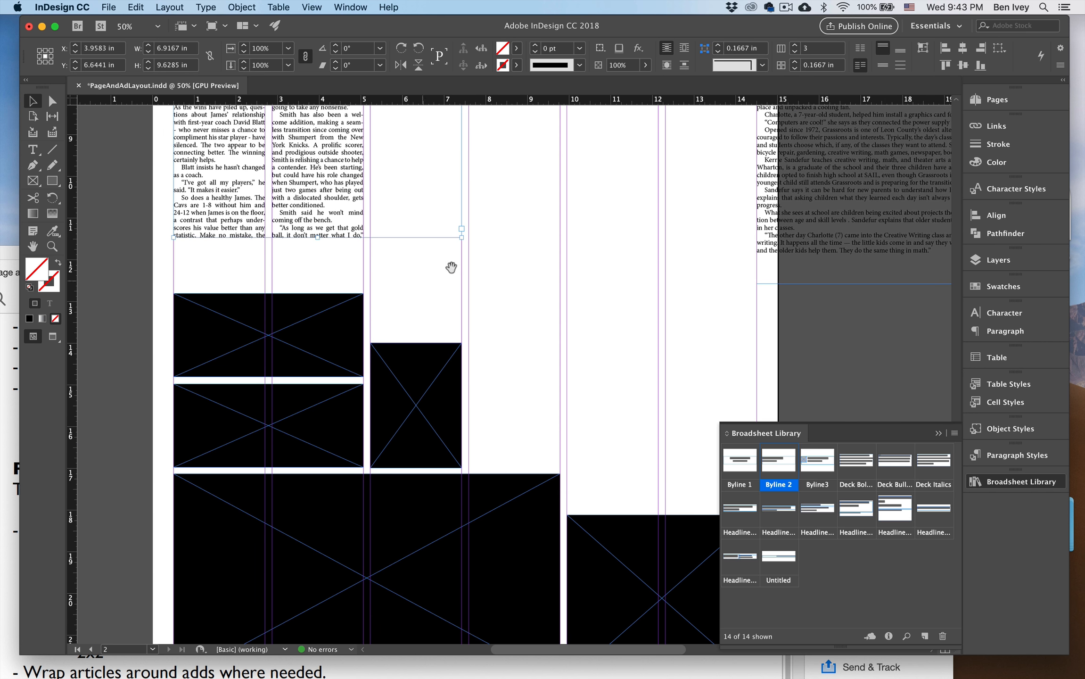
drag(451, 267, 518, 400)
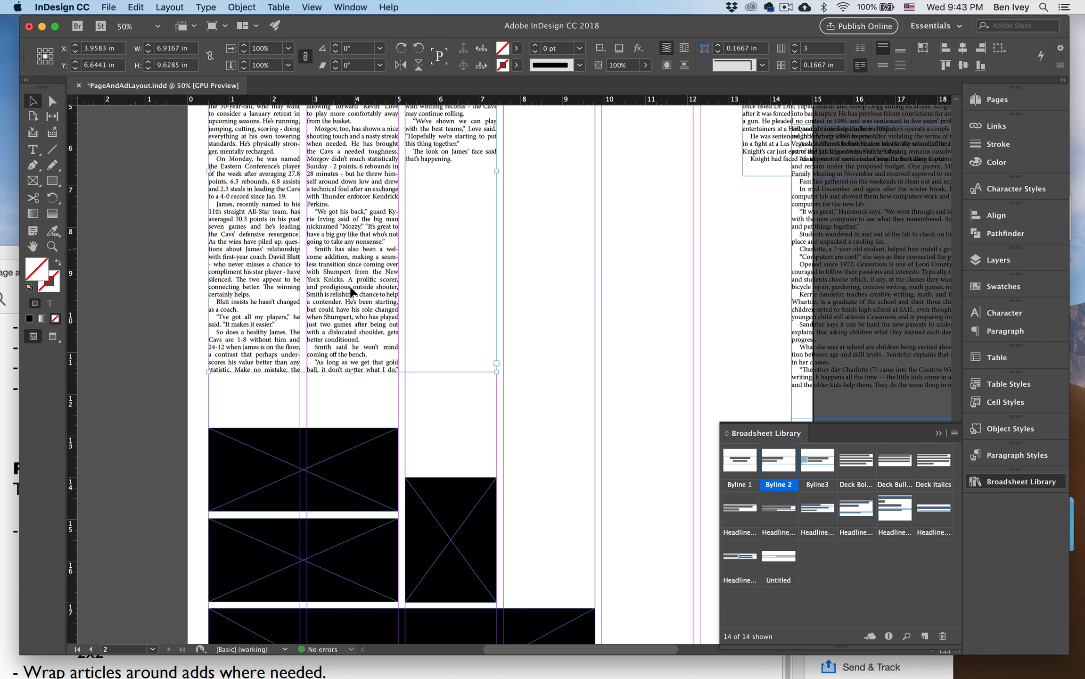
drag(341, 269, 338, 396)
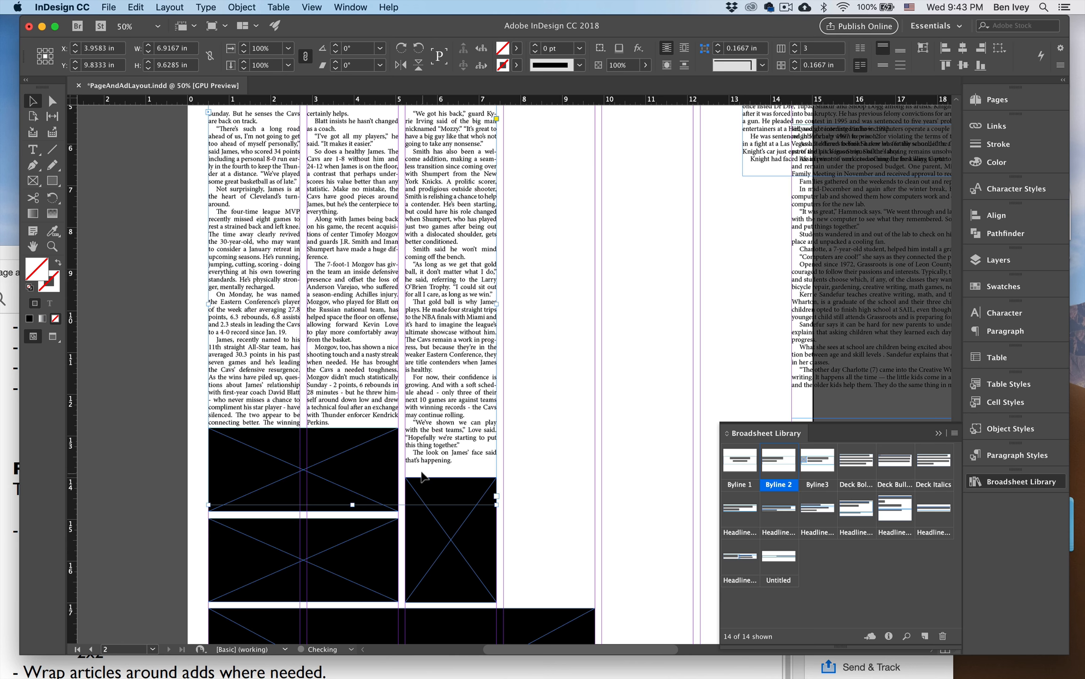
Preview the whole page without guides and frame edges, then return to the normal view.
click(529, 442)
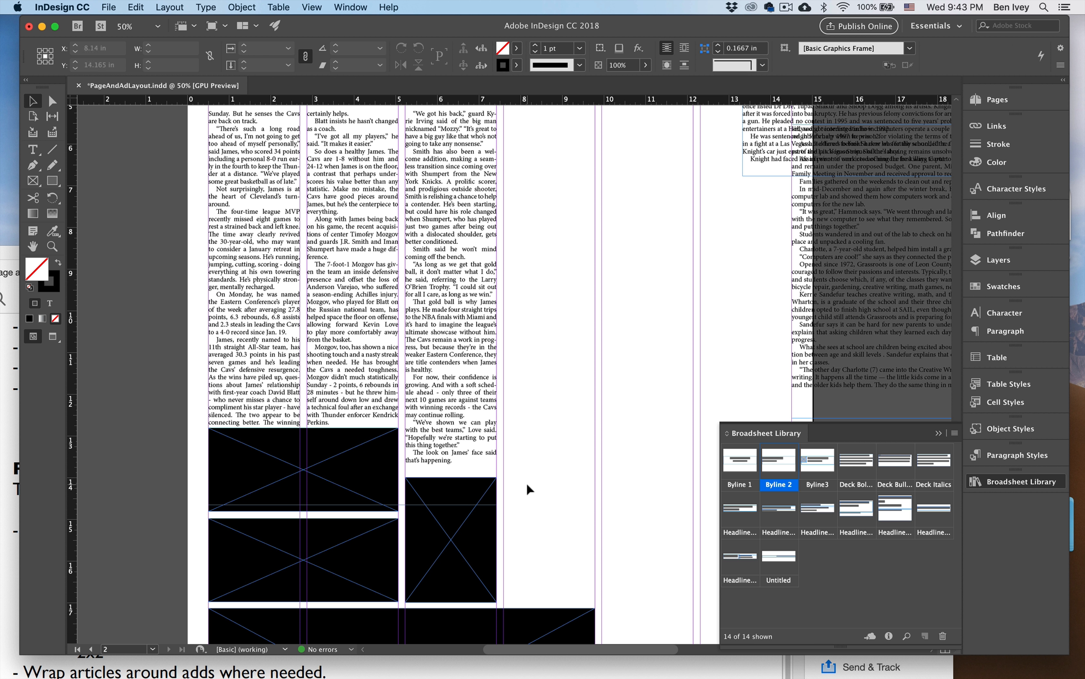
key(w)
key(super+minus)
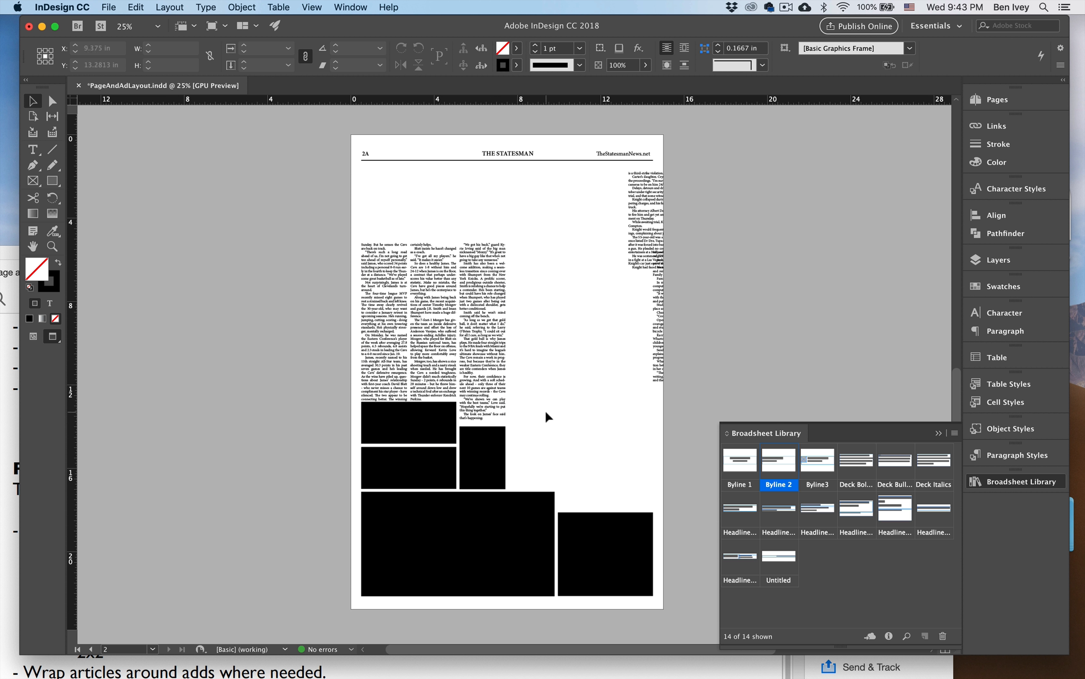
key(w)
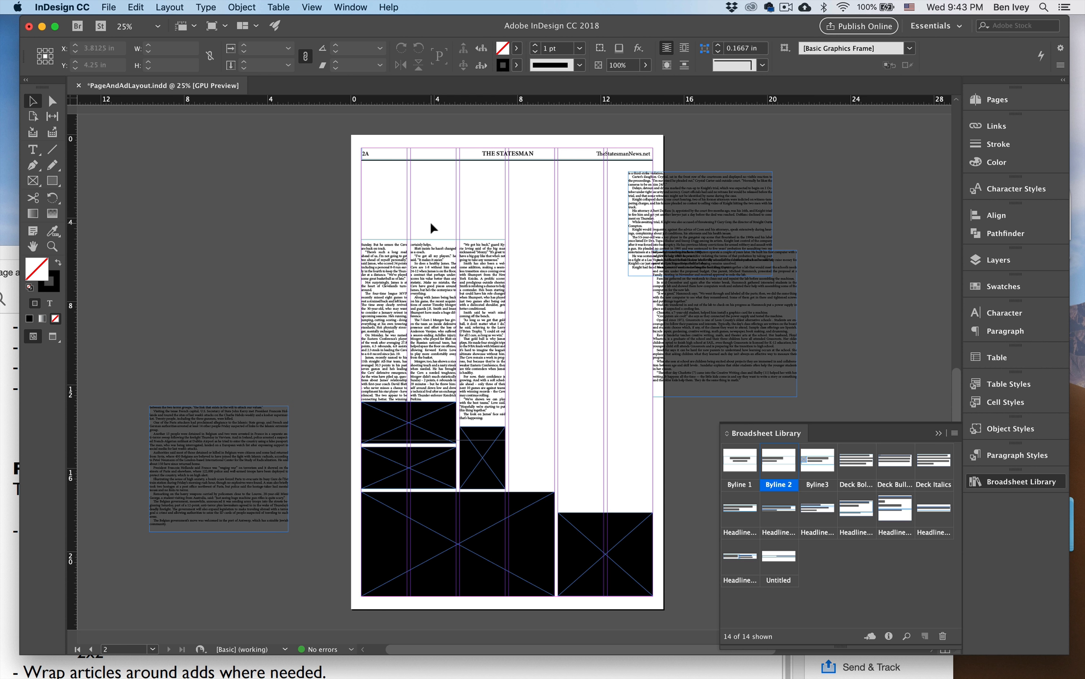
Place the STEM text frame over the three right-hand columns of page 2A, divide it into three text columns and align it with the guides.
key(super+equal)
scroll(413, 394, down, 8)
scroll(413, 393, right, 8)
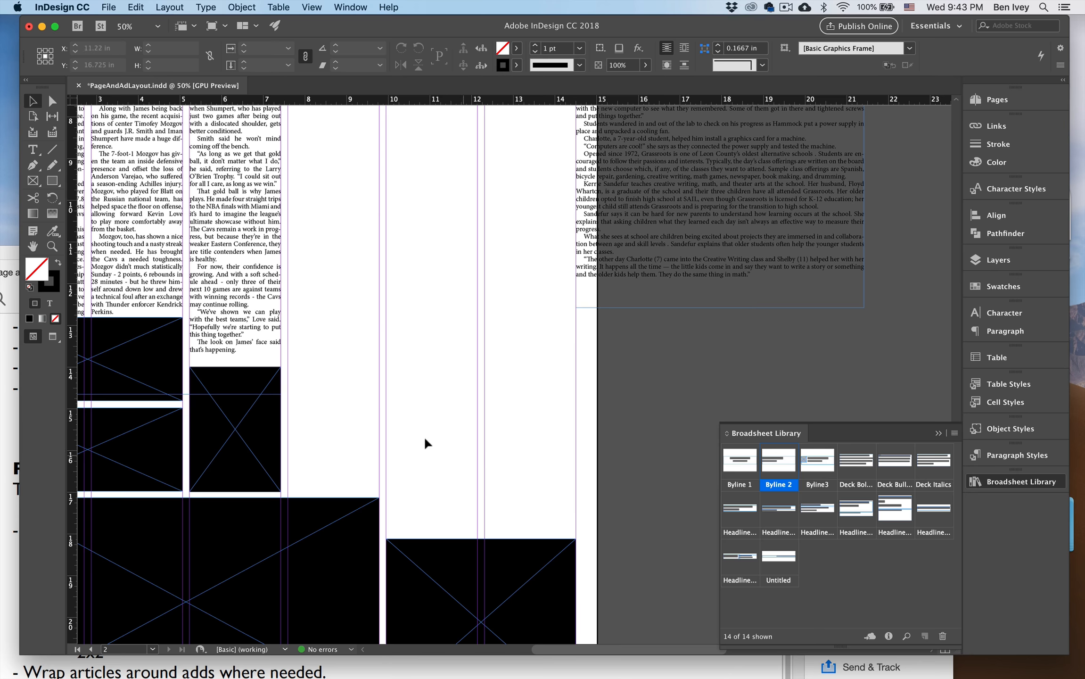
scroll(425, 443, up, 4)
scroll(426, 443, left, 4)
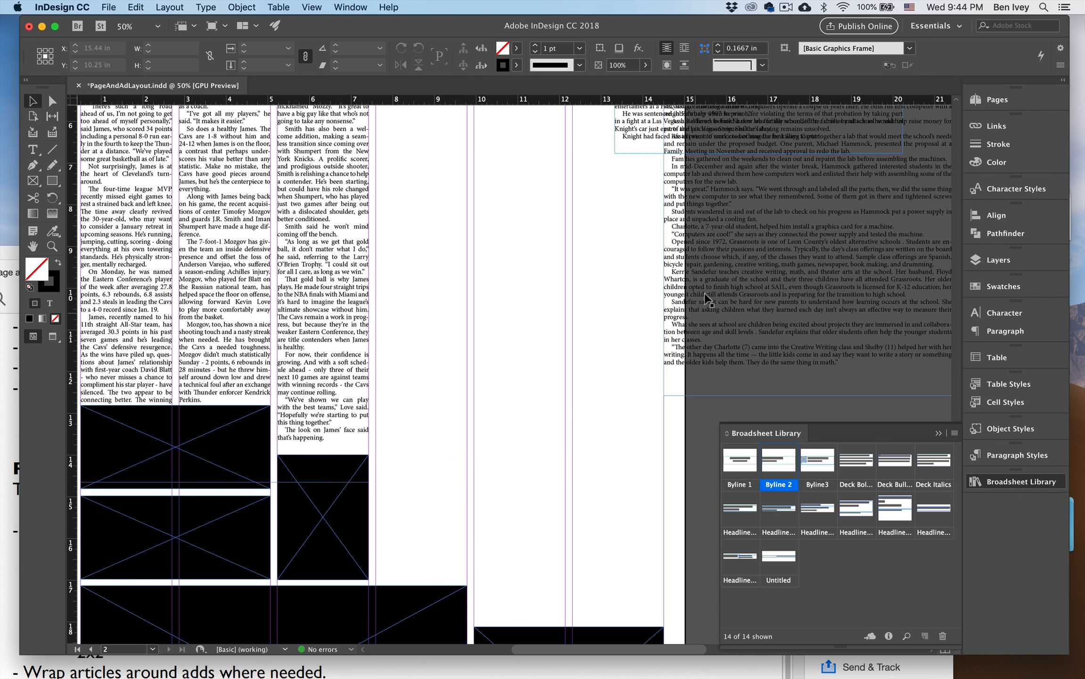
drag(780, 283, 498, 482)
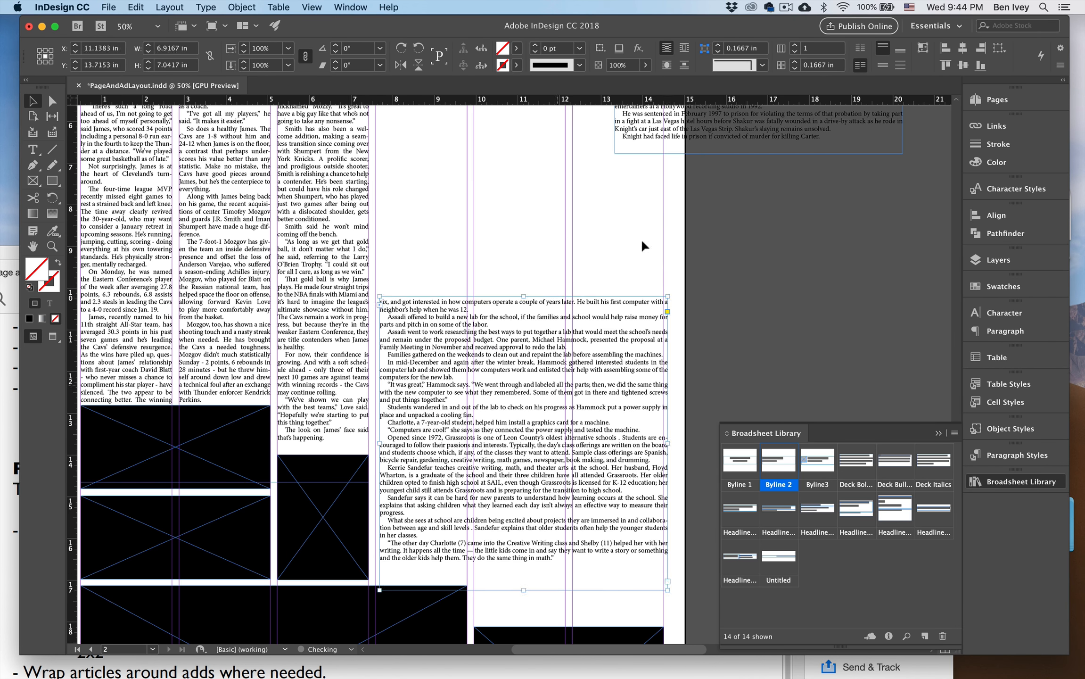
click(795, 46)
click(796, 46)
scroll(598, 254, down, 3)
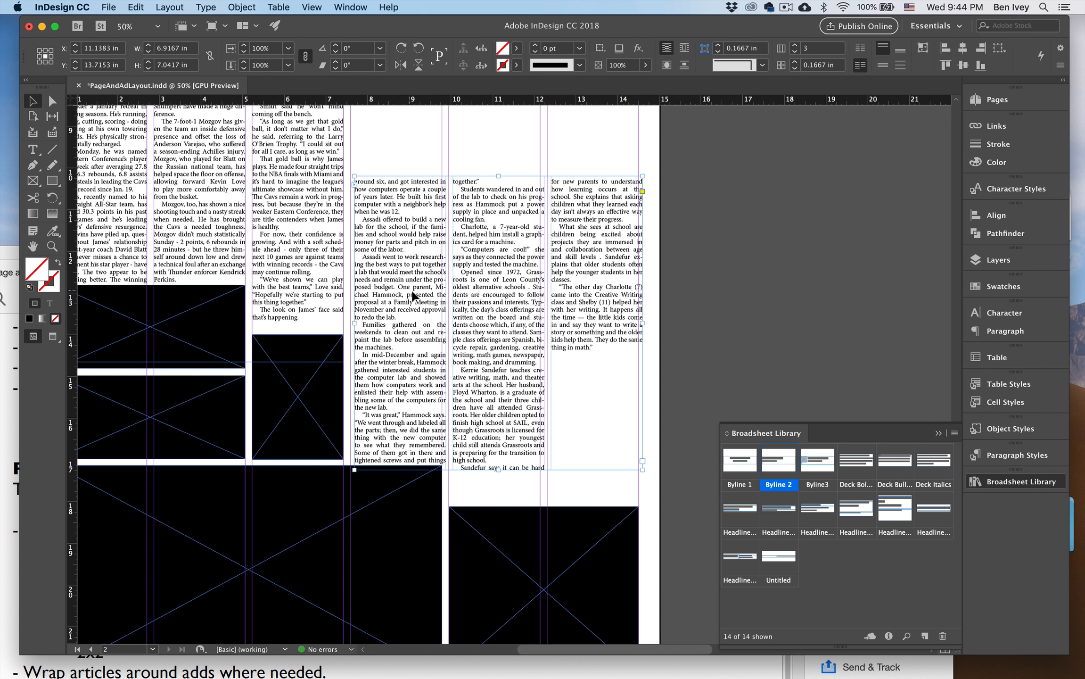
drag(412, 291, 408, 284)
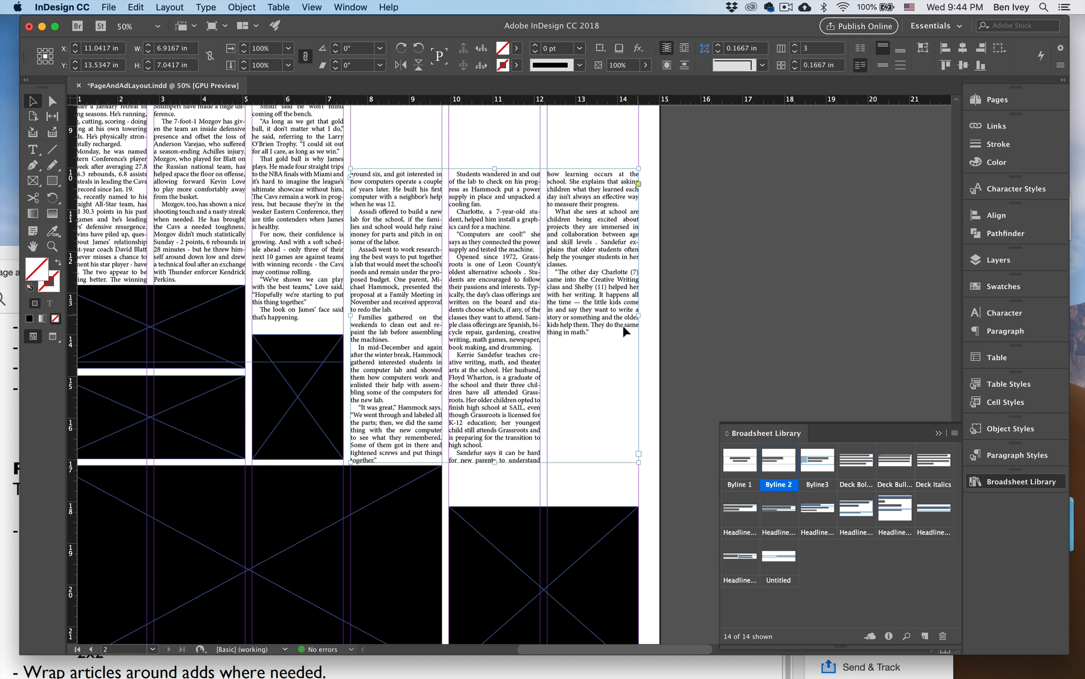
Extend the STEM frame's lower edge over the ads, lower its upper edge to make it about 6.86 in tall, and preview the page.
drag(494, 461, 494, 523)
drag(497, 167, 496, 237)
click(473, 191)
key(super+minus)
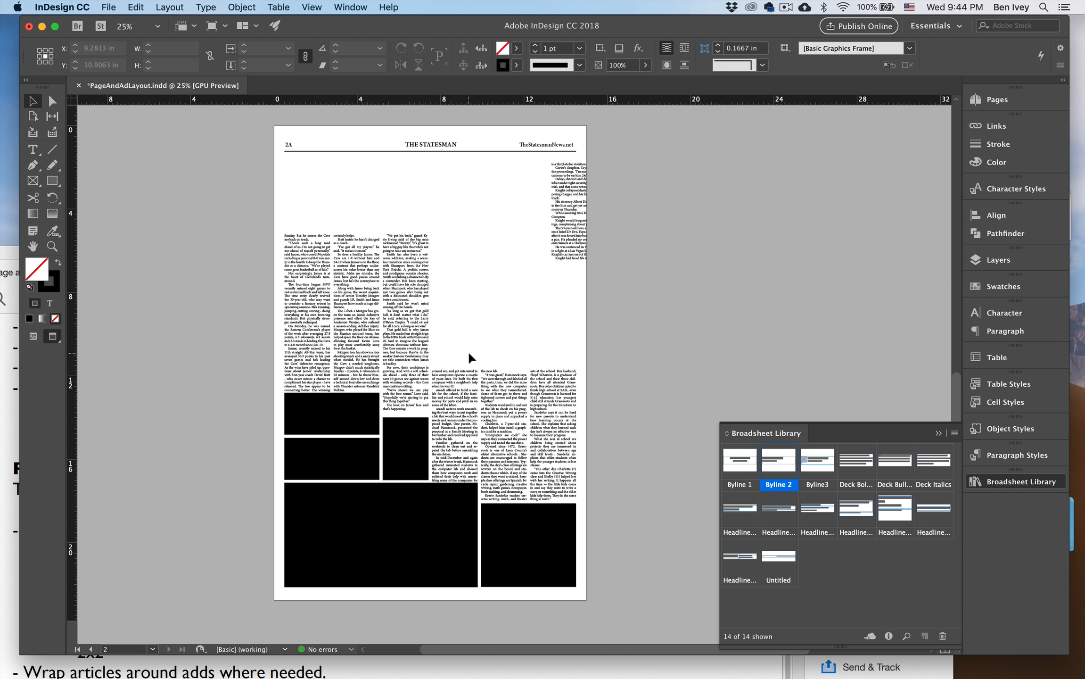
Leave the preview and move the STEM text frame back onto the pasteboard beside the page's right edge.
key(super+equal)
click(454, 394)
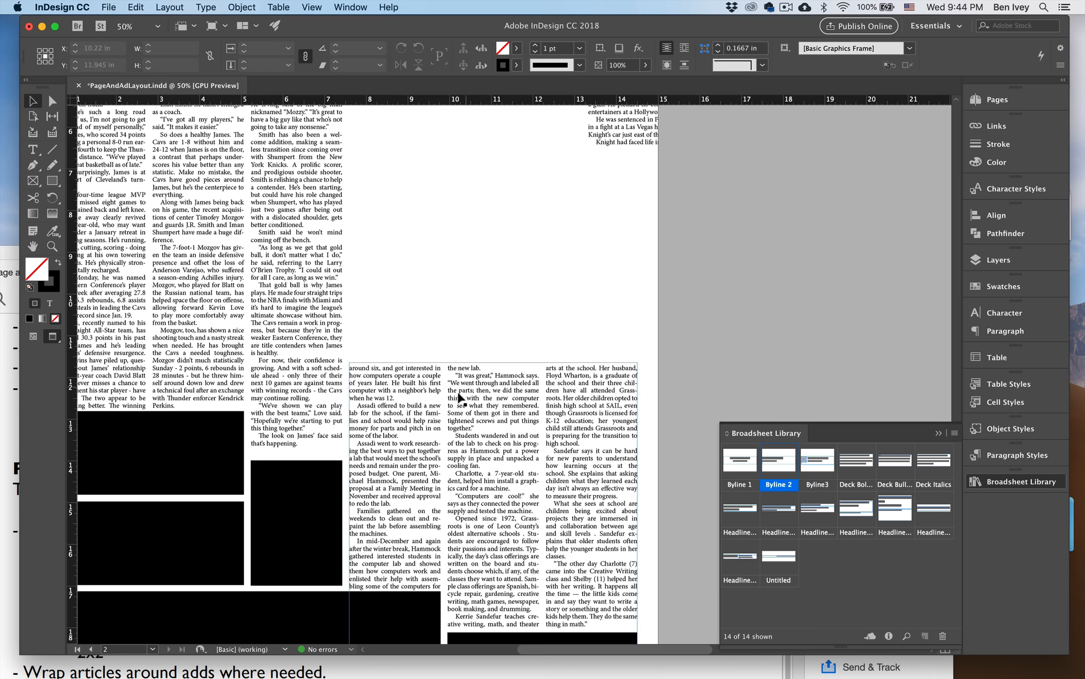
key(w)
drag(408, 414, 718, 325)
Widen the LeBron frame to about 9.28 in with four text columns, then lower and shorten it to about 8.93 in, ending at the large ad.
scroll(526, 324, left, 6)
scroll(526, 325, up, 1)
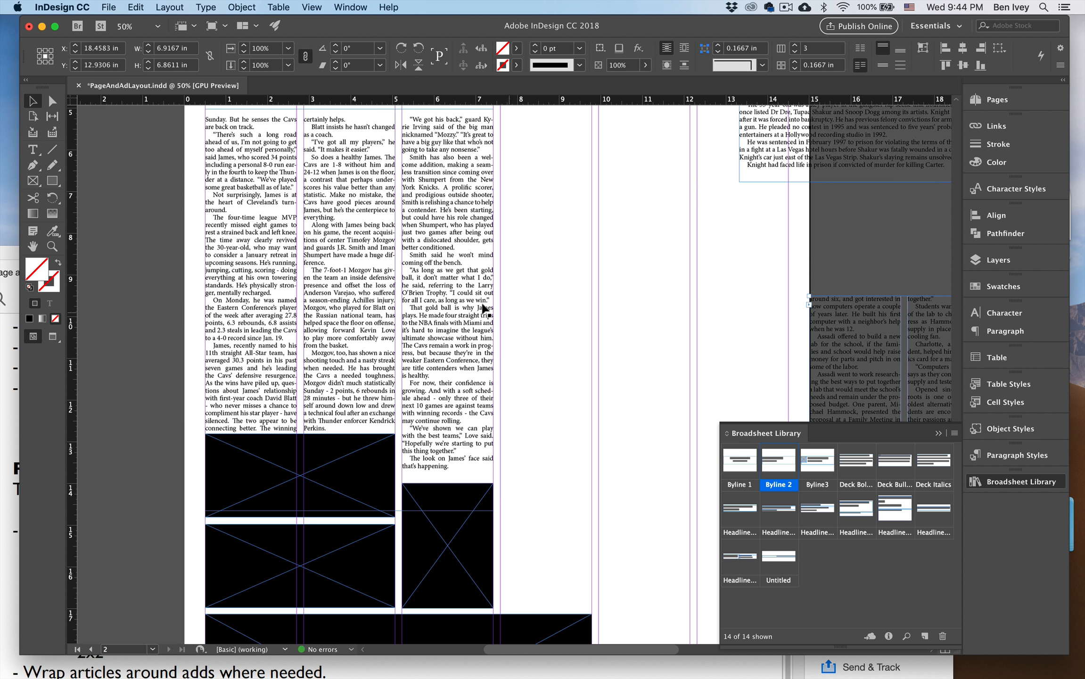
click(490, 309)
drag(493, 309, 591, 309)
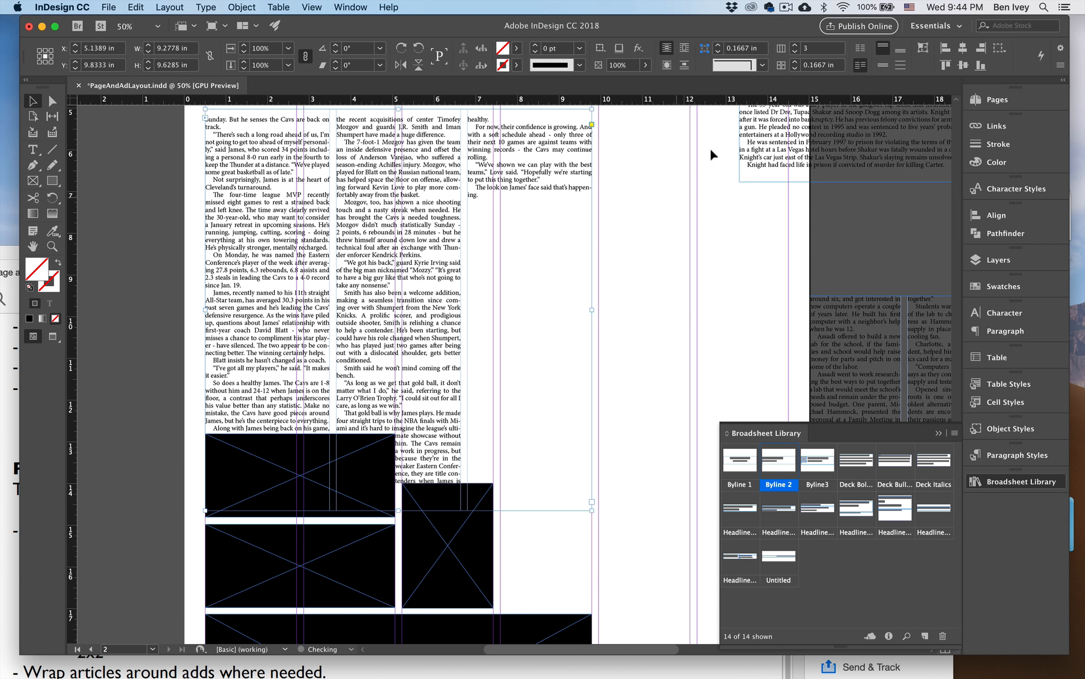
click(795, 46)
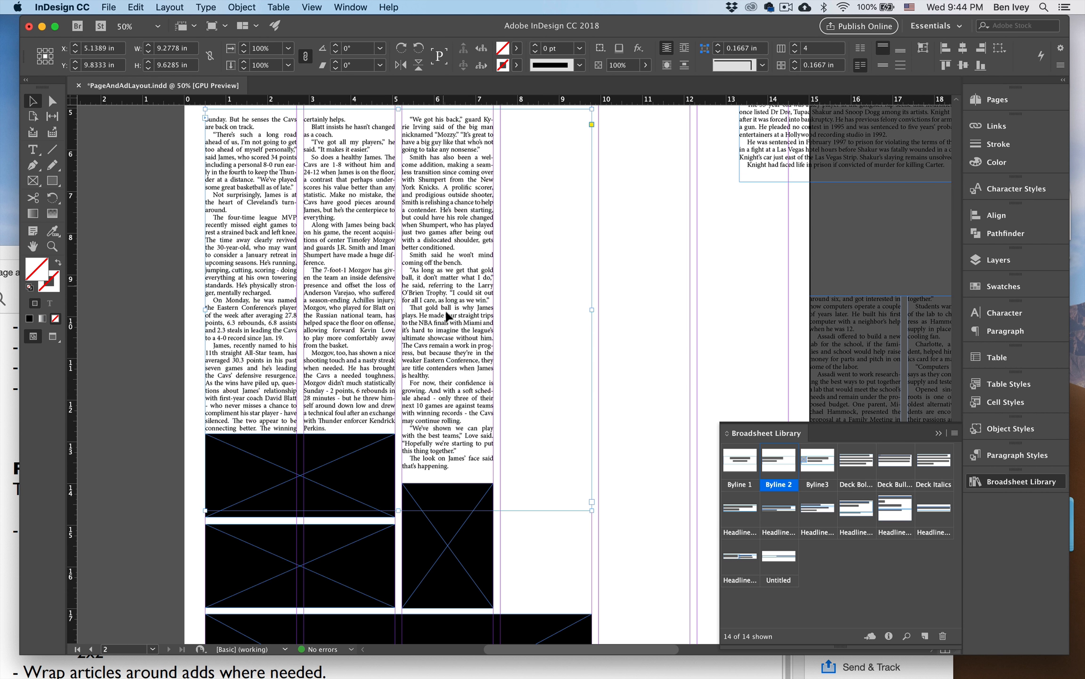
drag(443, 309, 436, 403)
drag(398, 211, 401, 238)
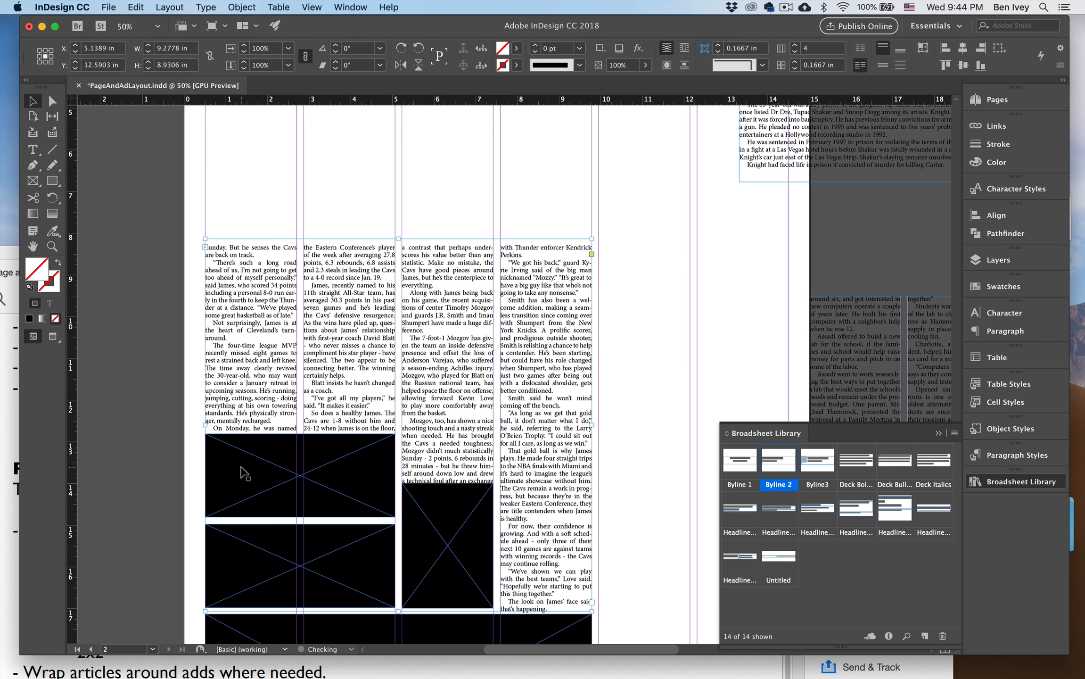
Set a 0.0625 in text wrap offset on all sides of the three small ads beneath the LeBron story.
click(173, 439)
click(239, 458)
shift+click(415, 505)
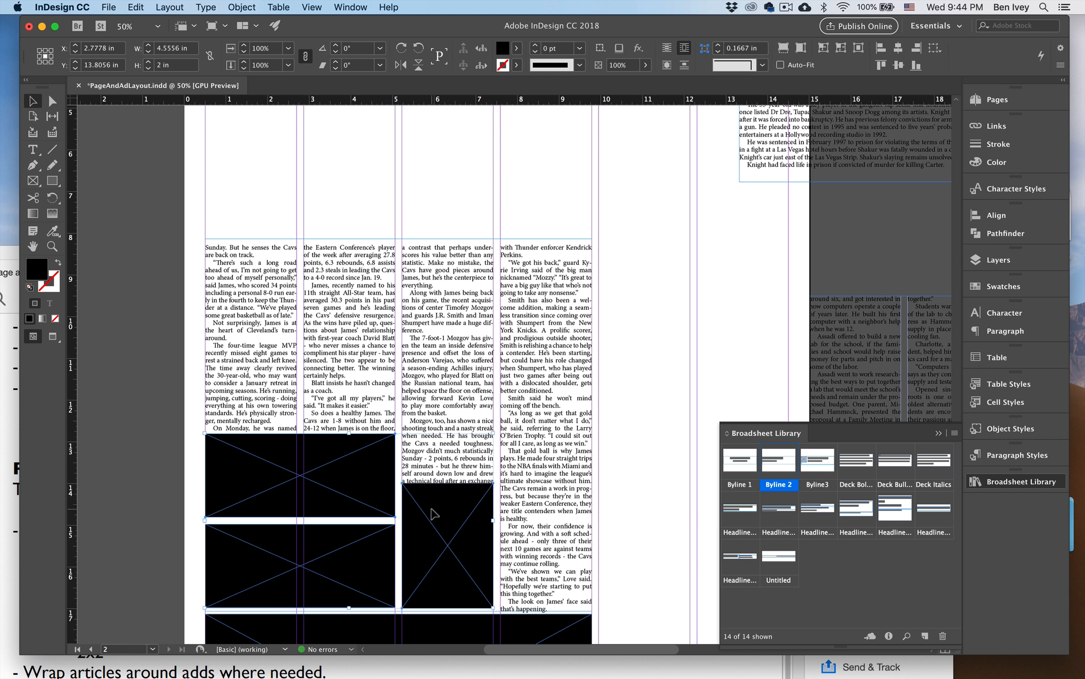
click(350, 7)
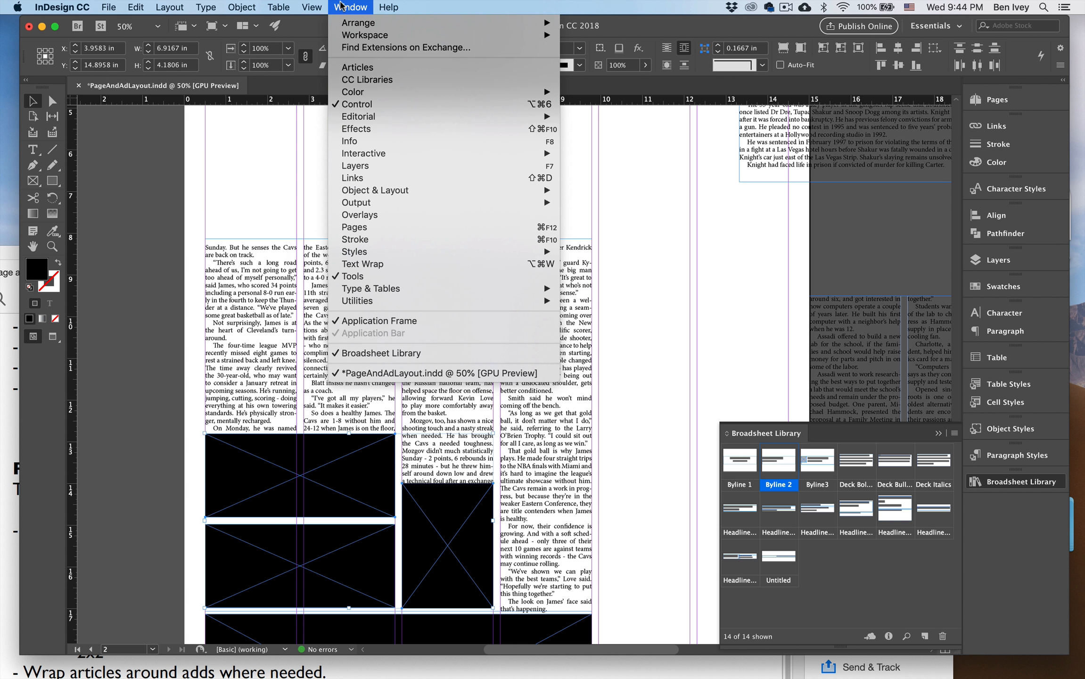
mouse_move(395, 290)
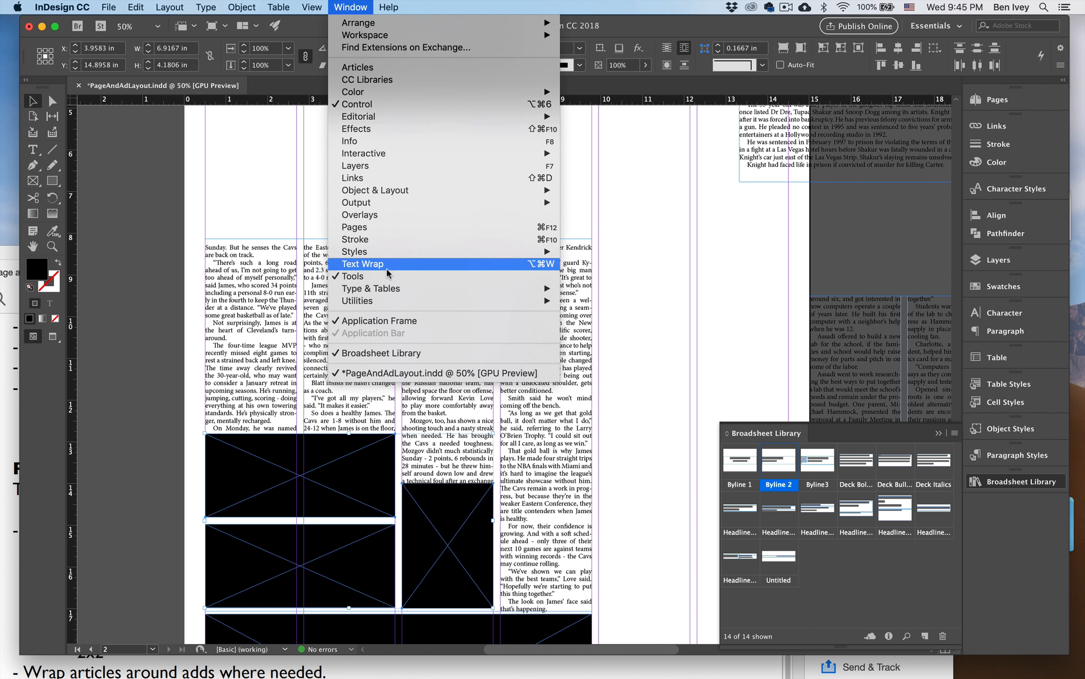
click(438, 264)
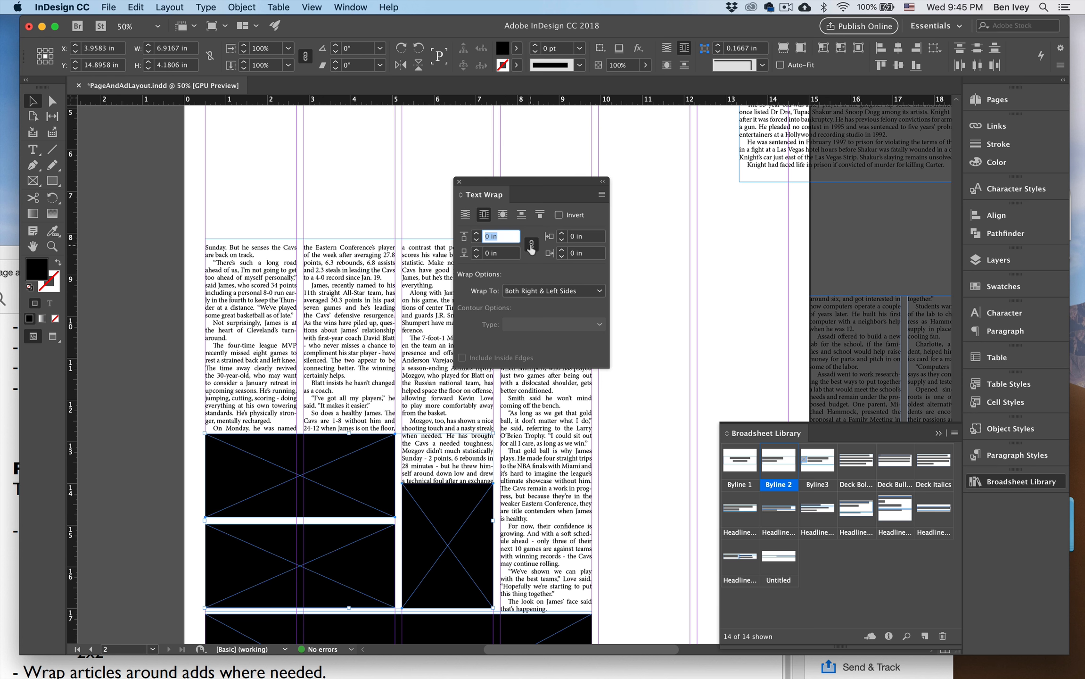
click(476, 234)
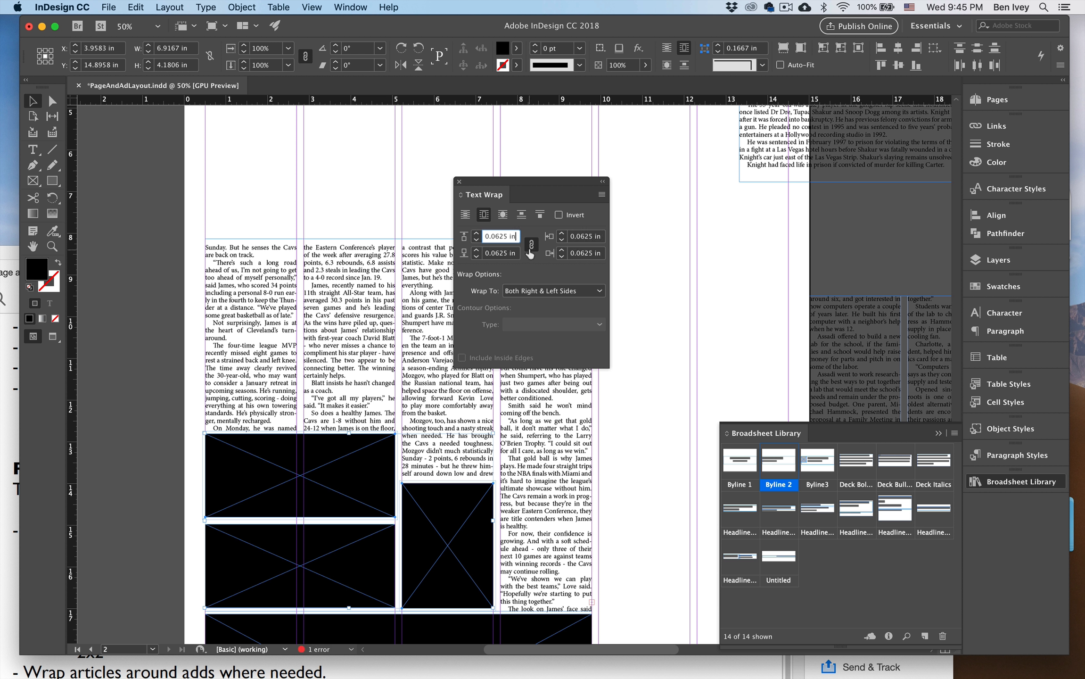
click(460, 181)
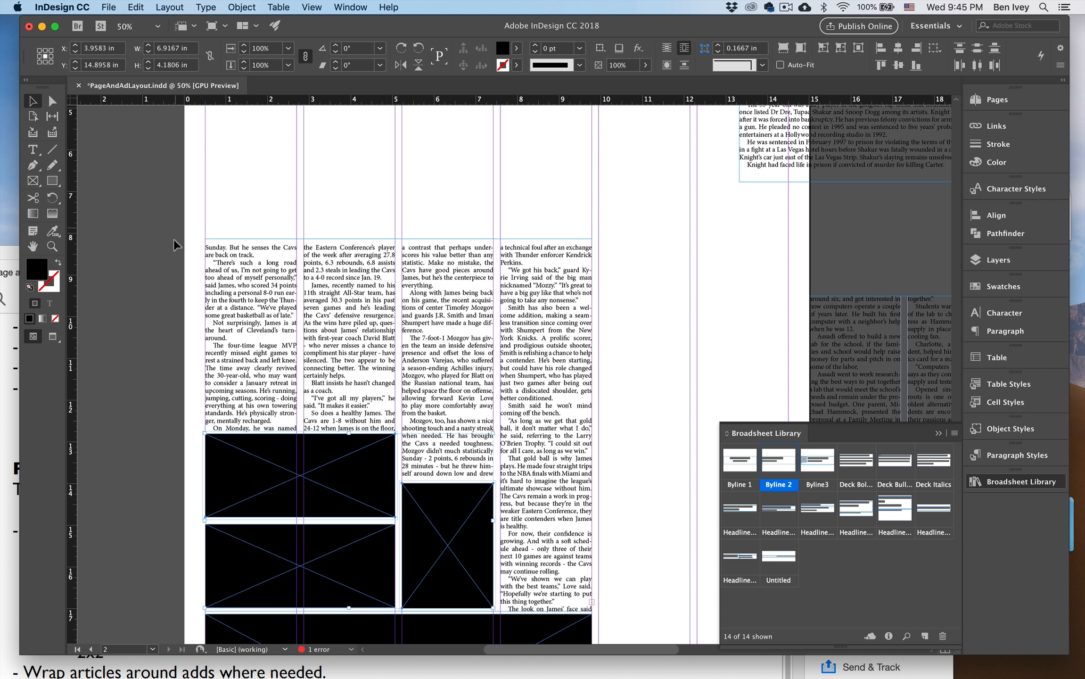
Raise the LeBron frame's upper edge to make it about 9.03 in tall, realign it with the column guides, and preview the page.
click(207, 273)
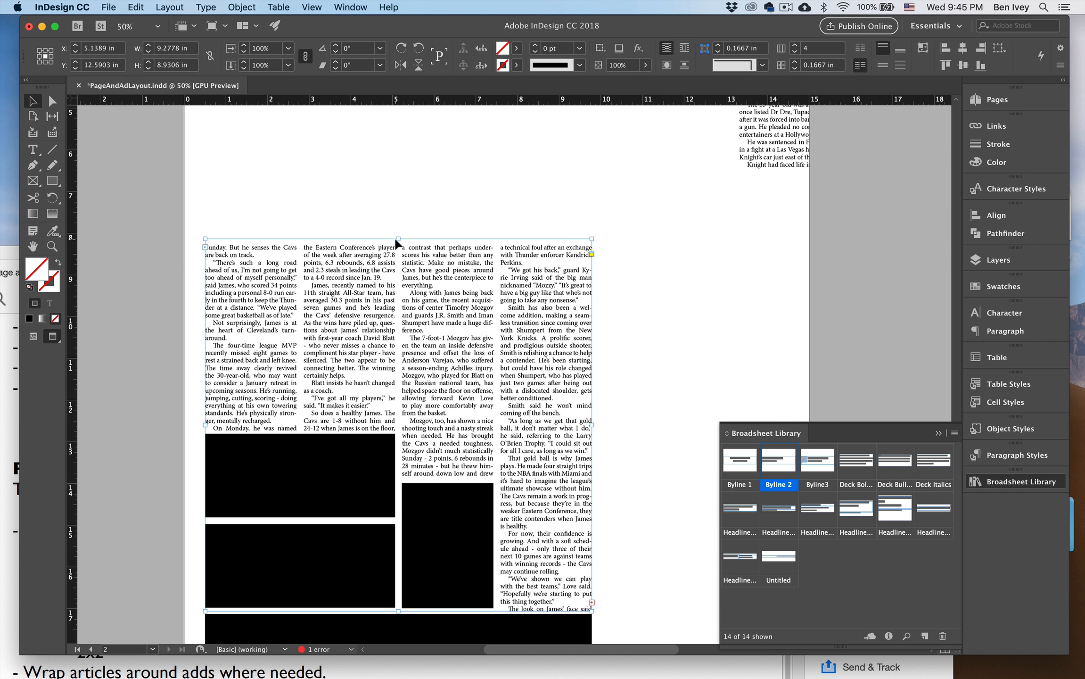
key(w)
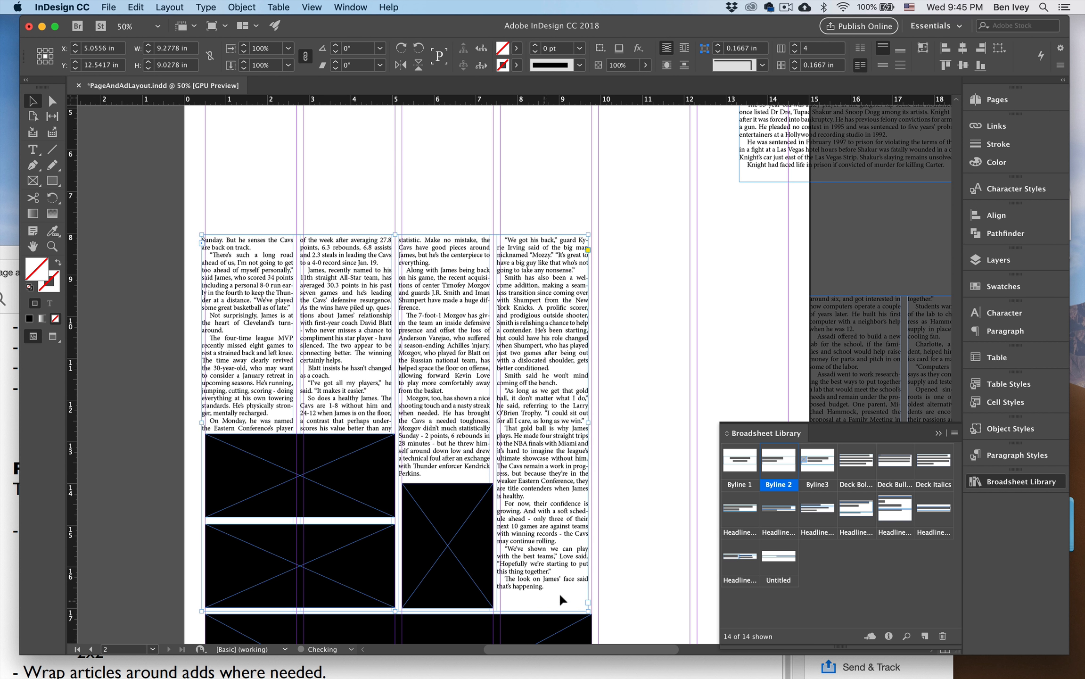
click(640, 548)
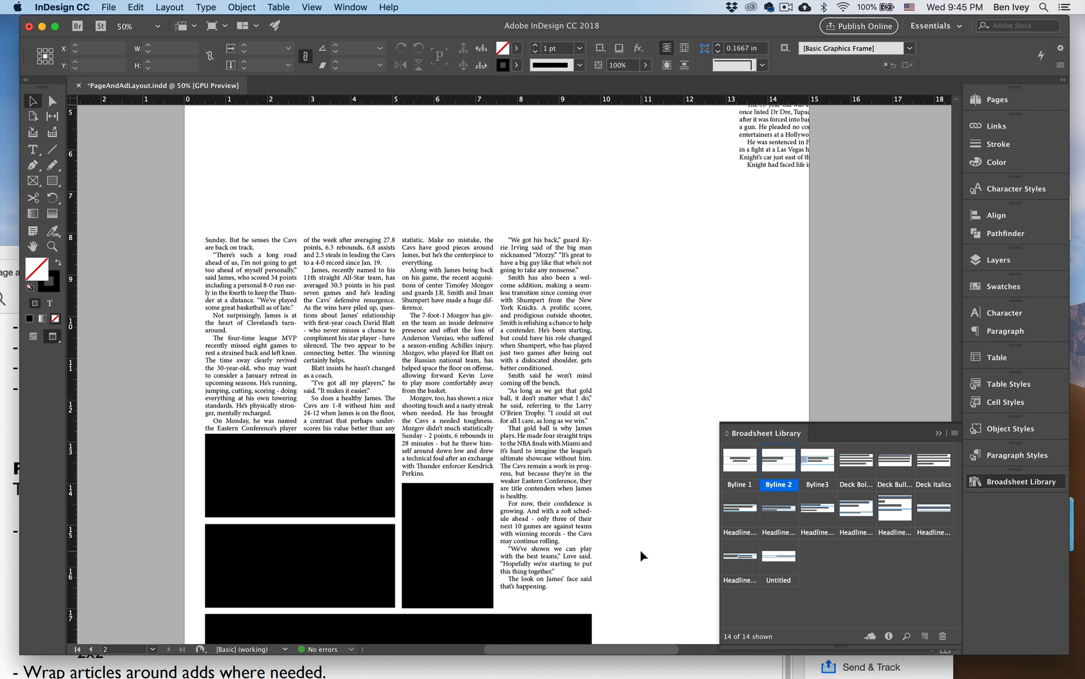
Place the STEM frame above the lower right-hand ad and narrow it to about 4.56 in, matching the ad's width.
key(super+minus)
key(super+minus)
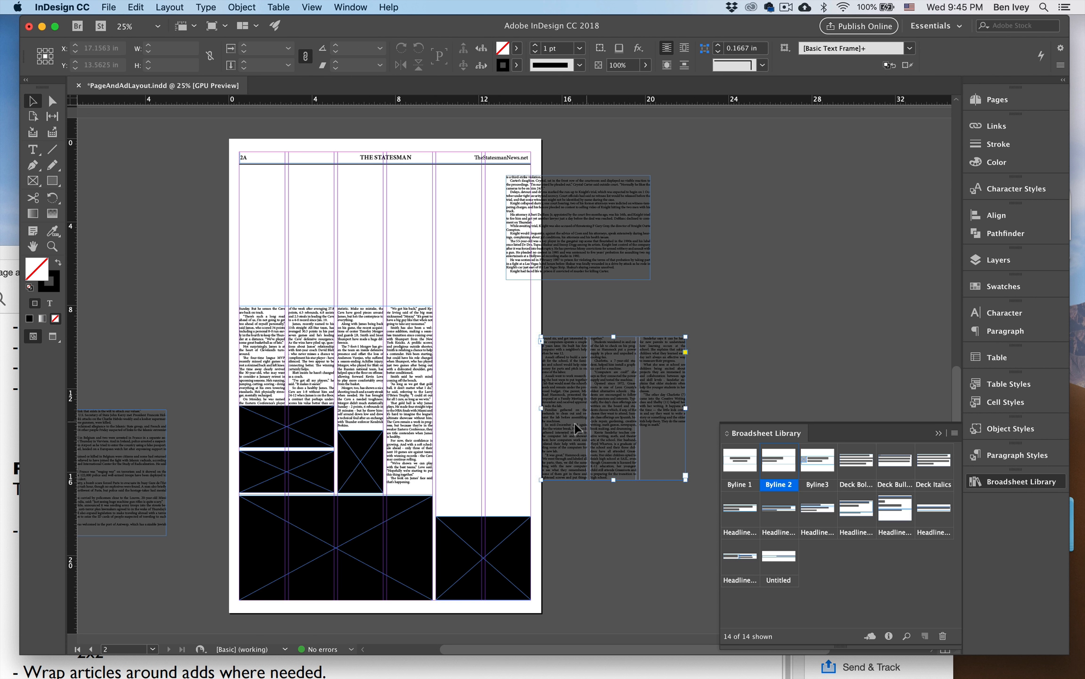
drag(574, 423, 479, 463)
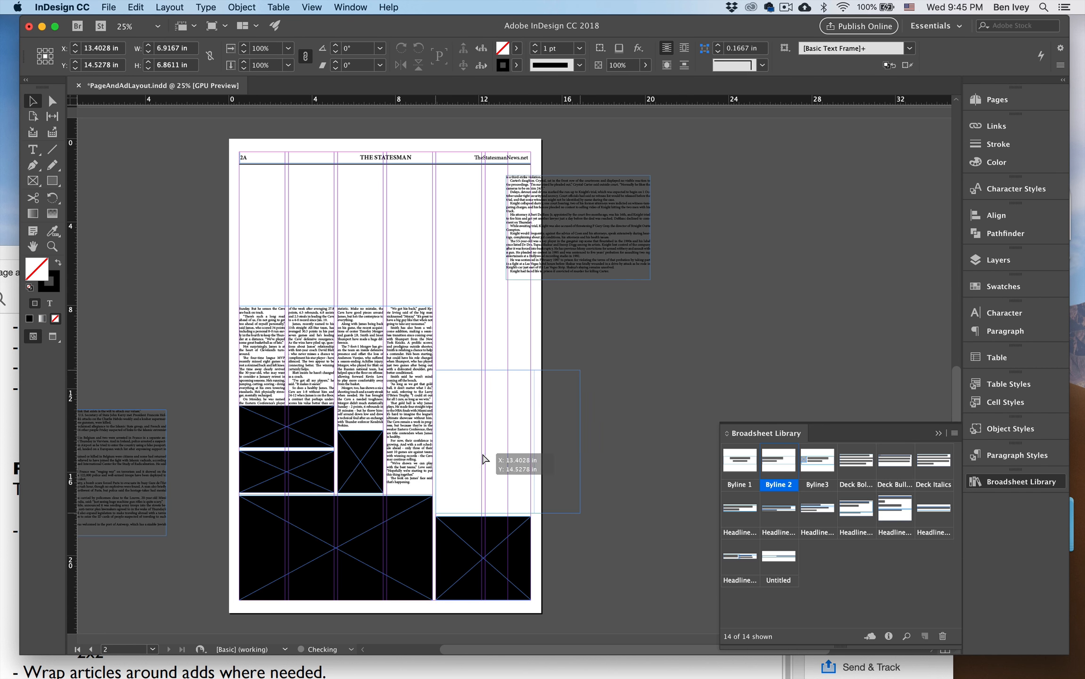
drag(583, 442, 530, 441)
key(super+equal)
key(super+equal)
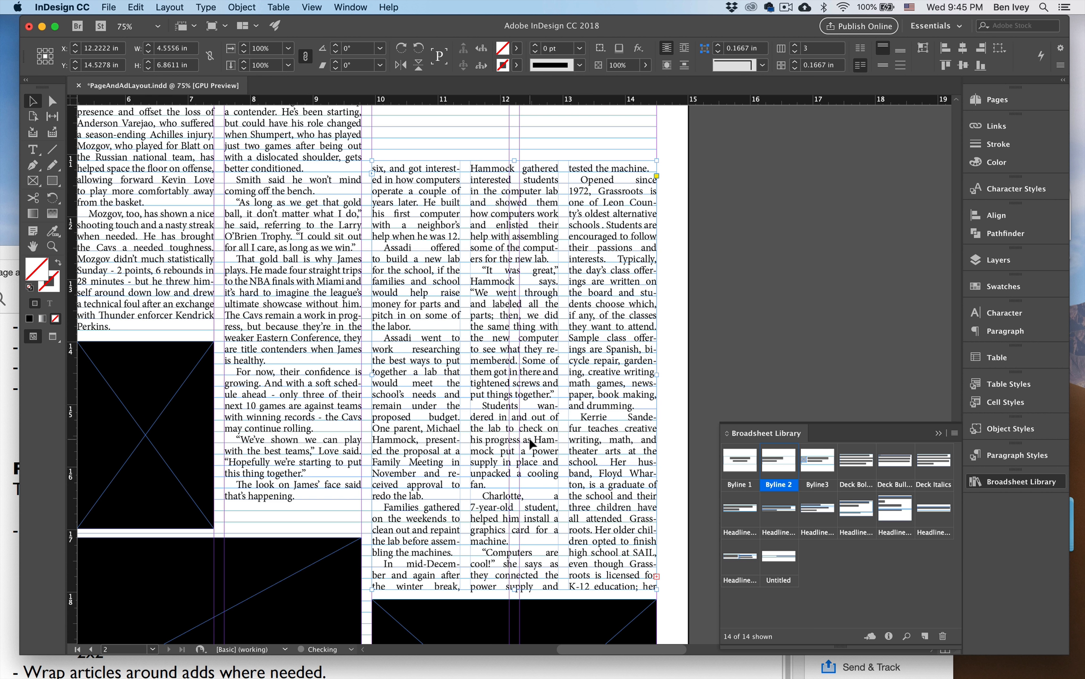
Reduce the STEM frame to one text column, inset its left edge to make it about 4.3 in wide, and preview the page.
click(795, 52)
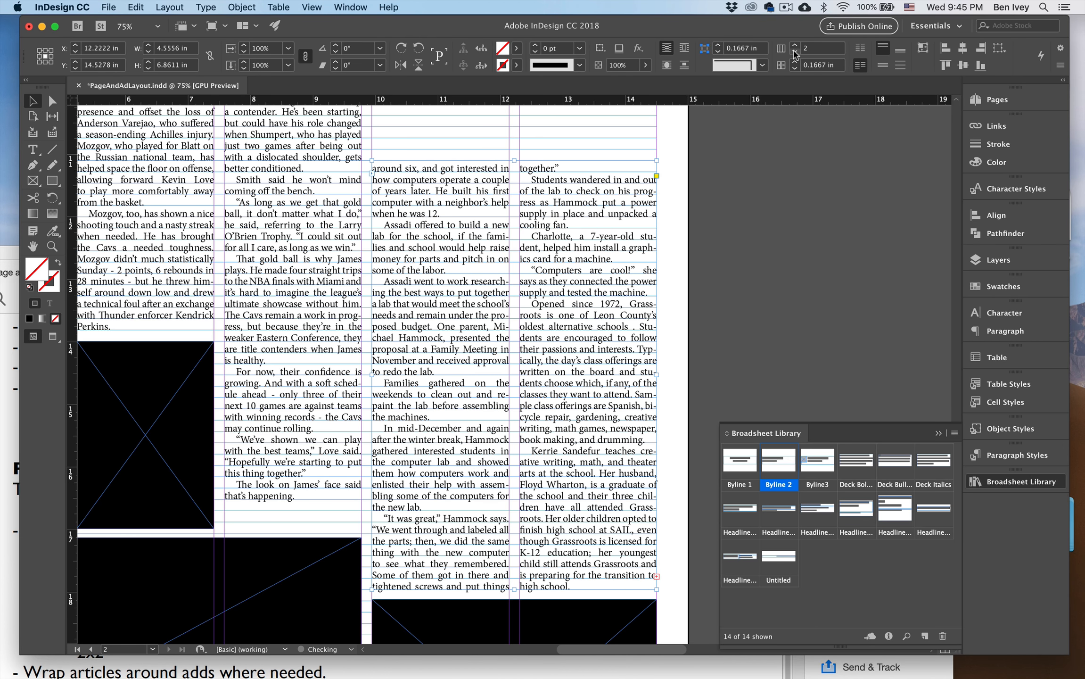
click(795, 53)
key(super+minus)
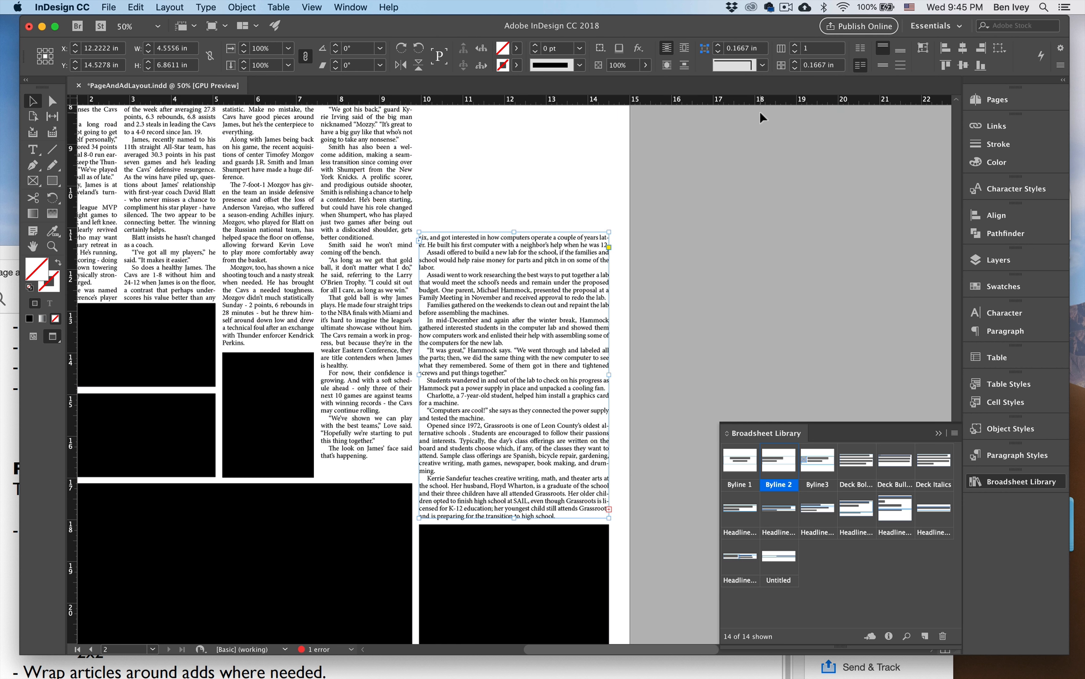
drag(419, 378, 431, 377)
key(w)
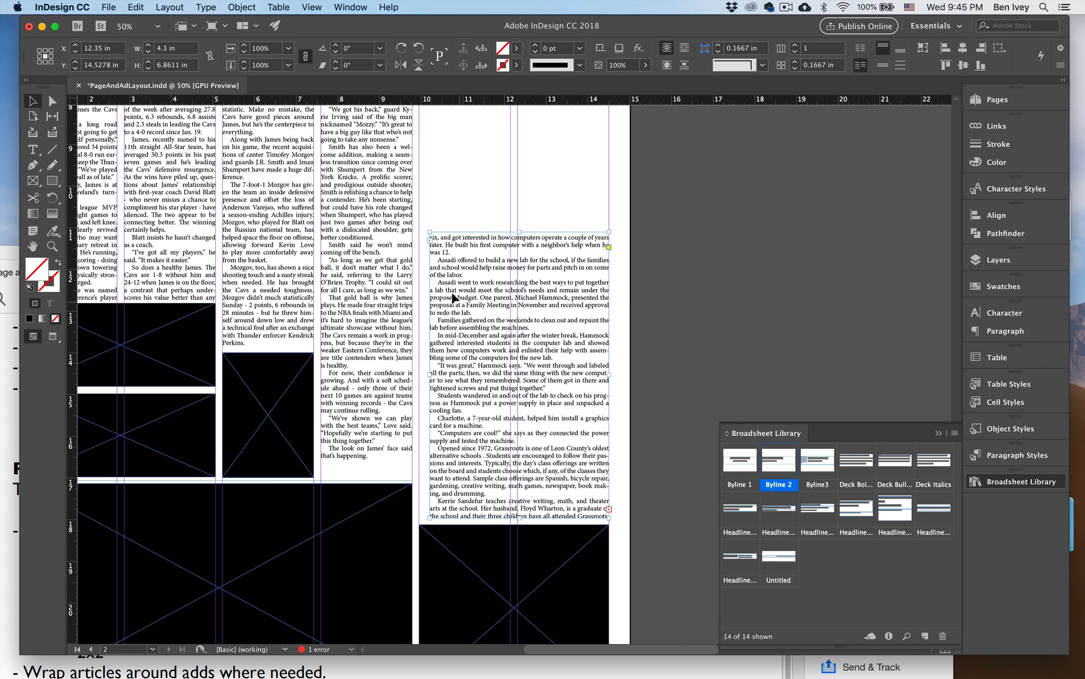
key(w)
click(514, 216)
key(super+minus)
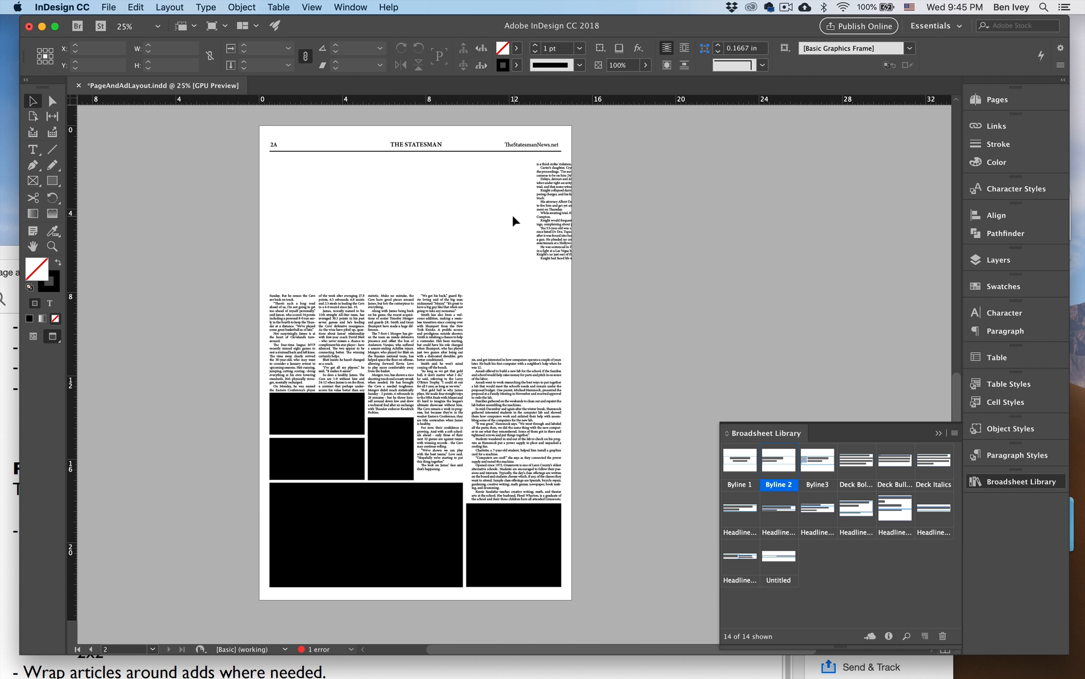
key(w)
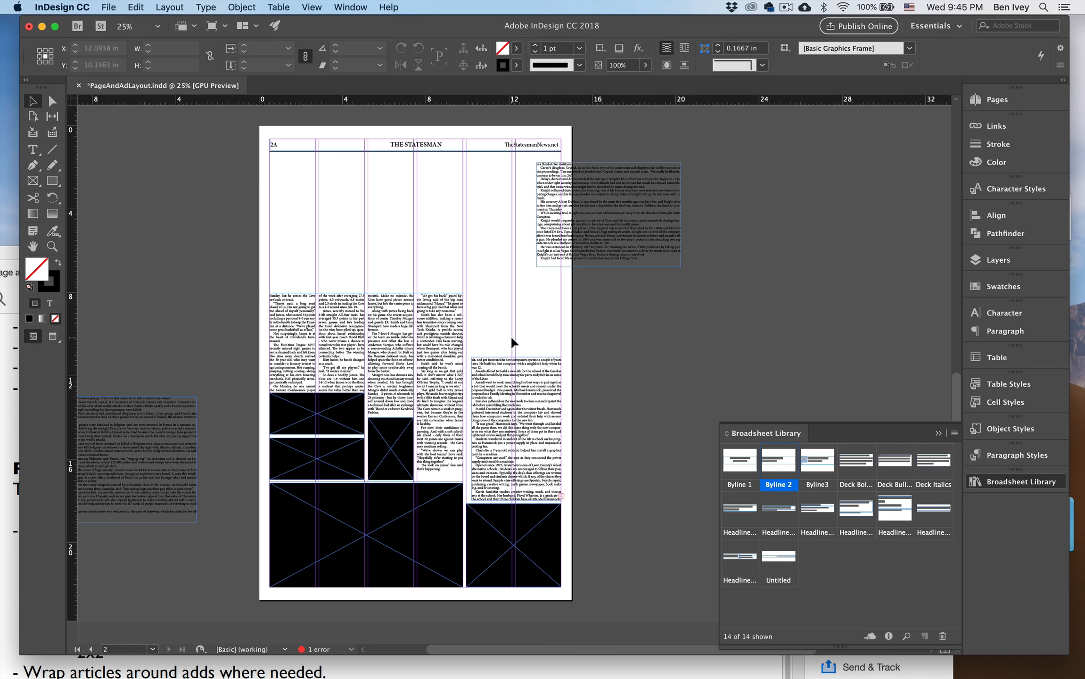
Place the Knight story frame above the STEM story in the two right-hand columns, sized about 4.56 in wide and 7.89 in tall.
key(super+equal)
scroll(513, 338, up, 5)
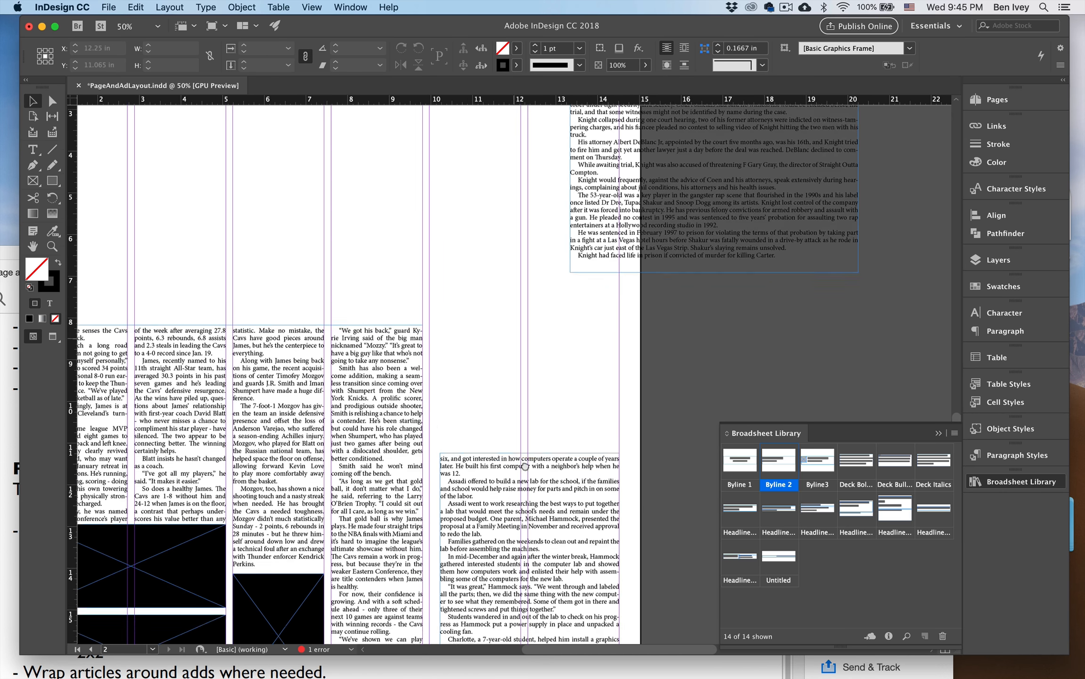
drag(669, 278, 560, 298)
scroll(600, 336, up, 4)
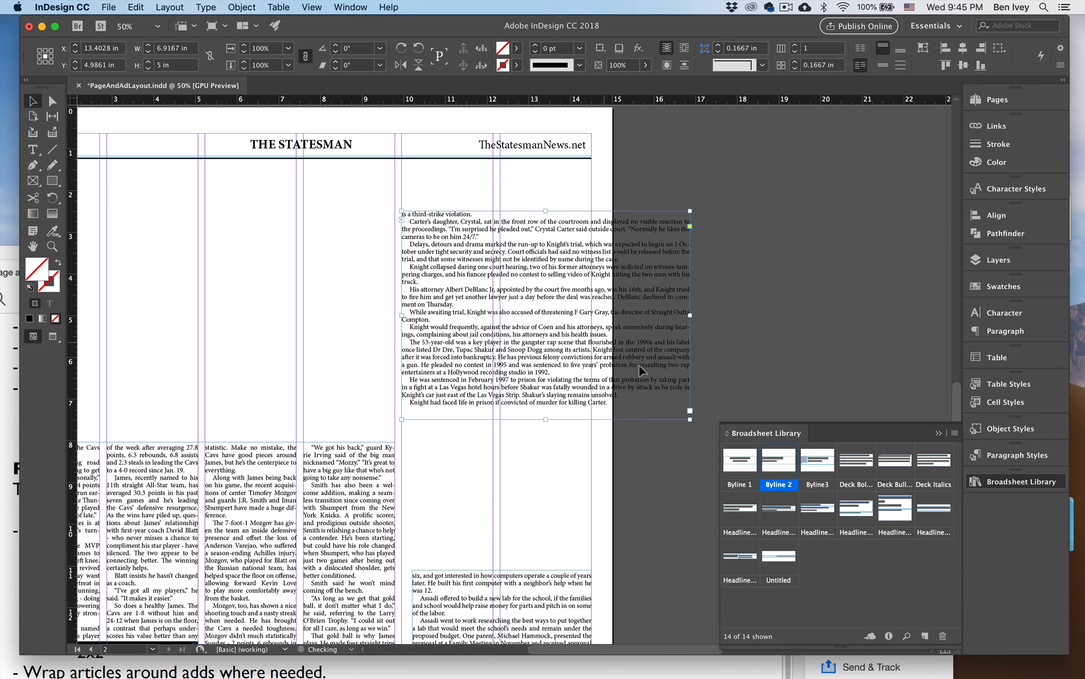
drag(688, 424, 591, 539)
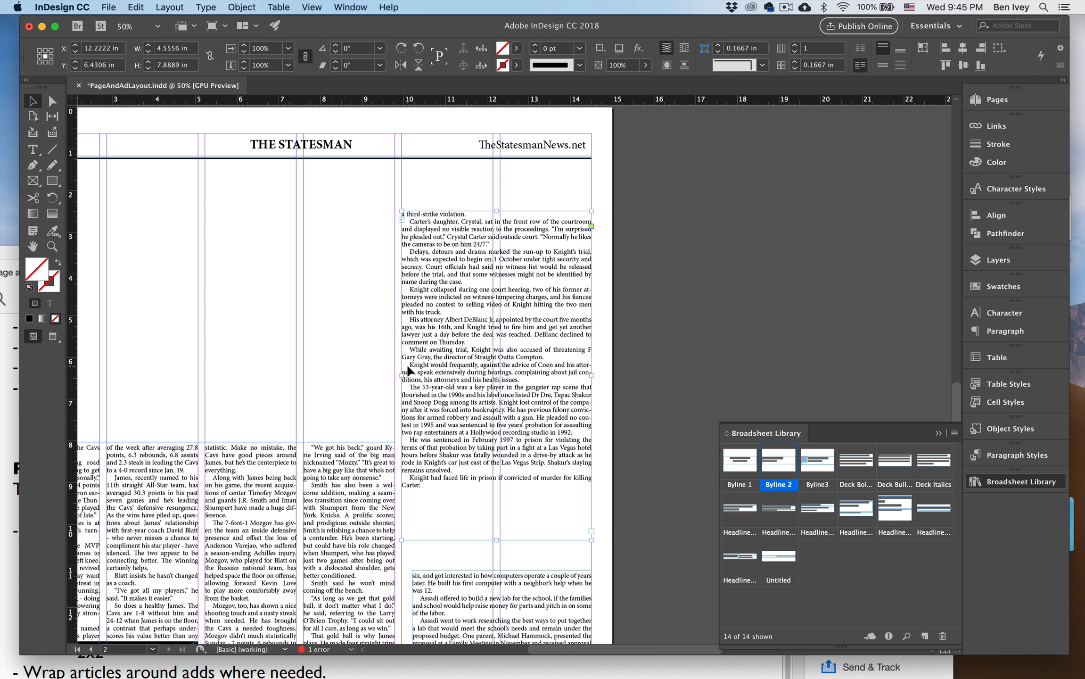
scroll(408, 371, left, 5)
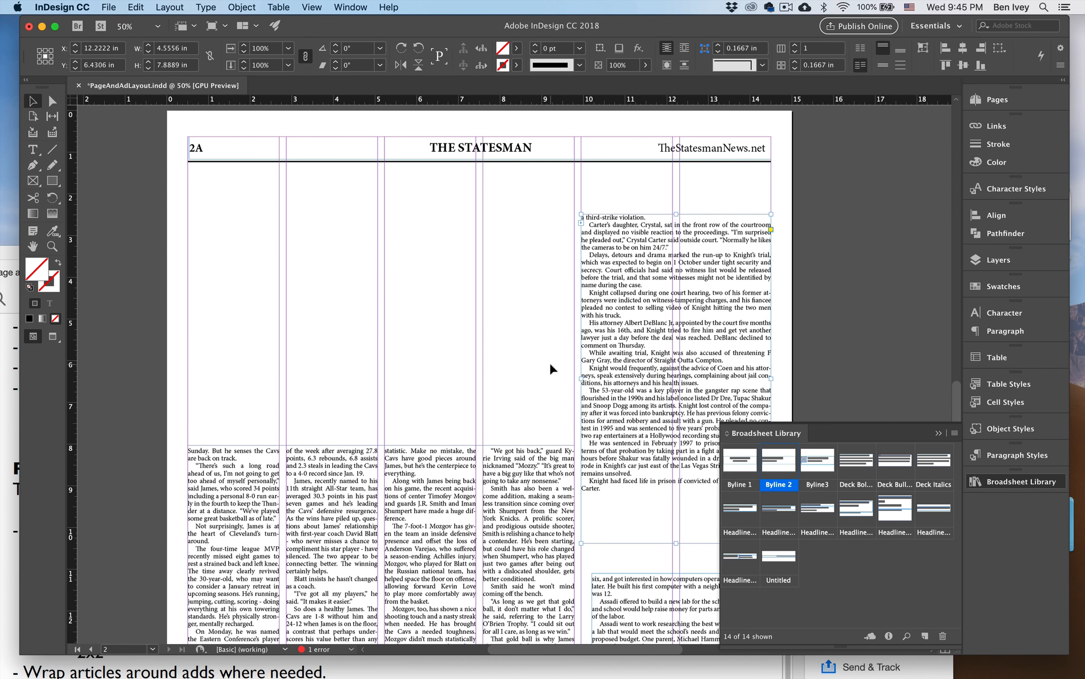
Place the Belgium terror story above the LeBron story across four columns, sized about 9.24 in wide and 6.03 in tall.
key(super+minus)
scroll(447, 381, left, 3)
scroll(448, 381, down, 2)
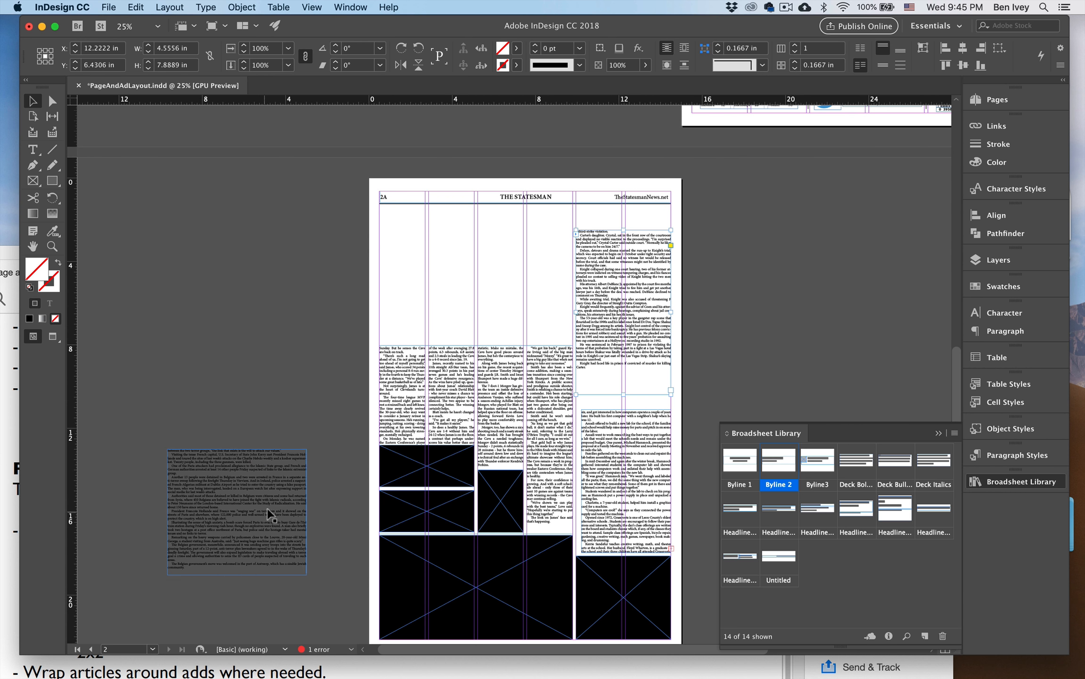
drag(271, 515, 572, 283)
click(722, 346)
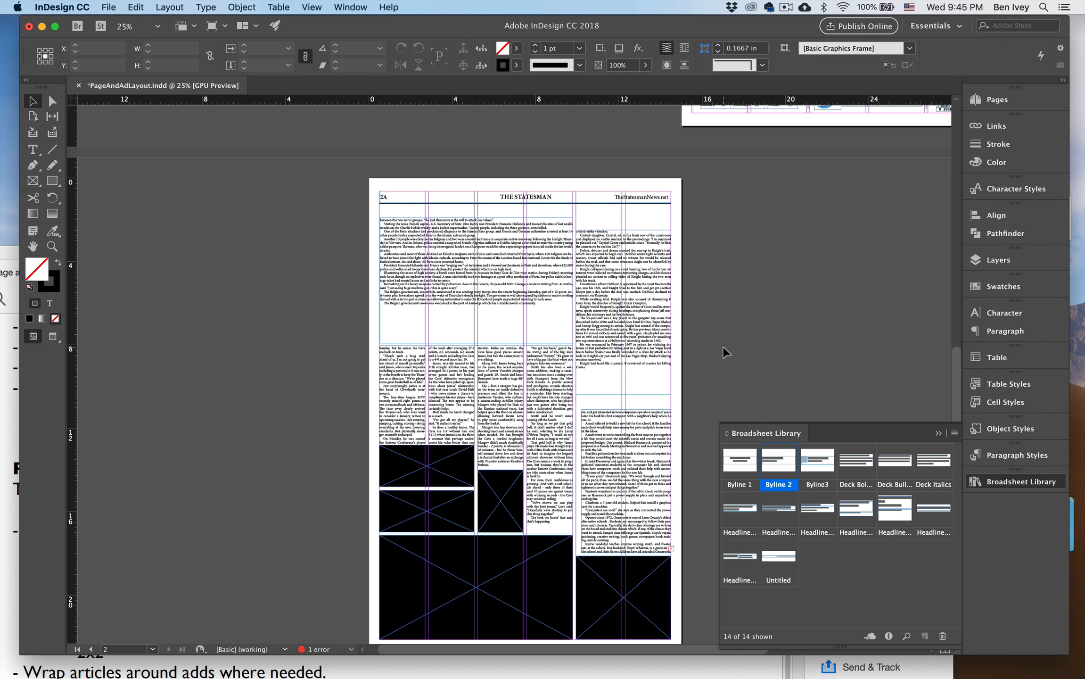
Inset the Knight story frame's left edge to line up with the STEM story below it.
key(super+equal)
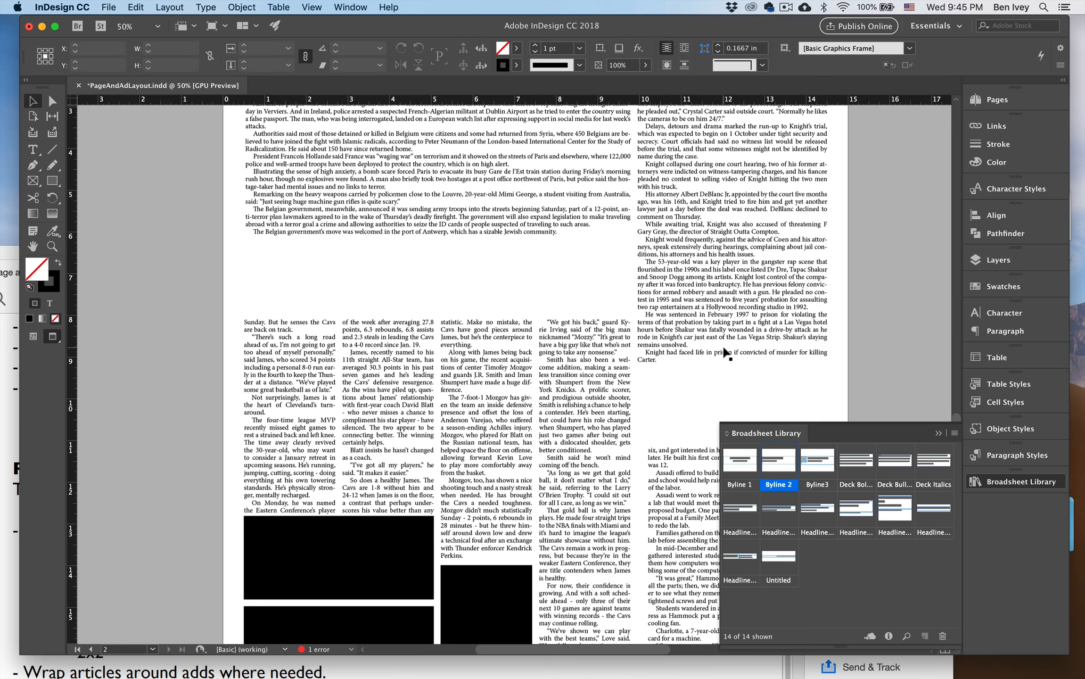
click(539, 254)
drag(507, 291, 425, 356)
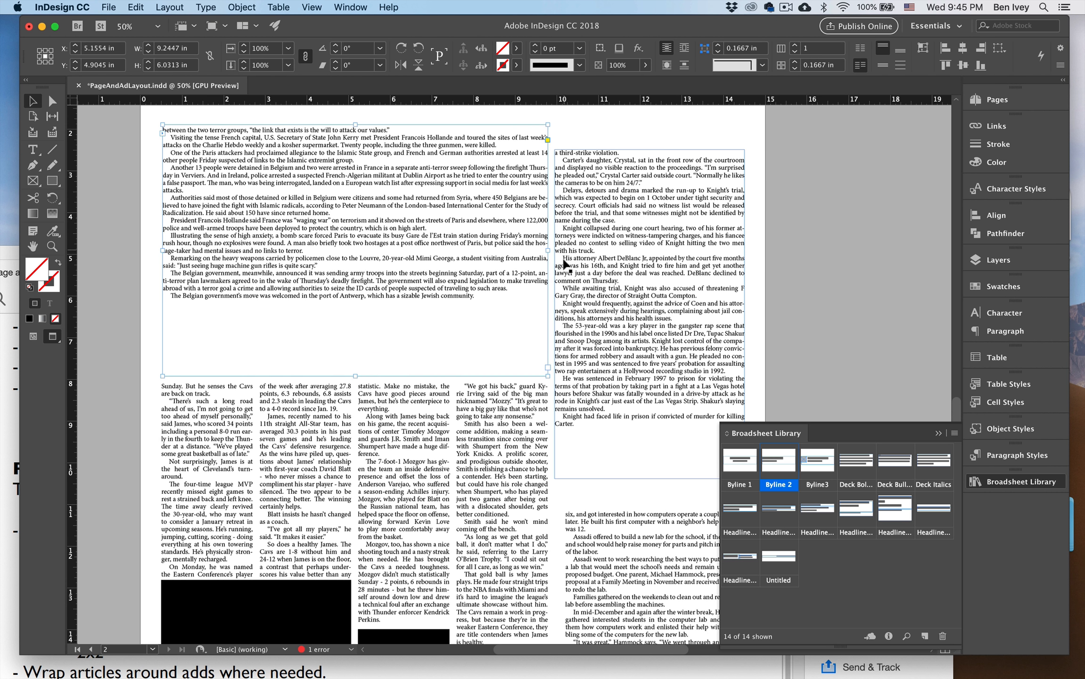
click(589, 304)
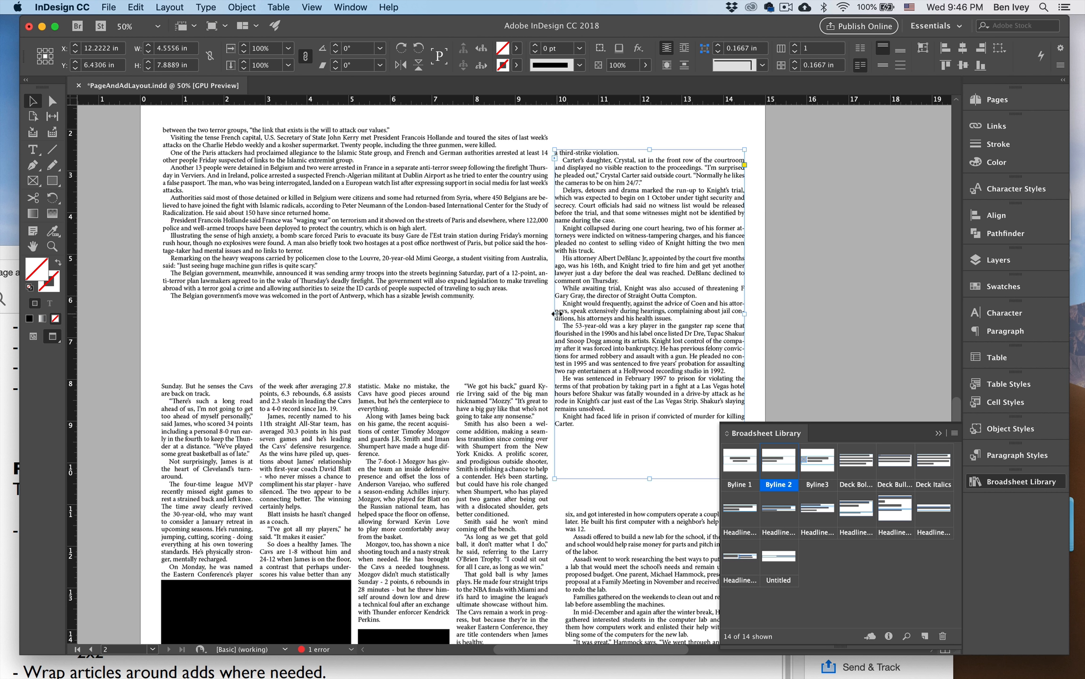
drag(554, 313, 564, 314)
Divide the Belgium story frame into three text columns and raise its lower edge to make it about 3.86 in tall.
click(530, 283)
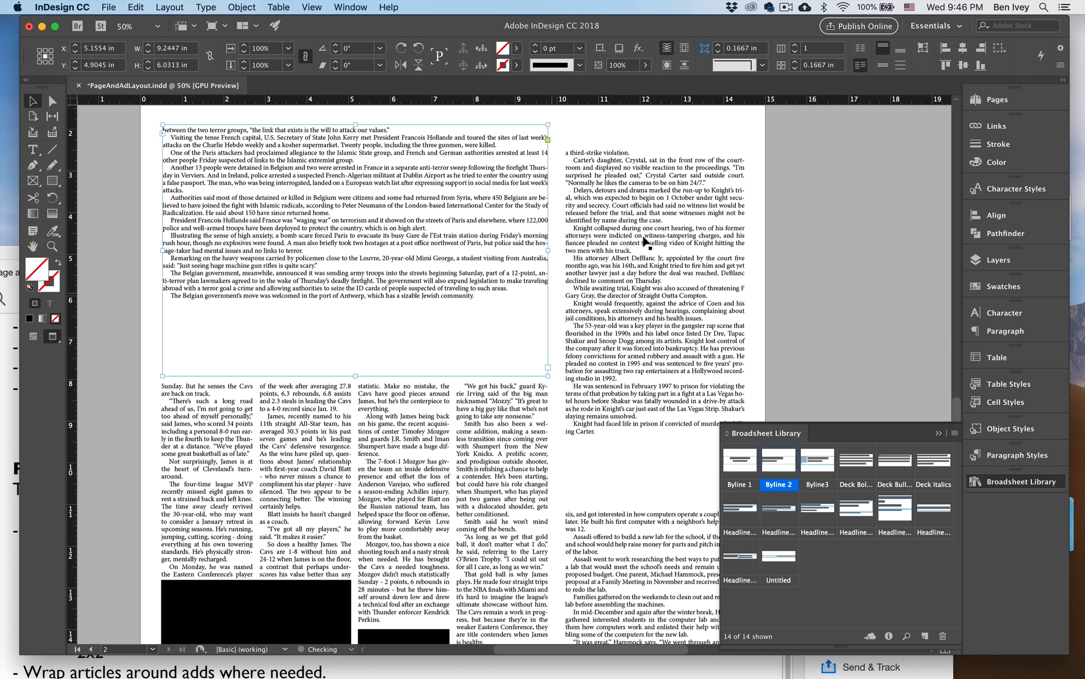
click(794, 46)
click(795, 46)
click(795, 45)
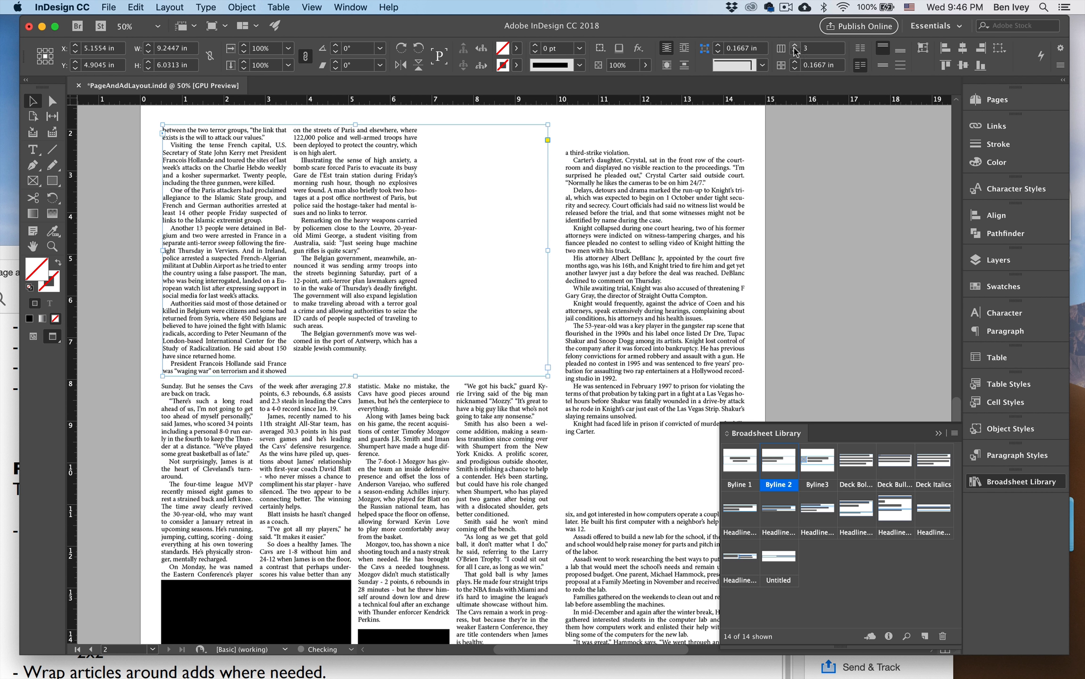
drag(357, 374, 359, 285)
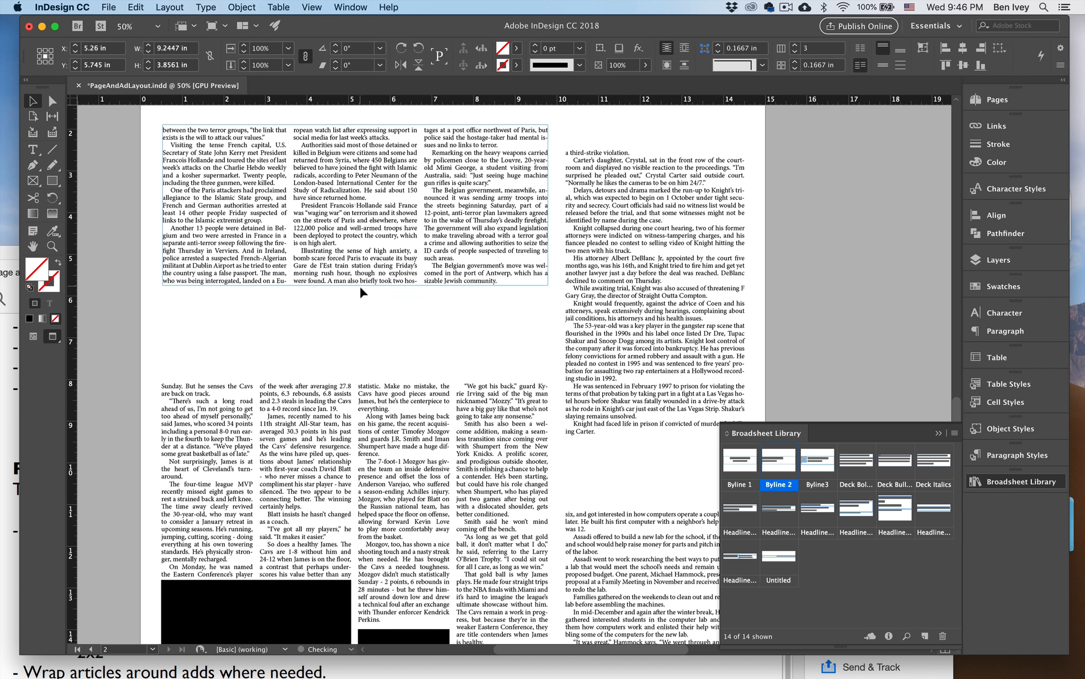
click(363, 313)
Lower the Belgium story frame to about 4.5 in vertically, near the Knight story's top, and shorten the Knight frame from its lower edge.
key(super+minus)
scroll(364, 321, right, 3)
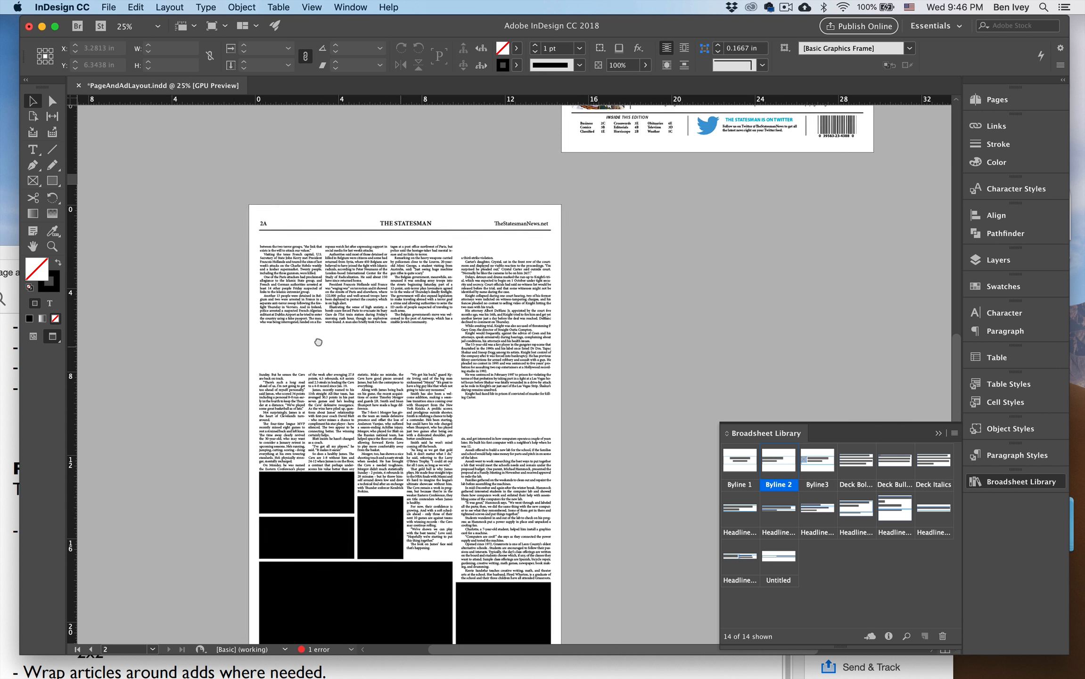
click(402, 310)
drag(403, 297, 403, 311)
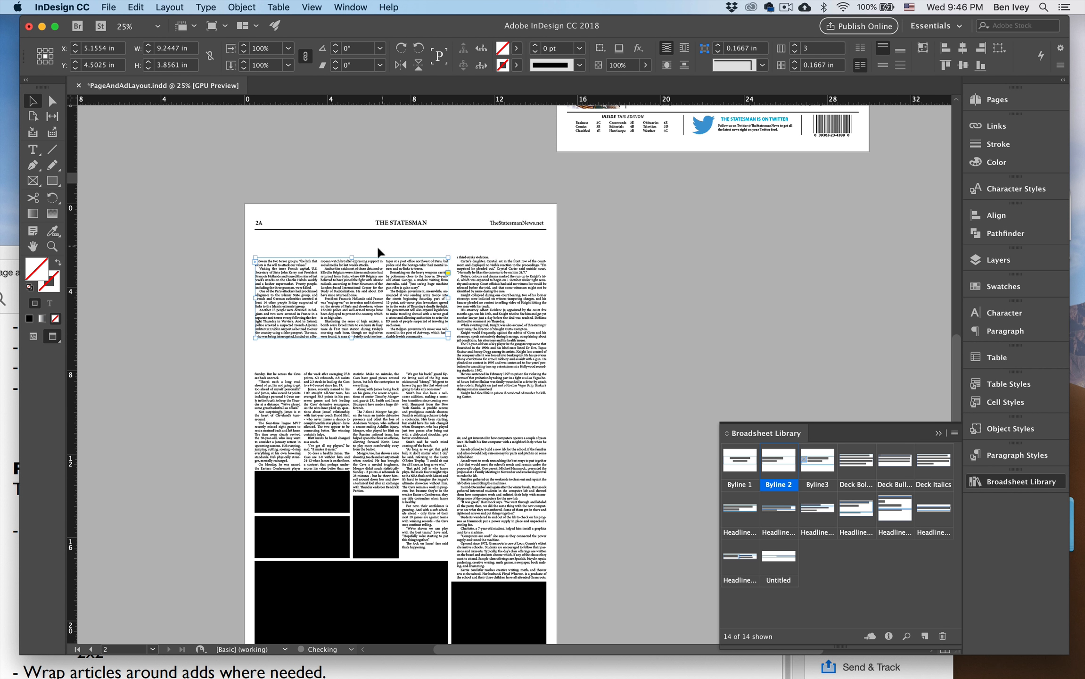
click(490, 416)
drag(501, 419, 502, 405)
click(574, 414)
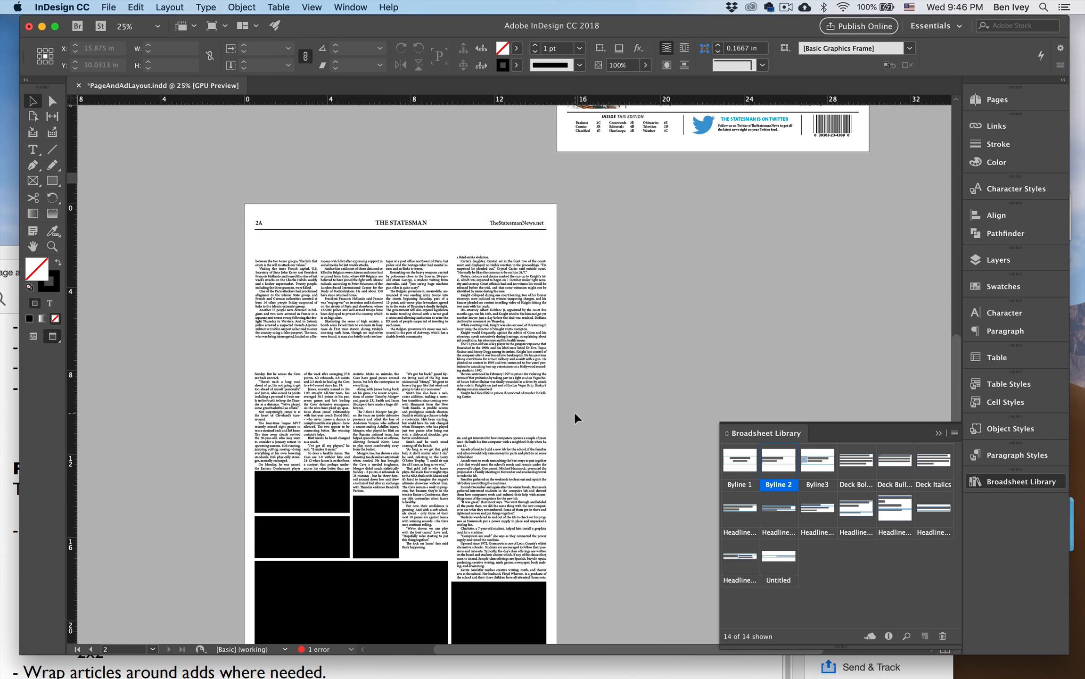
key(super+equal)
scroll(570, 410, left, 3)
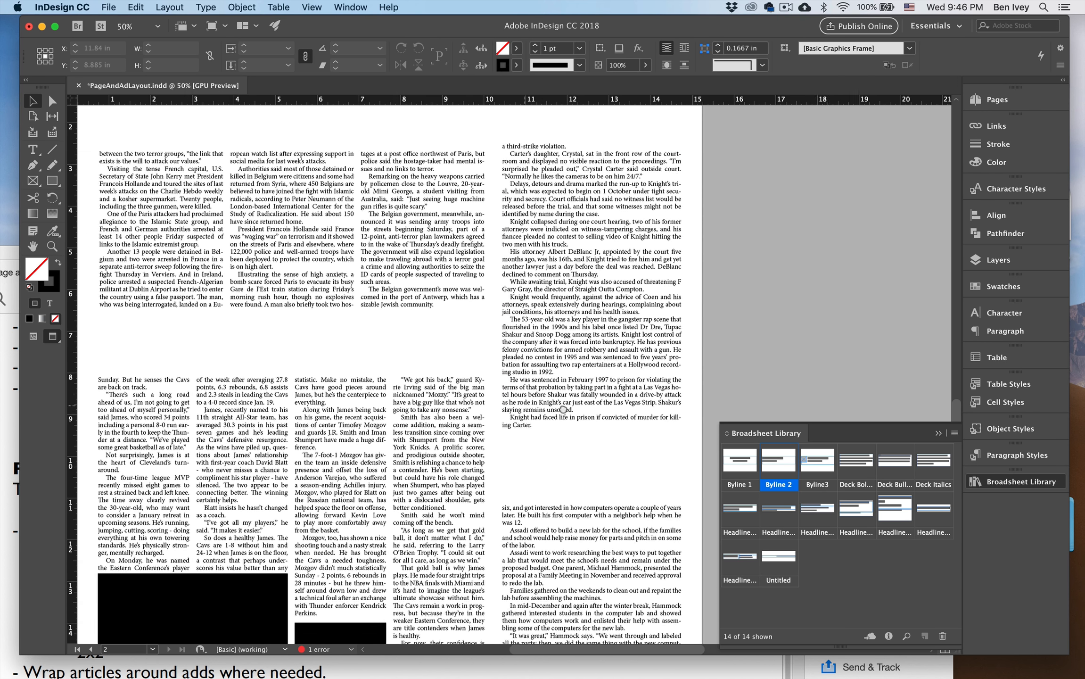
scroll(564, 409, left, 2)
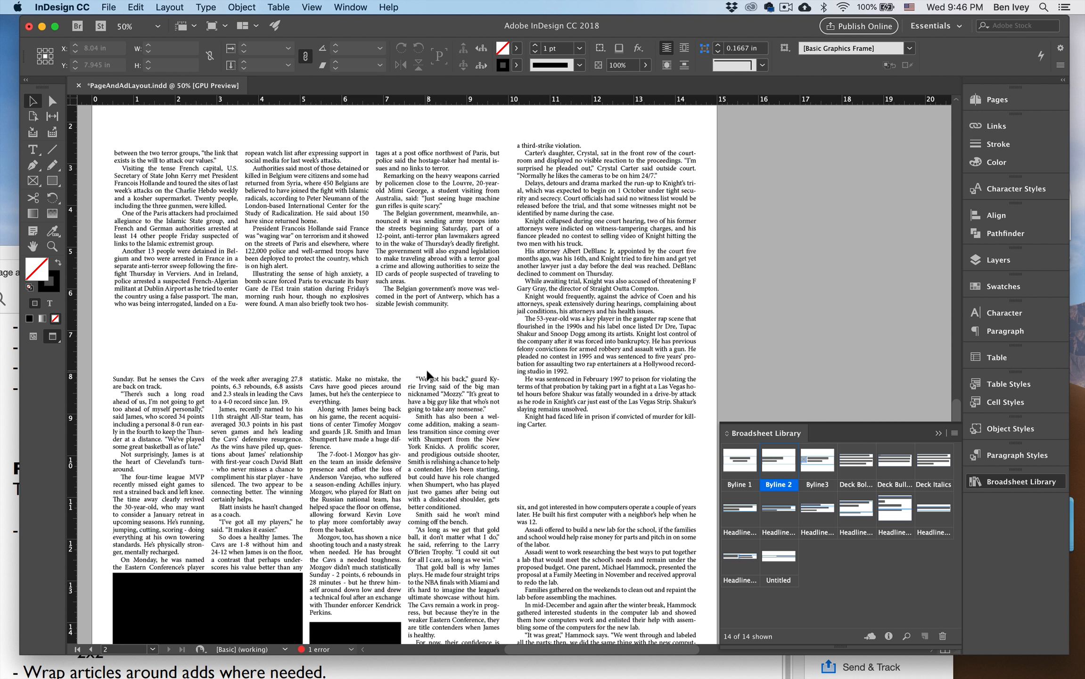
key(super+0)
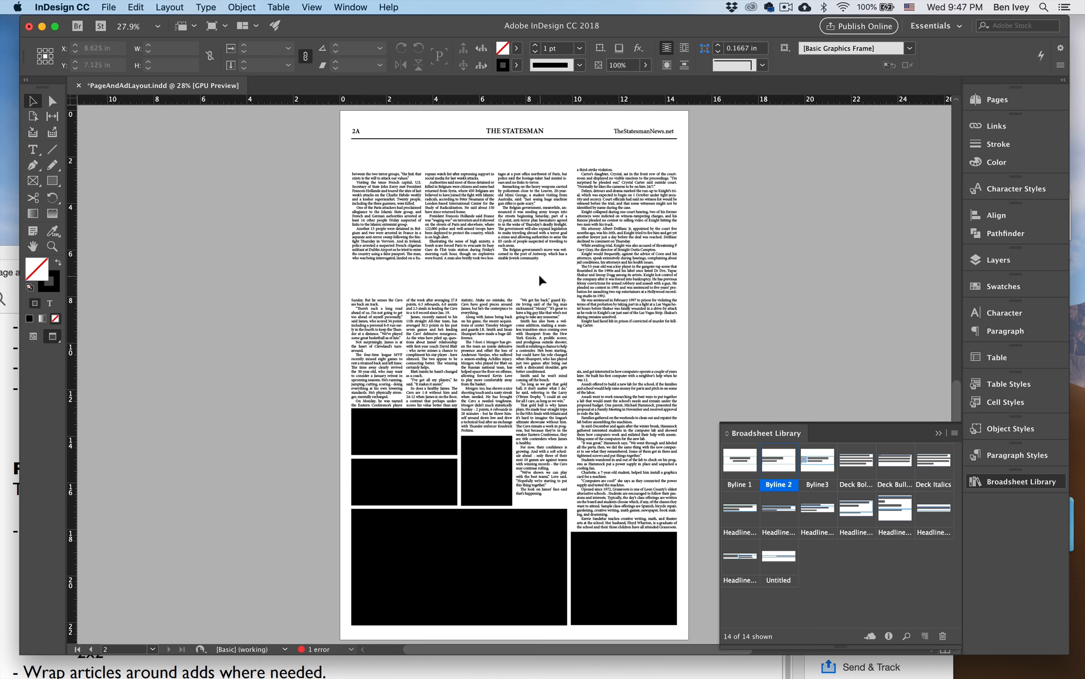
Place the library's ready-made jump line ("see … page 2") on page 1 just beneath the Belgium story's text and photo.
scroll(539, 281, up, 10)
scroll(539, 281, right, 8)
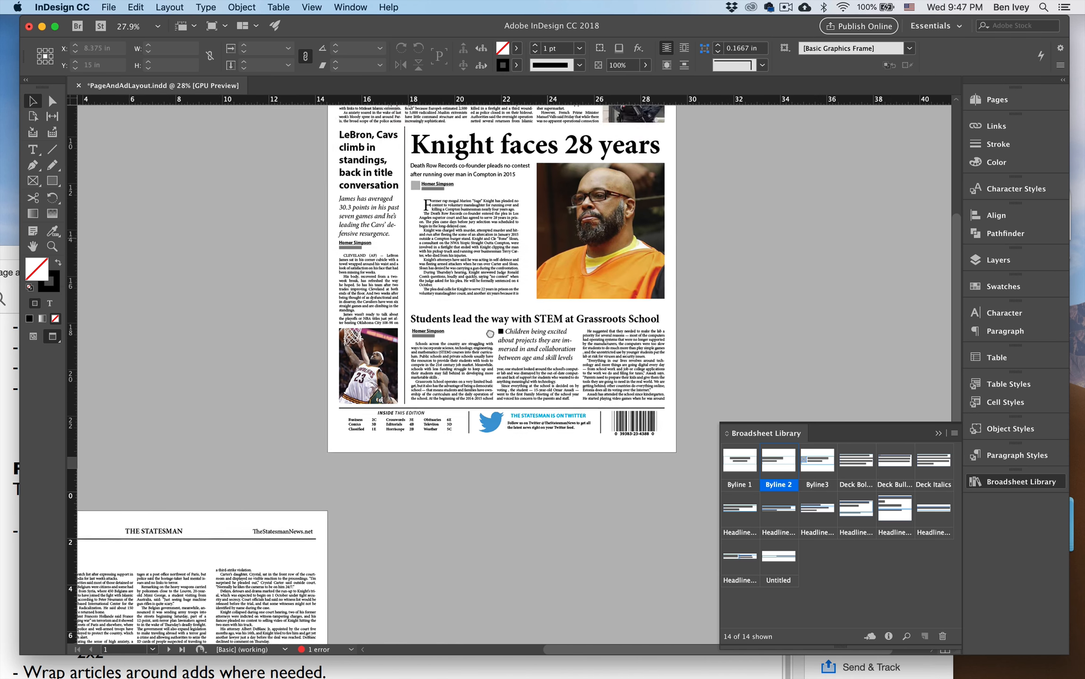
scroll(489, 333, up, 5)
scroll(489, 333, right, 2)
key(super+equal)
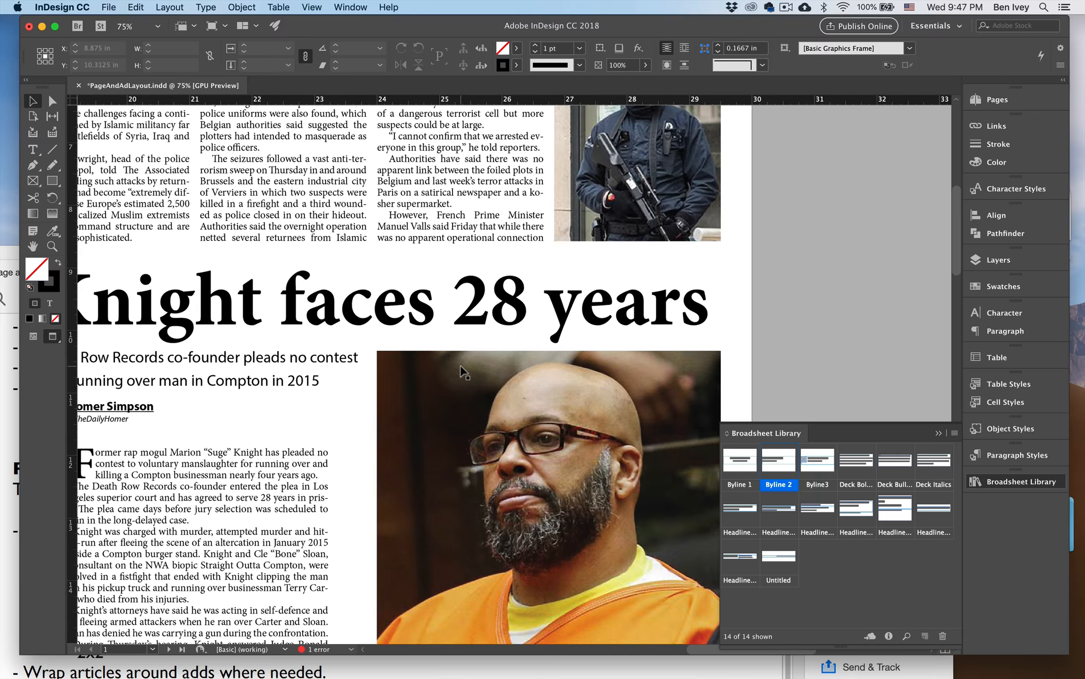
drag(441, 343, 500, 471)
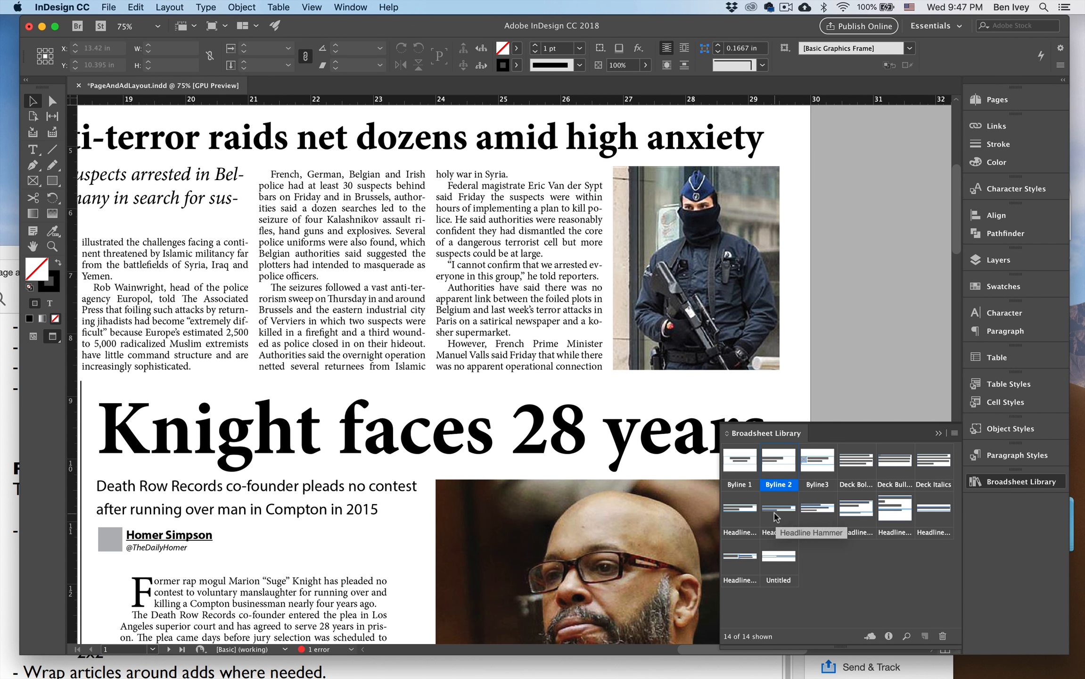
click(779, 558)
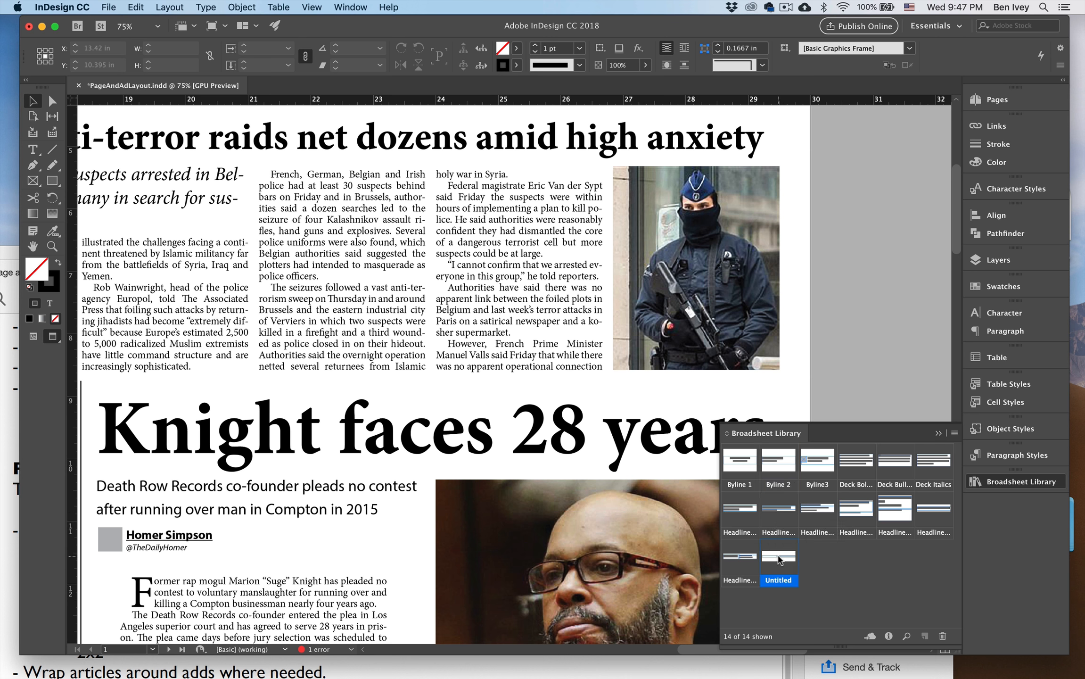
drag(776, 557, 511, 375)
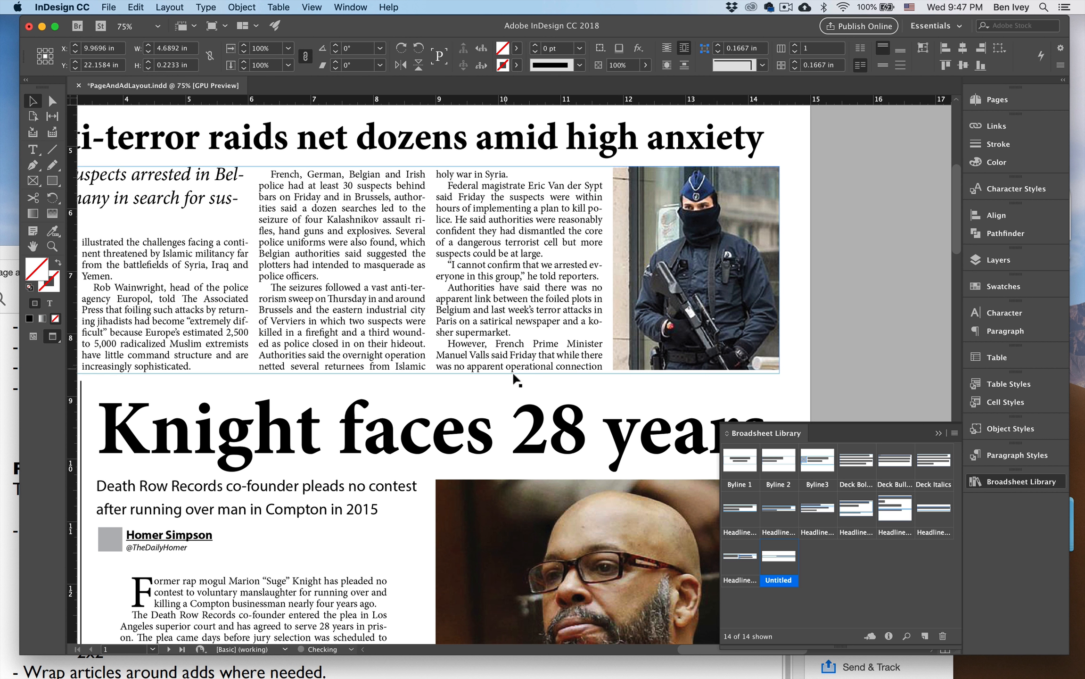
drag(781, 549, 620, 391)
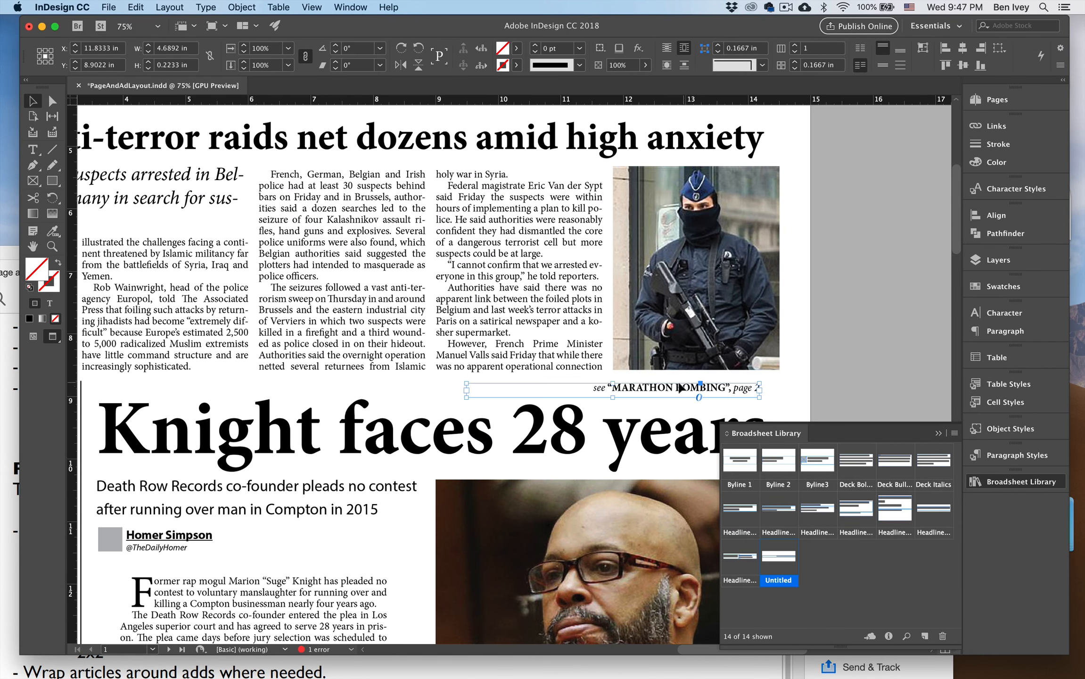
Fit the jump line into the foot of the Belgium story's third column, 2.6667 in wide and 0.32 in tall.
drag(678, 390, 517, 366)
drag(311, 372, 434, 373)
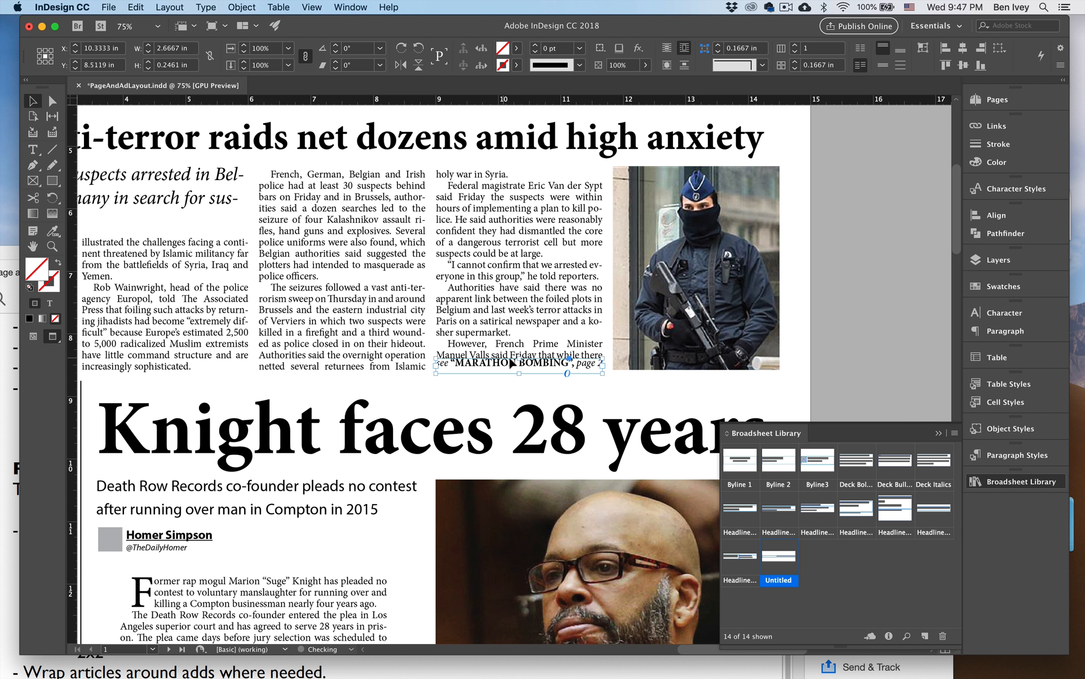
drag(519, 357, 520, 350)
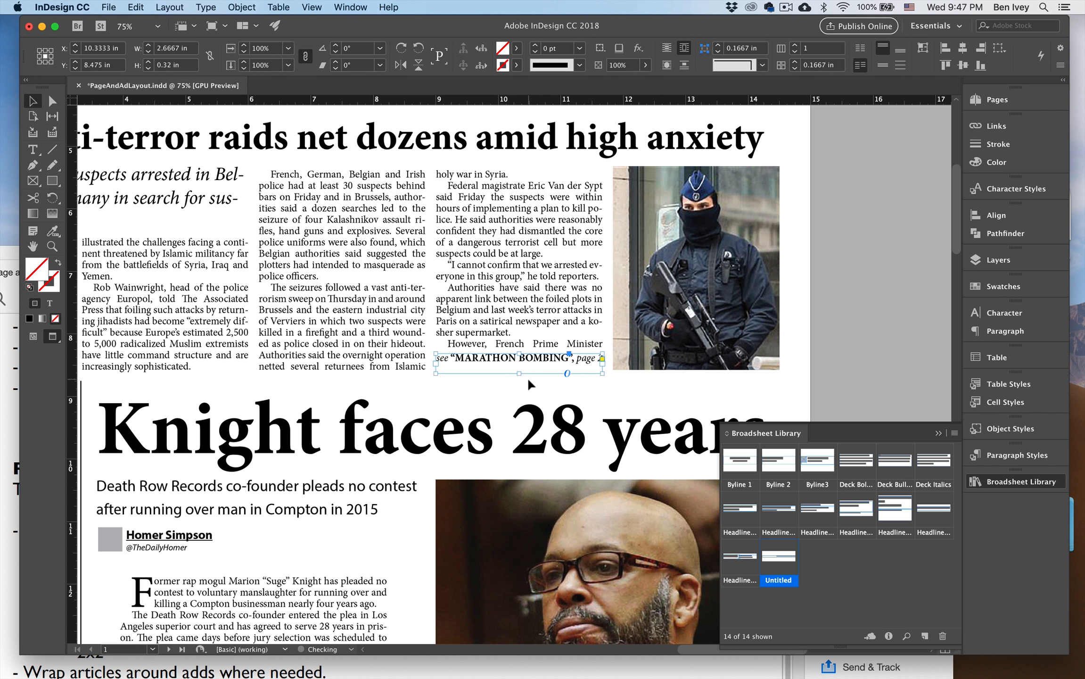
click(527, 376)
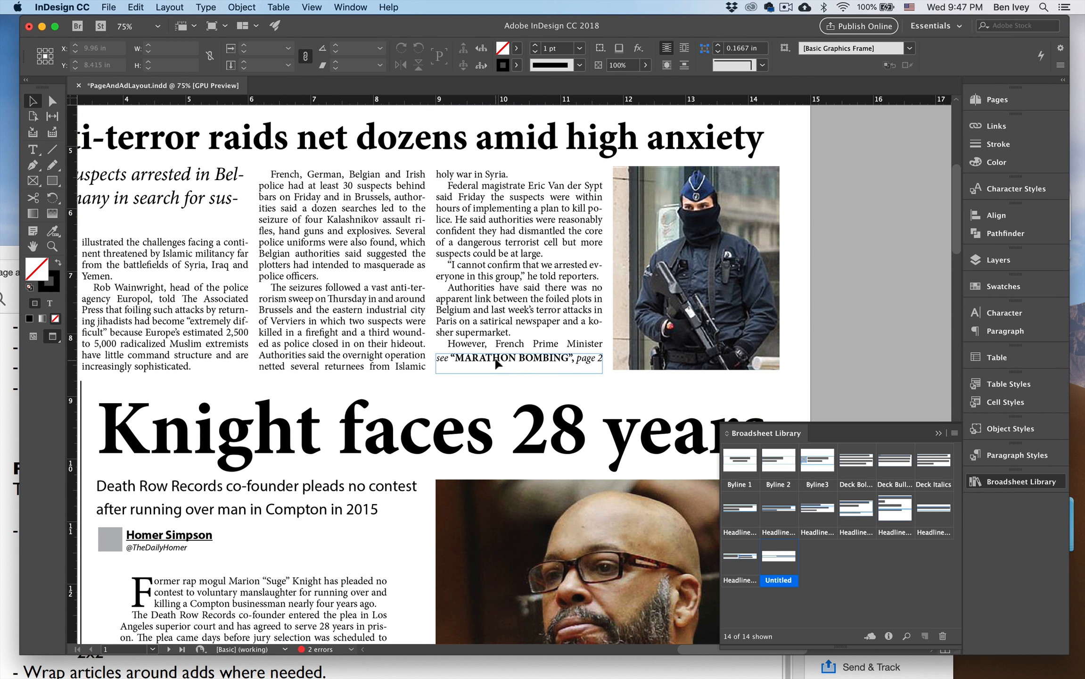
Set the jump line frame's vertical justification to Bottom.
click(496, 360)
click(242, 7)
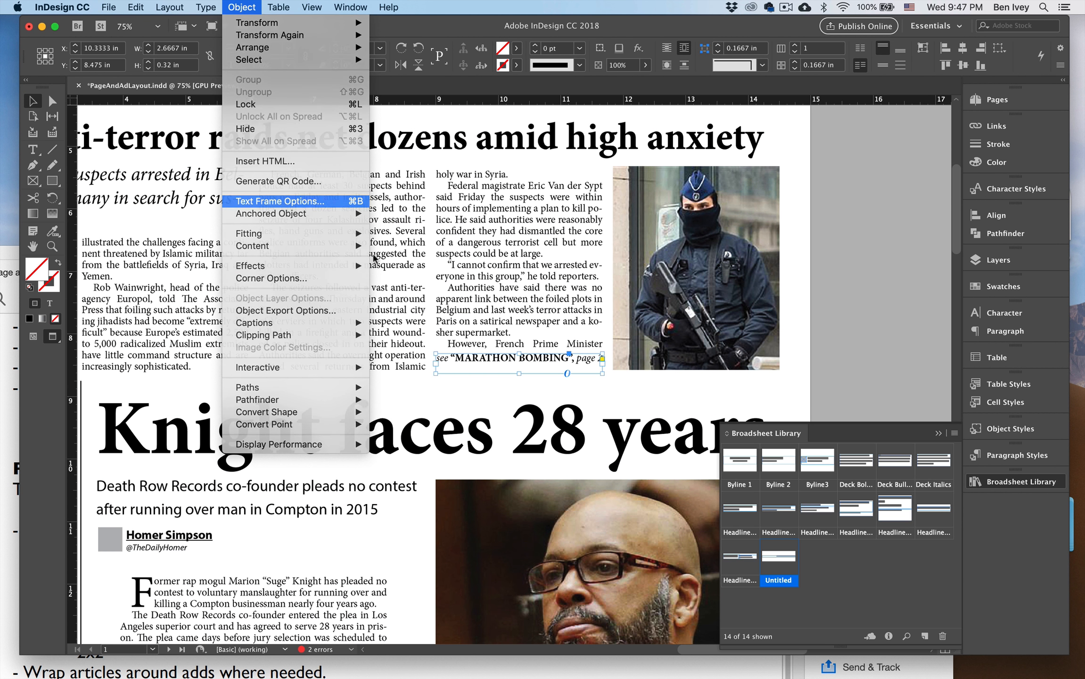
click(308, 203)
click(583, 404)
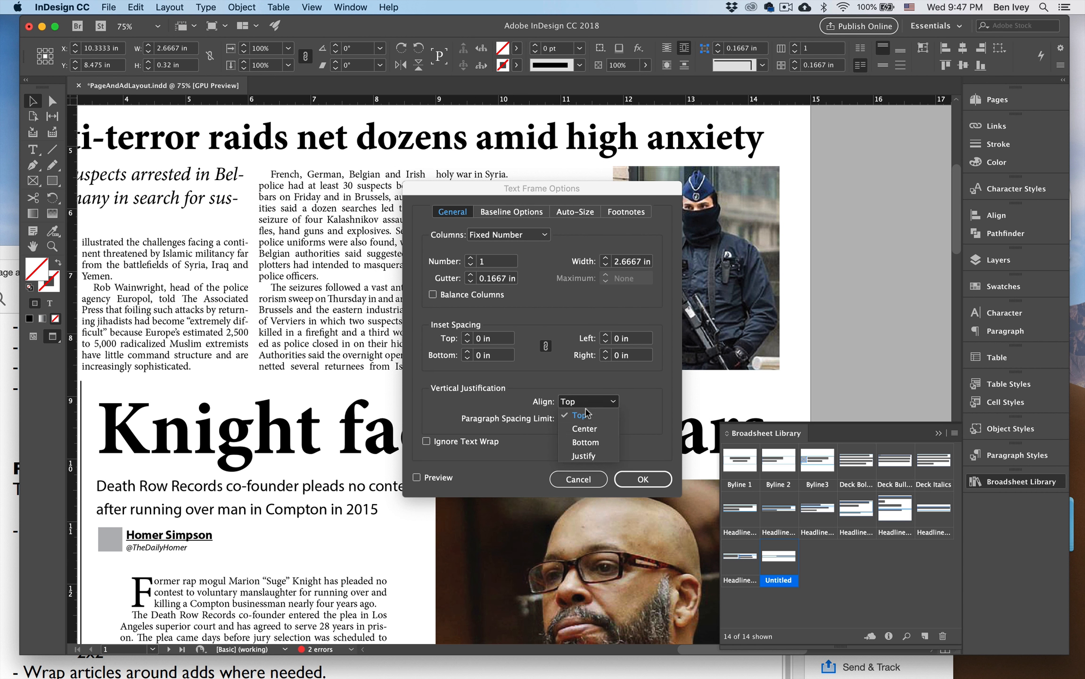
click(593, 443)
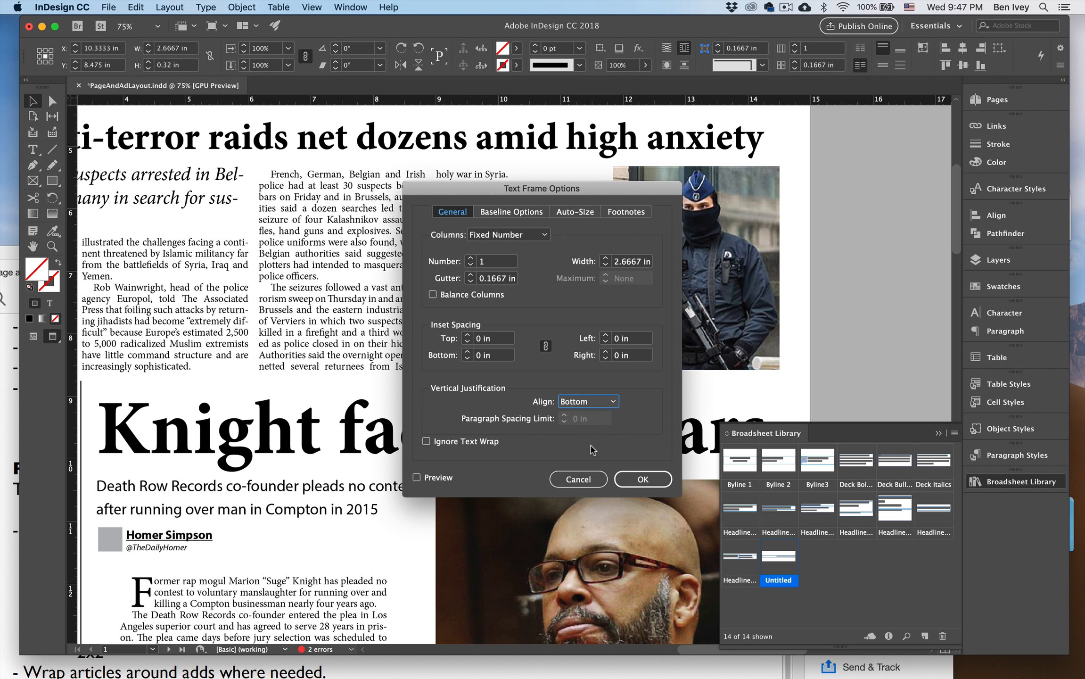
key(Return)
Replace the jump line's keyword "MARATHON BOMBING" with "RAIDS", keeping the quotation marks and page reference.
double_click(464, 370)
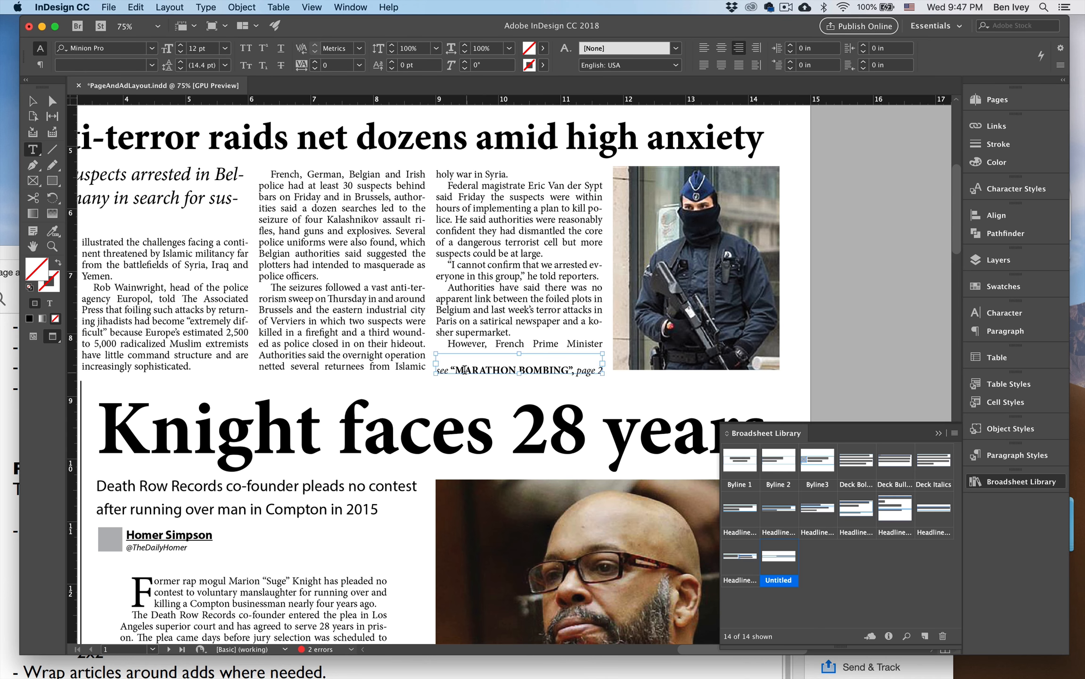
drag(453, 369, 560, 374)
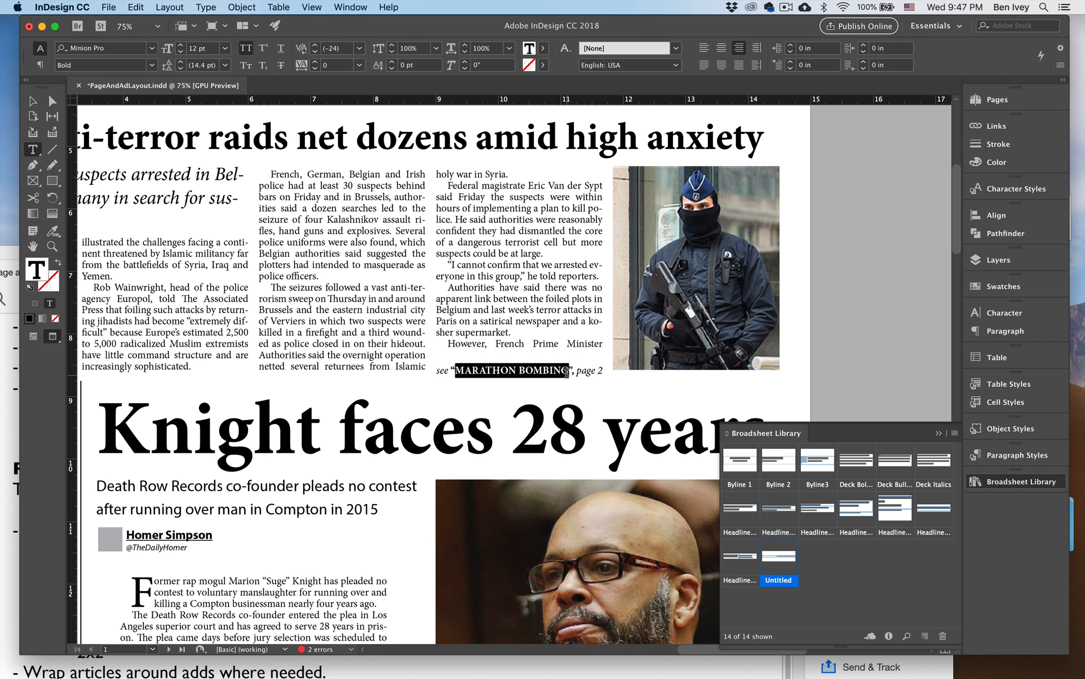
text(R)
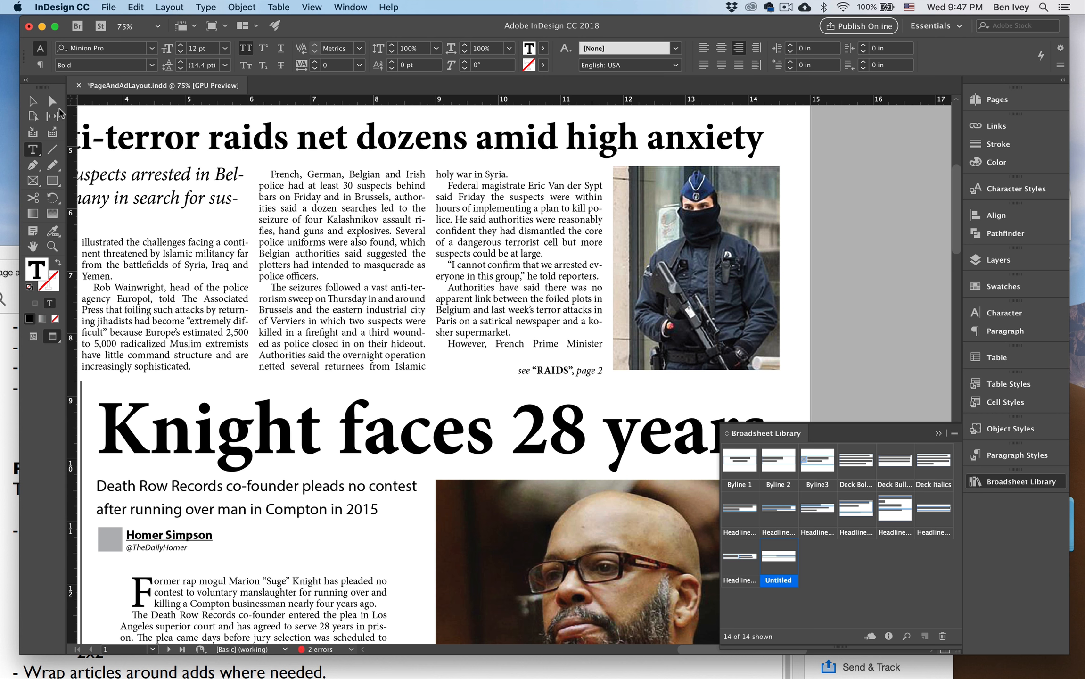
click(32, 100)
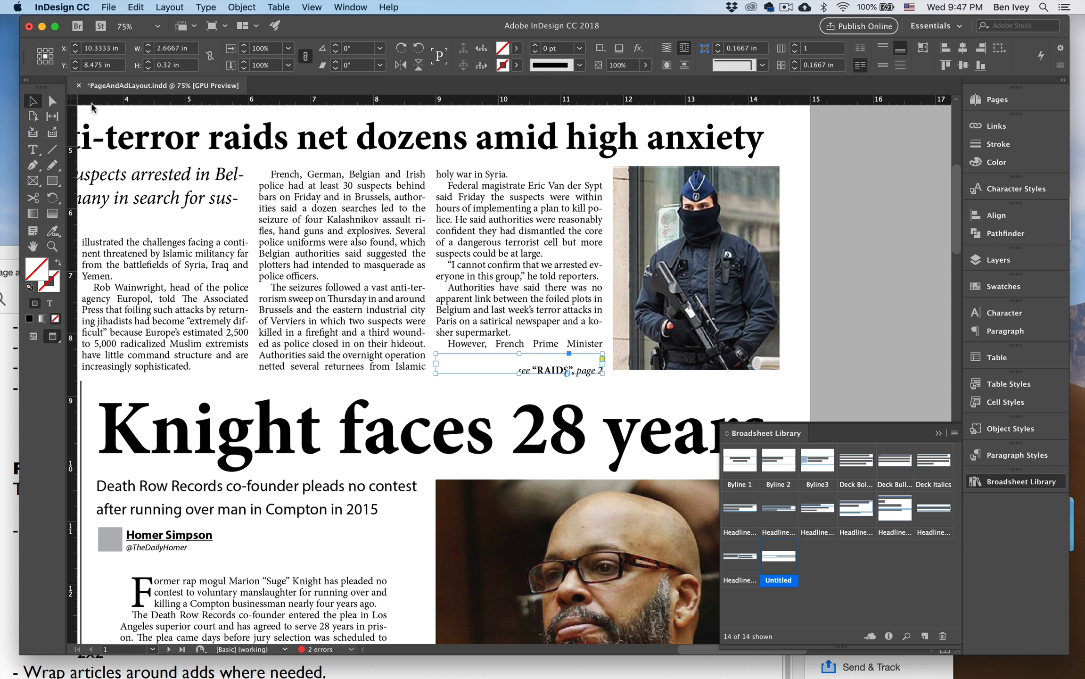
Enlarge all of the "RAIDS" jump line's text to 14 pt.
click(543, 369)
double_click(537, 371)
key(super+a)
key(super+shift+period)
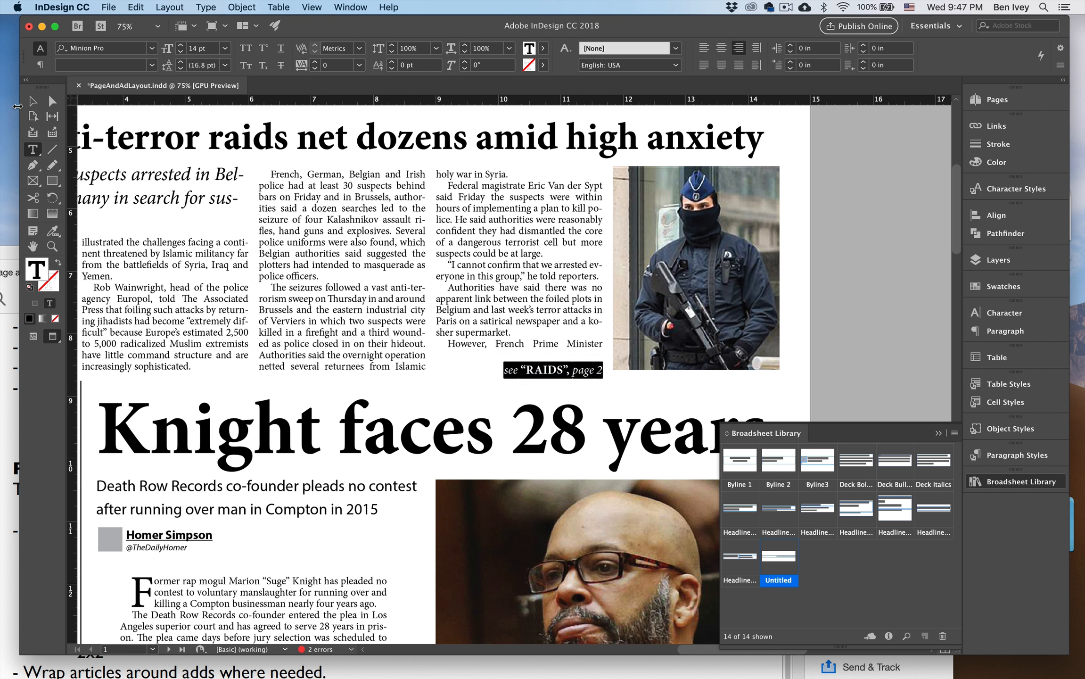
Add the finished "RAIDS" jump line to the Broadsheet Library as a new item.
click(32, 101)
drag(539, 370, 813, 559)
click(822, 315)
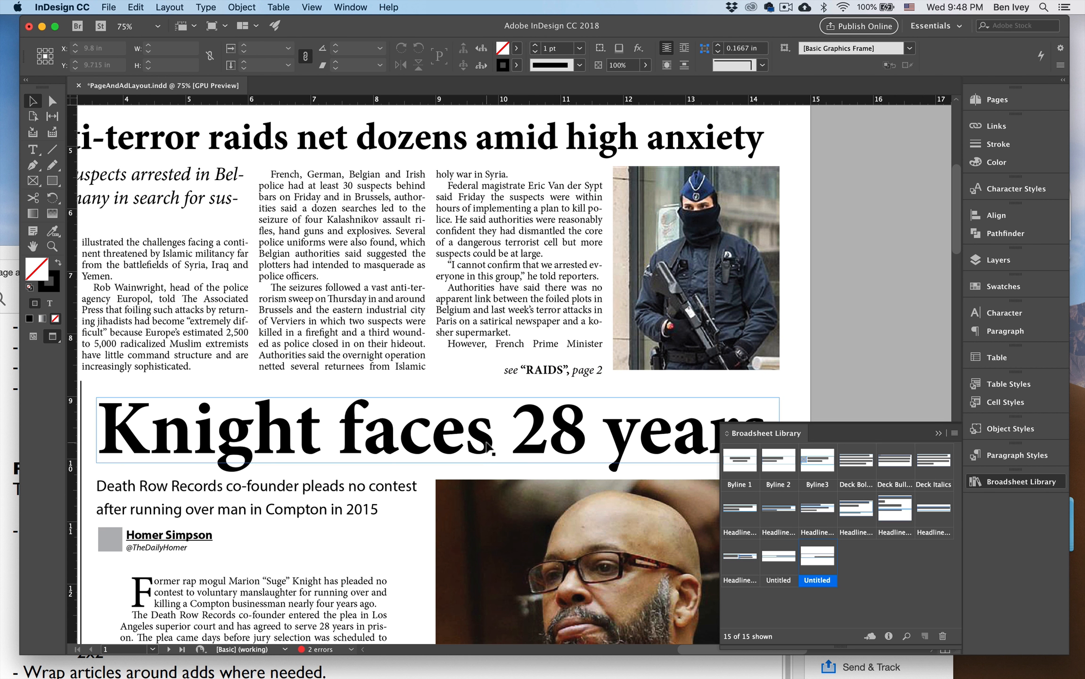
Draw a headline frame about 4.52 in wide and 0.69 in tall above the Belgium story on page 2A, reading "Raids".
scroll(488, 445, down, 15)
scroll(488, 446, left, 13)
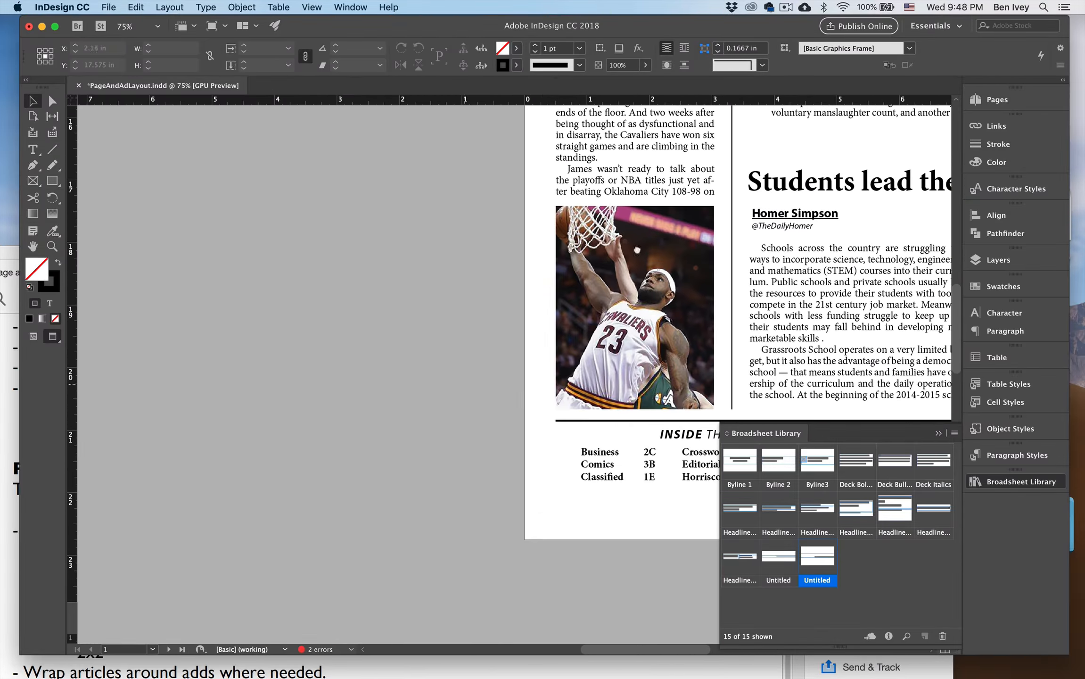
scroll(658, 218, down, 20)
scroll(657, 218, left, 15)
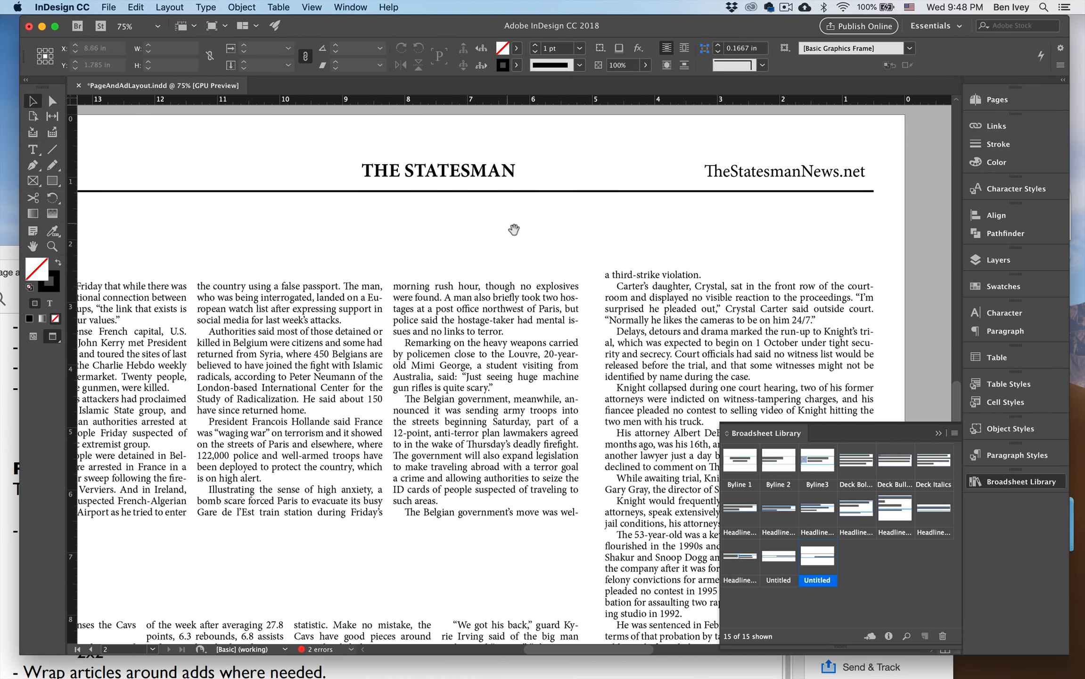
scroll(514, 232, down, 10)
scroll(514, 232, left, 5)
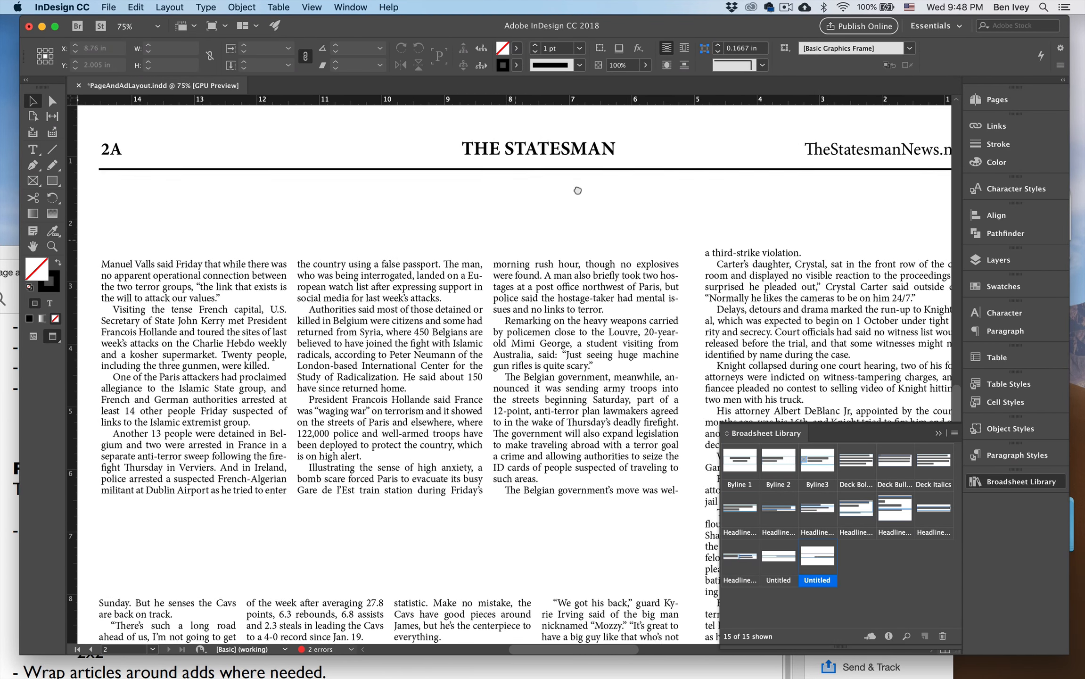
scroll(573, 199, down, 8)
scroll(573, 199, right, 8)
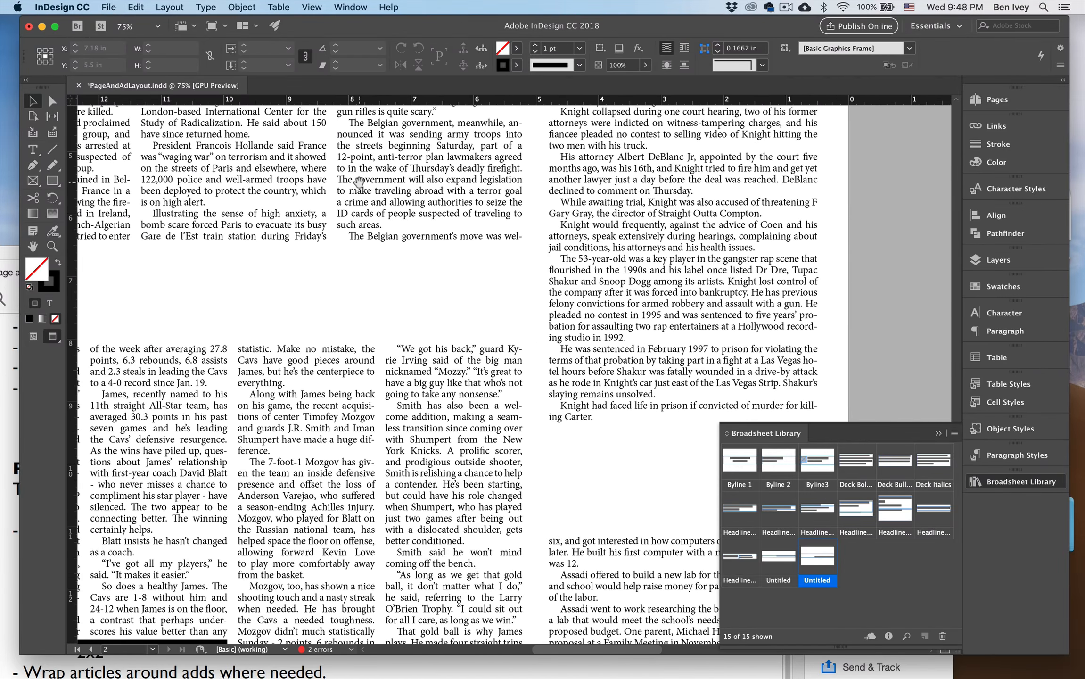
drag(521, 376, 428, 423)
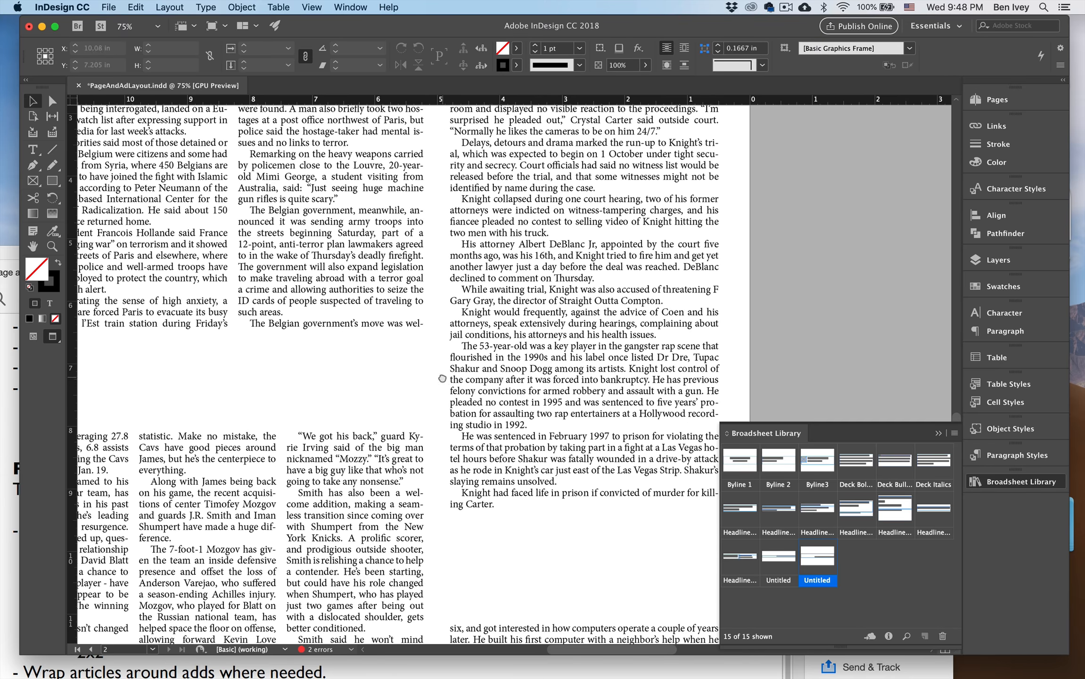
drag(443, 378, 652, 371)
drag(398, 221, 474, 412)
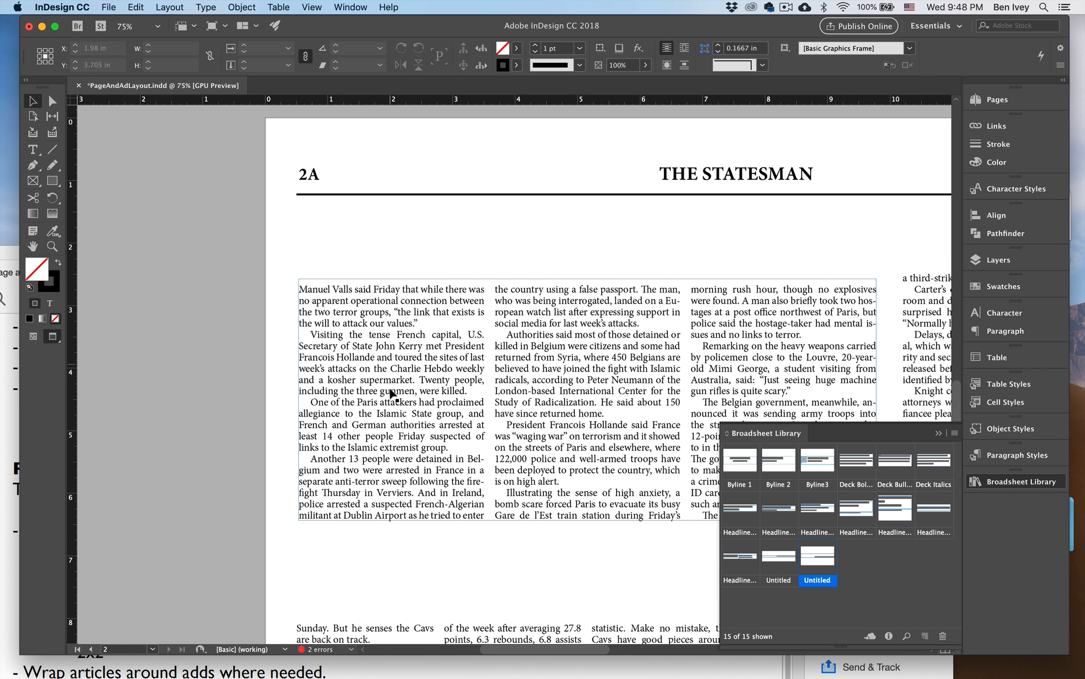
click(38, 149)
key(w)
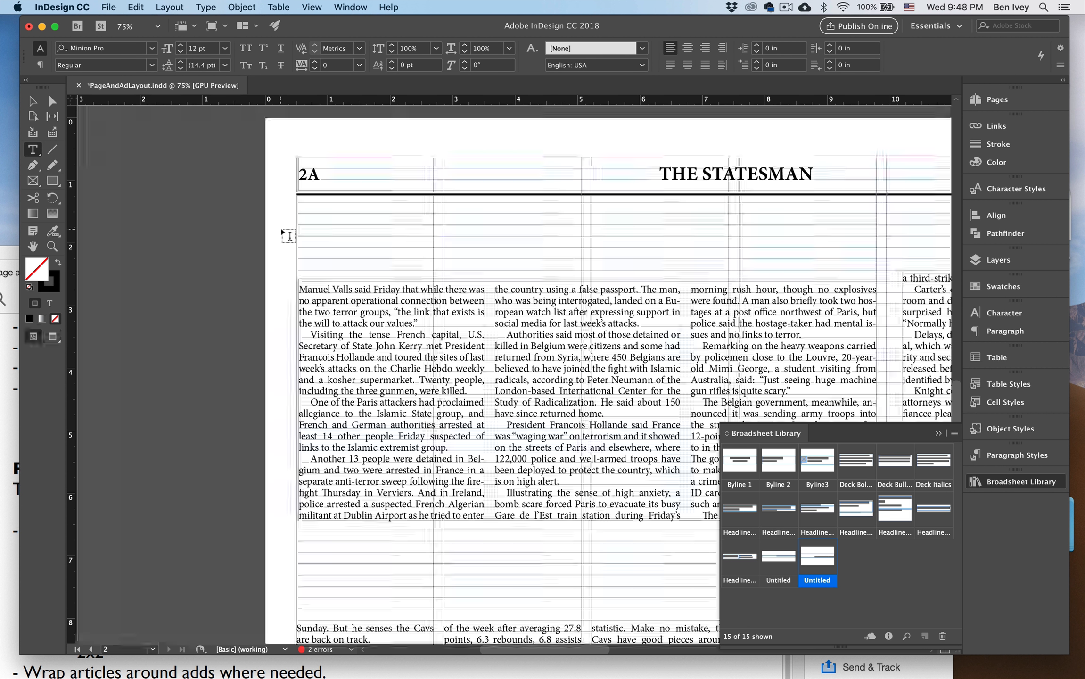
drag(299, 236, 582, 278)
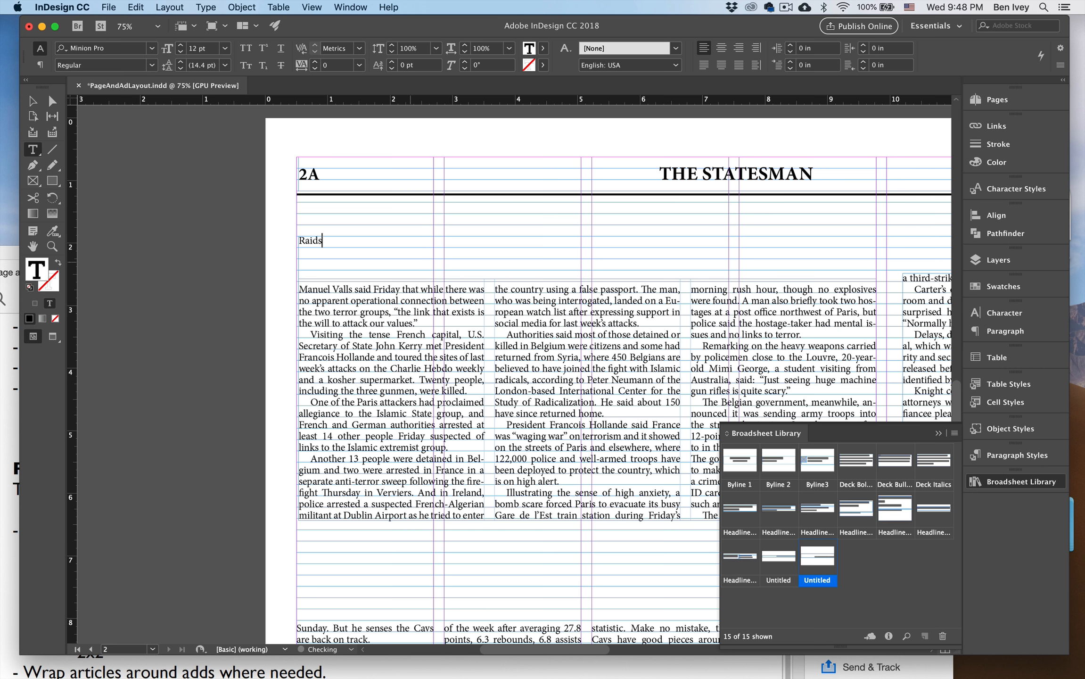
Apply the Large Serif Headline paragraph style to "Raids" and raise the frame's upper edge slightly to fit the text.
click(1011, 453)
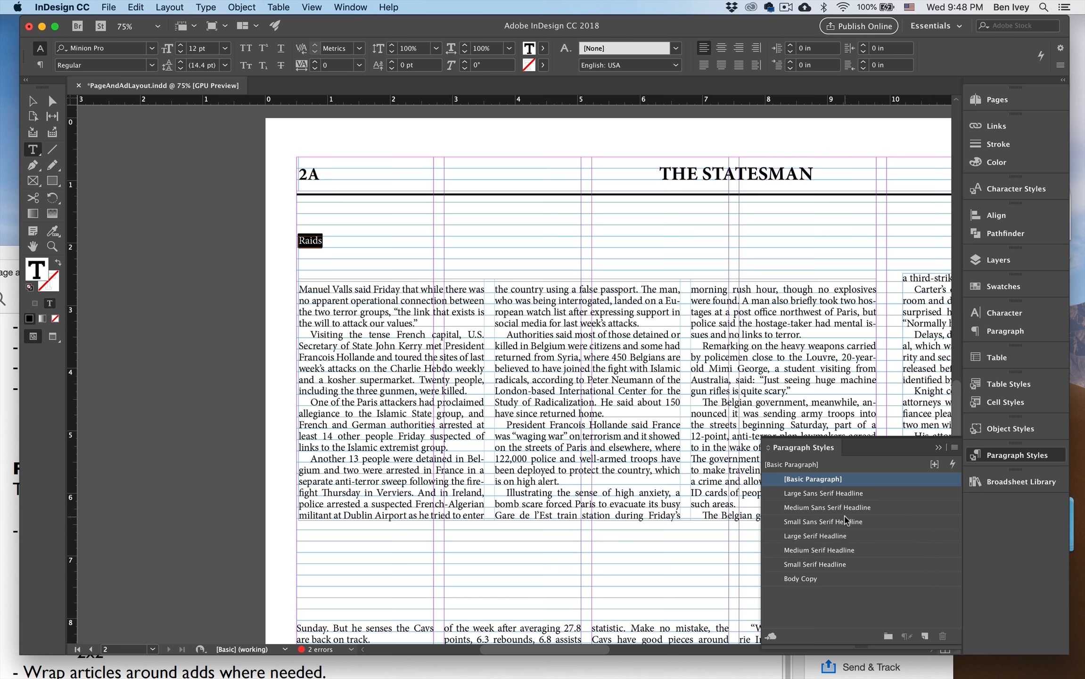
click(819, 550)
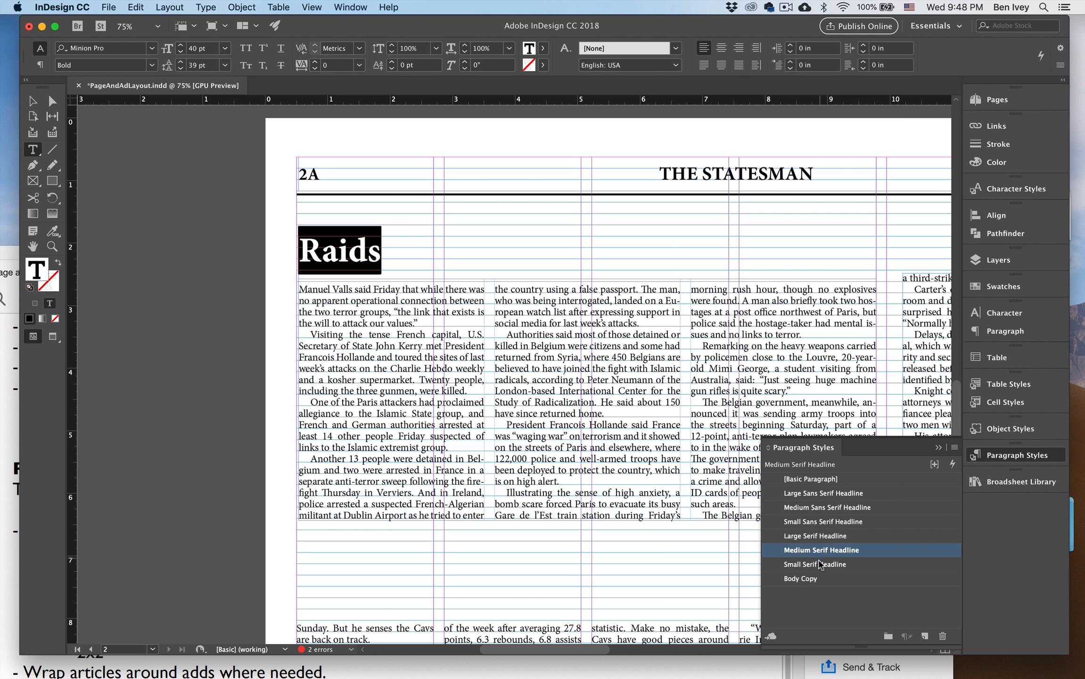
click(818, 563)
click(810, 536)
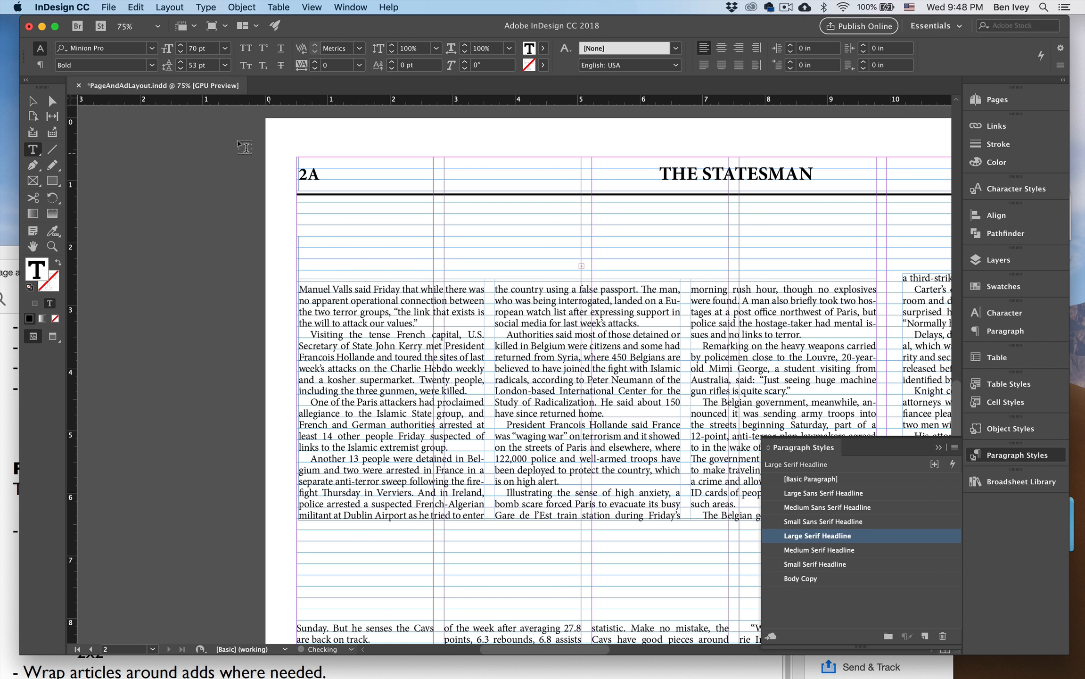
key(Escape)
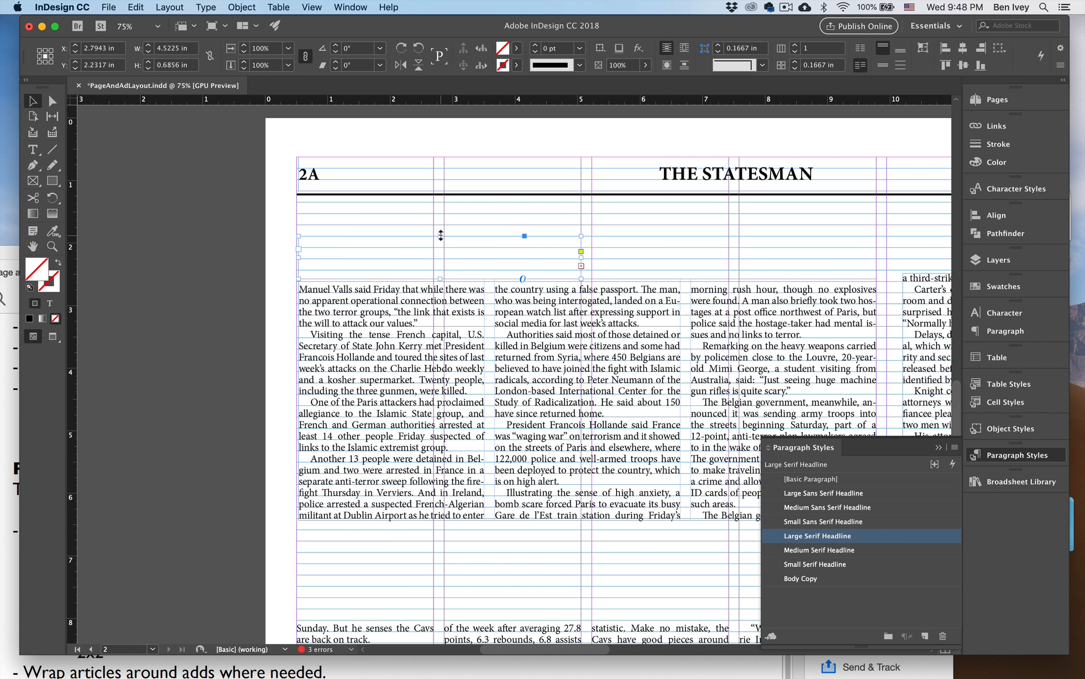
mouse_move(441, 235)
mouse_down()
mouse_move(441, 211)
mouse_move(441, 233)
mouse_up()
click(612, 251)
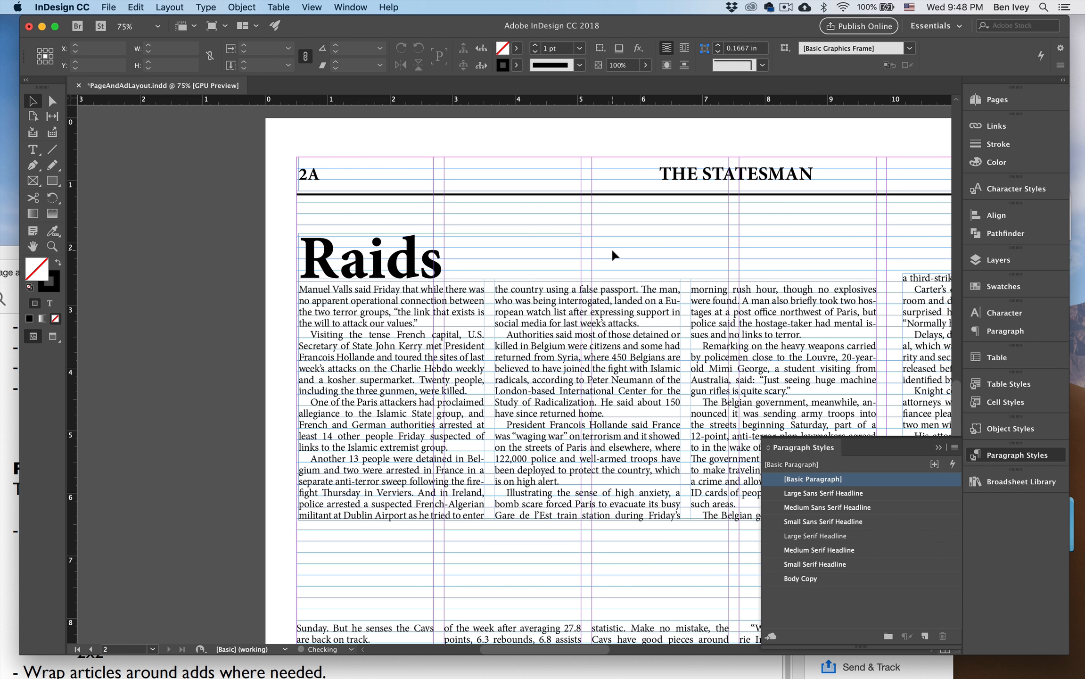
Extend the Belgium story frame's lower edge on page 2A by one text line to fit the story's ending.
key(super+0)
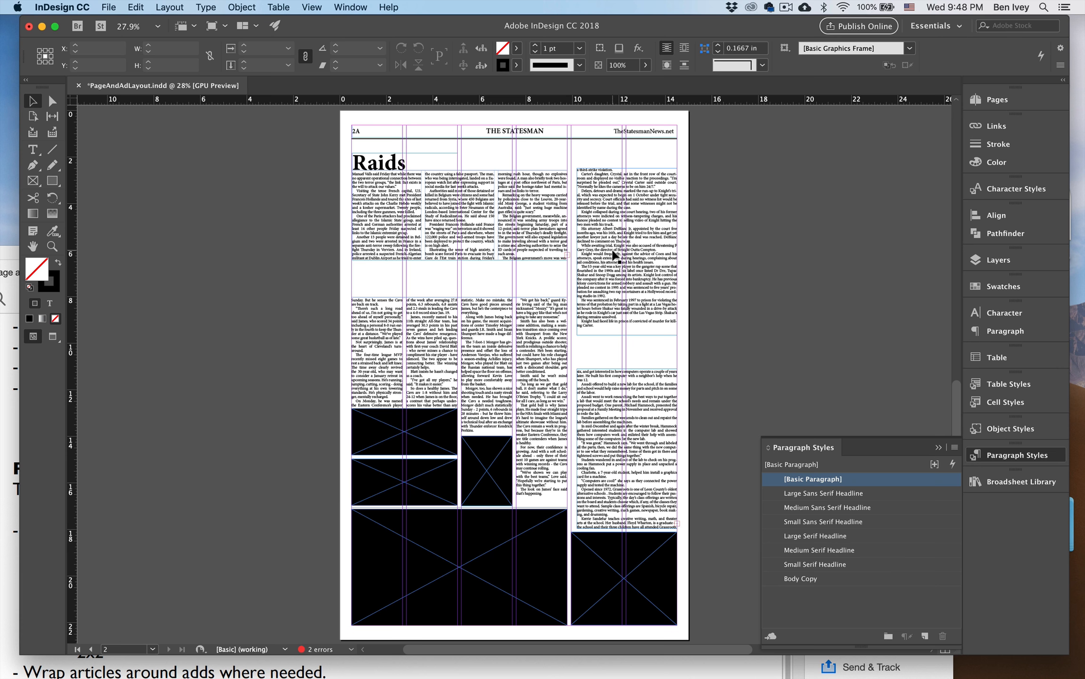
key(super+equal)
scroll(584, 248, up, 8)
click(475, 289)
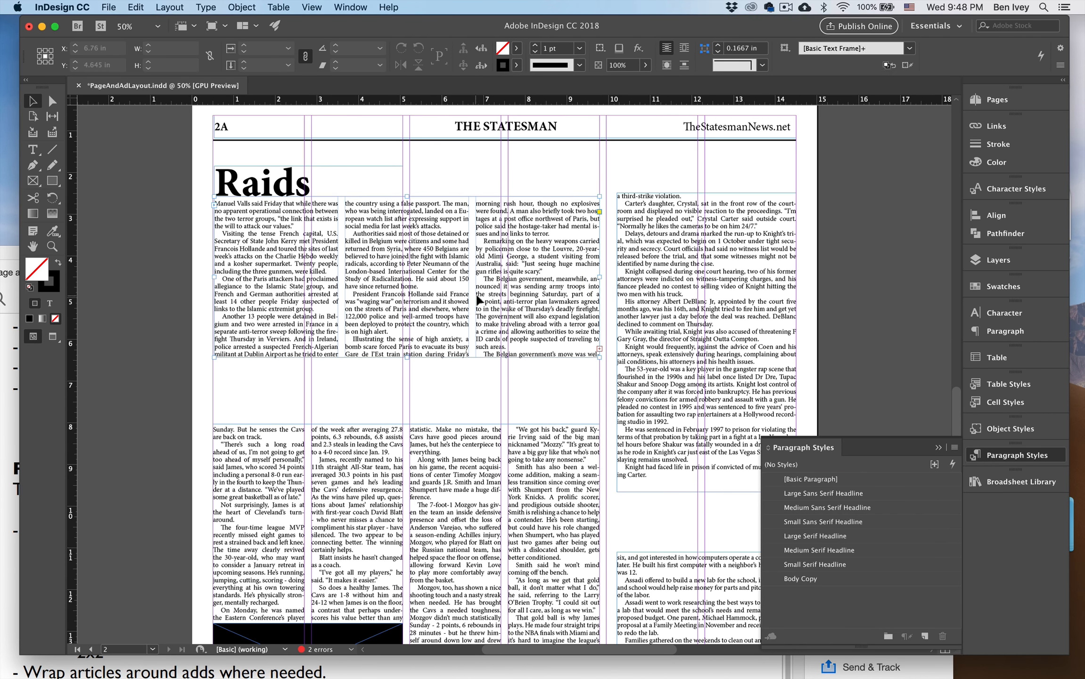
drag(407, 357, 410, 363)
click(439, 384)
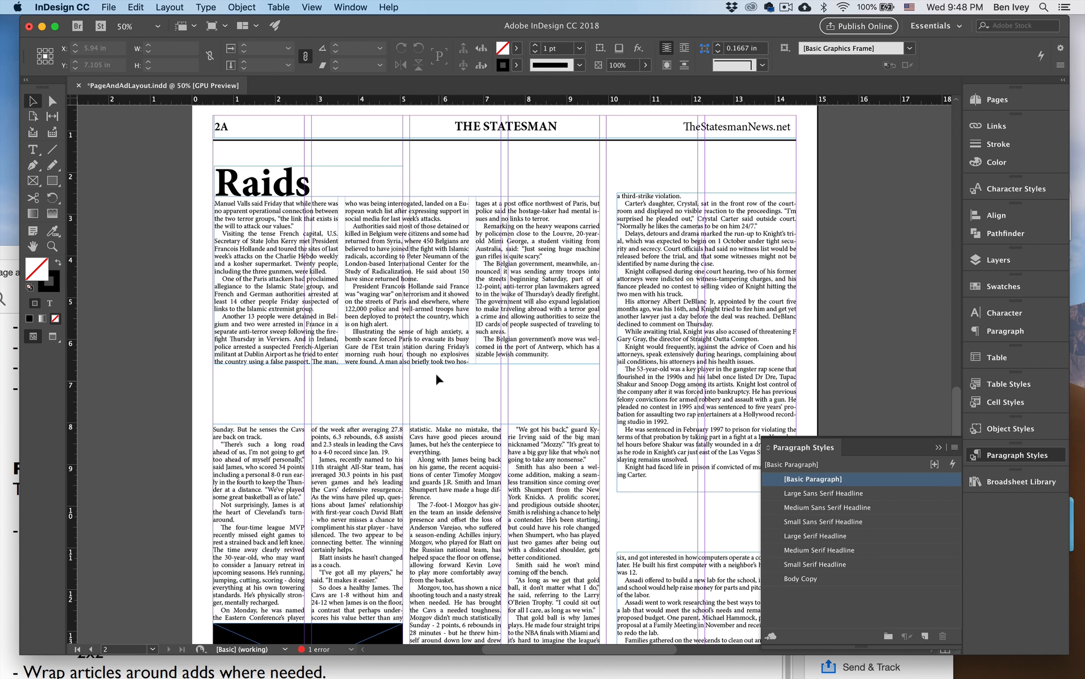
Move the "Raids" headline and the Belgium story frame together up to just below page 2A's header rule, and preview the page.
drag(289, 193, 285, 186)
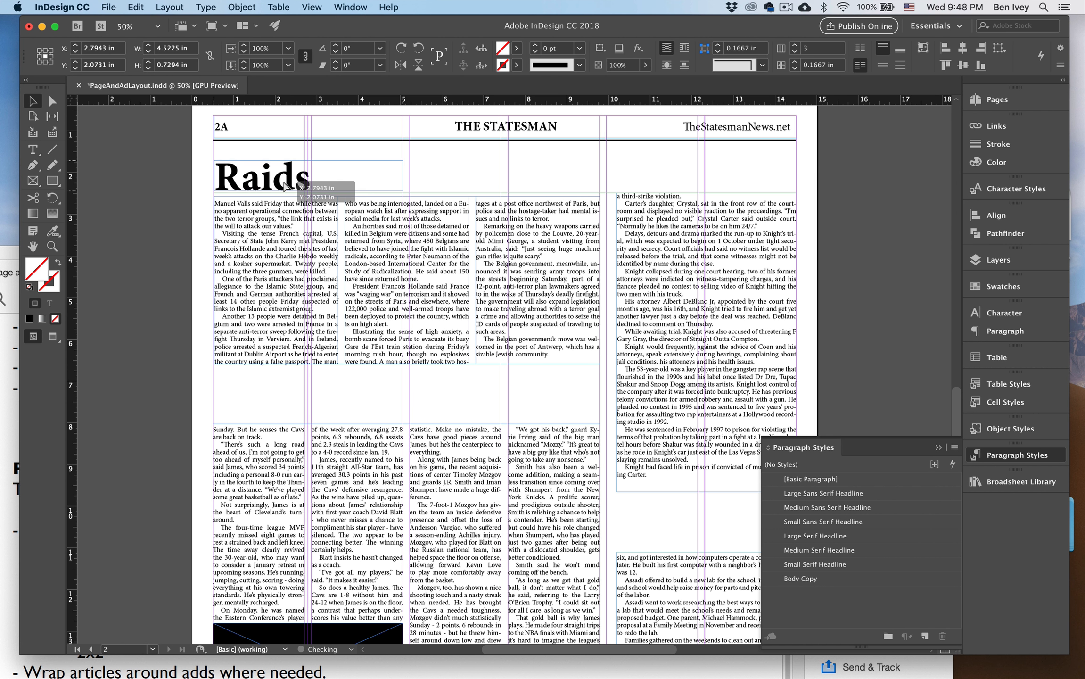
shift+click(308, 240)
drag(308, 241, 299, 226)
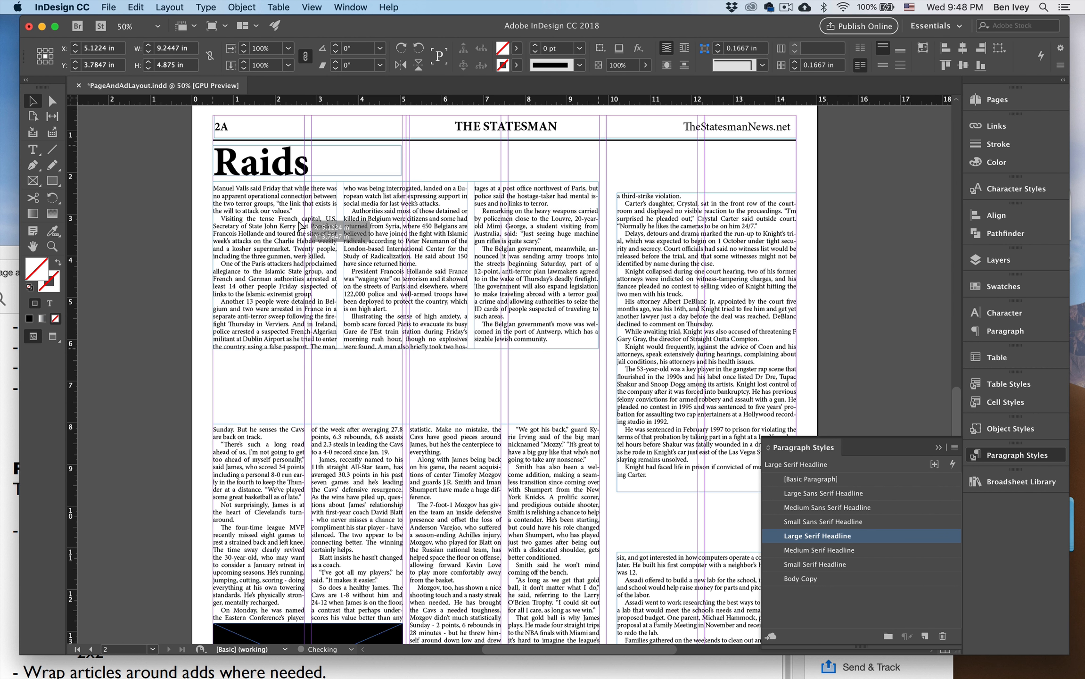
key(w)
click(168, 211)
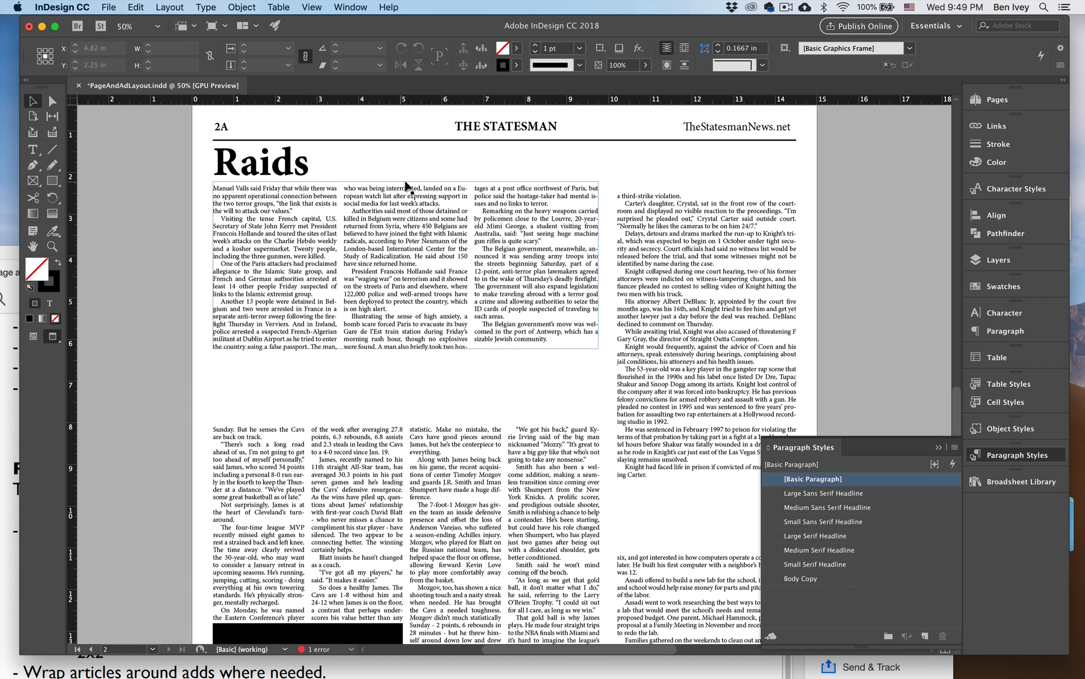
Reduce the "Raids" headline on page 2A to 54 pt and show the layout guides again.
double_click(306, 161)
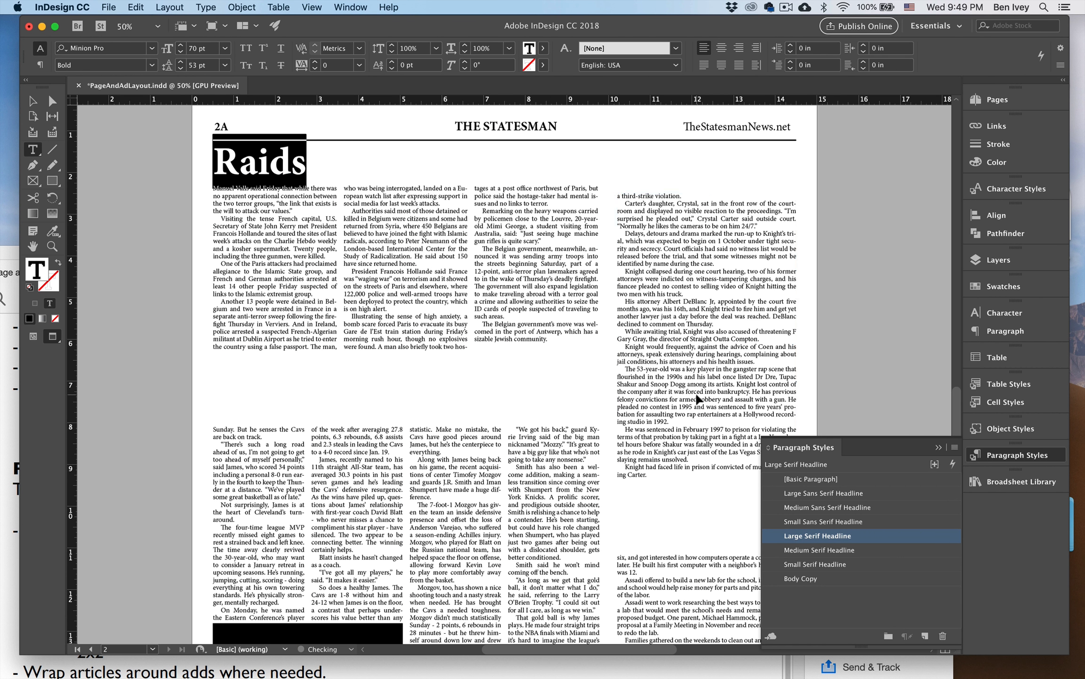
key(super+shift+comma)
key(super+shift+comma)
key(super+shift+comma)
key(super+shift+comma)
key(super+shift+comma)
key(super+shift+comma)
key(super+shift+comma)
key(super+shift+comma)
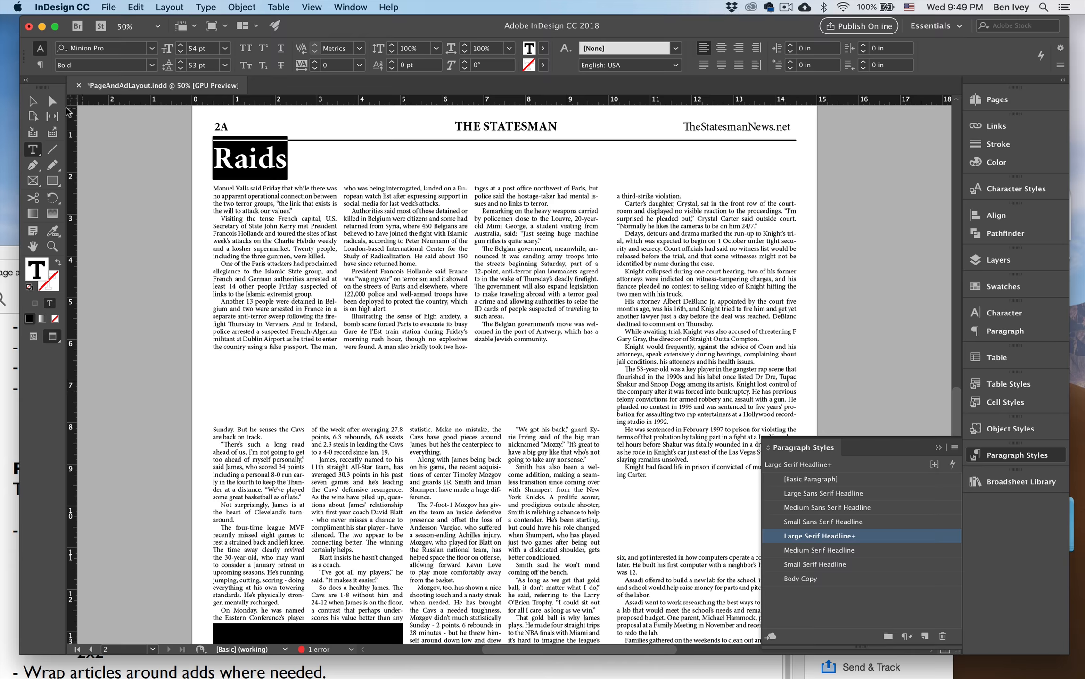
click(32, 101)
key(super+shift+a)
key(w)
Place the saved jump line from the Broadsheet Library beneath page 1's Knight story and widen it to the story's column, about 4.27 in.
drag(436, 206, 322, 390)
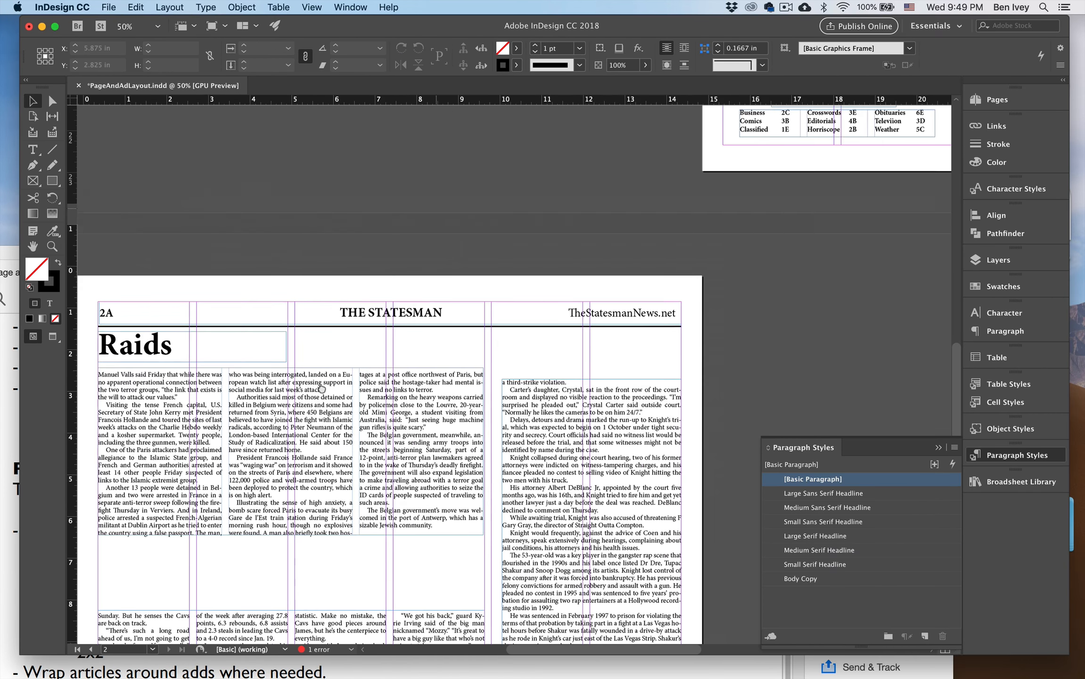
scroll(322, 389, up, 15)
scroll(322, 390, right, 8)
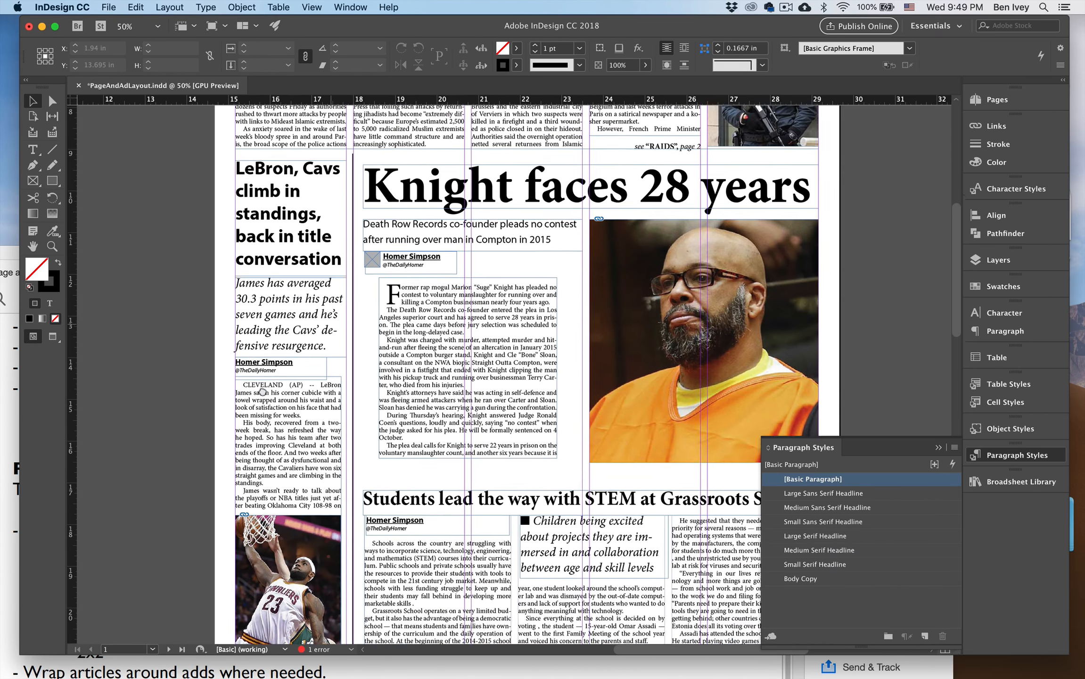
scroll(263, 391, up, 3)
scroll(262, 391, right, 3)
click(596, 207)
key(super+equal)
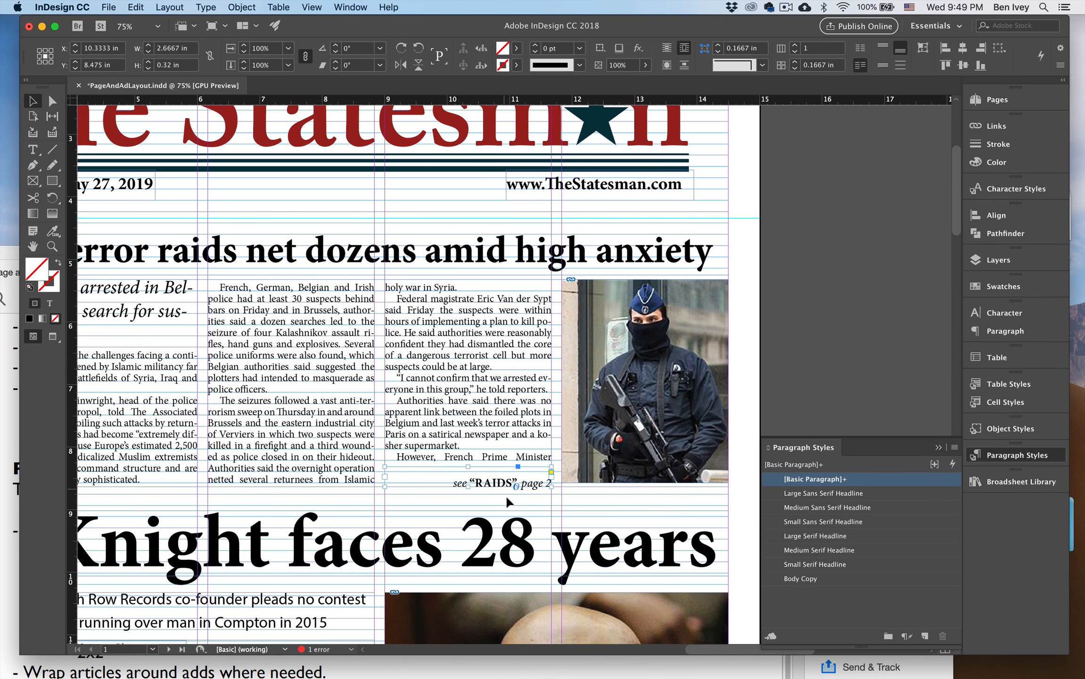
click(506, 496)
scroll(544, 514, down, 9)
scroll(545, 513, left, 4)
scroll(622, 250, down, 2)
scroll(622, 249, left, 1)
click(1007, 482)
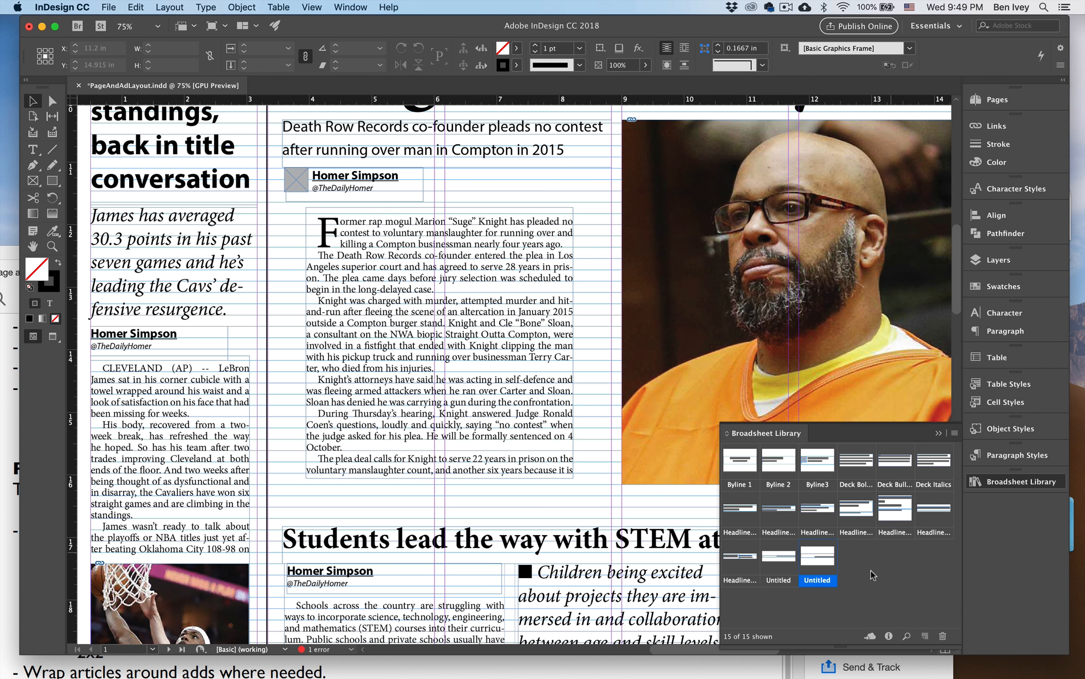
drag(817, 562, 409, 473)
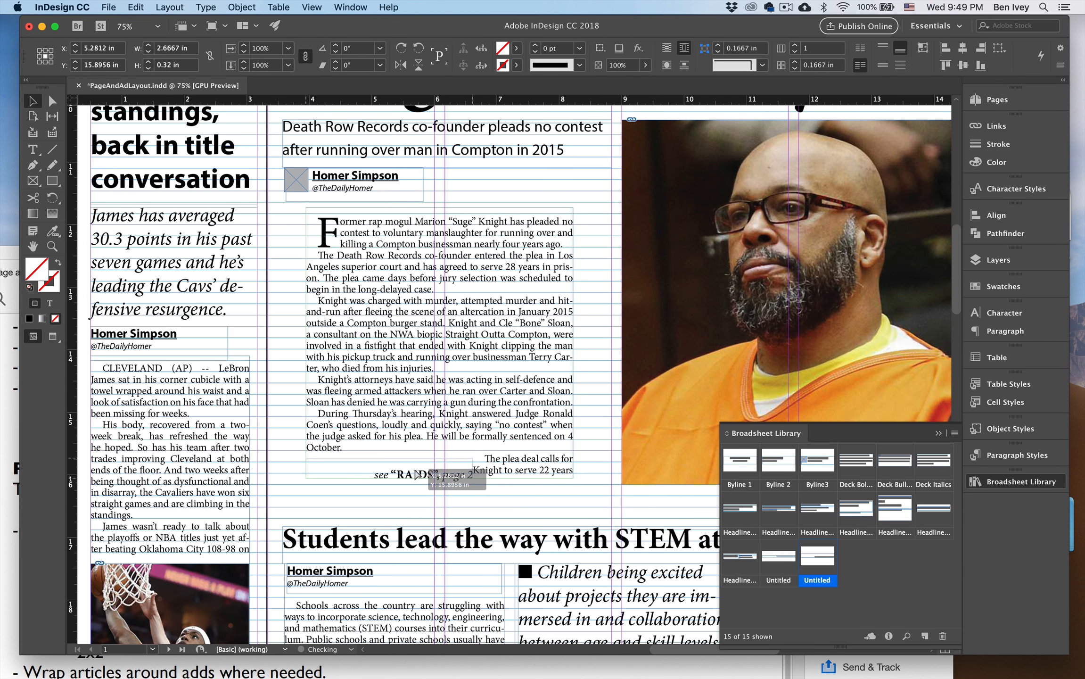
drag(472, 478, 573, 477)
Replace "RAIDS" with "KNIGHT" in the jump line beneath the Knight story.
double_click(521, 479)
double_click(505, 473)
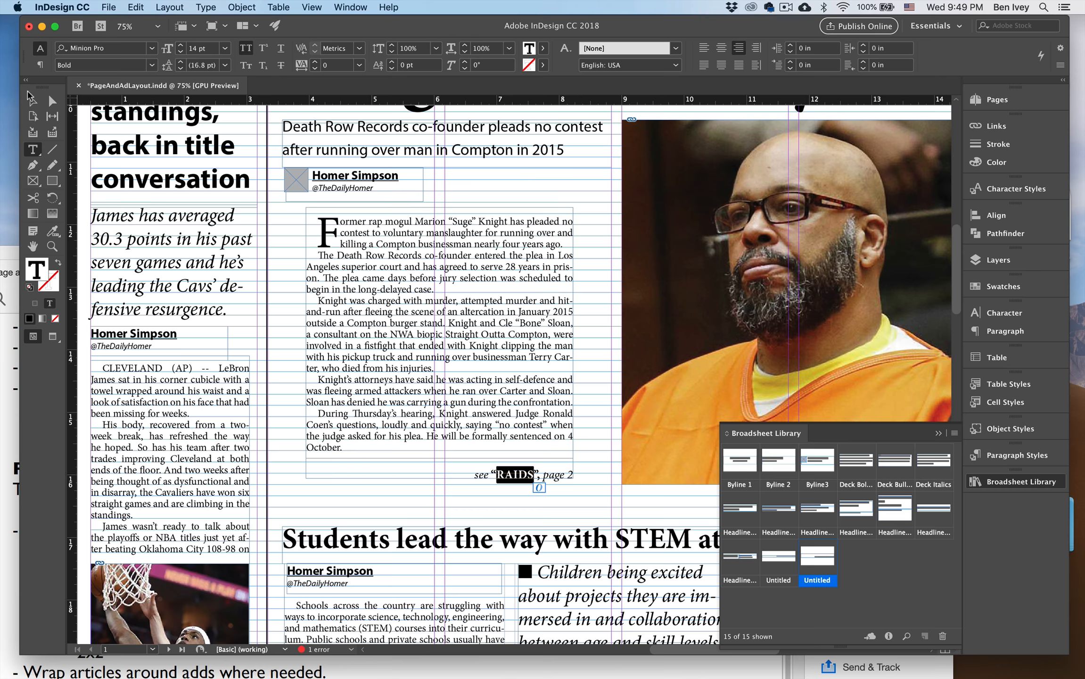
key(Escape)
scroll(434, 452, up, 3)
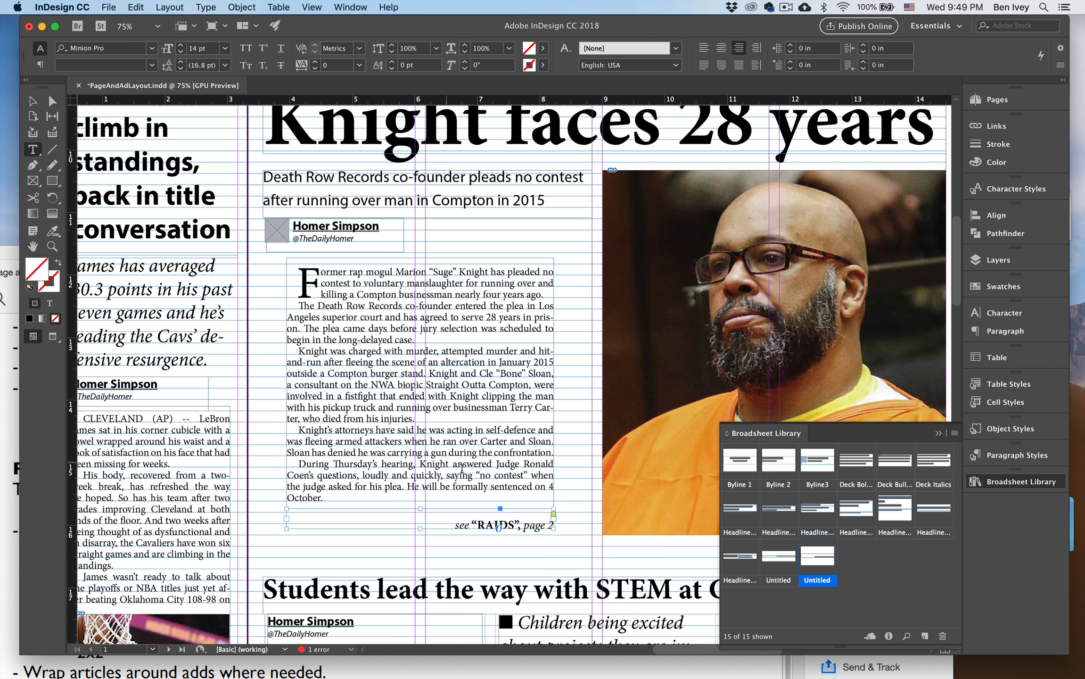
double_click(490, 522)
text(KNIGHT)
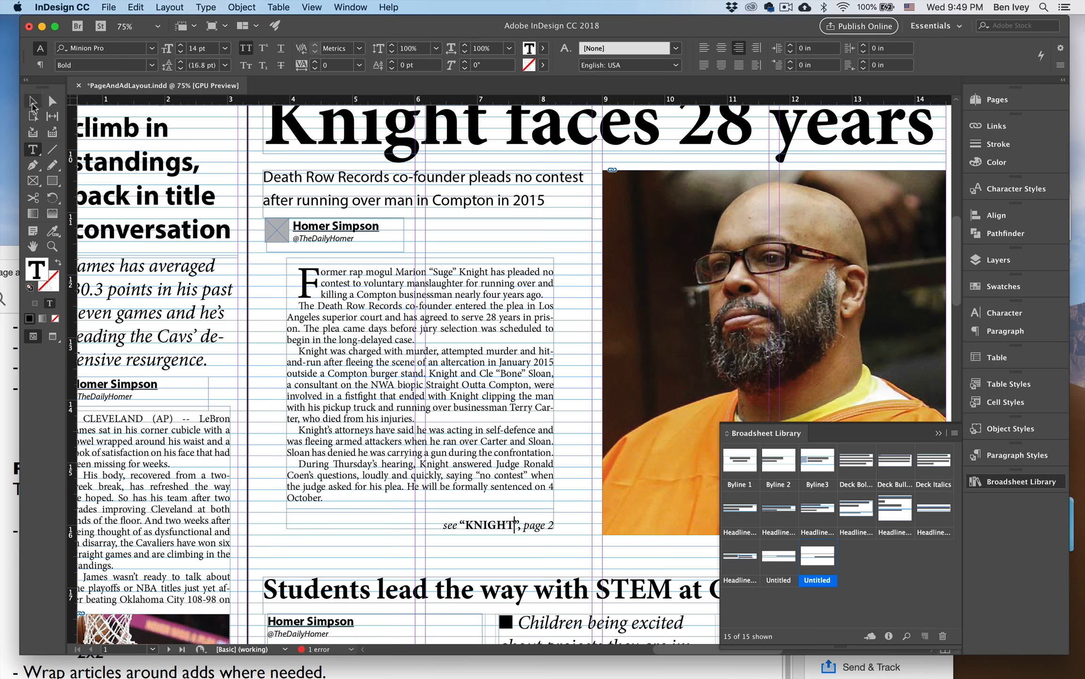
click(32, 101)
Duplicate the "Raids" headline on page 2A and position the copy above the Knight continuation.
scroll(359, 263, down, 15)
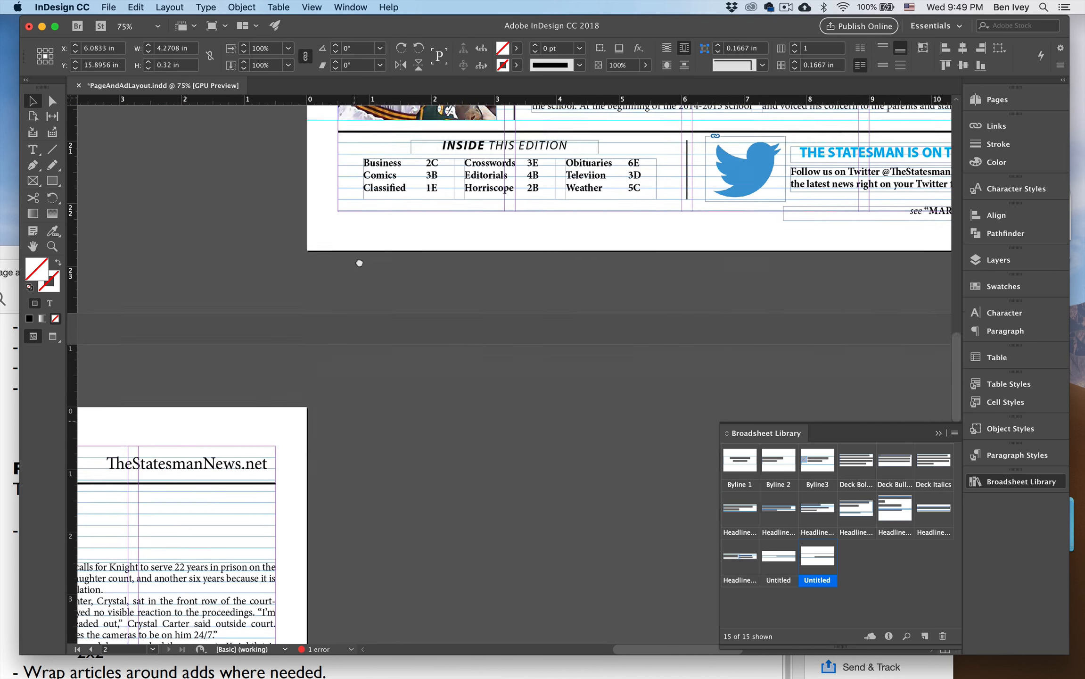
scroll(359, 263, down, 5)
scroll(530, 256, left, 5)
scroll(476, 292, down, 5)
scroll(509, 279, left, 10)
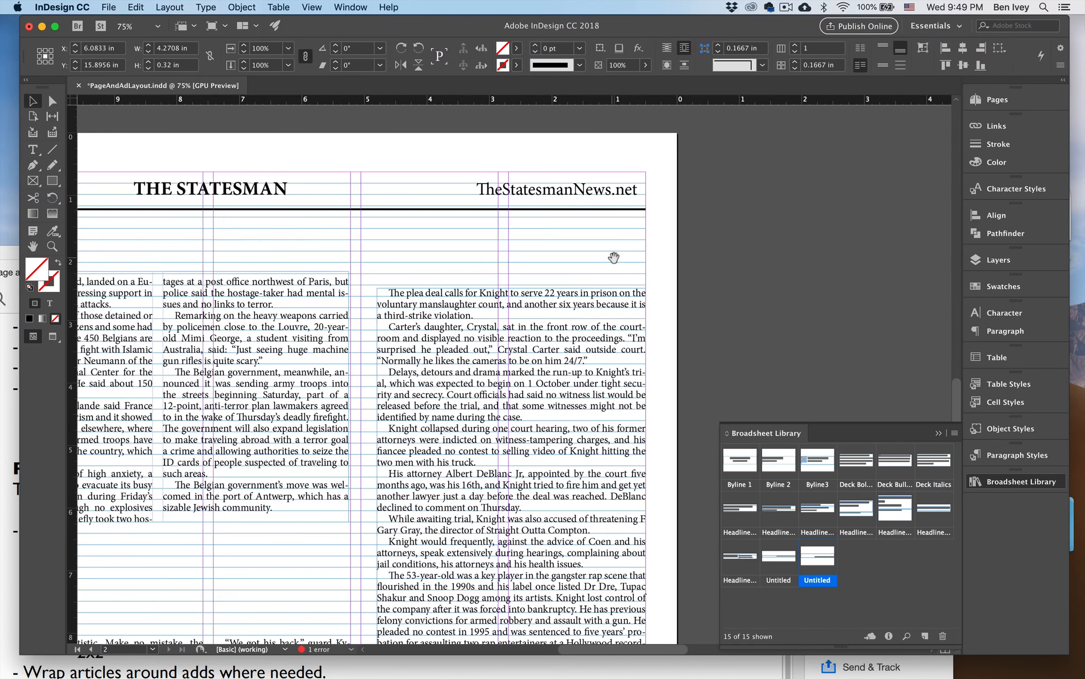
scroll(195, 183, left, 6)
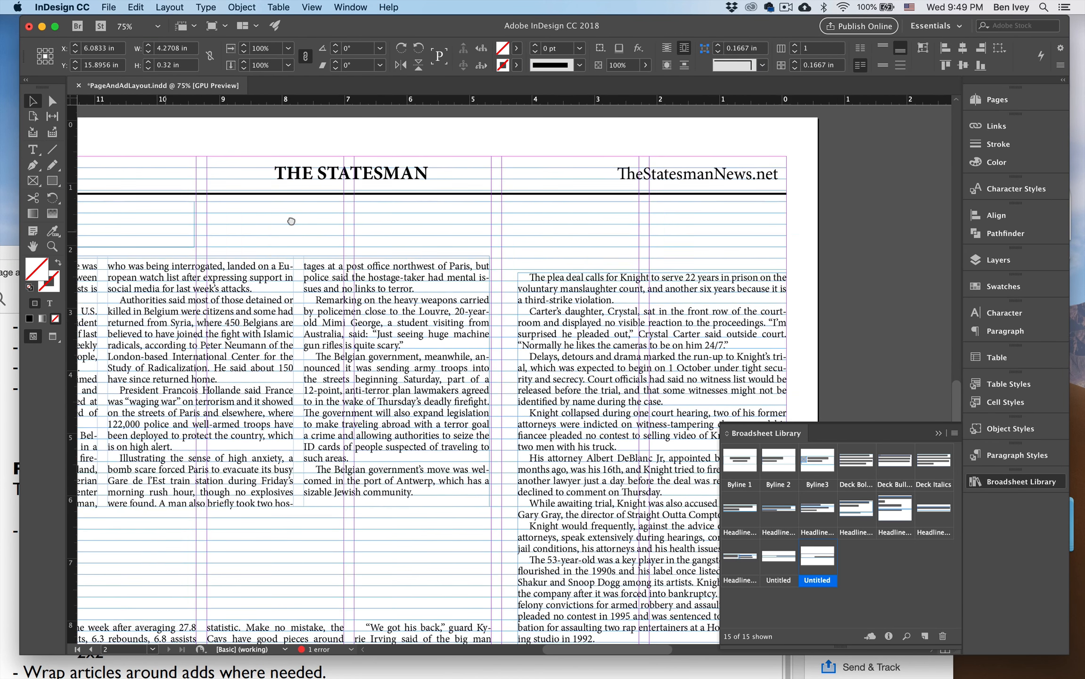
drag(178, 236, 730, 254)
Replace the text of the copied headline above the Knight continuation with "Knight".
triple_click(658, 224)
text(knight)
key(Home)
key(Delete)
text(K)
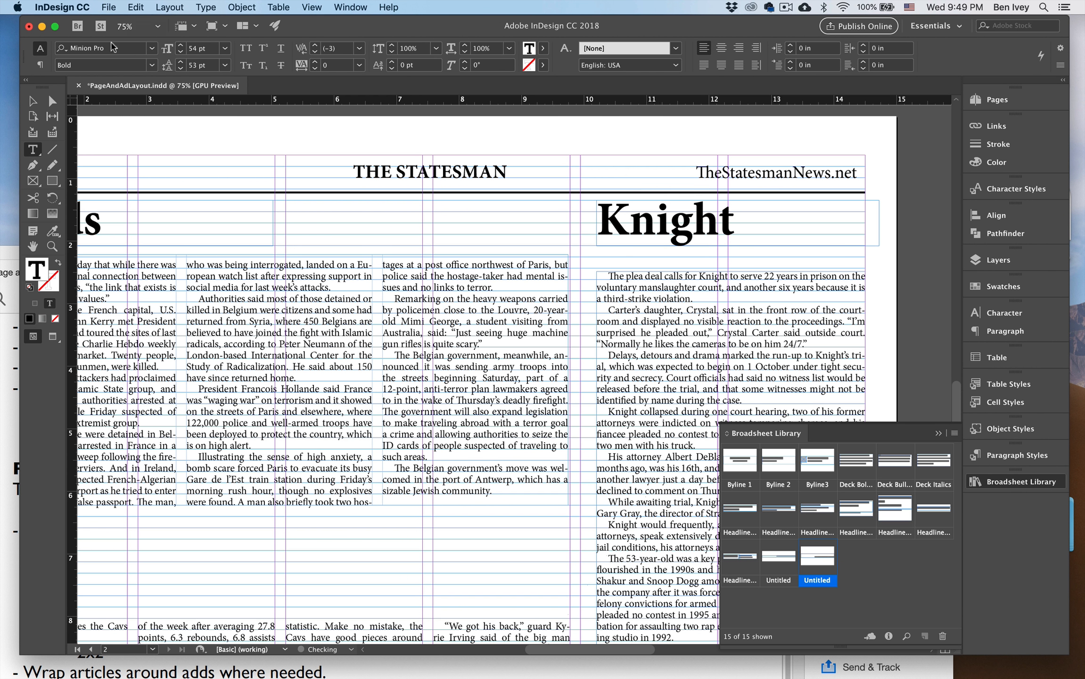
click(34, 101)
click(903, 251)
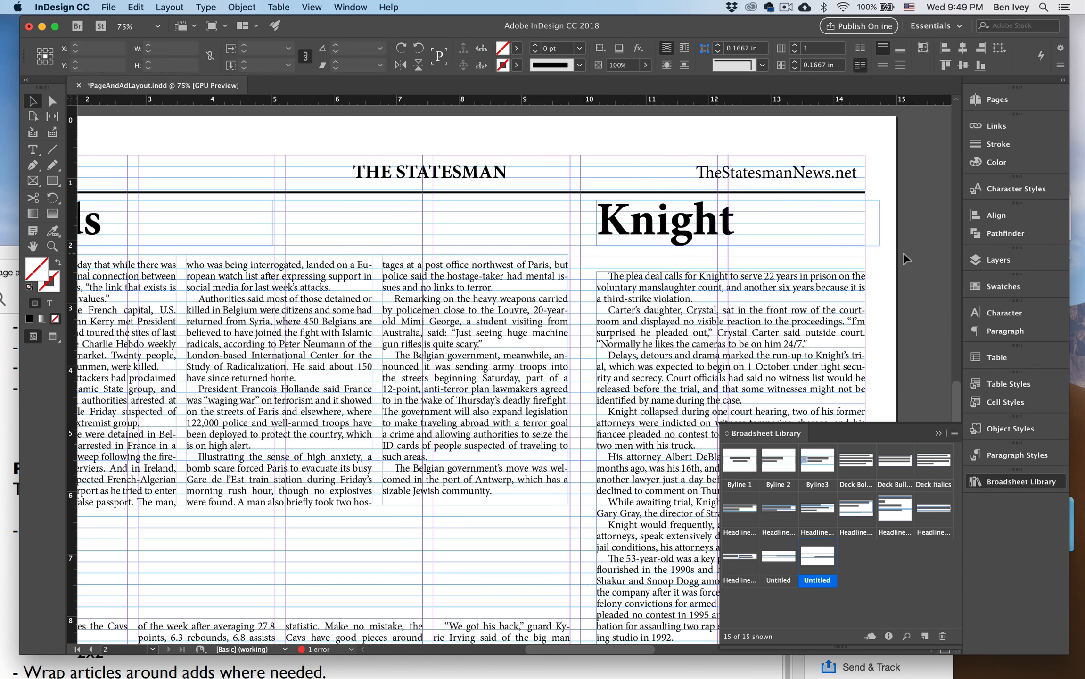
Move the Knight story frame on page 2A up to line up with the Belgium story's first line, and preview the page.
key(super+minus)
drag(874, 255, 769, 207)
key(super+equal)
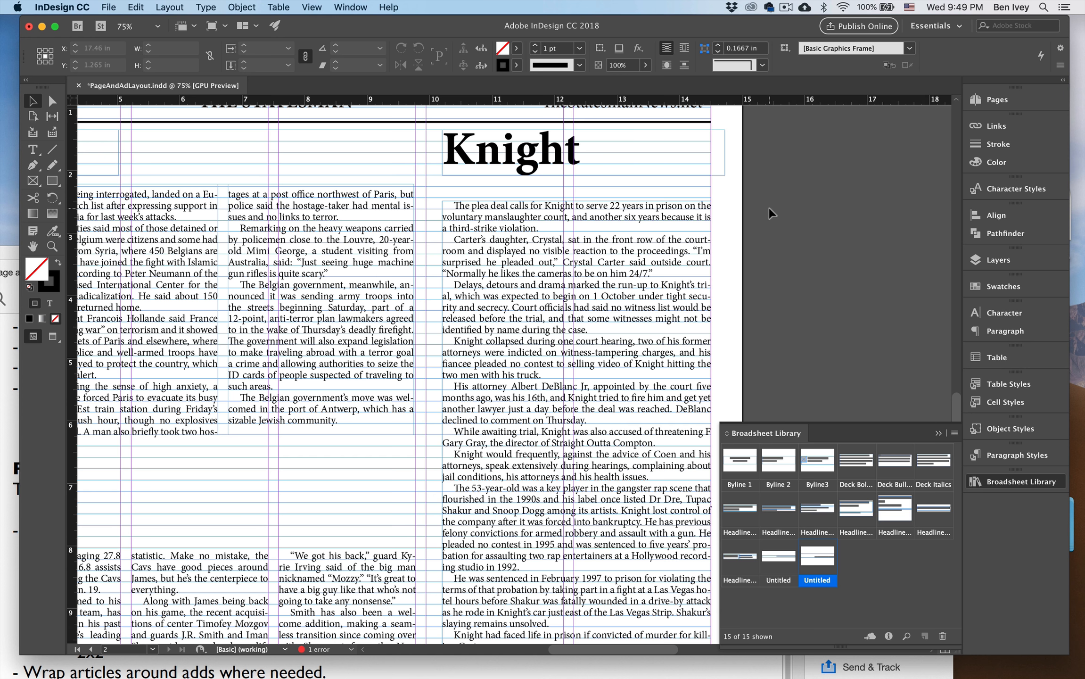
drag(584, 242, 583, 227)
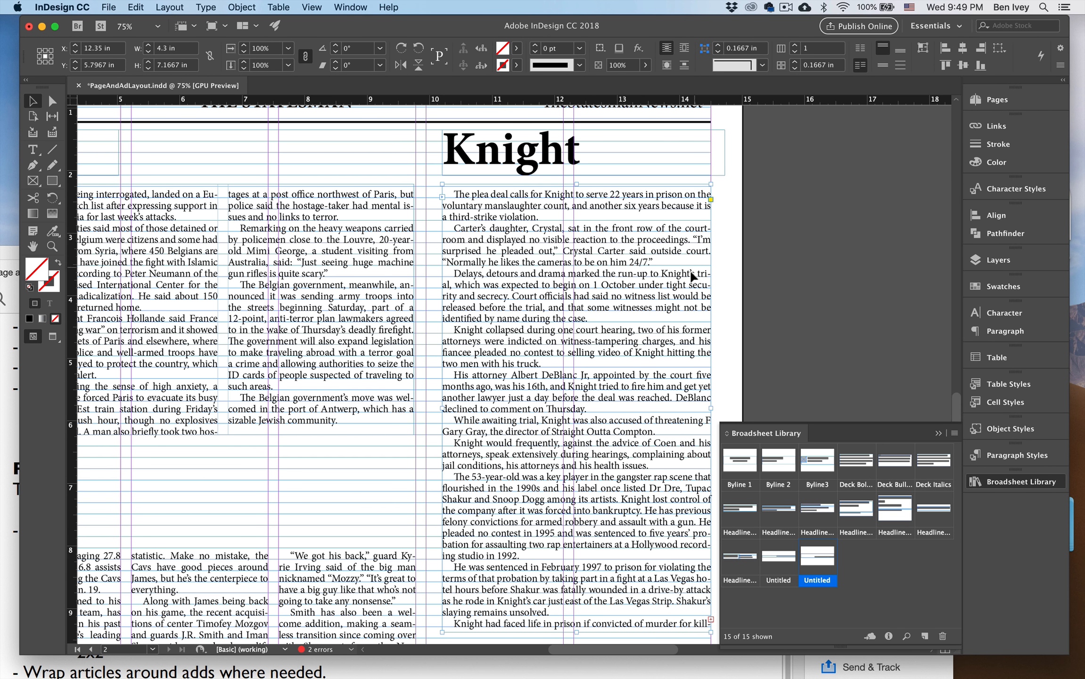
key(super+minus)
click(680, 277)
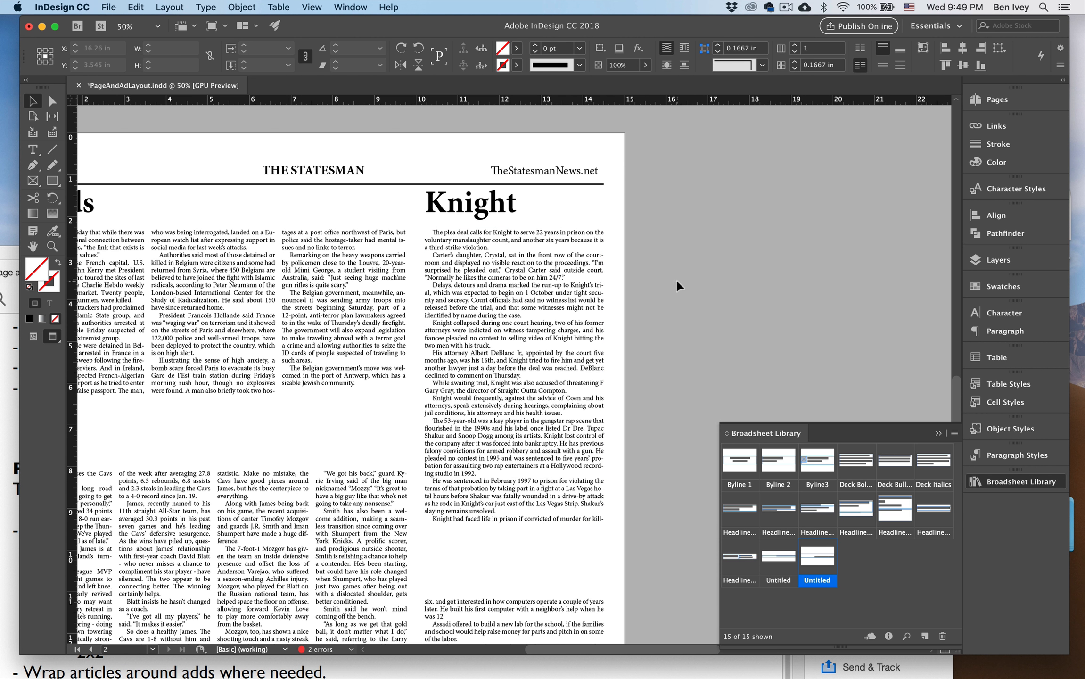
Extend the Knight story frame's lower edge on page 2A by one text line to fit the story's ending.
click(515, 521)
mouse_move(516, 524)
mouse_down()
mouse_move(516, 541)
mouse_move(516, 532)
mouse_up()
click(529, 551)
Copy the "KNIGHT" jump line on page 1 to the end of the LeBron story and fit it to that narrow column.
drag(477, 456, 515, 425)
drag(549, 308, 632, 393)
drag(712, 286, 518, 391)
drag(698, 220, 509, 391)
drag(681, 167, 506, 395)
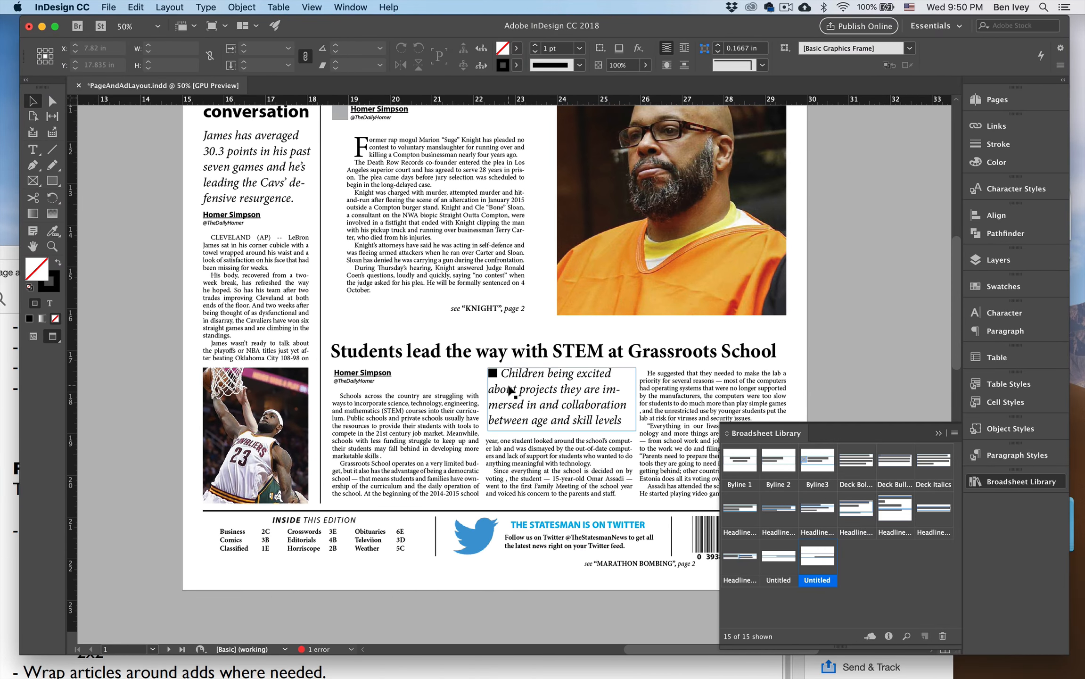
key(super+equal)
drag(483, 295, 299, 416)
click(509, 358)
Change the keyword in the LeBron story's jump line to "LEBRON".
double_click(268, 418)
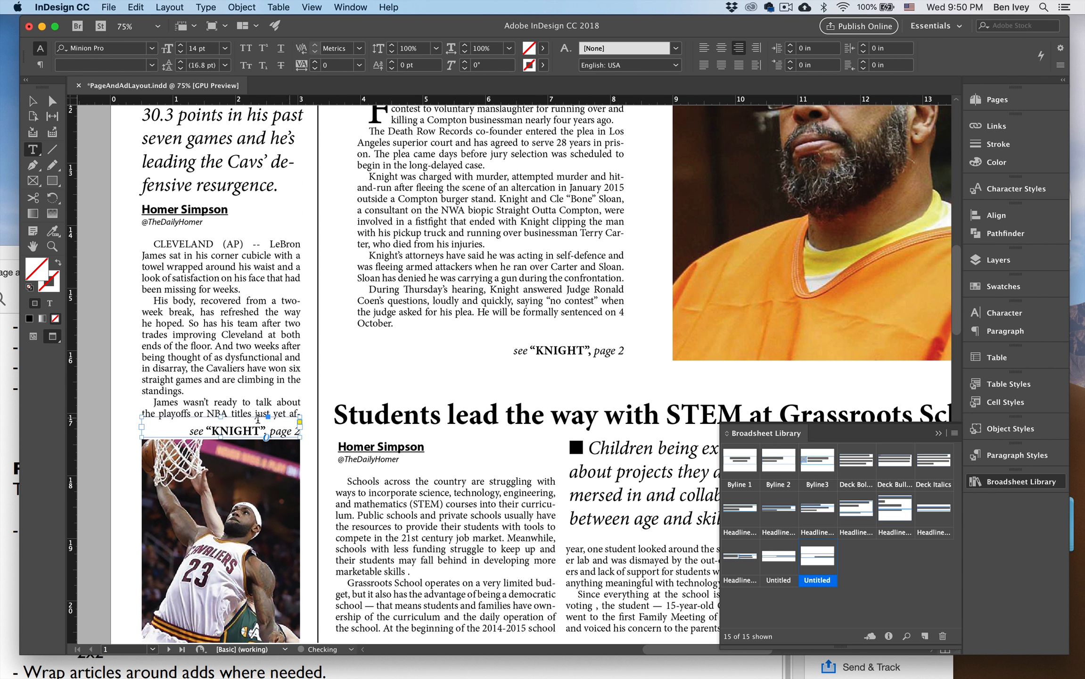
double_click(231, 428)
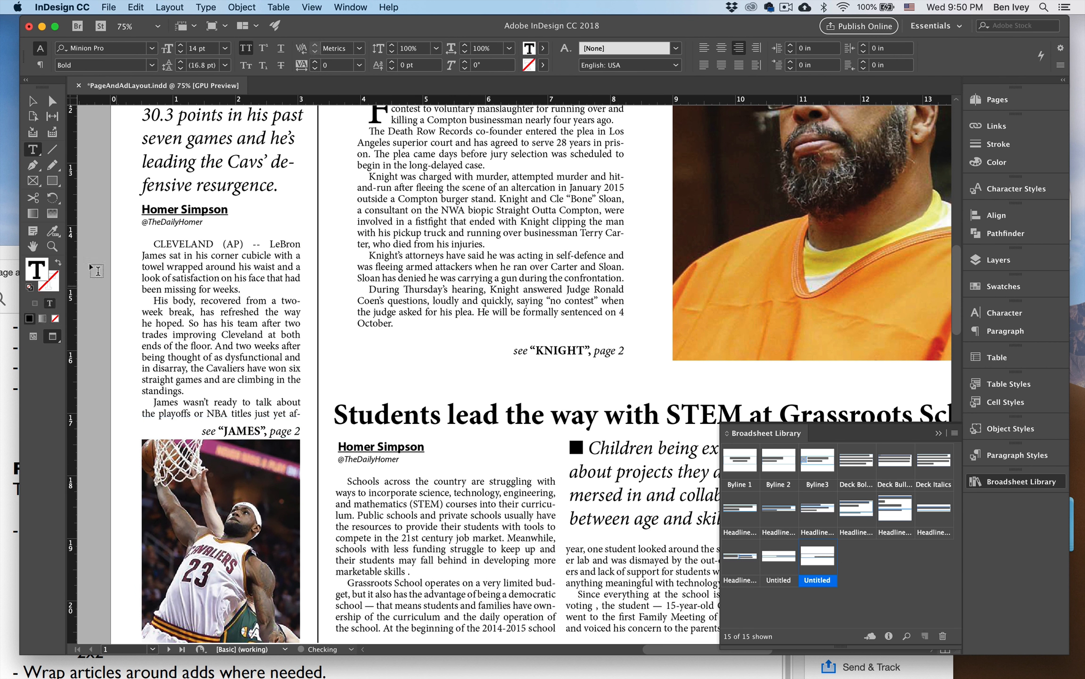
double_click(233, 431)
text(LEBRON)
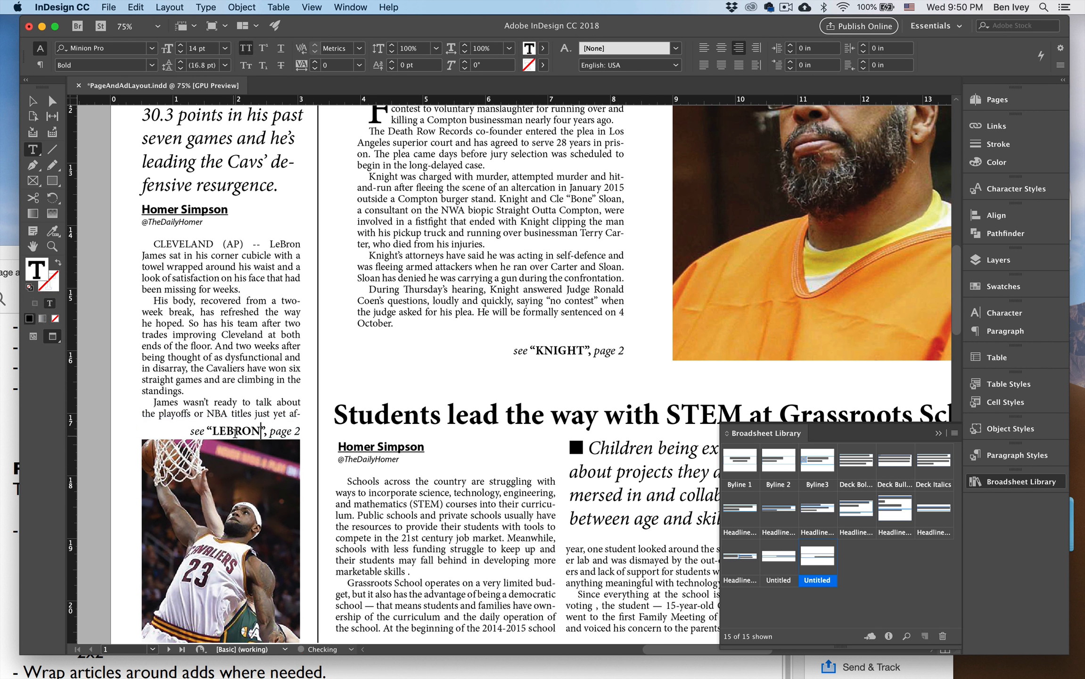
click(30, 103)
click(111, 354)
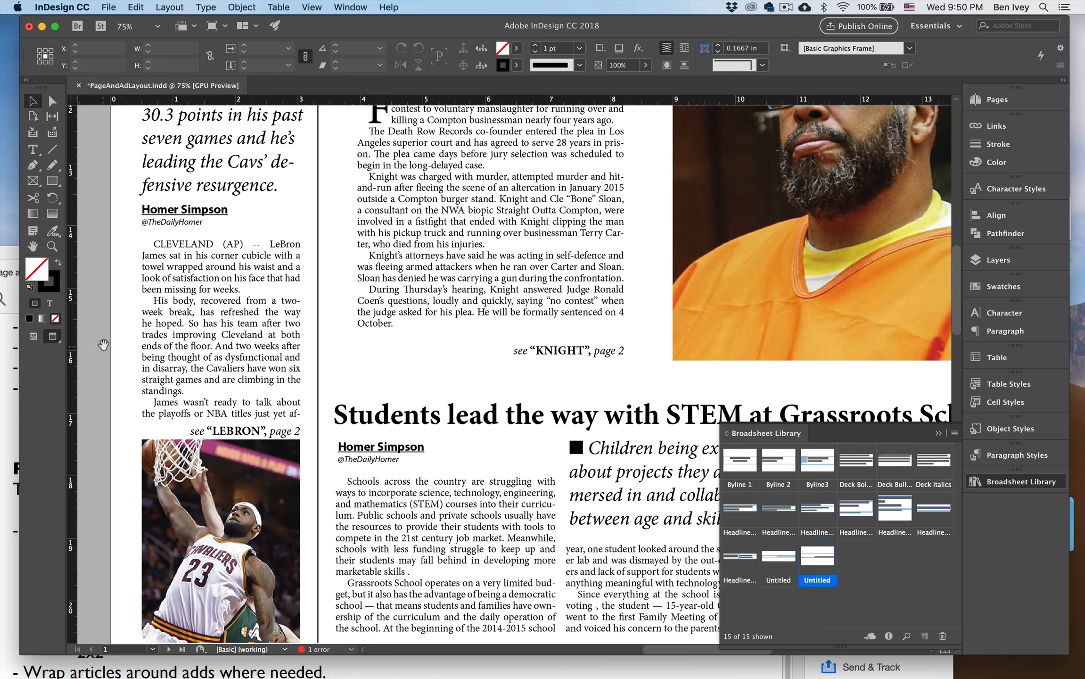
Copy page 2A's "Raids" headline and place the copy directly above the LeBron continuation, aligned with its first column.
drag(120, 334, 198, 283)
scroll(334, 235, down, 10)
scroll(335, 235, left, 8)
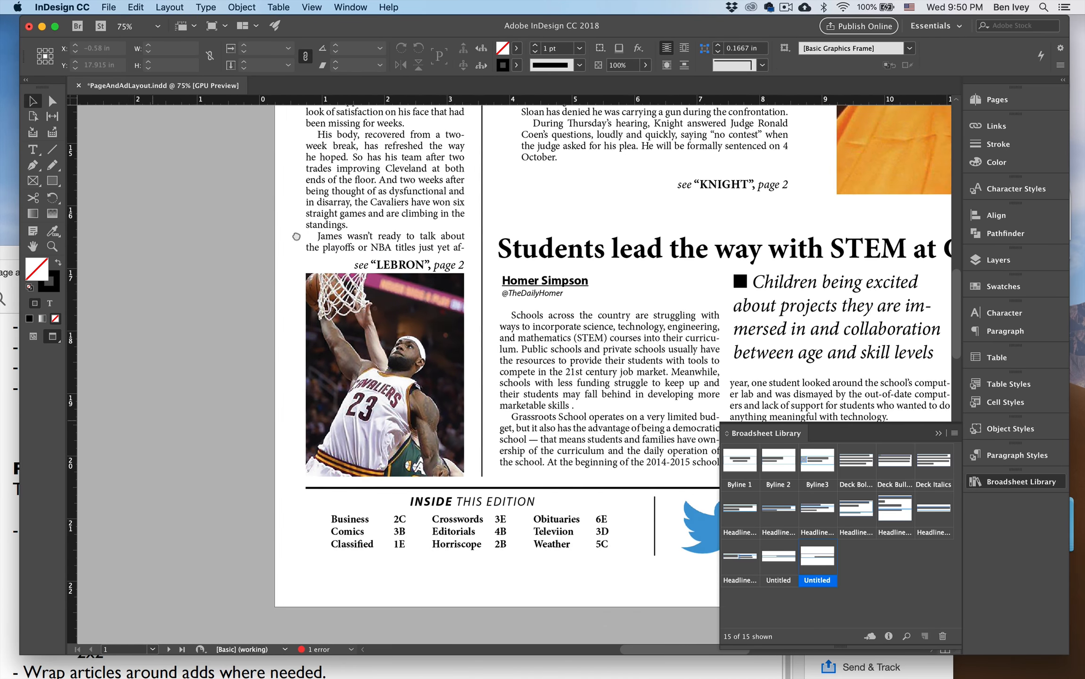
scroll(242, 399, down, 10)
scroll(242, 400, left, 15)
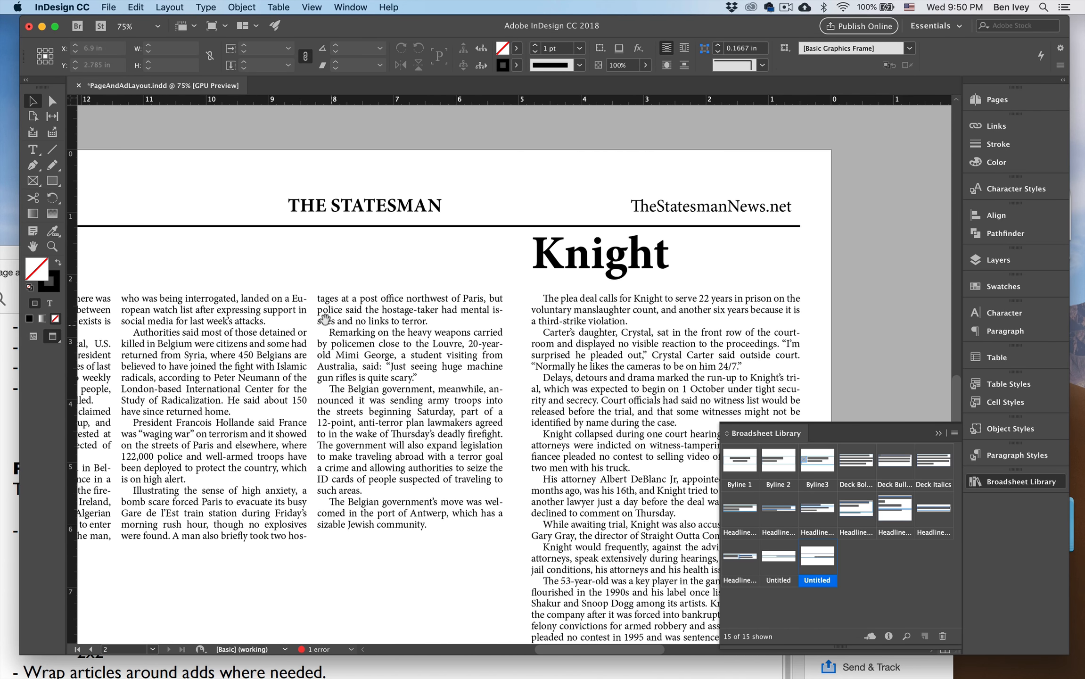
click(299, 136)
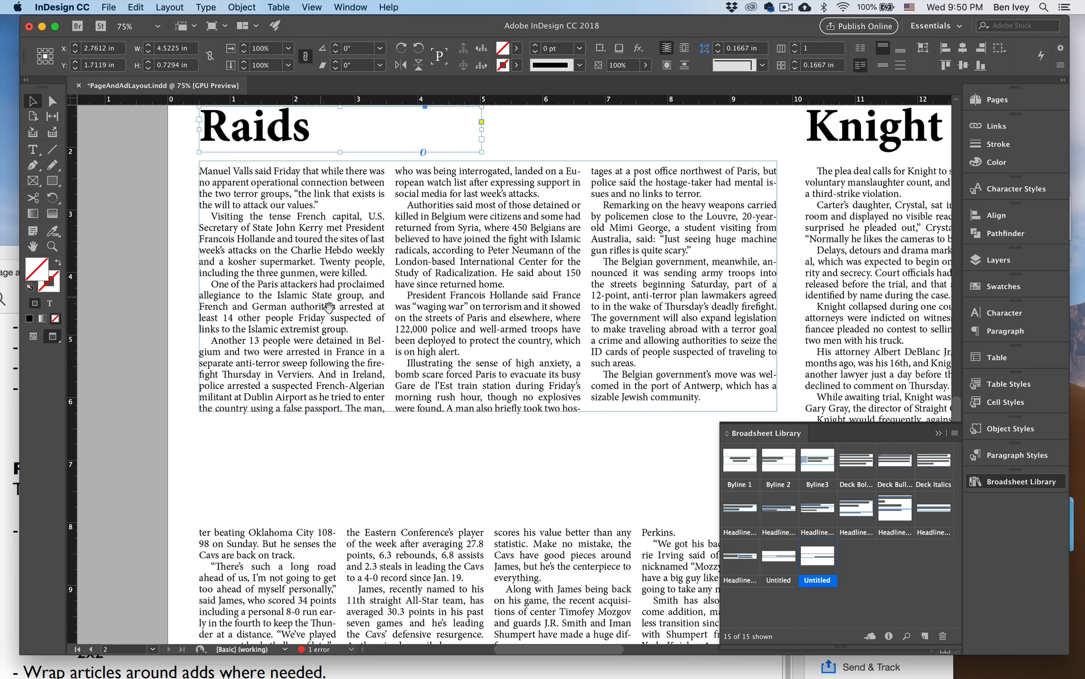
scroll(325, 301, down, 5)
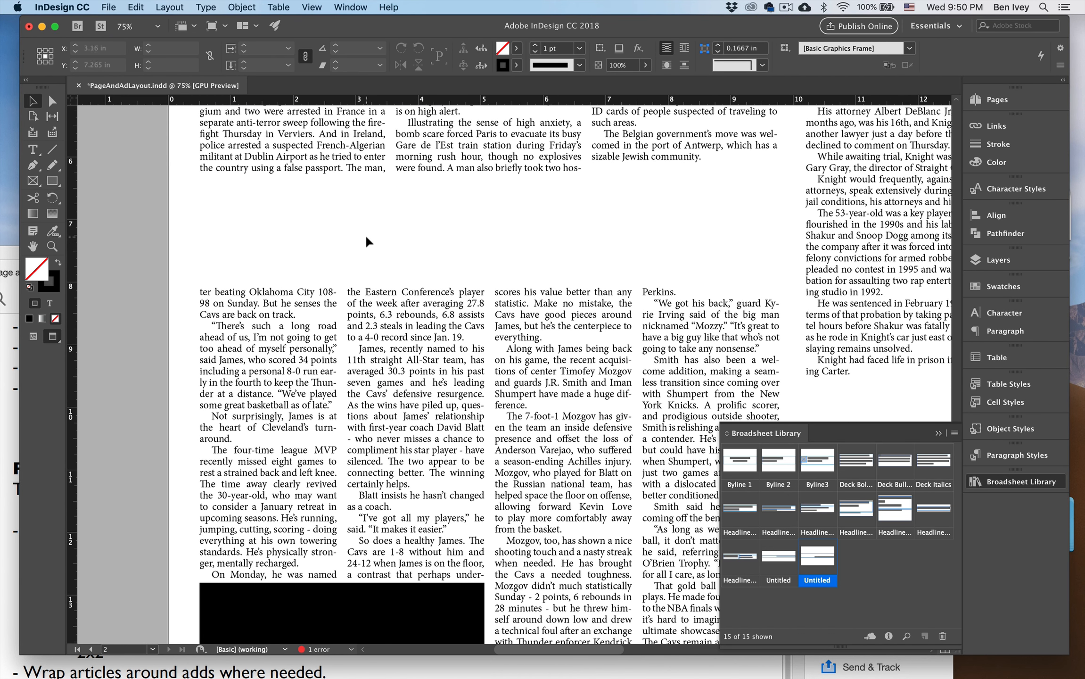
key(super+v)
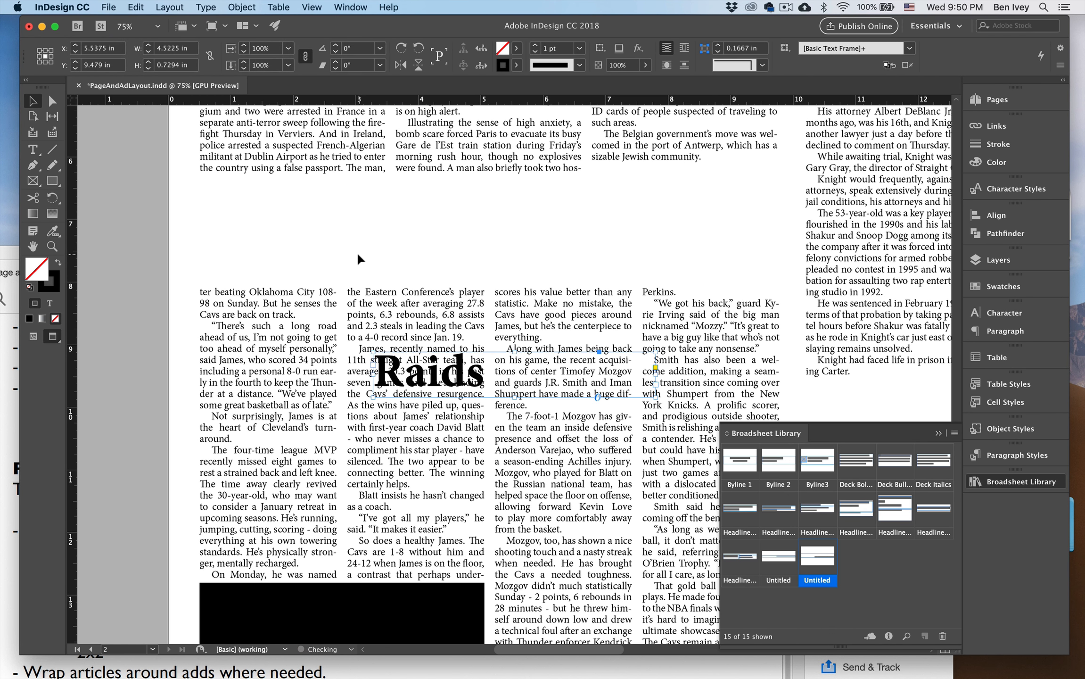
drag(402, 376, 235, 268)
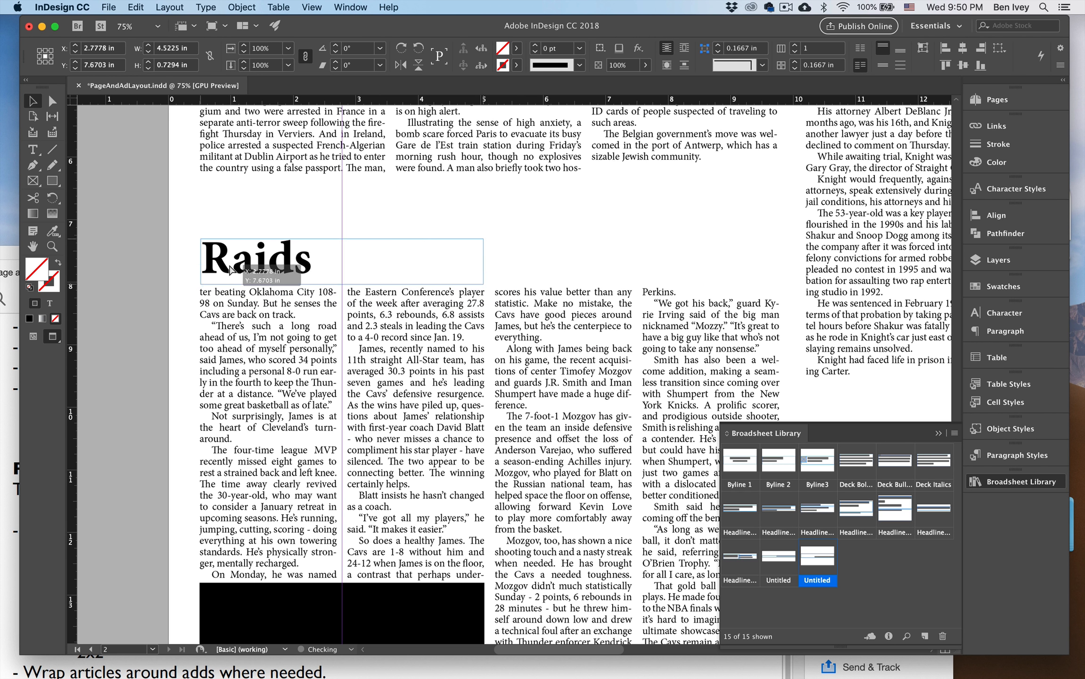
Replace the text of the copied headline above the LeBron continuation with "Lebron".
double_click(235, 271)
double_click(234, 271)
text(Lebron)
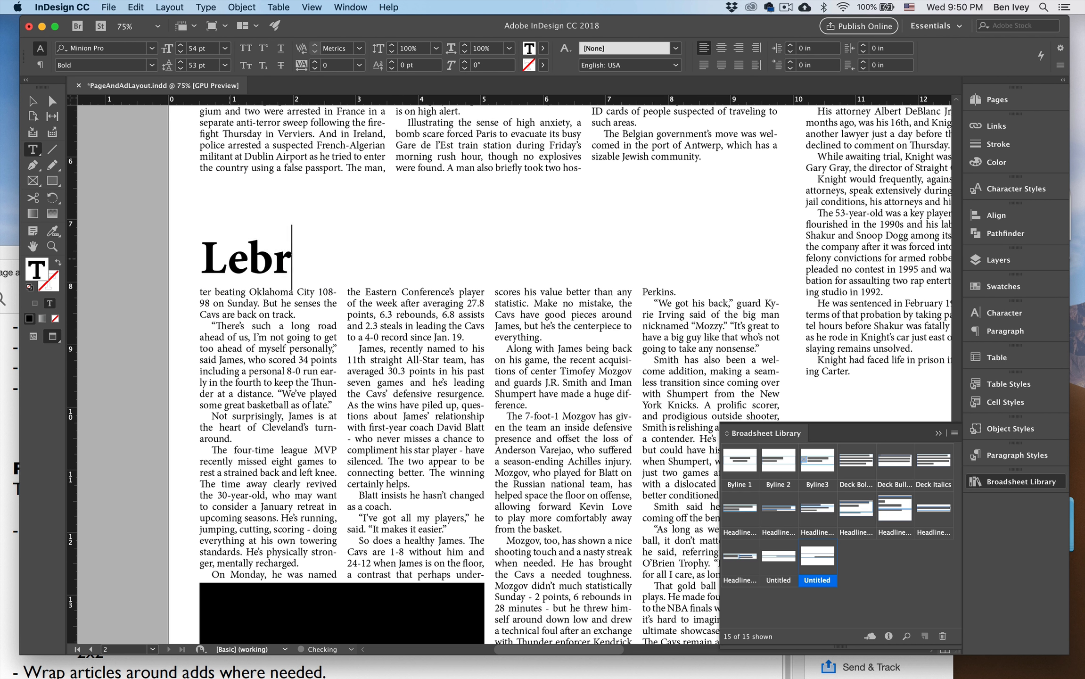
click(32, 101)
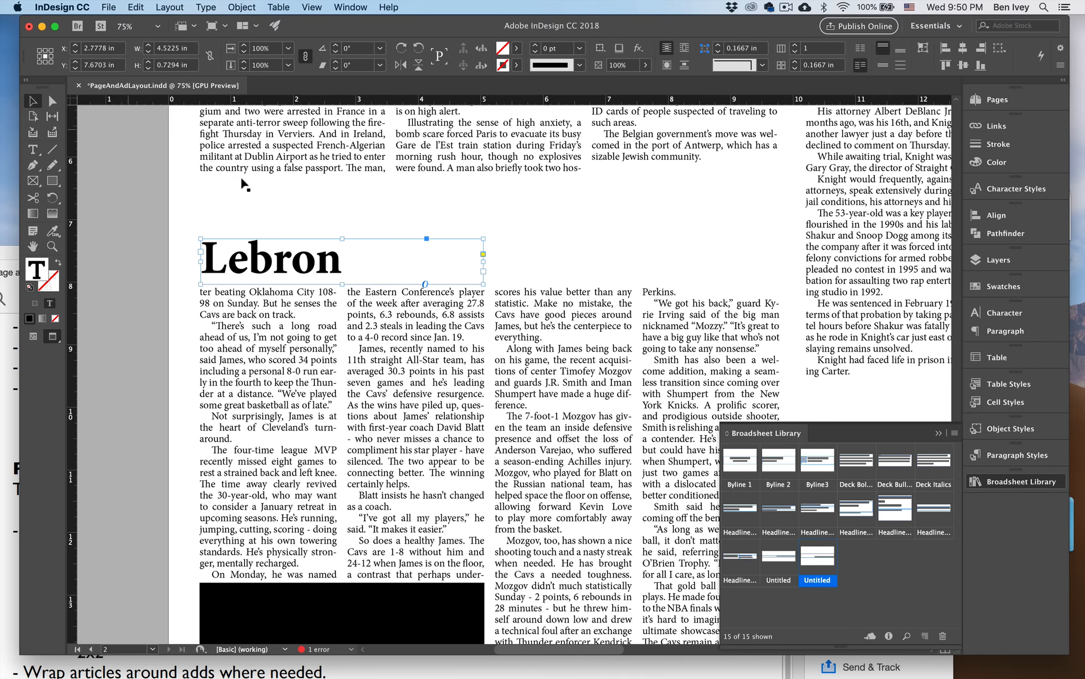
click(387, 216)
key(super+minus)
scroll(388, 223, down, 3)
scroll(389, 224, right, 4)
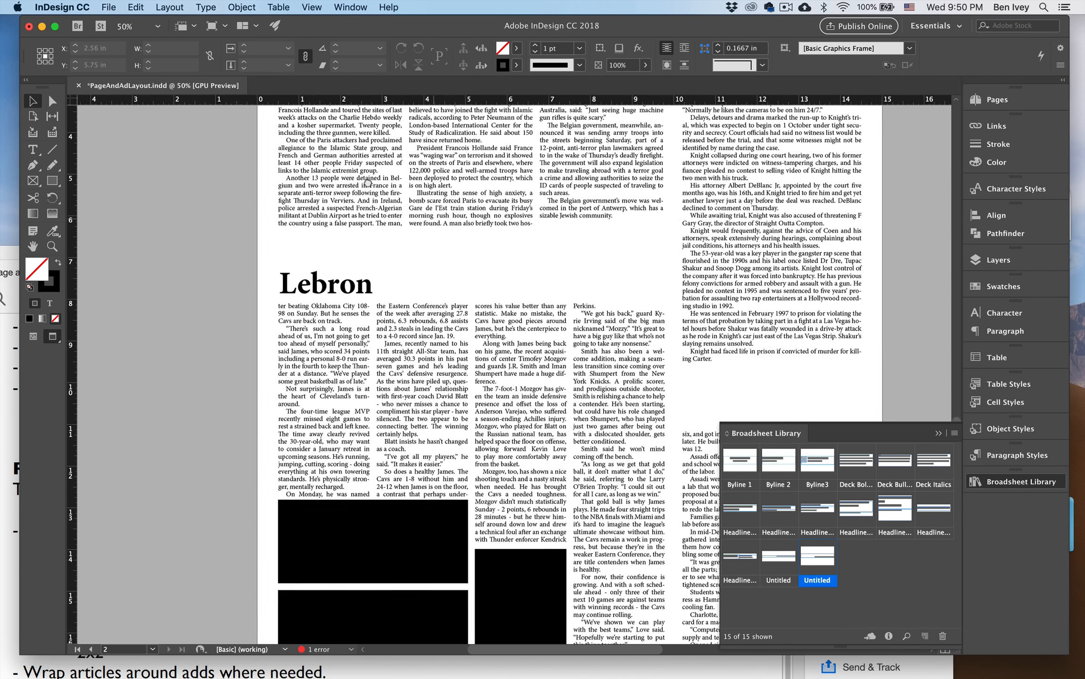
Lower the top edge of the LeBron continuation's text frame slightly and nudge the "Lebron" headline down toward it.
click(397, 261)
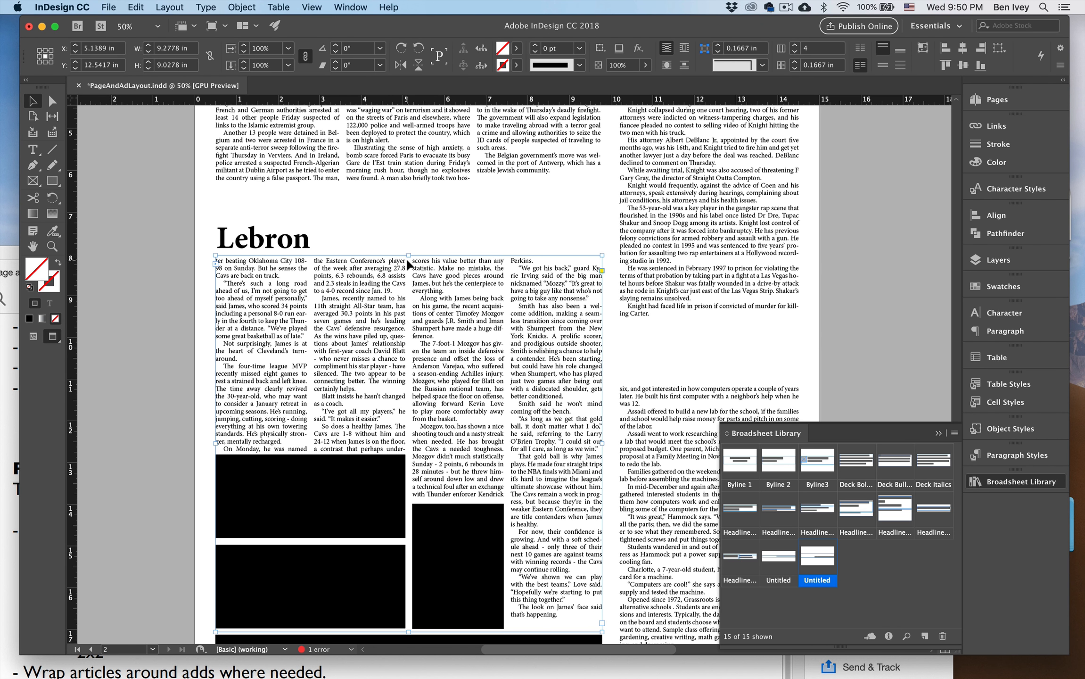
mouse_move(409, 255)
mouse_down()
mouse_move(407, 227)
mouse_move(407, 263)
mouse_up()
click(337, 250)
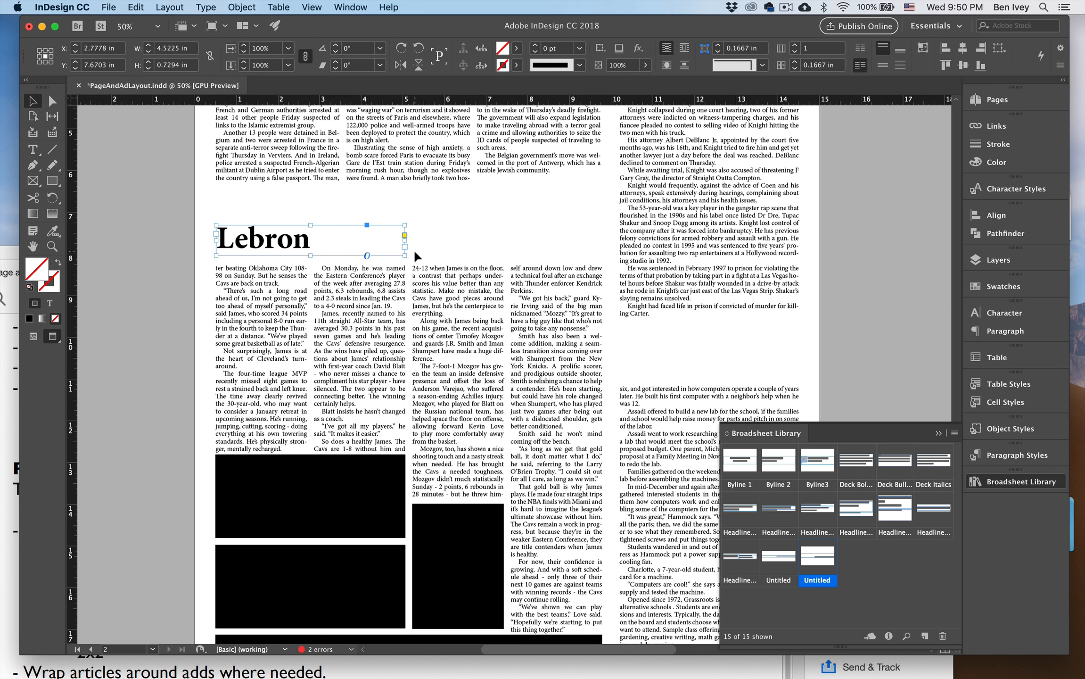
key(Down)
key(Down)
key(Down)
key(Down)
key(Down)
click(436, 245)
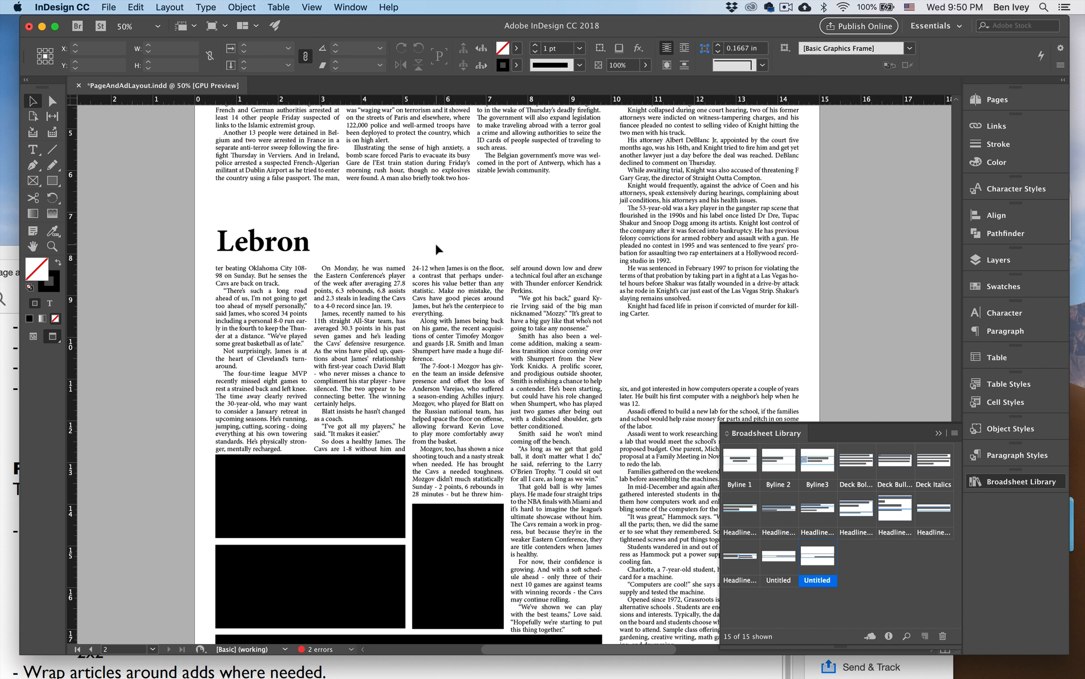
Copy the "KNIGHT" jump line on page 1 to the end of the Grassroots School story and narrow it to about 3.47 in.
scroll(435, 242, right, 10)
scroll(435, 242, up, 8)
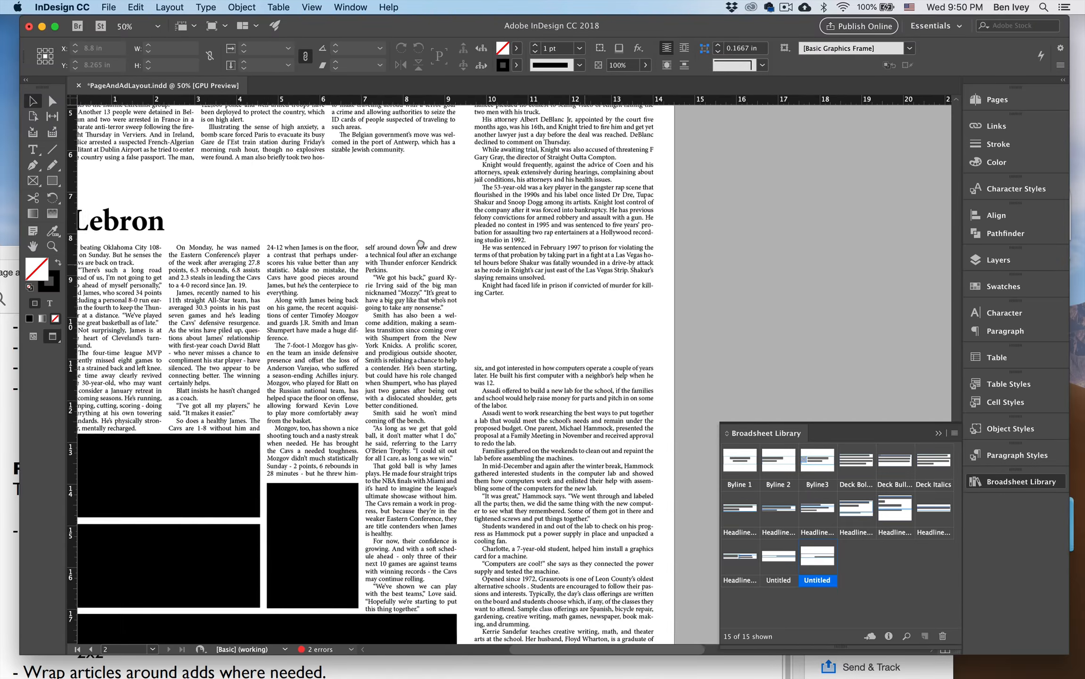
scroll(441, 329, right, 10)
scroll(441, 329, up, 6)
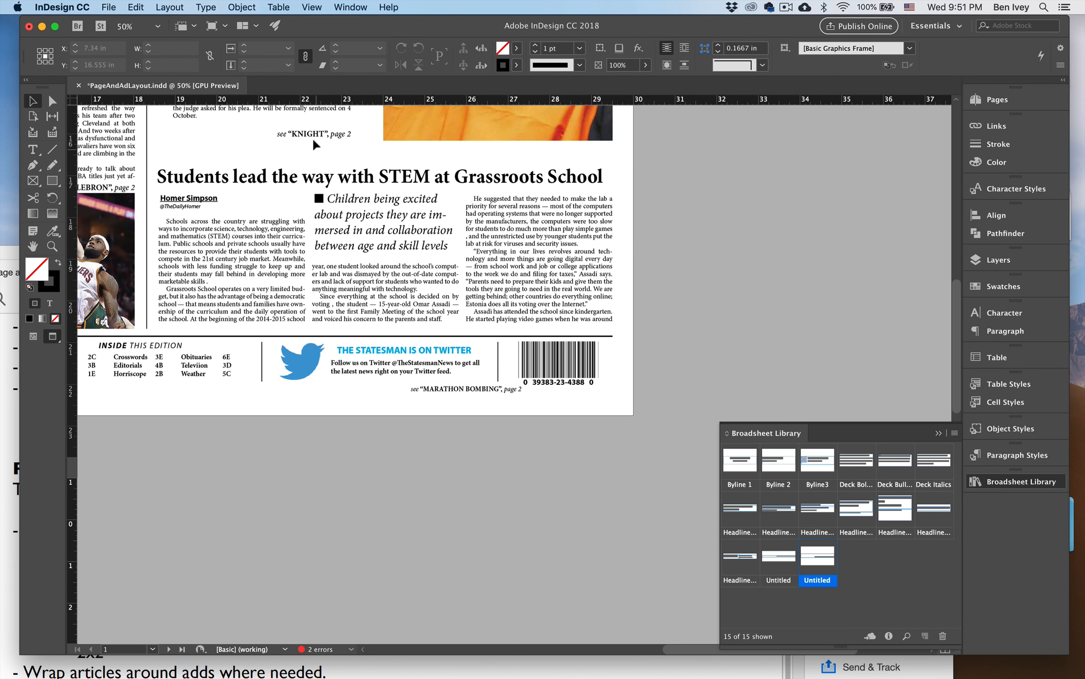
drag(312, 135, 571, 324)
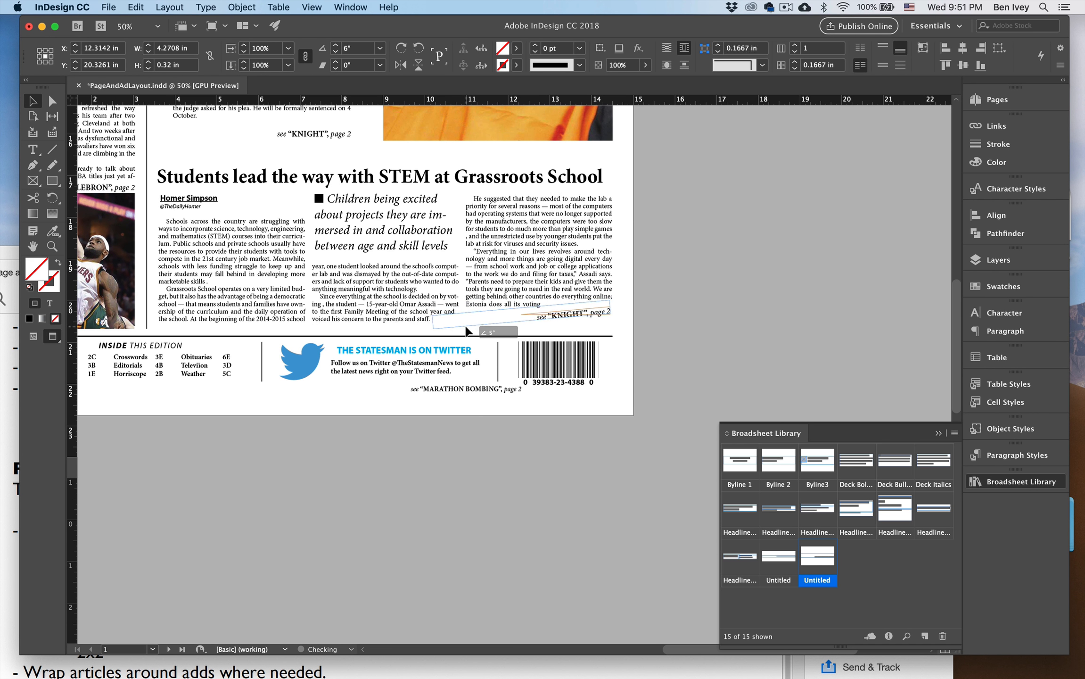
drag(431, 323, 466, 323)
Change the keyword in the Grassroots School story's jump line to "STEM".
double_click(558, 316)
double_click(557, 316)
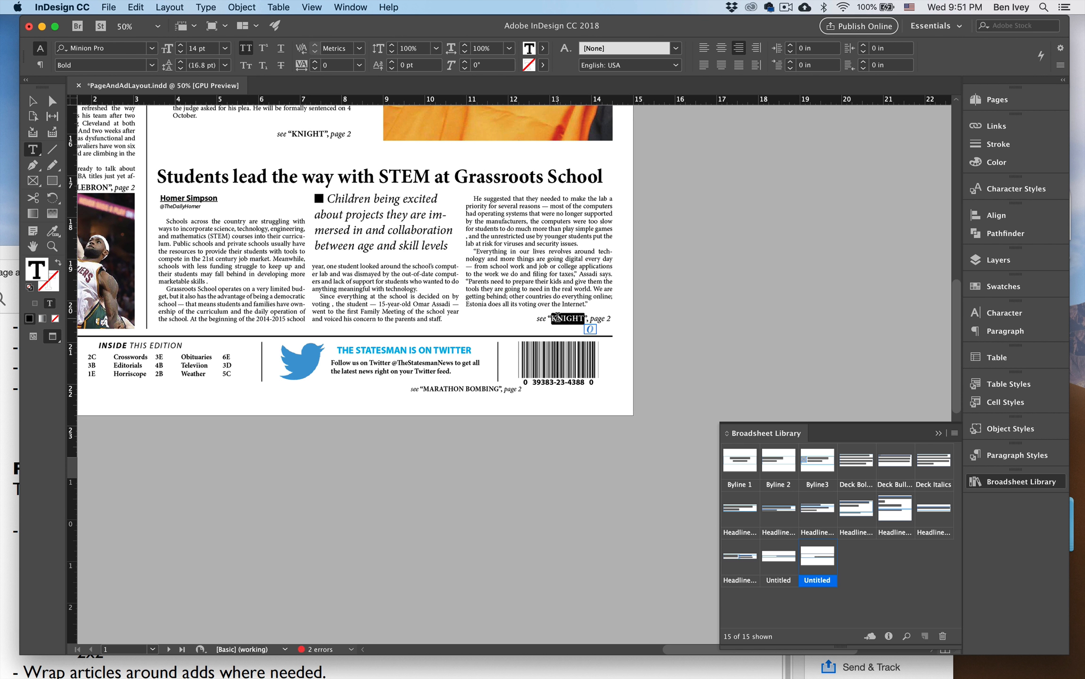
text(STEM)
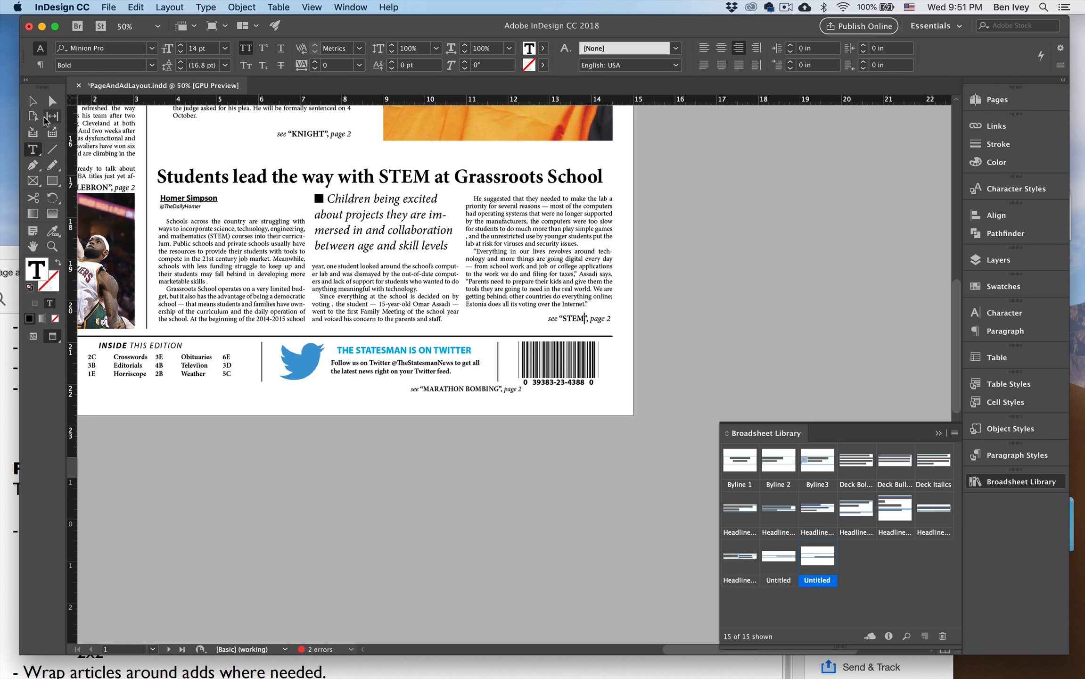
click(33, 101)
Paste a copy of the "Raids" headline on page 2A and place it directly above the Grassroots School continuation.
key(super+equal)
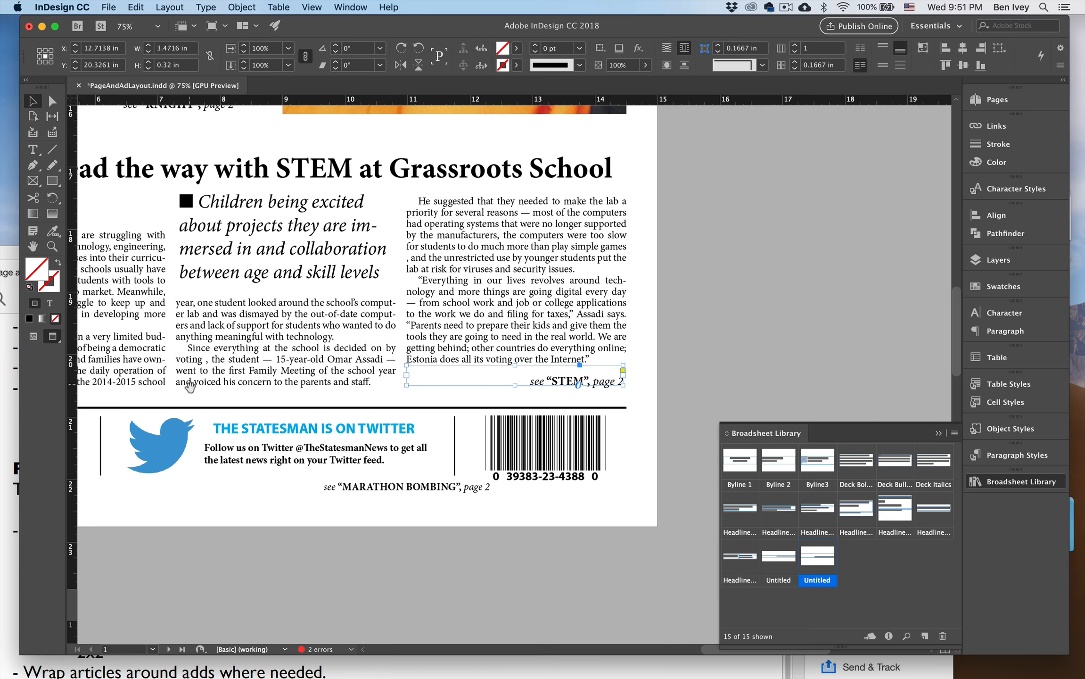
drag(189, 387, 395, 189)
drag(338, 606, 634, 92)
drag(432, 387, 663, 232)
drag(444, 344, 594, 228)
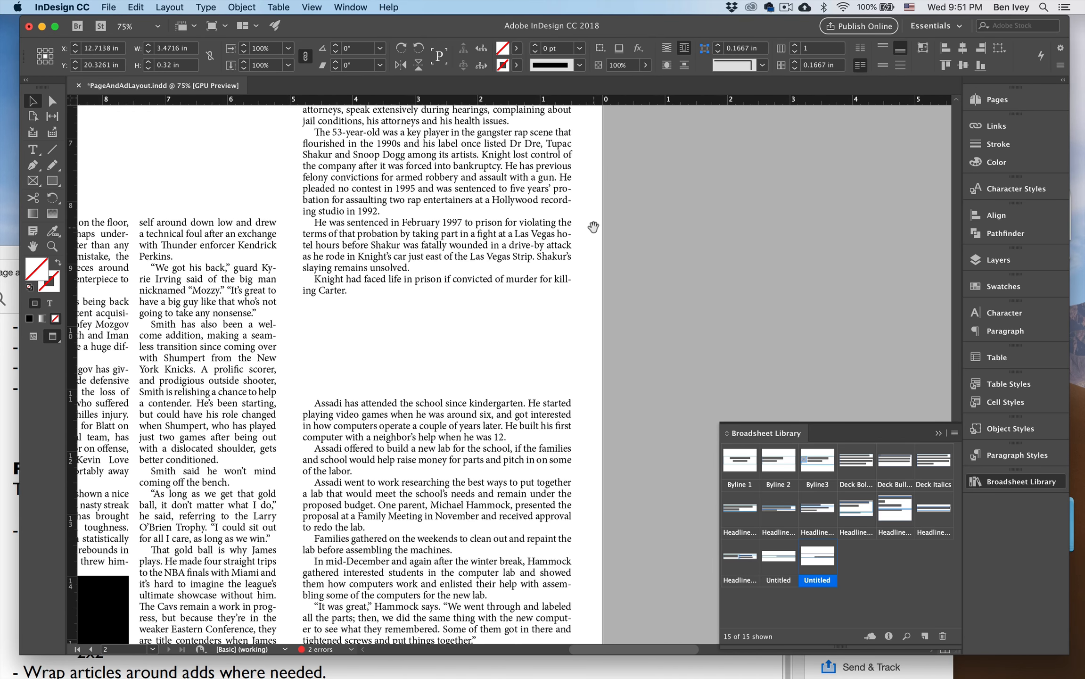
drag(524, 305, 593, 243)
click(442, 298)
key(super+v)
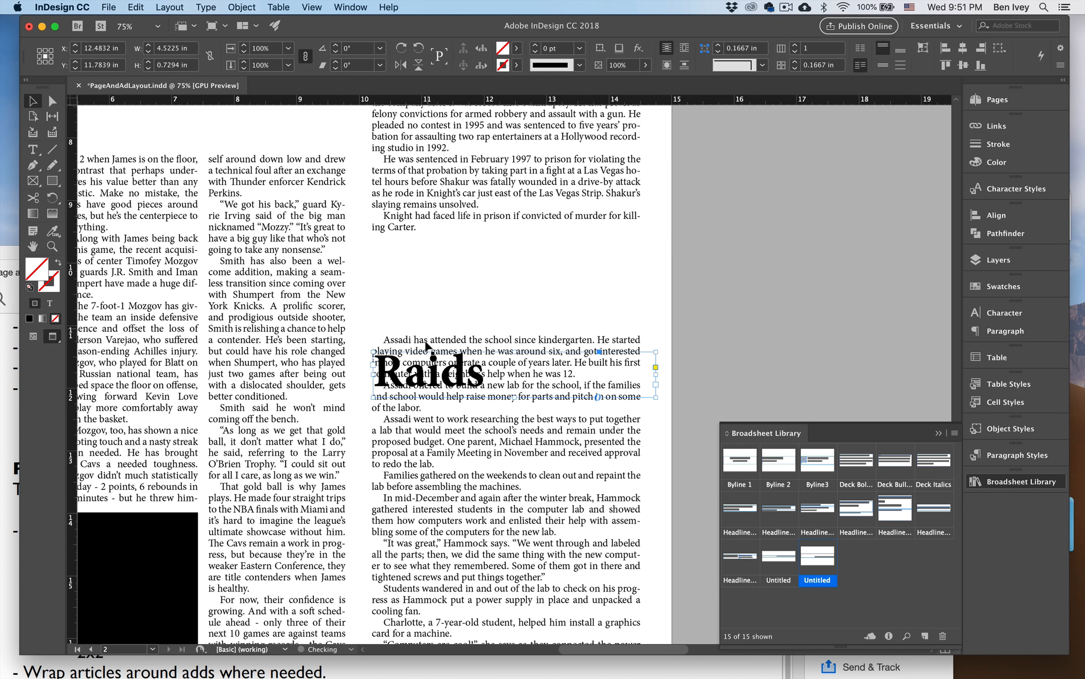
drag(420, 372, 421, 306)
Replace the text of the pasted headline above the Grassroots School continuation with "STEM".
double_click(421, 305)
text(STEM)
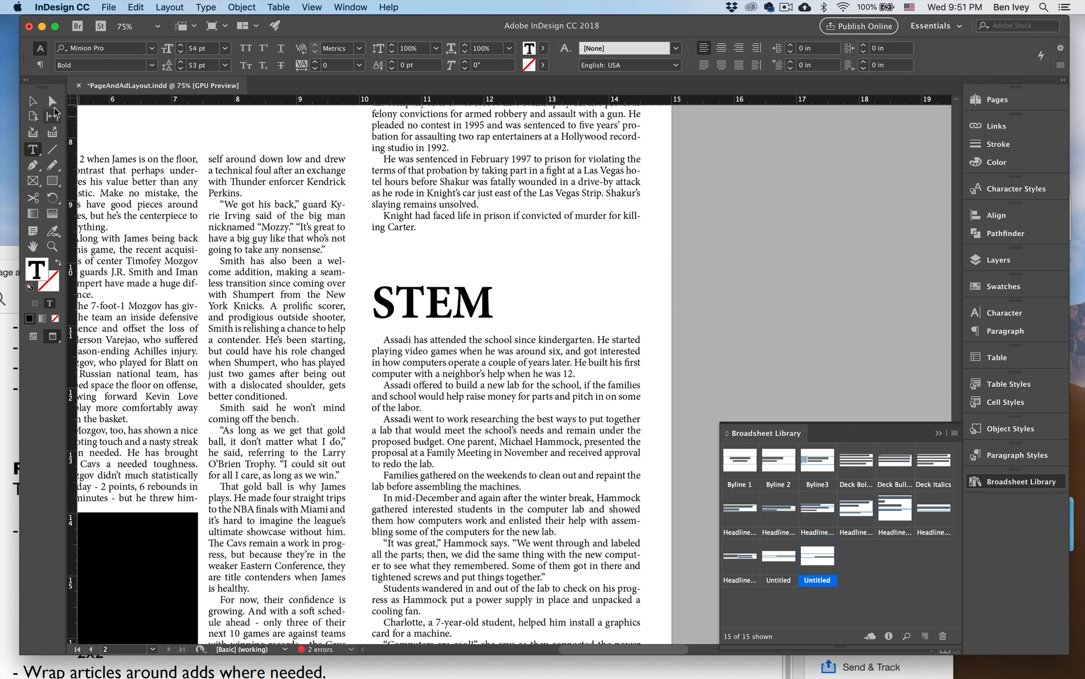
click(32, 100)
click(688, 281)
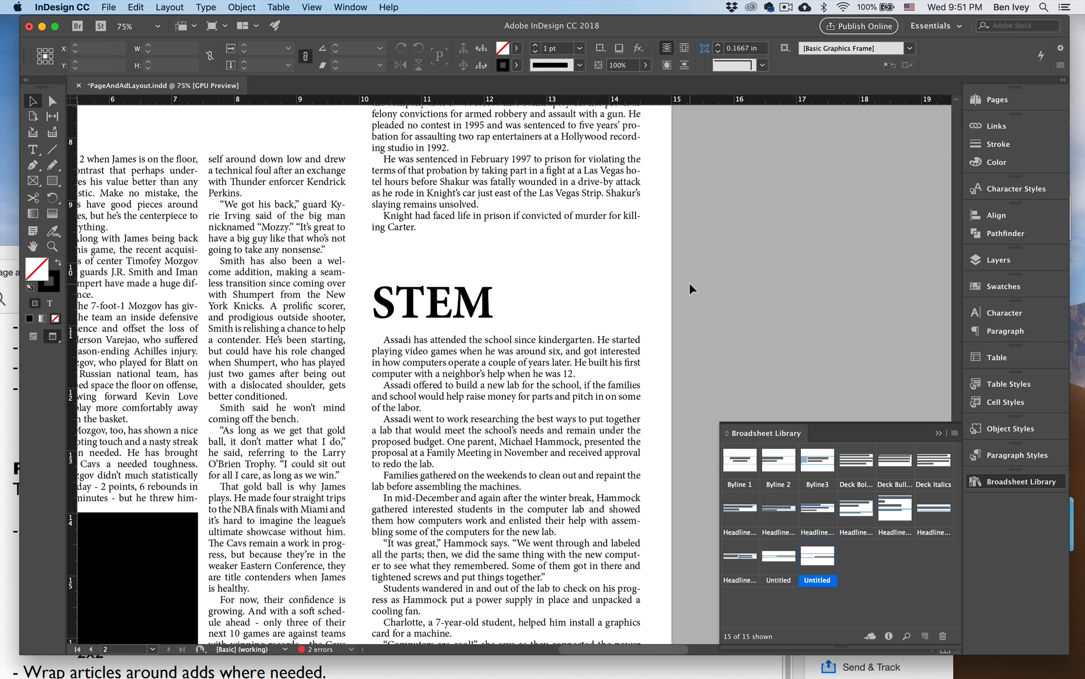
Move the "Lebron" headline and its four-column continuation up to close the gap beneath the Raids story.
key(super+minus)
key(super+minus)
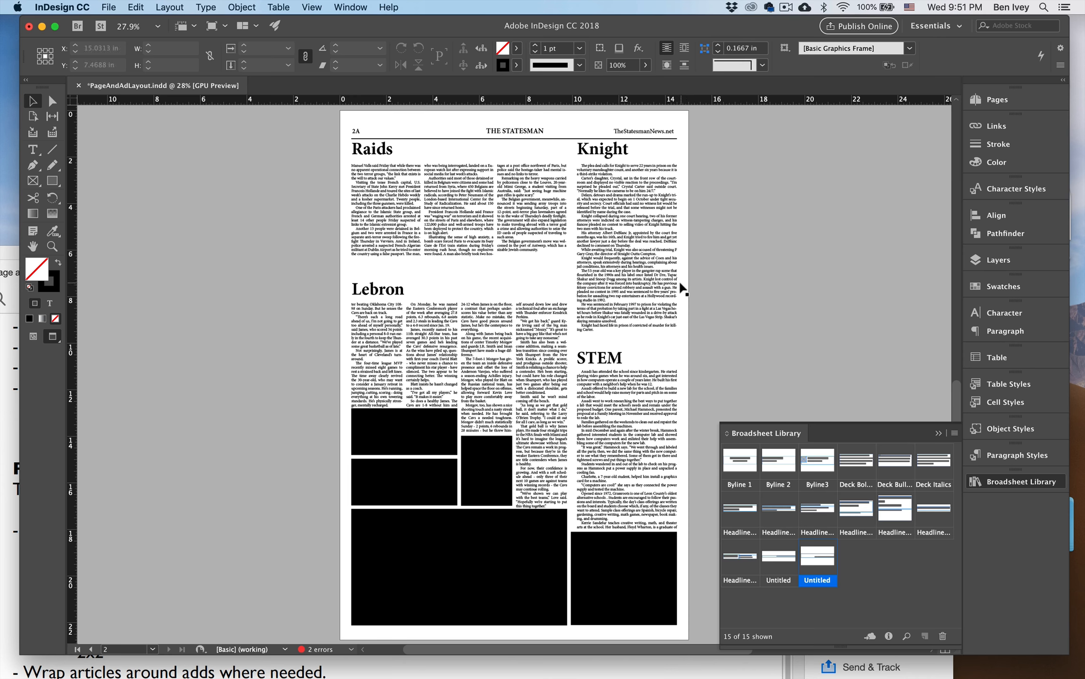
key(super+0)
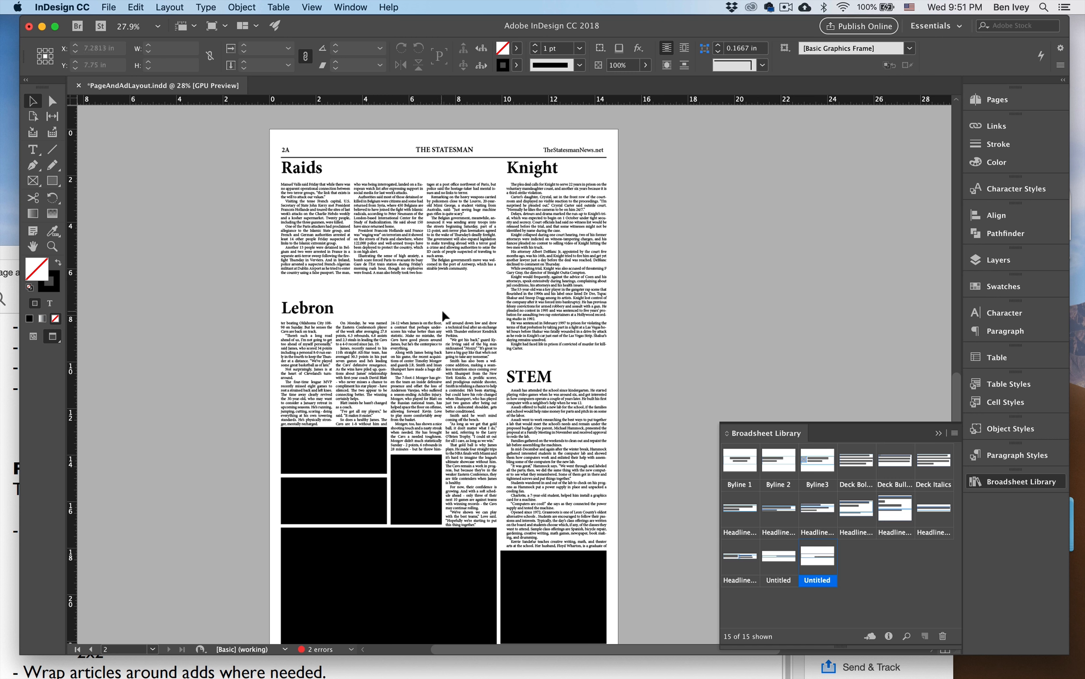
drag(441, 308, 428, 311)
click(530, 299)
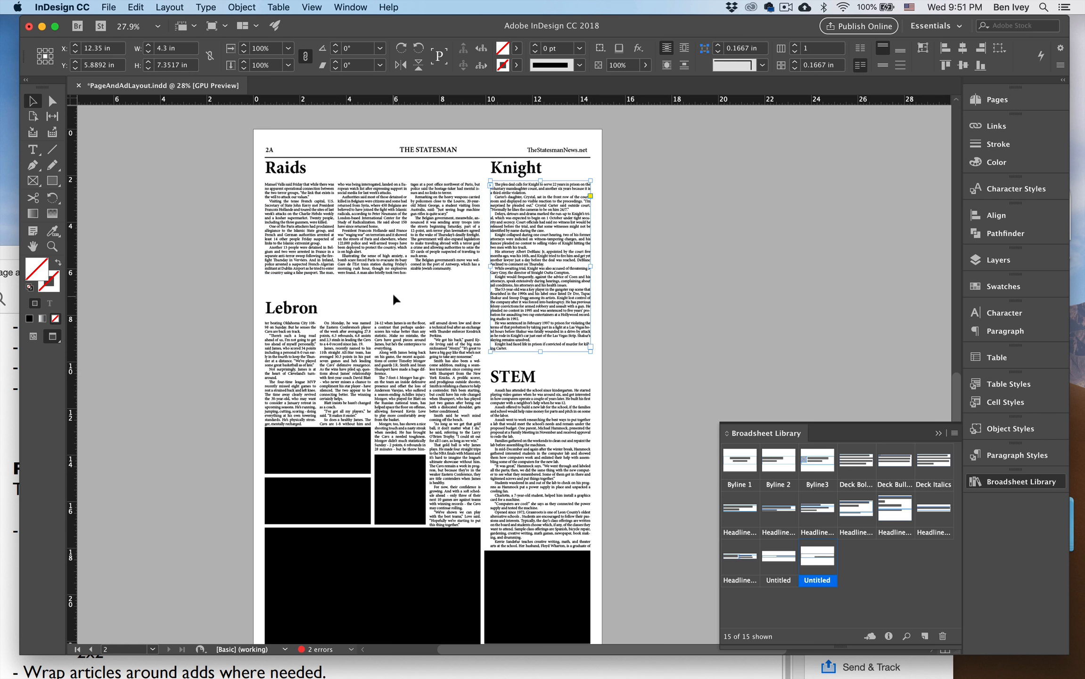
click(524, 450)
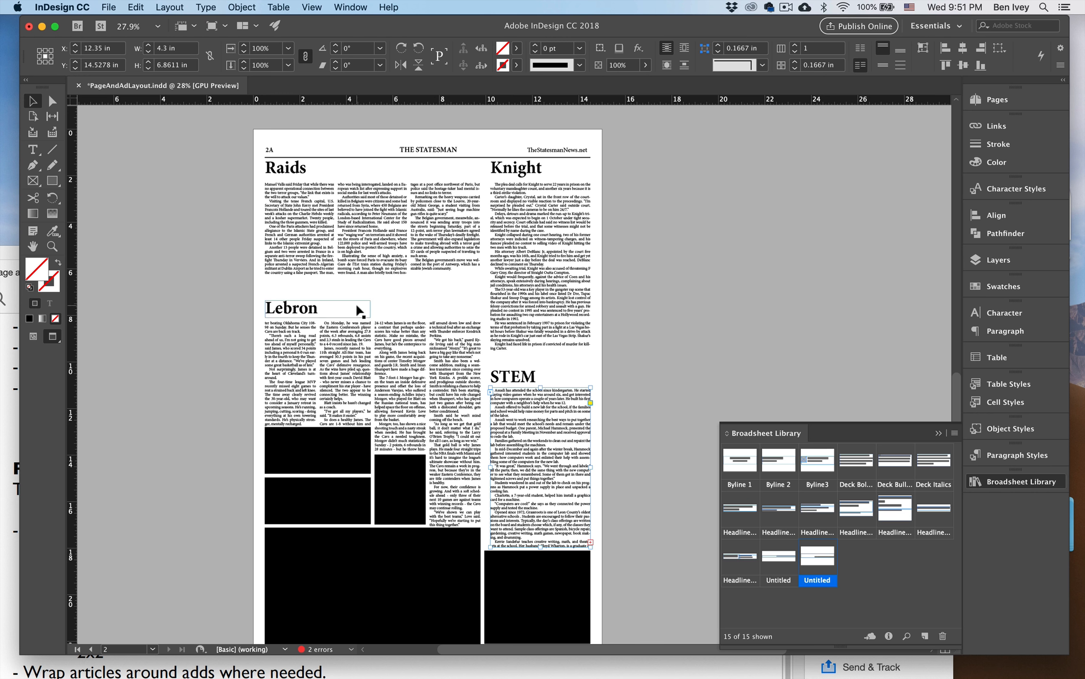
scroll(267, 308, up, 3)
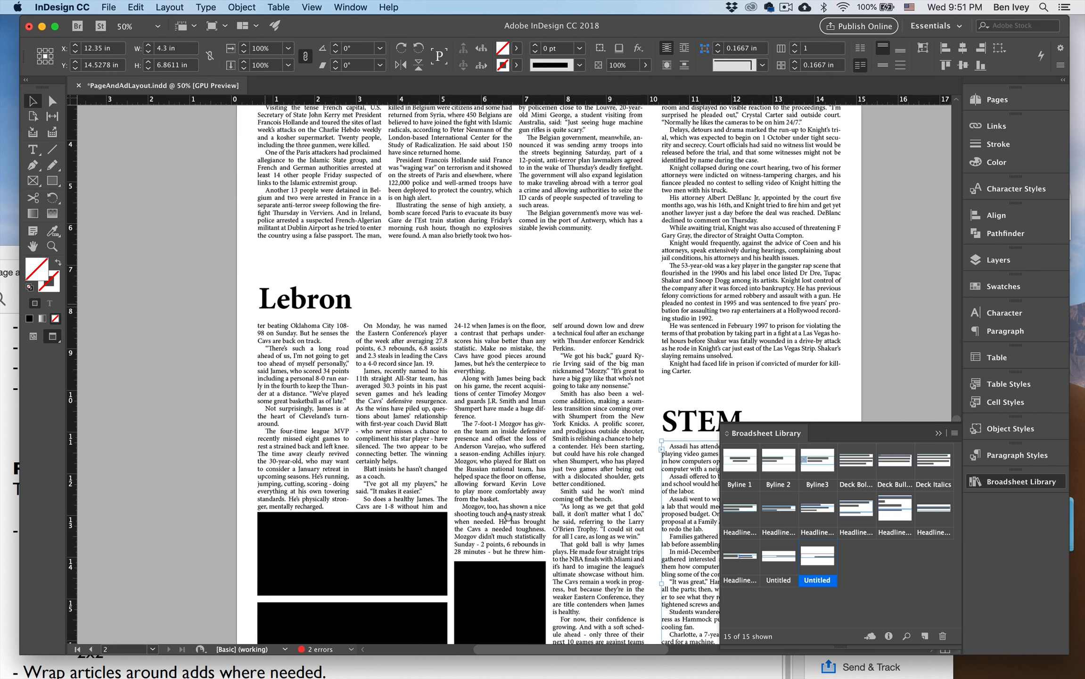
drag(293, 351, 316, 360)
click(259, 351)
scroll(572, 390, right, 5)
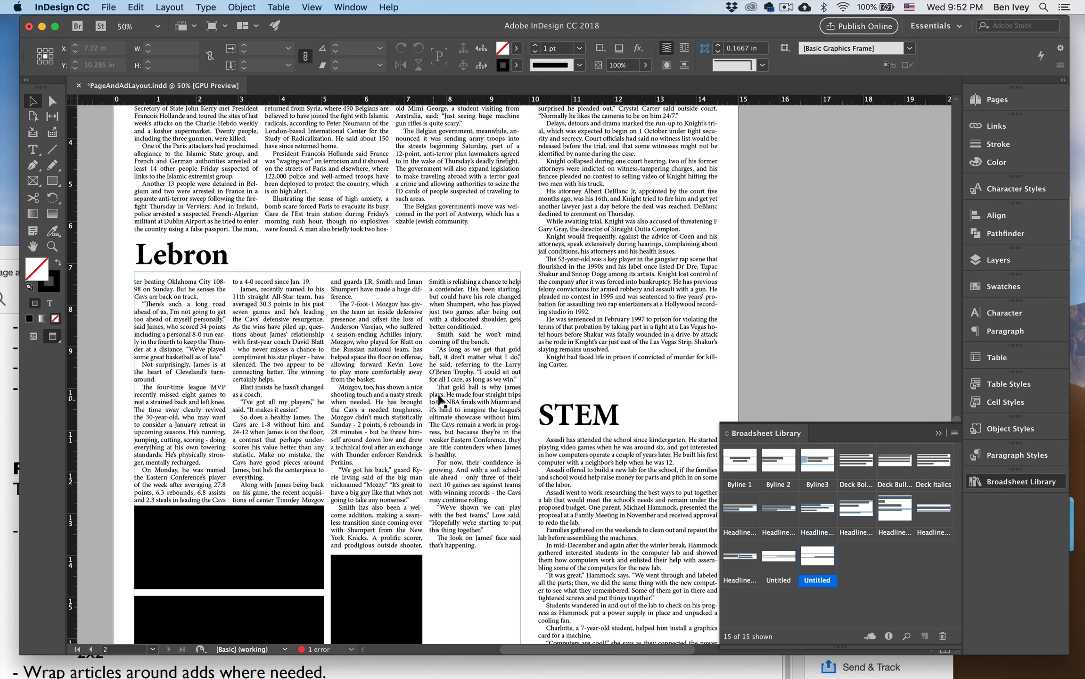
Duplicate the small vertical ad into the empty space beside it, beneath the last column of the LeBron continuation.
scroll(434, 401, down, 5)
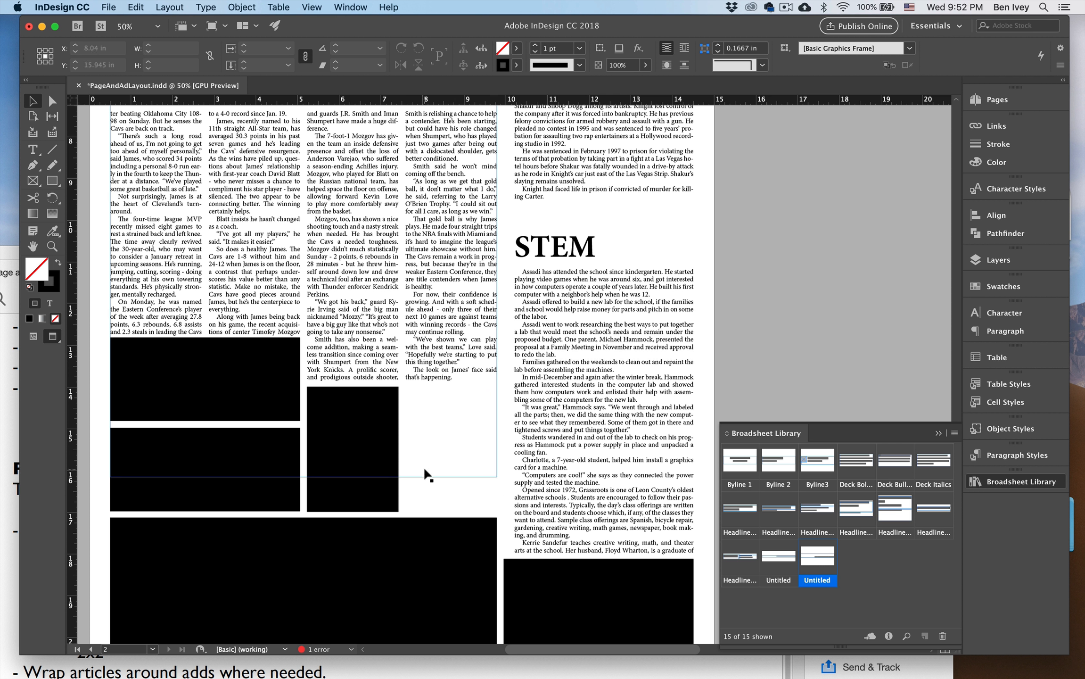
click(394, 497)
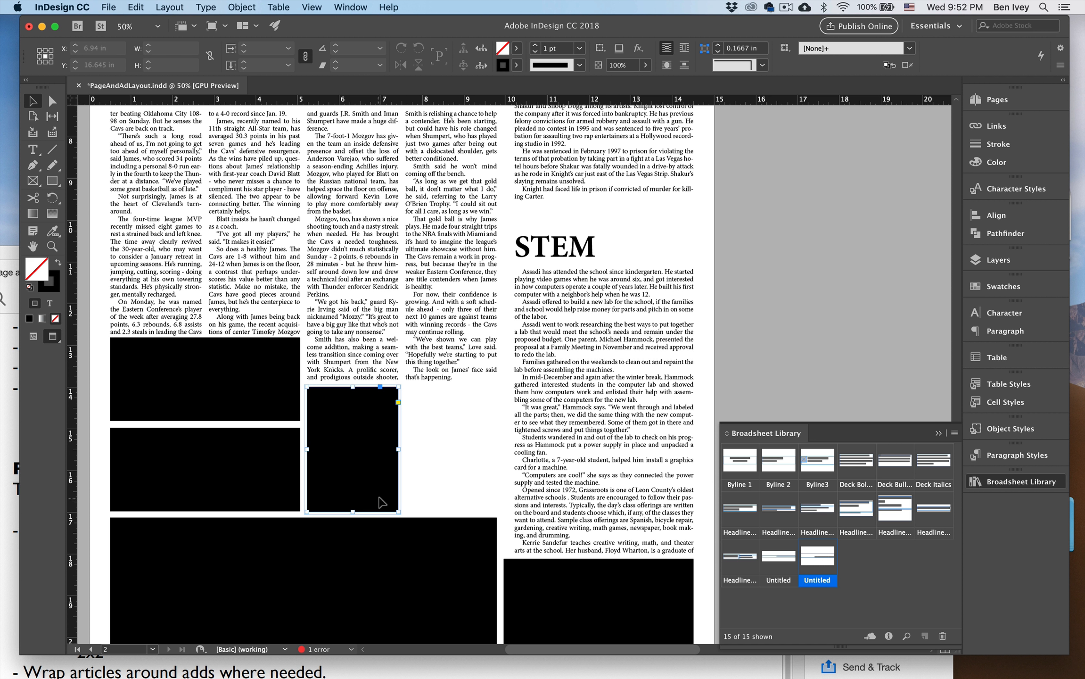
drag(353, 498, 449, 498)
key(w)
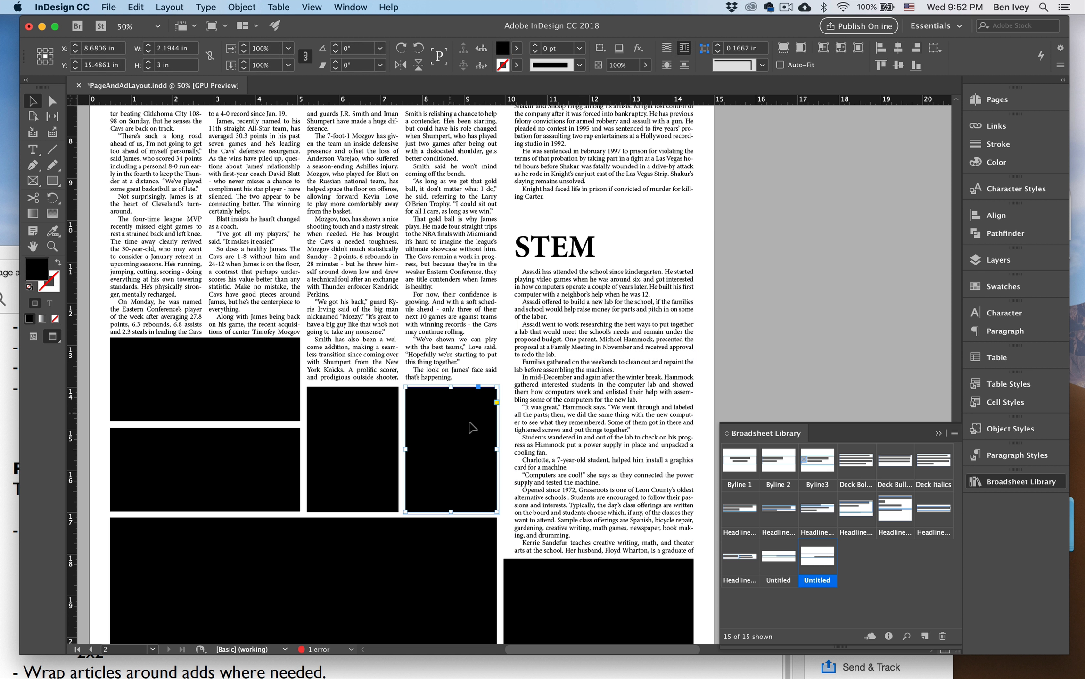
Fill the duplicated ad with the C=100 M=0 Y=0 K=0 swatch and check the whole page with and without frame edges.
click(517, 48)
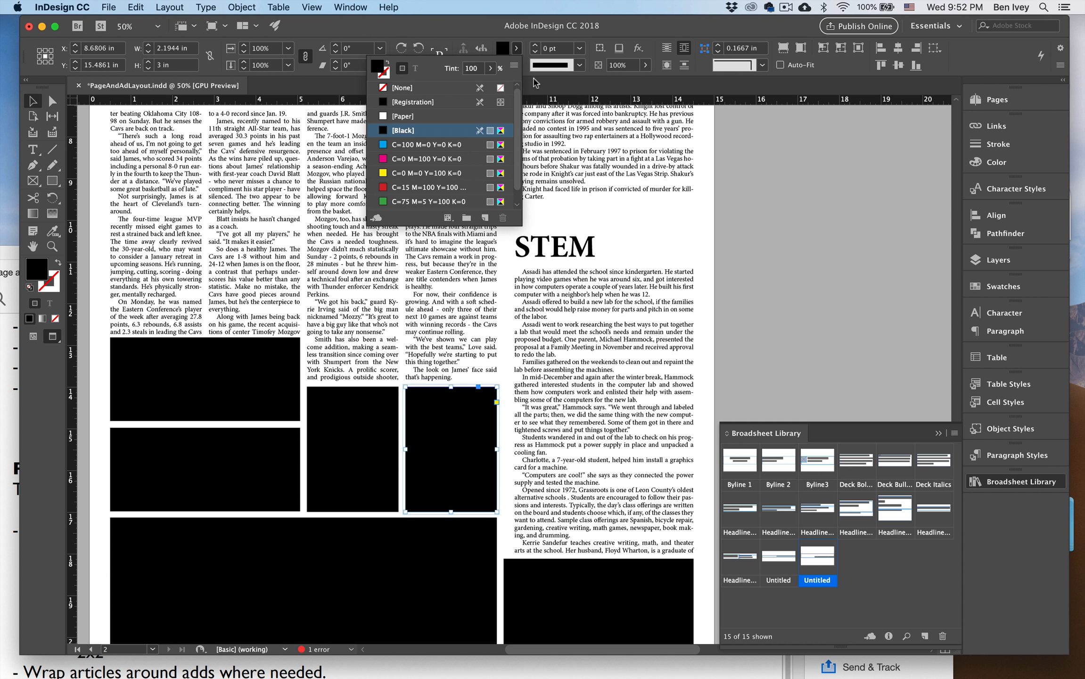
click(402, 145)
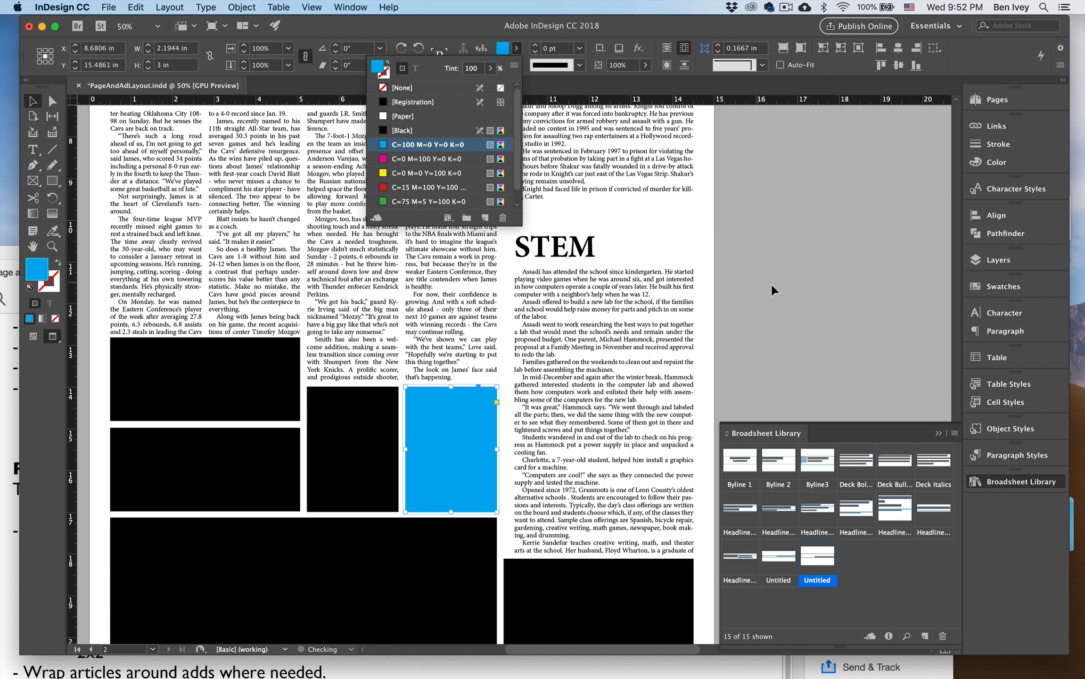
key(w)
click(748, 292)
key(super+0)
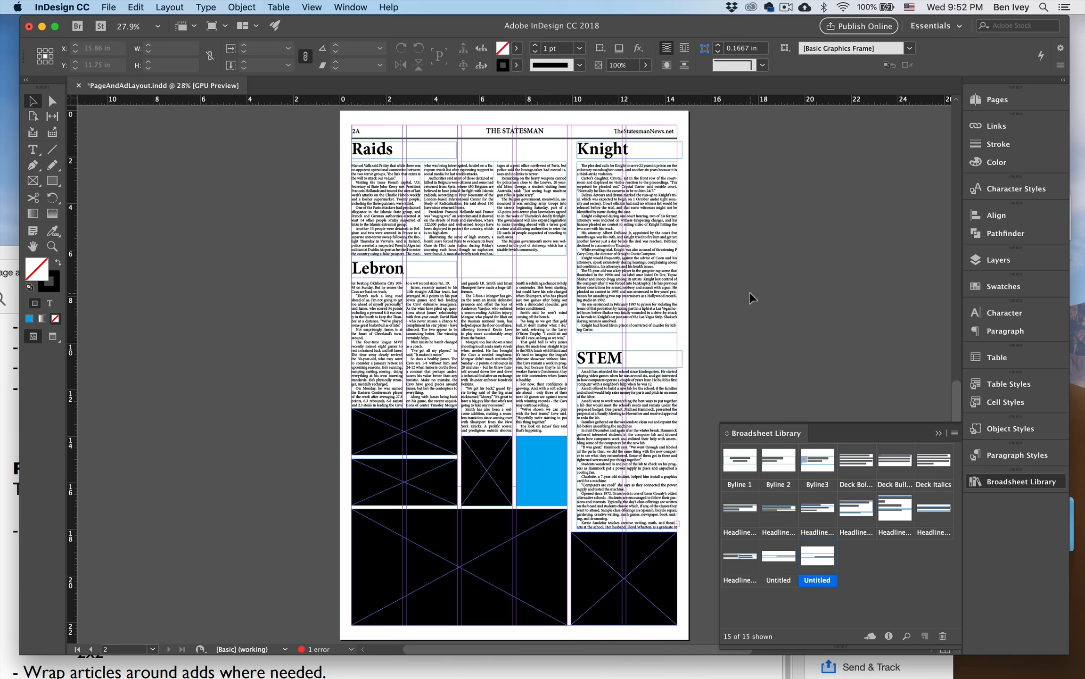
key(w)
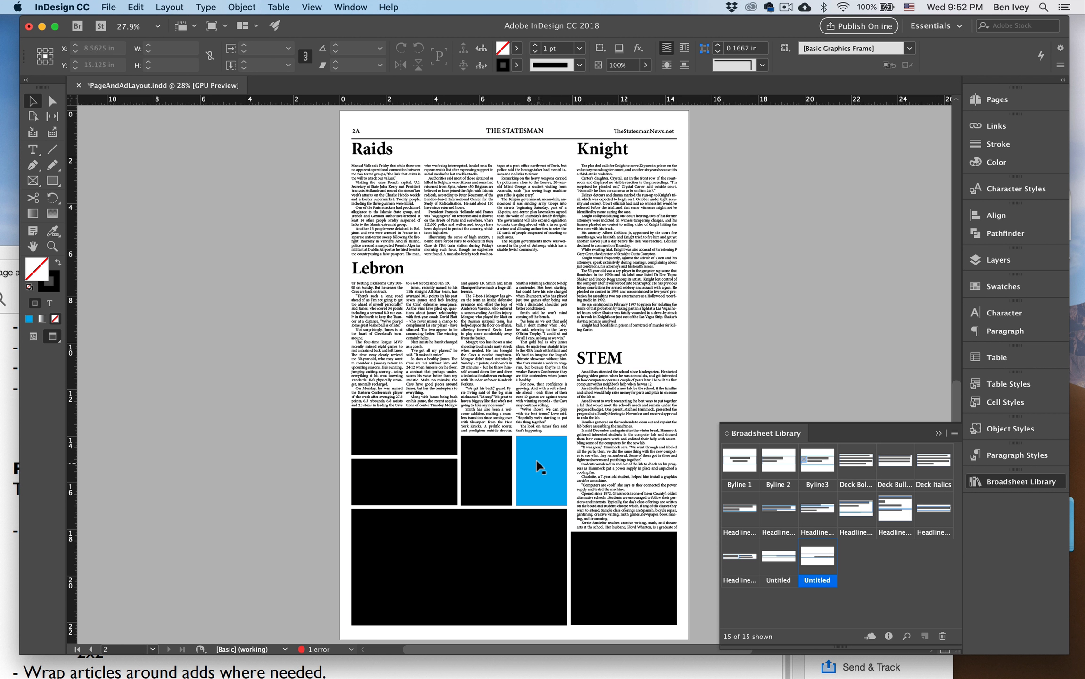
key(super+=)
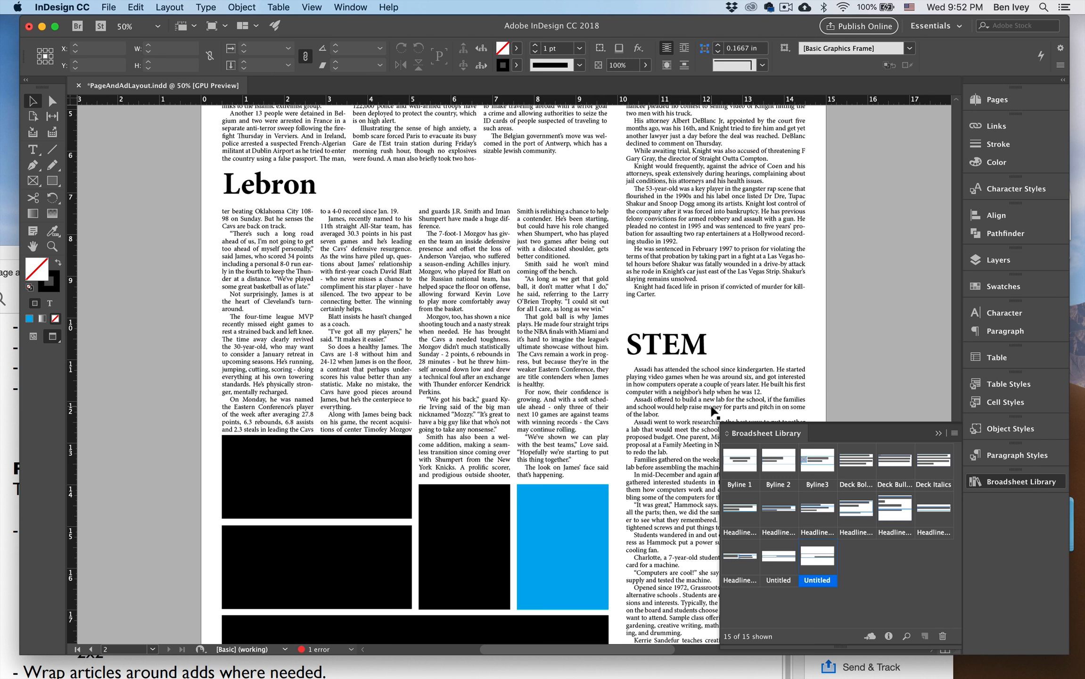
Move the "STEM" headline and its continuation text together up toward the end of the Knight story.
drag(704, 386, 404, 295)
click(404, 295)
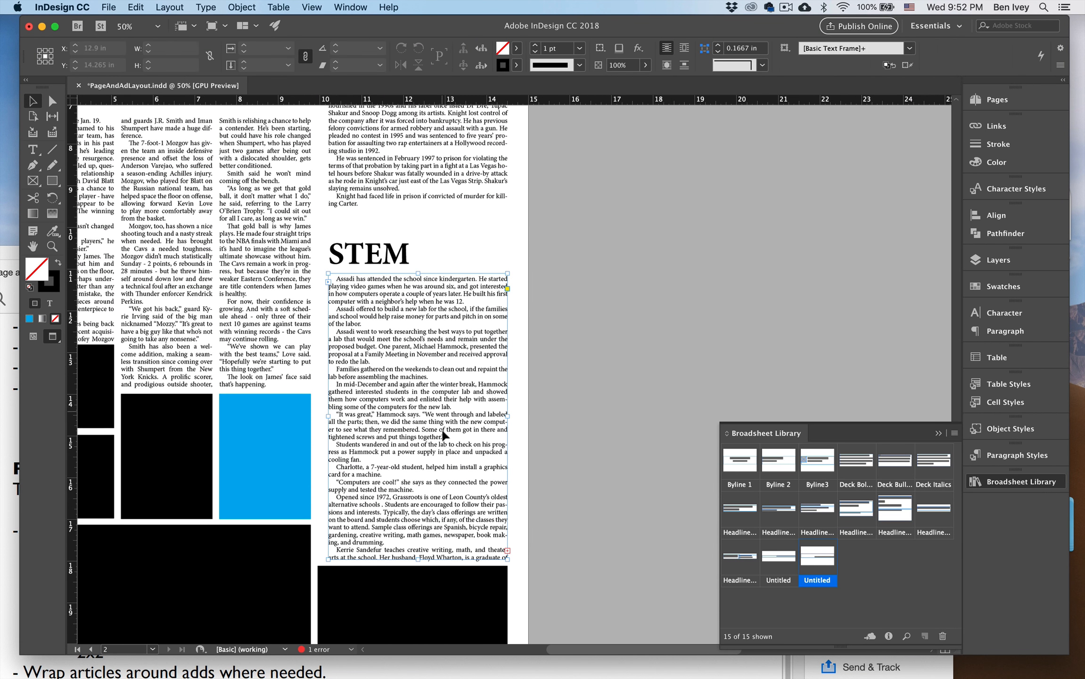
shift+click(378, 258)
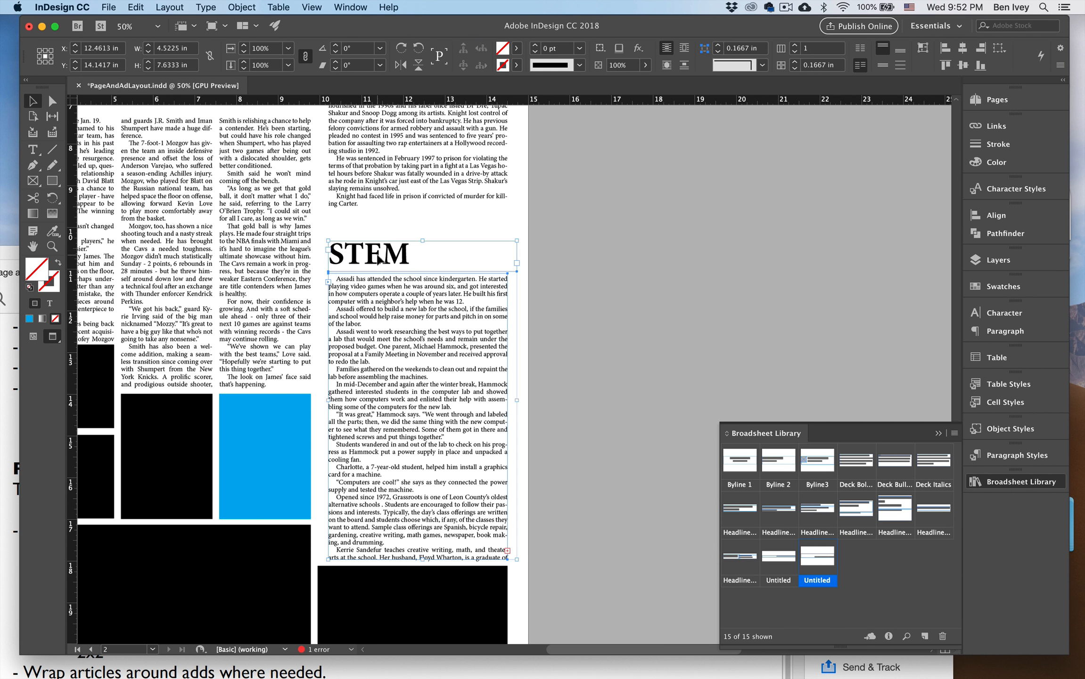
key(shift+Up)
key(shift+Up)
key(shift+Up)
key(shift+Up)
Extend the bottom edge of the STEM continuation frame down into the ad below, making it about 8.04 in tall.
click(568, 507)
click(418, 535)
drag(419, 535, 415, 586)
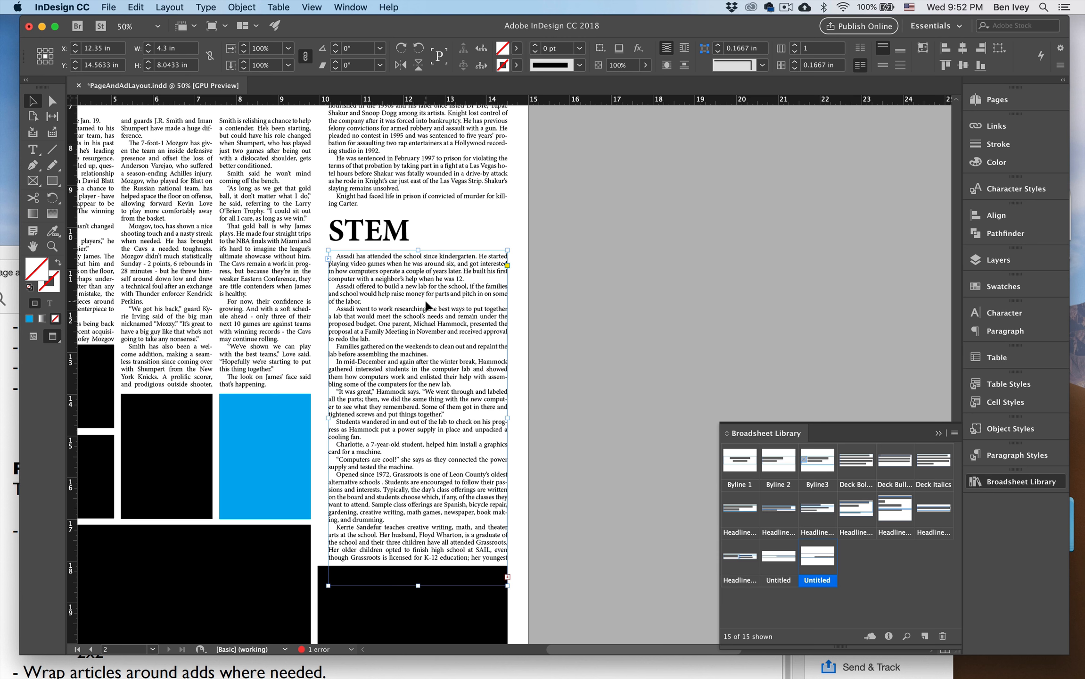
Nudge the "STEM" headline and its continuation frame further up, tightening the space below the Knight story.
click(378, 222)
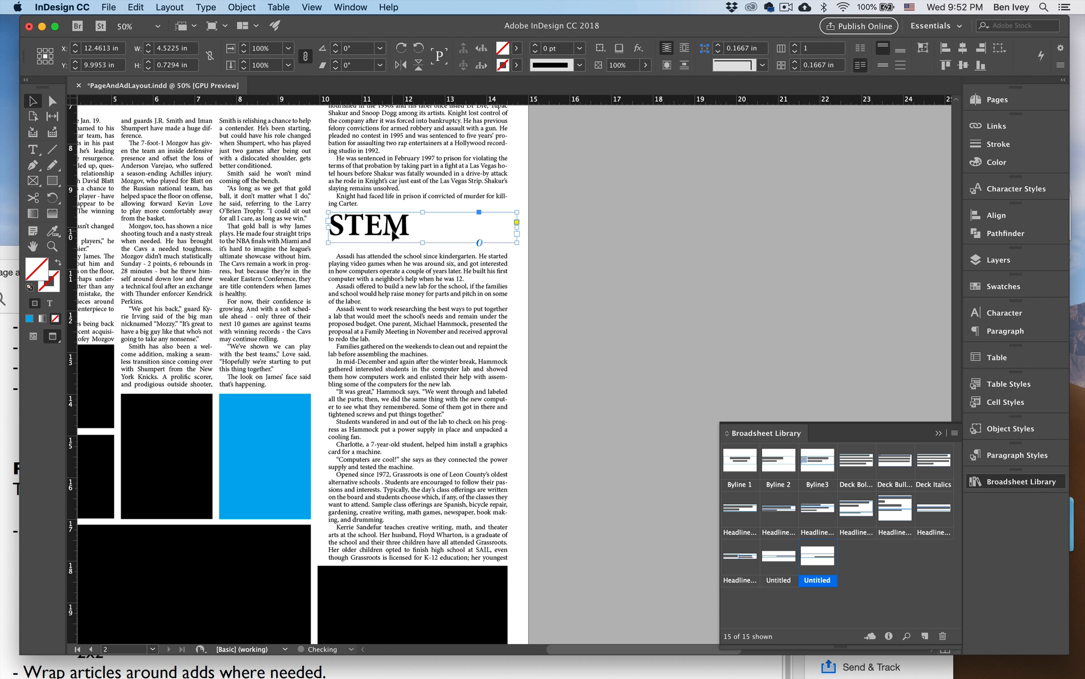
click(392, 282)
key(shift+Up)
key(shift+Up)
key(shift+Up)
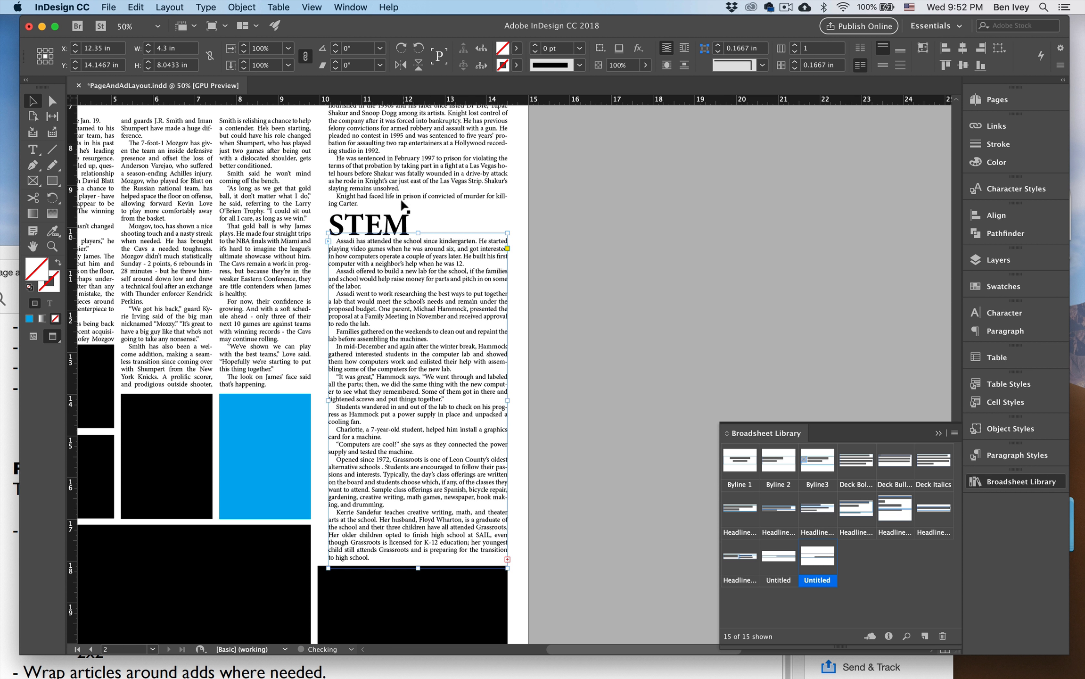
Stretch the STEM continuation frame further down over the ad to about 10.3 in tall and show the frame edges.
click(395, 196)
click(428, 271)
drag(418, 568, 418, 612)
drag(415, 528, 590, 516)
key(w)
drag(607, 608, 457, 568)
drag(471, 482, 297, 507)
drag(408, 446, 438, 540)
key(super+minus)
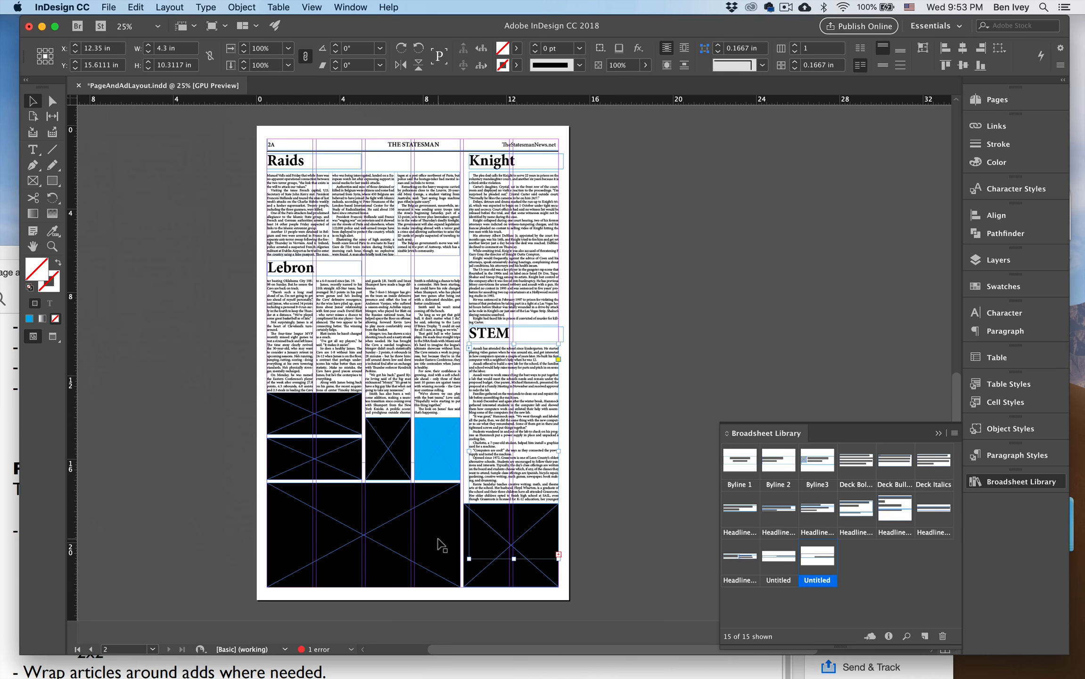
Nudge the "STEM" headline down slightly to separate it from the end of the Knight story.
drag(547, 354, 447, 428)
key(super+equal)
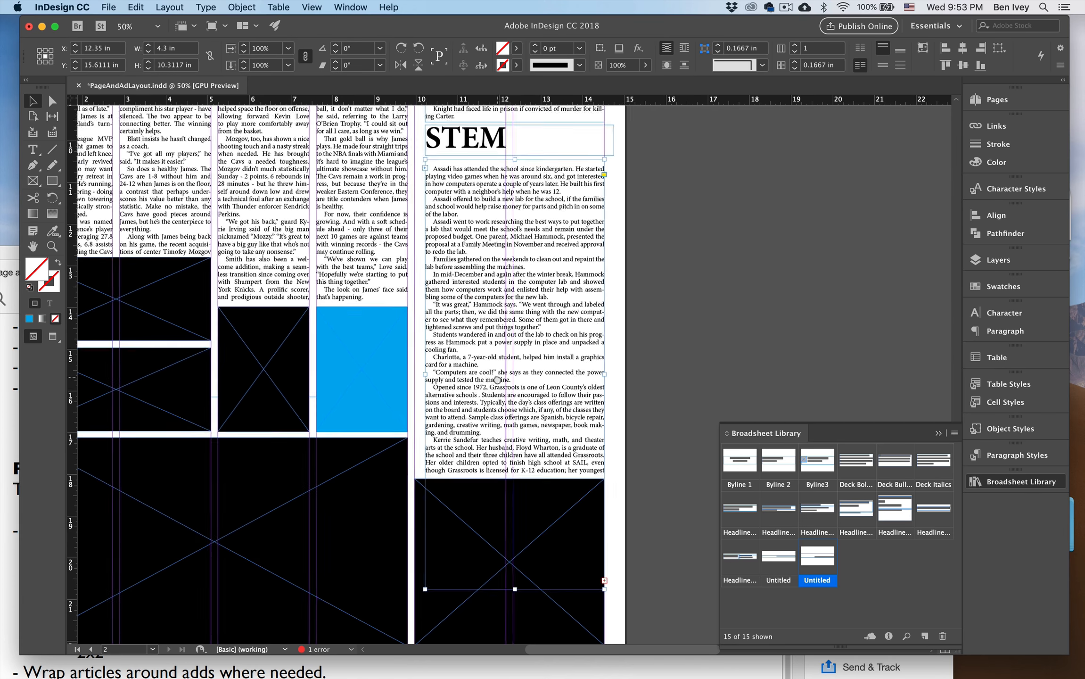
drag(502, 368, 379, 561)
click(400, 347)
key(shift+Down)
key(shift+Down)
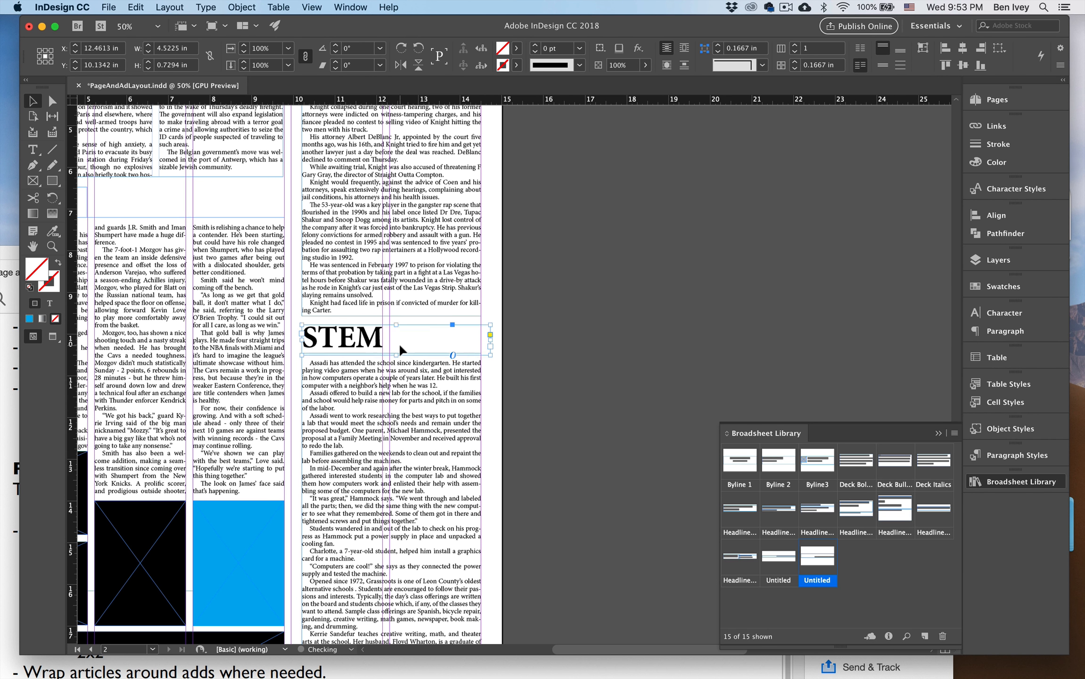
Move the blue ad box from the gap above the large ad out onto the pasteboard beside page 2A.
scroll(476, 359, down, 5)
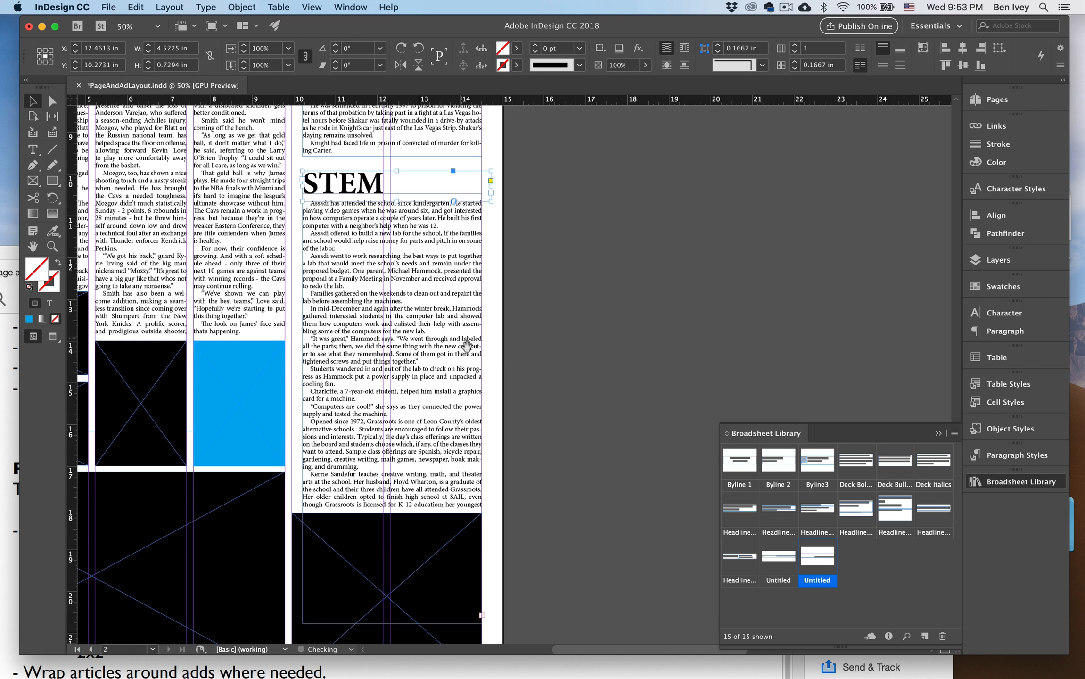
drag(420, 392, 513, 366)
key(super+z)
key(super+minus)
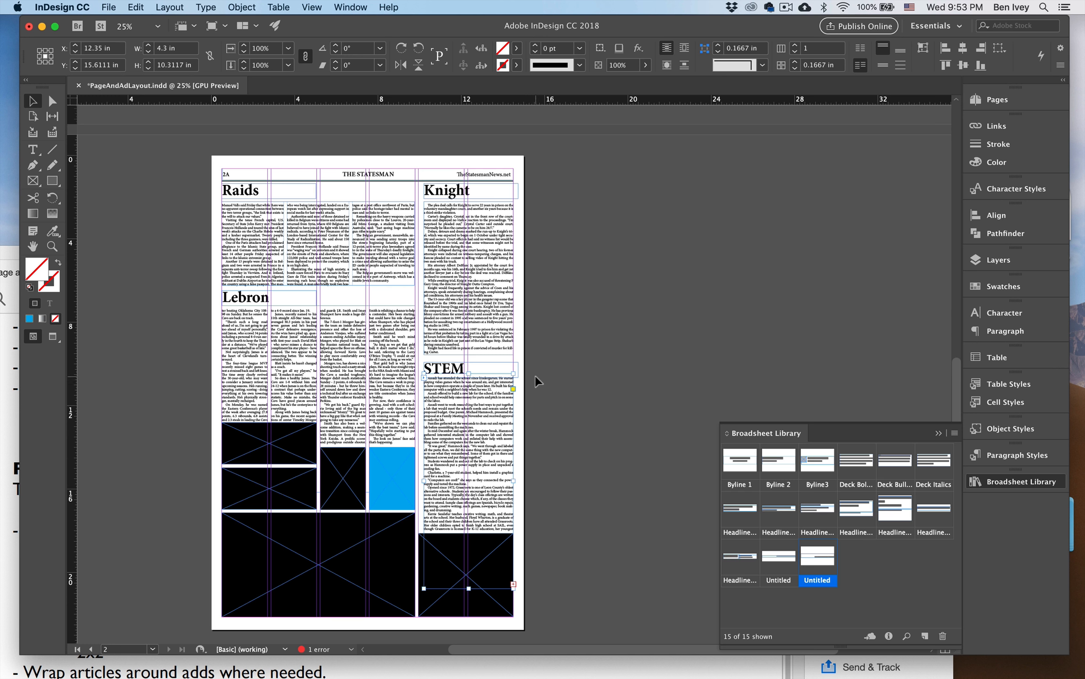
click(409, 466)
drag(408, 467, 651, 336)
Try narrowing the Raids continuation frame and extending its lower corner down over the Lebron story.
click(361, 254)
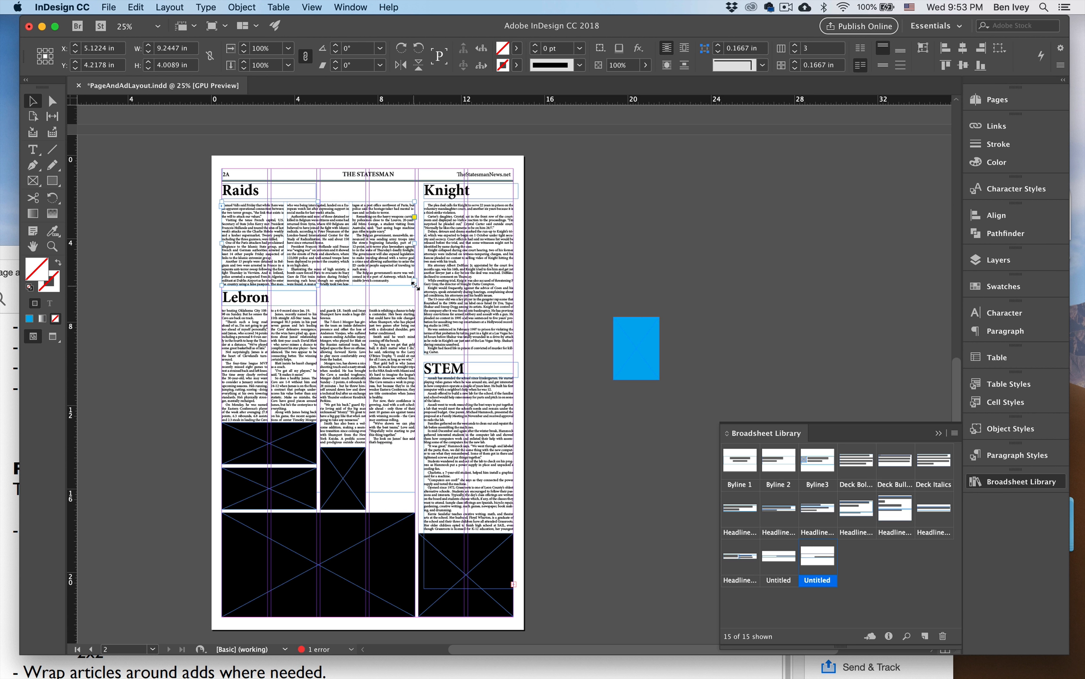
drag(415, 286, 303, 345)
key(super+z)
Try the STEM continuation frame with 2 columns instead of a single column.
click(451, 410)
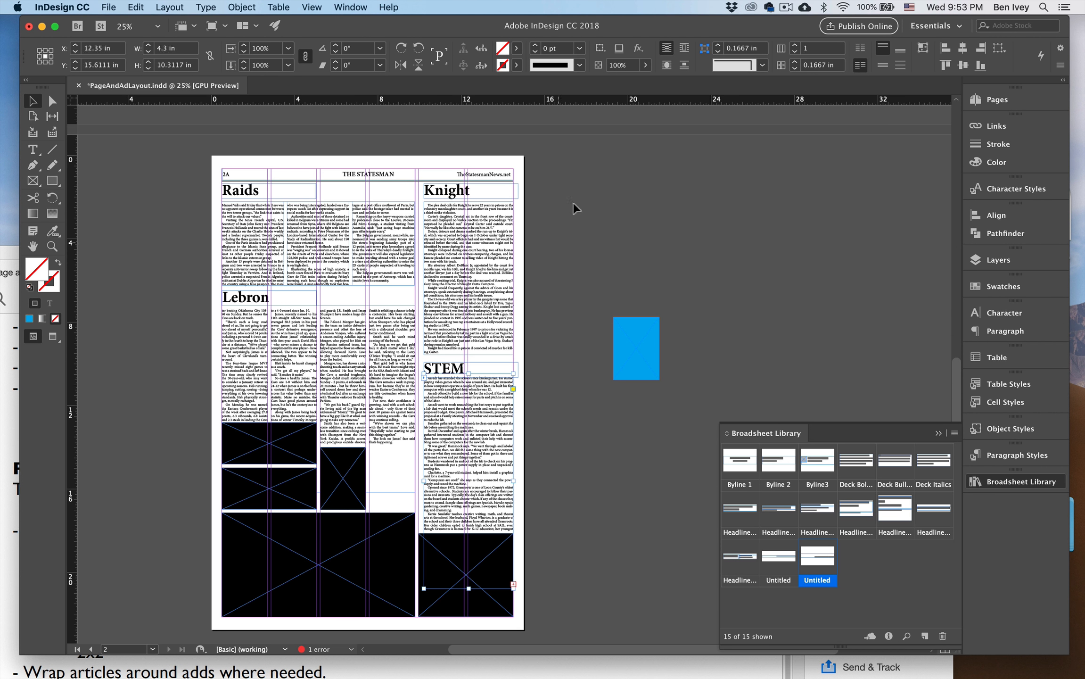
click(794, 45)
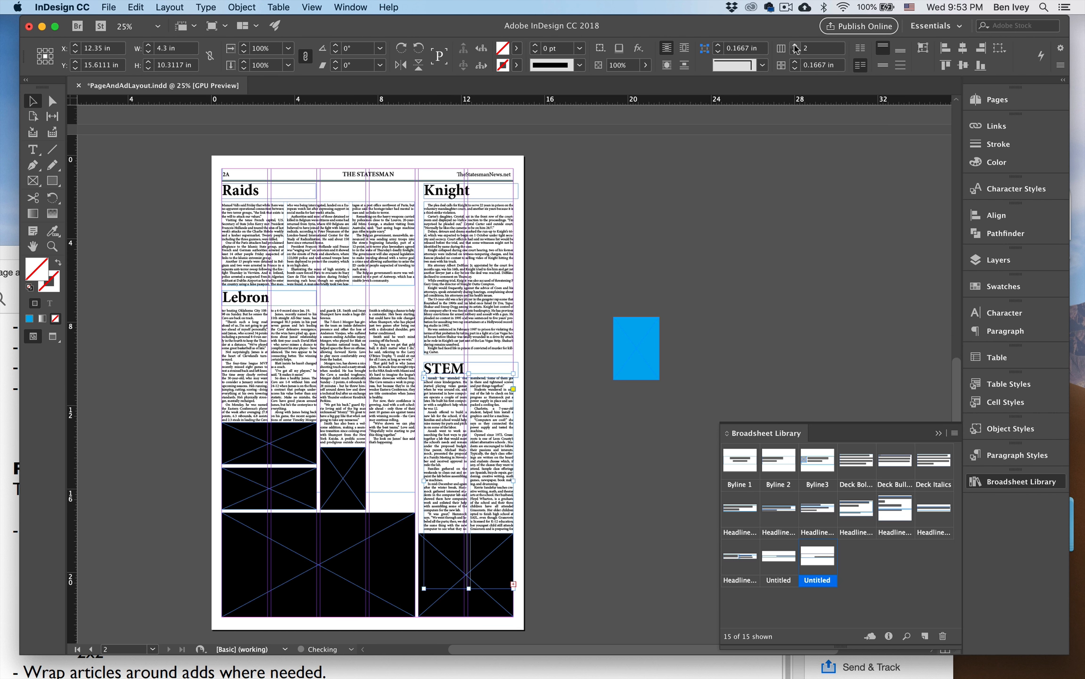
click(795, 53)
key(super+equal)
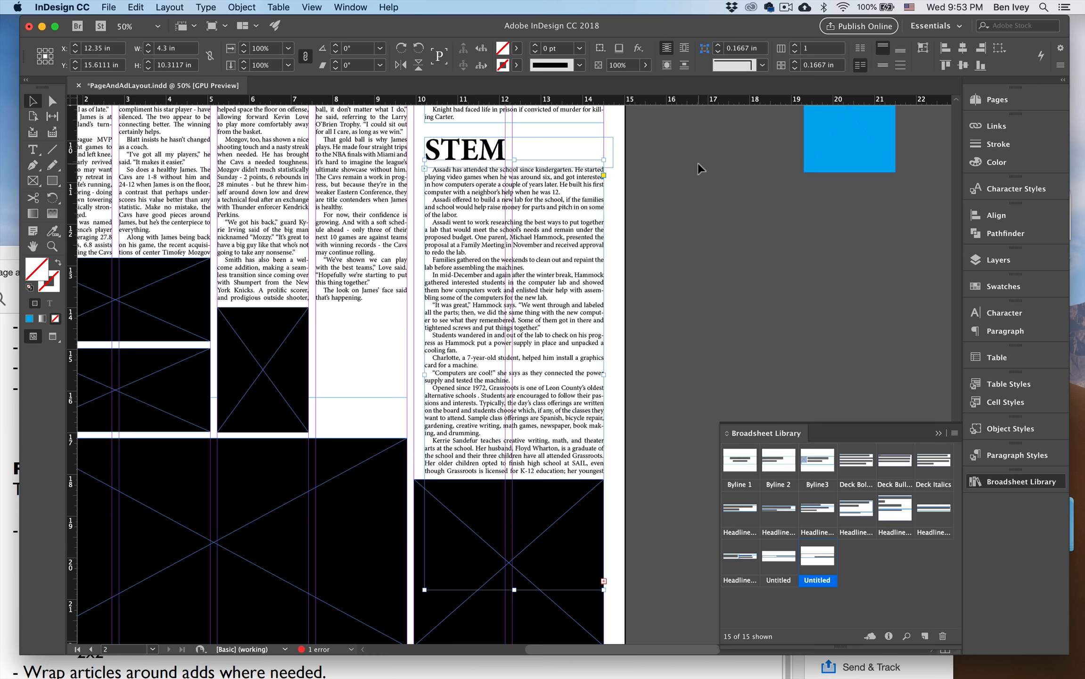
drag(678, 240, 570, 497)
click(460, 351)
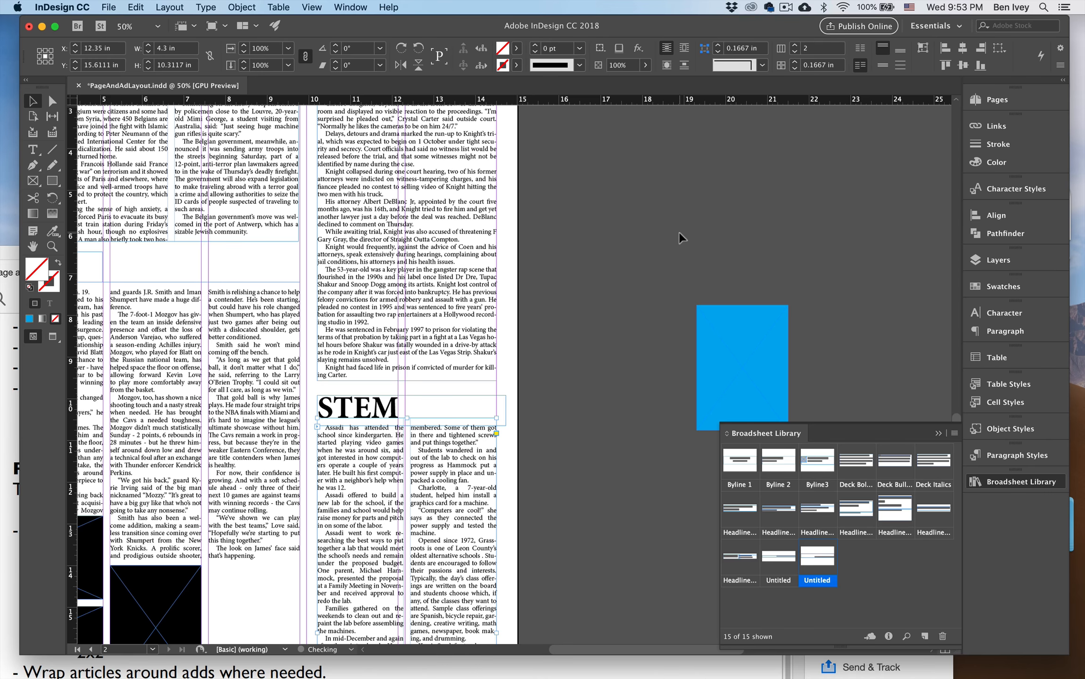
Put the blue ad box back into the gap under the end of the Lebron story.
scroll(682, 234, down, 5)
scroll(681, 234, left, 3)
click(790, 229)
drag(790, 229, 315, 483)
click(595, 356)
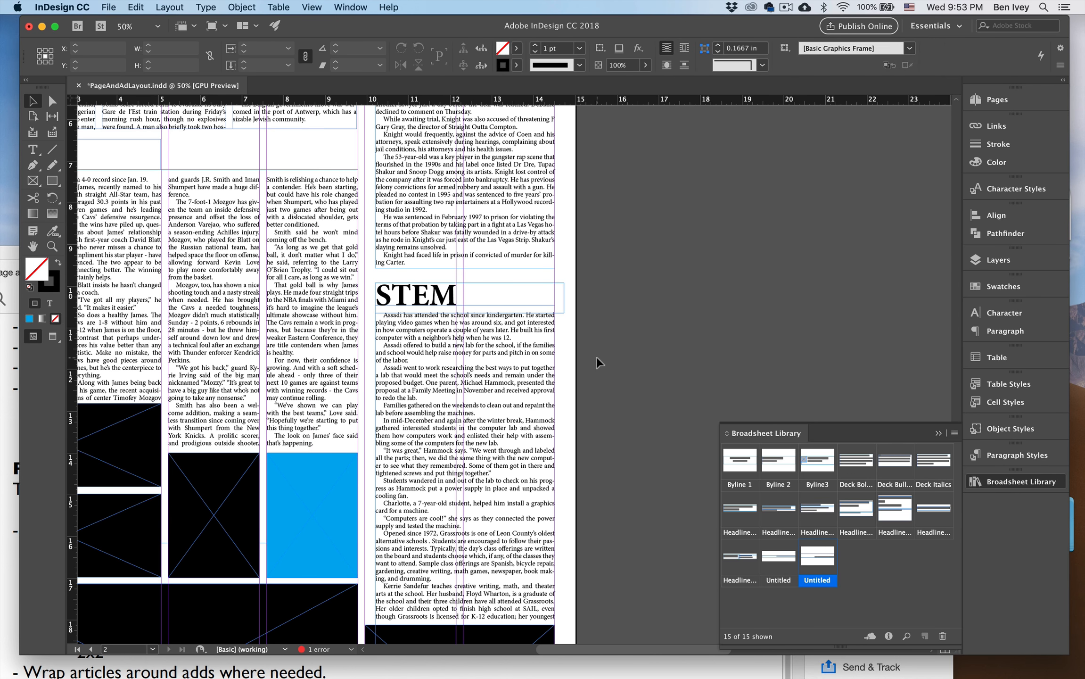
On page 1, crop the Knight photo by raising its bottom edge to align with the end of the story text.
key(super+minus)
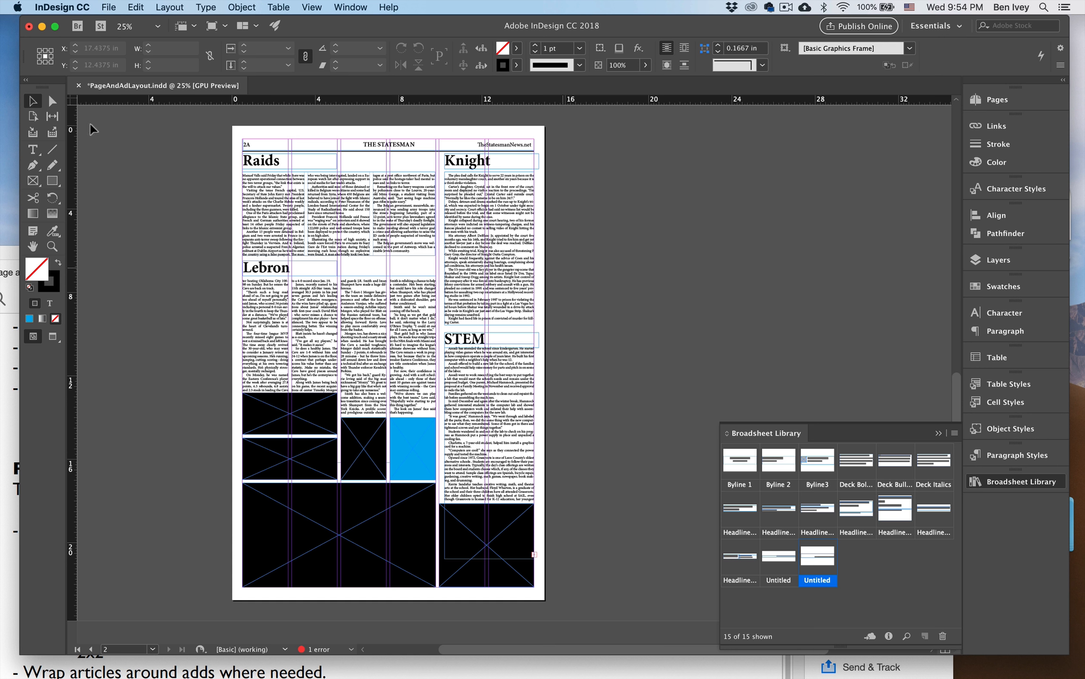
drag(445, 266, 381, 399)
key(super+equal)
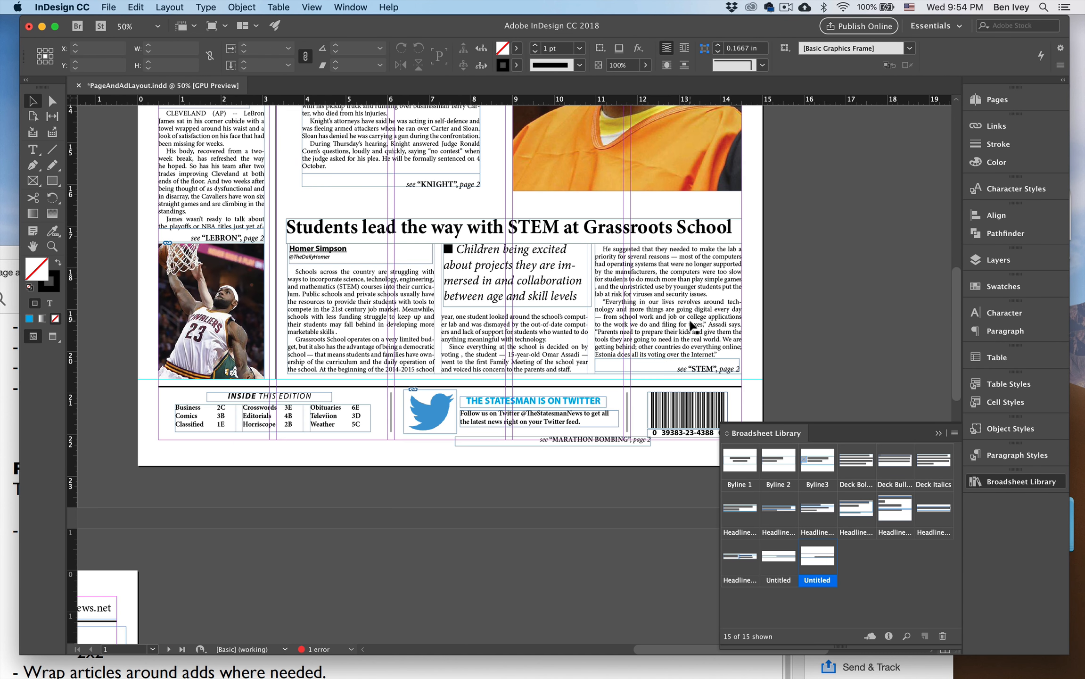
drag(689, 319, 546, 382)
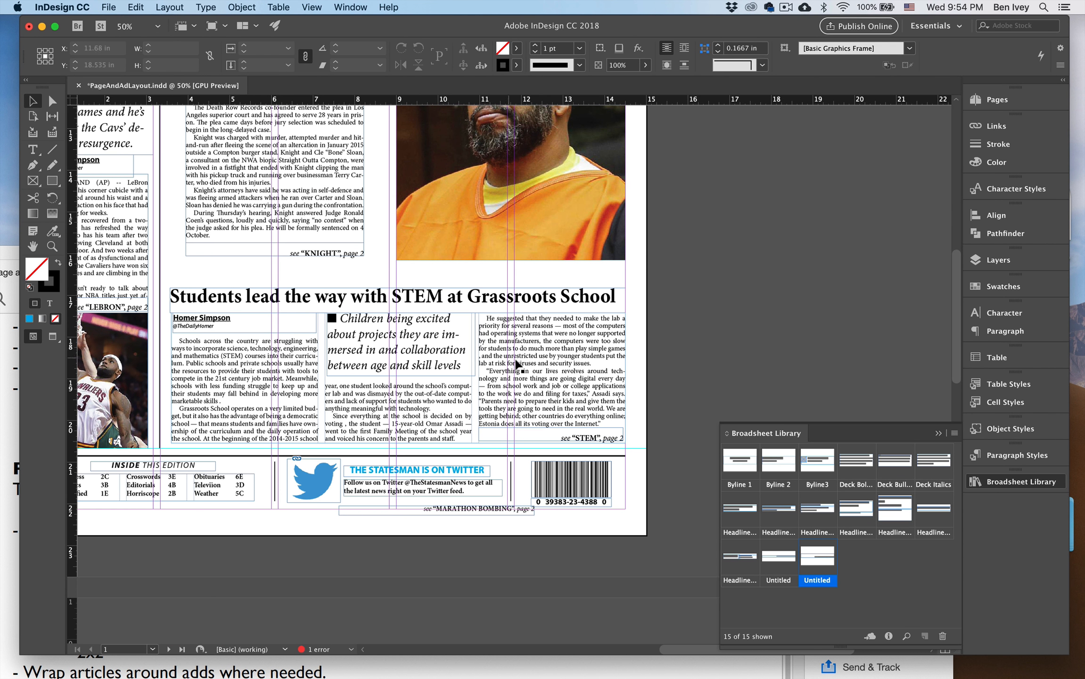
scroll(525, 369, up, 6)
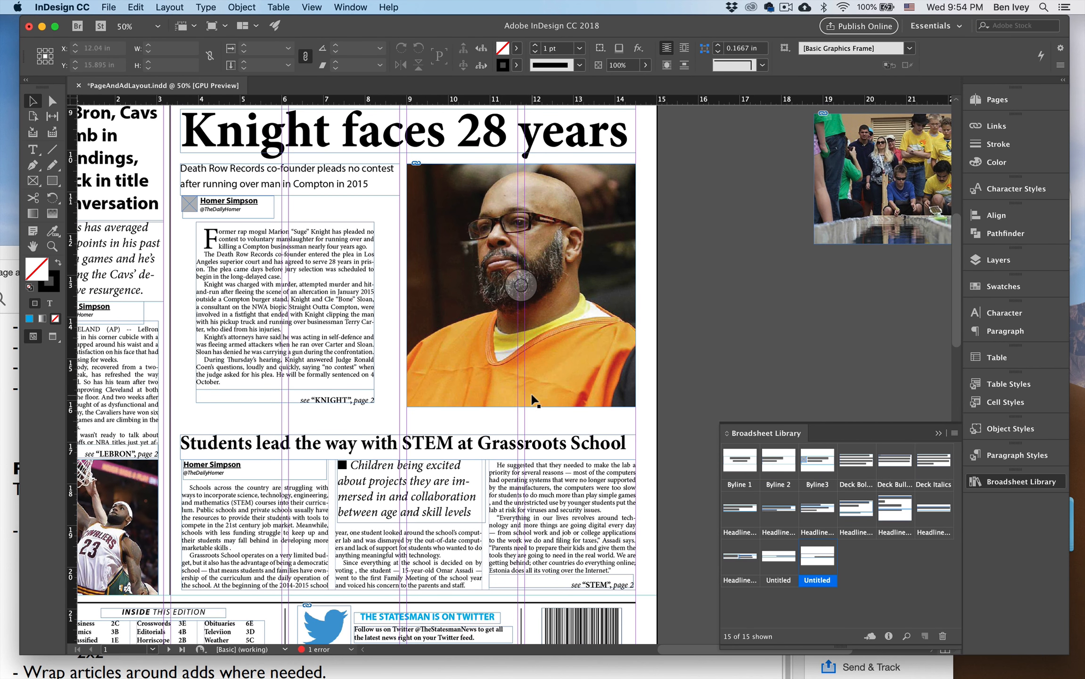
click(521, 407)
drag(519, 408, 519, 383)
click(704, 383)
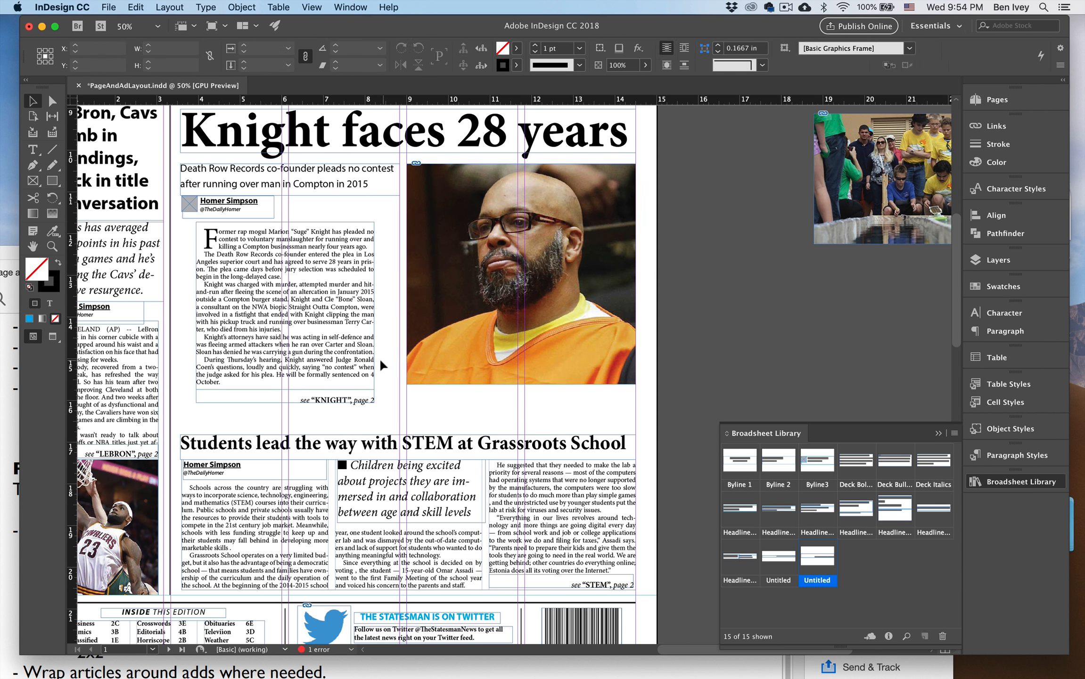
Nudge the "Students lead the way with STEM at Grassroots School" headline up under the Knight jump line and preview the page.
click(408, 442)
key(shift+Up)
key(shift+Up)
key(shift+Up)
key(shift+Up)
key(w)
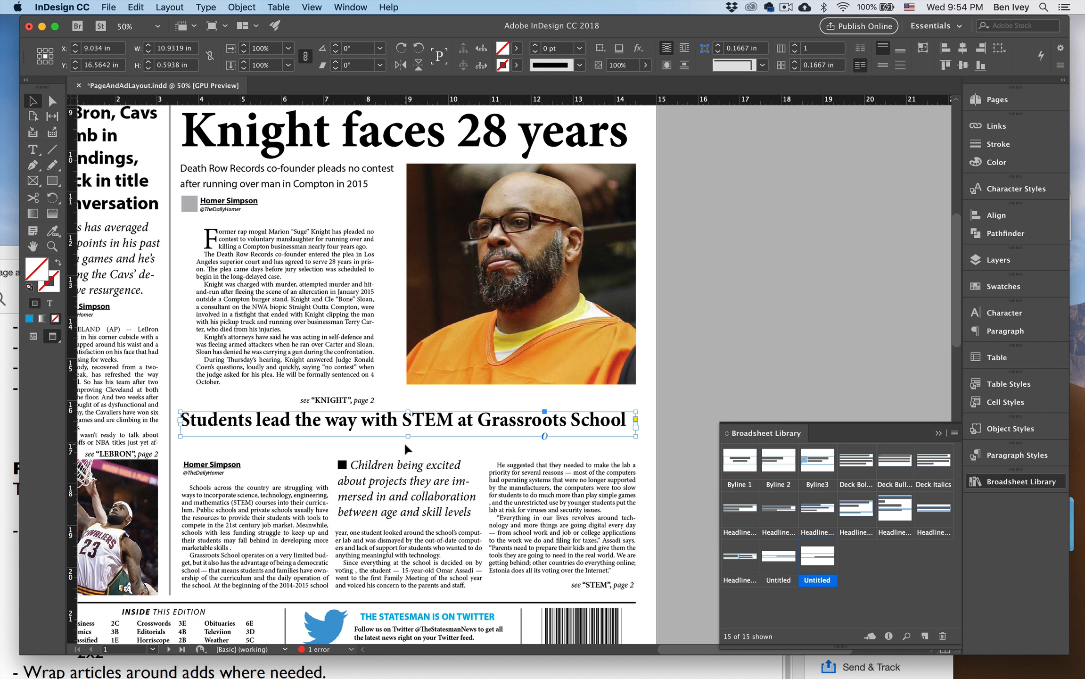
Move the STEM story's byline, deck, text frame and jump line up together to just below its headline.
click(409, 472)
drag(252, 447, 512, 545)
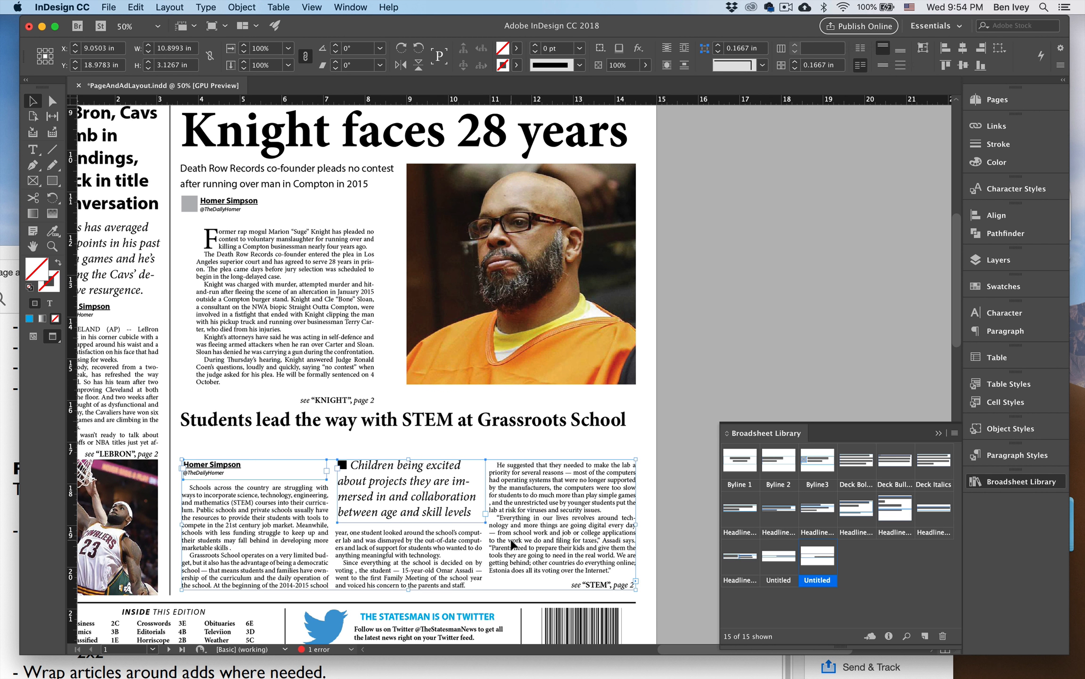
shift+click(575, 584)
key(shift+Up)
key(shift+Up)
key(shift+Up)
key(shift+Up)
key(shift+Up)
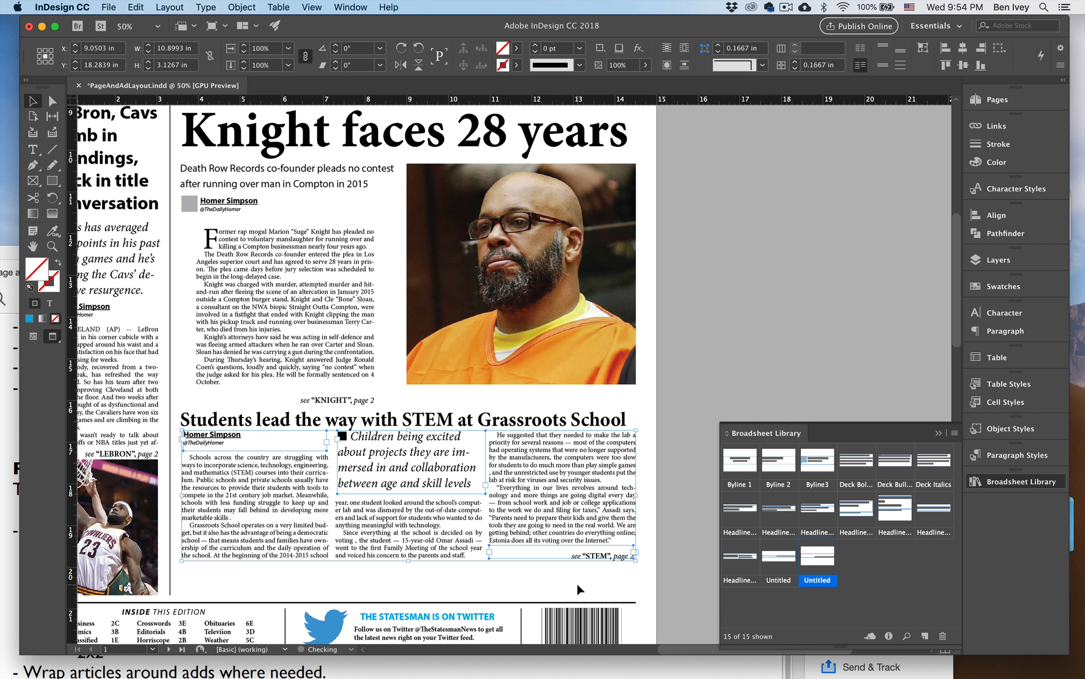
click(672, 488)
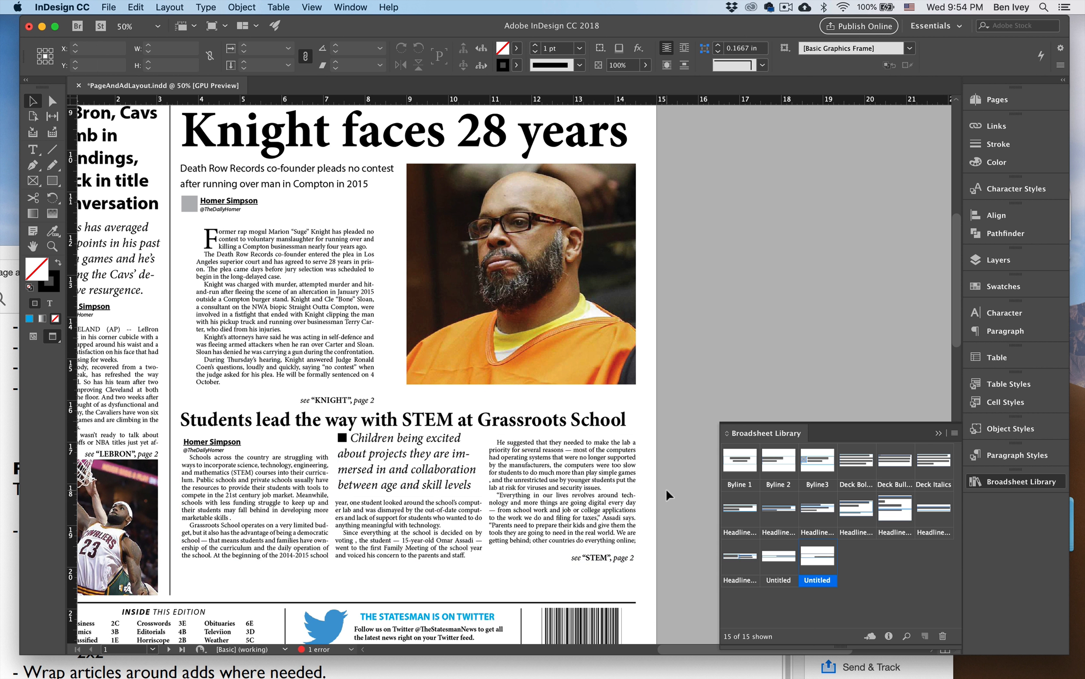
Extend the bottom edge of the page 1 STEM text frame down to about 3.72 in tall.
key(w)
click(442, 560)
drag(409, 562, 408, 586)
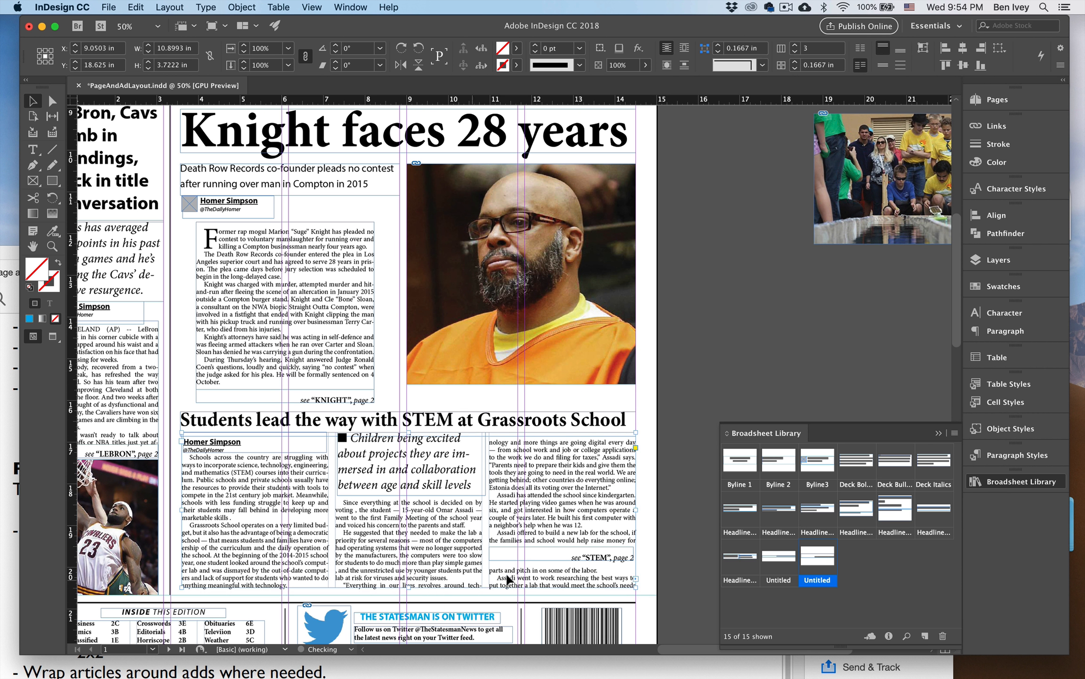
Nudge the "see STEM, page 2" jump line down to the bottom of the third column and preview the page.
click(542, 554)
key(shift+Down)
key(shift+Down)
key(shift+Down)
key(shift+Down)
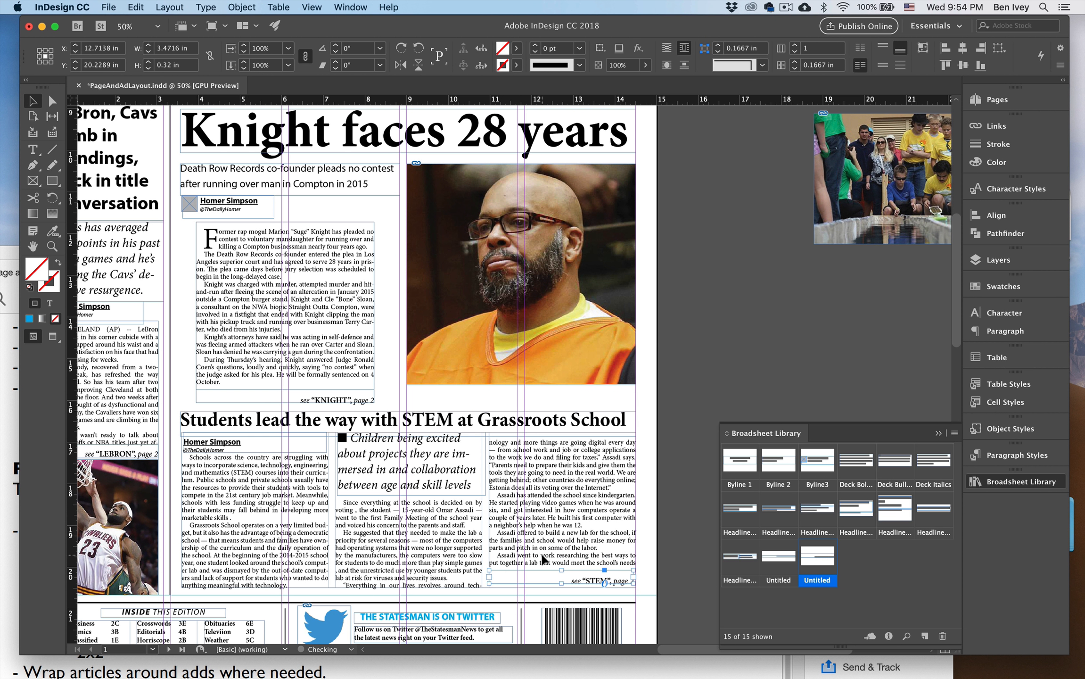
click(667, 569)
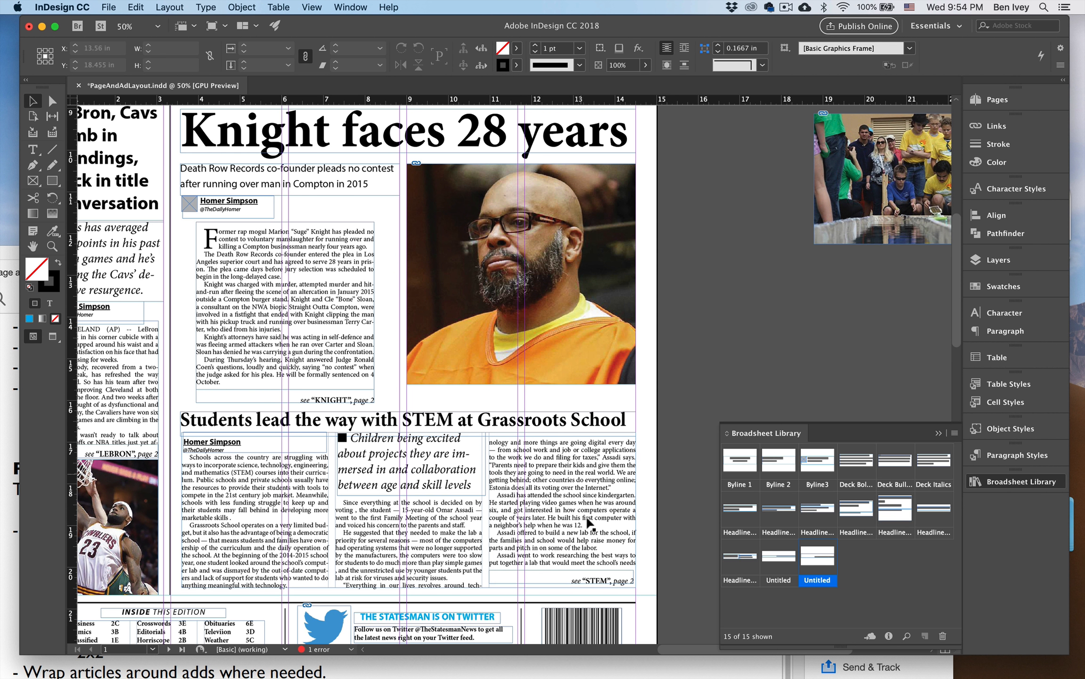
key(w)
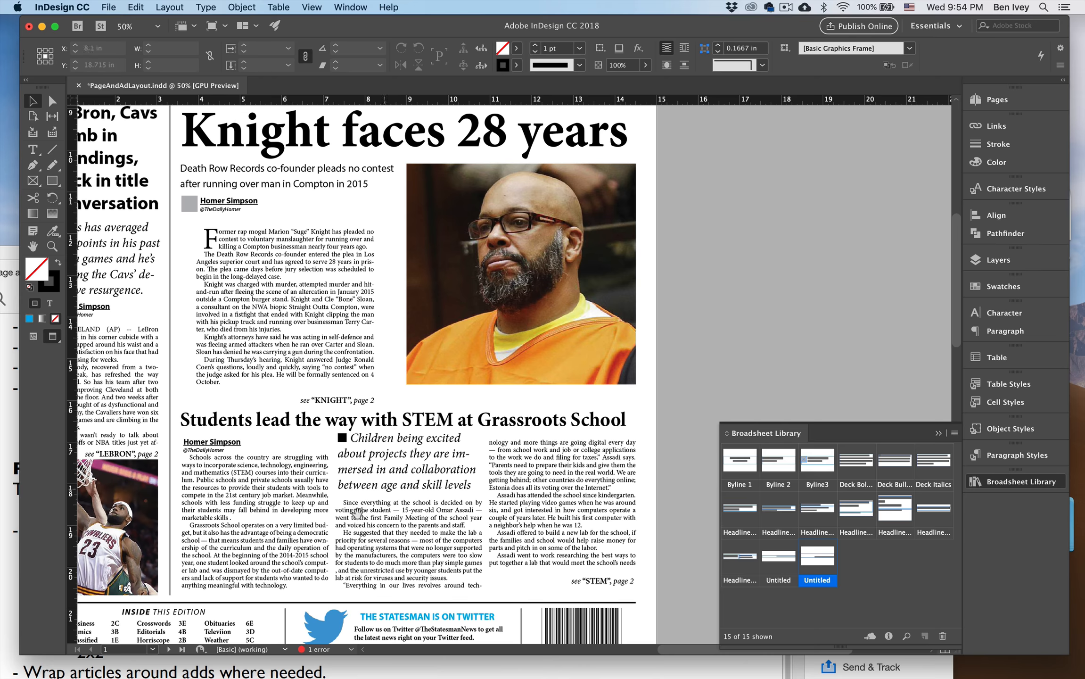
Try moving the ad below the page 2A STEM continuation onto the pasteboard, exposing the end of the story.
drag(357, 513, 677, 69)
drag(526, 451, 482, 143)
click(476, 438)
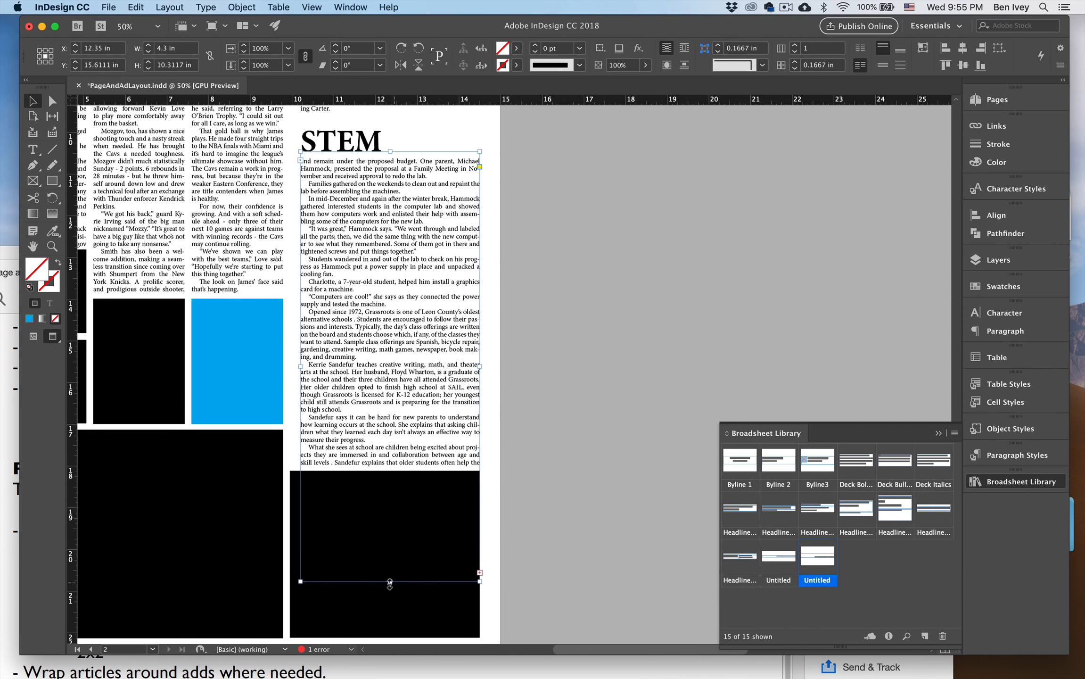
click(436, 608)
drag(436, 608, 693, 582)
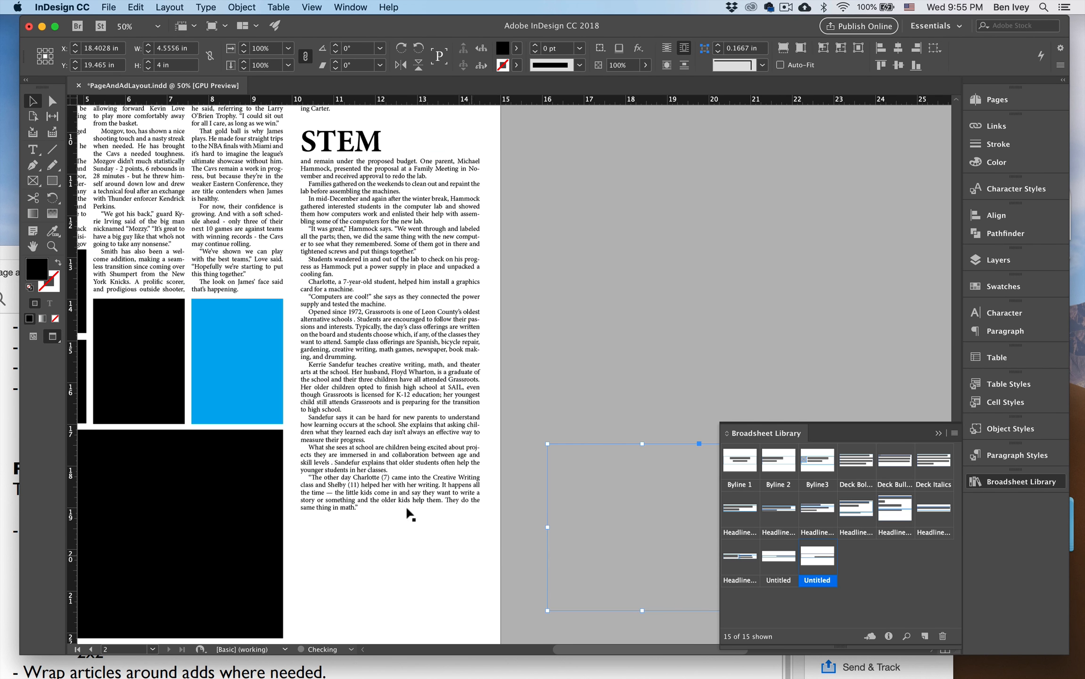
key(super+z)
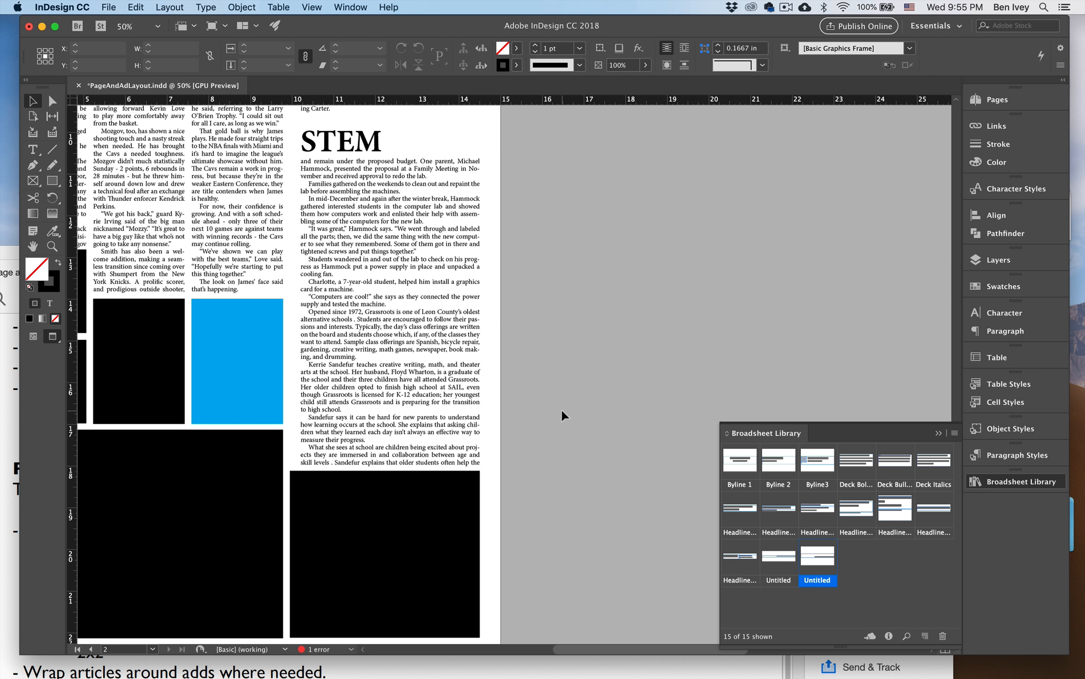
Nudge the "see KNIGHT, page 2" jump line on page 1 slightly up, away from the STEM headline.
scroll(551, 412, up, 15)
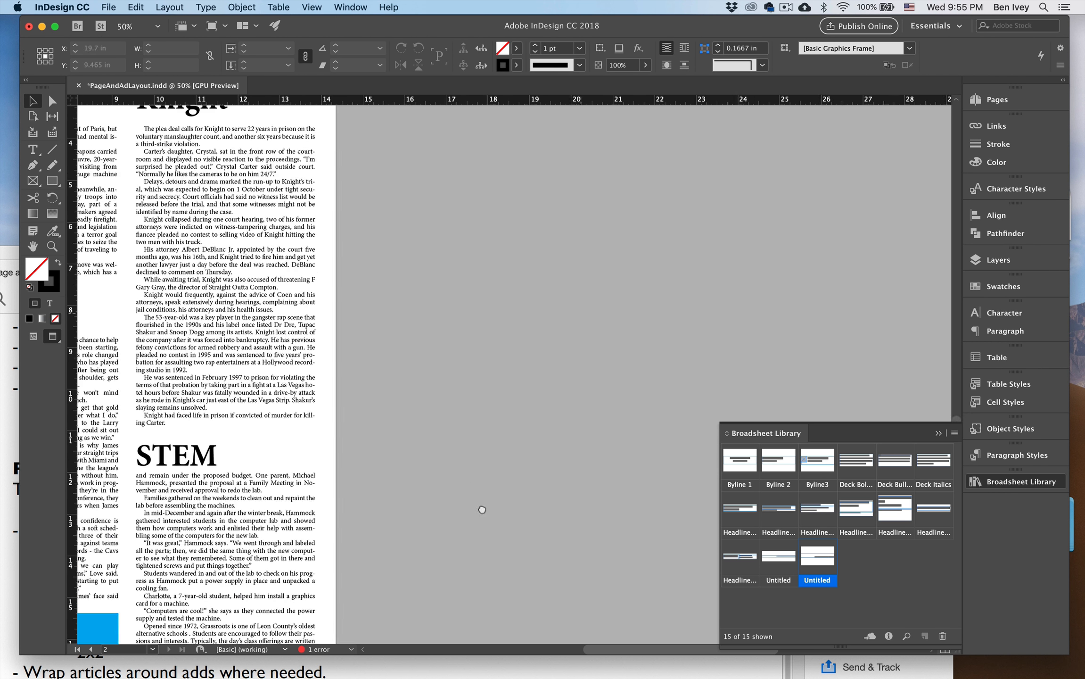
scroll(509, 412, right, 8)
scroll(525, 327, up, 10)
scroll(524, 326, right, 2)
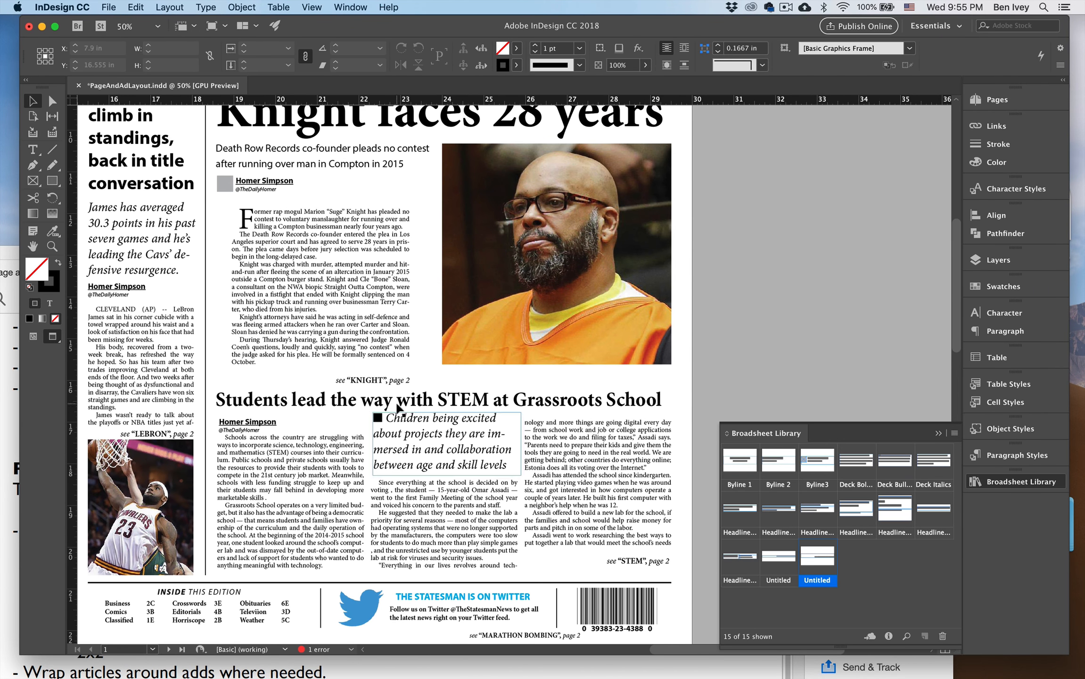
click(391, 382)
key(Up)
key(Up)
key(Up)
key(Up)
key(Up)
key(Up)
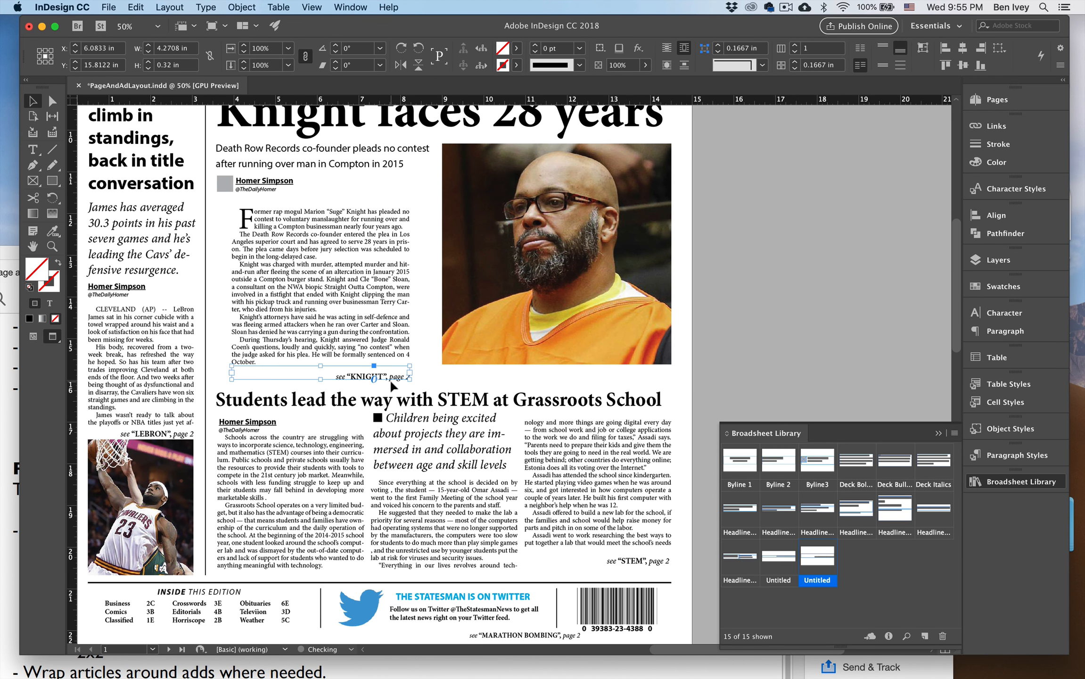
click(721, 381)
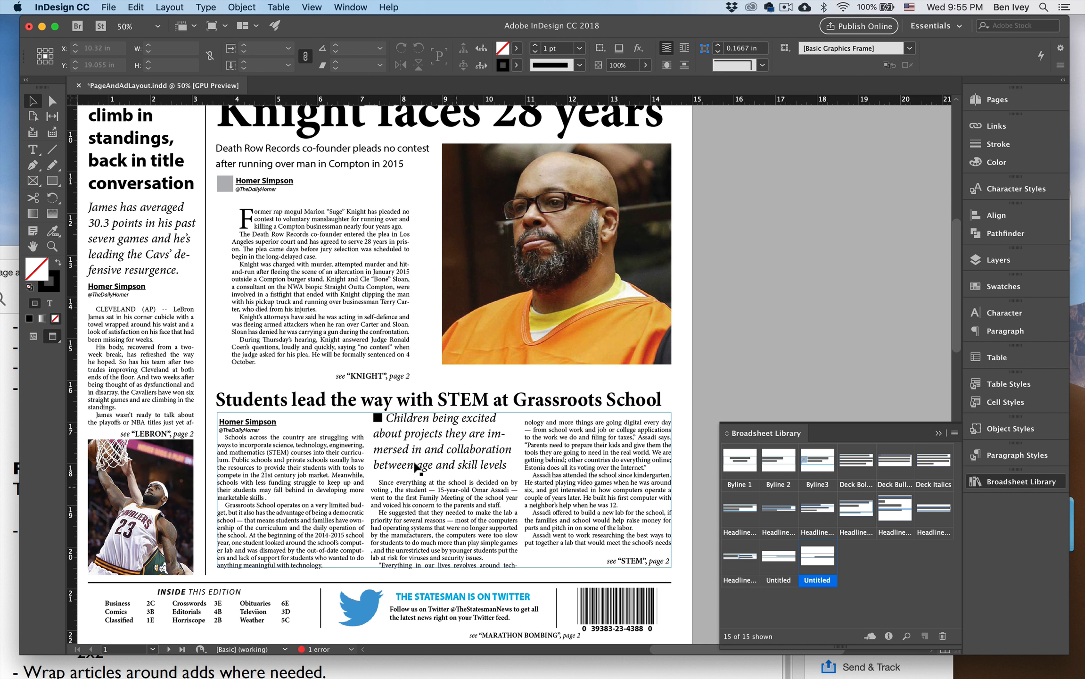
double_click(499, 462)
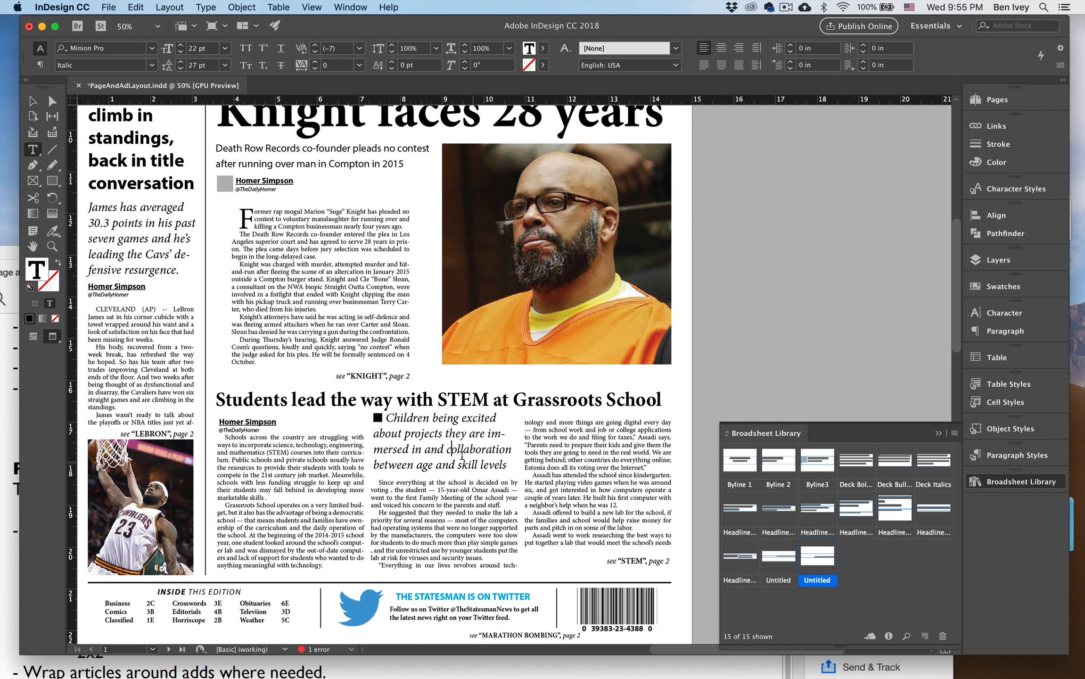
key(super+a)
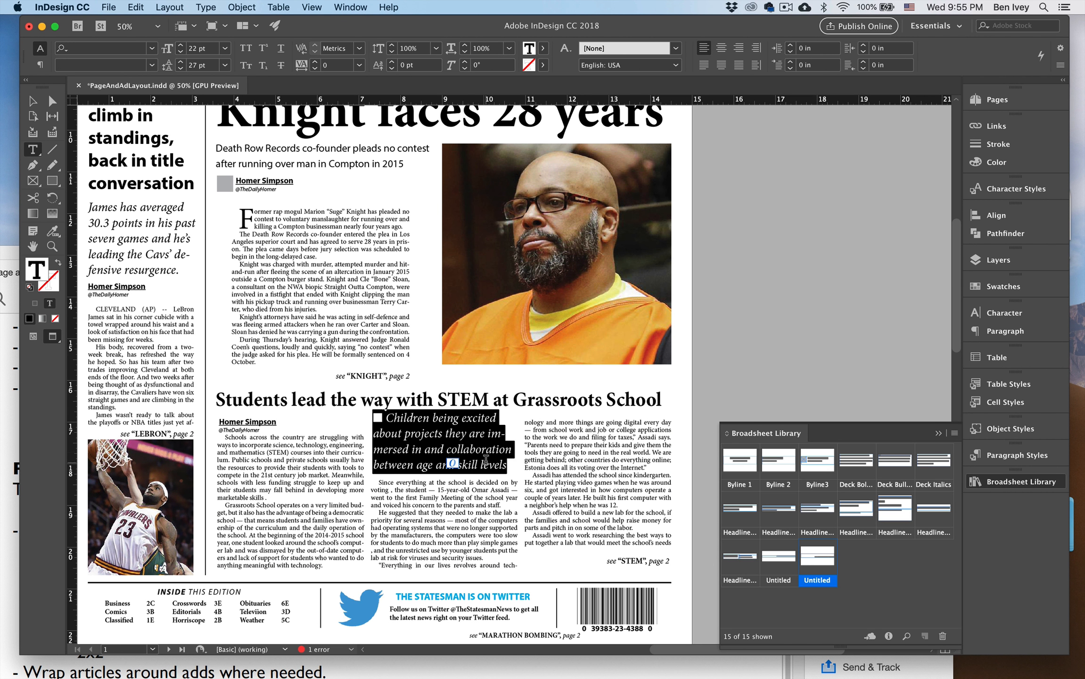
click(32, 101)
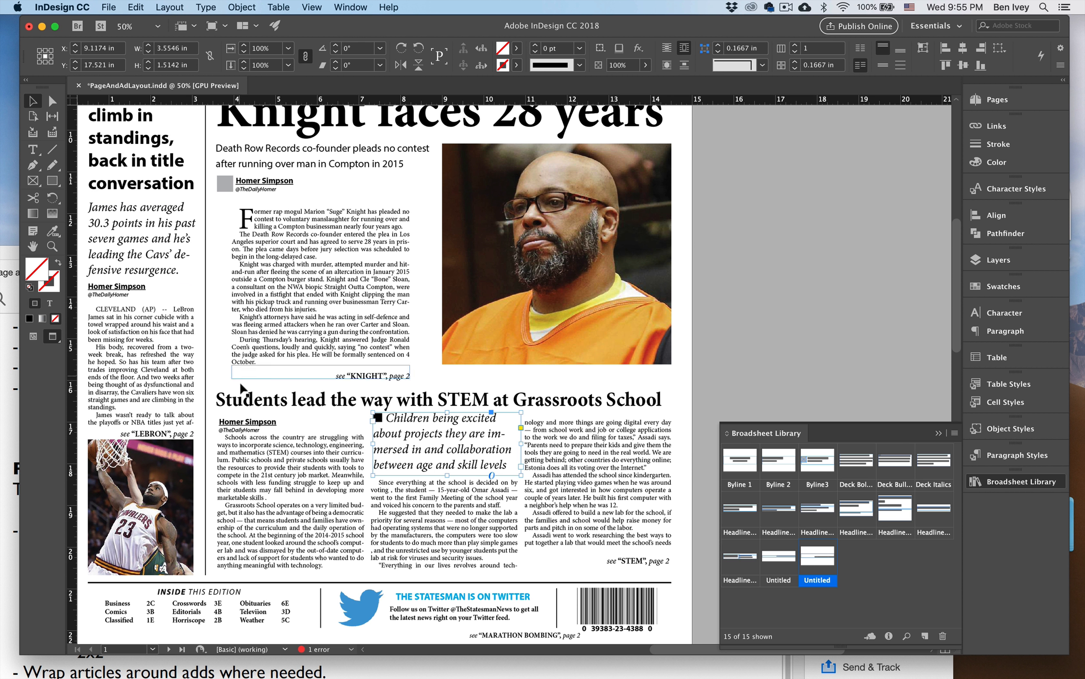
Nudge the STEM story's byline slightly up, closer to the headline.
click(250, 422)
key(Up)
key(Up)
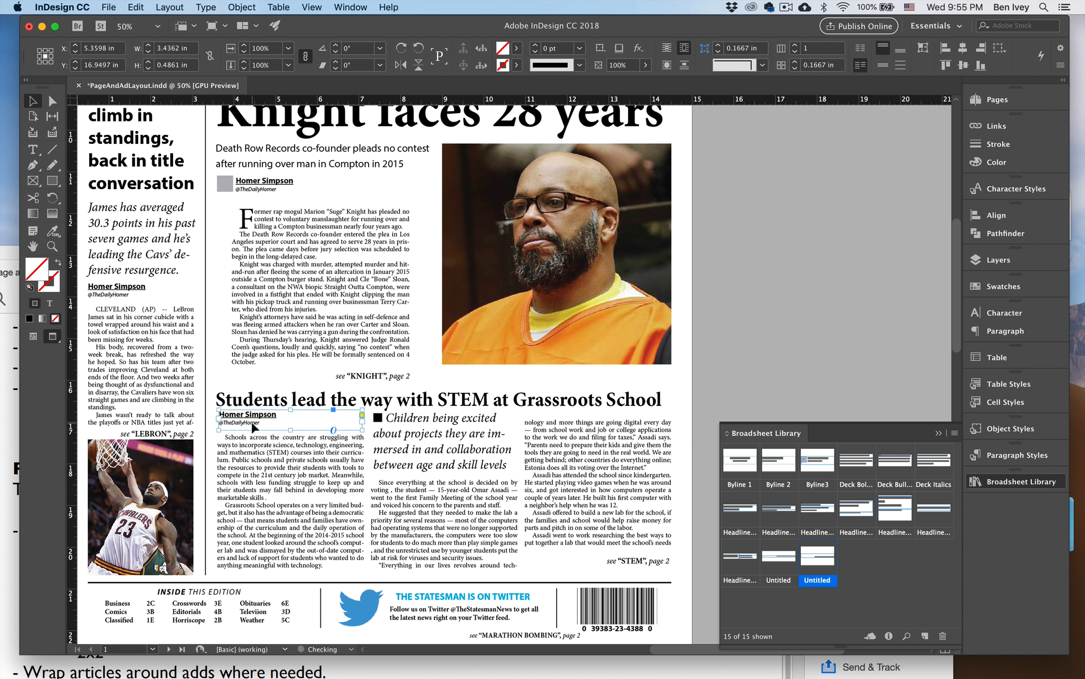
Reduce all the text of the italic "Children being excited" deck to 16 pt.
click(422, 454)
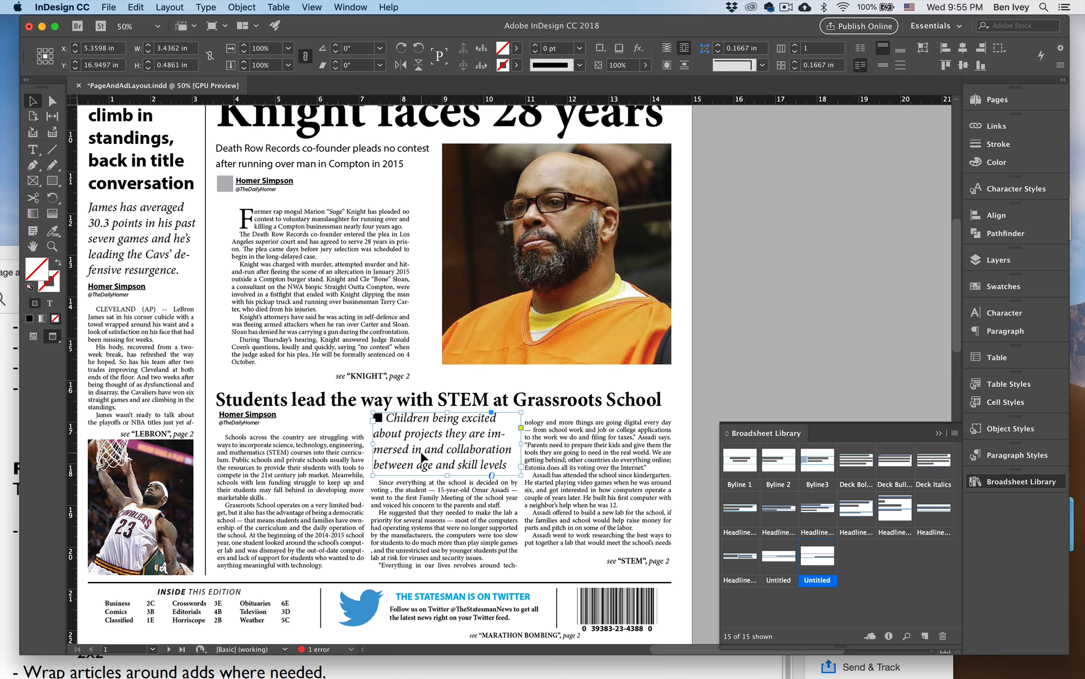
double_click(479, 465)
key(super+a)
key(super+shift+comma)
key(super+shift+comma)
key(super+shift+comma)
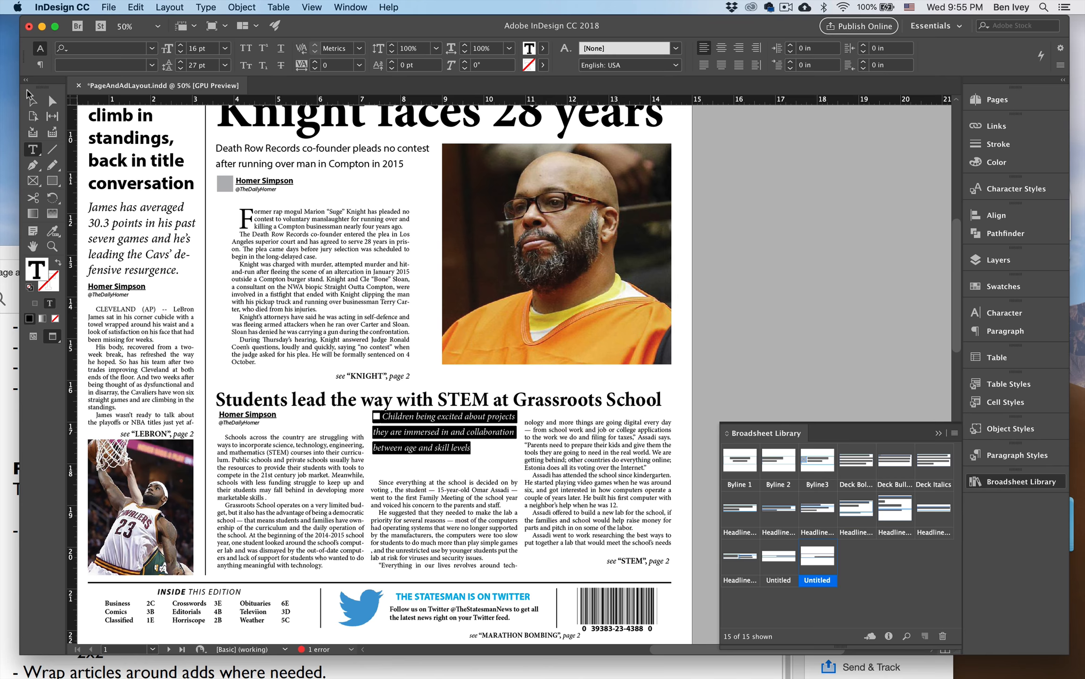
Raise the bottom edge of the italic deck's frame so the STEM story text closes up beneath it.
key(Escape)
drag(448, 477, 446, 457)
key(super+z)
click(722, 342)
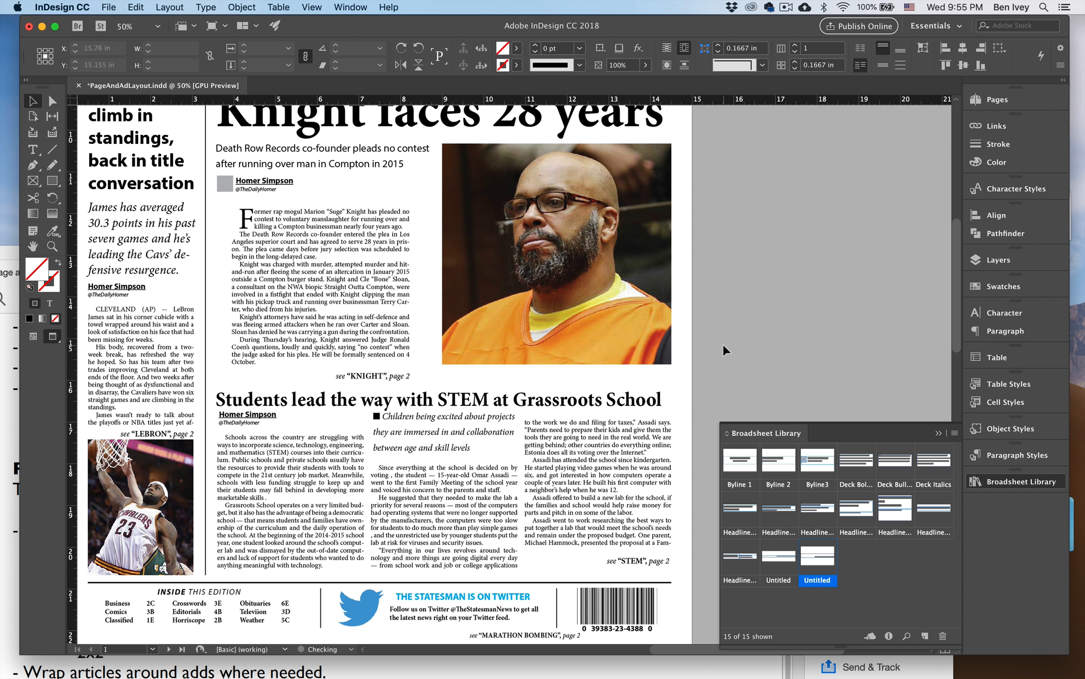
Nudge the "see STEM, page 2" jump line on page 1 slightly down, away from the story text above it.
click(629, 563)
key(Down)
key(Down)
key(Down)
key(Down)
key(Down)
key(Down)
key(Down)
key(Down)
key(Down)
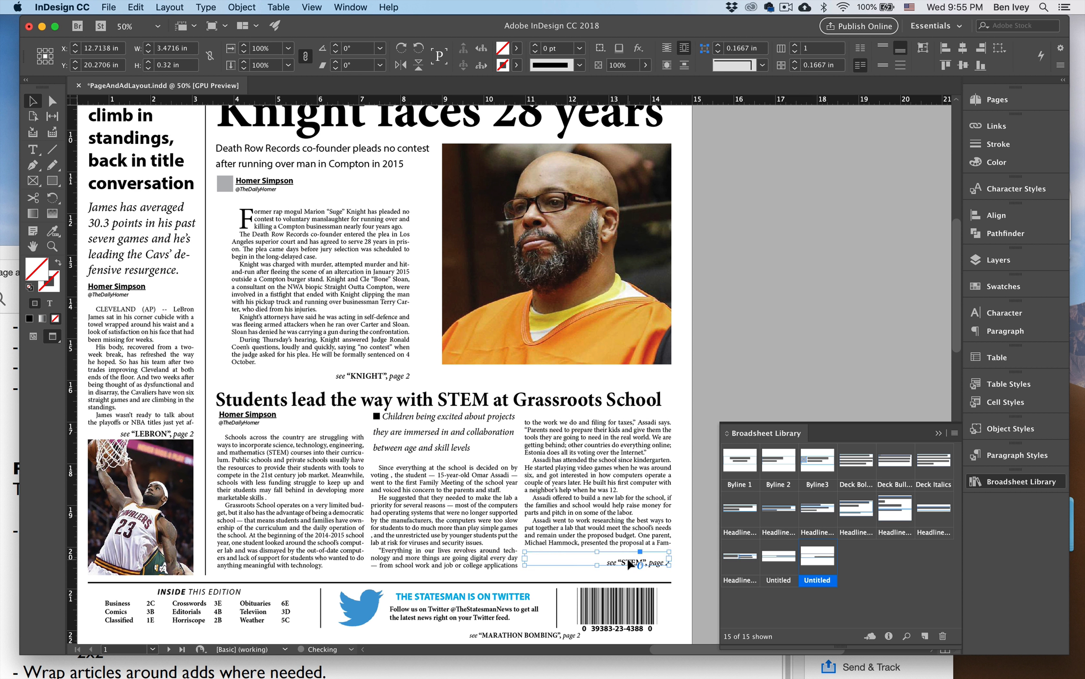
click(683, 349)
Try moving the black ad below the STEM story off page 2A to check the story's ending, and undo the move.
scroll(683, 349, down, 15)
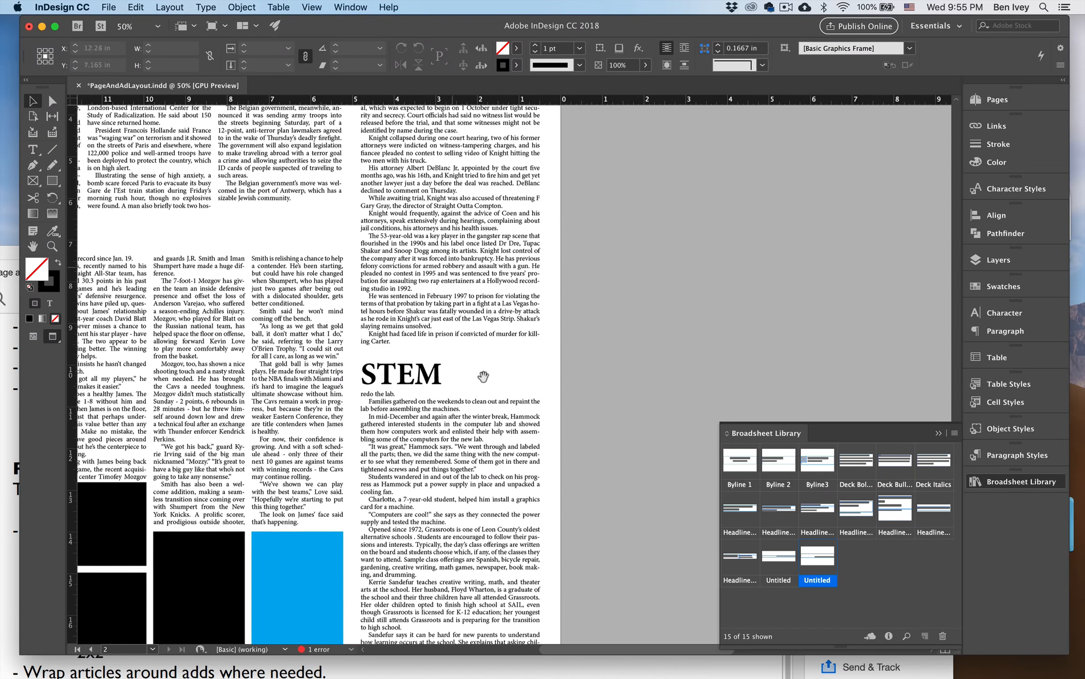
drag(482, 376, 440, 235)
click(467, 497)
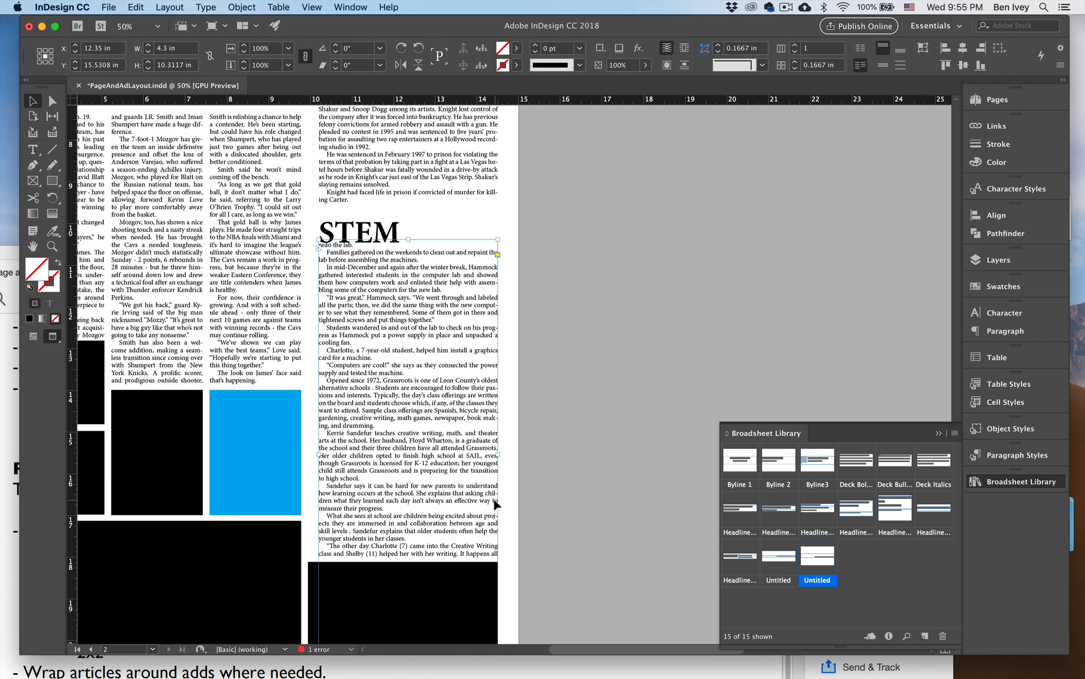
key(super+z)
drag(422, 490, 316, 317)
drag(257, 533, 464, 528)
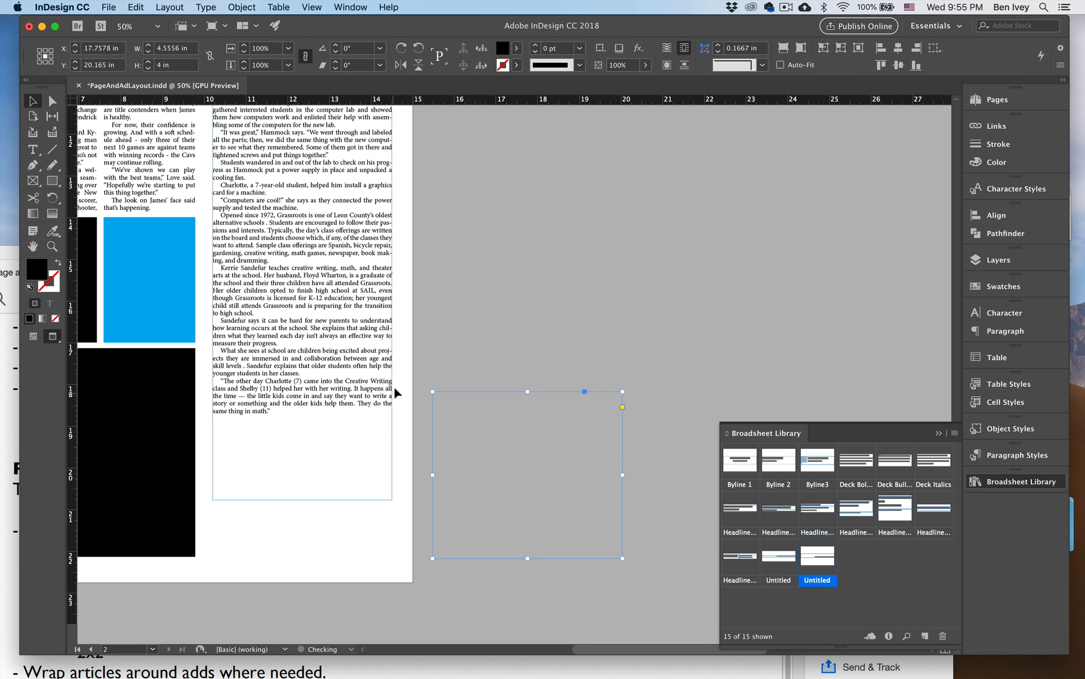
key(super+z)
drag(437, 339, 556, 550)
click(32, 107)
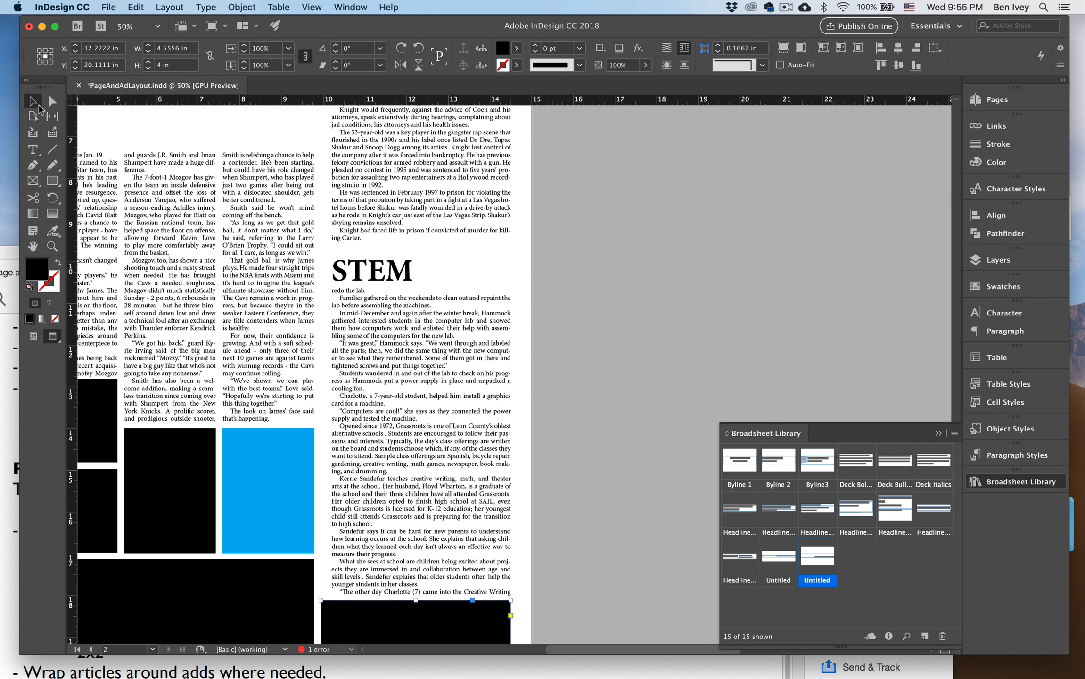
Try the STEM continuation text frame in two columns and return it to one column.
click(448, 383)
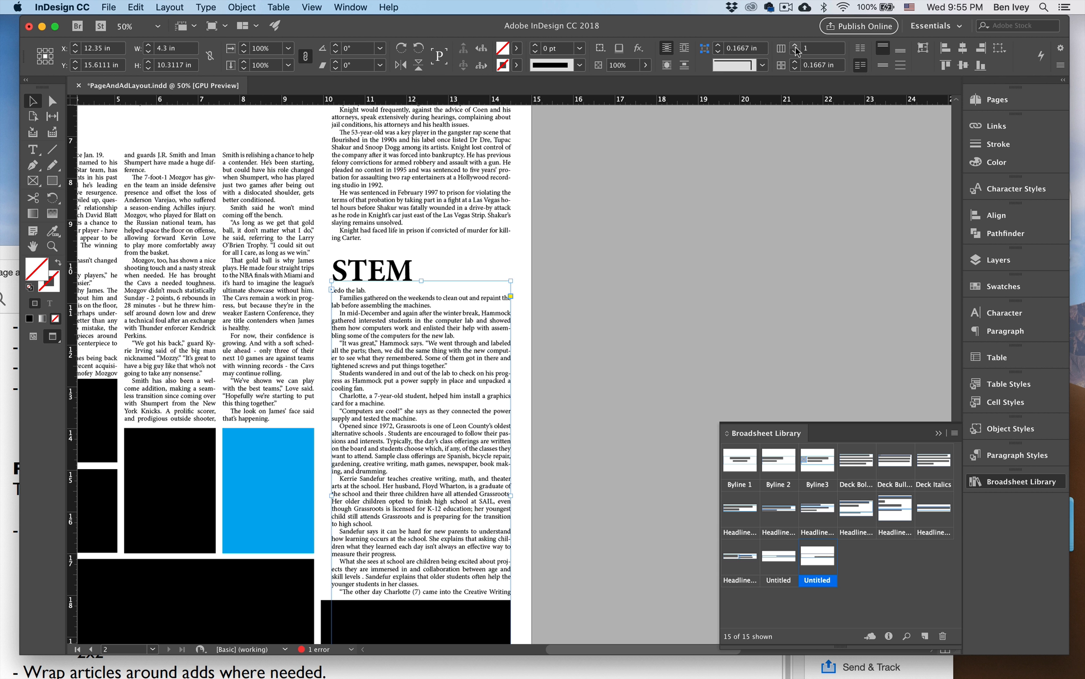
click(796, 46)
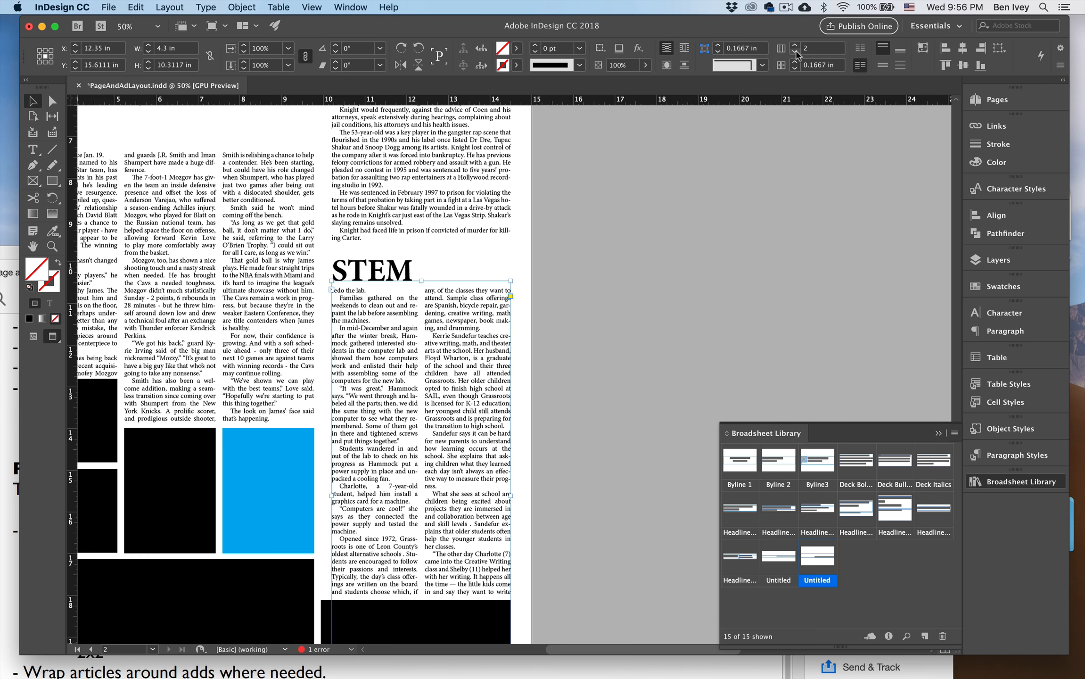
click(796, 52)
Reduce the font size of the STEM headline on page 2A by a few steps.
scroll(629, 225, up, 3)
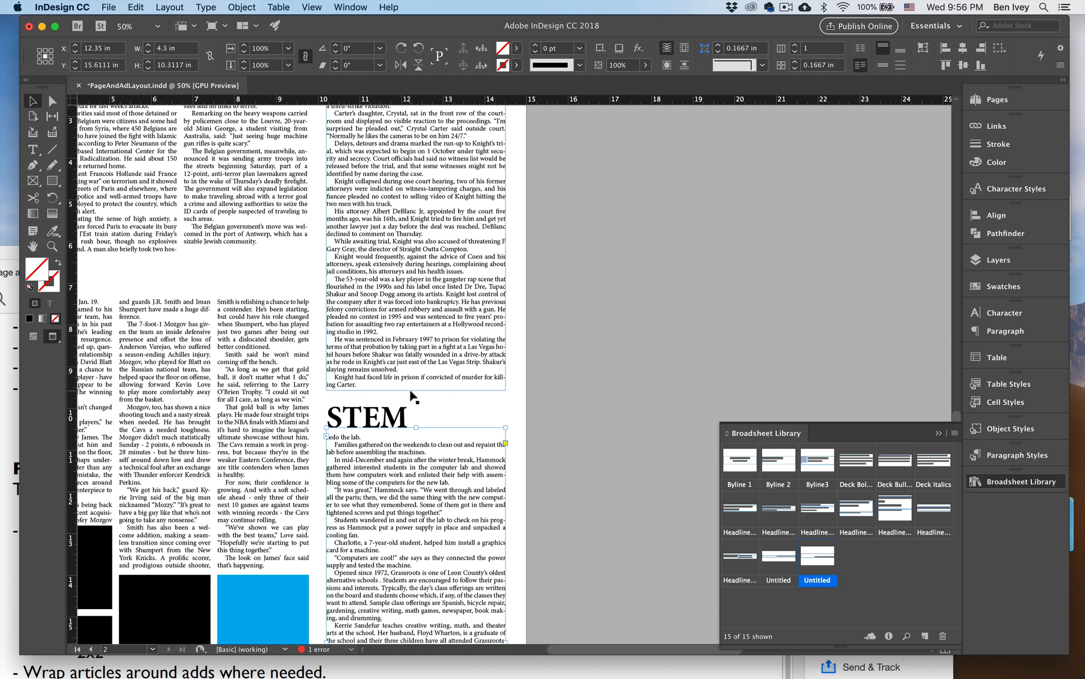
key(t)
double_click(367, 419)
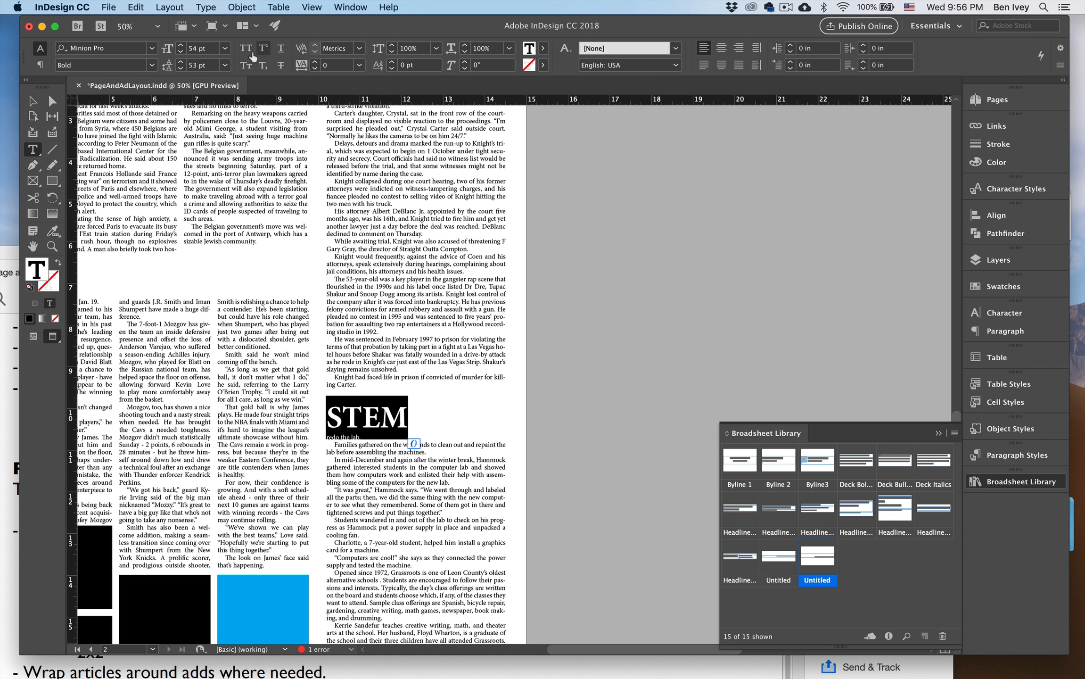
click(180, 52)
click(180, 52)
click(180, 52)
click(180, 53)
click(180, 52)
click(180, 52)
click(180, 52)
click(180, 53)
click(29, 101)
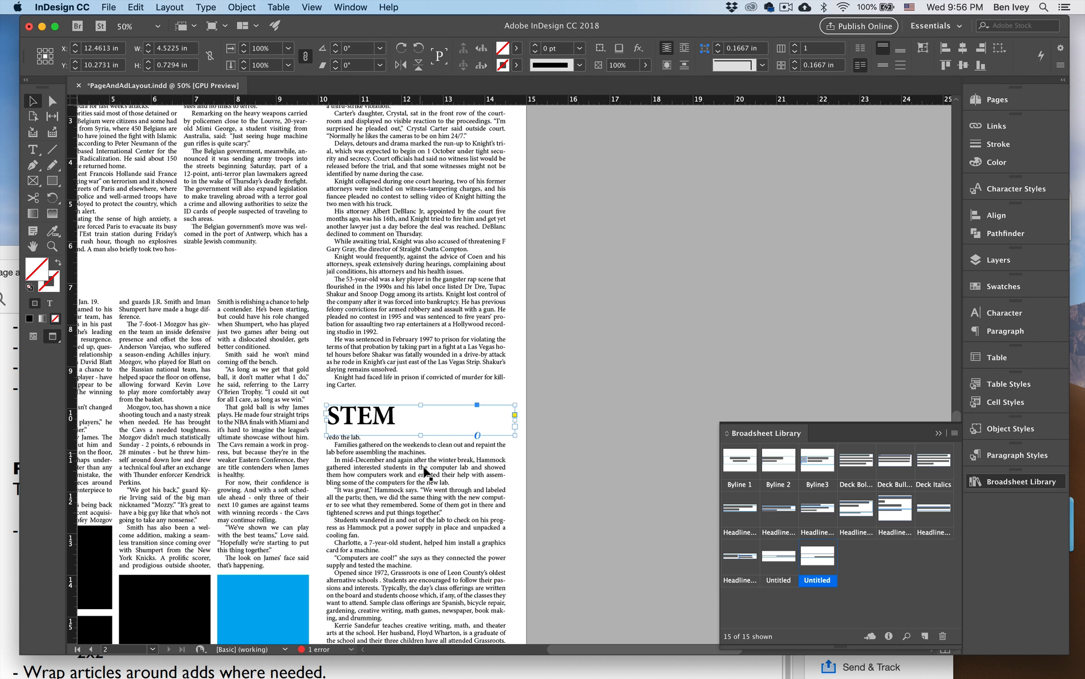
Nudge the STEM continuation text and its headline up by about 0.14 in on page 2A.
scroll(411, 427, down, 2)
click(582, 433)
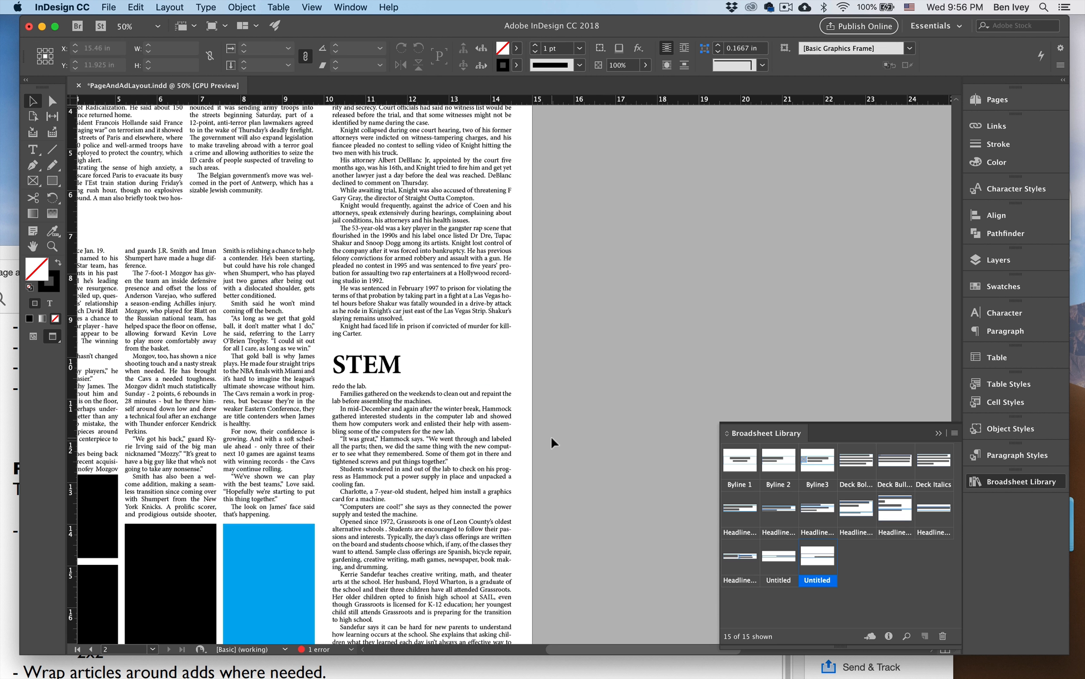
scroll(550, 435, down, 3)
click(444, 345)
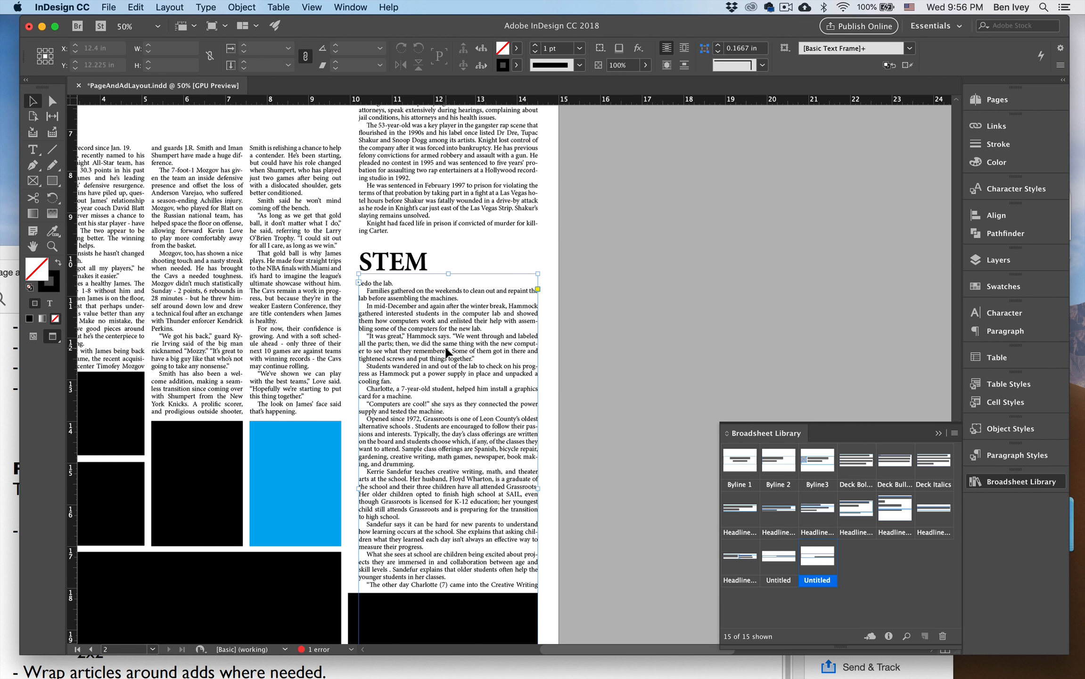
key(shift+Up)
key(shift+Up)
key(shift+Down)
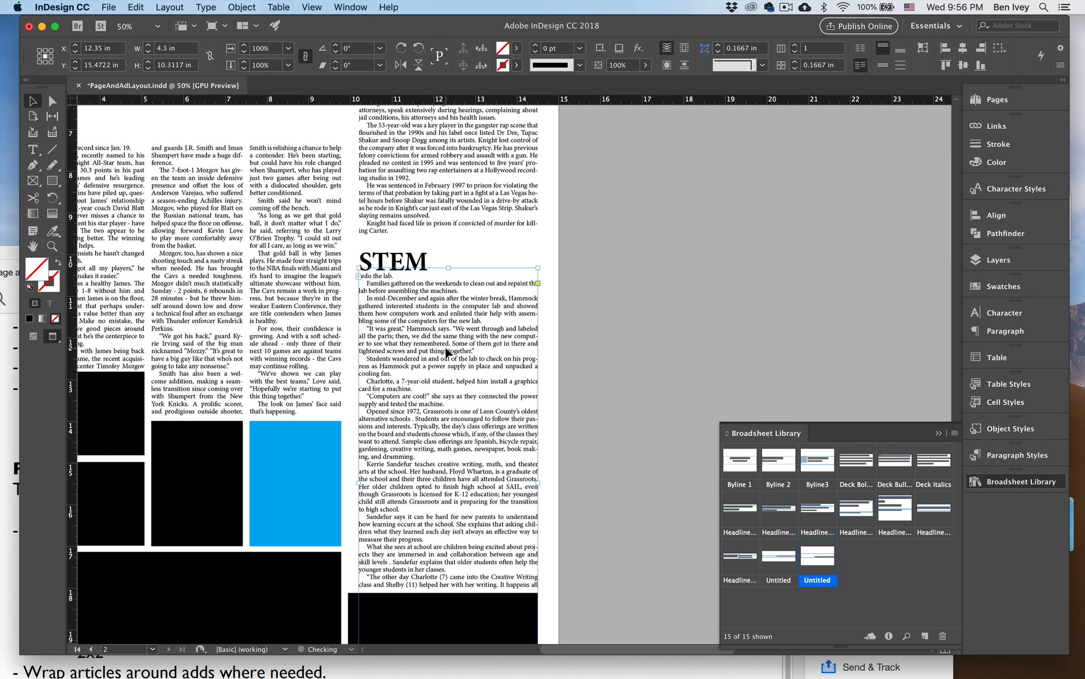
click(399, 264)
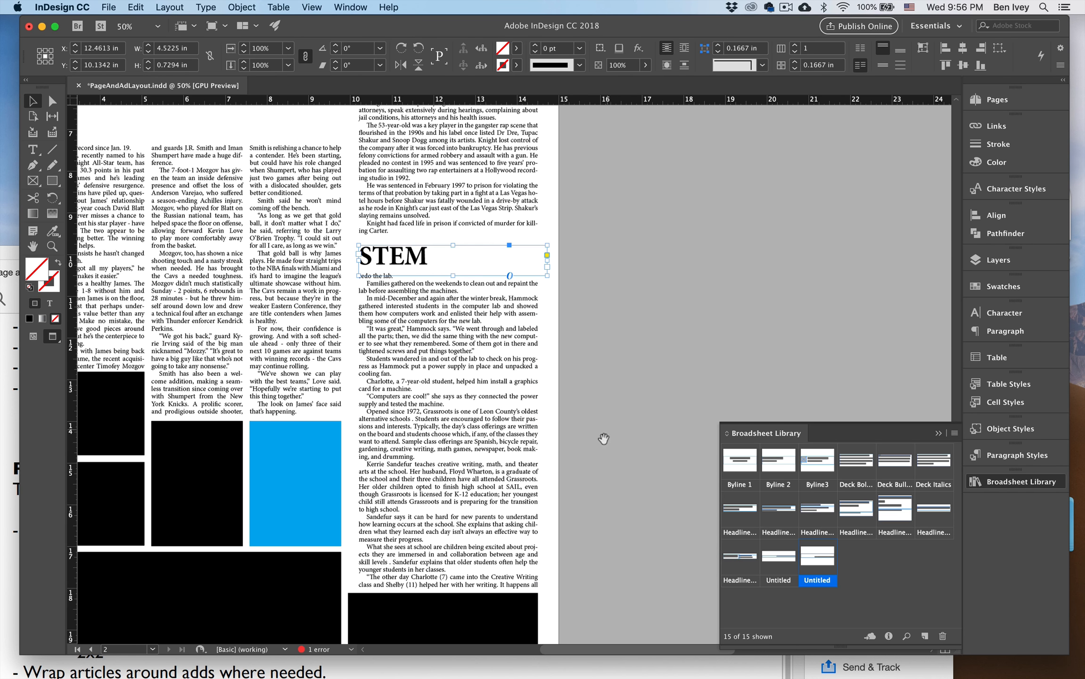
Move the black ad below the STEM story off page 2A onto the pasteboard to uncover the text's ending.
scroll(490, 417, down, 3)
click(553, 467)
scroll(554, 467, down, 3)
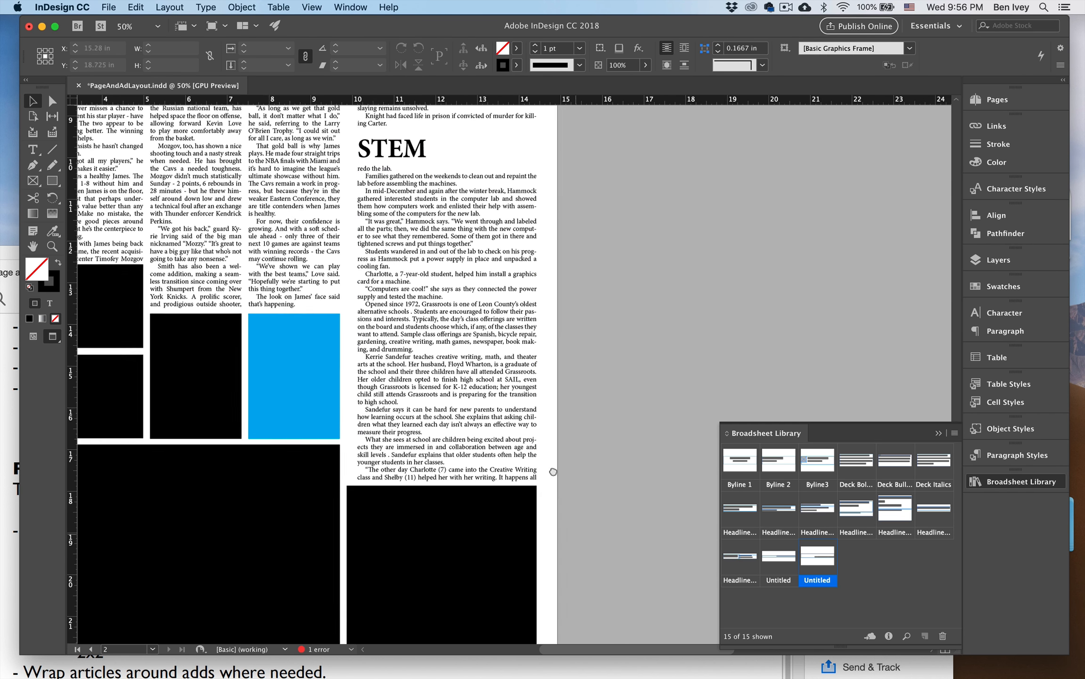
click(366, 587)
drag(367, 588, 626, 590)
Delete the STEM story's closing paragraph, the quote beginning "The other day", on page 2A.
key(t)
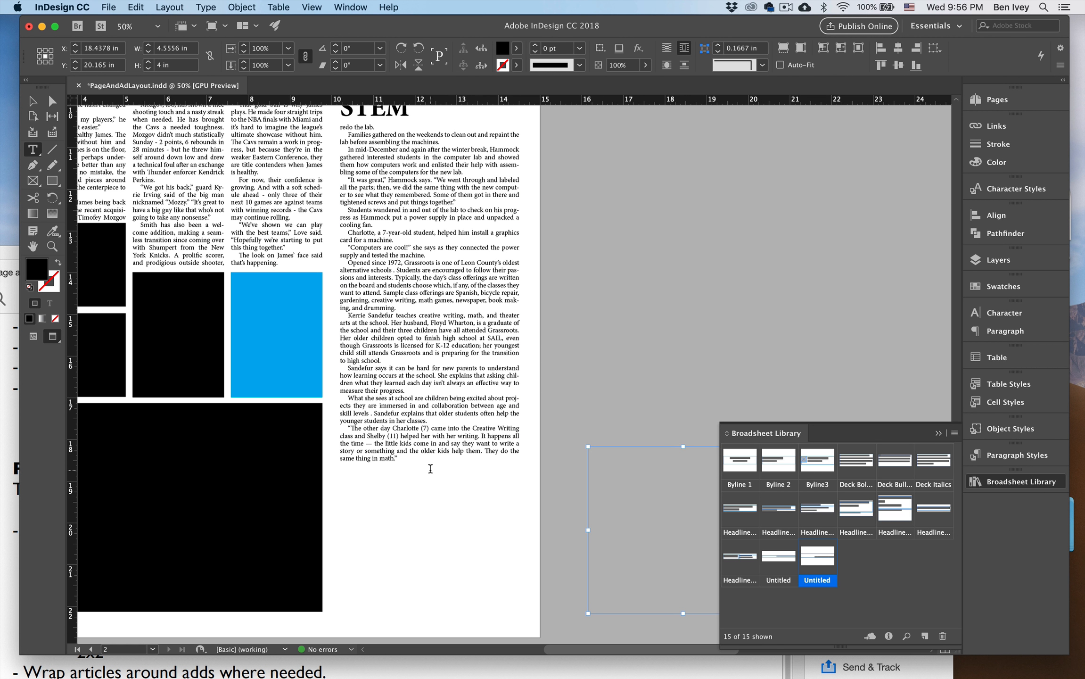
drag(400, 456, 333, 429)
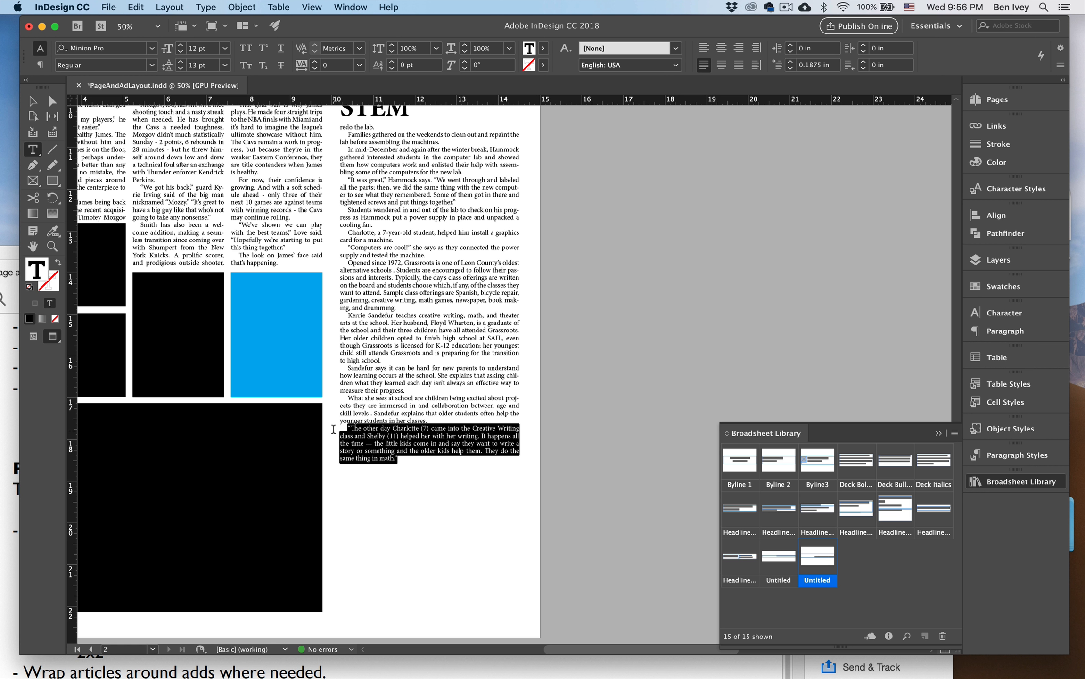
drag(333, 429, 334, 430)
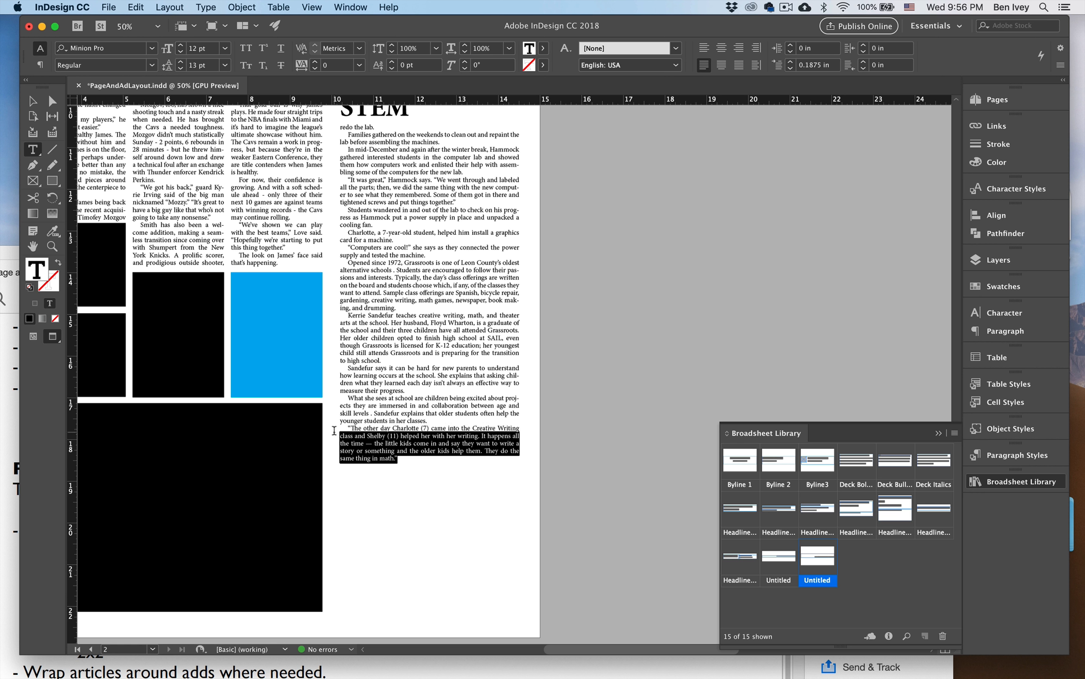
drag(334, 431, 334, 428)
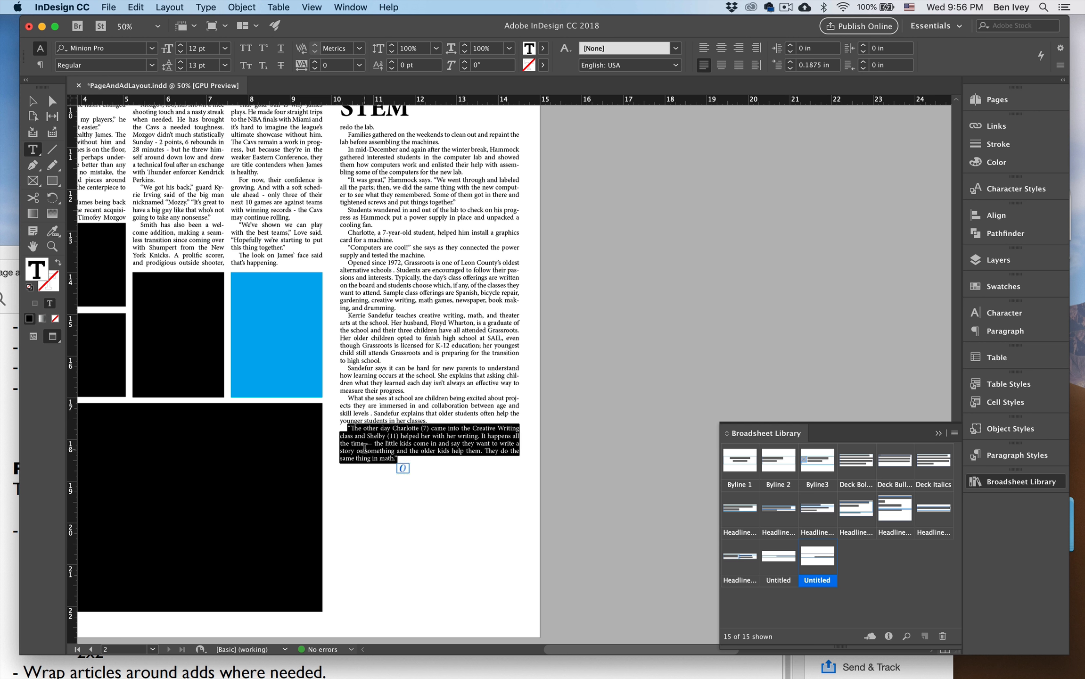
key(BackSpace)
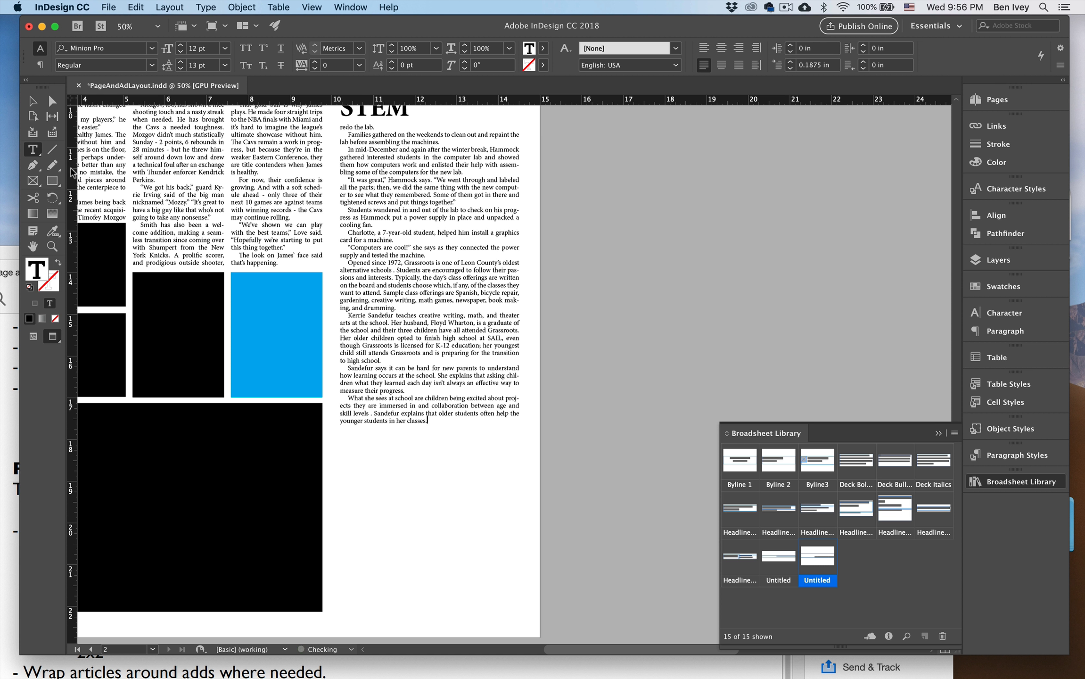
Display the layout guides and move the black ad back beneath the STEM story, aligned to the page's bottom and outer margins.
click(33, 100)
key(w)
drag(627, 490, 375, 495)
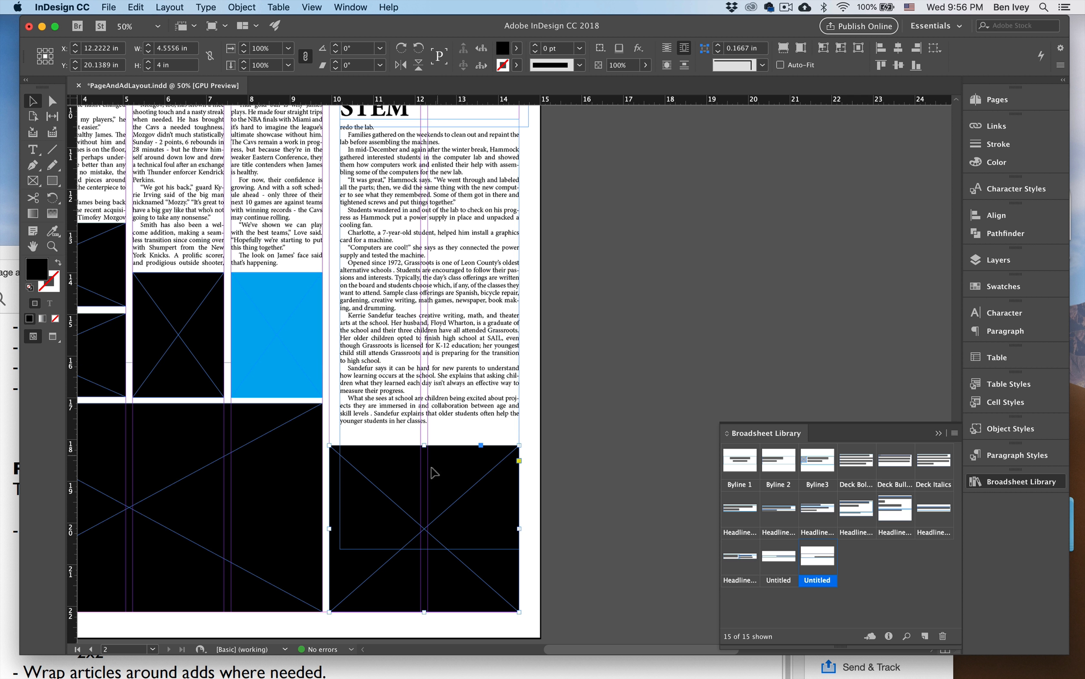
Raise the bottom edge of the STEM text frame to just above the black ad.
click(429, 547)
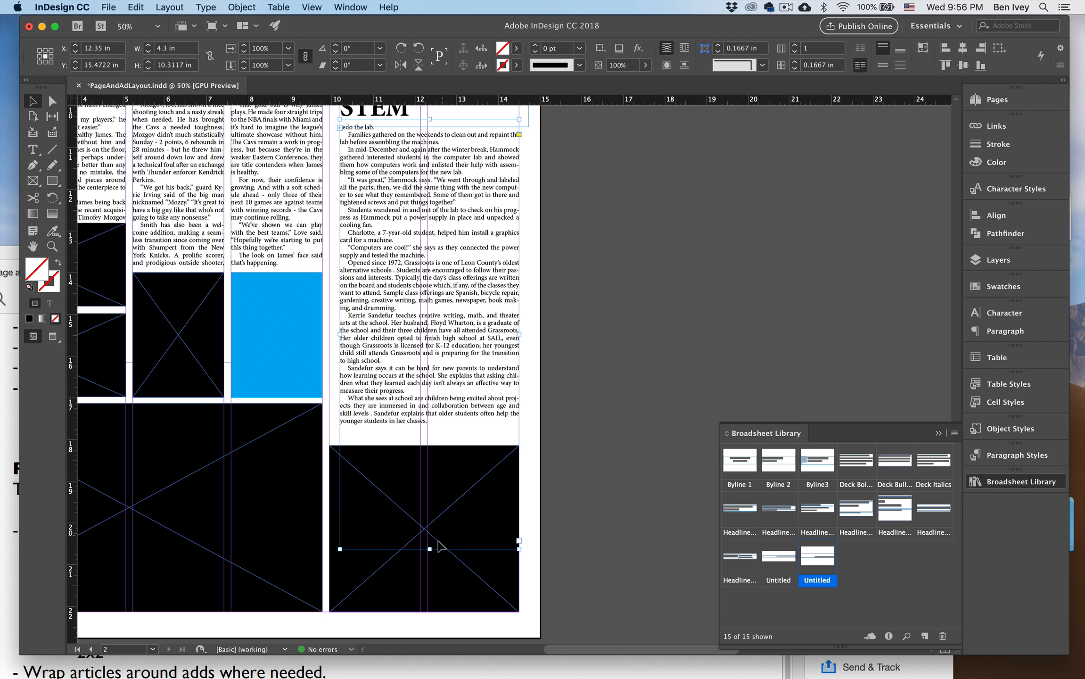
drag(429, 549, 430, 442)
click(595, 350)
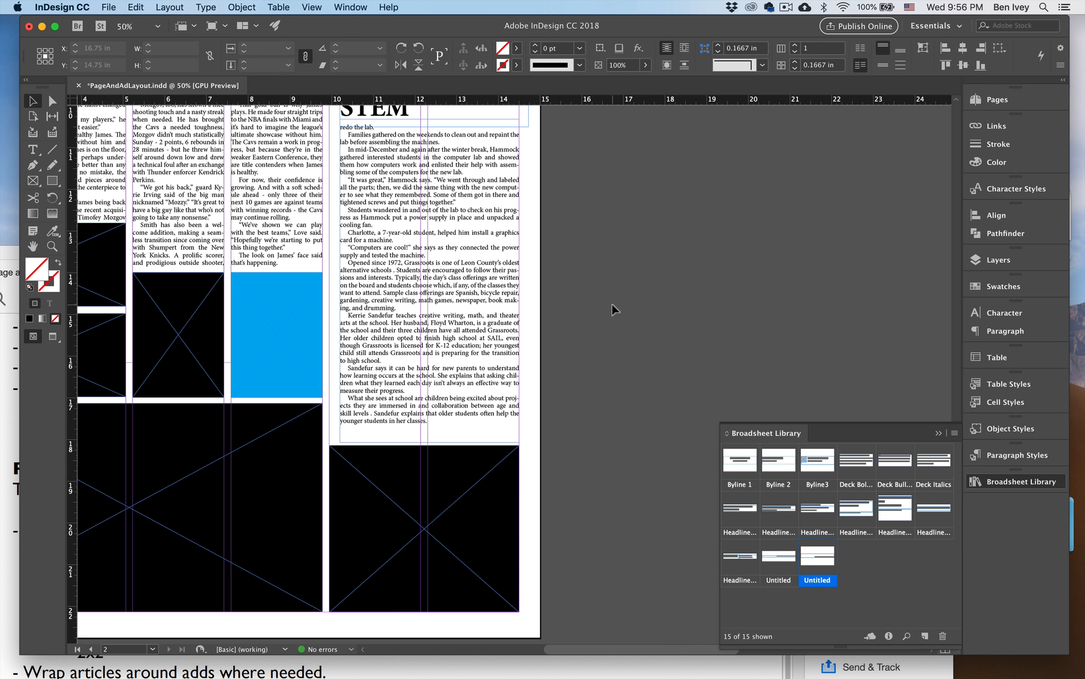
Return to preview mode and nudge the STEM headline and its text together about 0.28 in down toward the ad.
scroll(611, 304, up, 5)
scroll(611, 304, right, 3)
key(w)
click(318, 287)
key(shift+Down)
key(shift+Down)
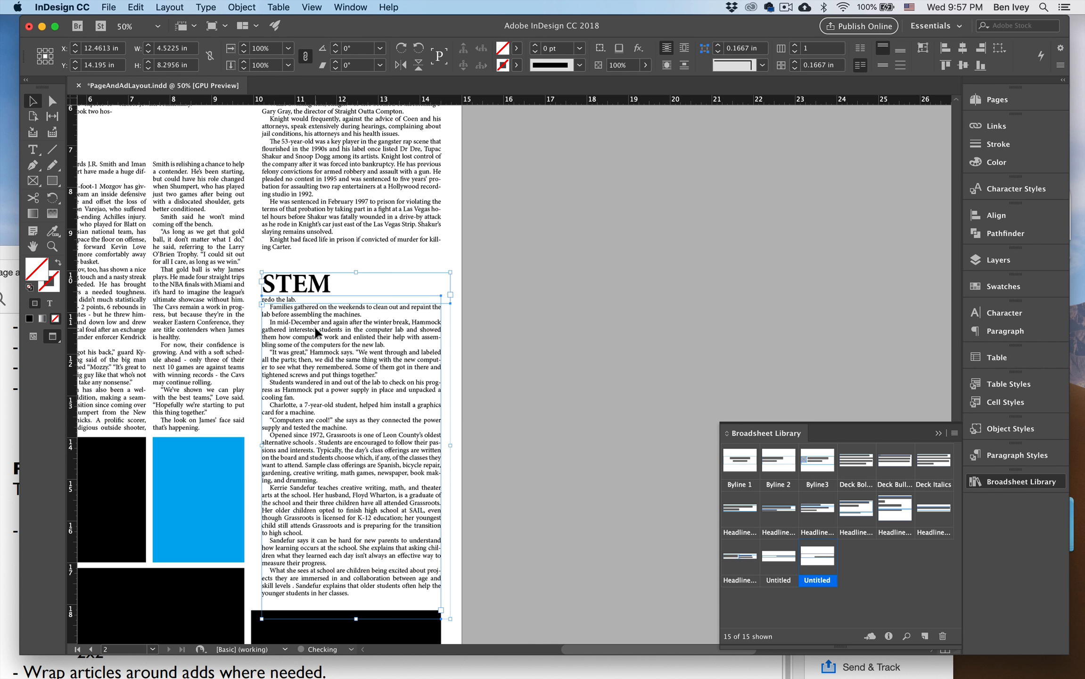
click(501, 442)
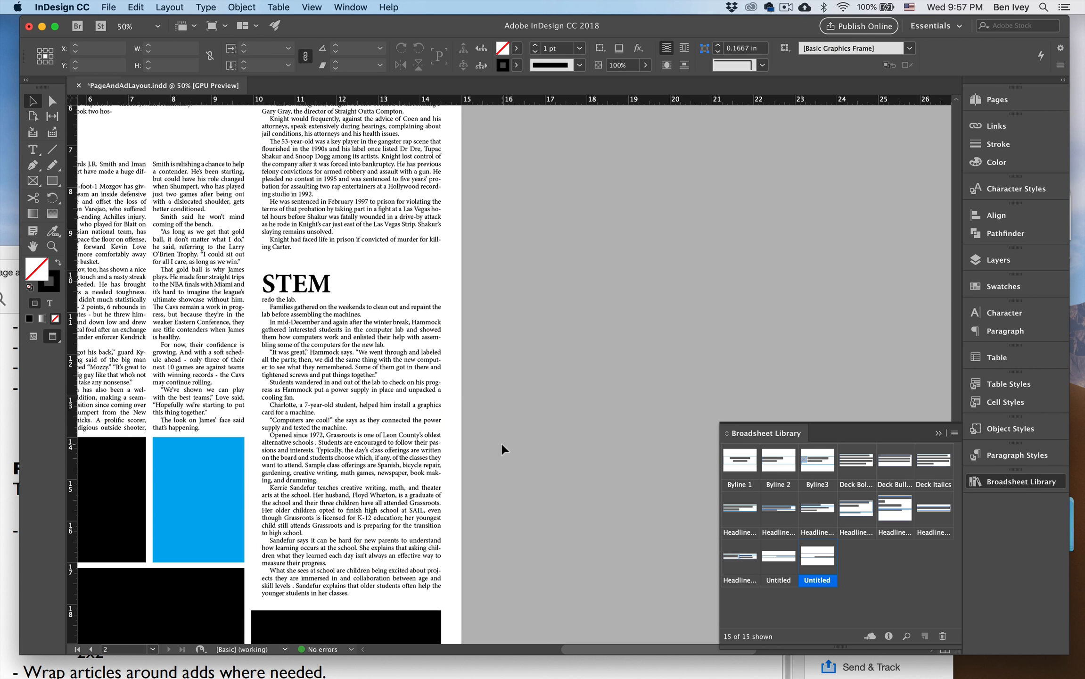
Review the full layouts of page 2A and page 1 for fit and spacing.
key(super+0)
drag(547, 353, 449, 386)
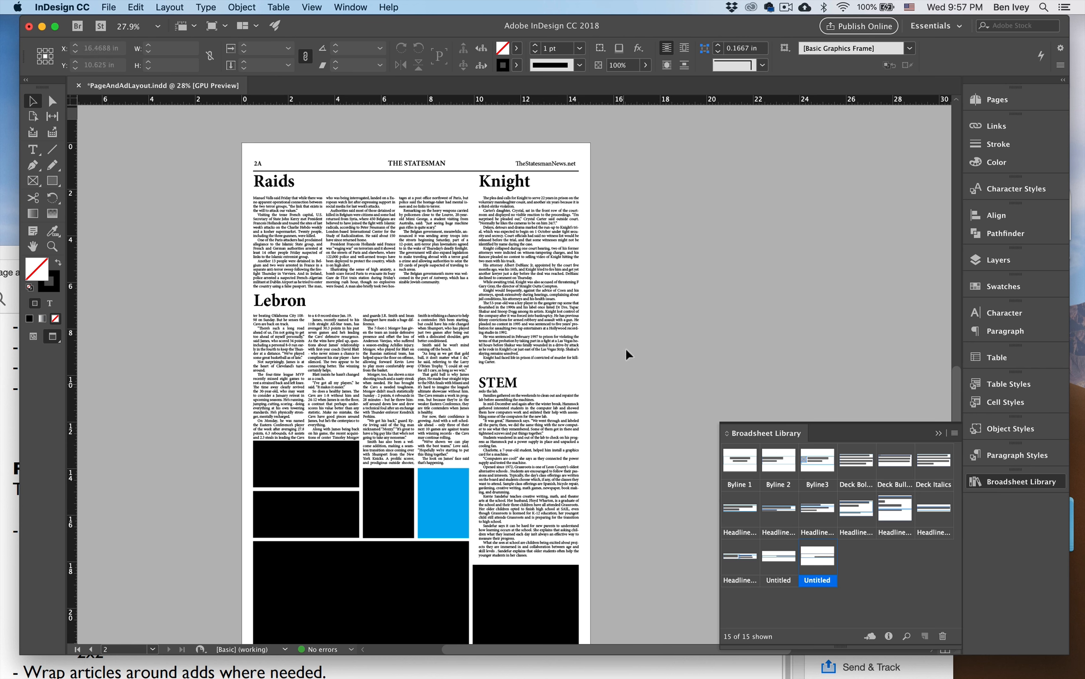
drag(687, 264, 566, 402)
drag(656, 282, 520, 425)
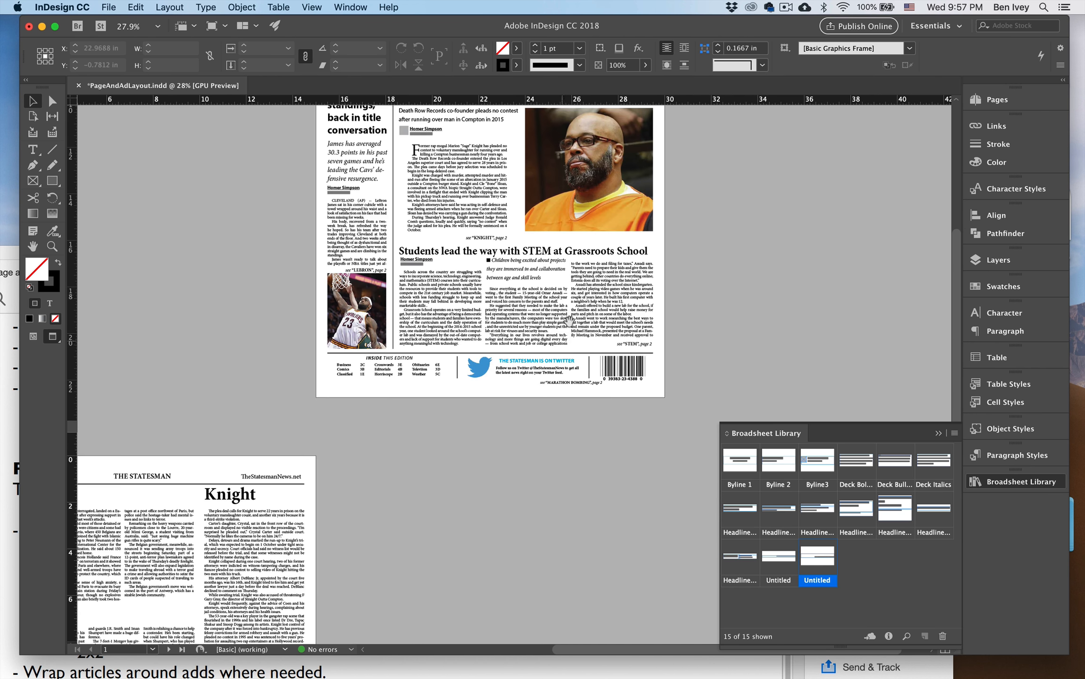
drag(576, 287, 523, 429)
drag(533, 317, 533, 351)
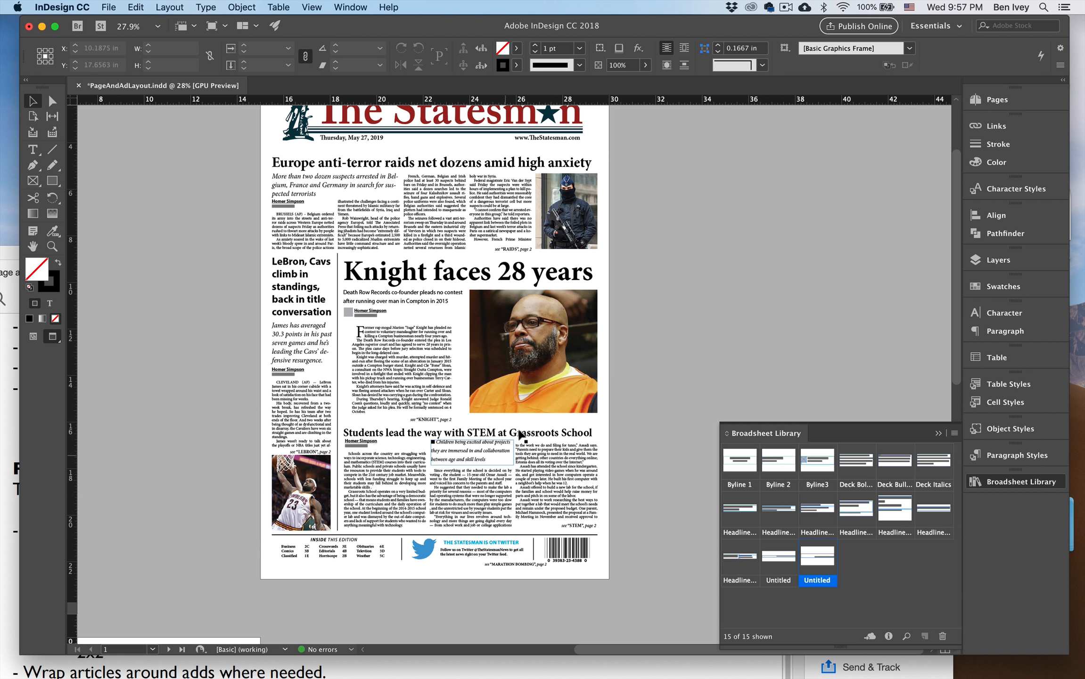
click(624, 293)
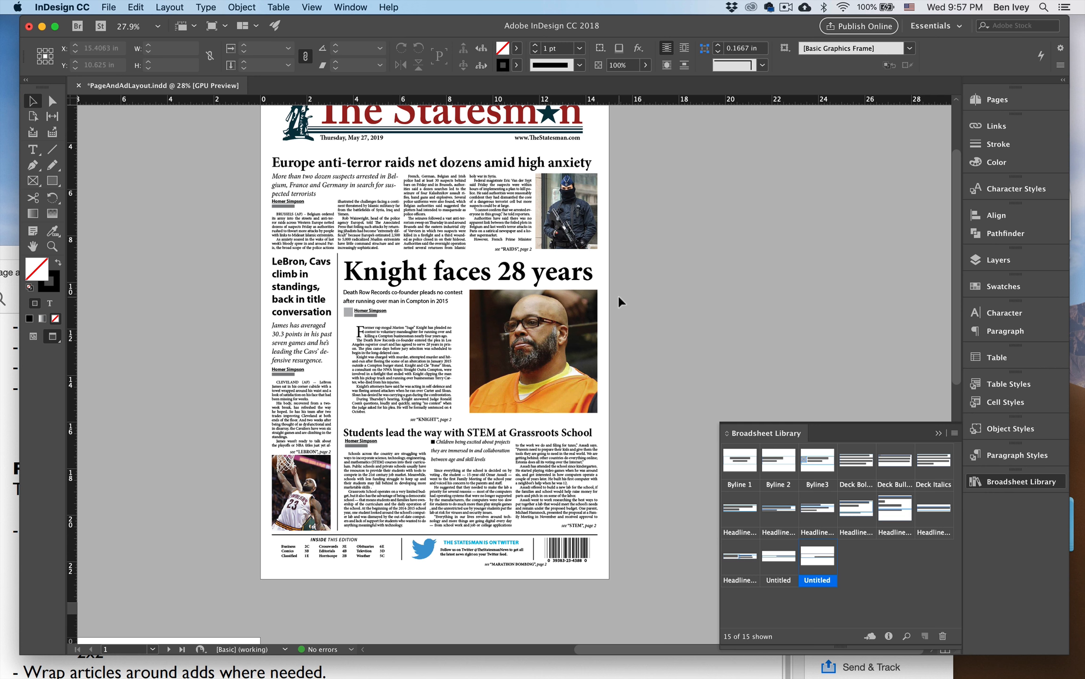
scroll(617, 294, up, 3)
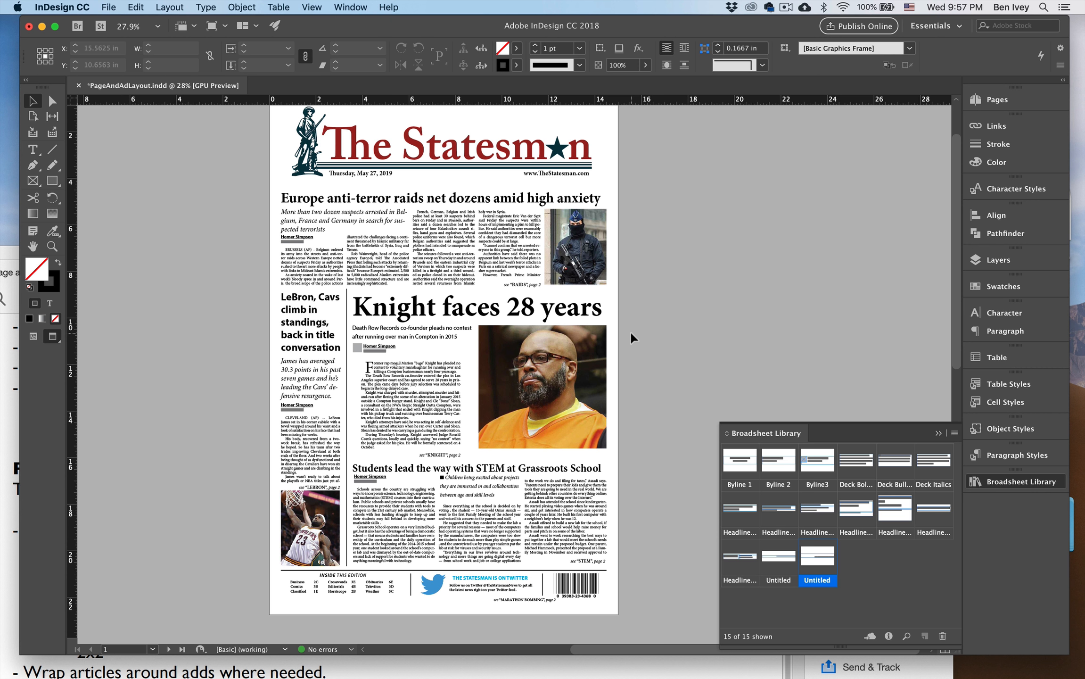
Save the document and export all pages as a PDF with the Smallest File Size preset, accepting the current color settings.
key(super+s)
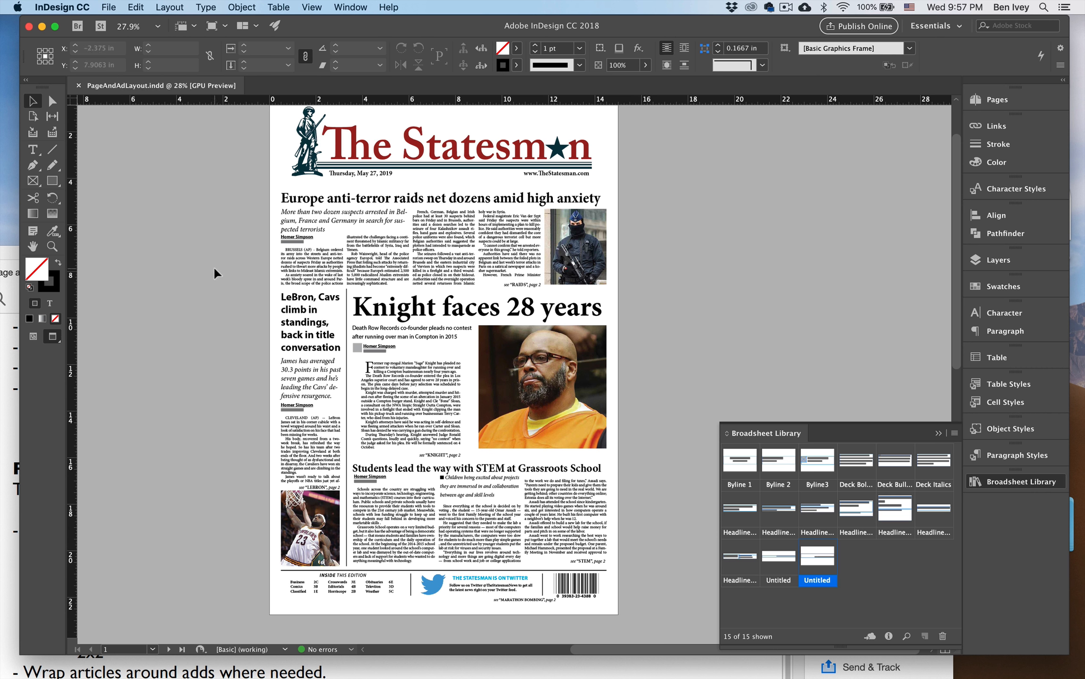
click(108, 7)
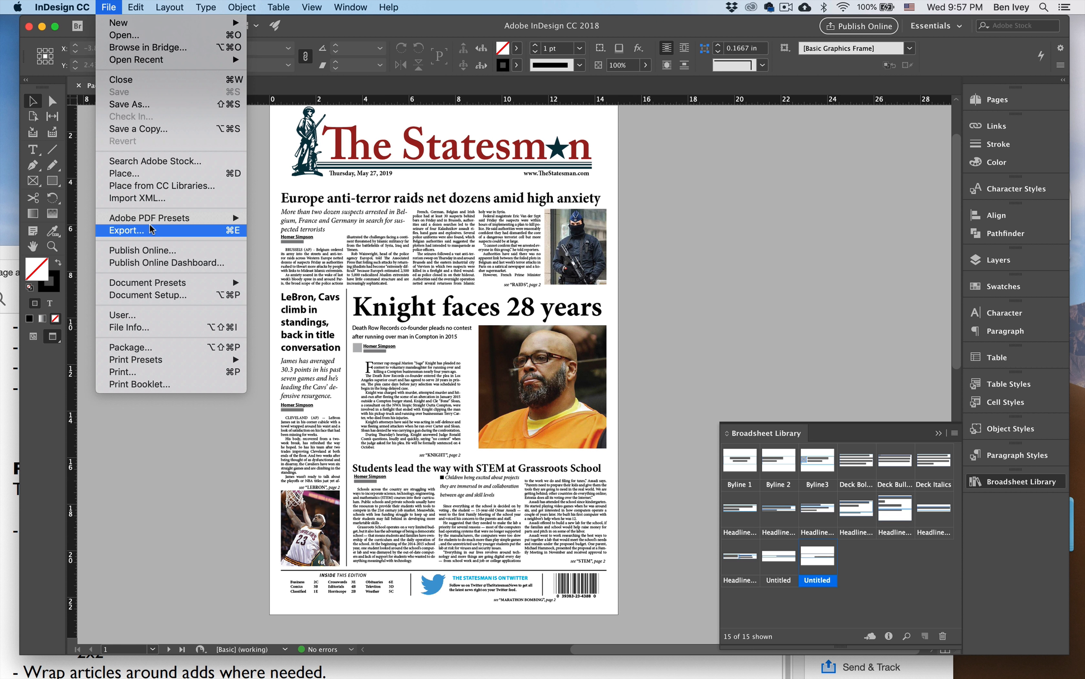
mouse_move(151, 218)
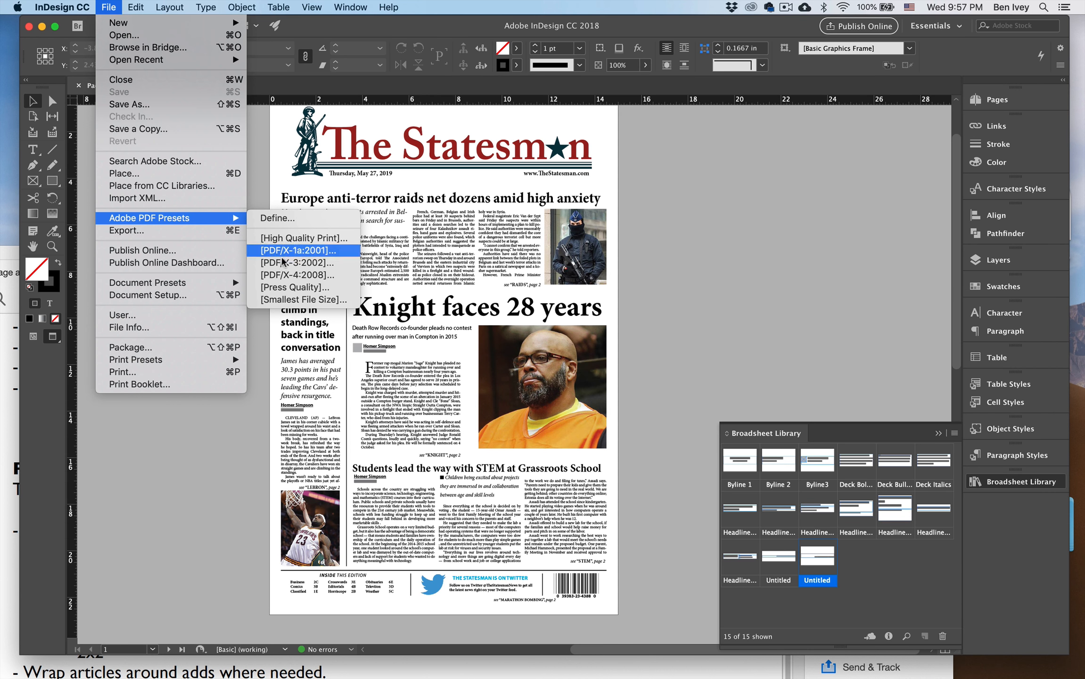
click(290, 300)
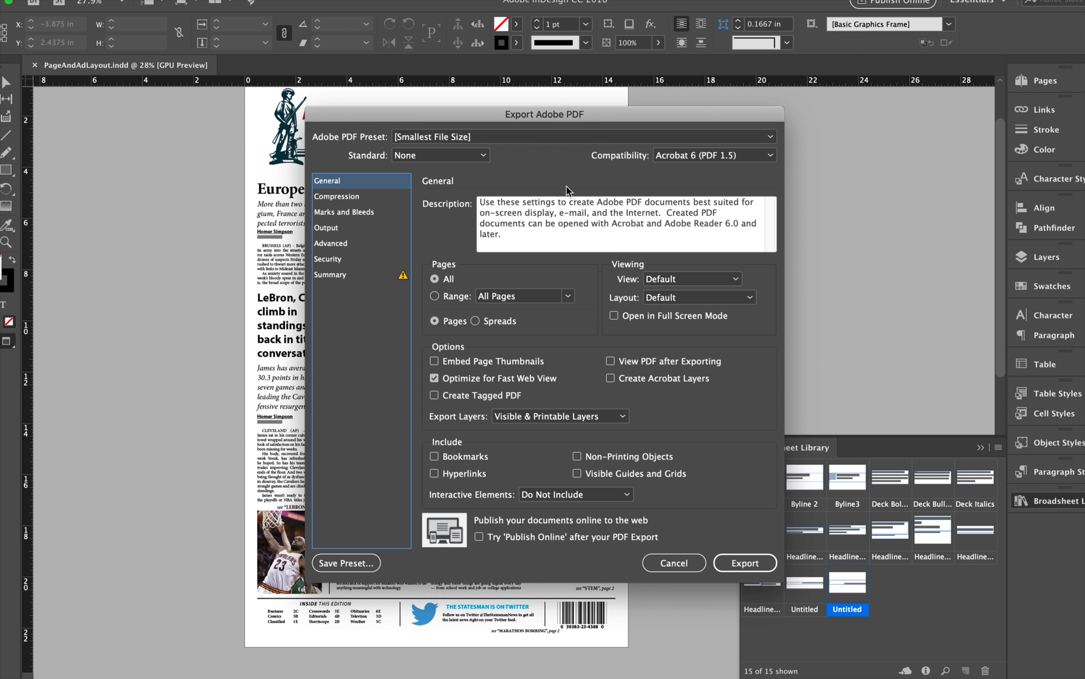
click(745, 562)
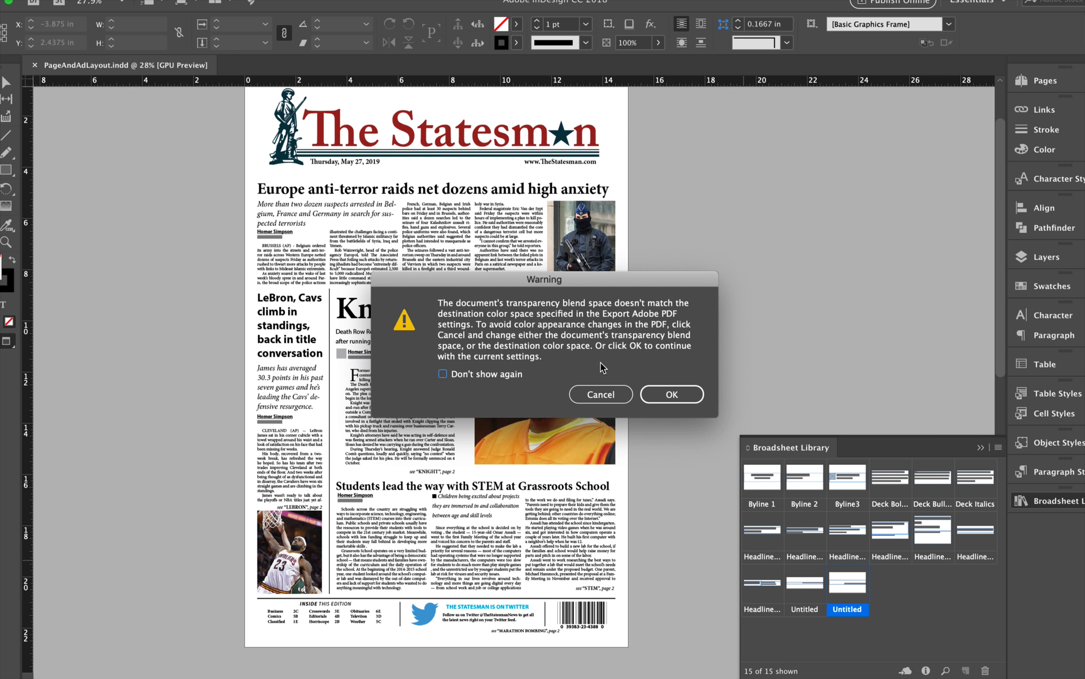
click(669, 396)
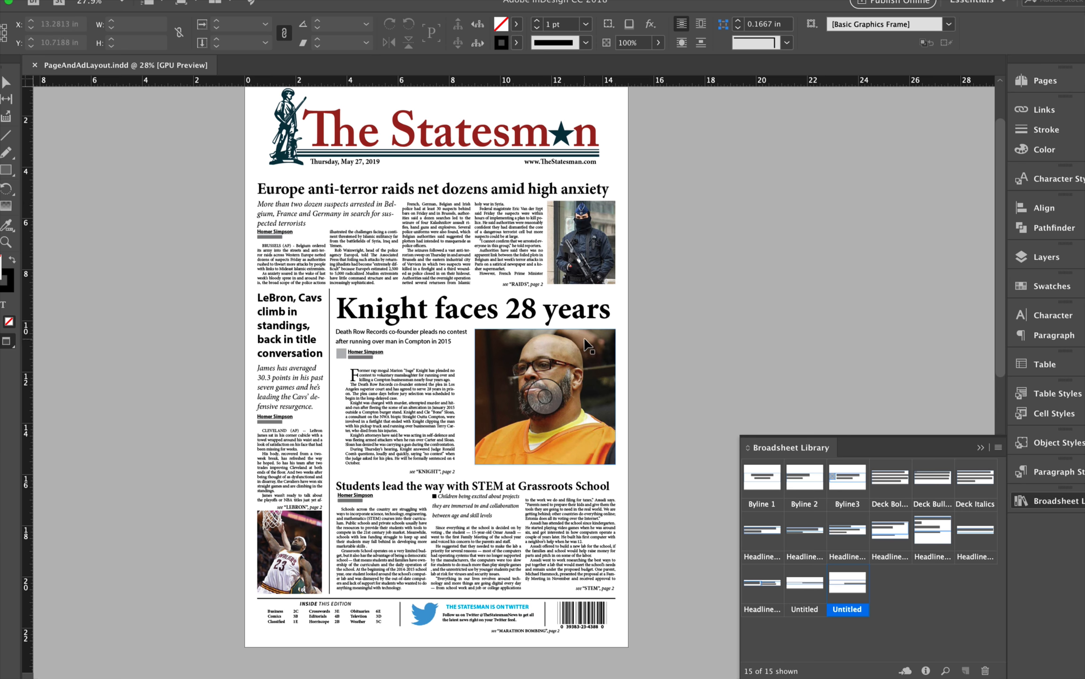